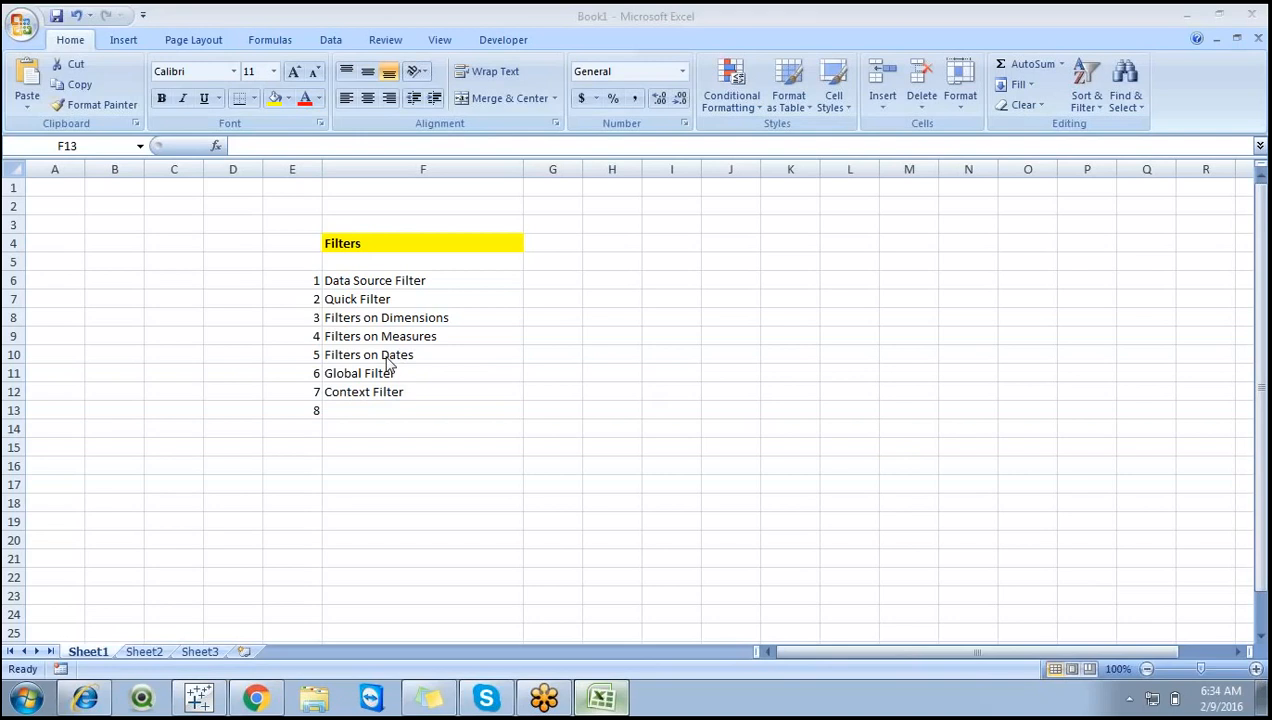
Enter "Cascading Filter" in cell F13 as item 8 of the filter list, and review the whole list.
click(397, 408)
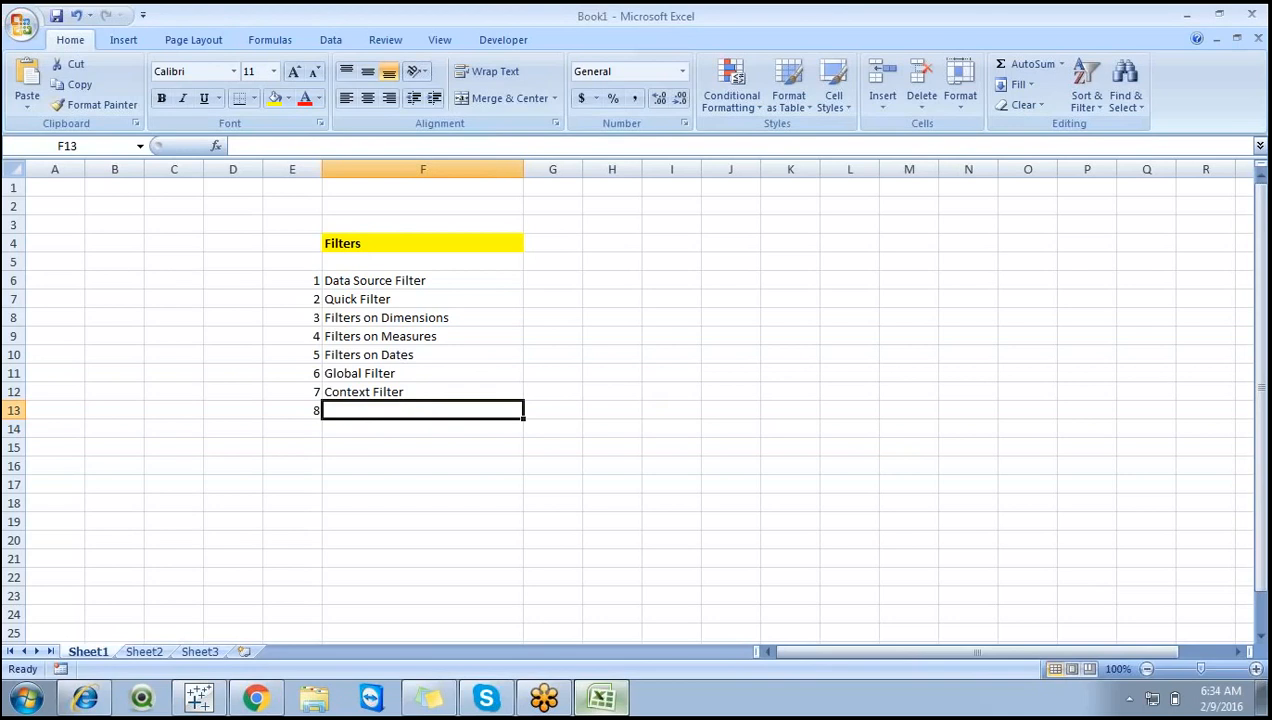
text(Casca)
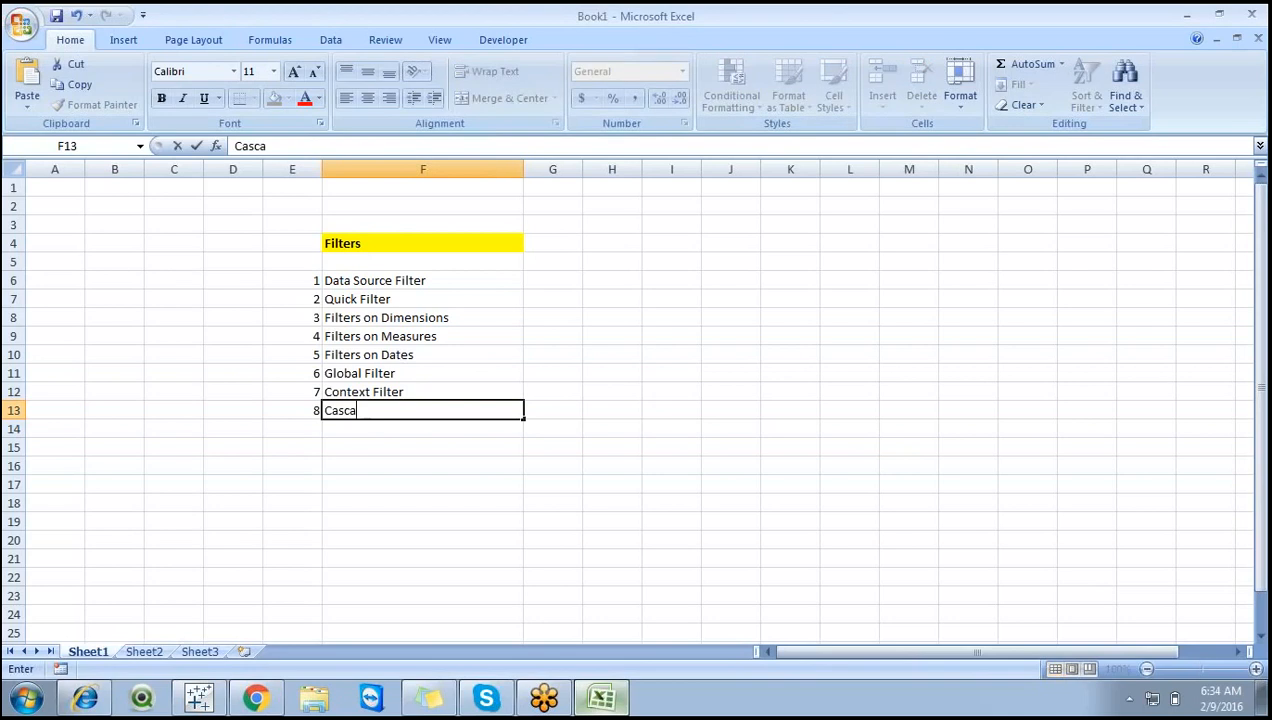
text(ding Filter)
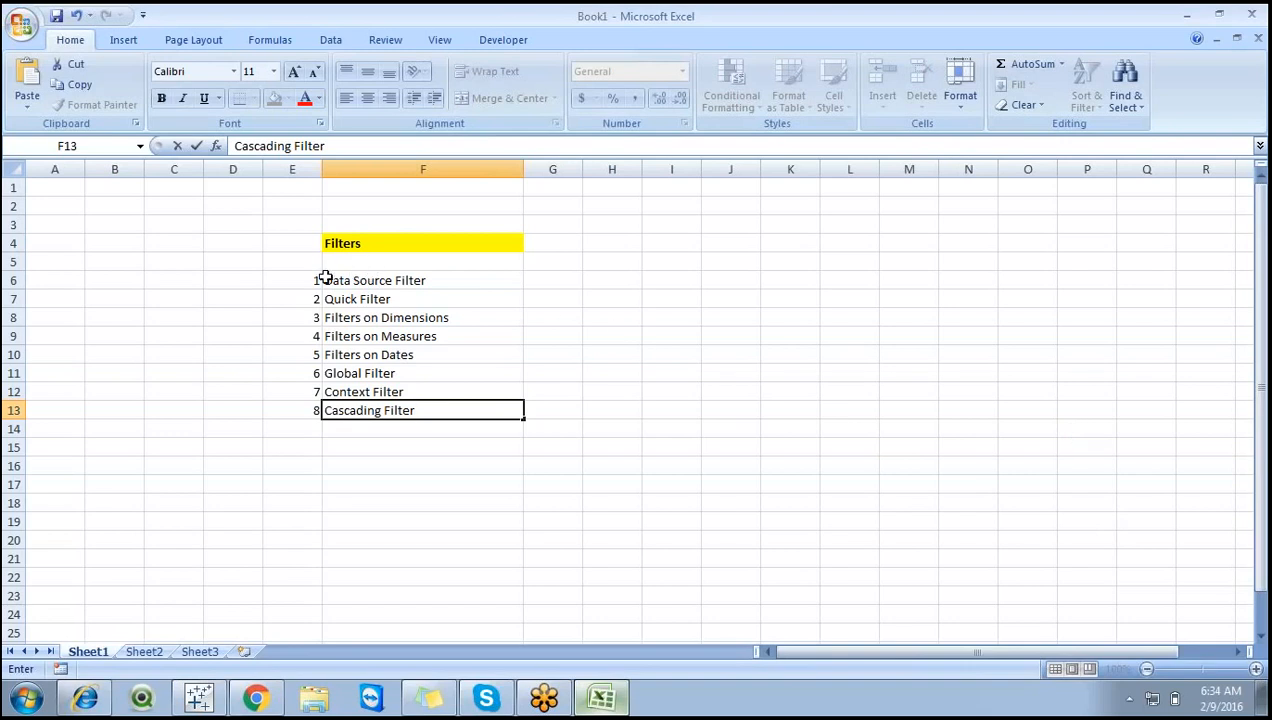
drag(307, 278, 450, 412)
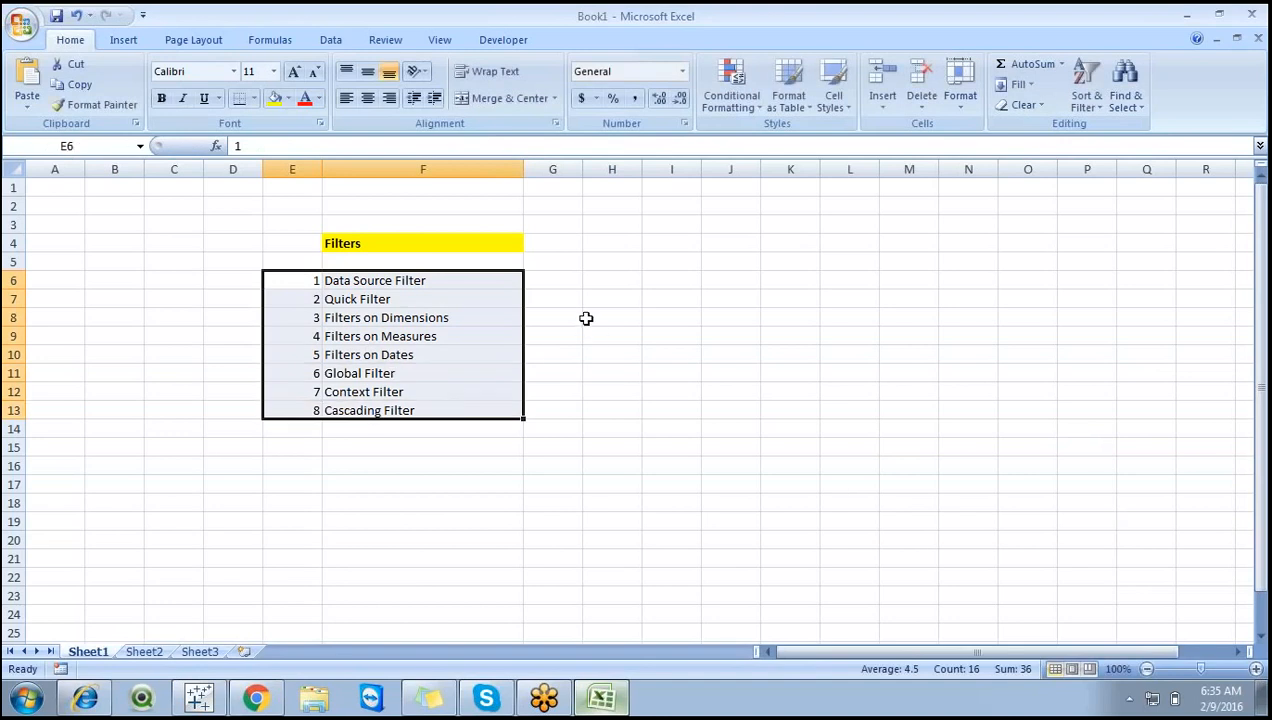
click(590, 248)
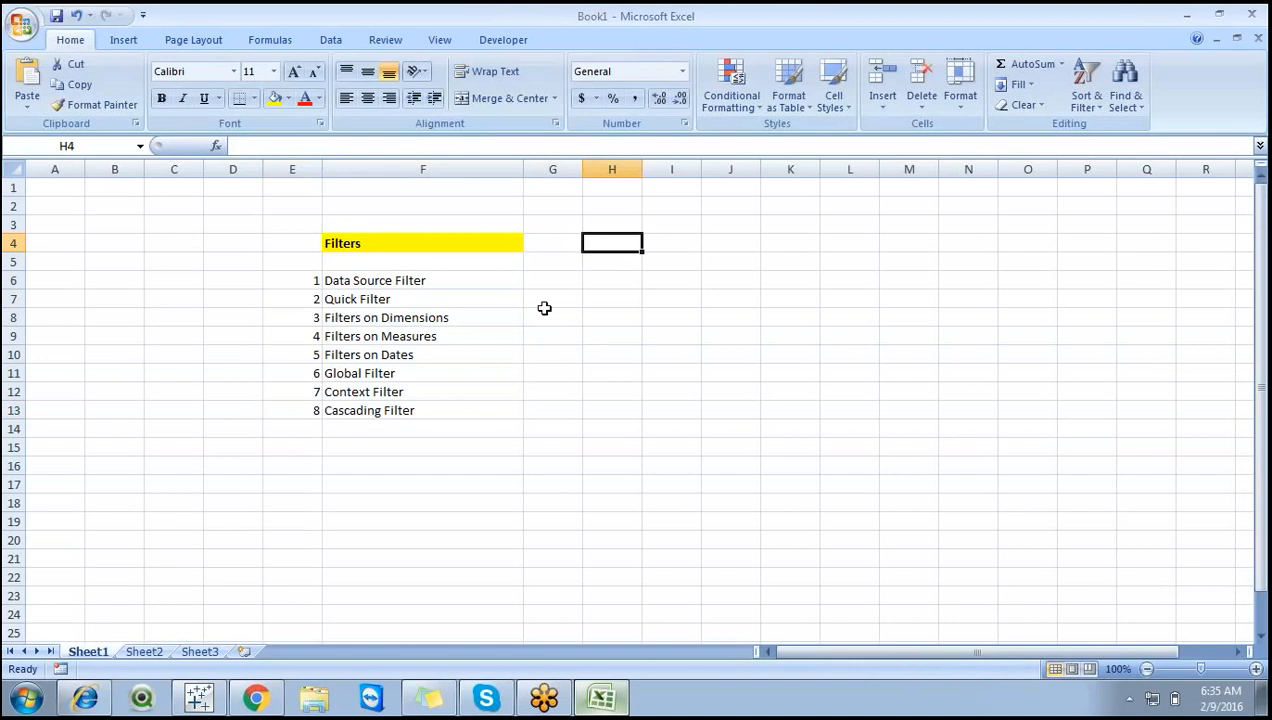
Switch to Tableau and enlarge the Dimensions list so it extends down to Measure Names.
click(199, 698)
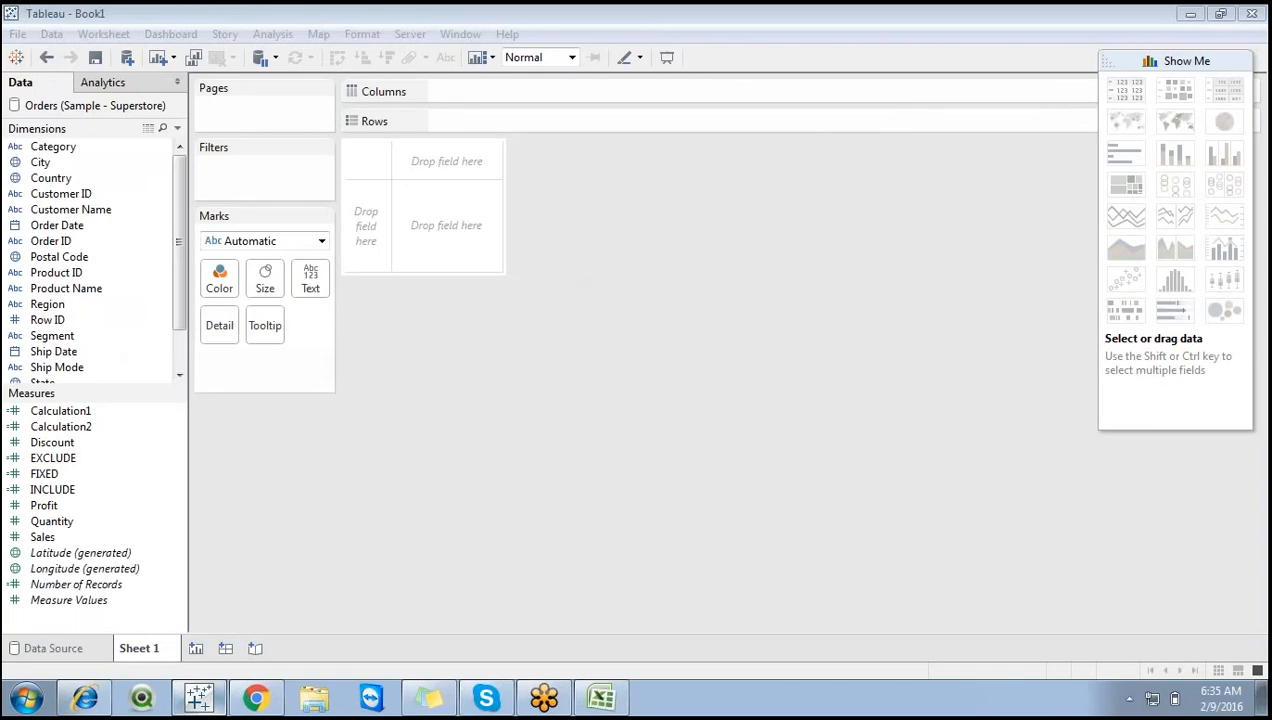
drag(83, 390, 82, 430)
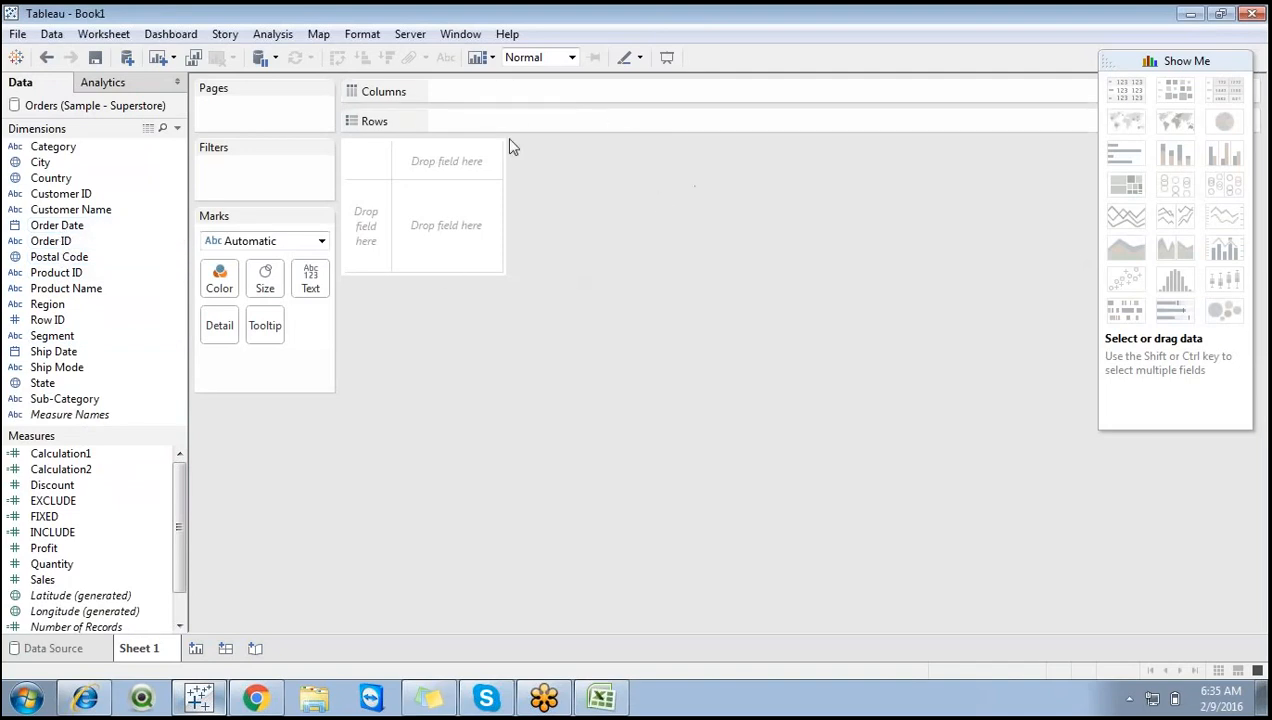
Switch to Excel and enter "Where" in cell H4.
click(602, 699)
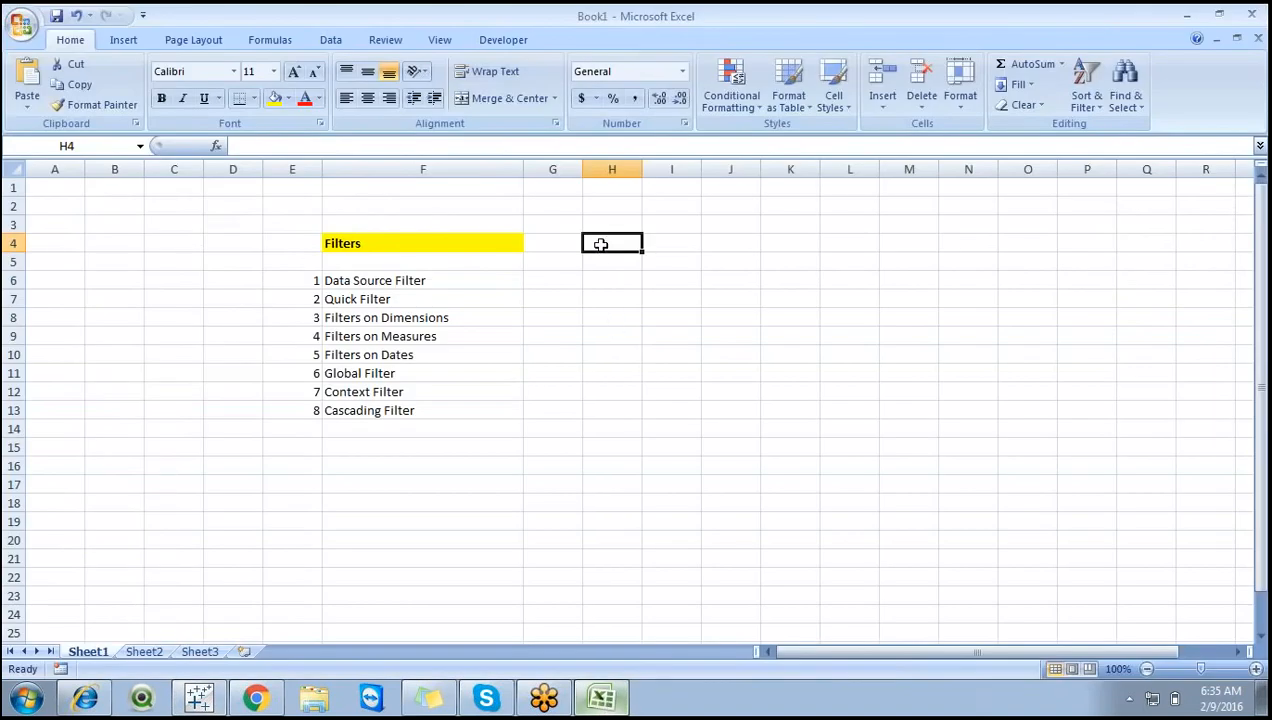
text(Where)
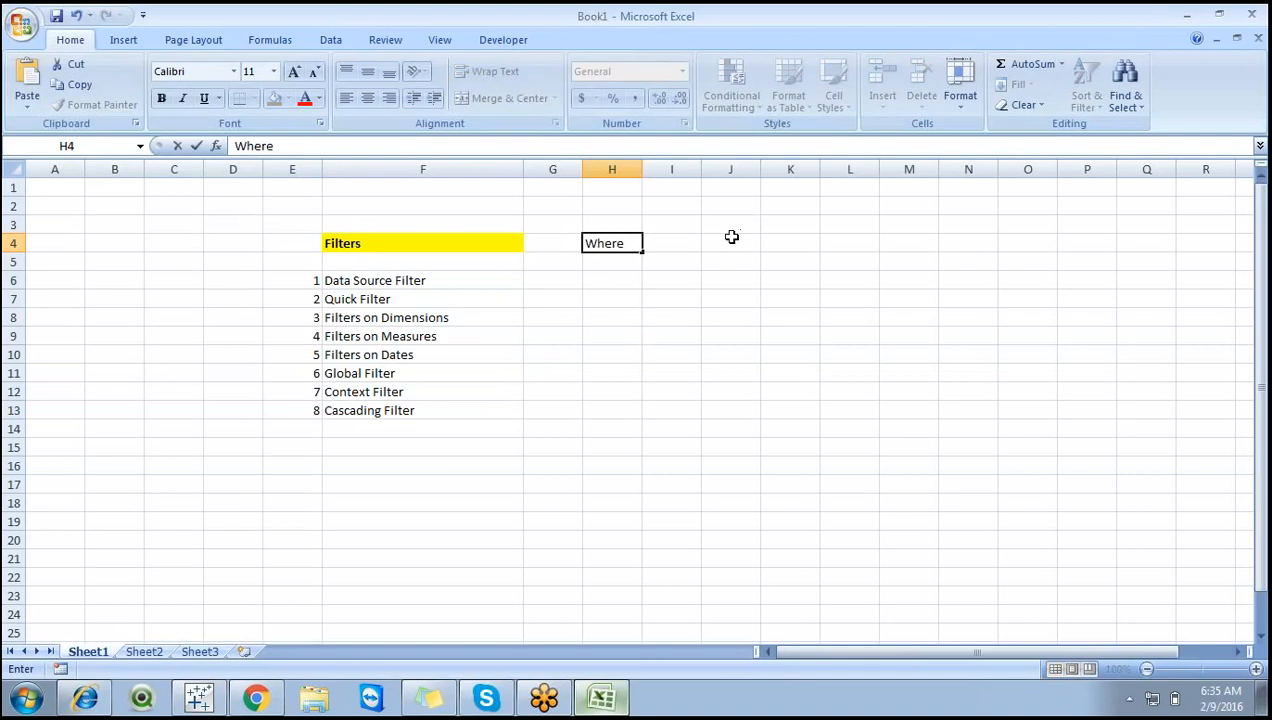
click(690, 241)
click(622, 241)
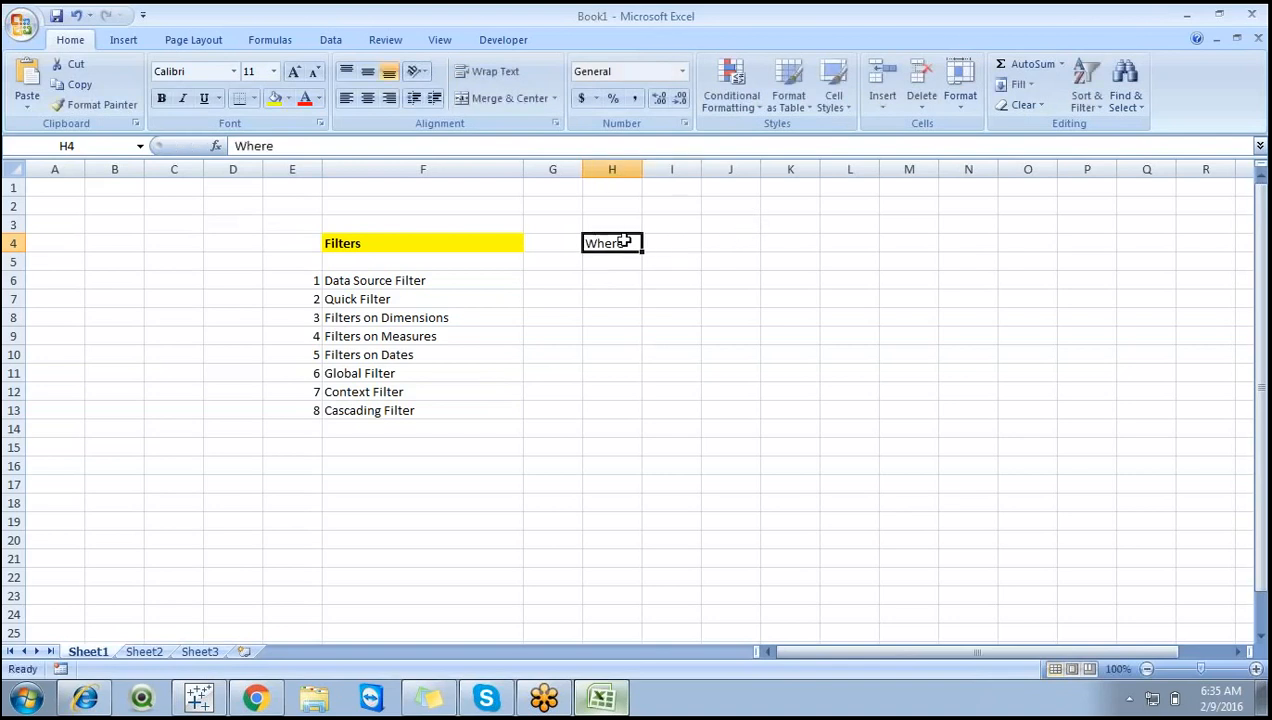
Switch to Tableau, build a text table of Sales by year of Order Date in rows, and collapse Show Me.
key(alt+Tab)
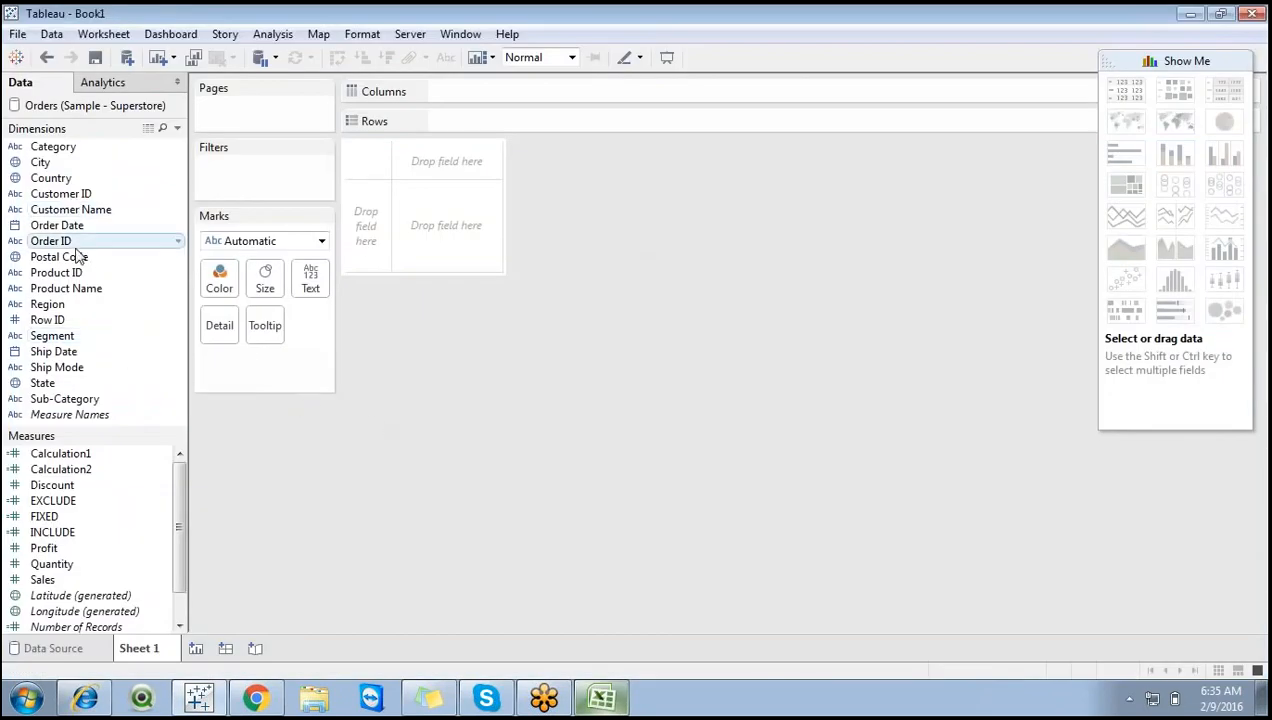
drag(60, 226, 512, 131)
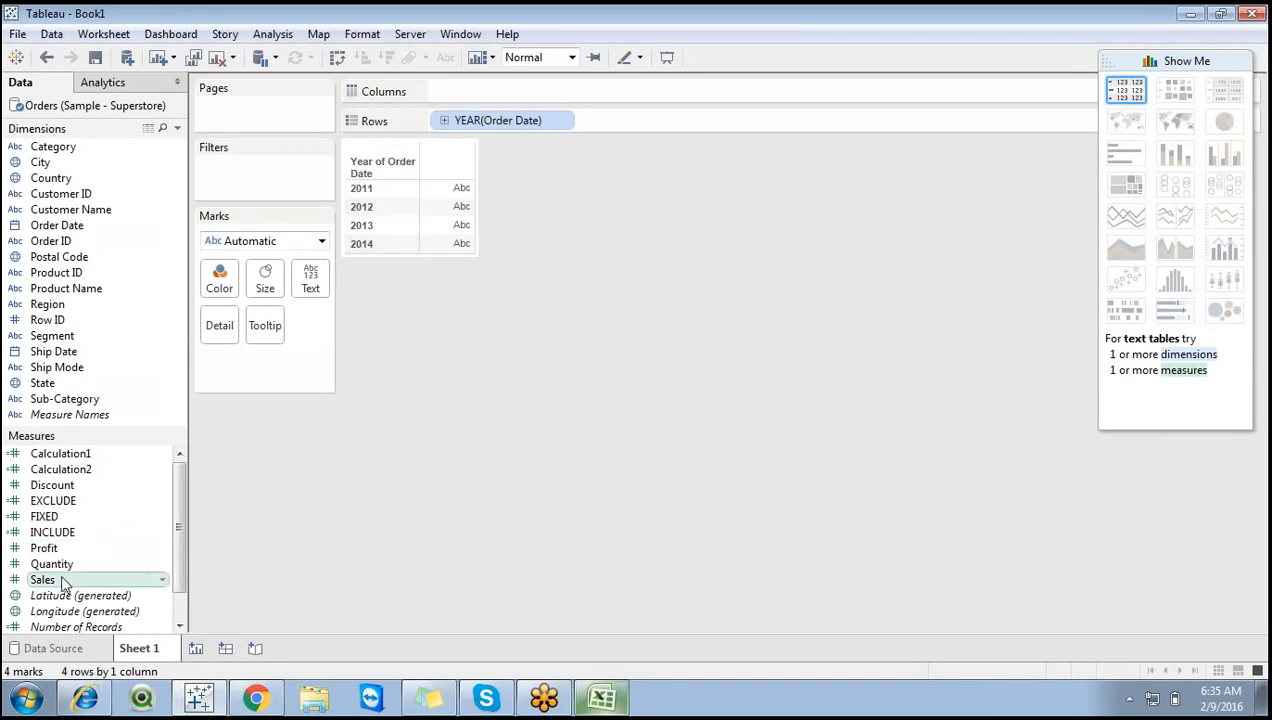
drag(62, 582, 312, 372)
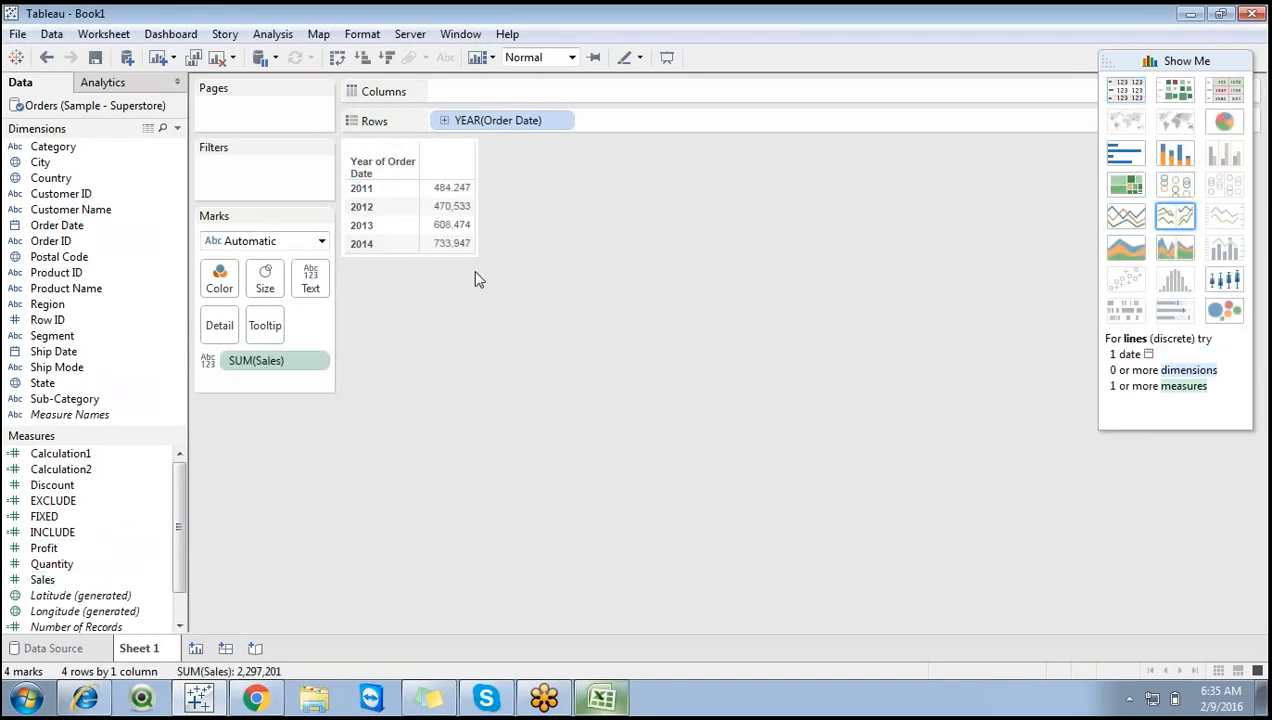
click(1126, 49)
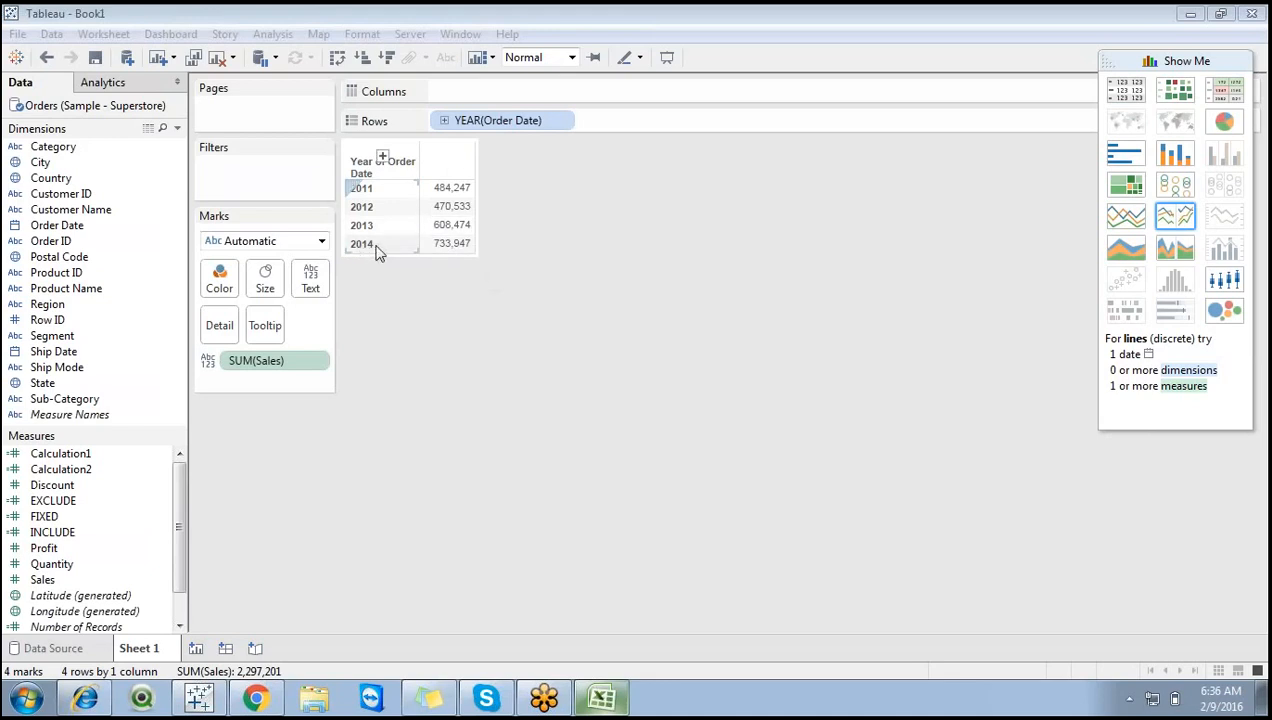
mouse_move(454, 252)
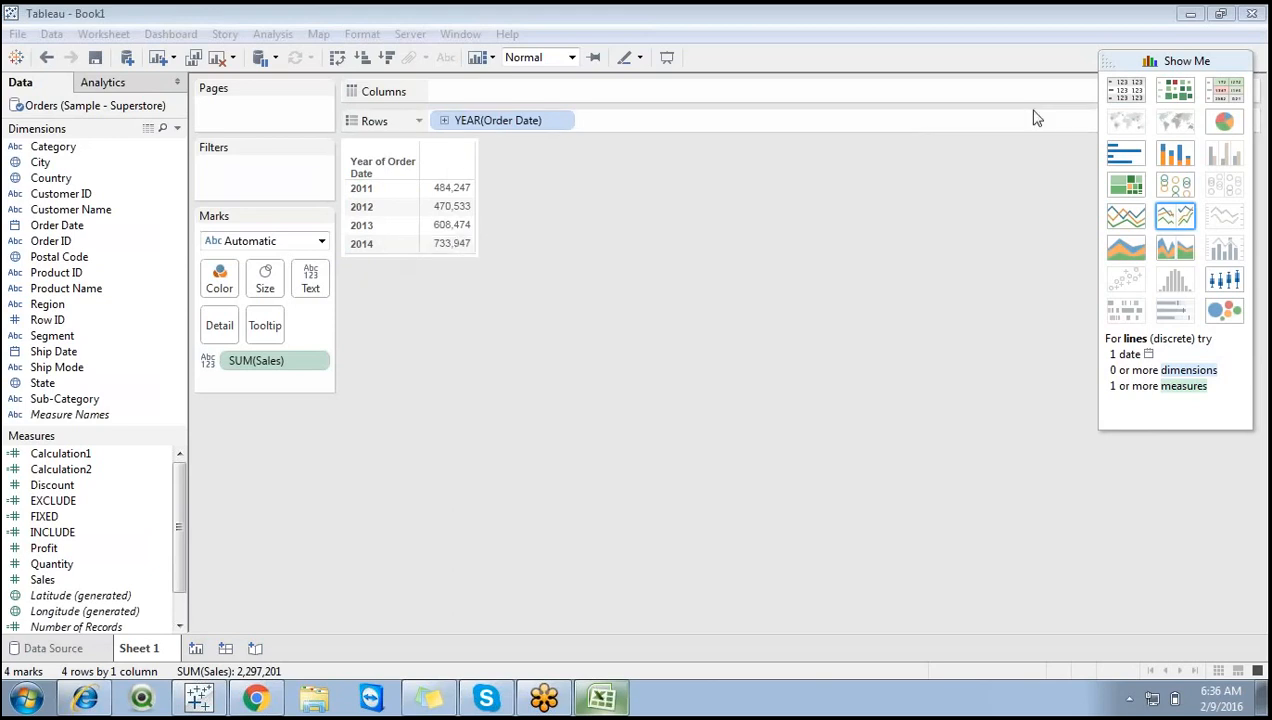
click(1172, 61)
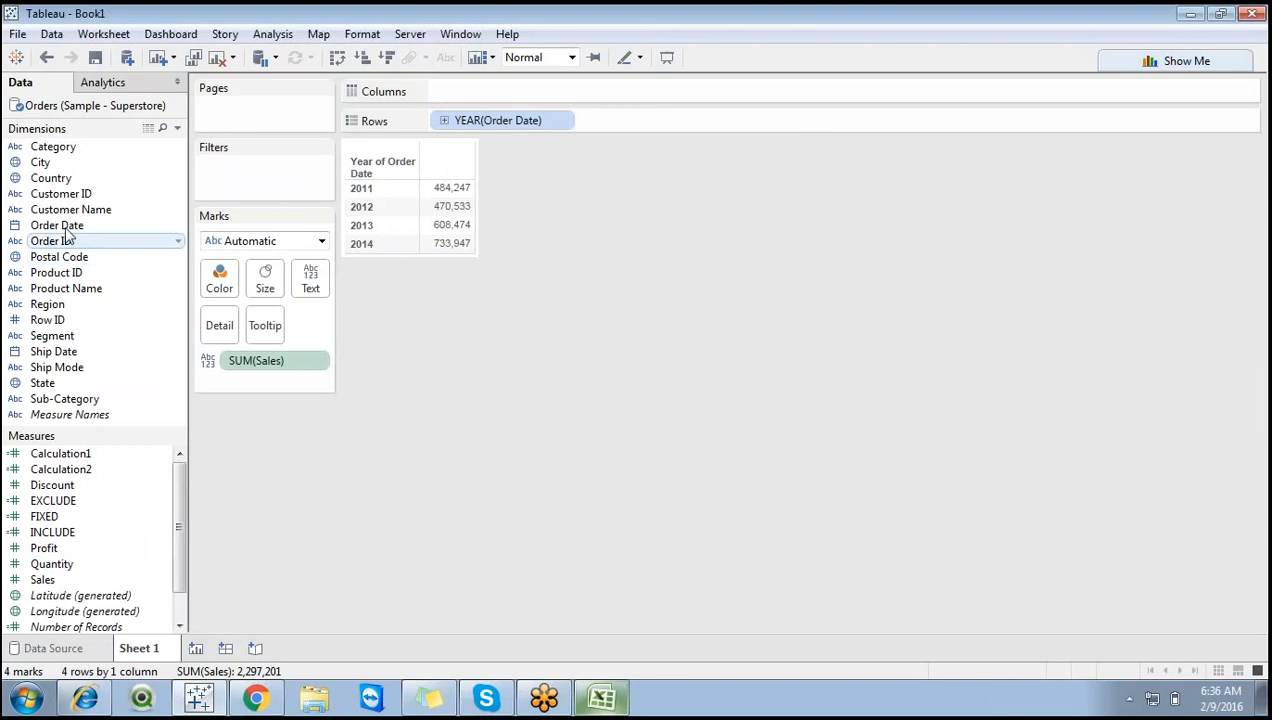
Filter the view by years of Order Date, keeping only 2014, and review the filter's selection.
drag(65, 228, 253, 178)
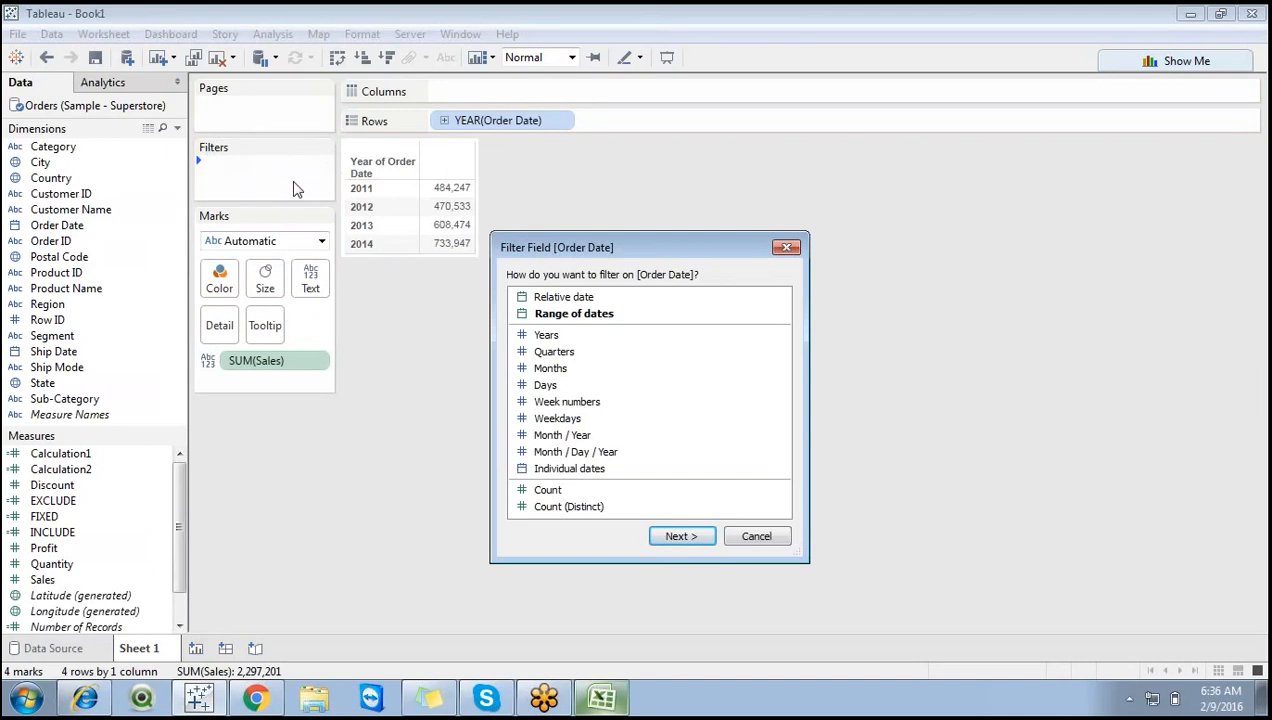
click(752, 536)
drag(87, 227, 265, 178)
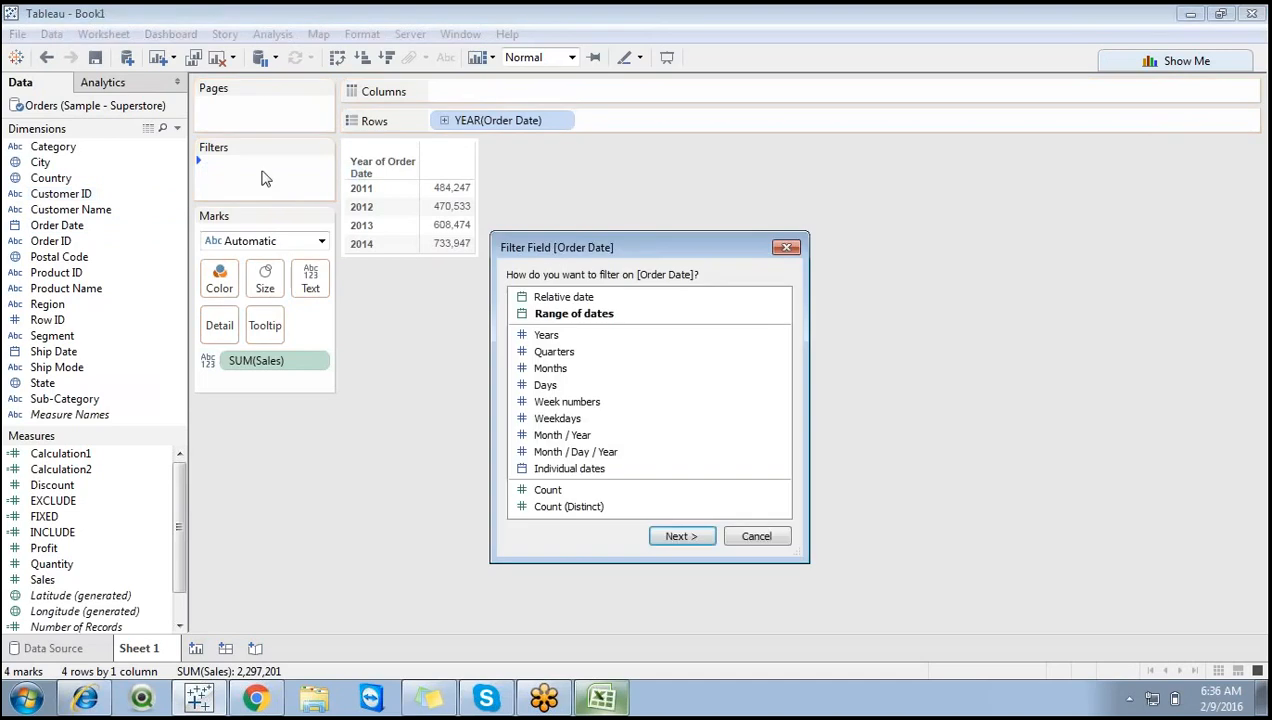
double_click(547, 335)
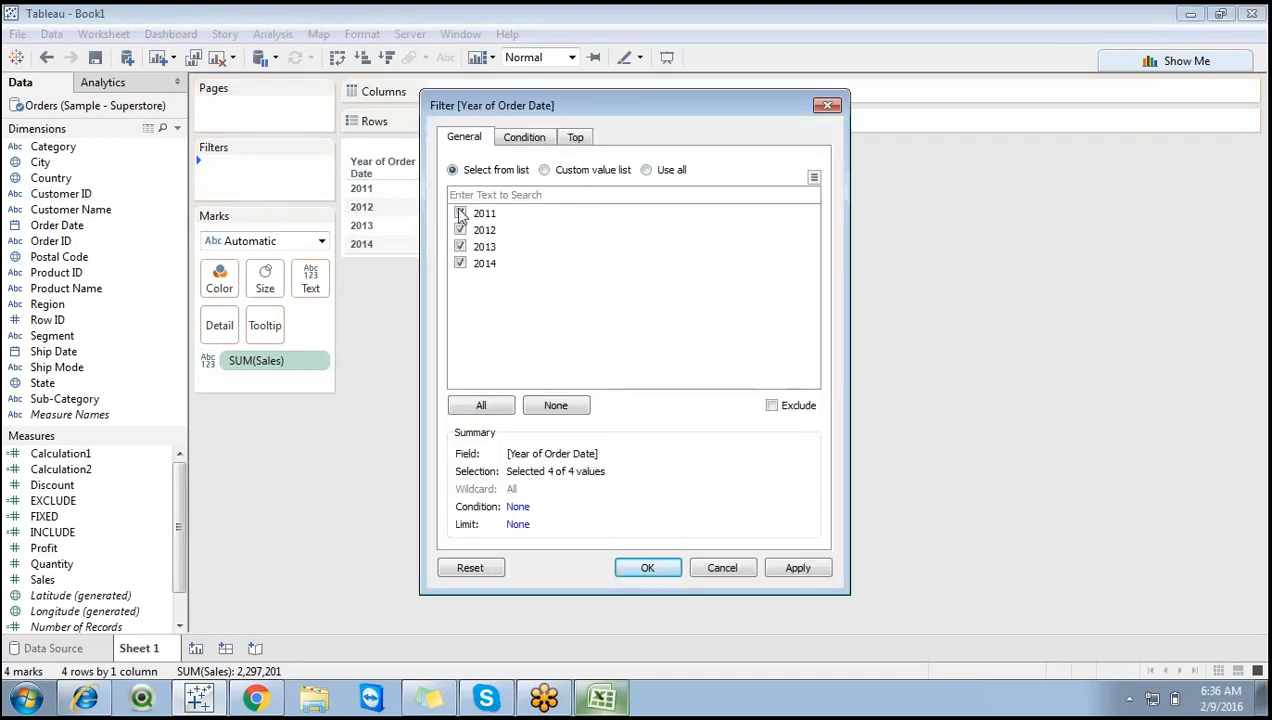
click(460, 214)
click(654, 567)
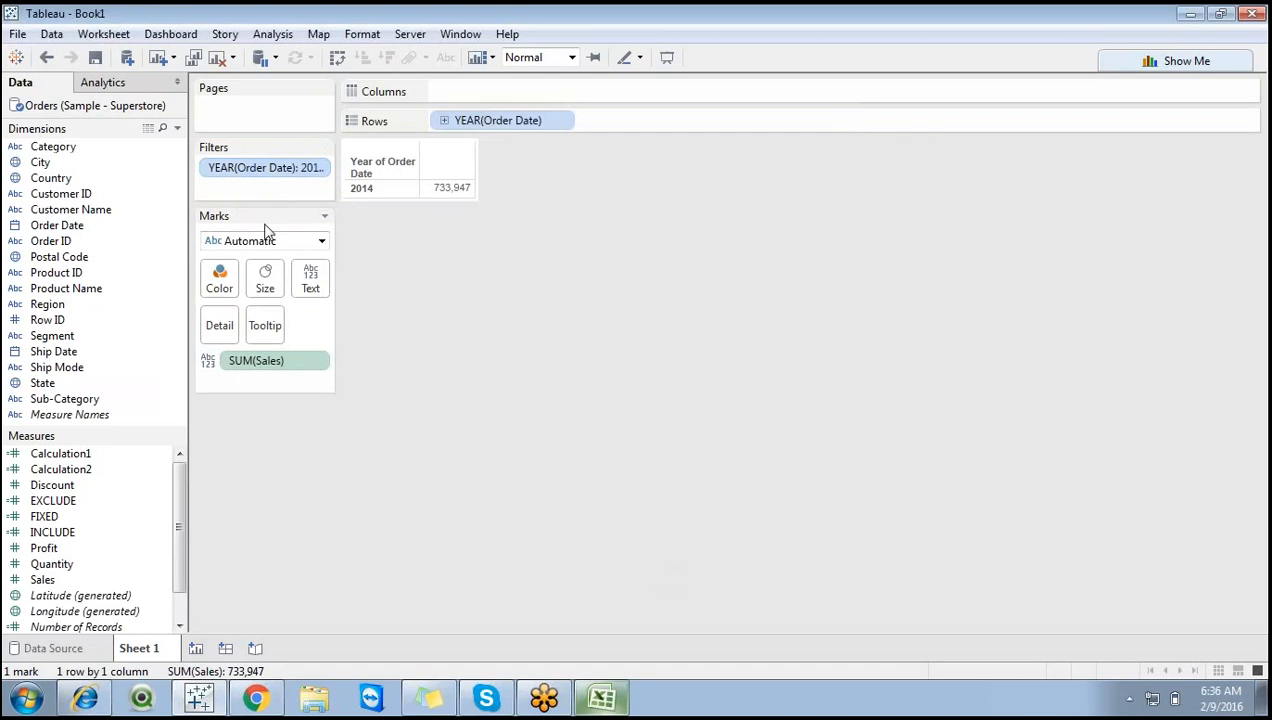
double_click(290, 172)
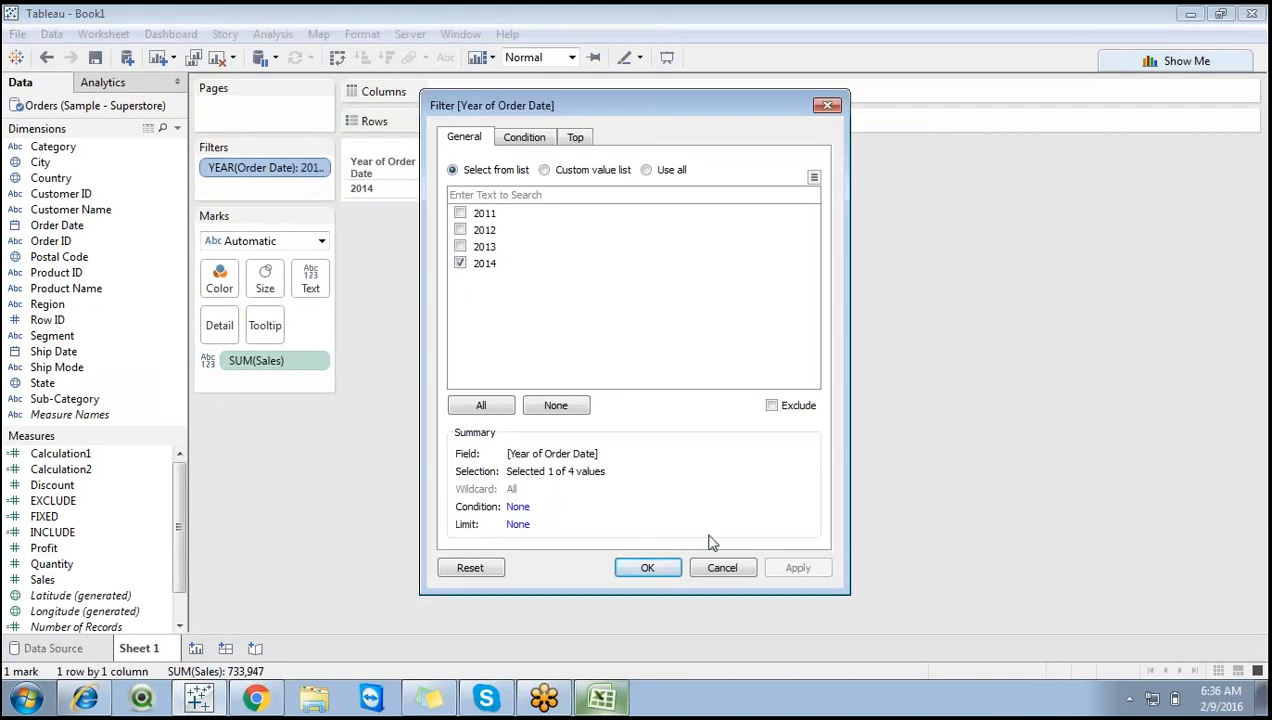
click(716, 568)
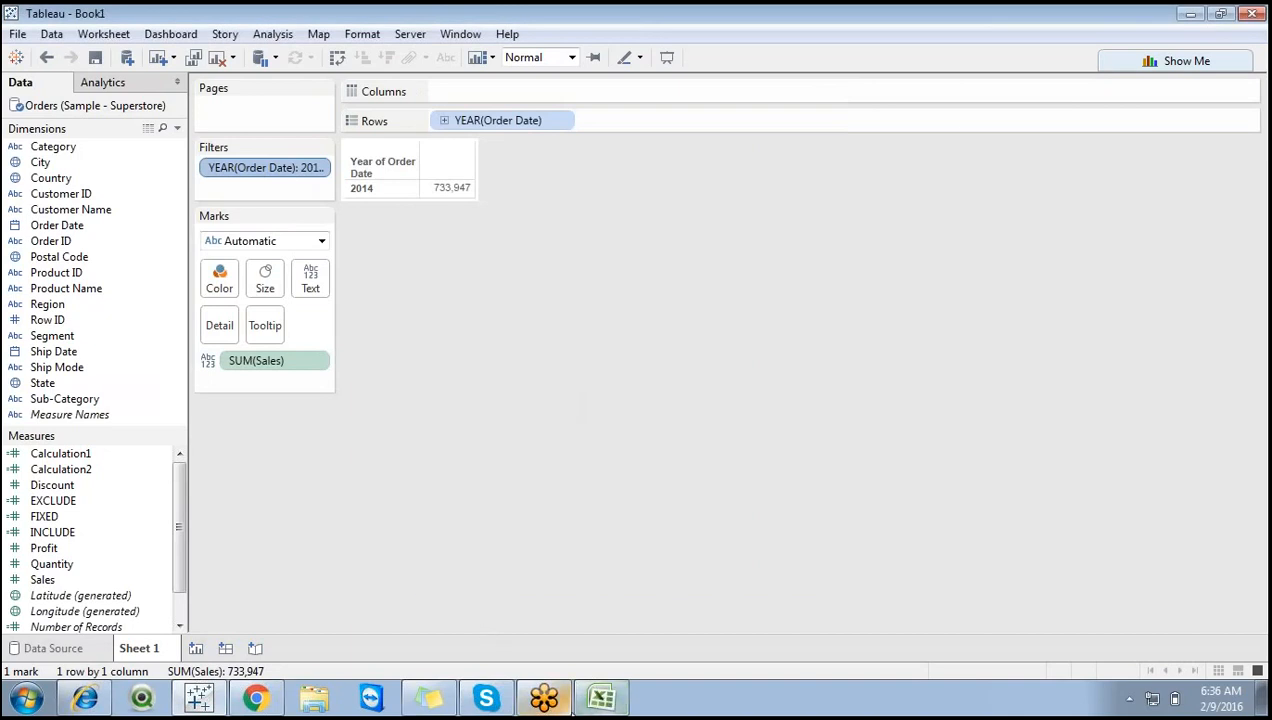
Switch to Excel and make the eight filter names in F6:F13 bold.
click(600, 698)
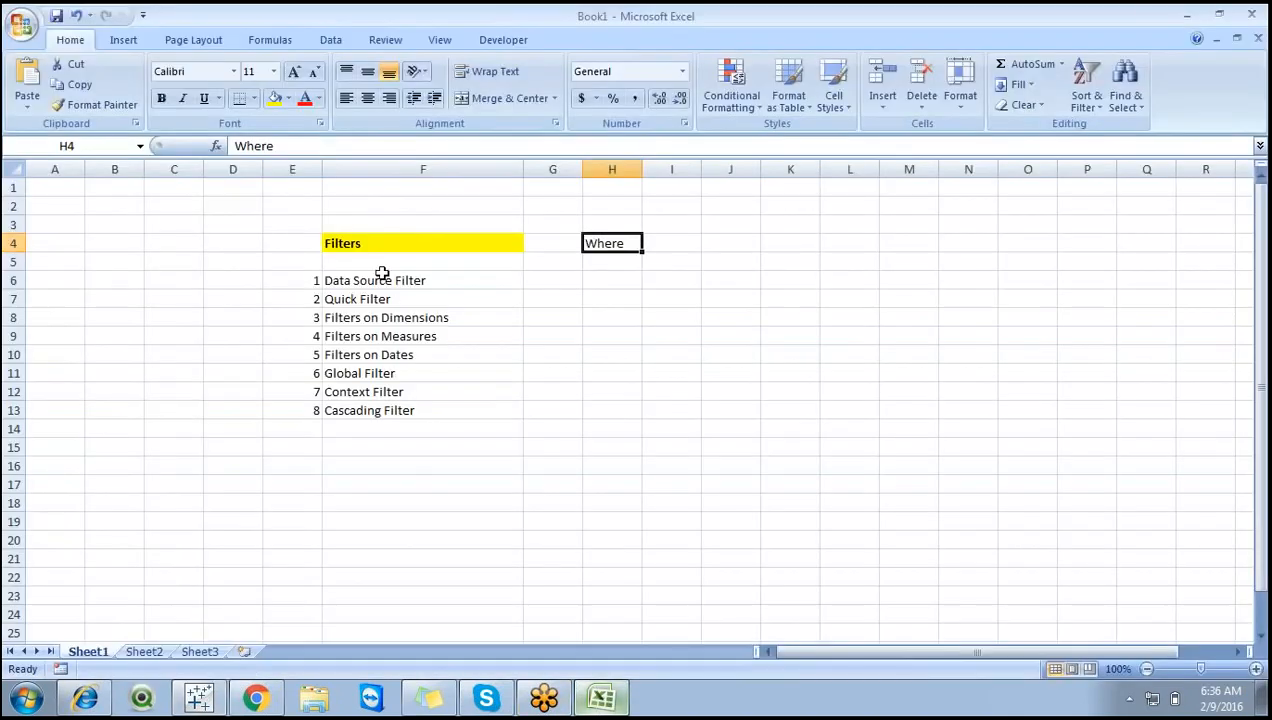
drag(382, 281, 248, 190)
click(480, 318)
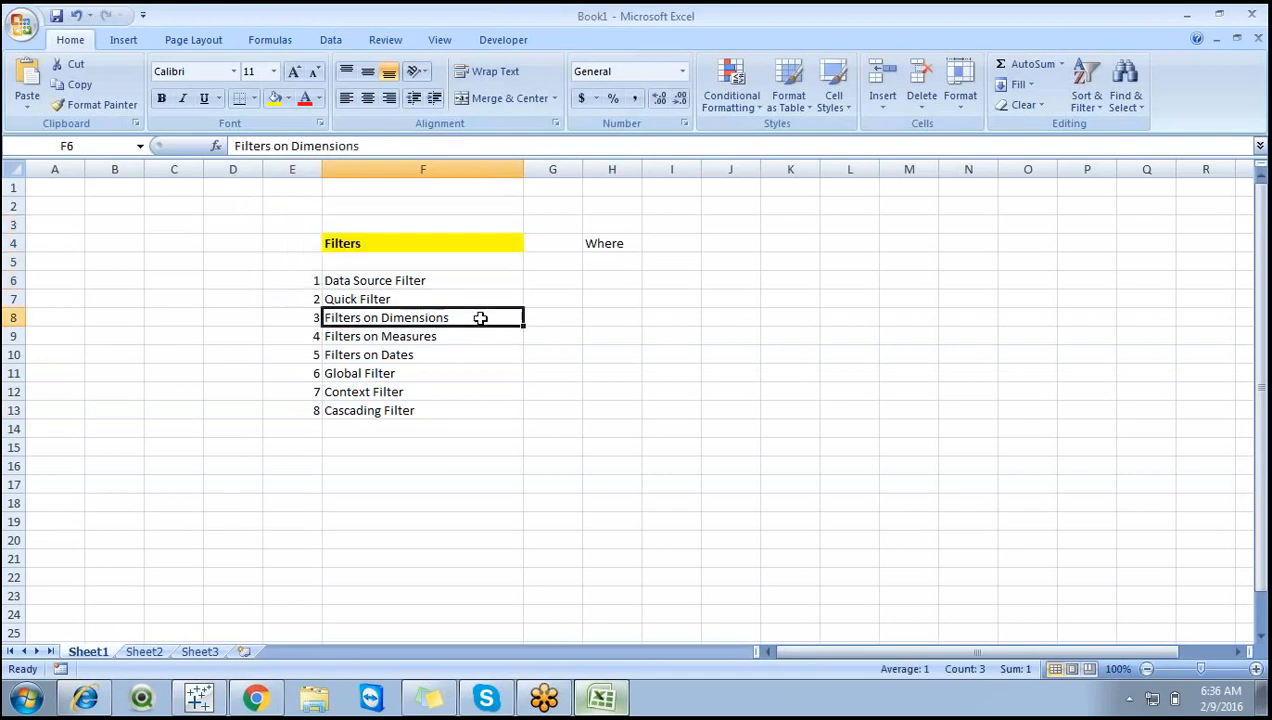
drag(401, 280, 432, 415)
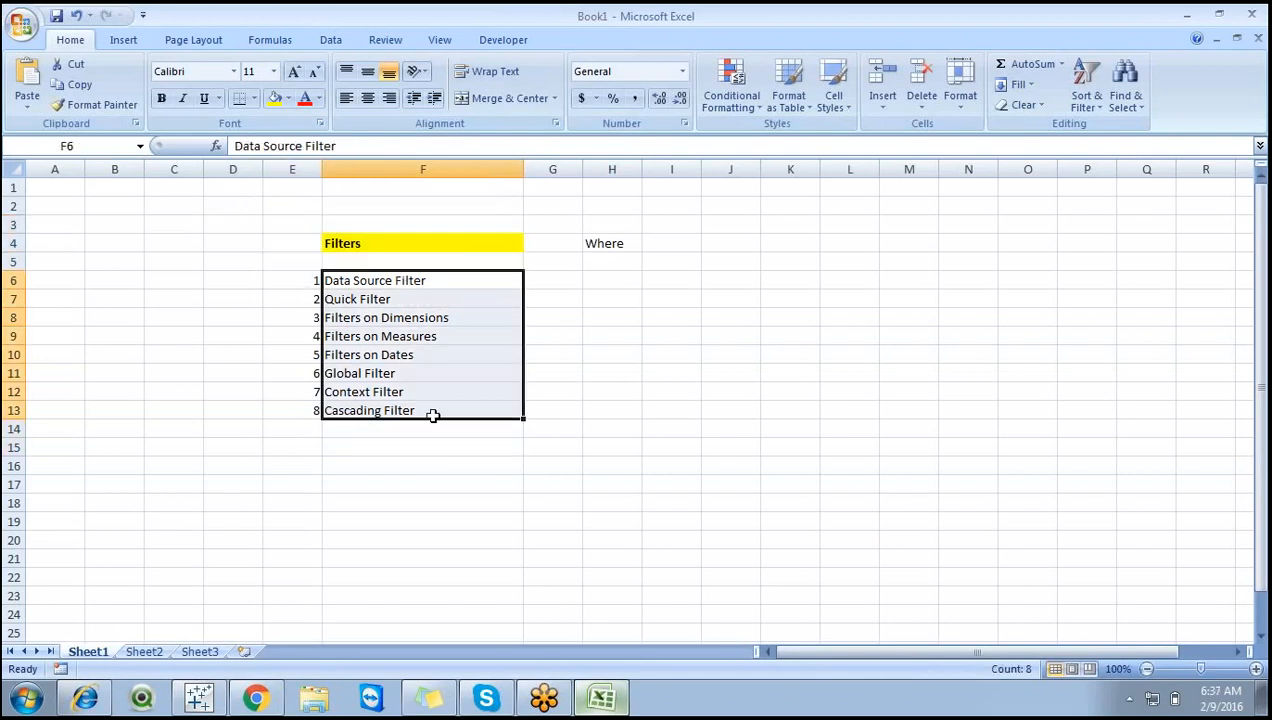
click(161, 98)
click(712, 457)
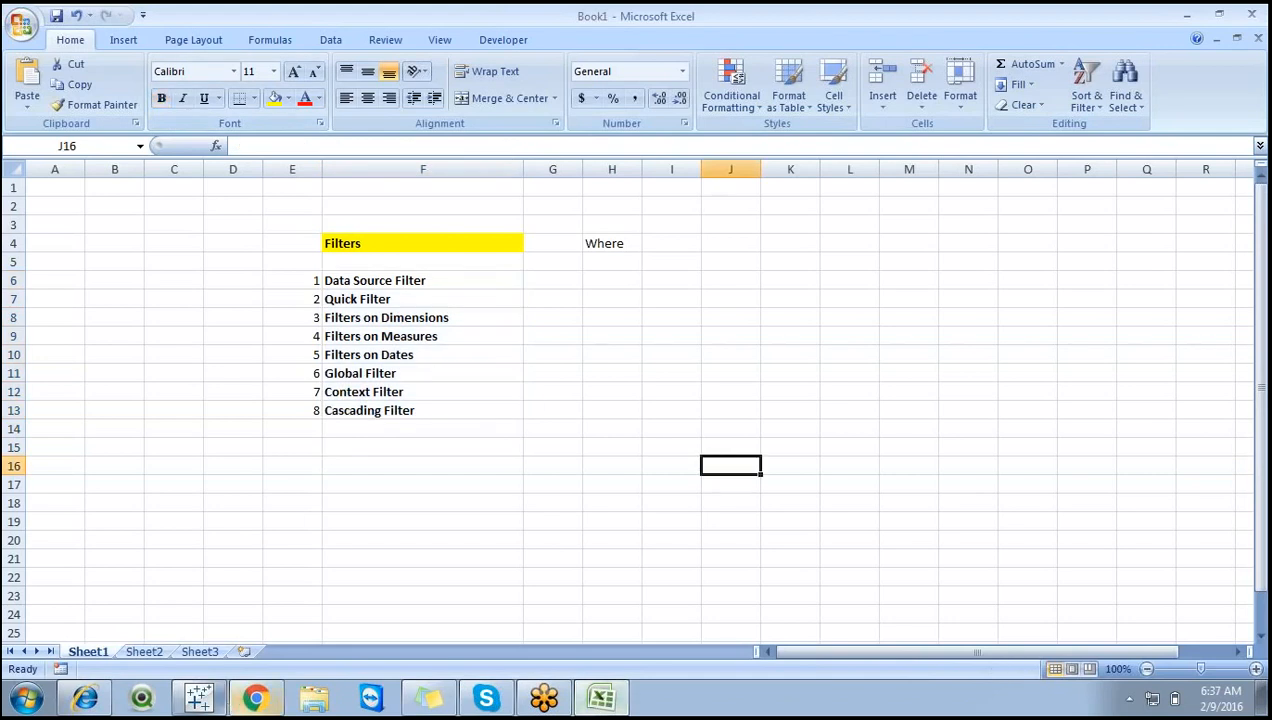
click(842, 710)
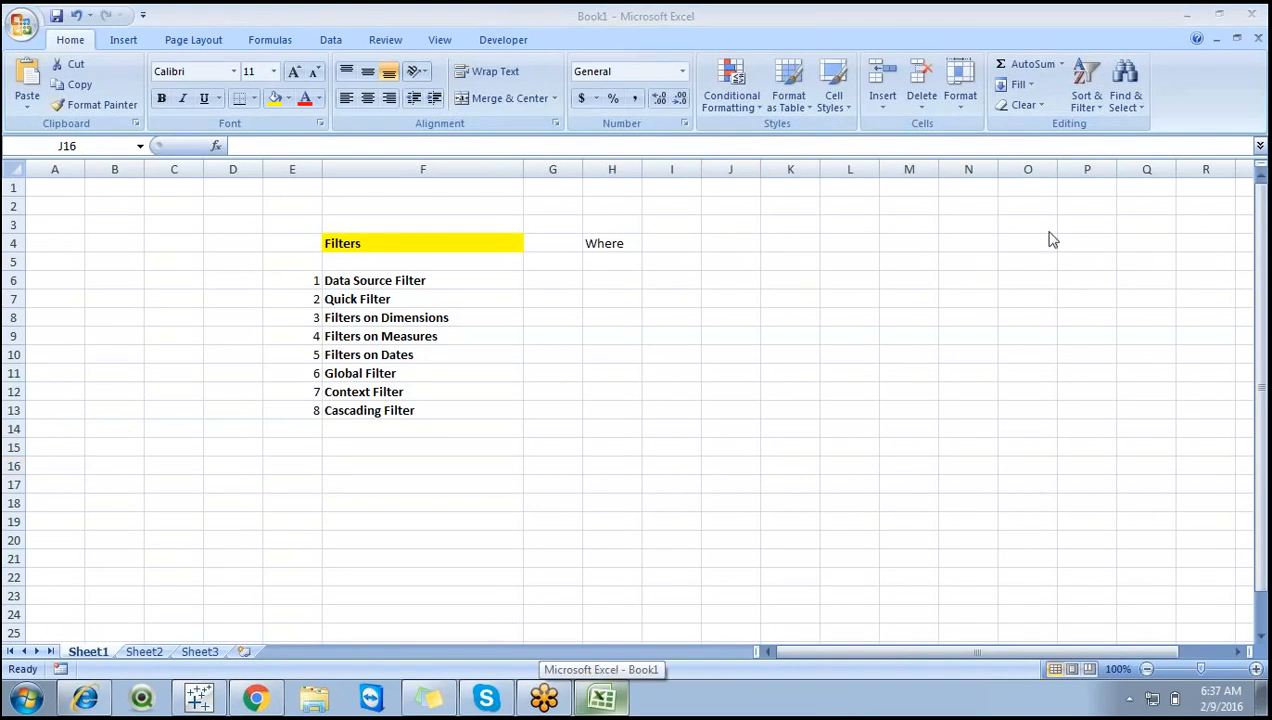
Switch to Tableau, review the year filter's selection, and remove the Order Date filter from the view.
click(198, 698)
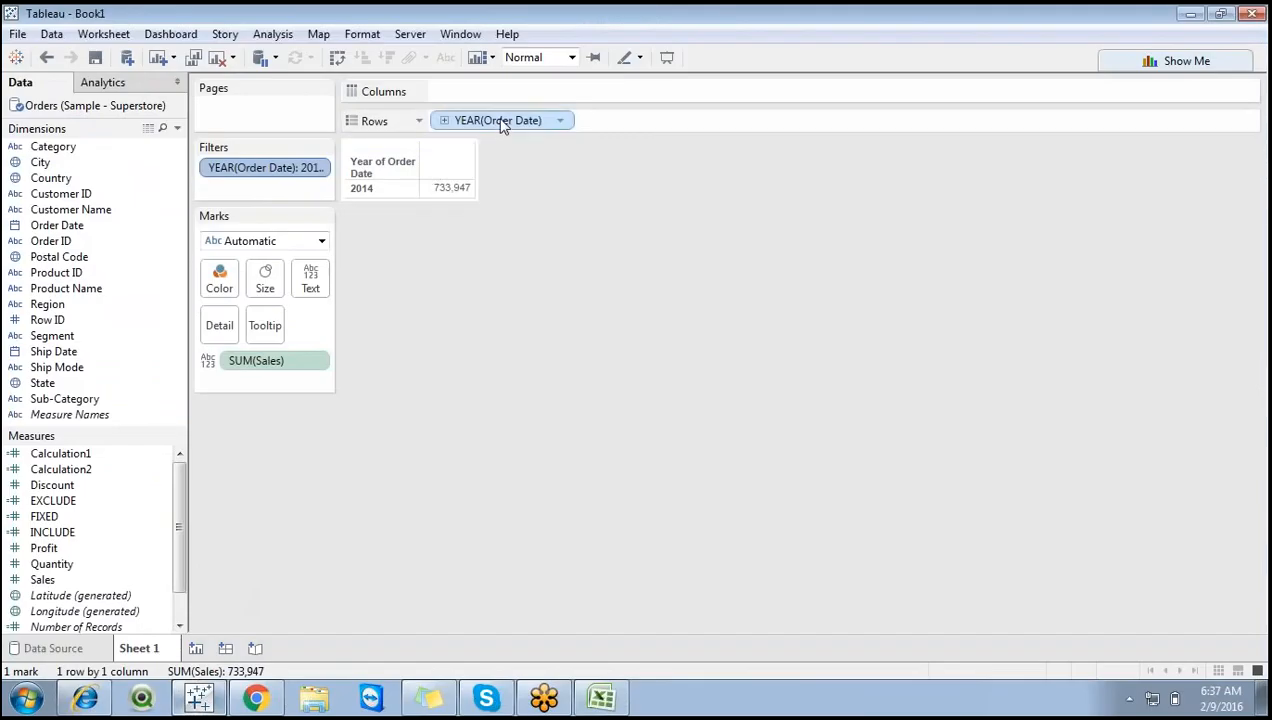
double_click(295, 170)
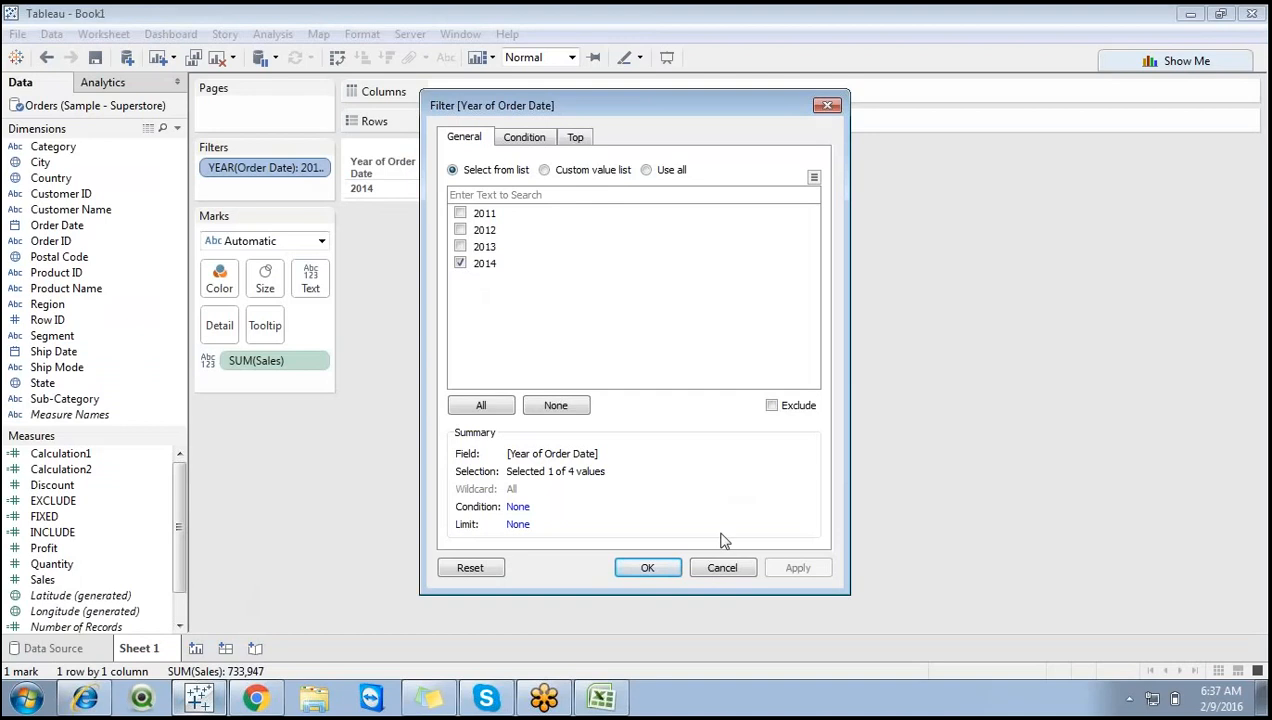
click(722, 568)
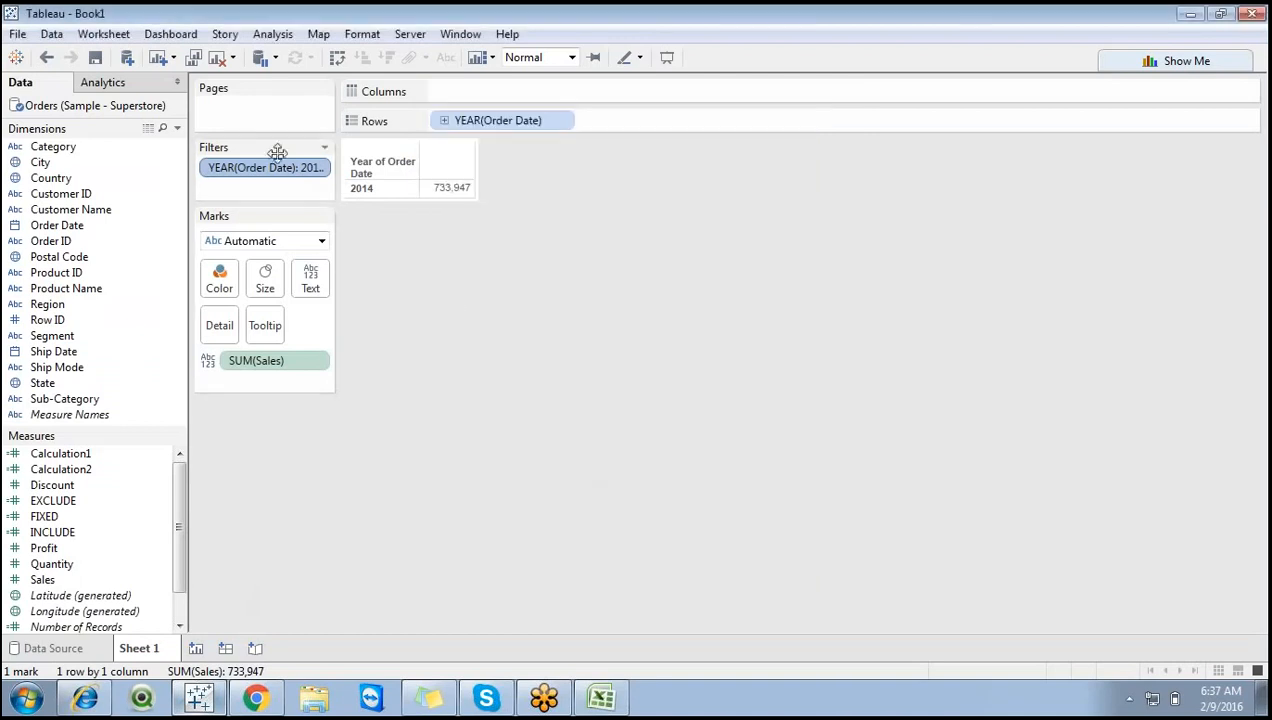
drag(282, 172, 574, 460)
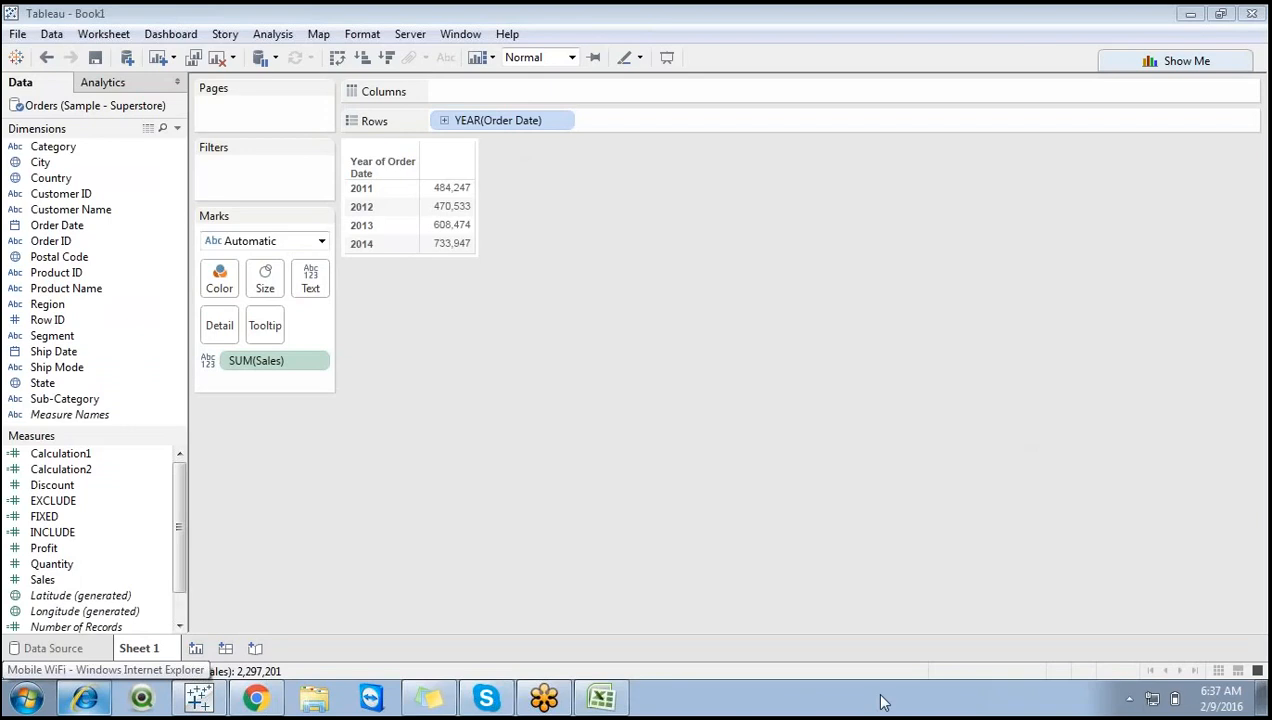
Add a data source filter to the Orders connection on years of Order Date, keeping only 2014.
click(55, 648)
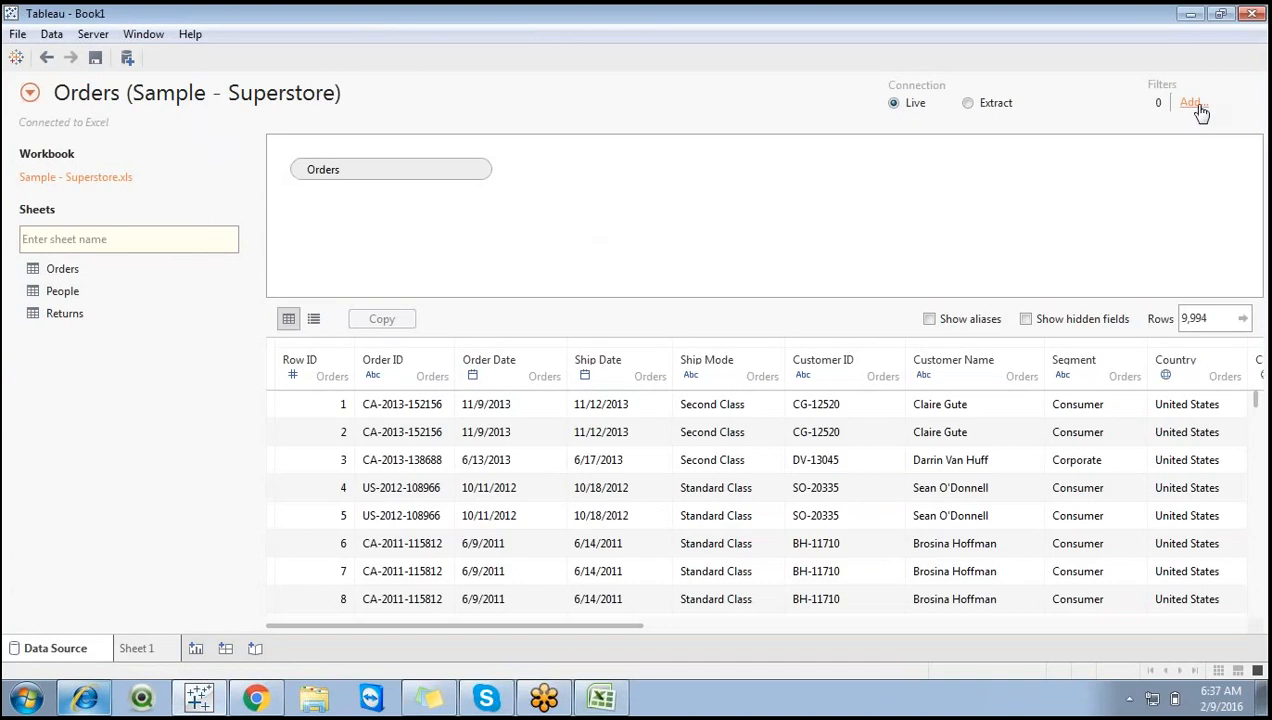
click(880, 710)
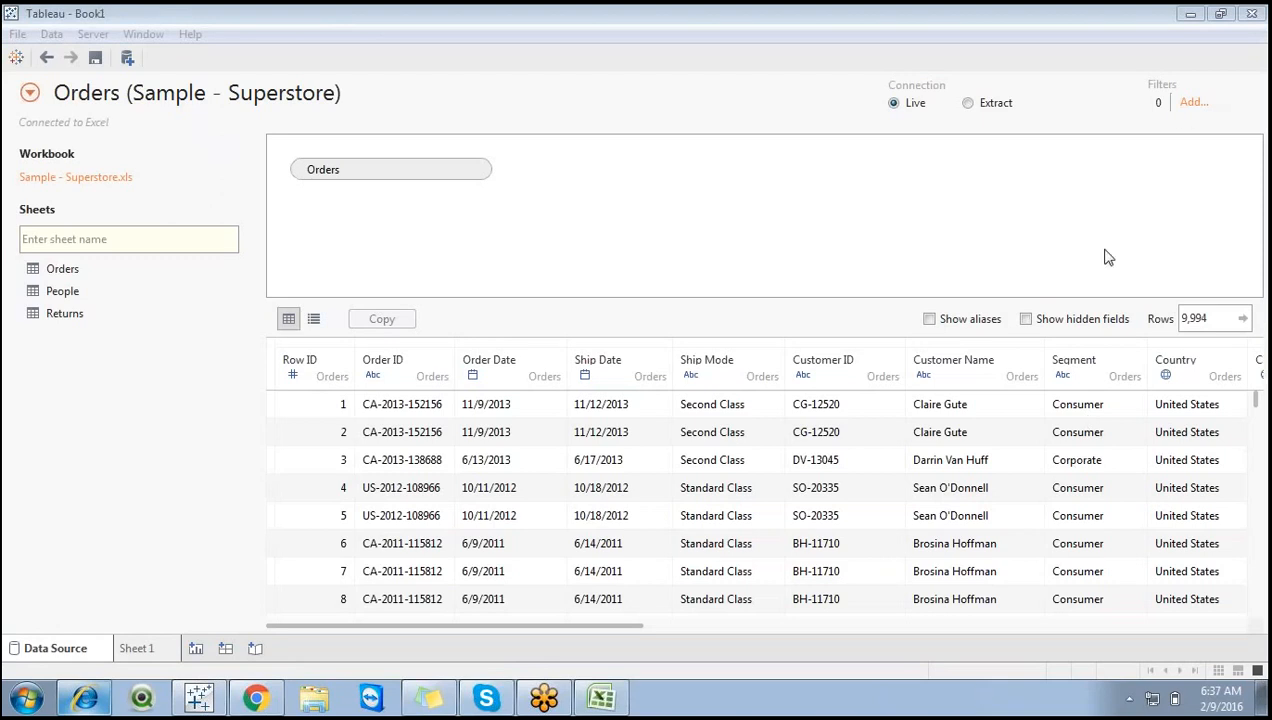
click(1188, 104)
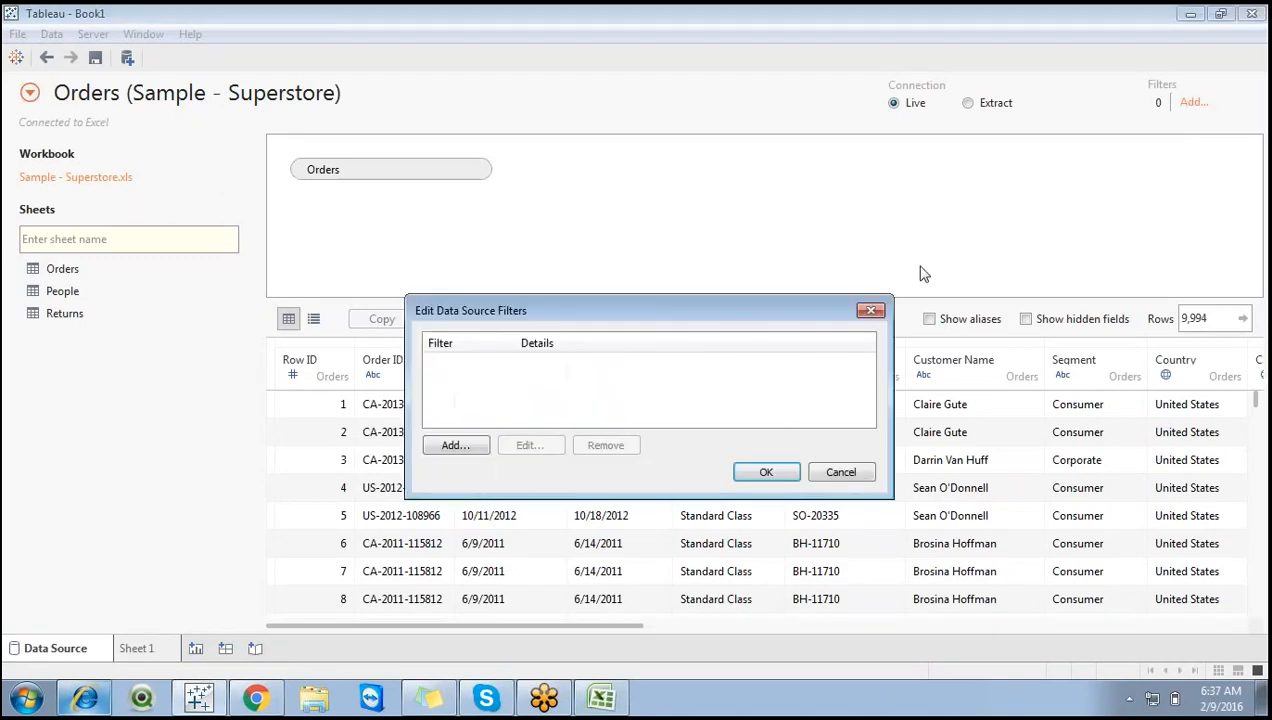
click(466, 448)
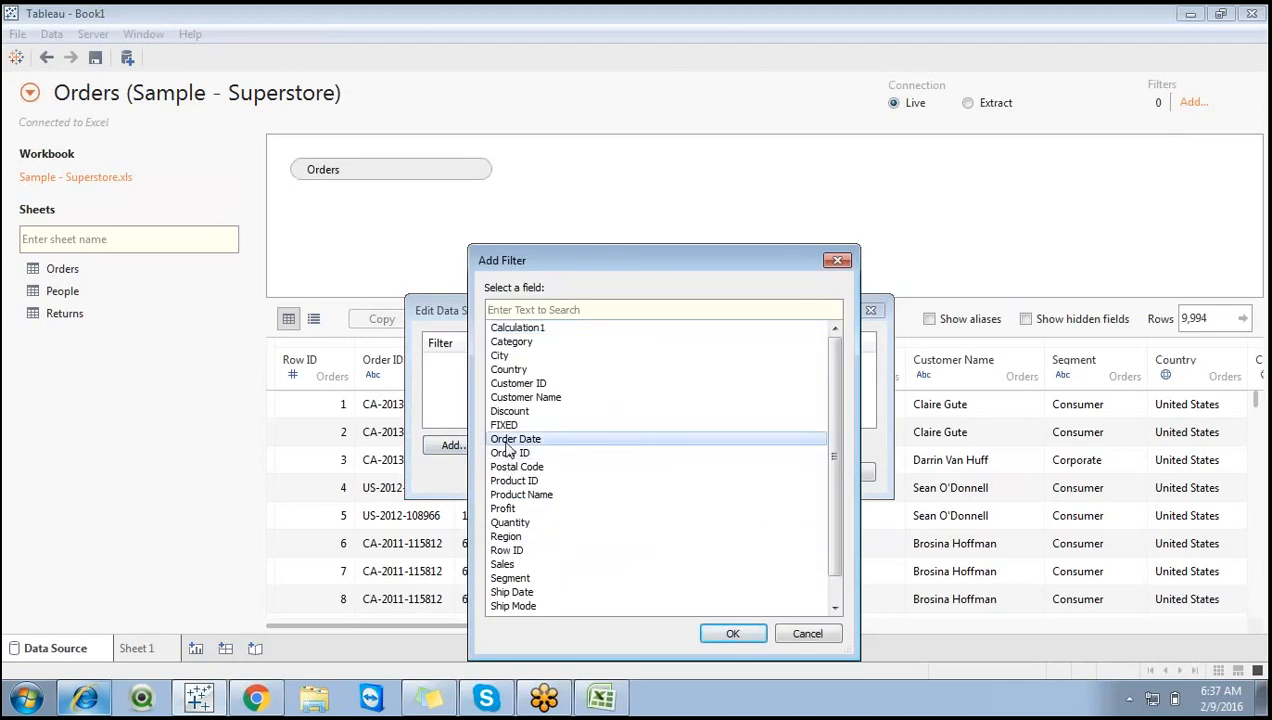
double_click(506, 442)
double_click(571, 408)
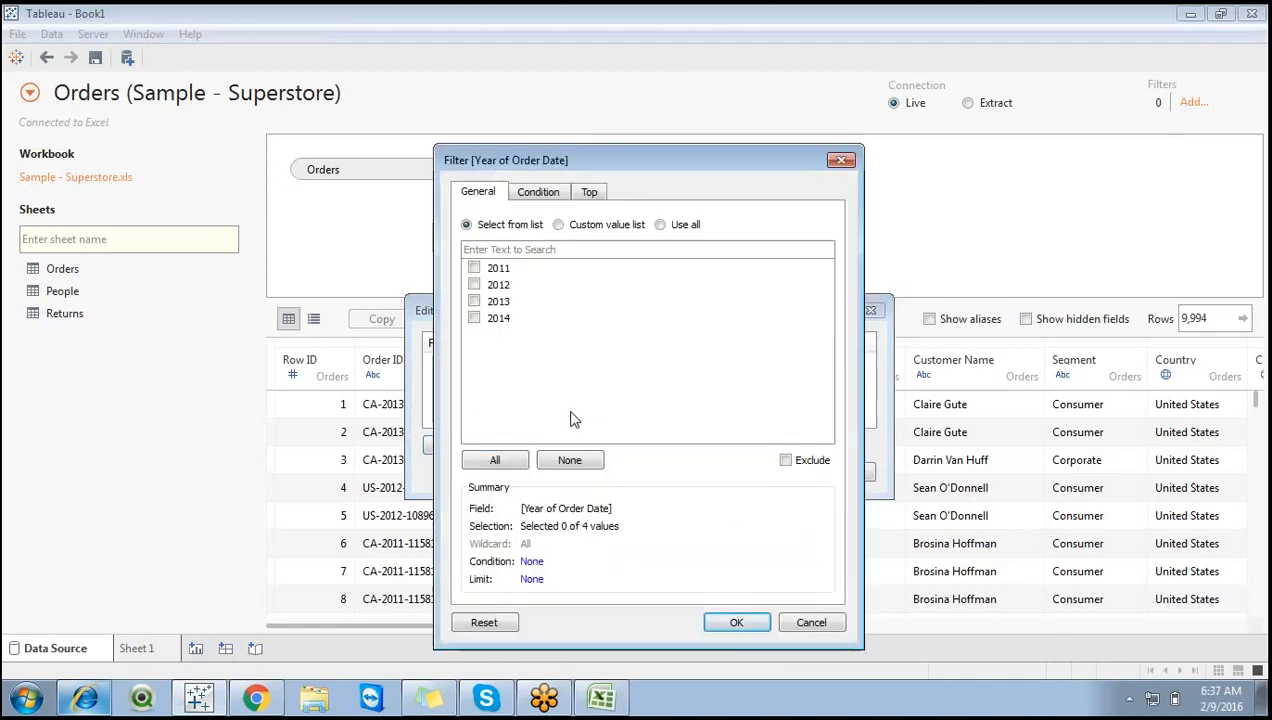
click(475, 319)
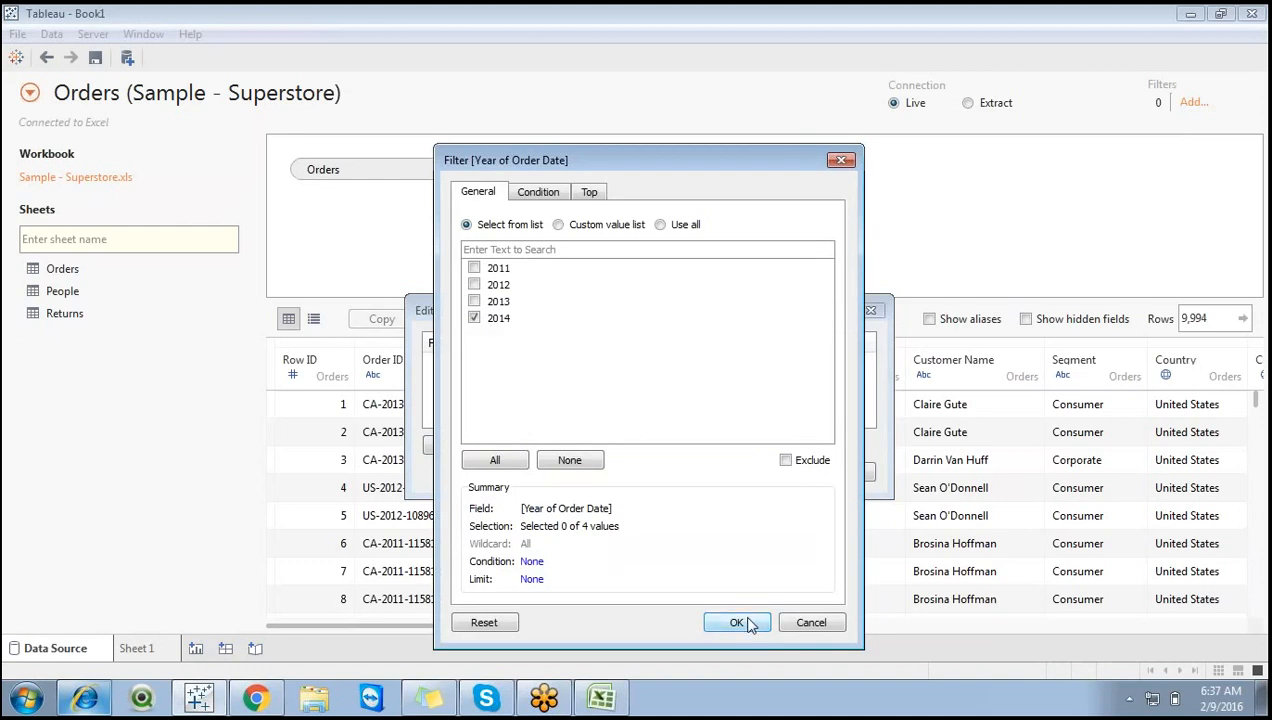
click(748, 622)
click(766, 472)
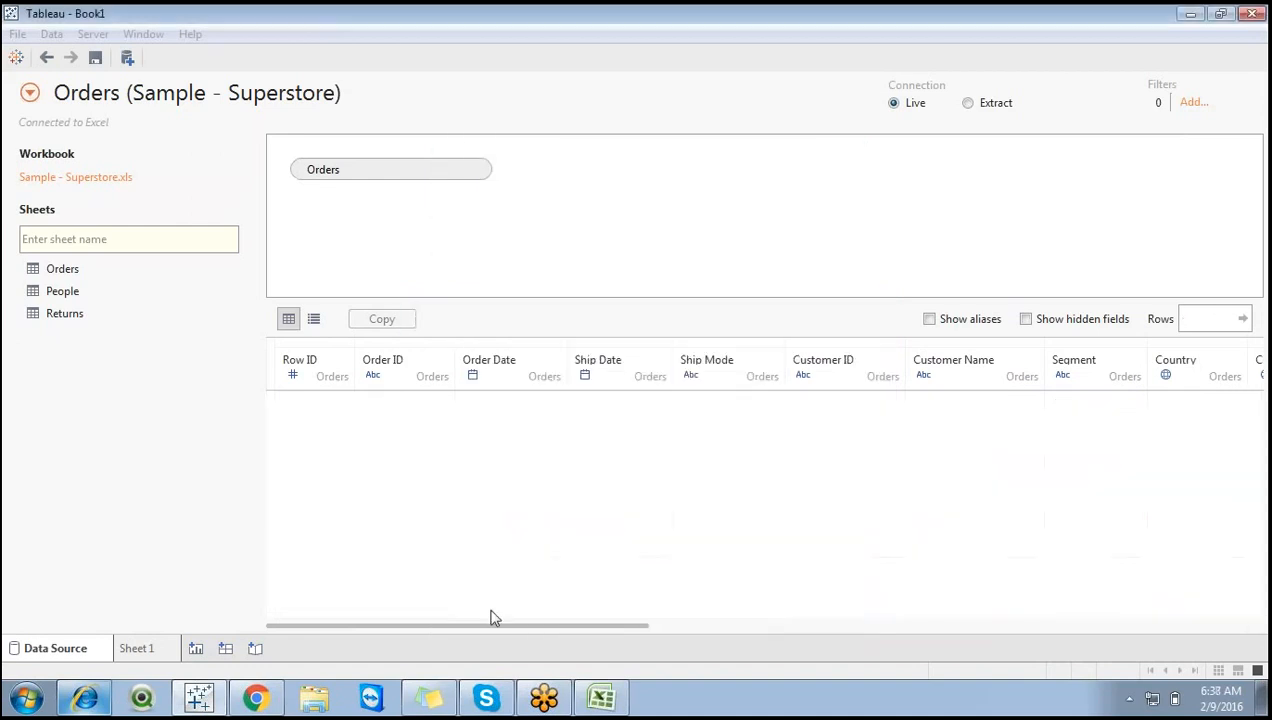
On Sheet 1, clear the year of Order Date and Sales from the view, and place Order Date in rows again.
click(140, 650)
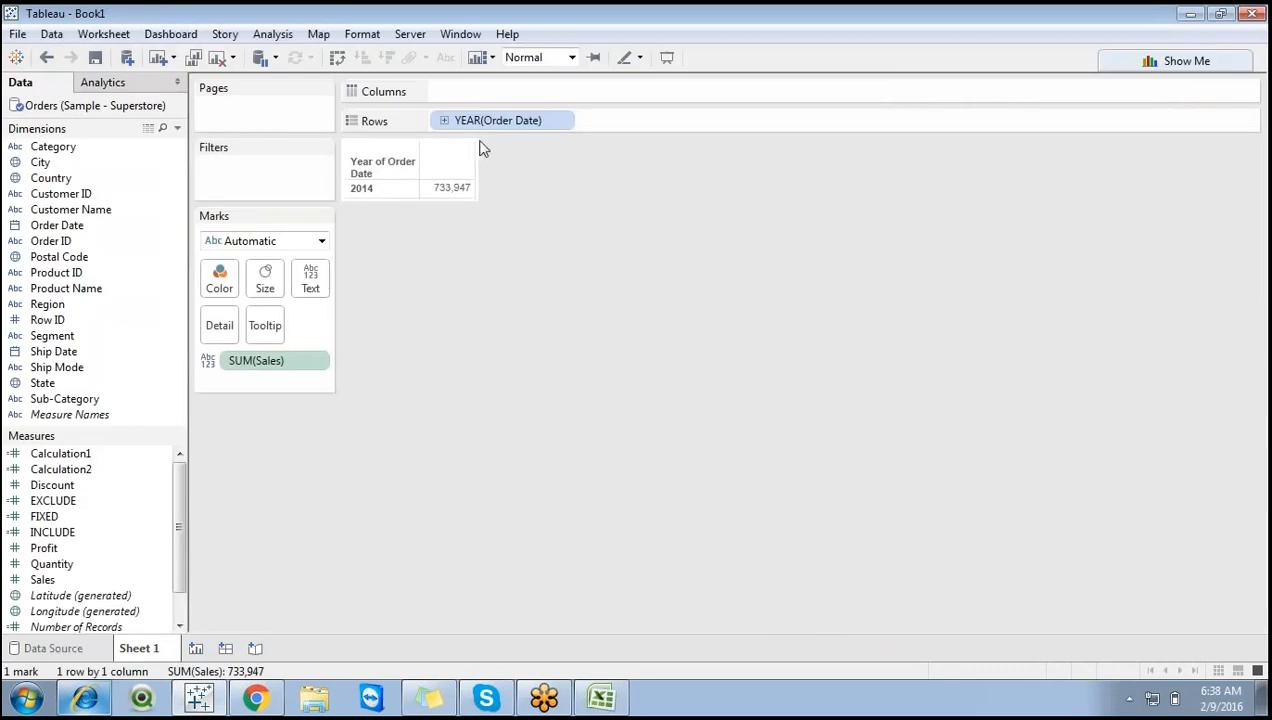
click(487, 121)
key(Delete)
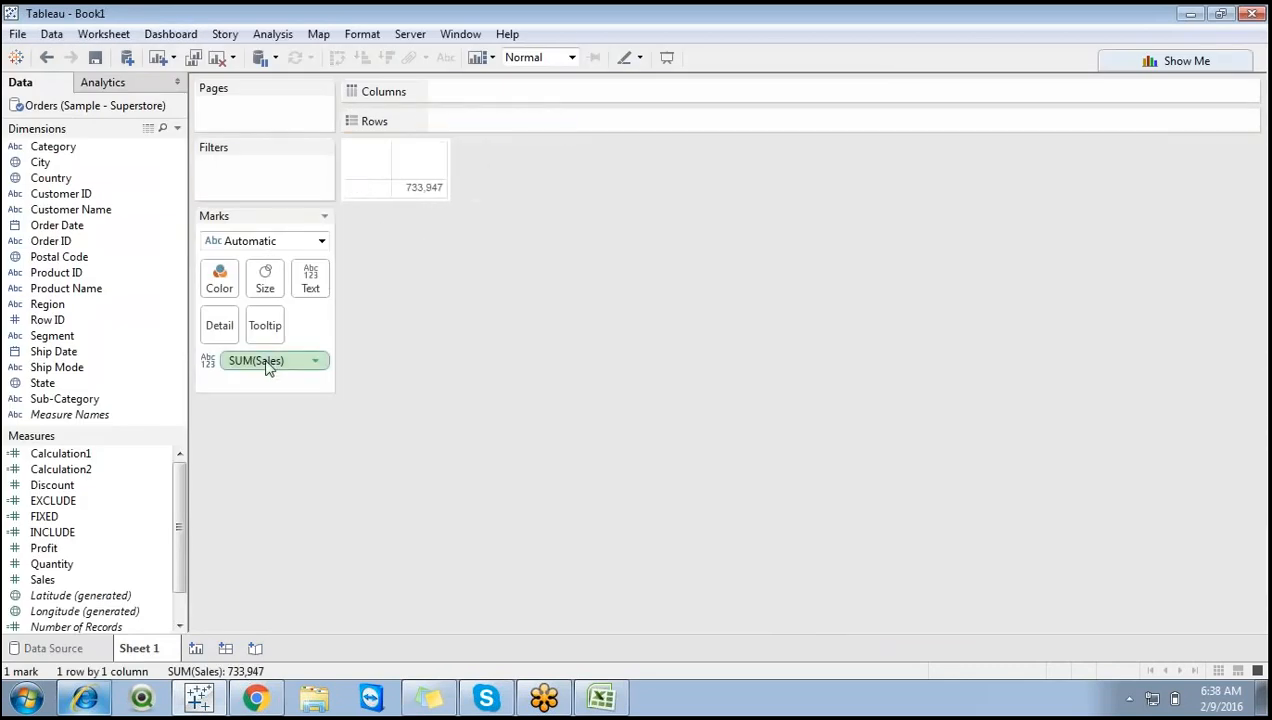
drag(268, 362, 70, 350)
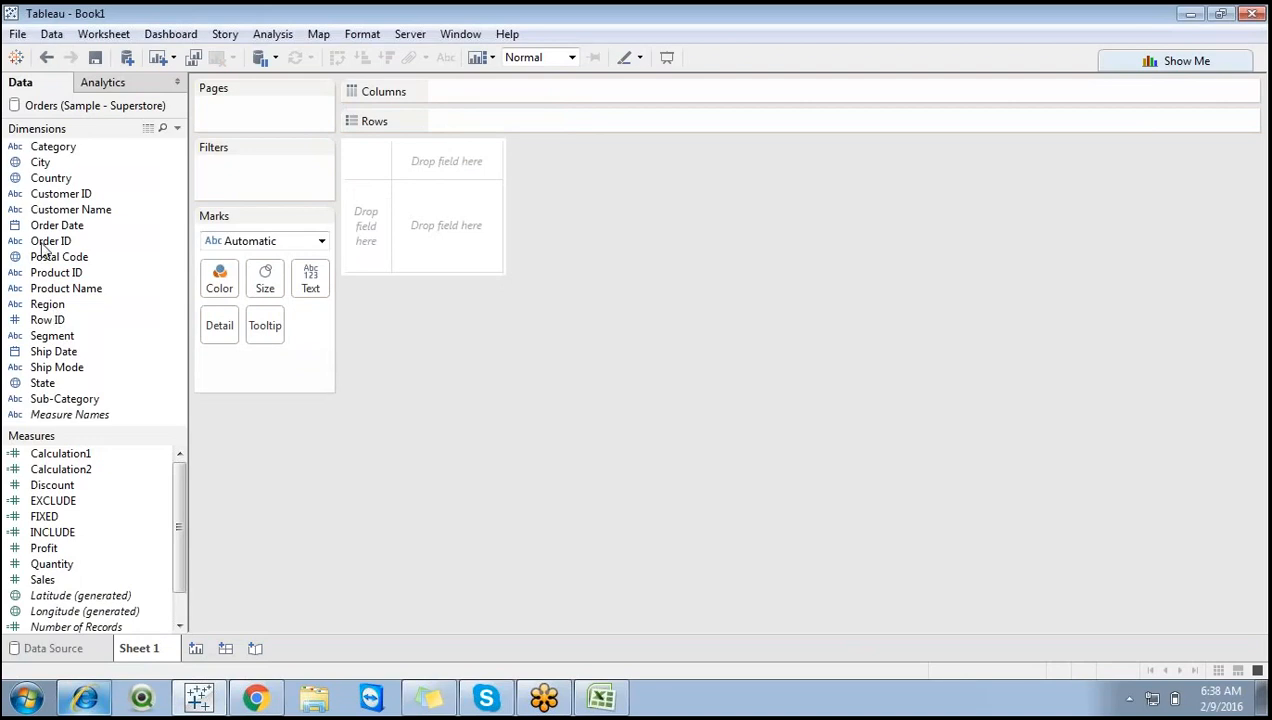
drag(50, 226, 461, 128)
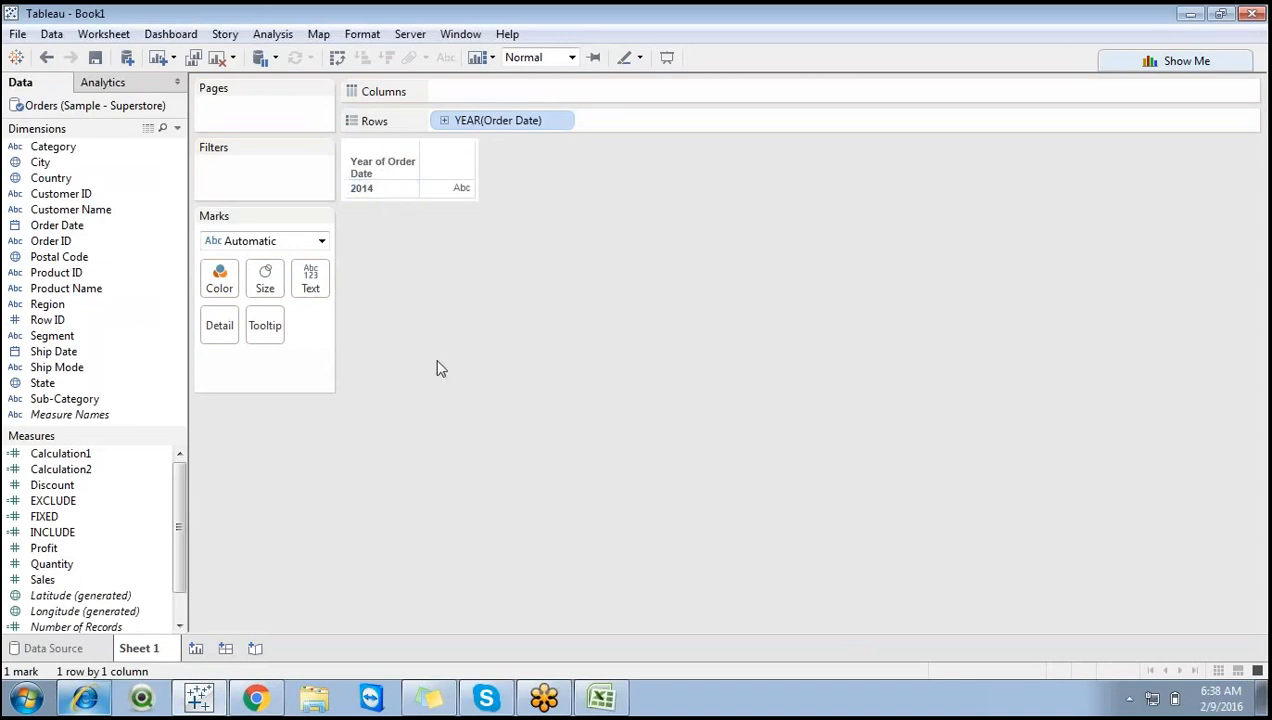
Review the YEAR(Order Date) entry among the Orders data source filters and close the list without changes.
click(60, 652)
click(122, 652)
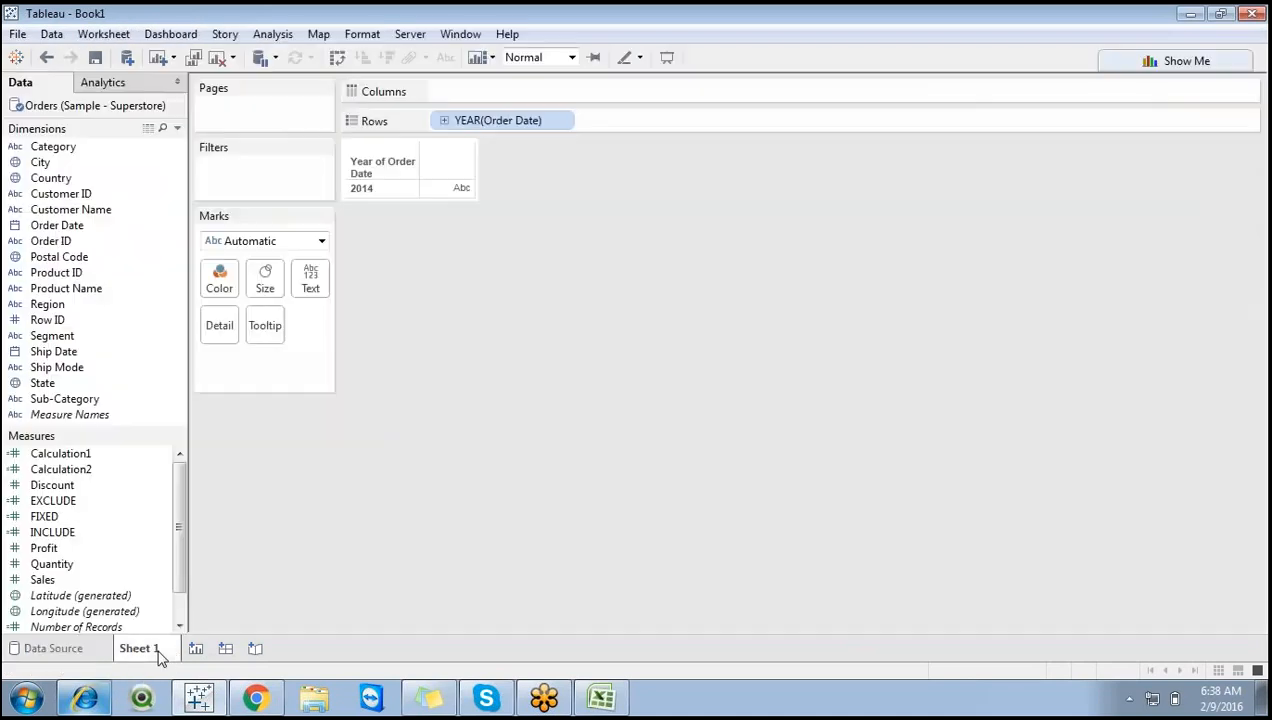
click(85, 655)
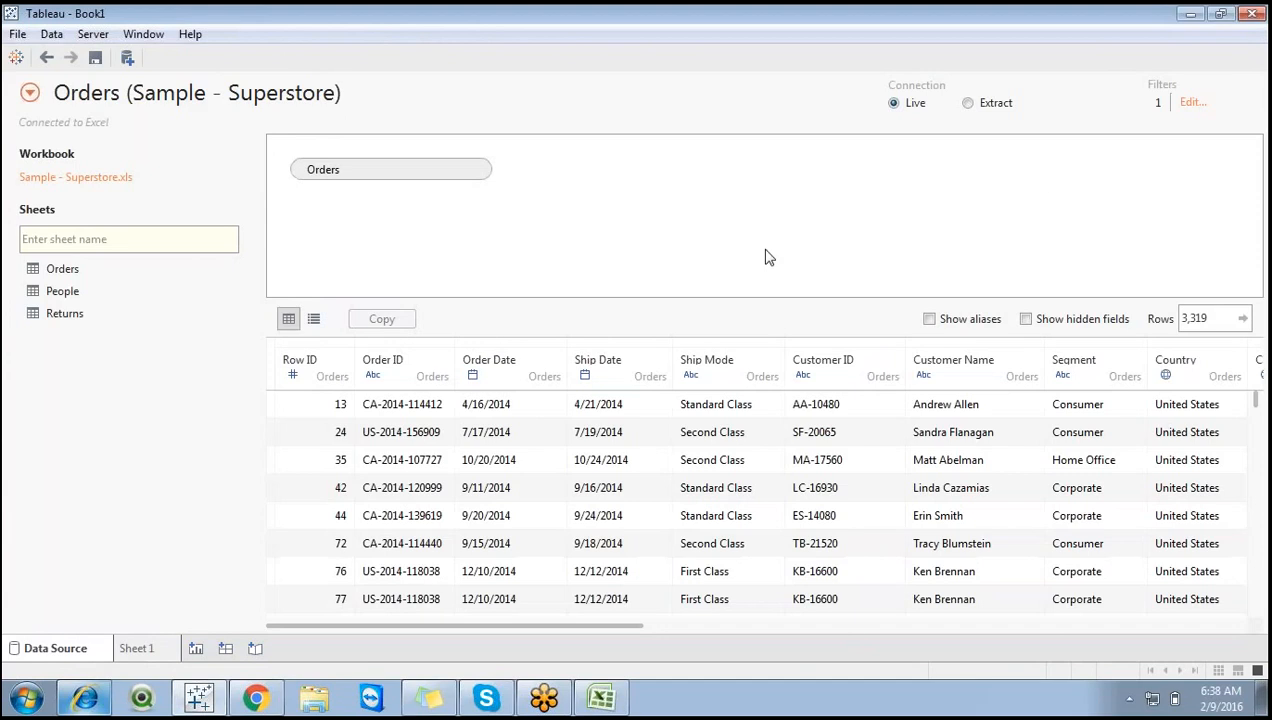
click(1191, 104)
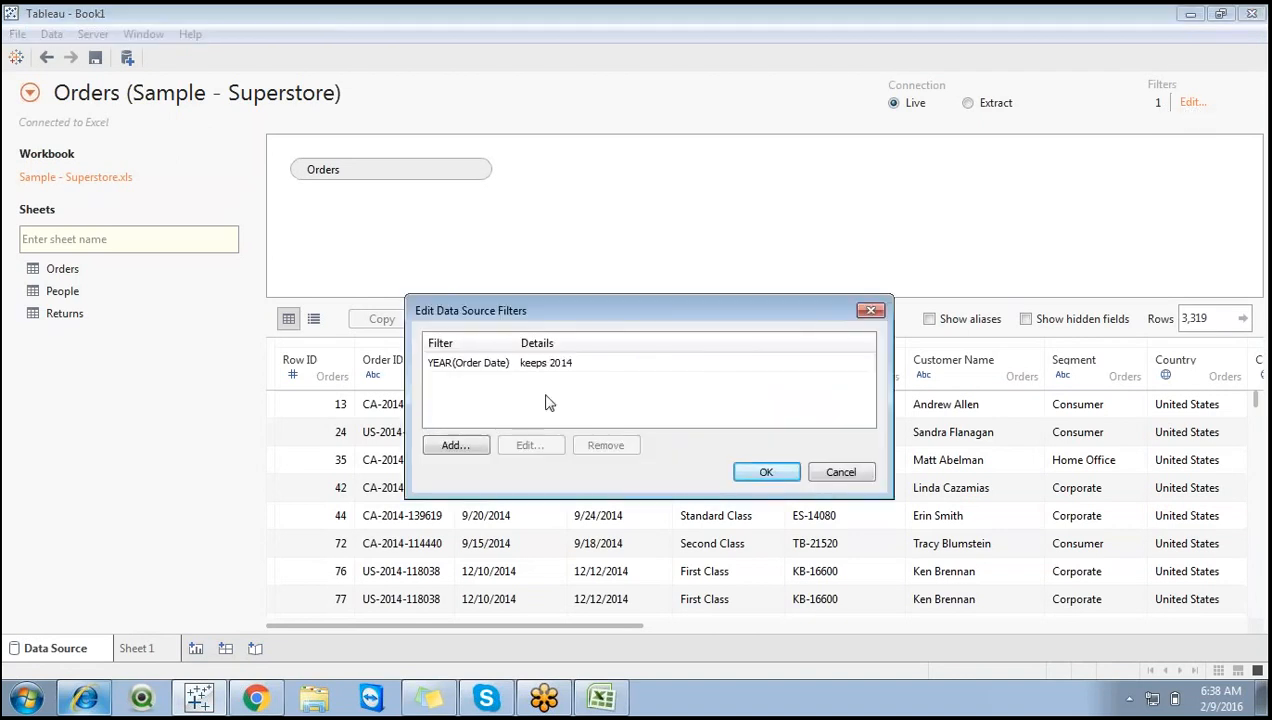
click(469, 366)
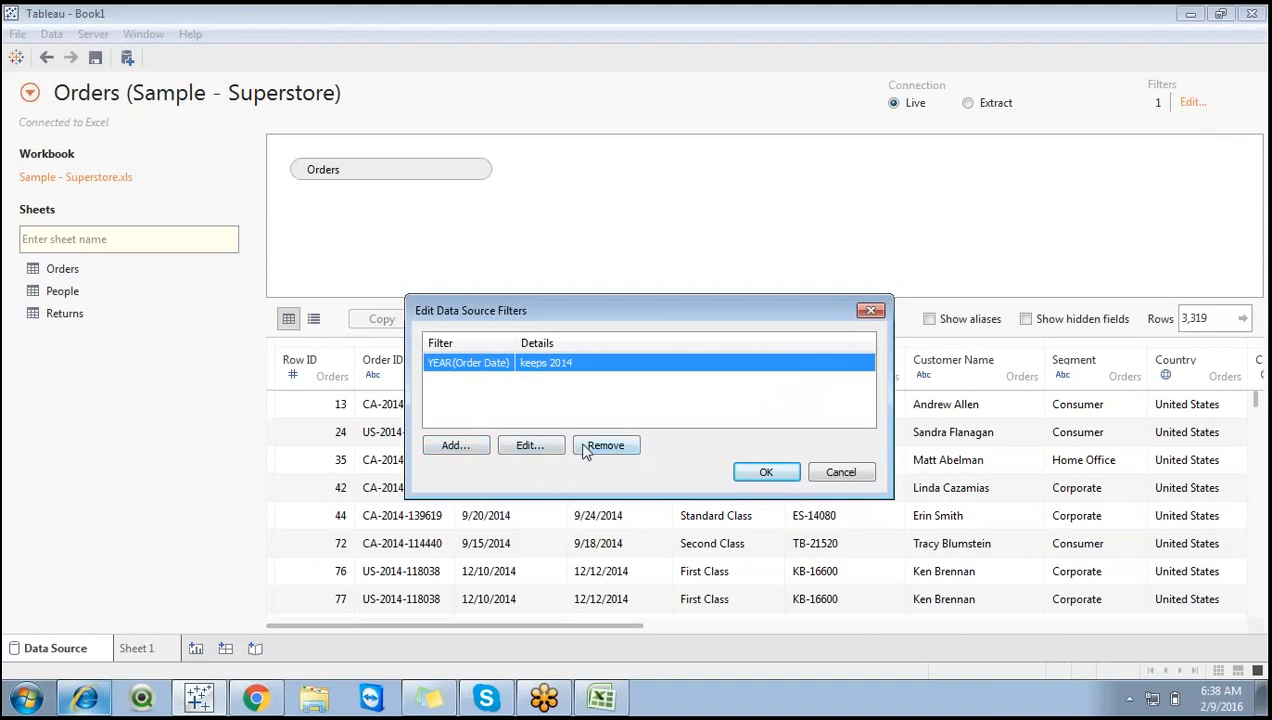
click(840, 474)
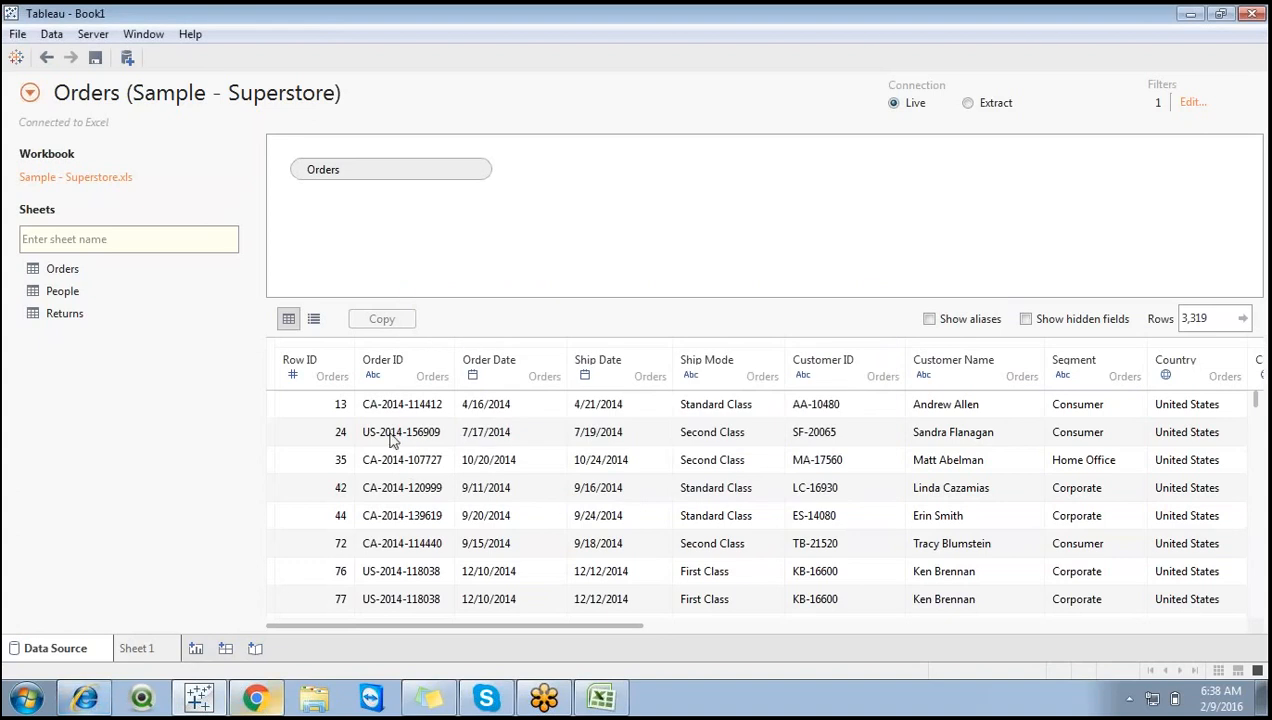
Compare the years in Sheet 1's table with the filtered order rows in the data source.
click(142, 648)
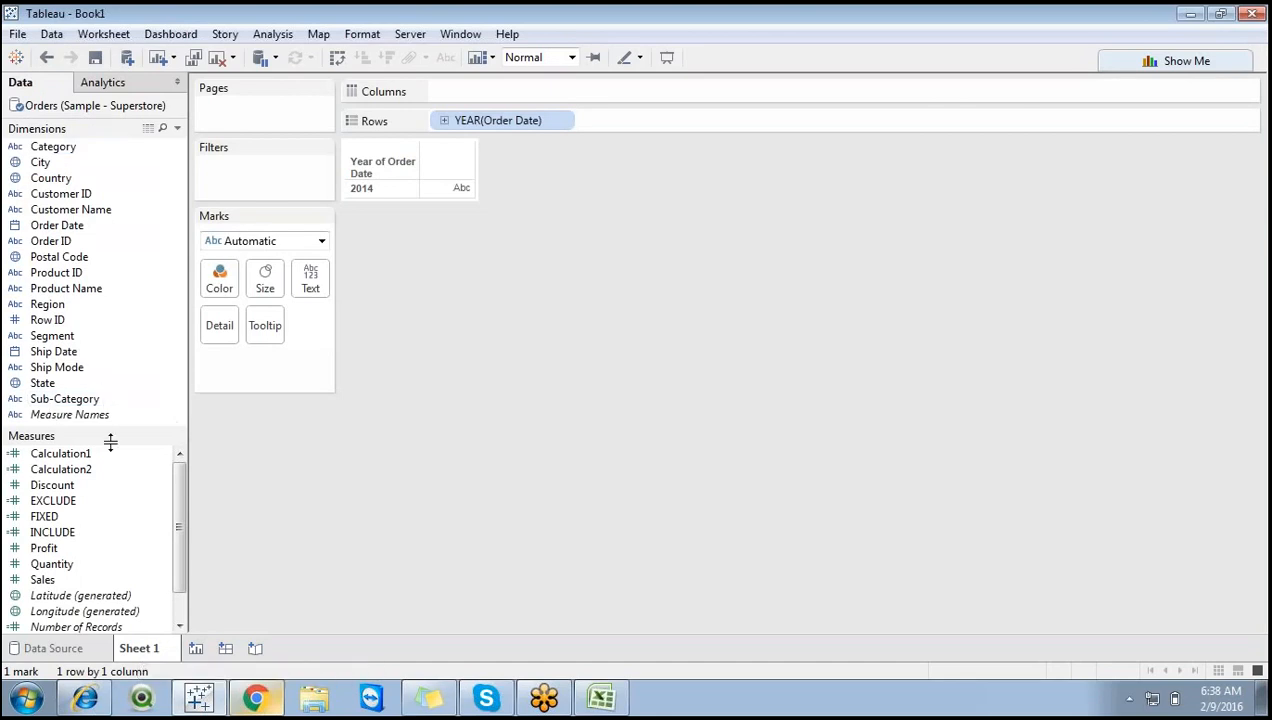
click(52, 648)
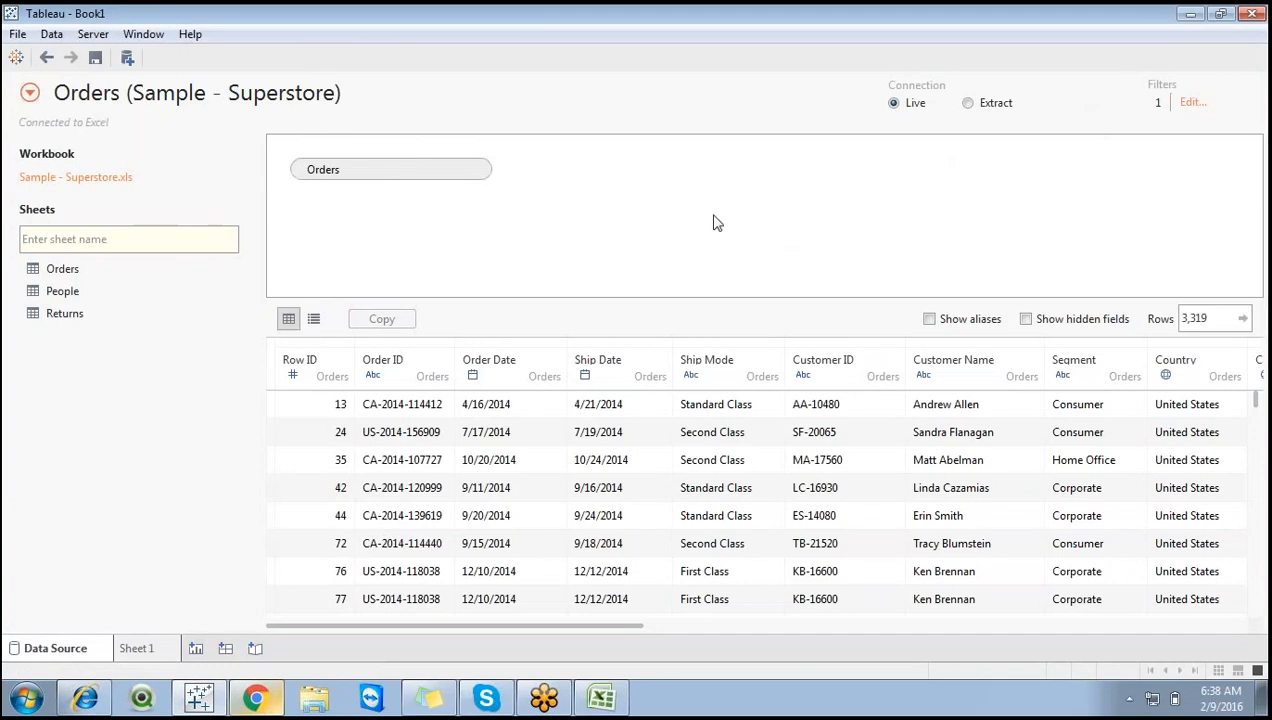
click(153, 646)
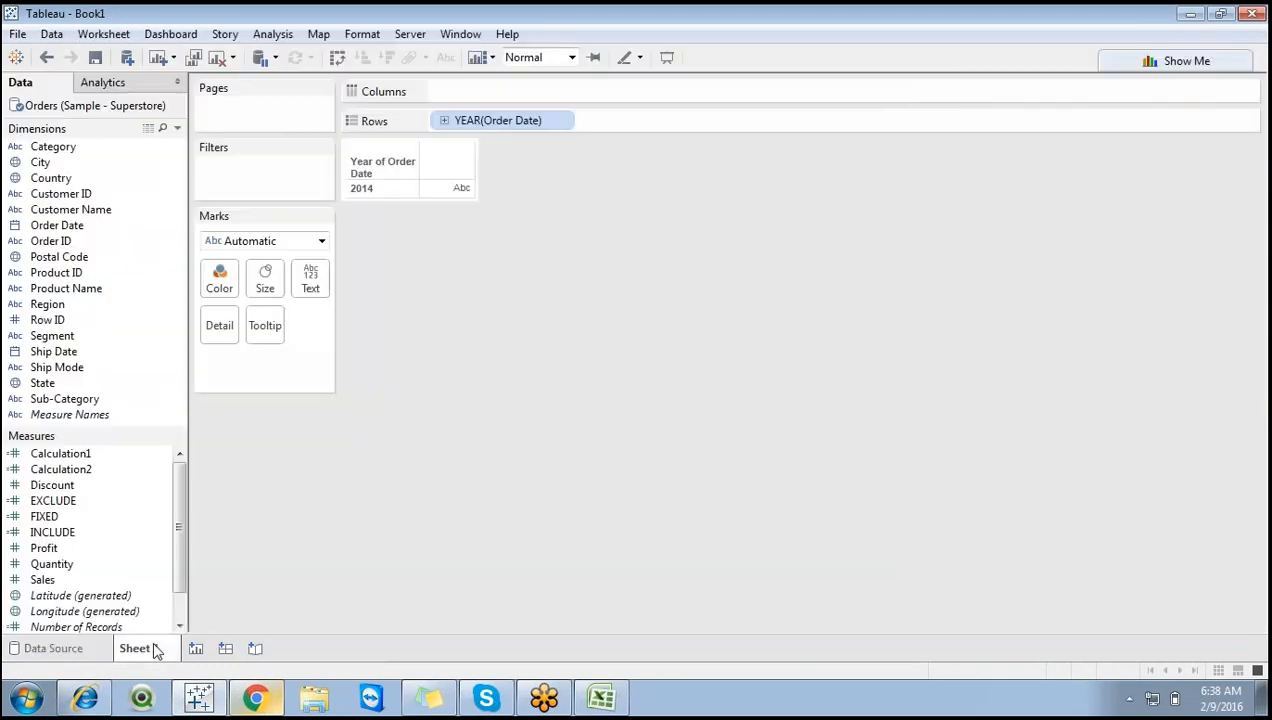
click(55, 650)
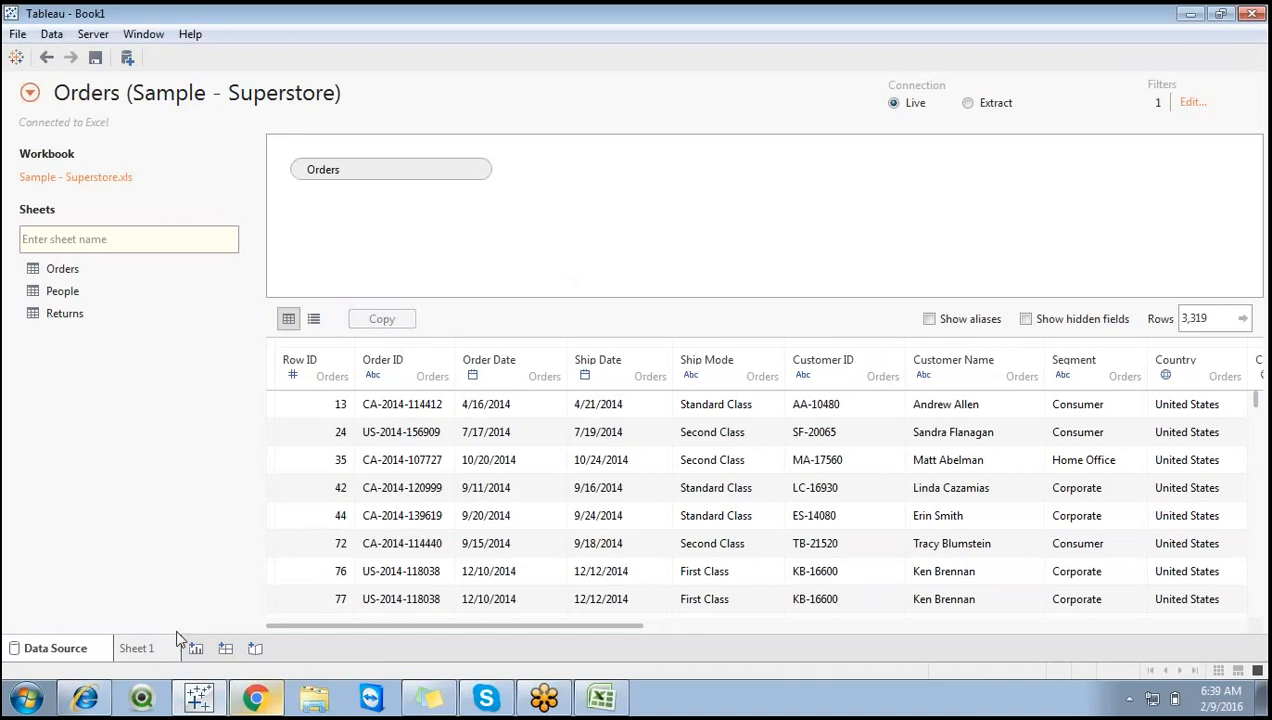
mouse_move(175, 645)
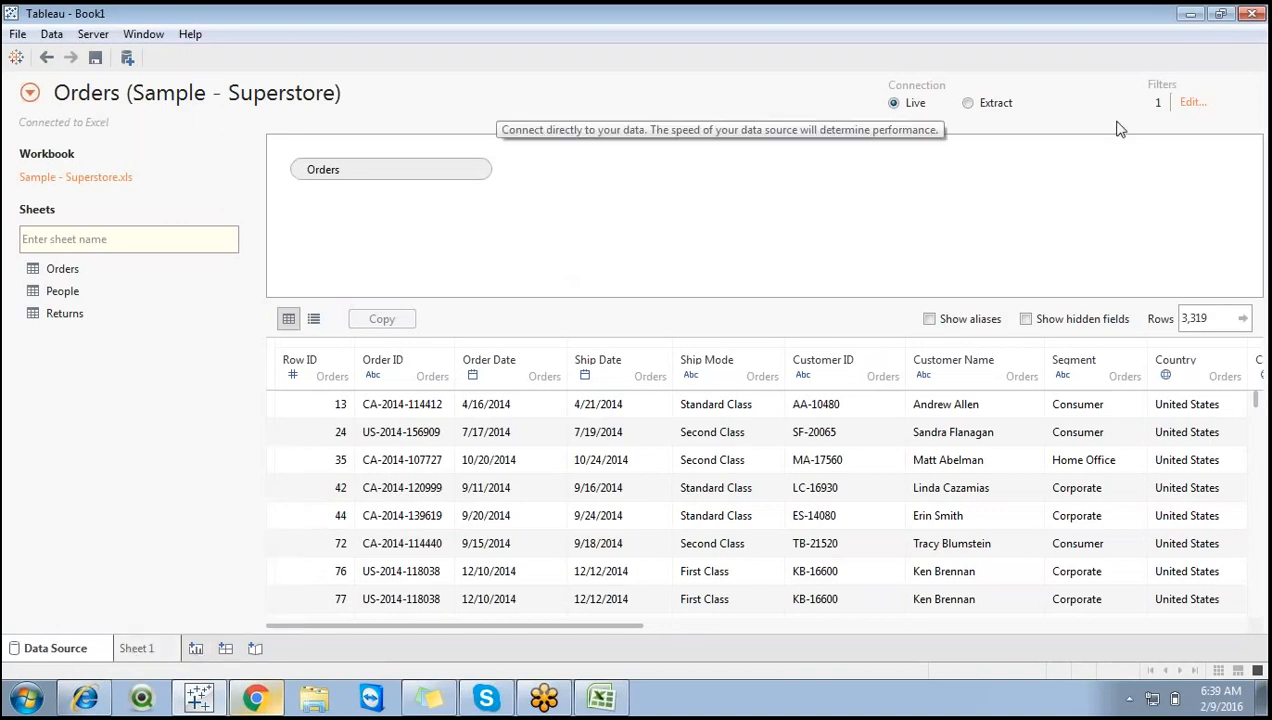
Re-examine the available options for the year filter in the data source filter list, cancelling each time.
click(1190, 104)
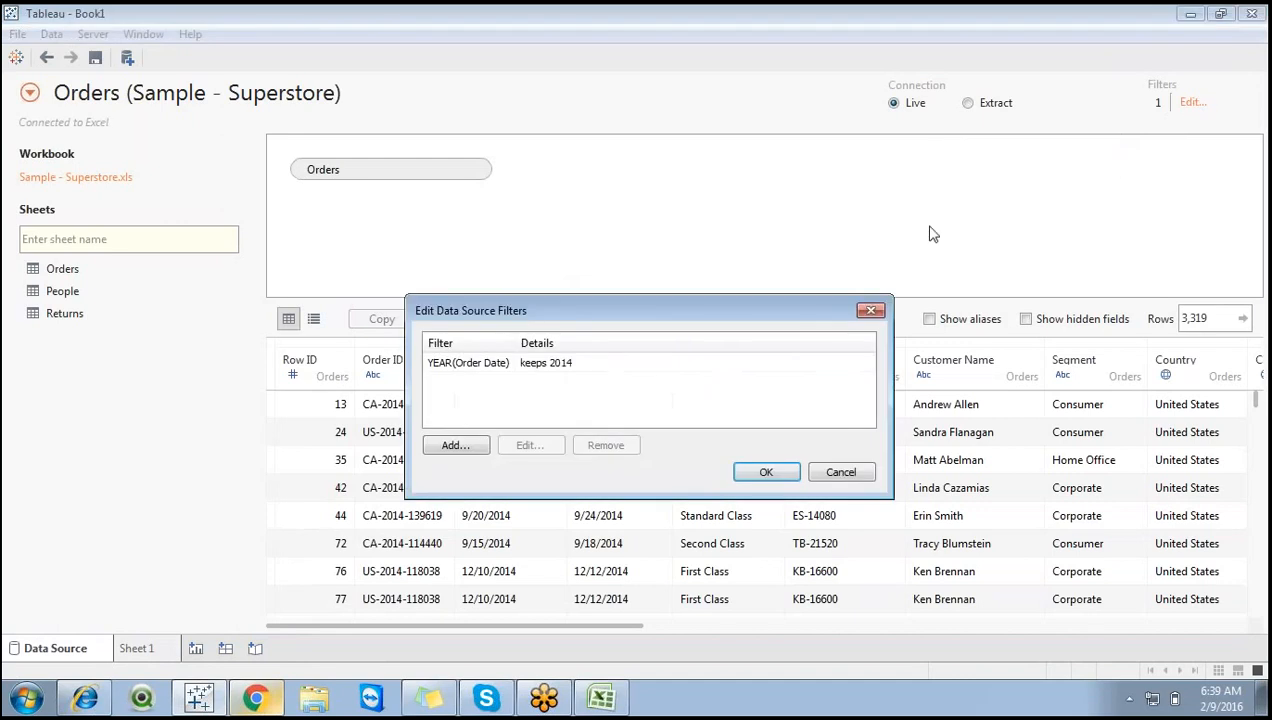
click(614, 369)
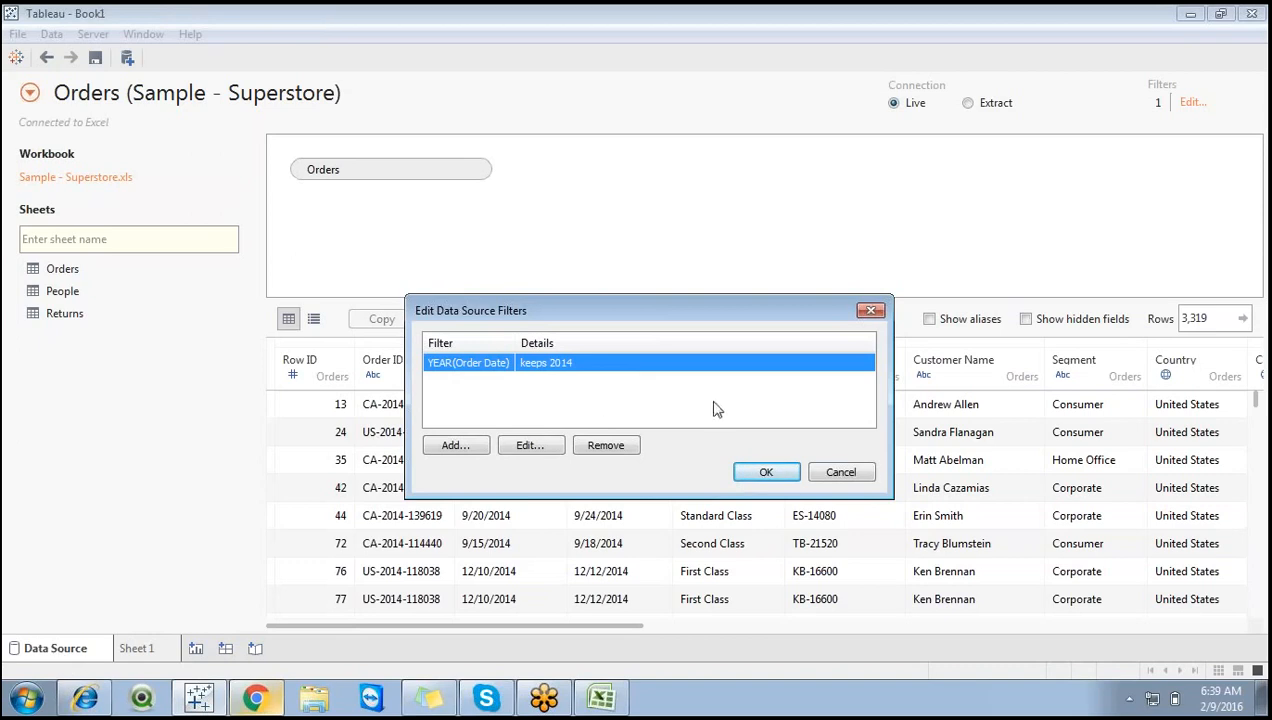
click(852, 478)
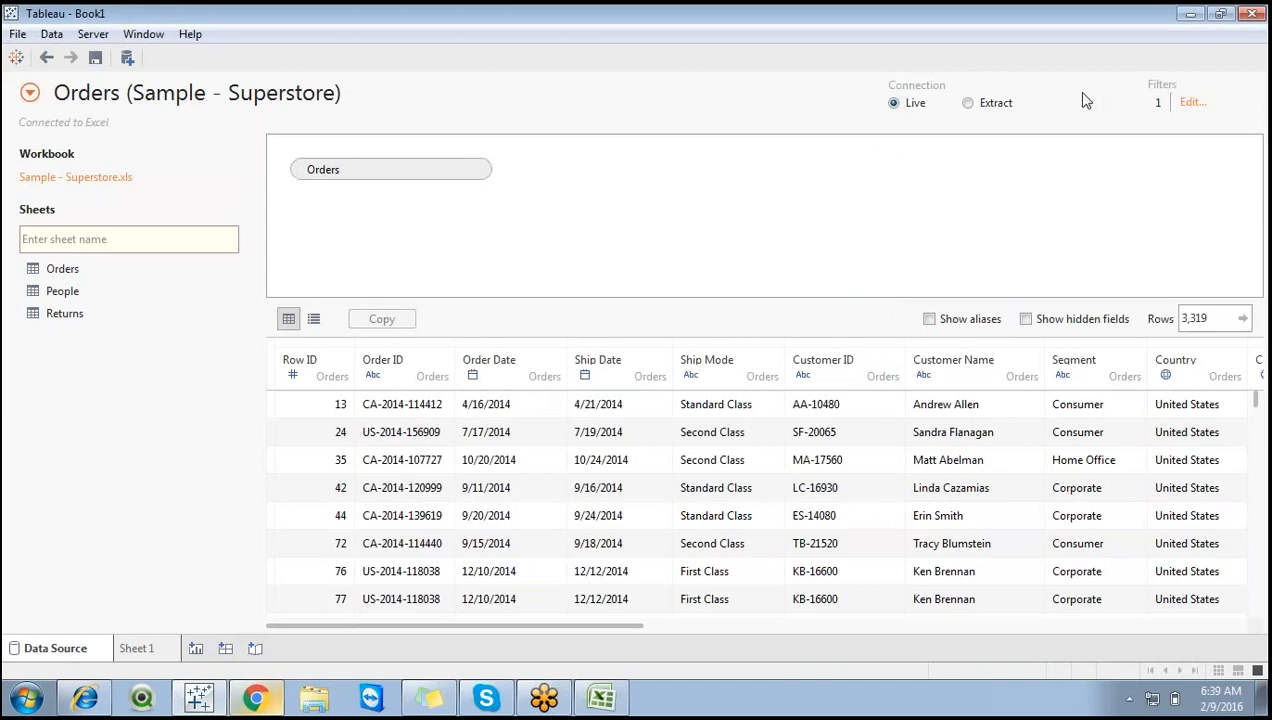
click(1190, 103)
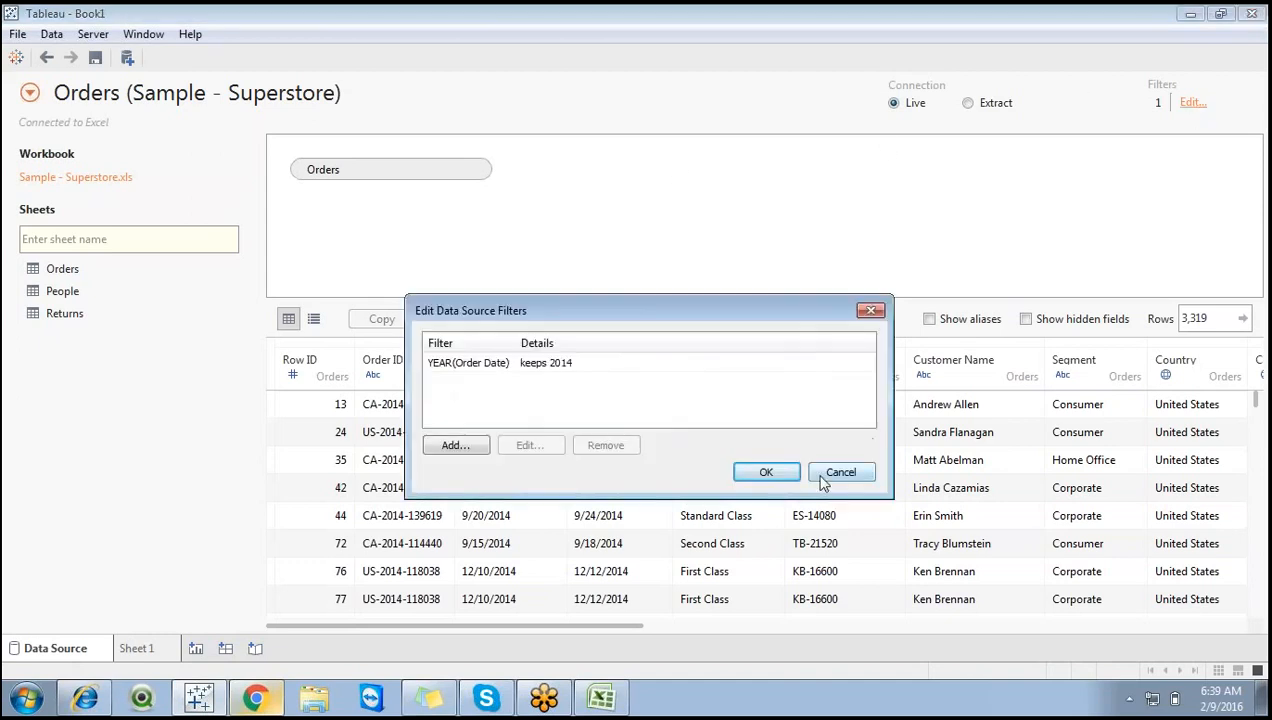
click(838, 473)
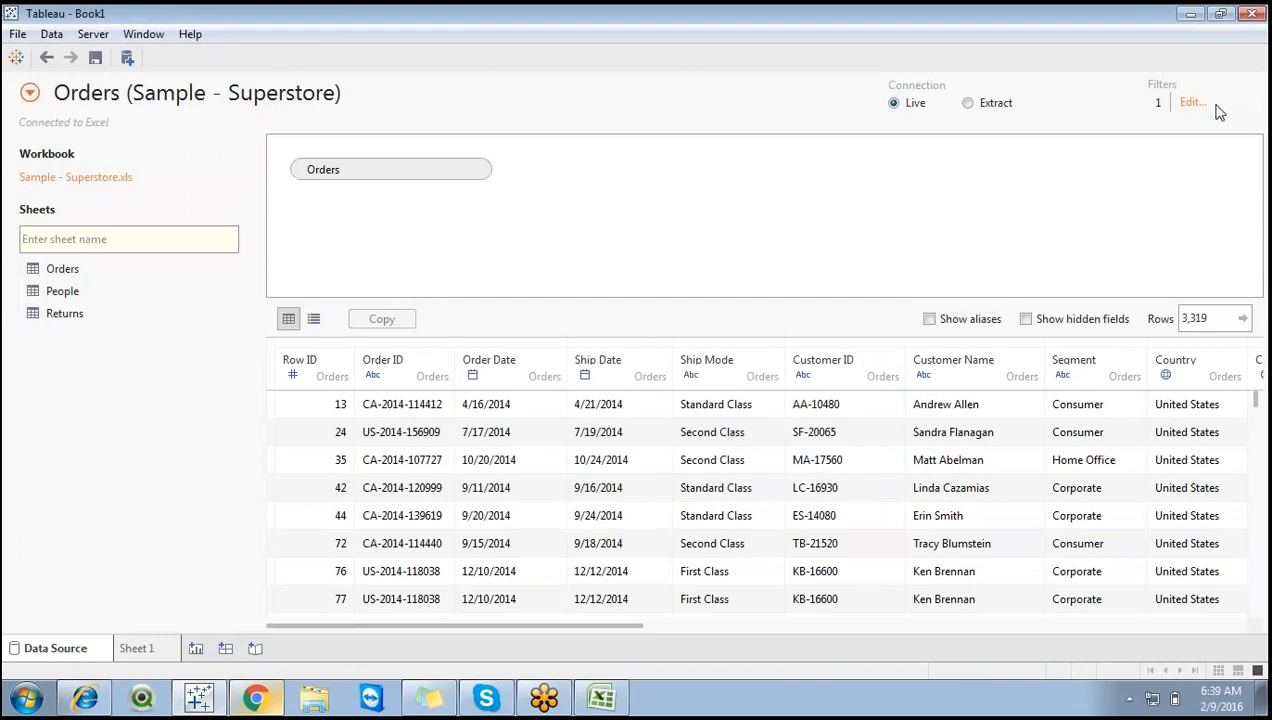
Switch the Orders connection to Extract, review the extract's optional filter settings, and cancel them.
click(968, 104)
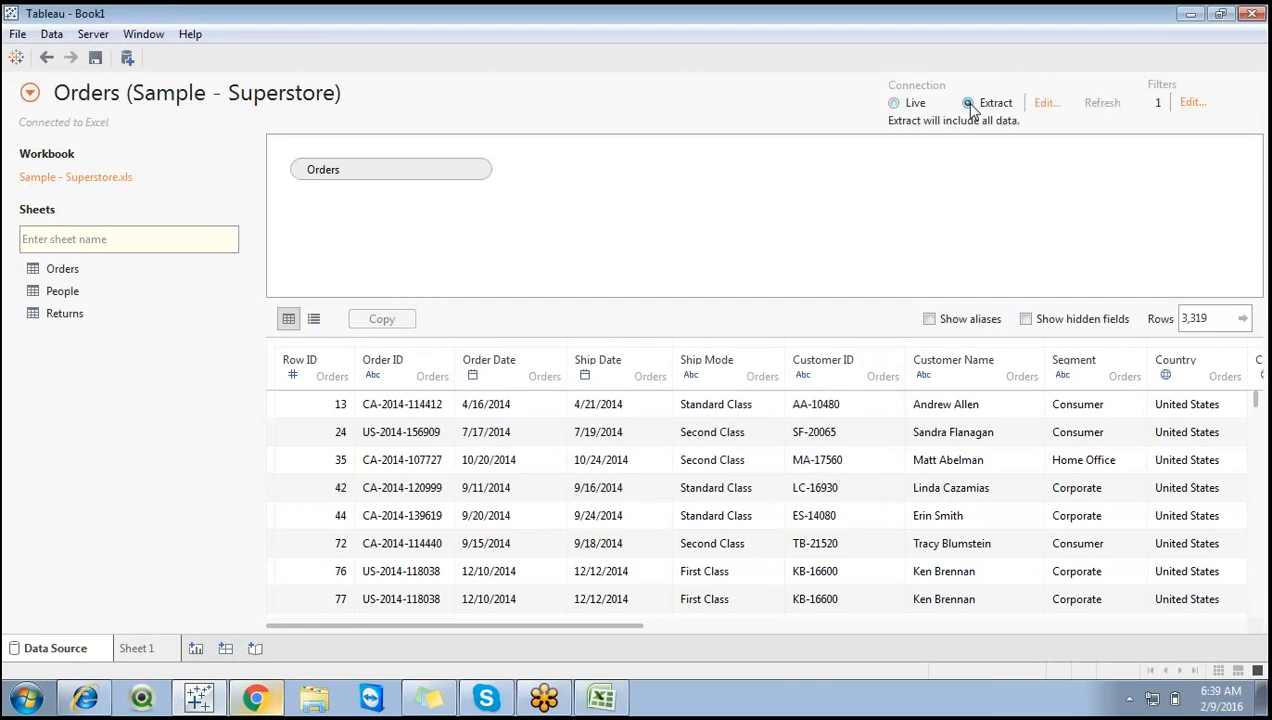
click(1047, 103)
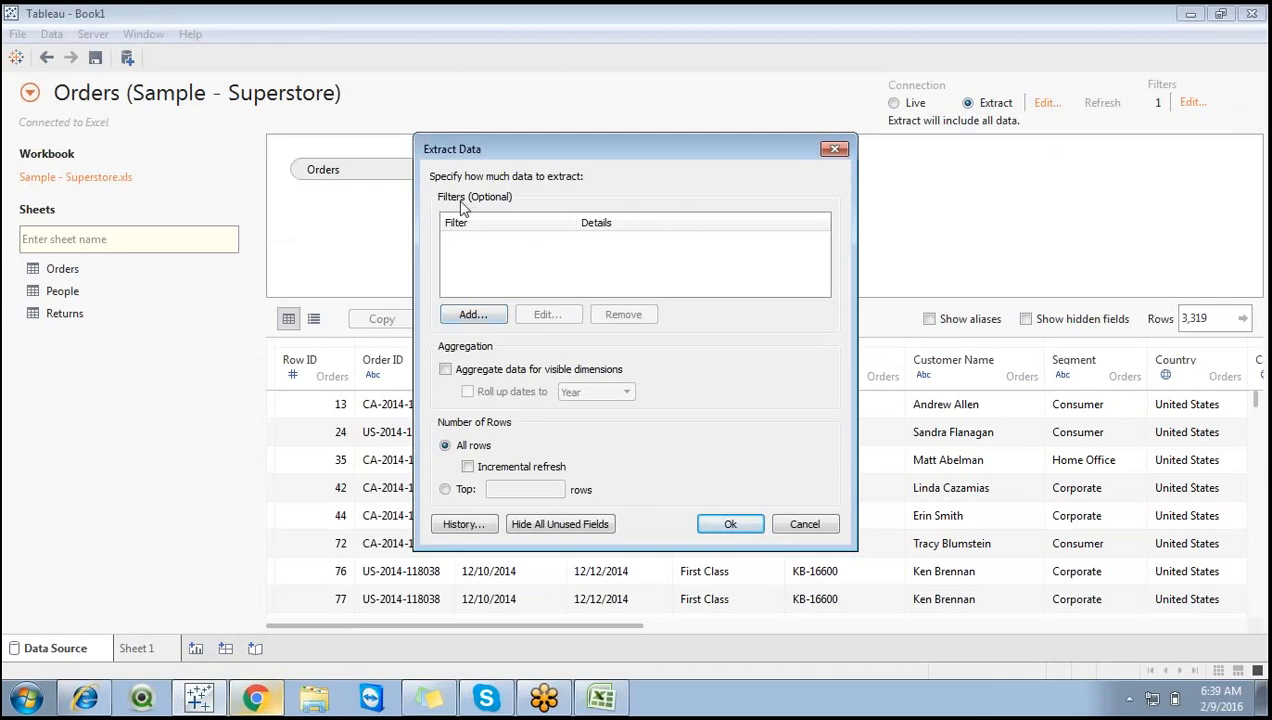
click(812, 524)
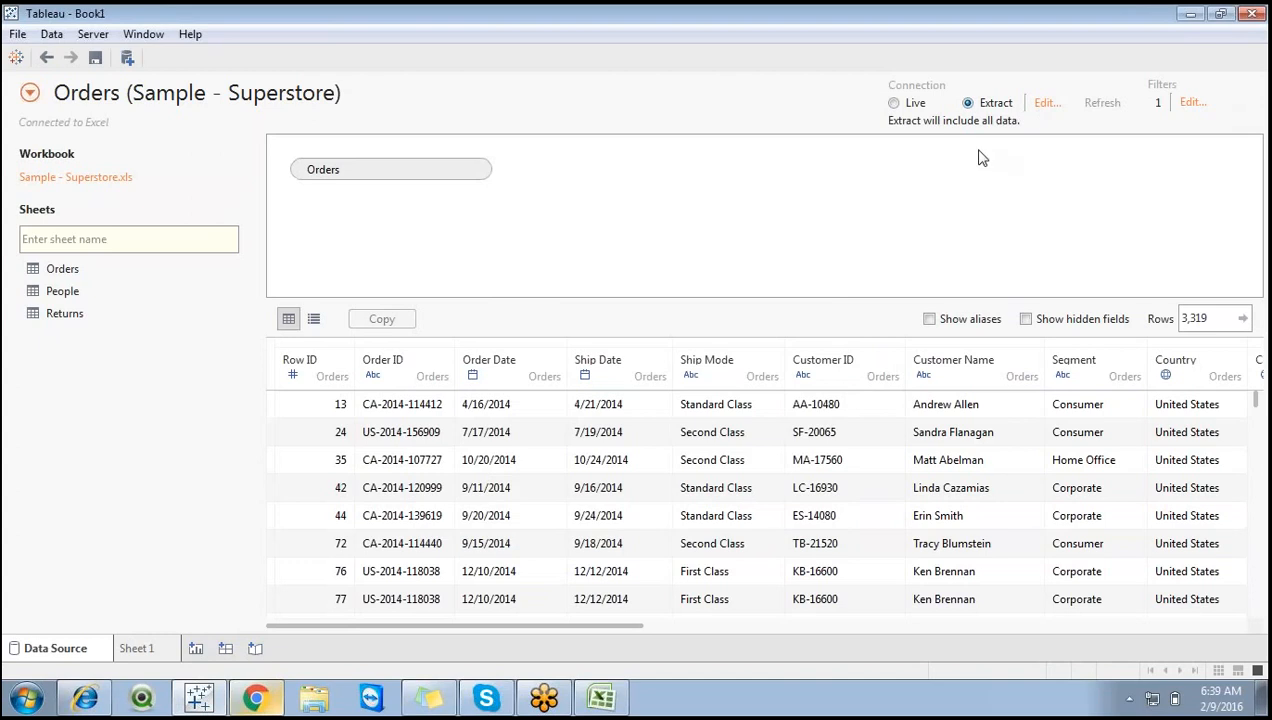
Check the data source filters with the Extract connection selected and cancel without changes.
click(1191, 104)
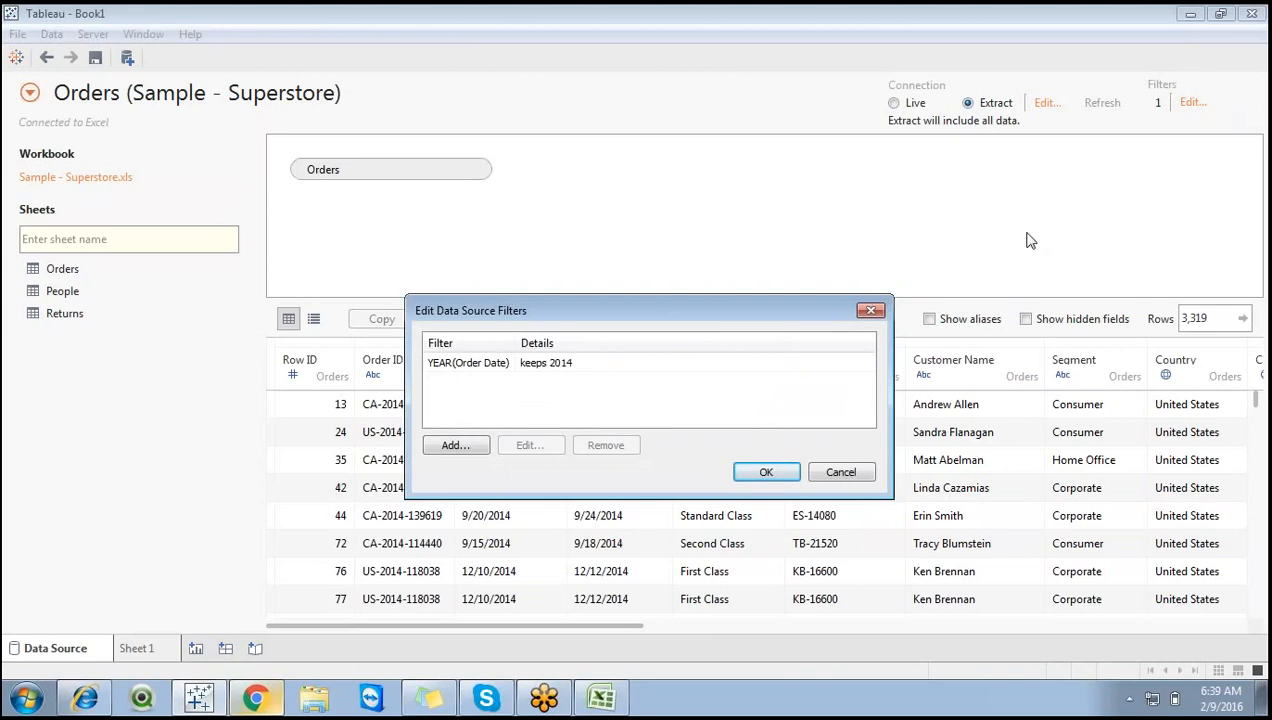
click(838, 474)
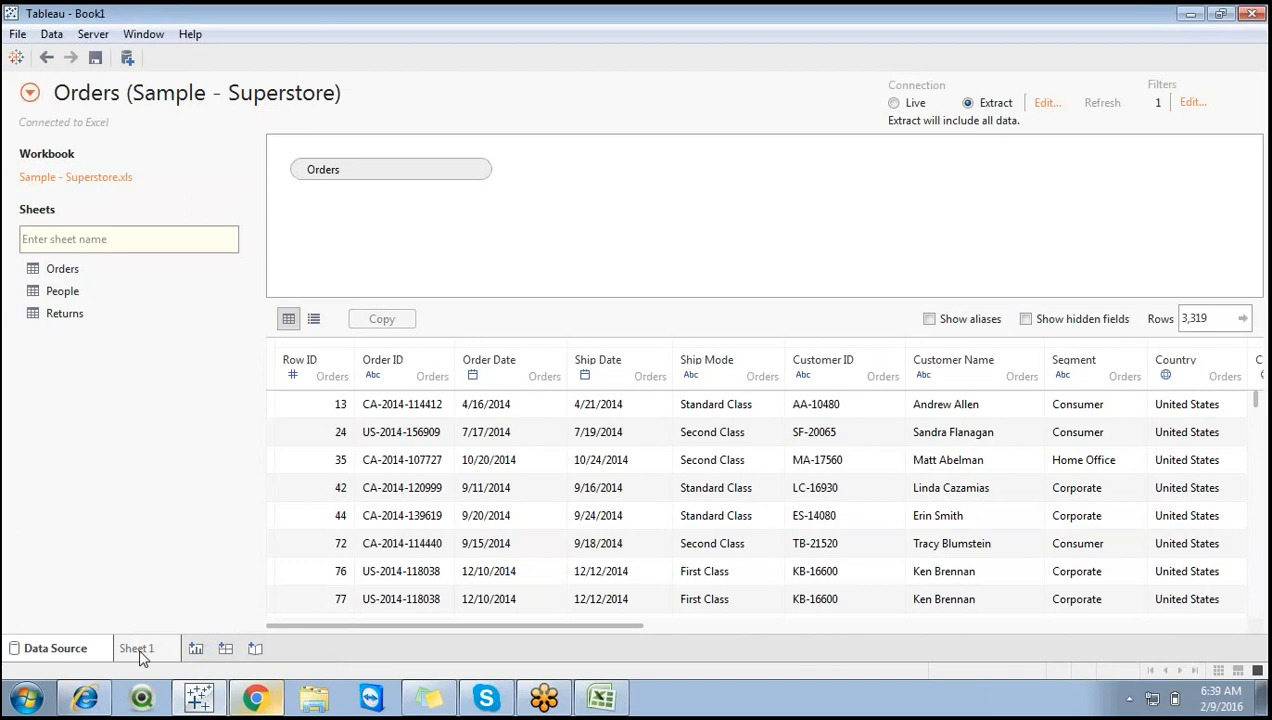
mouse_move(140, 652)
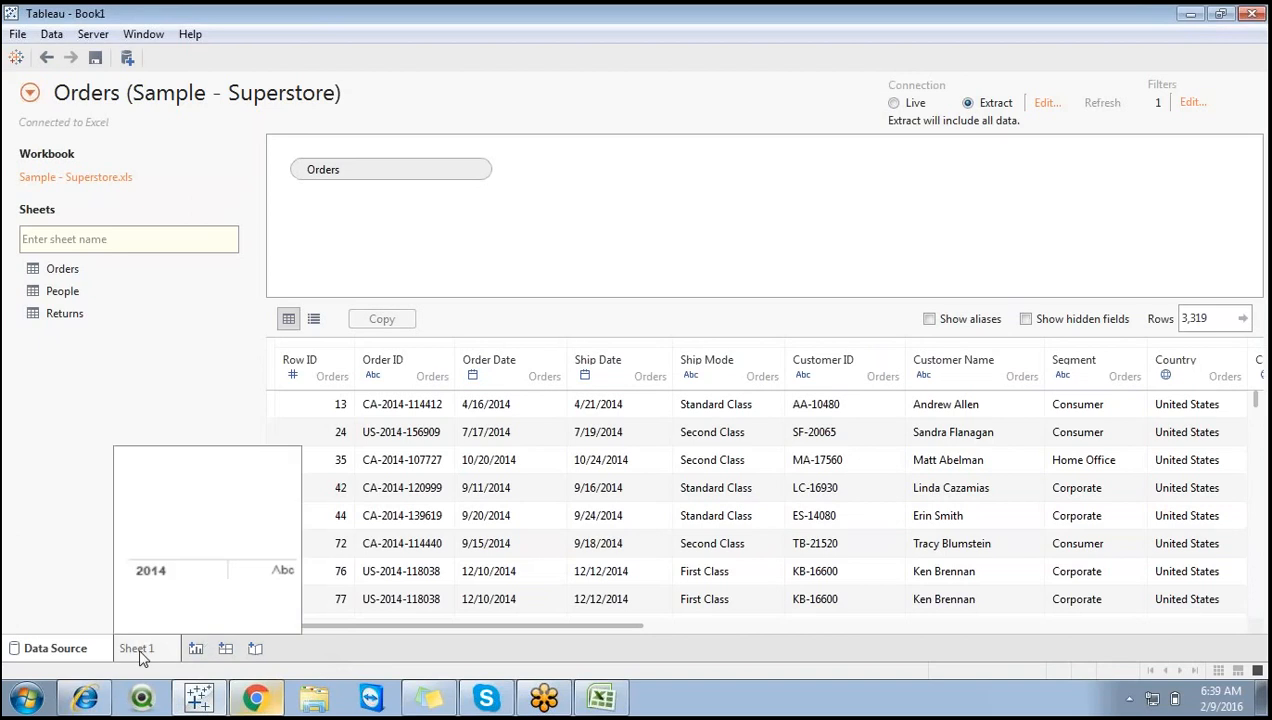
Switch to Excel and note "Legacy connection" in cell G6 beside Data Source Filter.
click(600, 695)
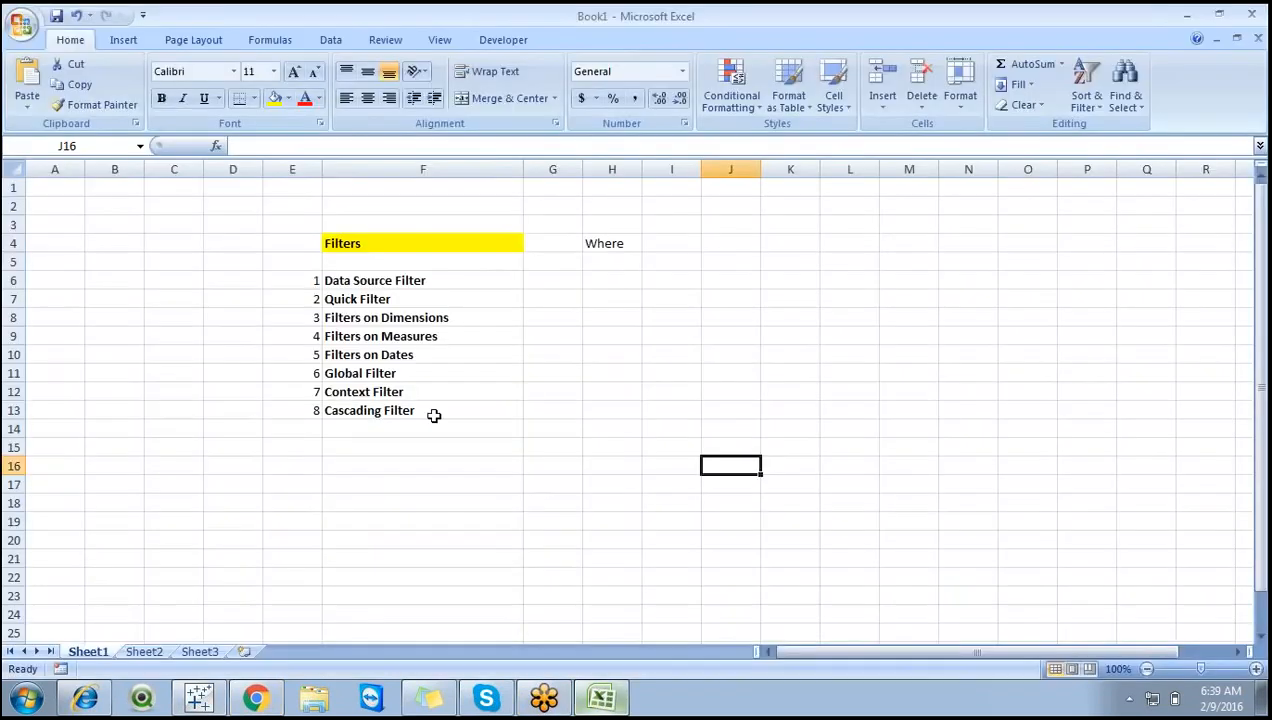
click(555, 279)
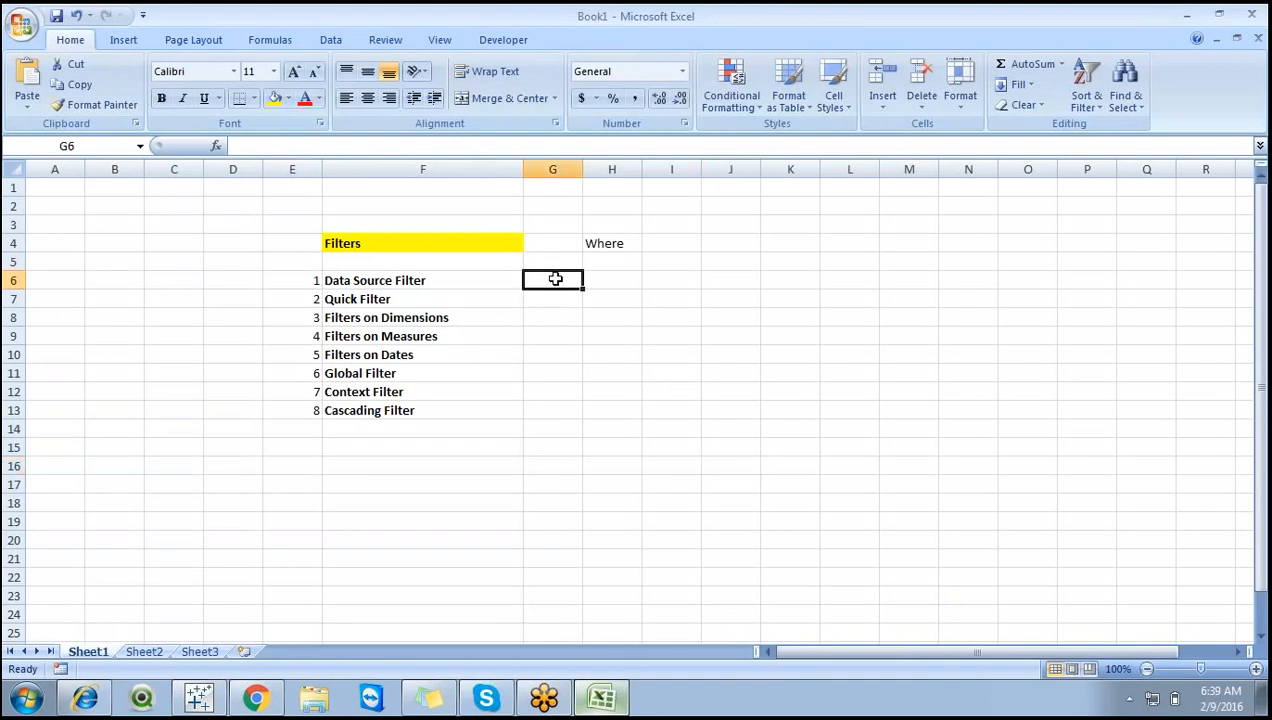
text(Legacy connecti)
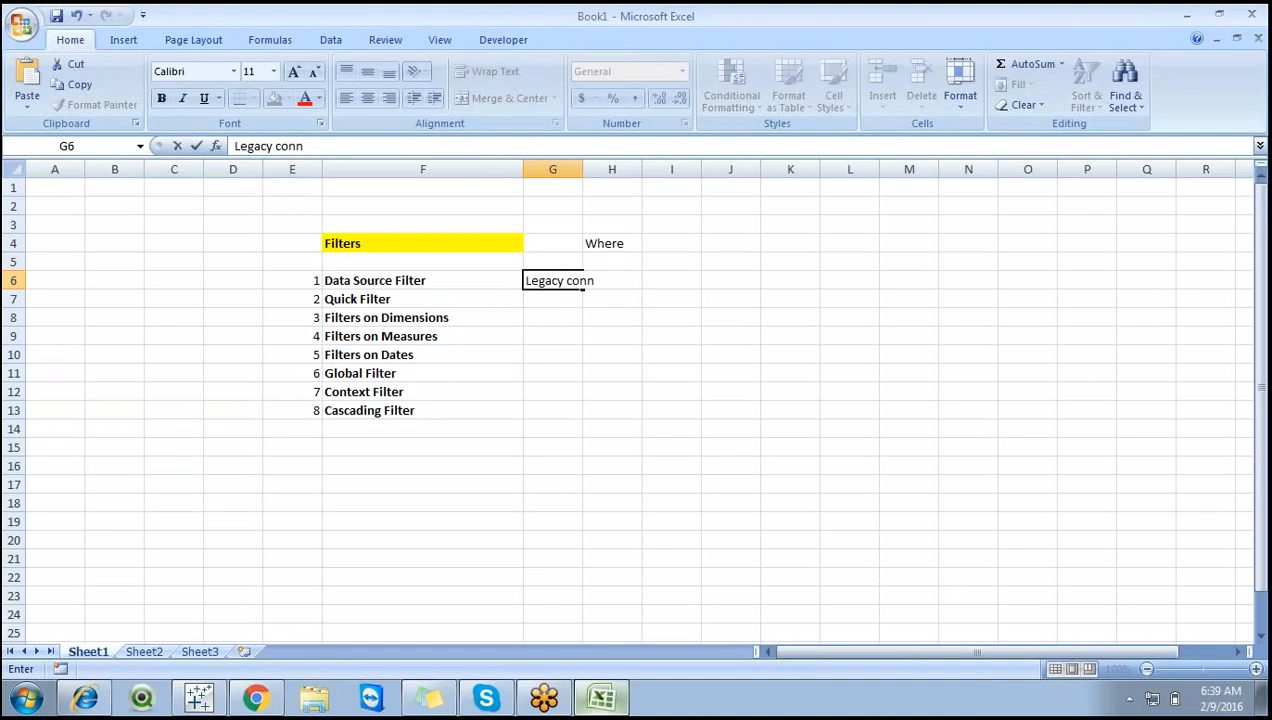
text(on)
click(638, 317)
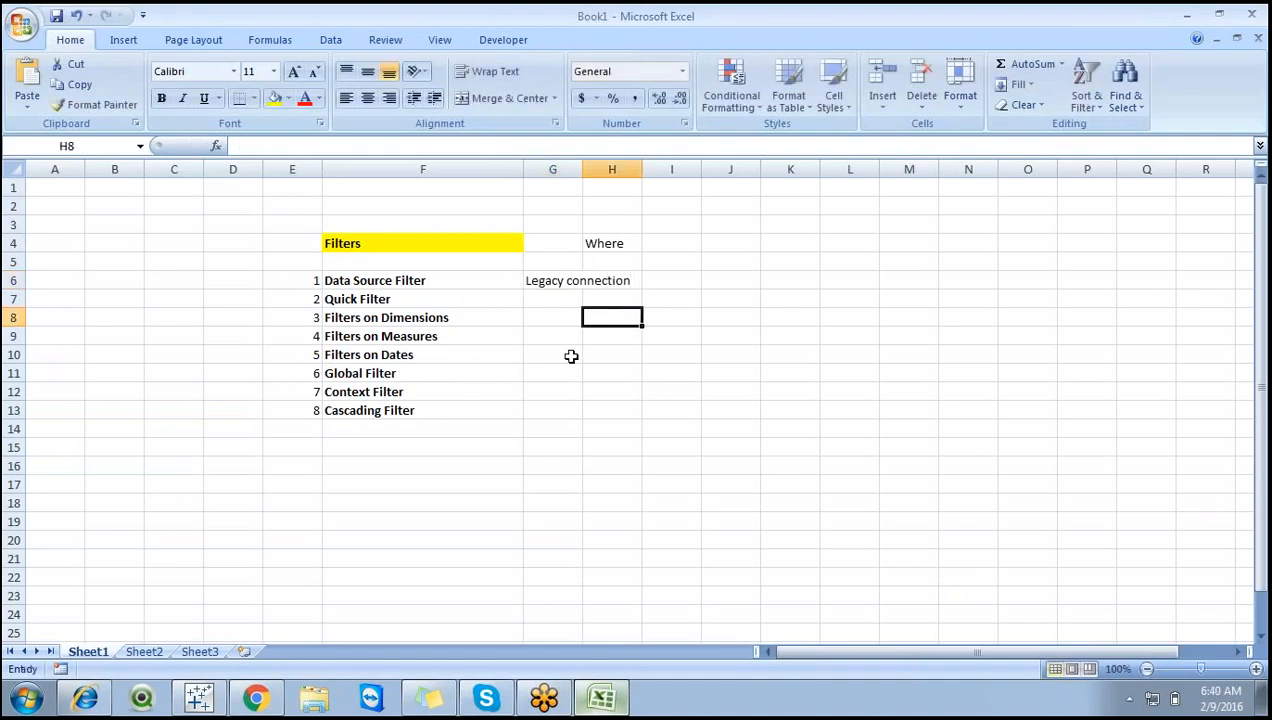
click(558, 280)
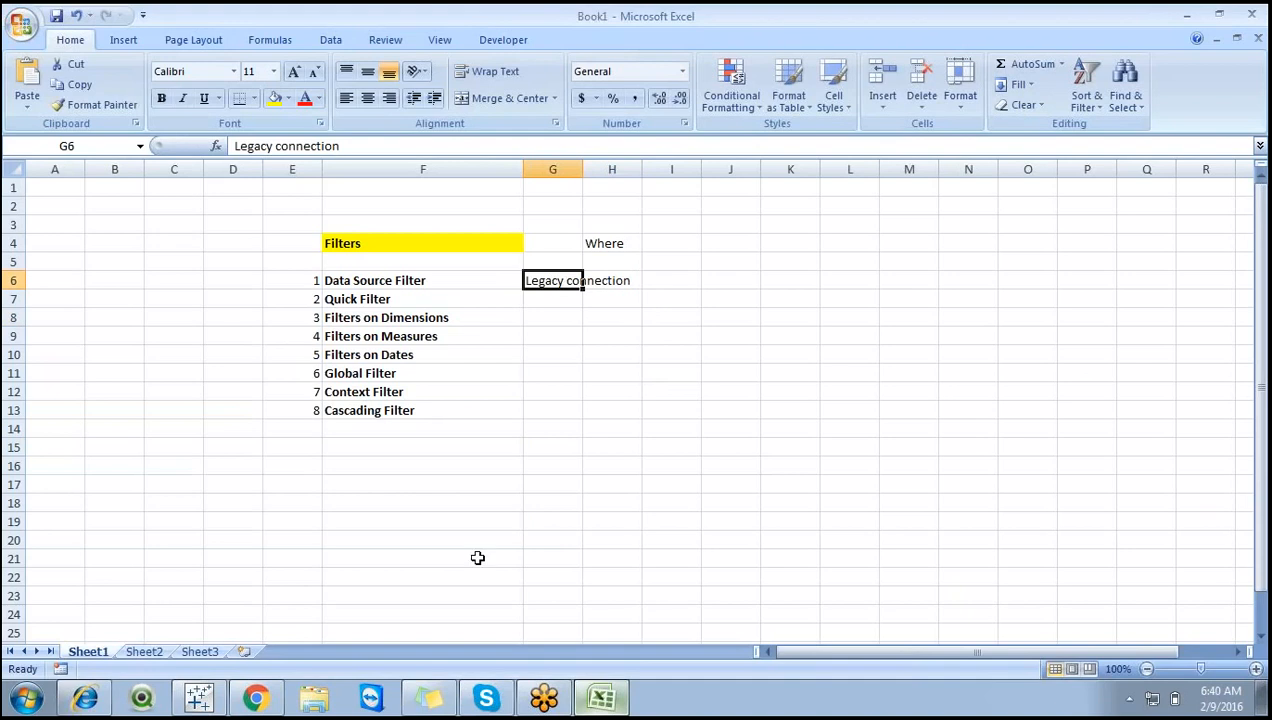
Switch to Tableau and connect to the Sample - Superstore Excel workbook with a legacy connection, without saving the current extract.
click(199, 697)
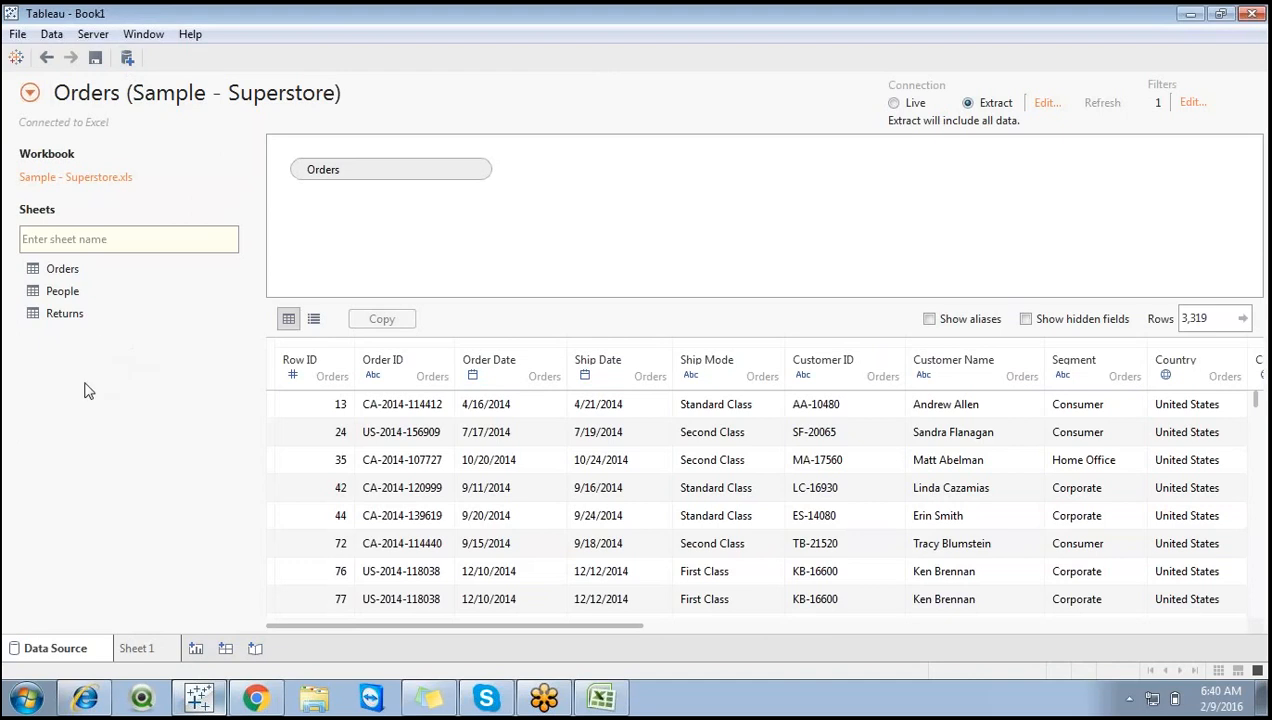
click(127, 57)
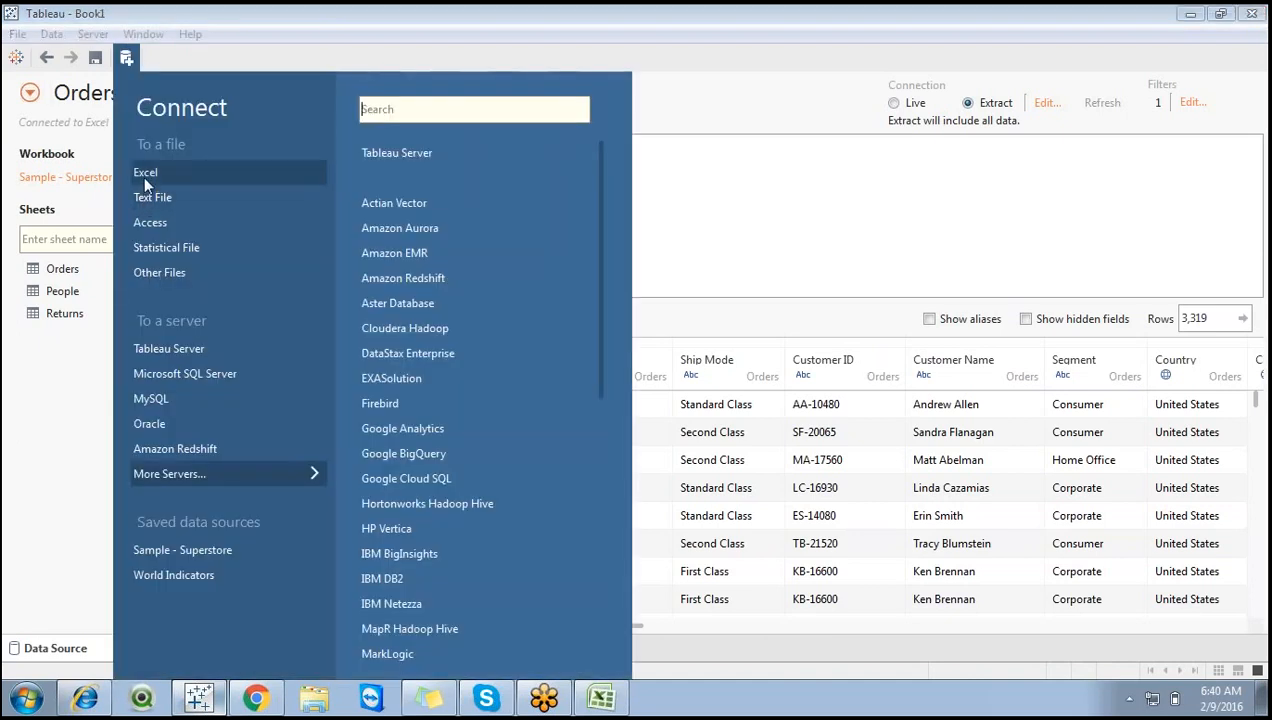
click(143, 175)
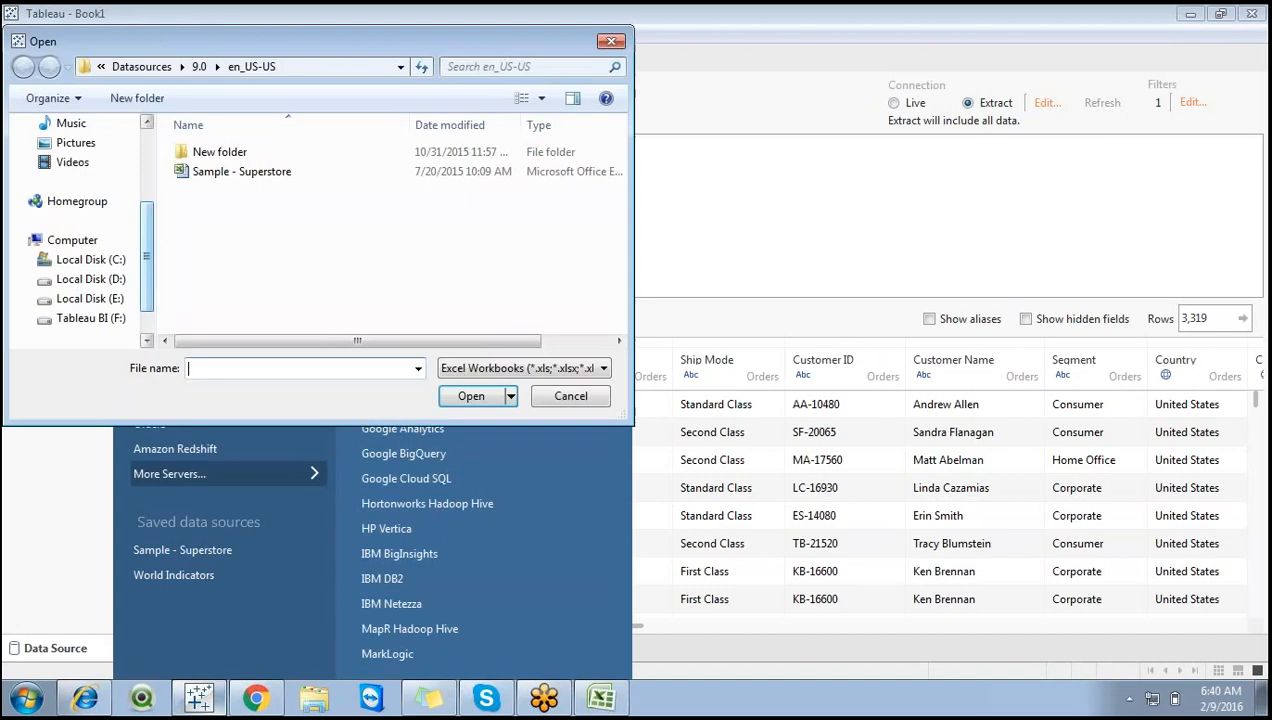
click(452, 172)
click(511, 398)
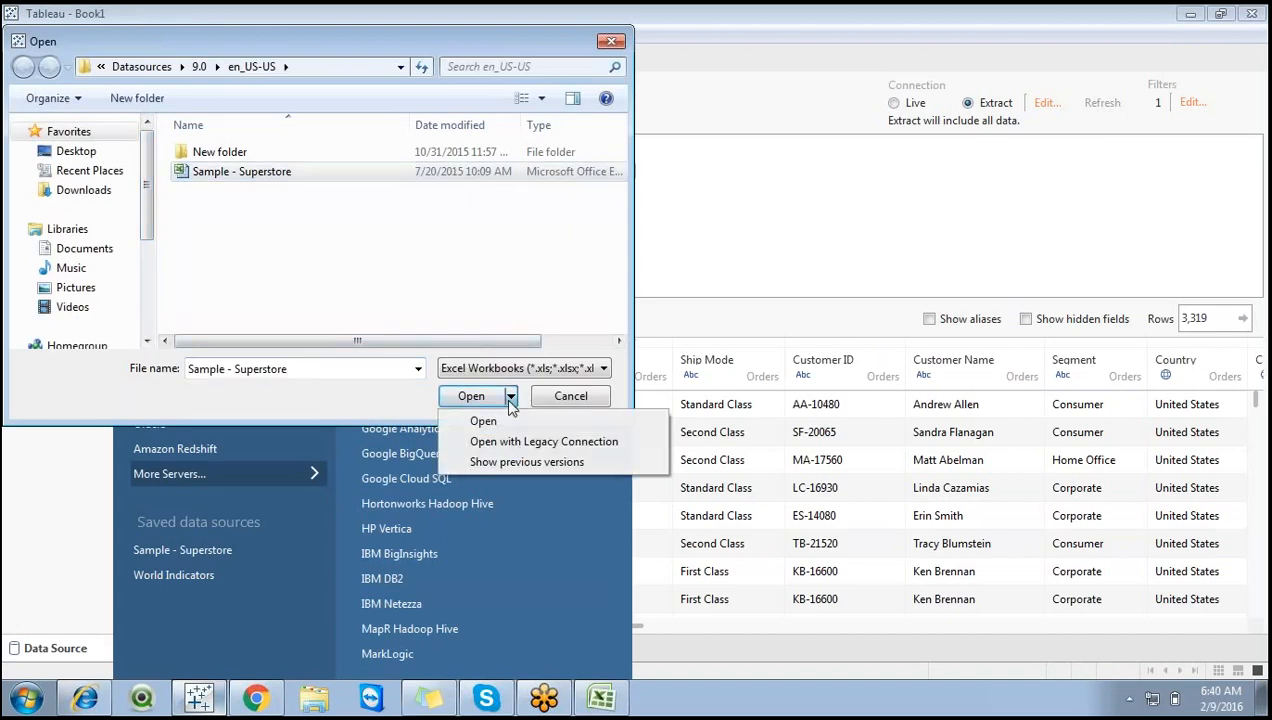
click(512, 440)
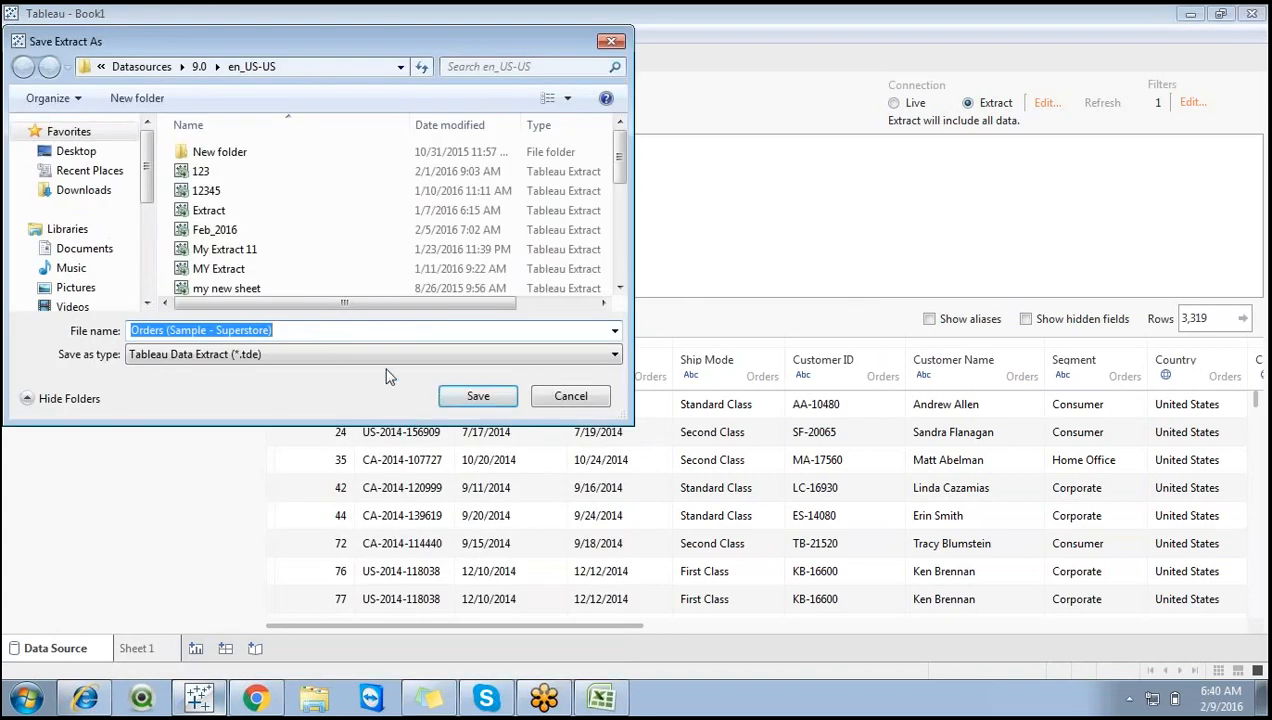
click(571, 396)
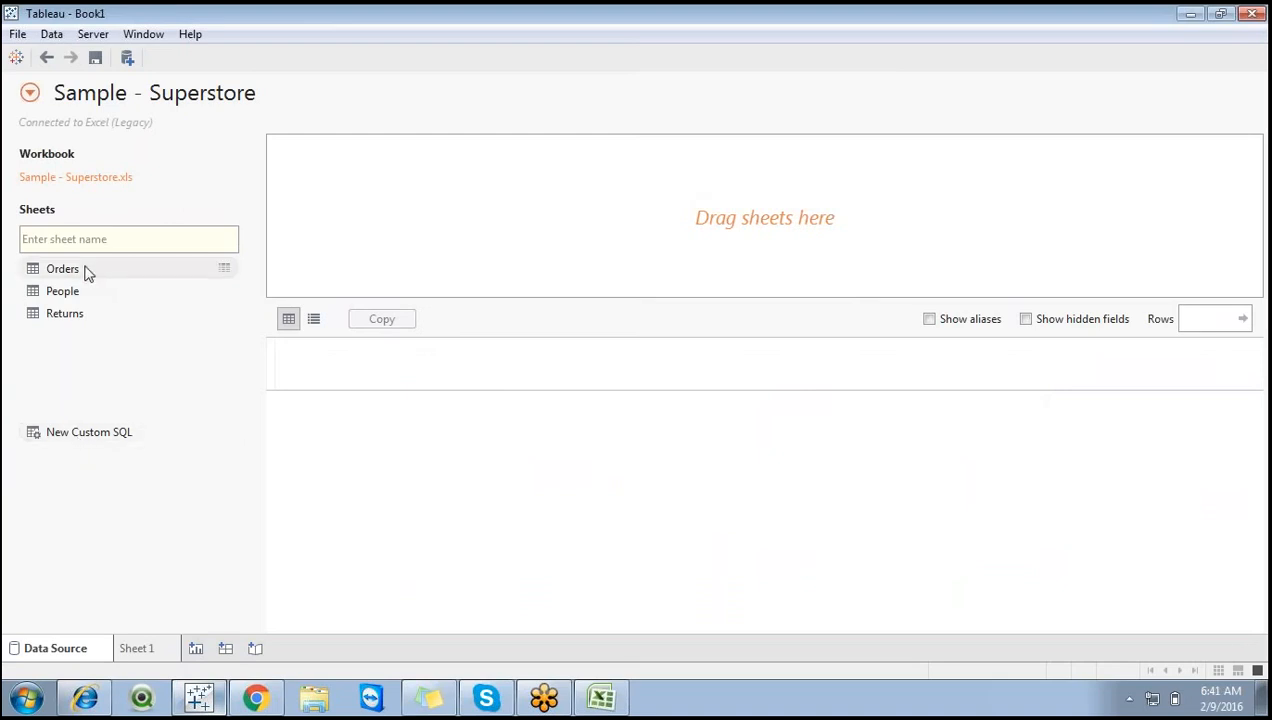
Add the Orders sheet to the legacy data source and check its data source filters, cancelling without changes.
drag(88, 273, 383, 202)
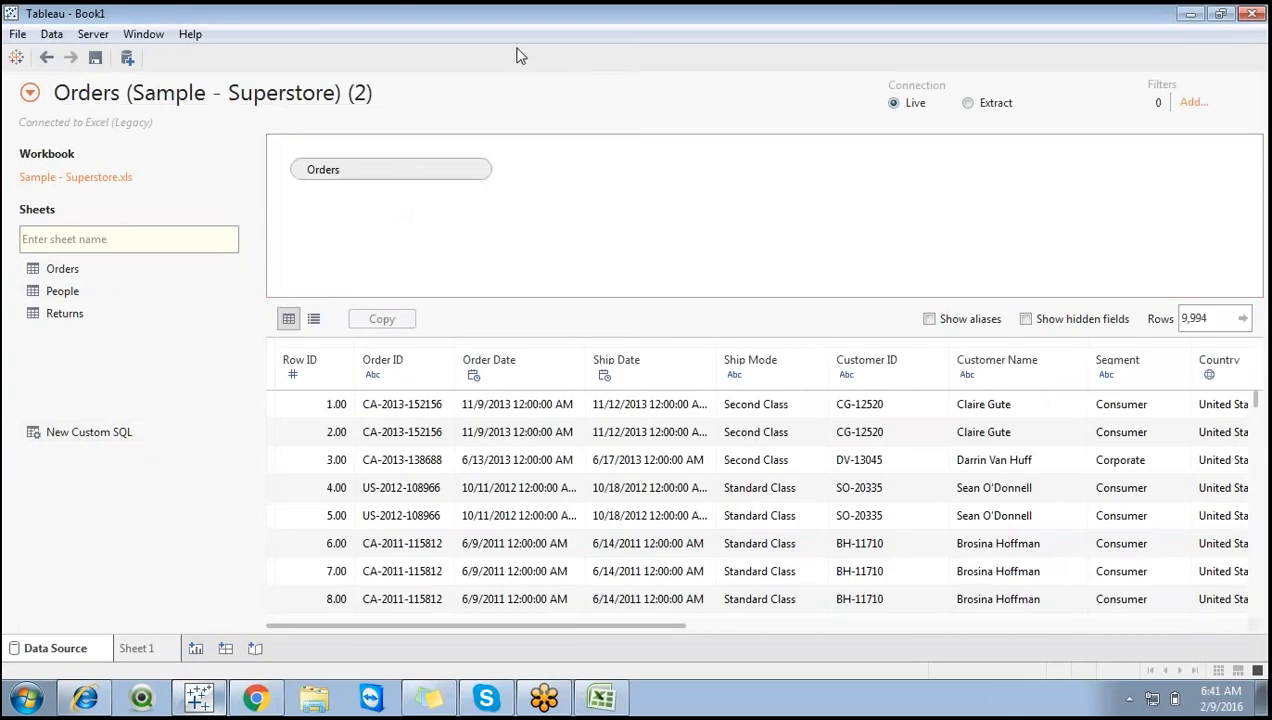
click(1192, 104)
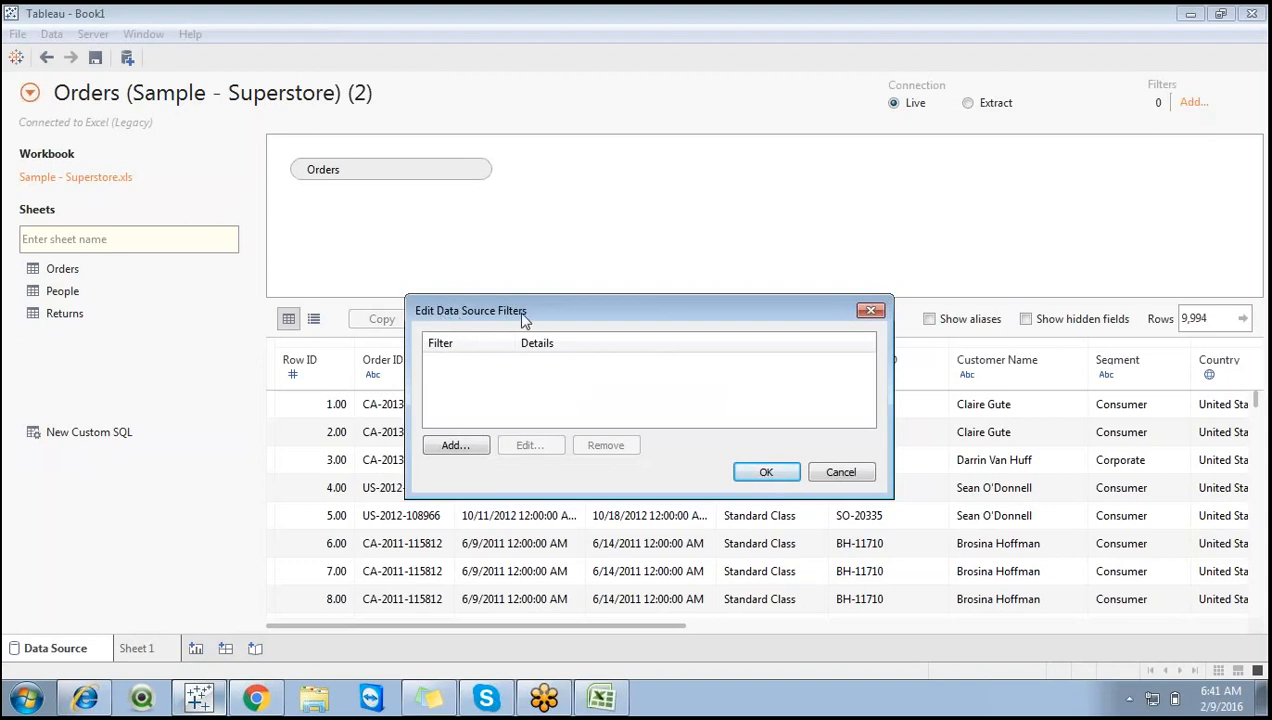
click(841, 474)
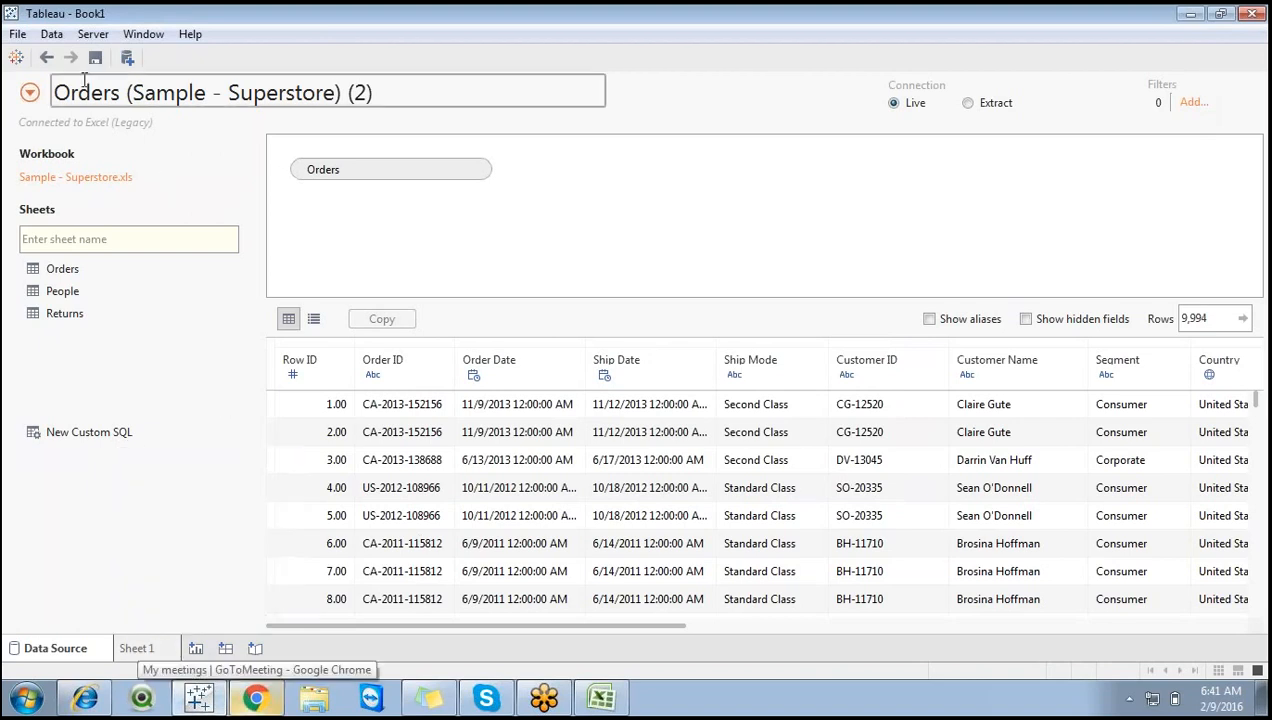
Start converting the Orders table to custom SQL and begin the clause WHERE [Region] on a new line after FROM [Orders$].
click(55, 38)
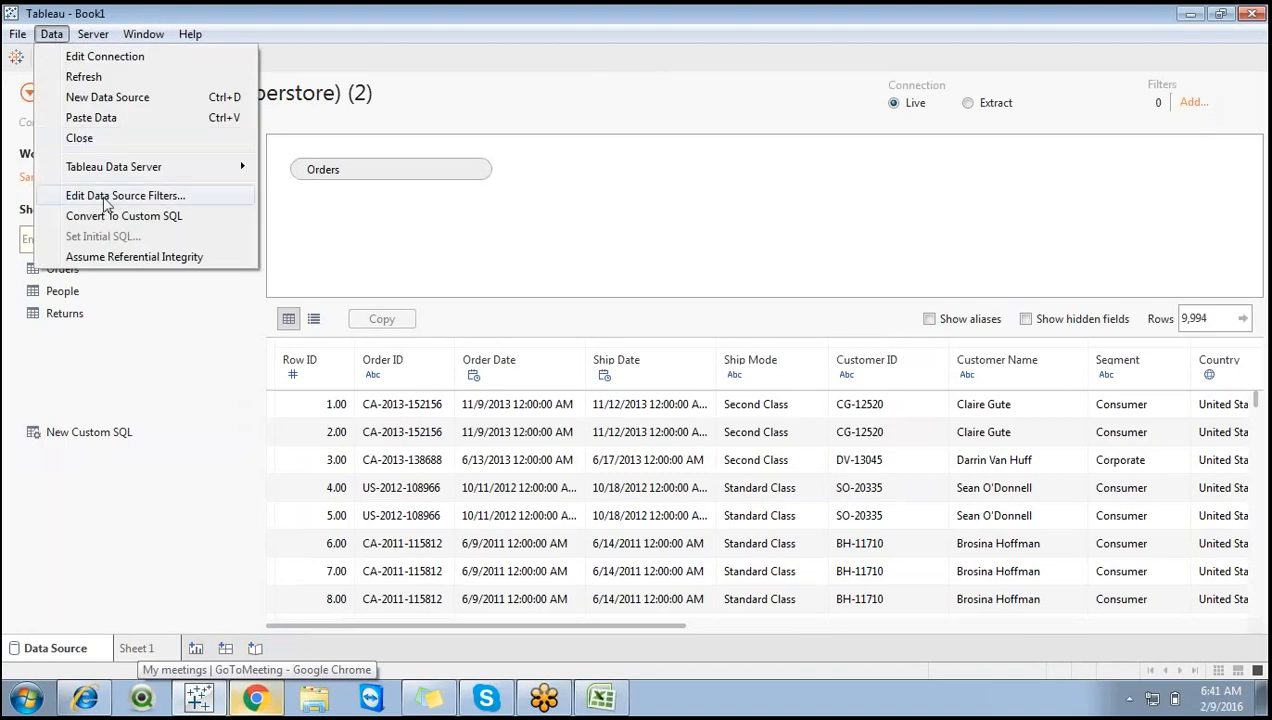
click(112, 216)
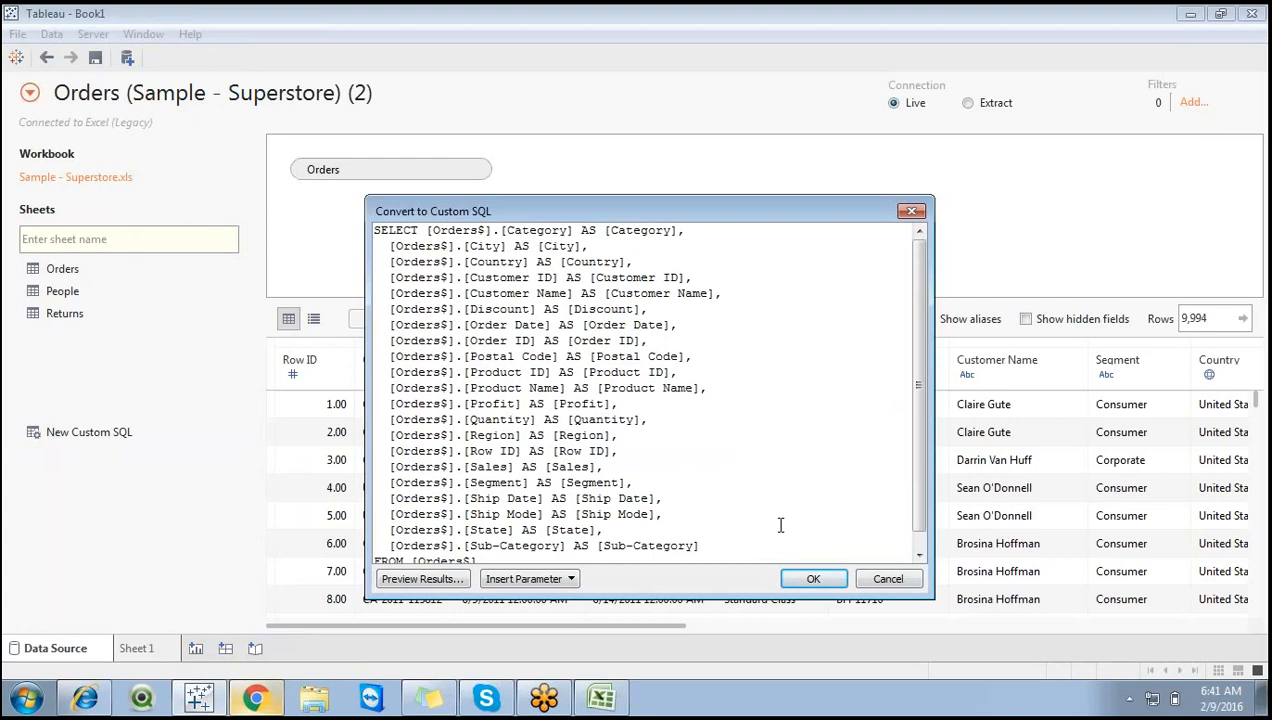
drag(925, 466, 914, 489)
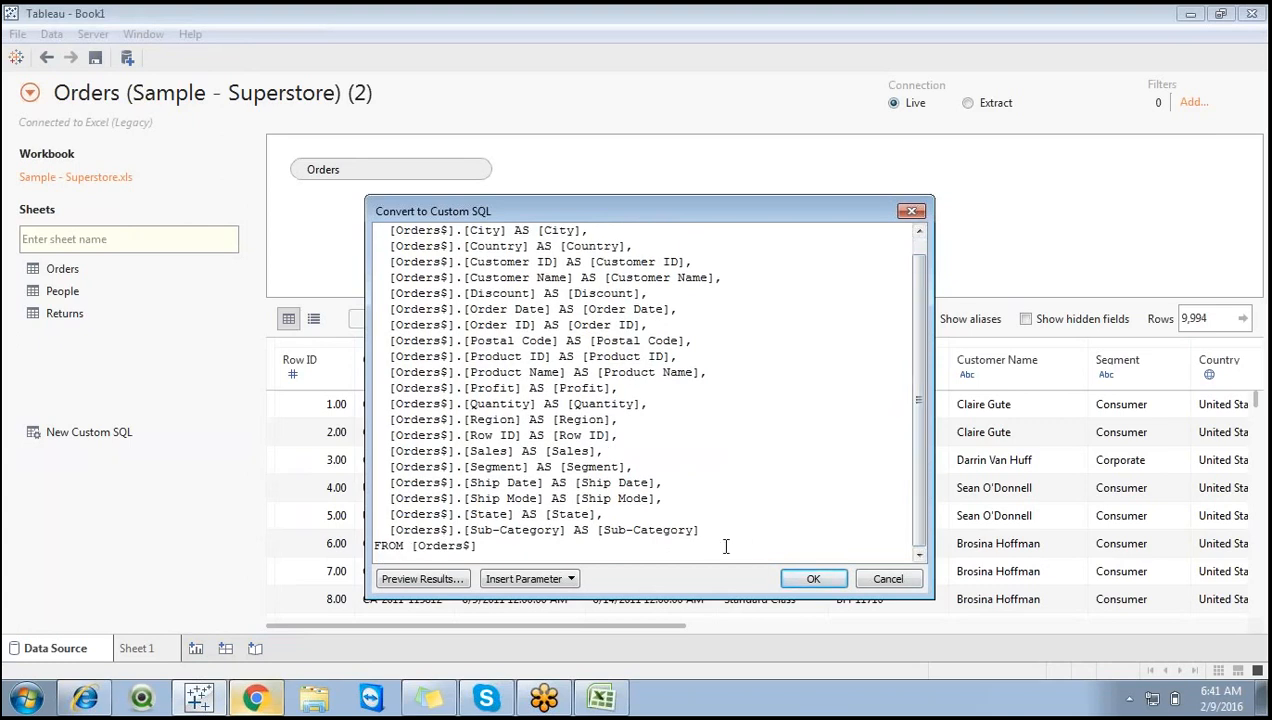
drag(640, 546, 507, 550)
click(507, 550)
key(Return)
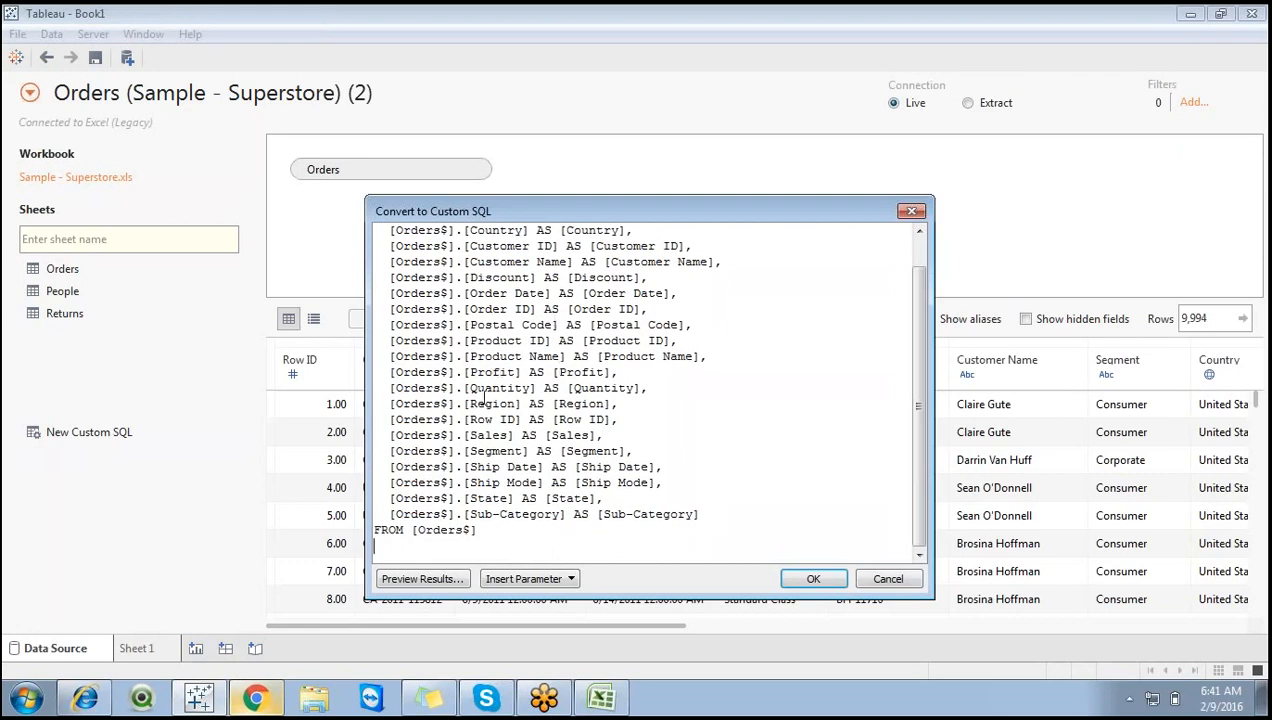
drag(464, 404, 521, 404)
key(ctrl+c)
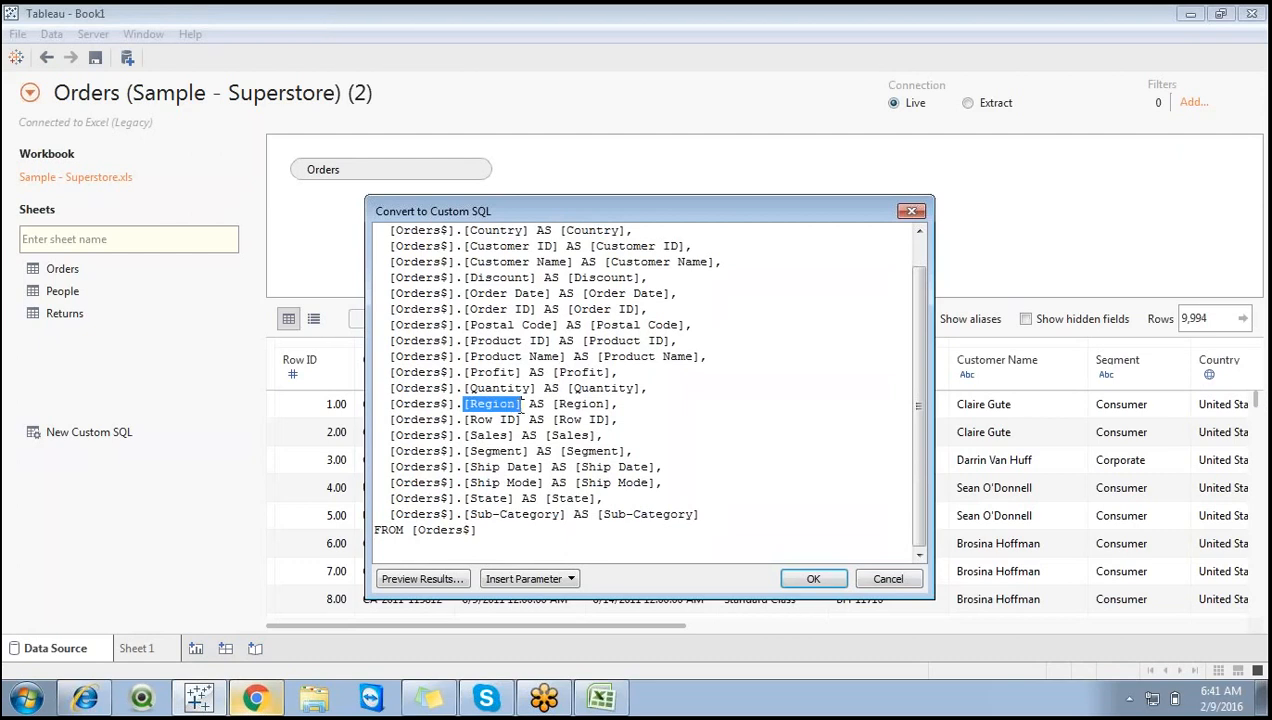
click(490, 537)
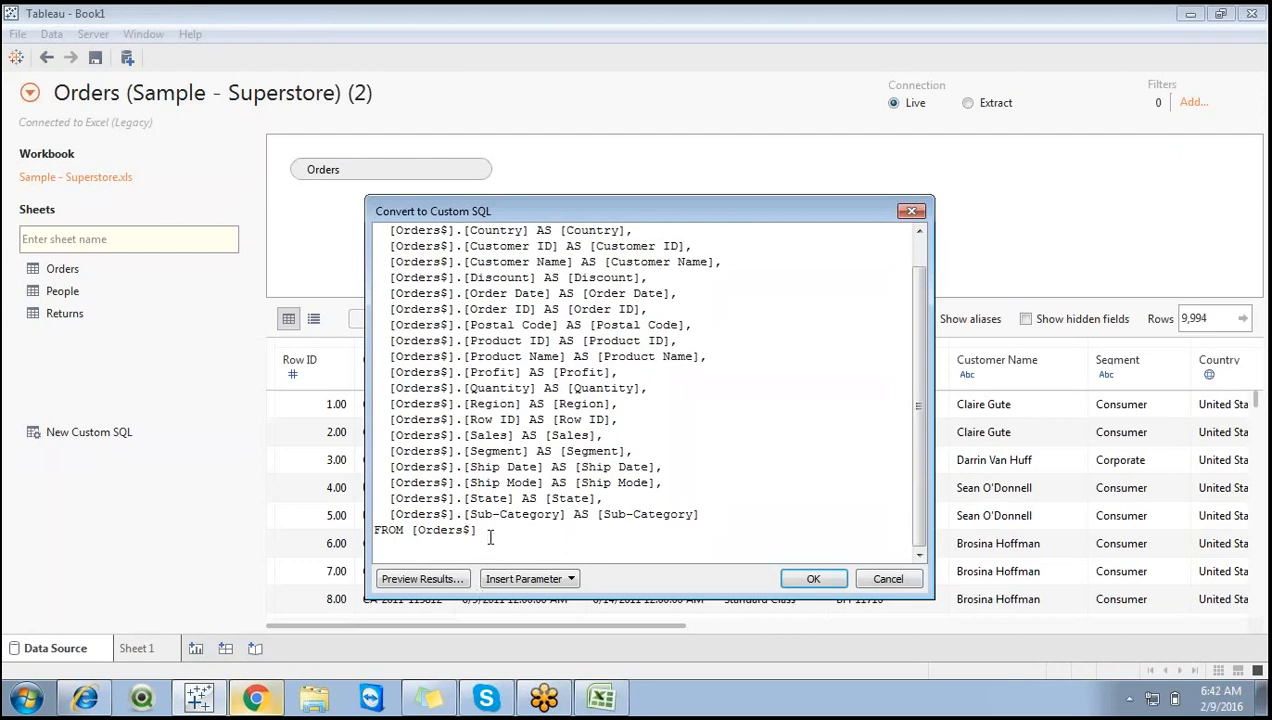
key(Return)
text(WHERE)
key(ctrl+v)
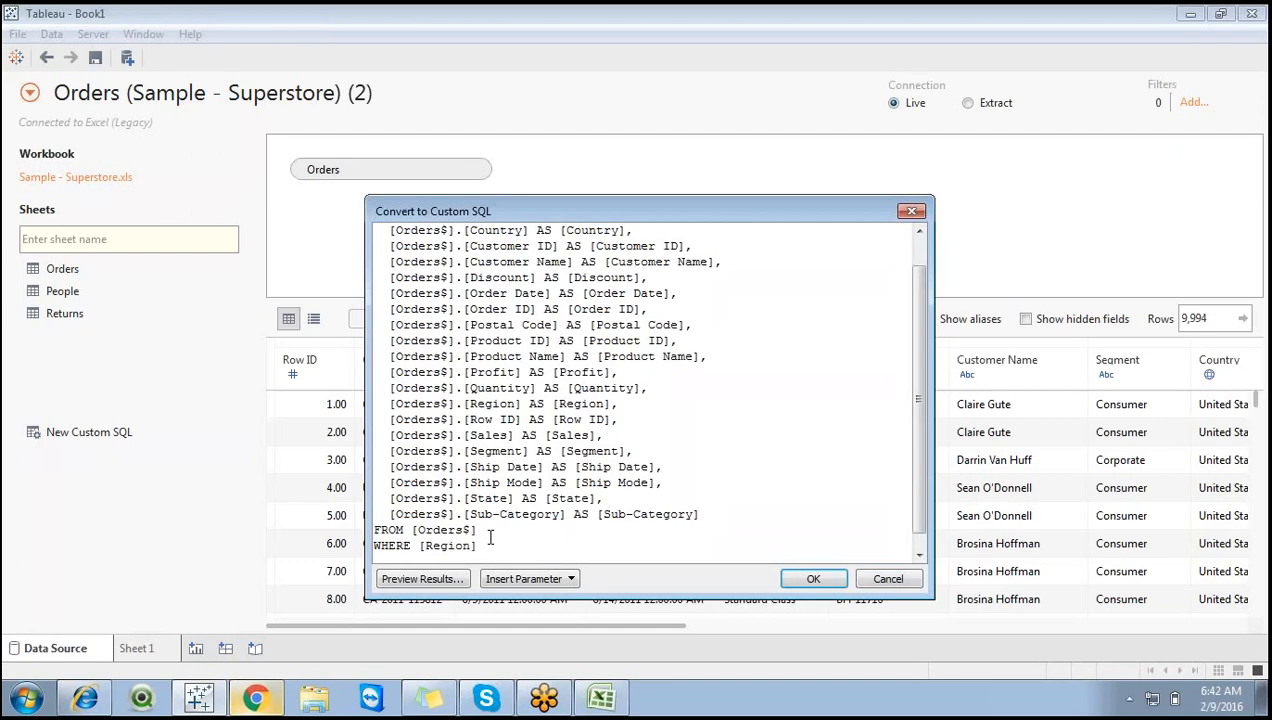
Complete the WHERE clause with the condition <>'South' and apply the custom SQL.
text(<)
text(>'sOUTH)
key(BackSpace)
key(BackSpace)
key(BackSpace)
key(BackSpace)
key(BackSpace)
text(South')
drag(700, 220, 685, 130)
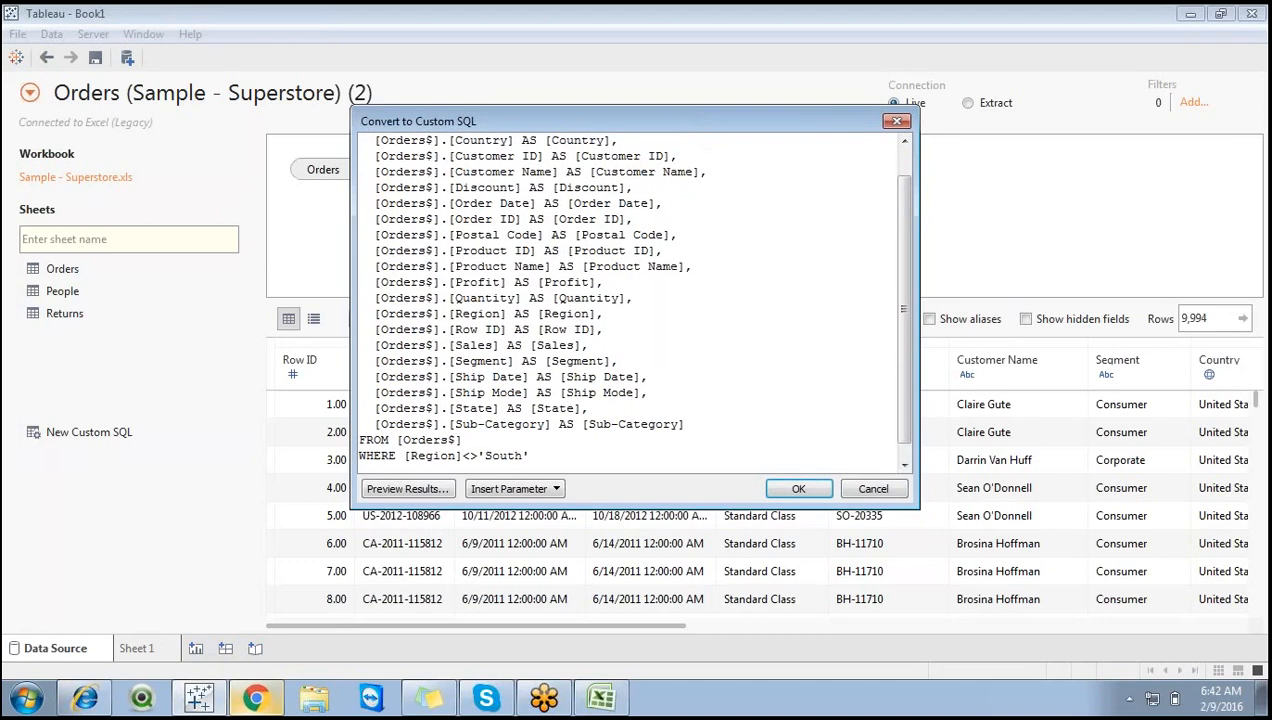
click(790, 492)
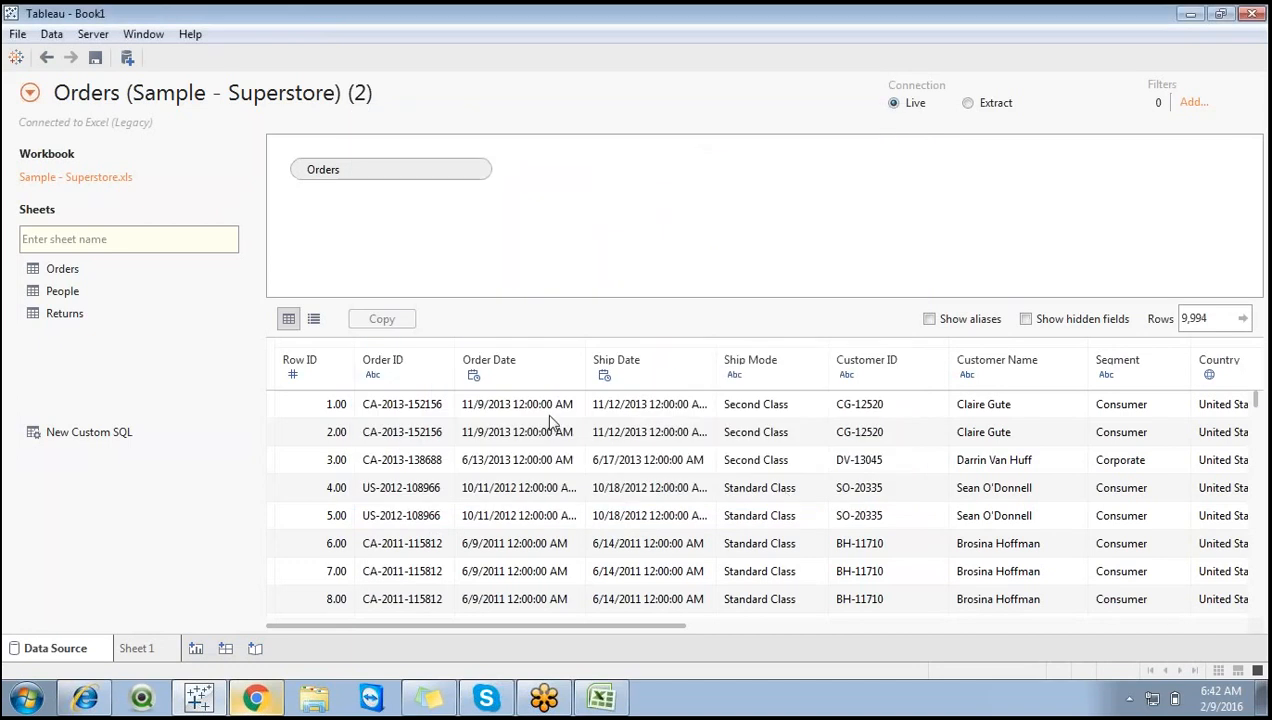
In Sheet 1, replace the Order Date year with Region from the custom SQL query as rows and show Sales values.
click(145, 649)
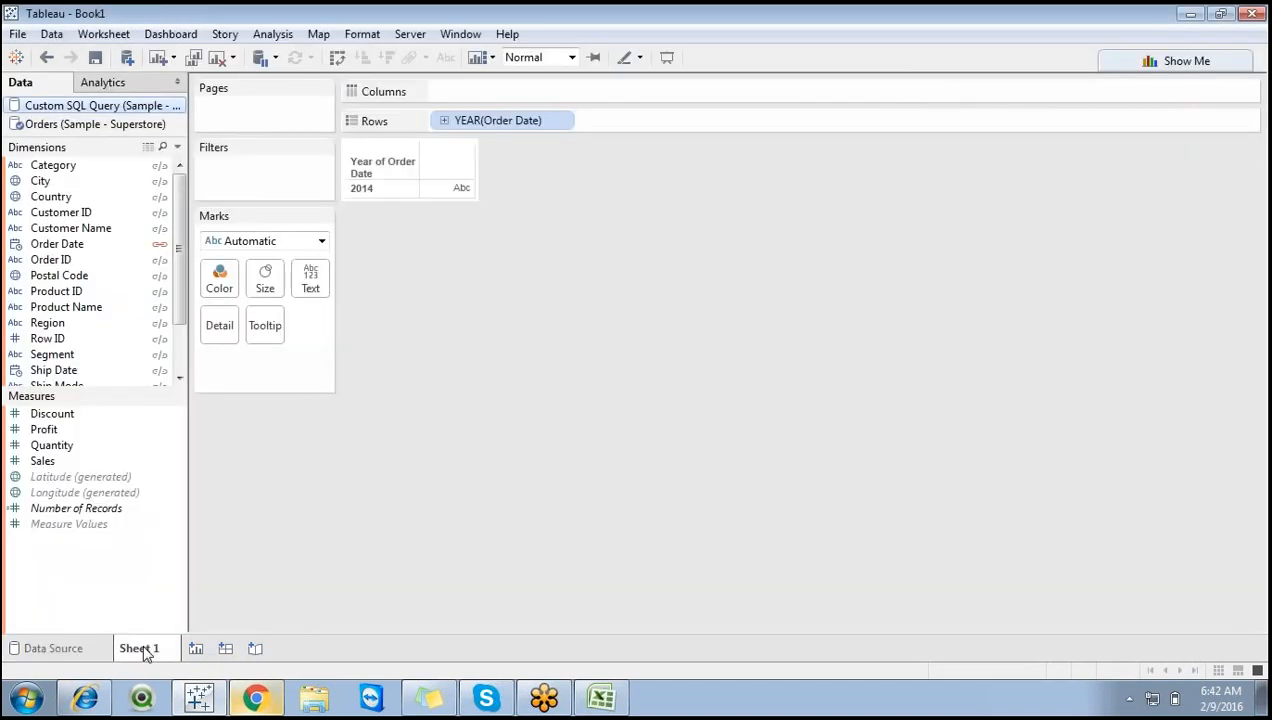
drag(531, 118, 410, 270)
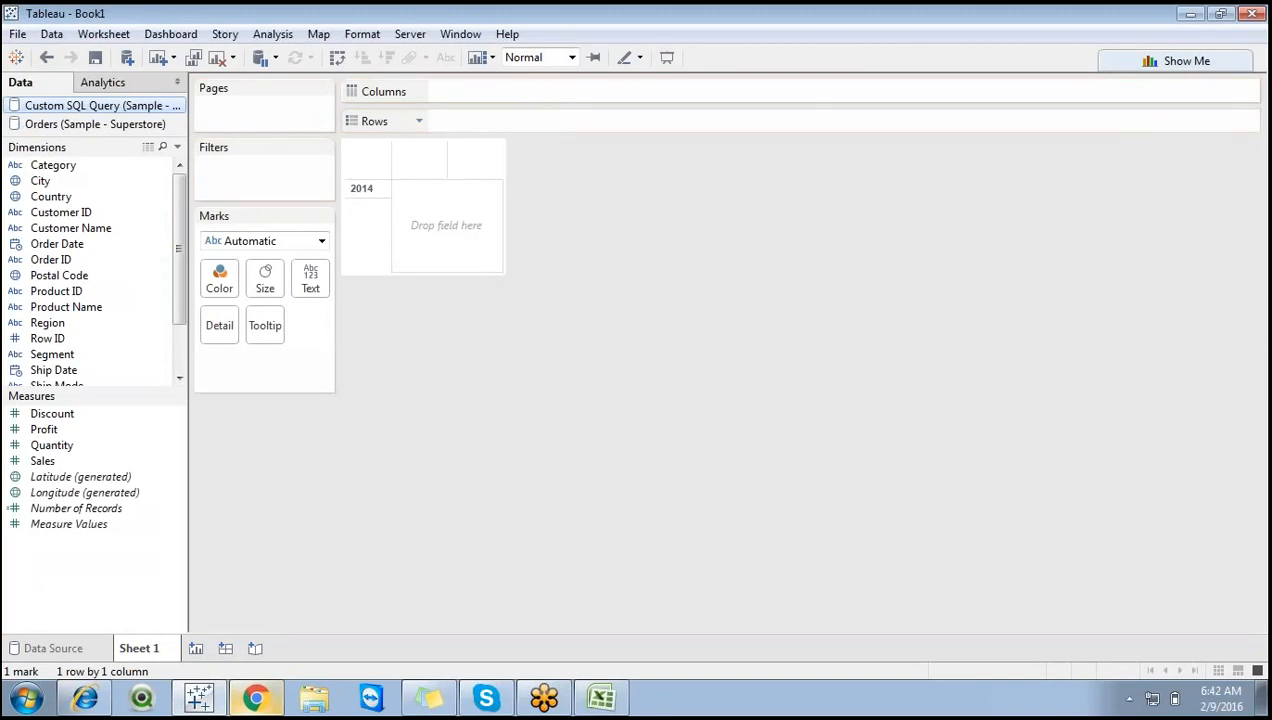
drag(47, 323, 483, 133)
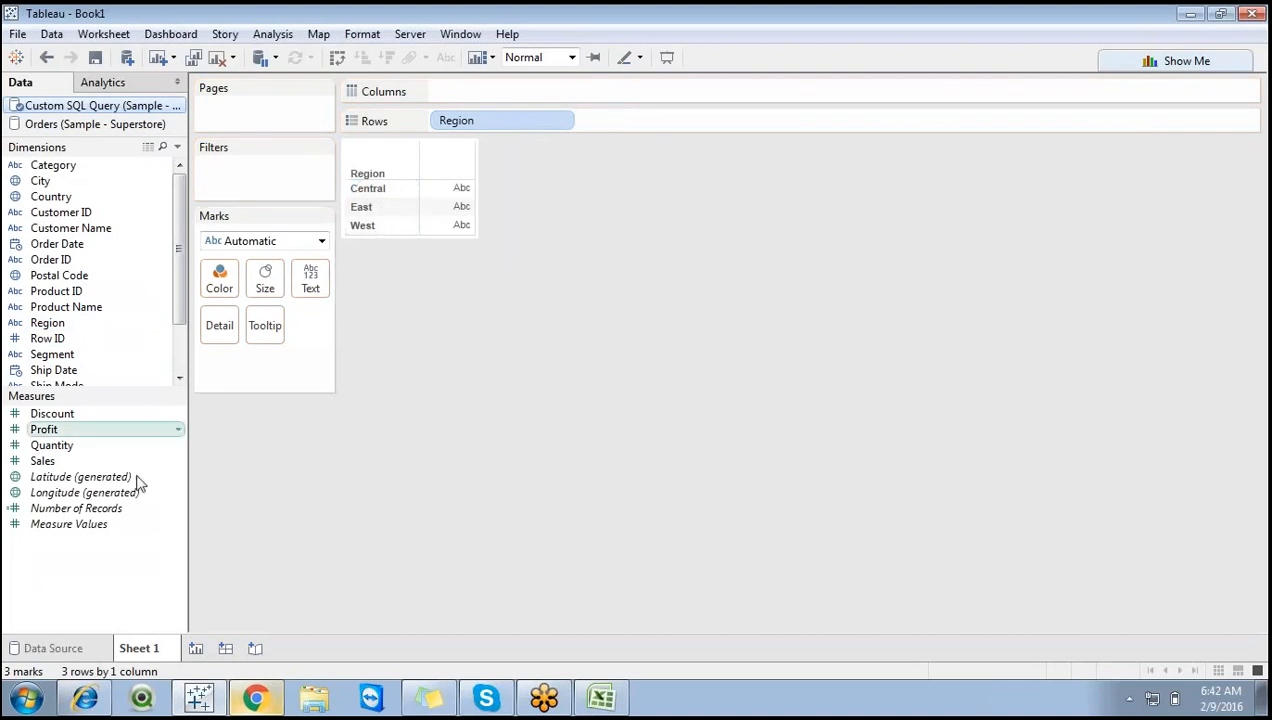
click(106, 464)
double_click(106, 464)
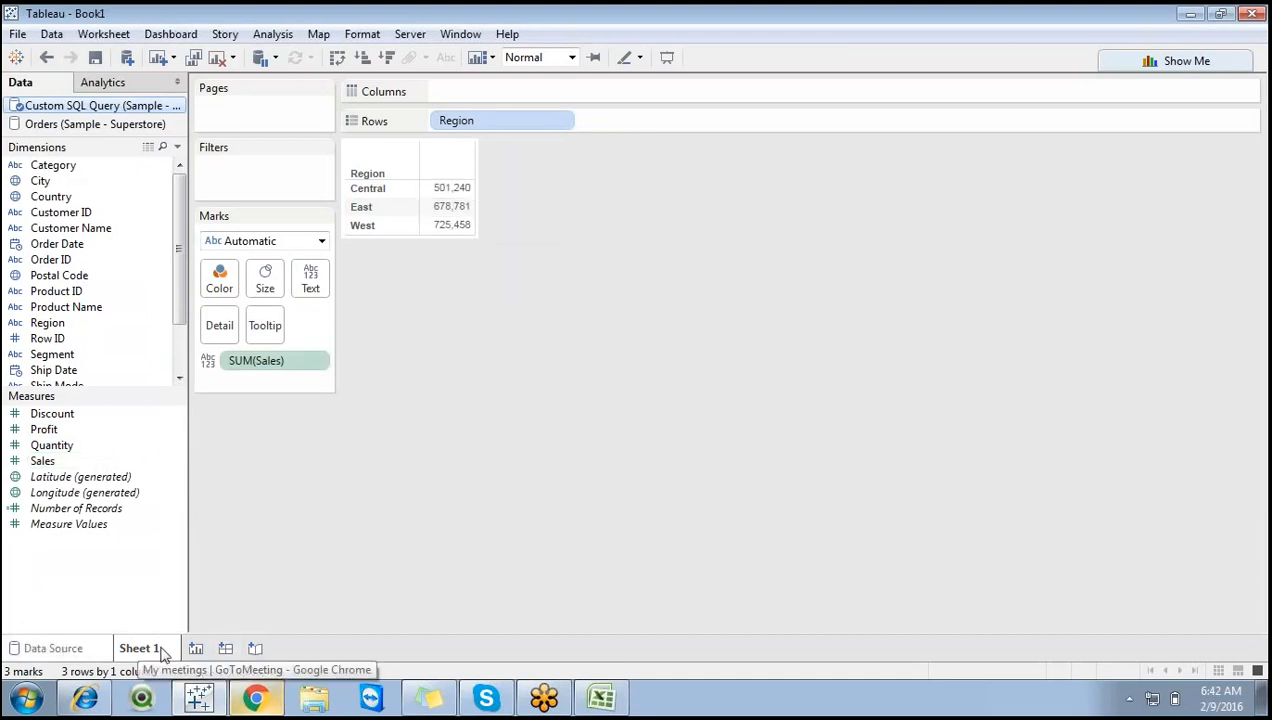
Create a new worksheet and list the custom SQL query's Region field as rows.
click(197, 649)
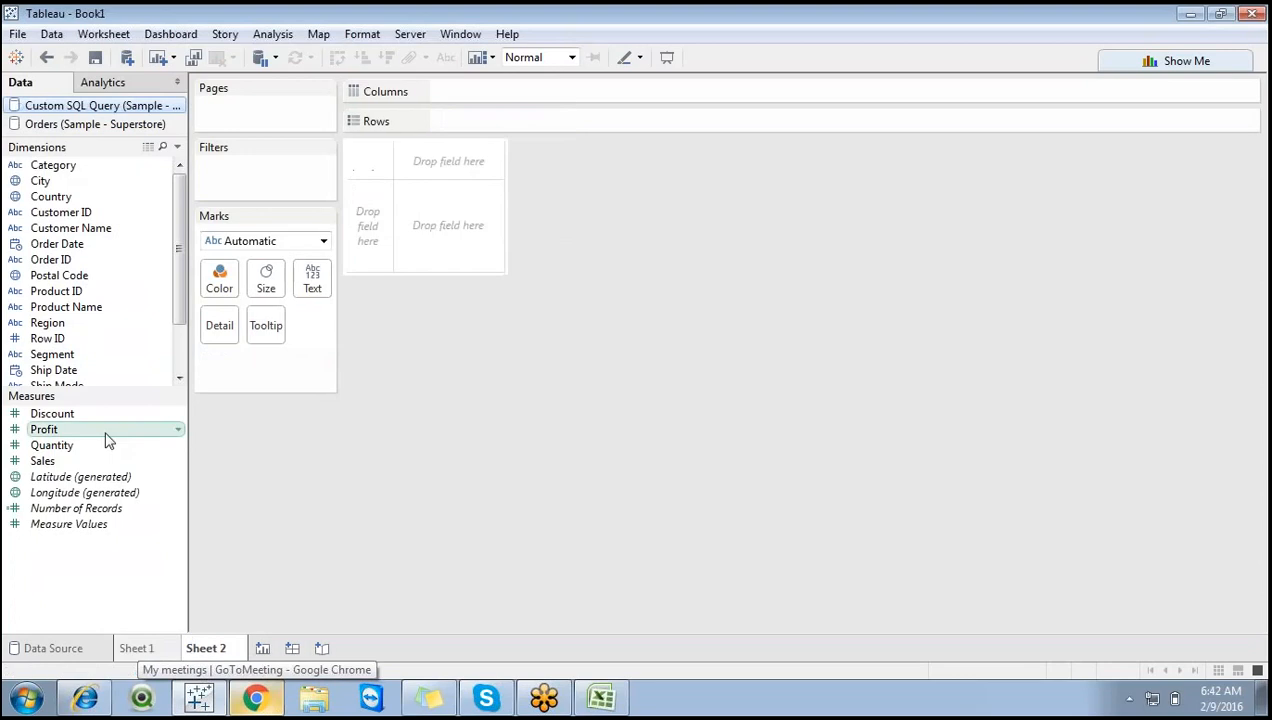
drag(62, 328, 505, 92)
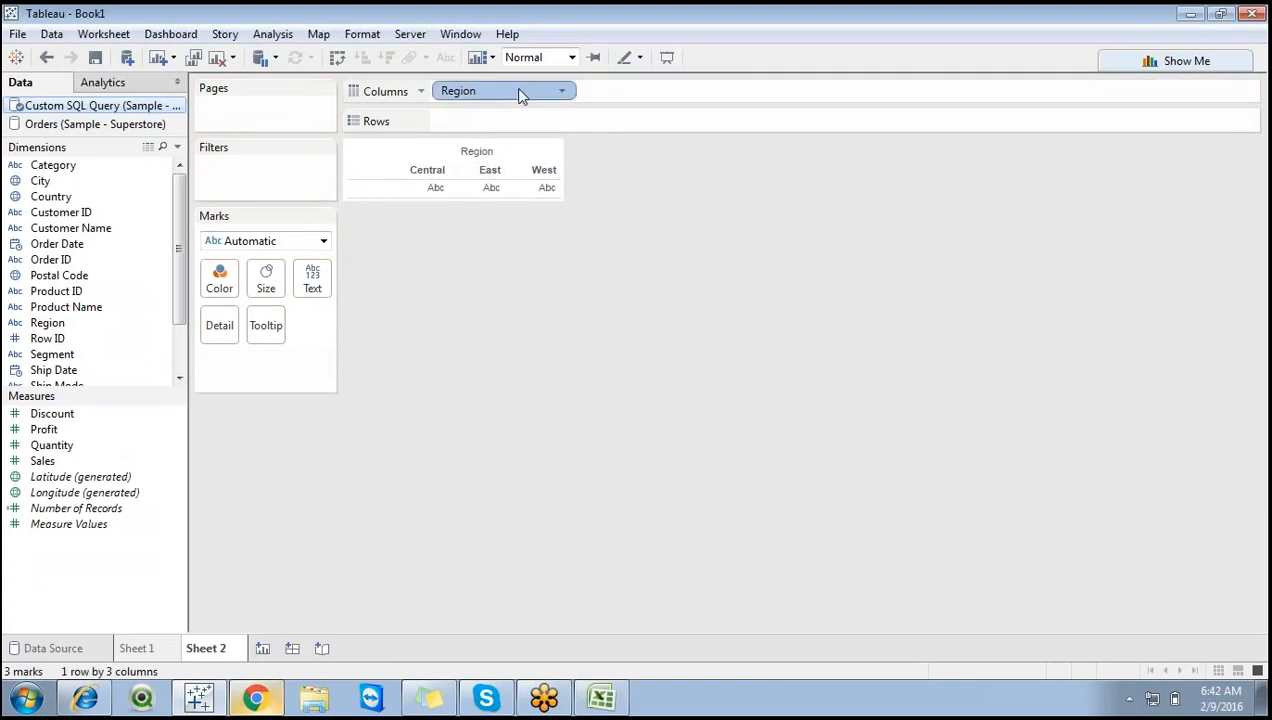
drag(520, 92, 523, 121)
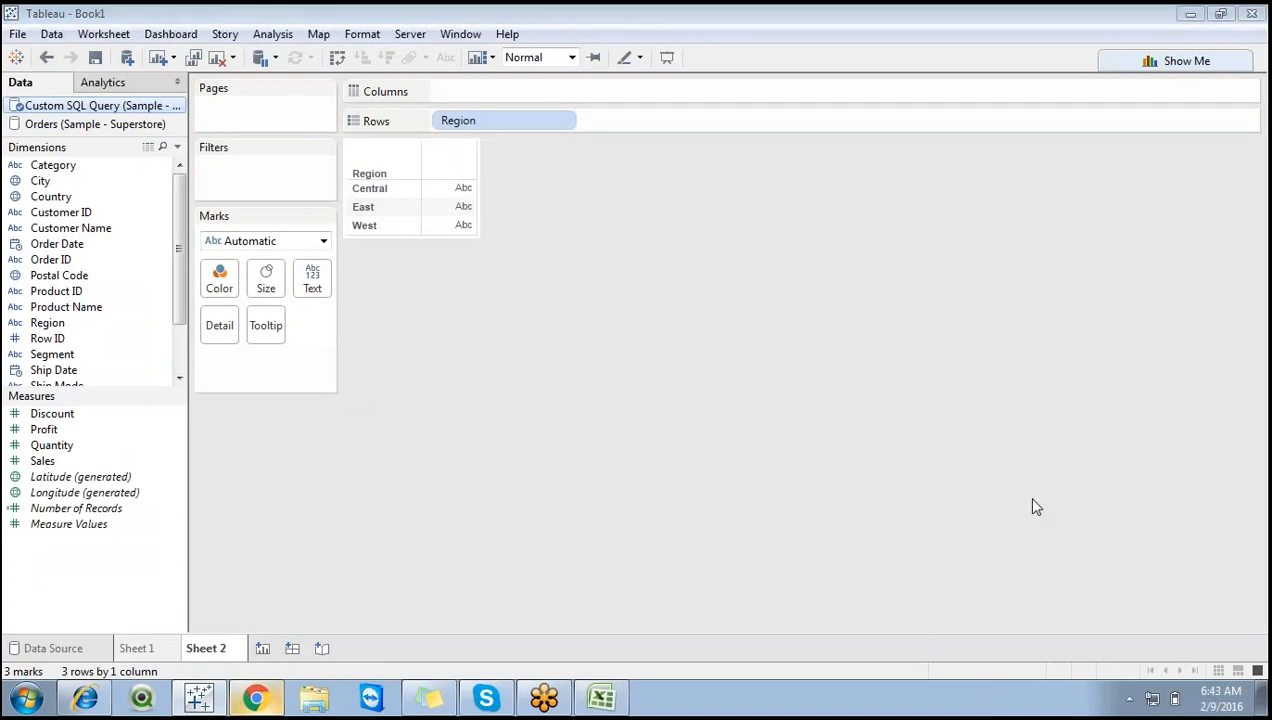
click(1094, 288)
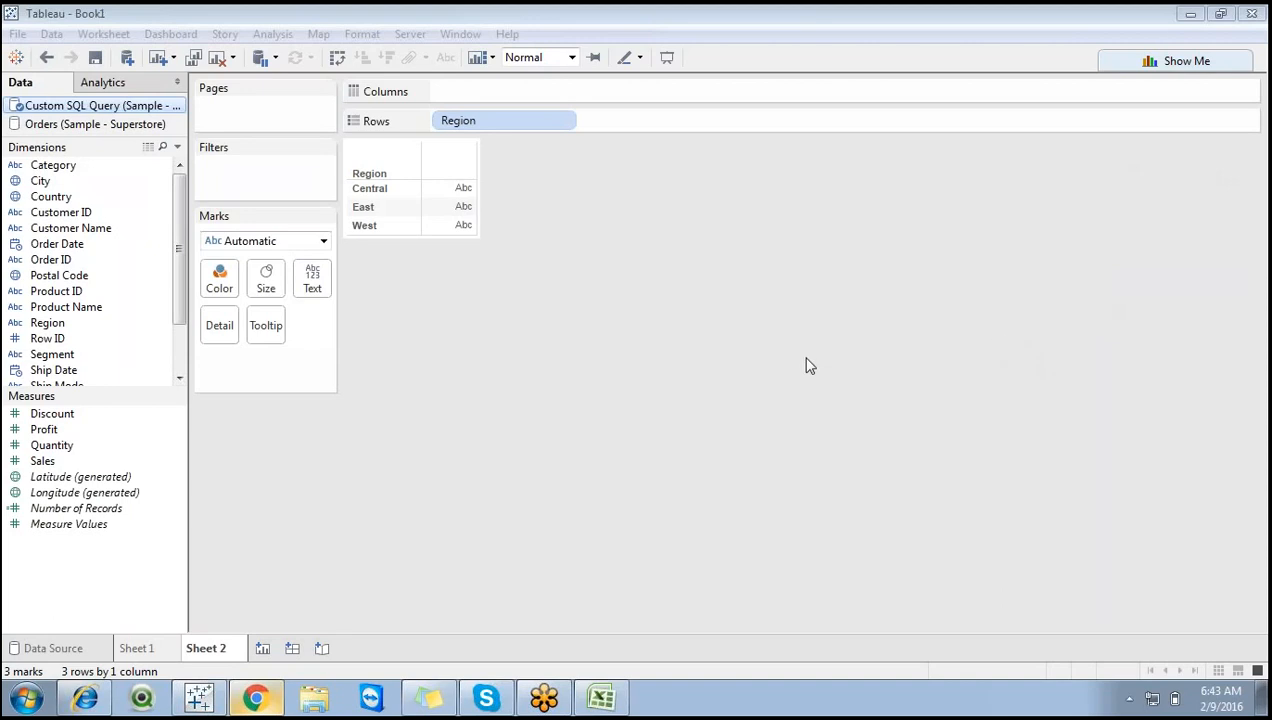
Reopen the custom SQL query from the data source and change the excluded region in its WHERE condition to 'Central'.
click(88, 651)
mouse_move(452, 172)
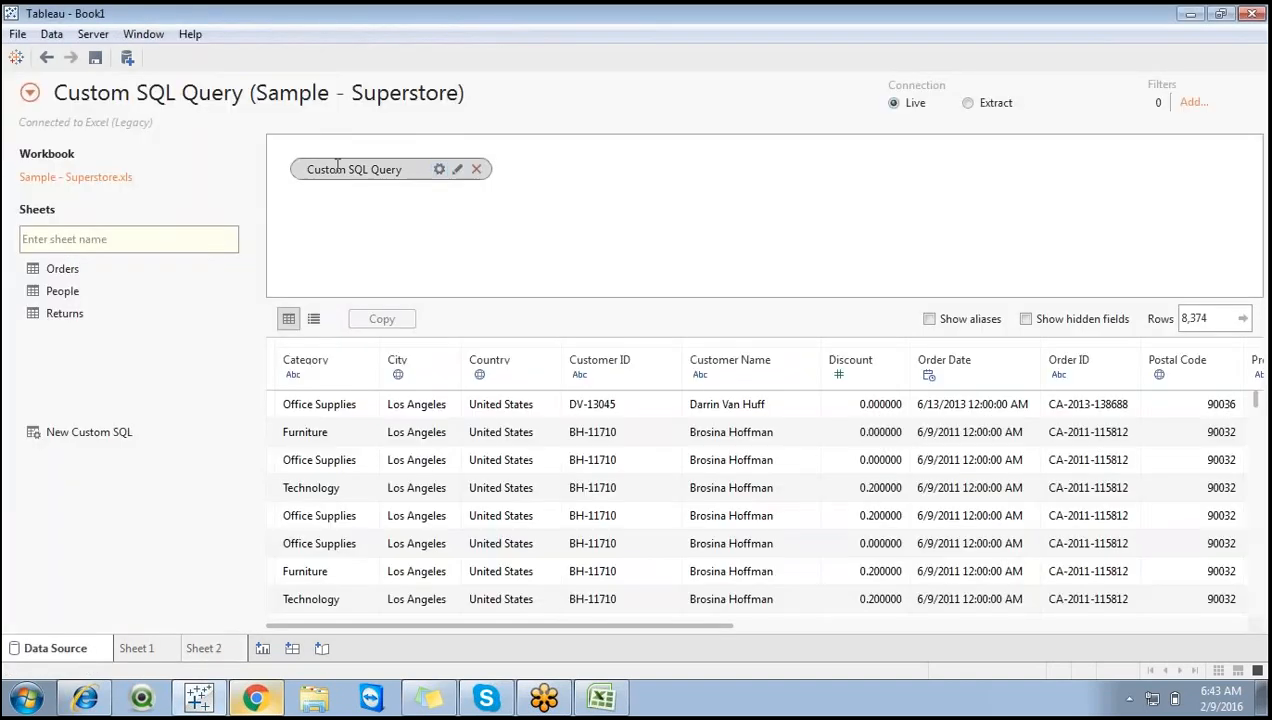
click(457, 170)
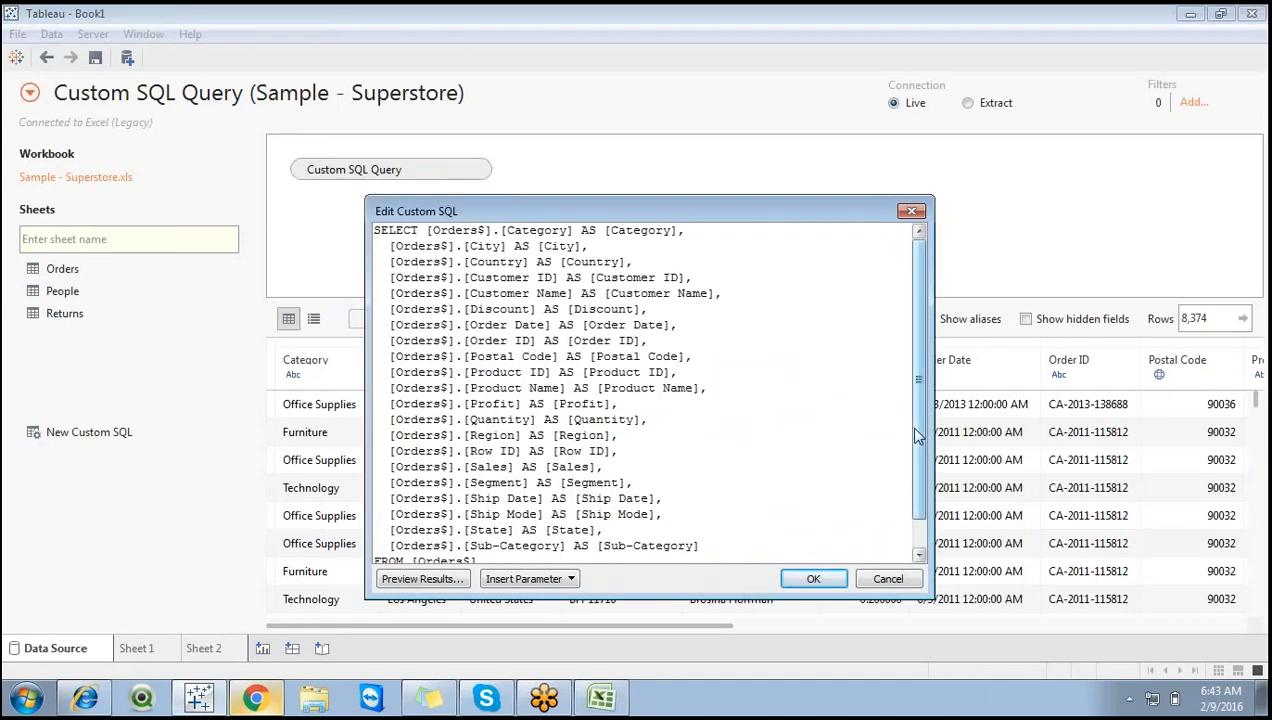
scroll(918, 435, down, 2)
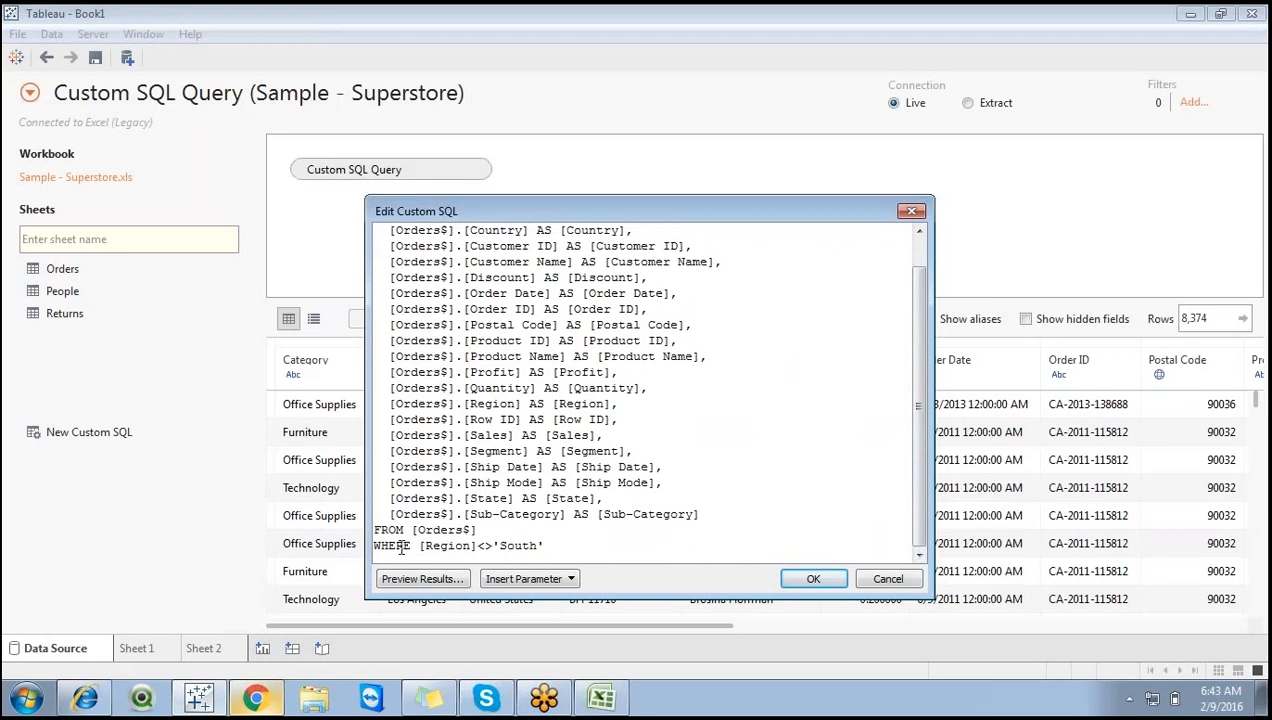
click(541, 545)
key(BackSpace)
key(BackSpace)
key(BackSpace)
key(BackSpace)
key(BackSpace)
text(Central)
Replace the custom SQL's column list with * so it reads SELECT *, apply the query and check the regions in Sheet 2.
scroll(916, 505, up, 1)
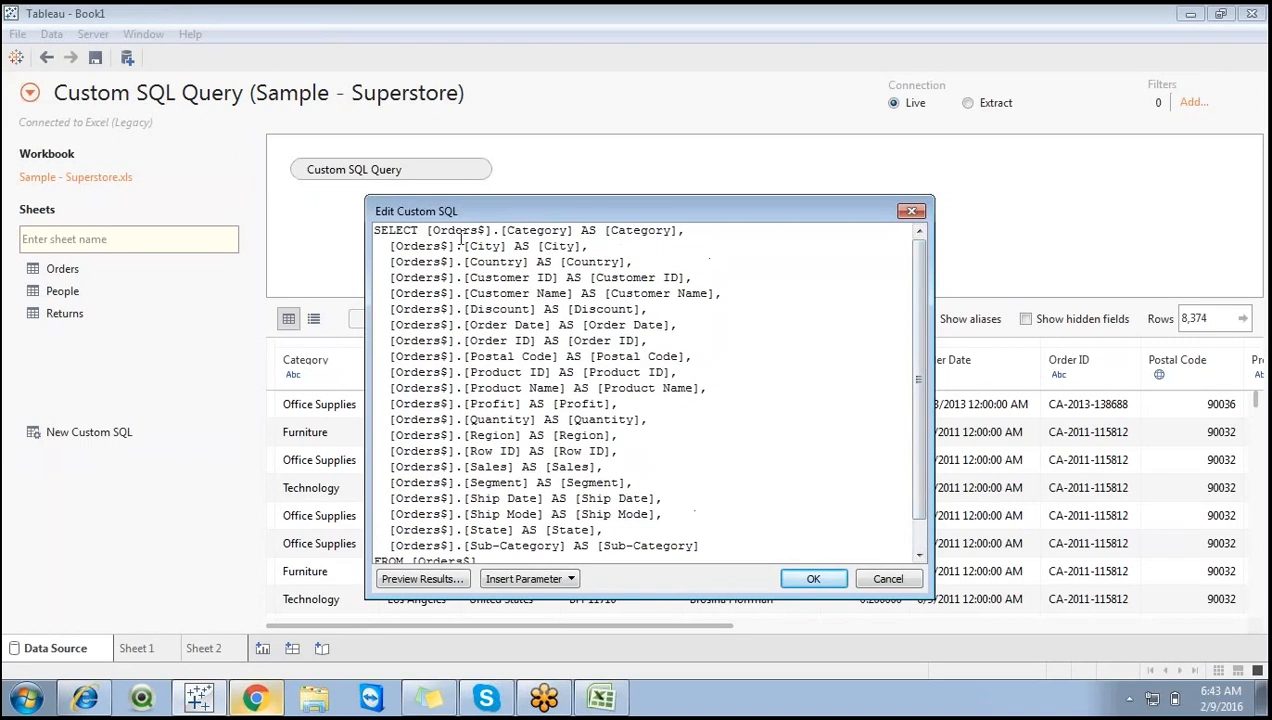
drag(422, 230, 738, 514)
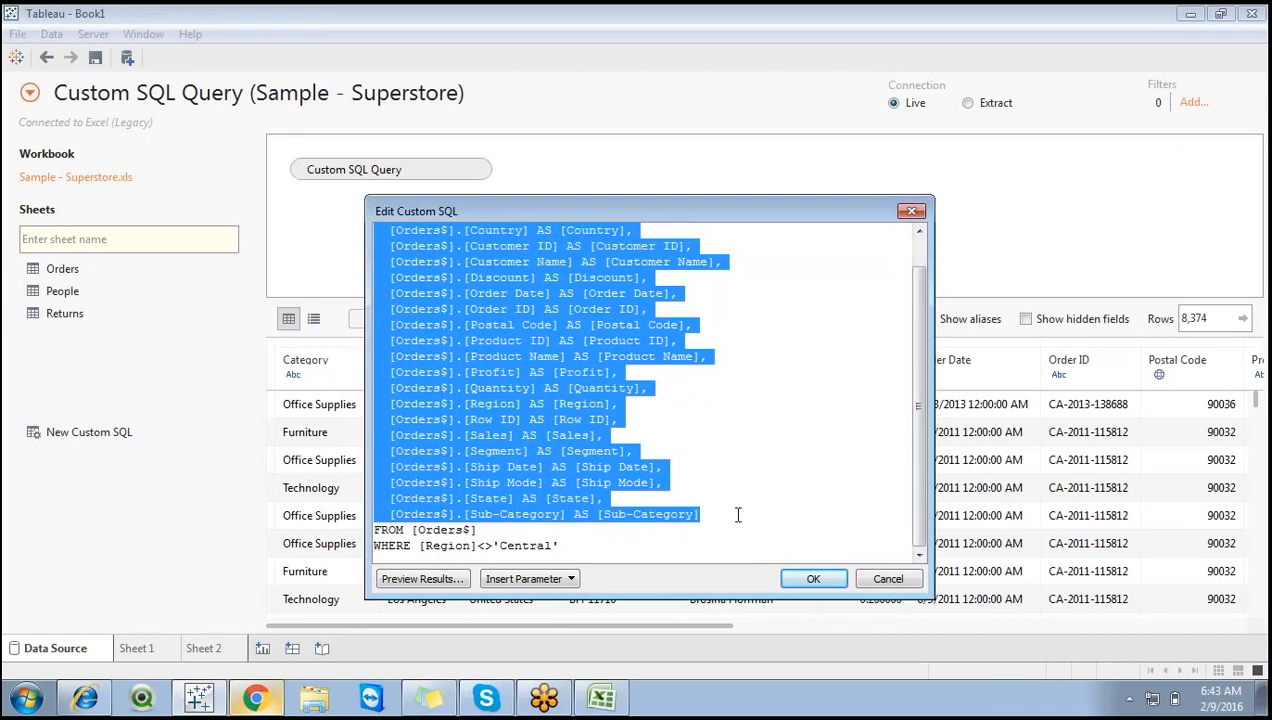
text(*)
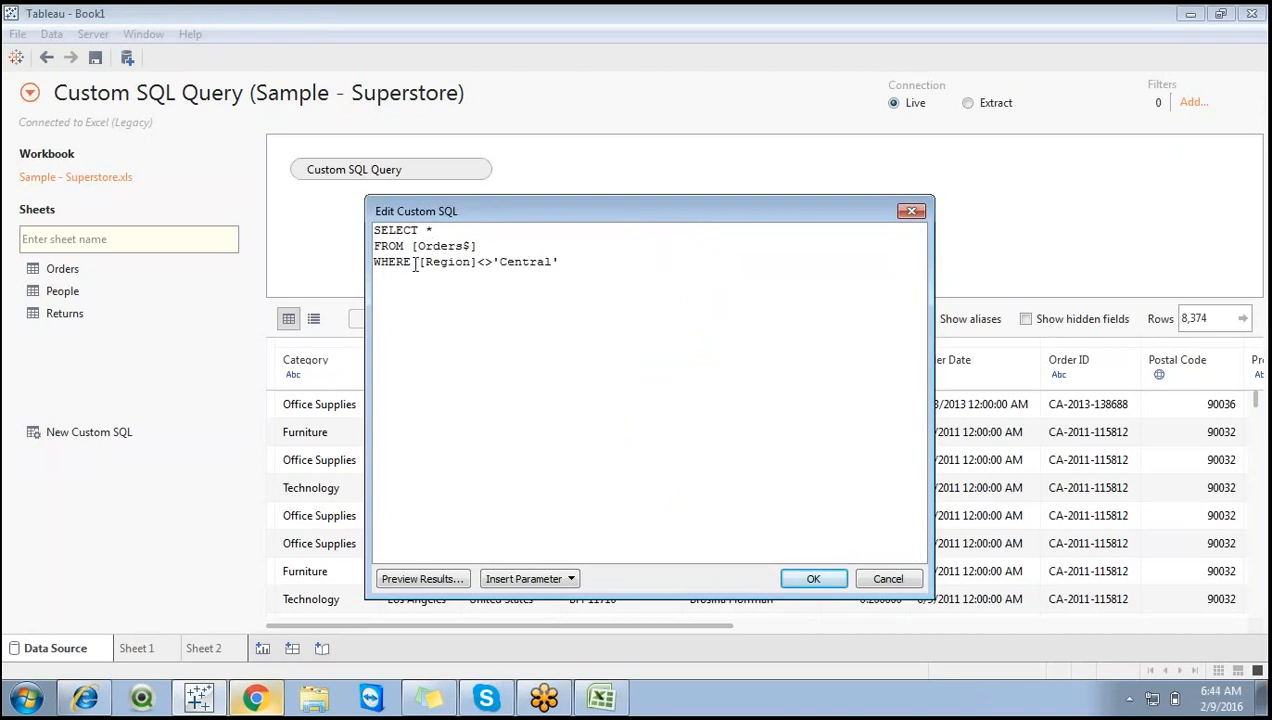
drag(420, 262, 492, 262)
click(566, 260)
click(813, 579)
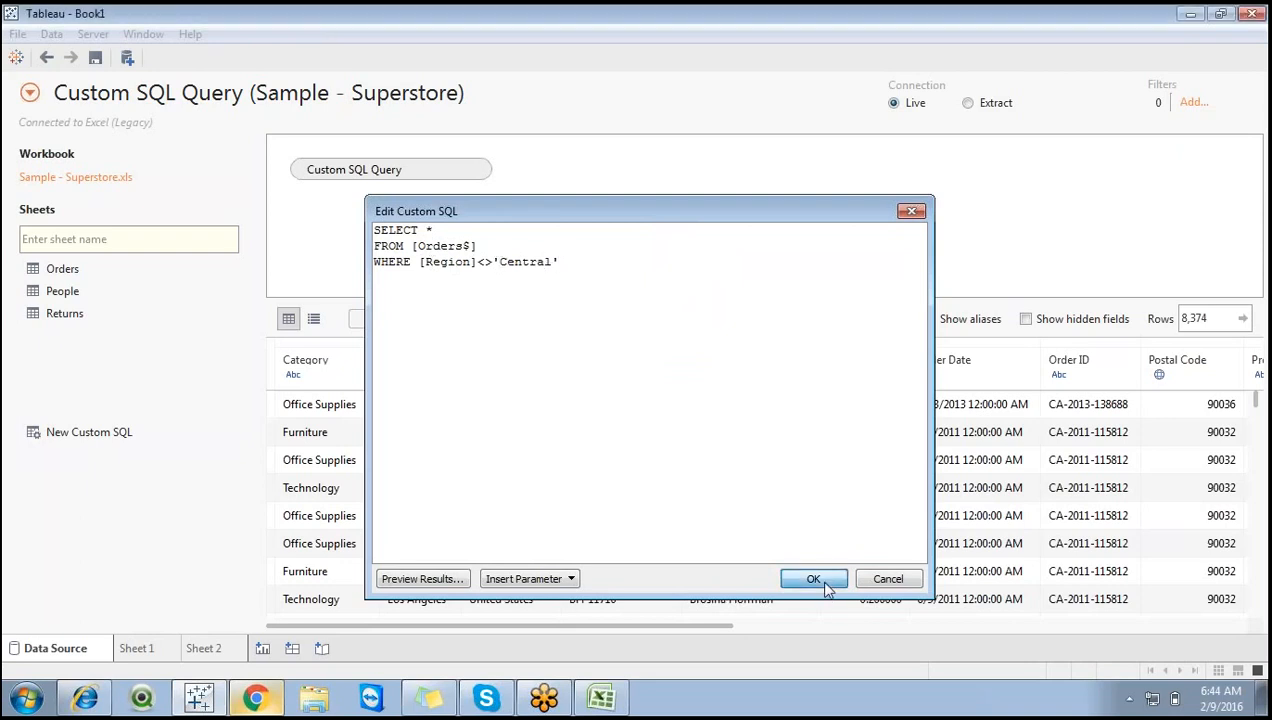
click(206, 649)
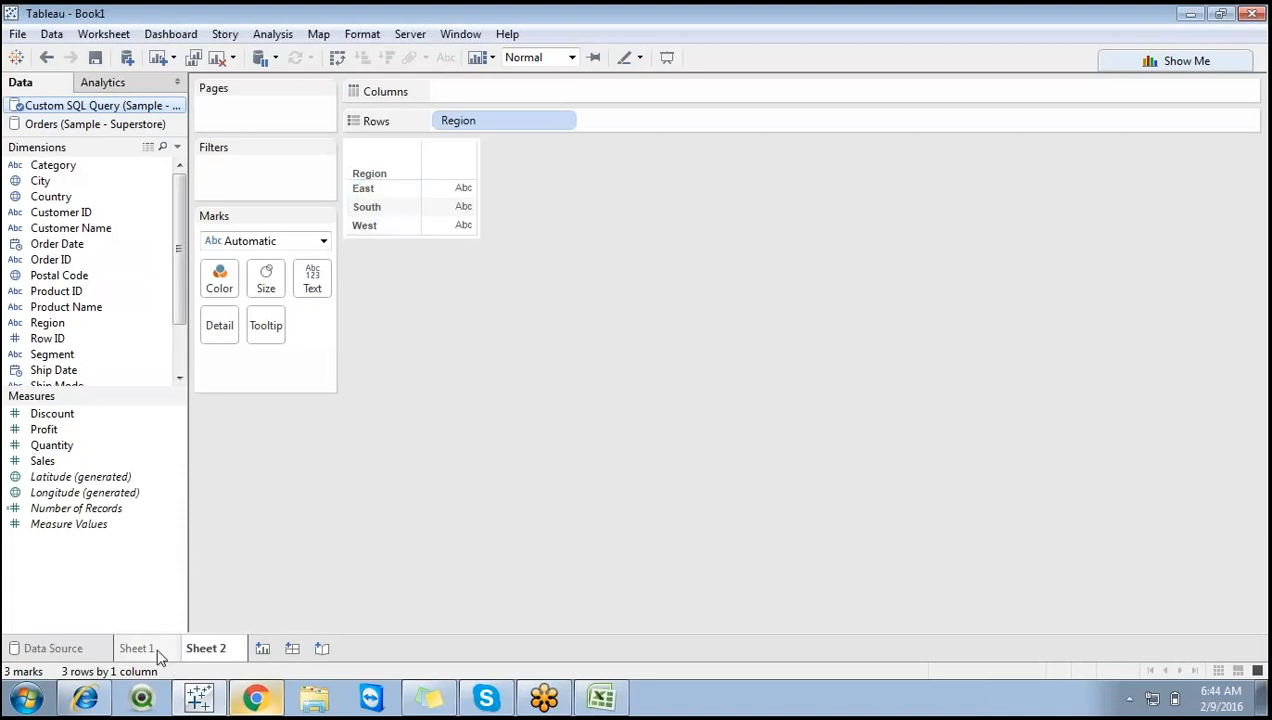
Reopen the custom SQL query from the data source to review its whole statement and close it with the text unchanged.
click(70, 650)
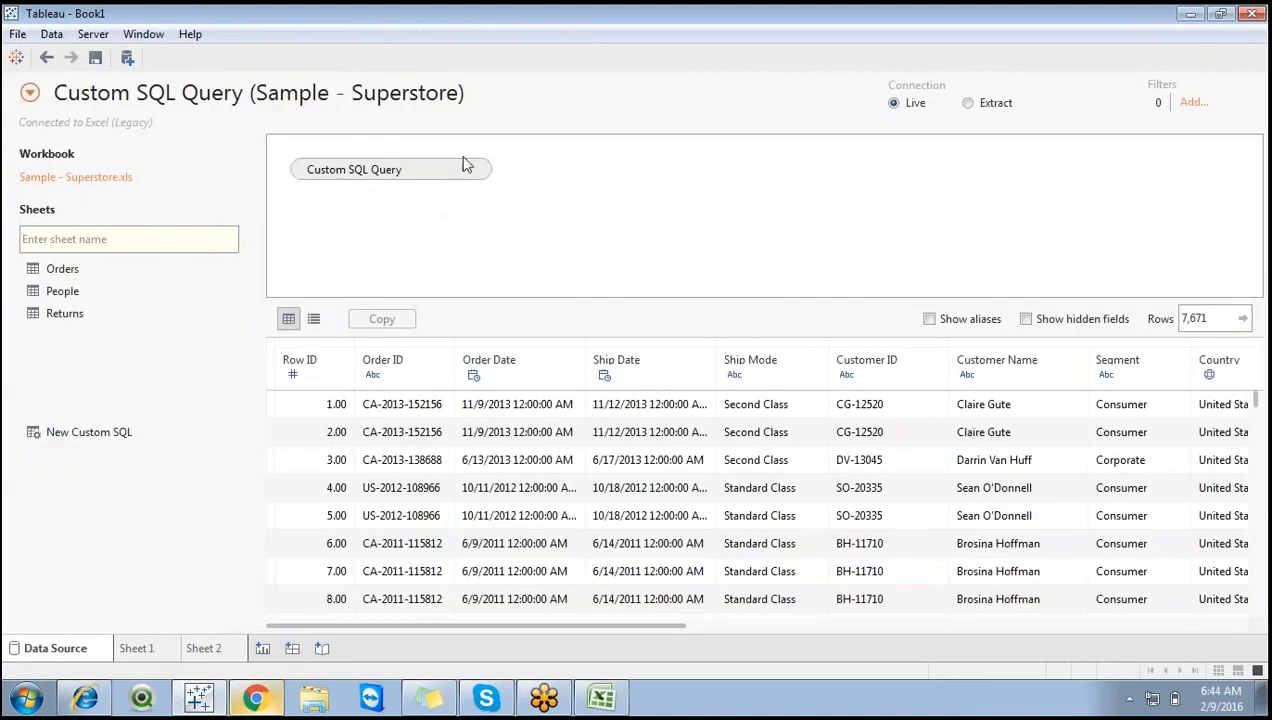
click(457, 170)
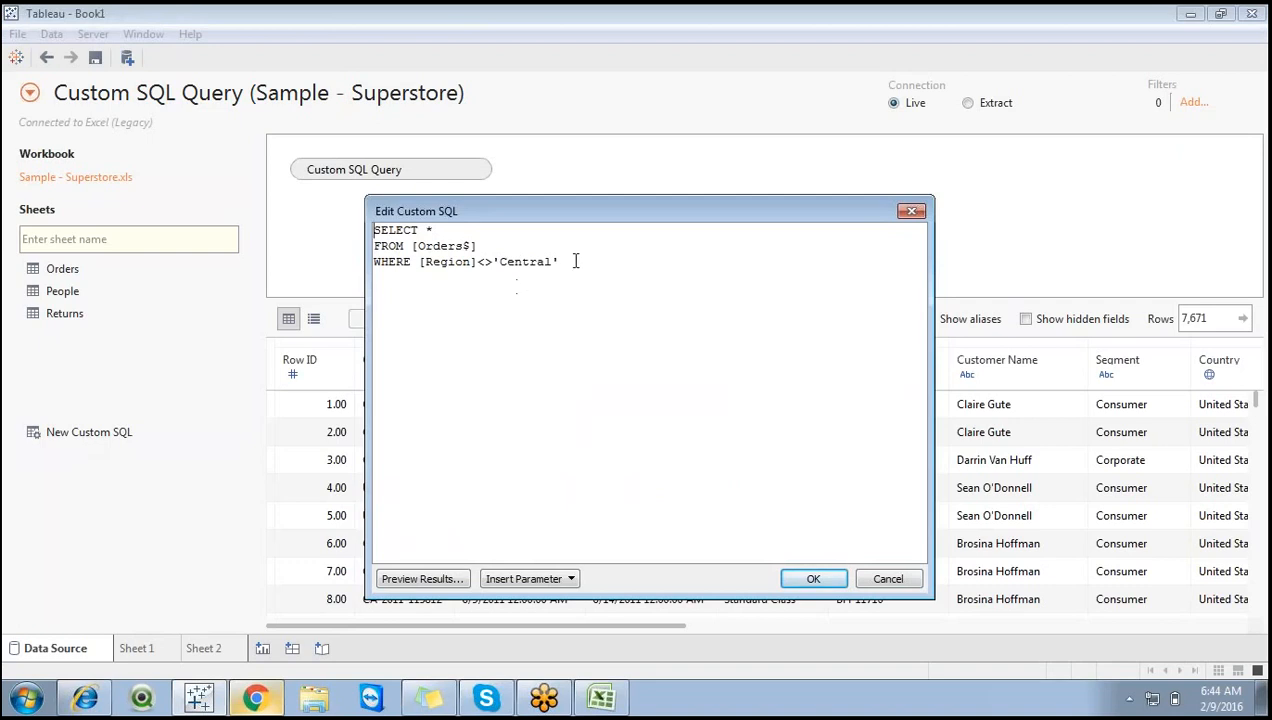
key(ctrl+a)
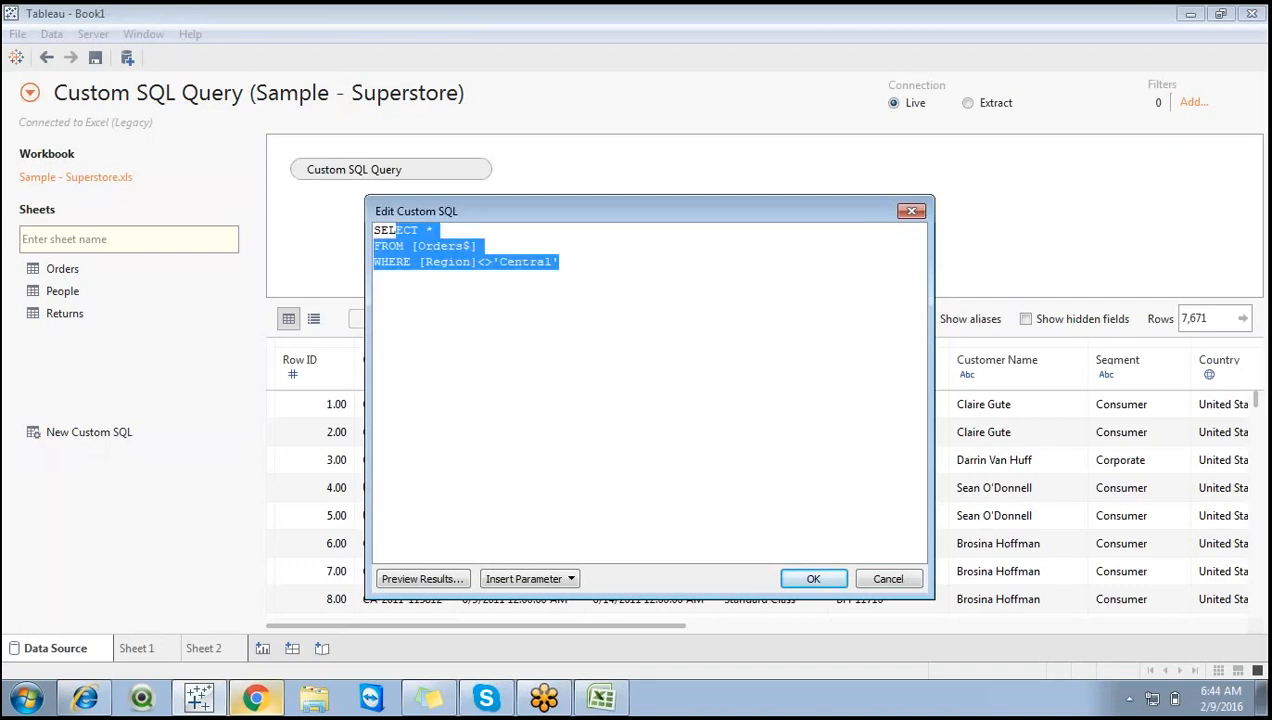
click(578, 310)
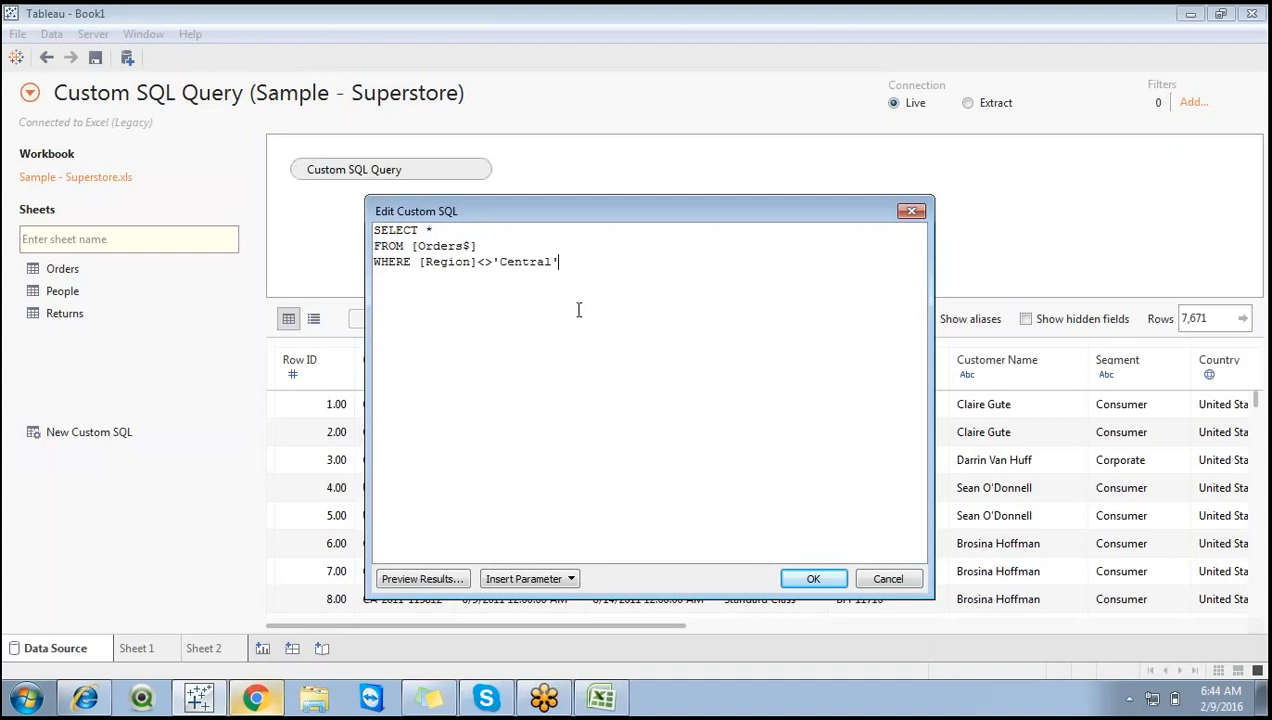
click(810, 582)
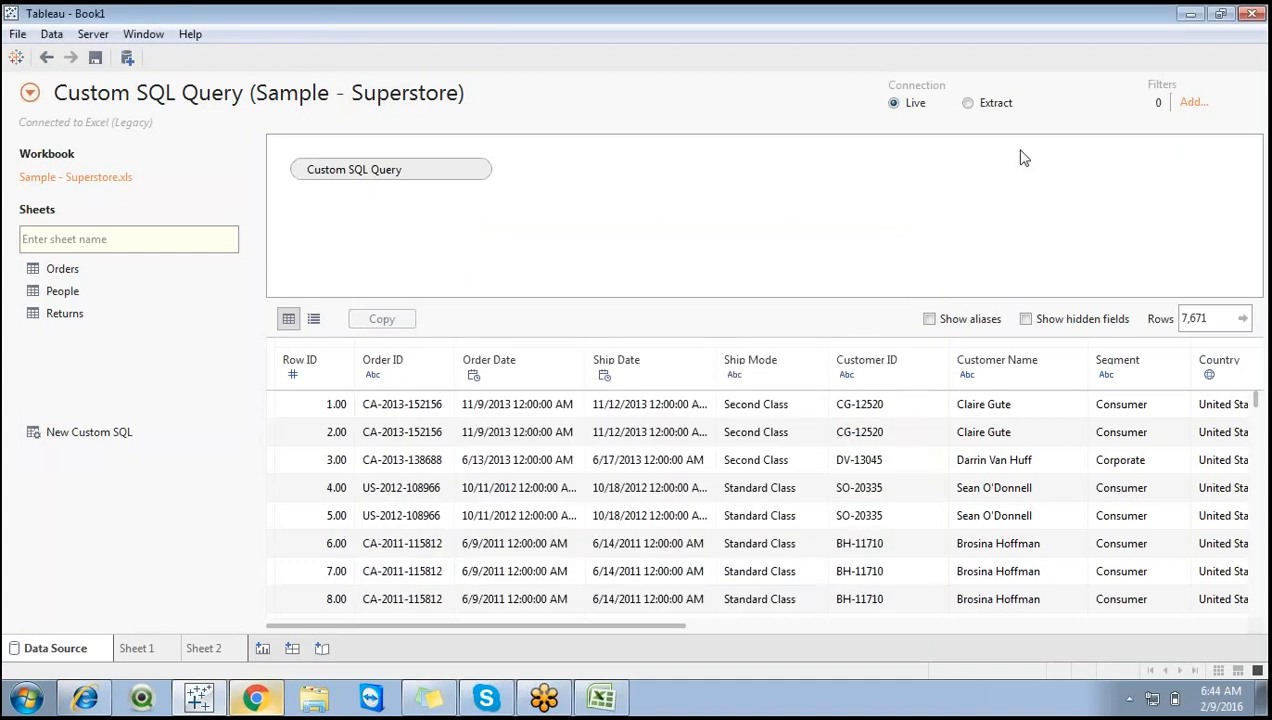
View the data source filters dialog and close it without adding a filter.
click(1192, 103)
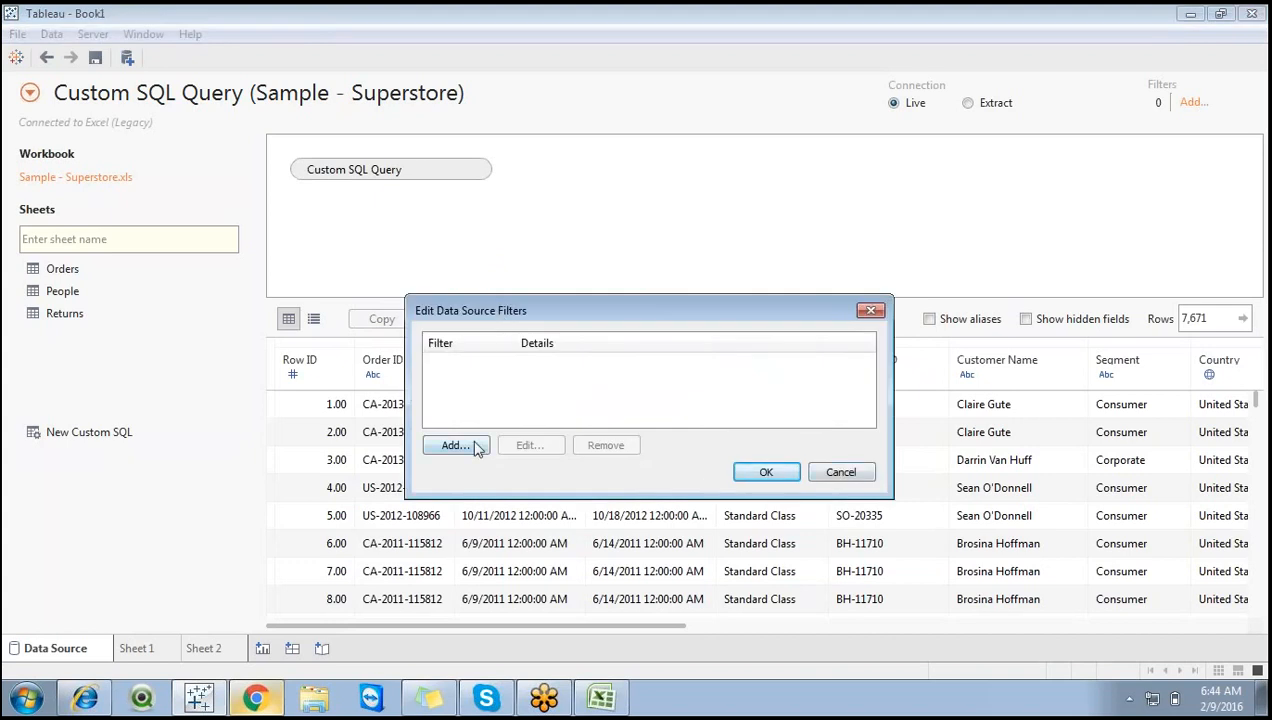
click(838, 472)
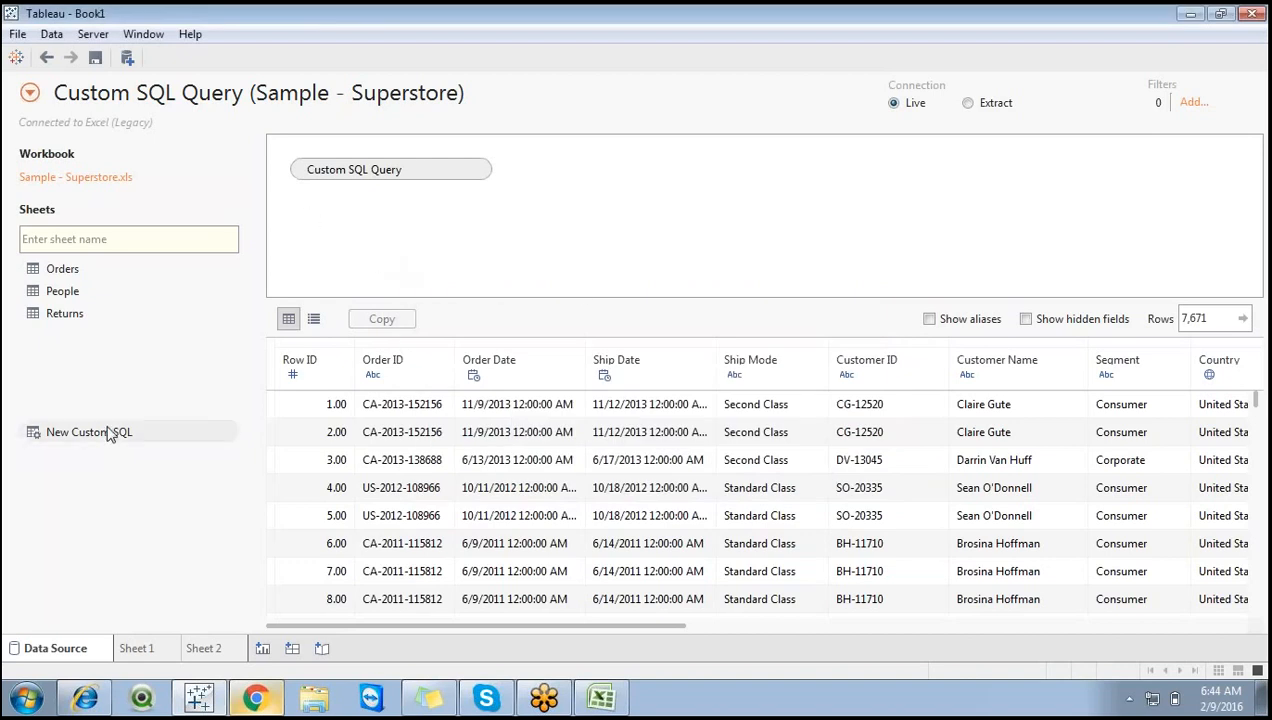
mouse_move(356, 175)
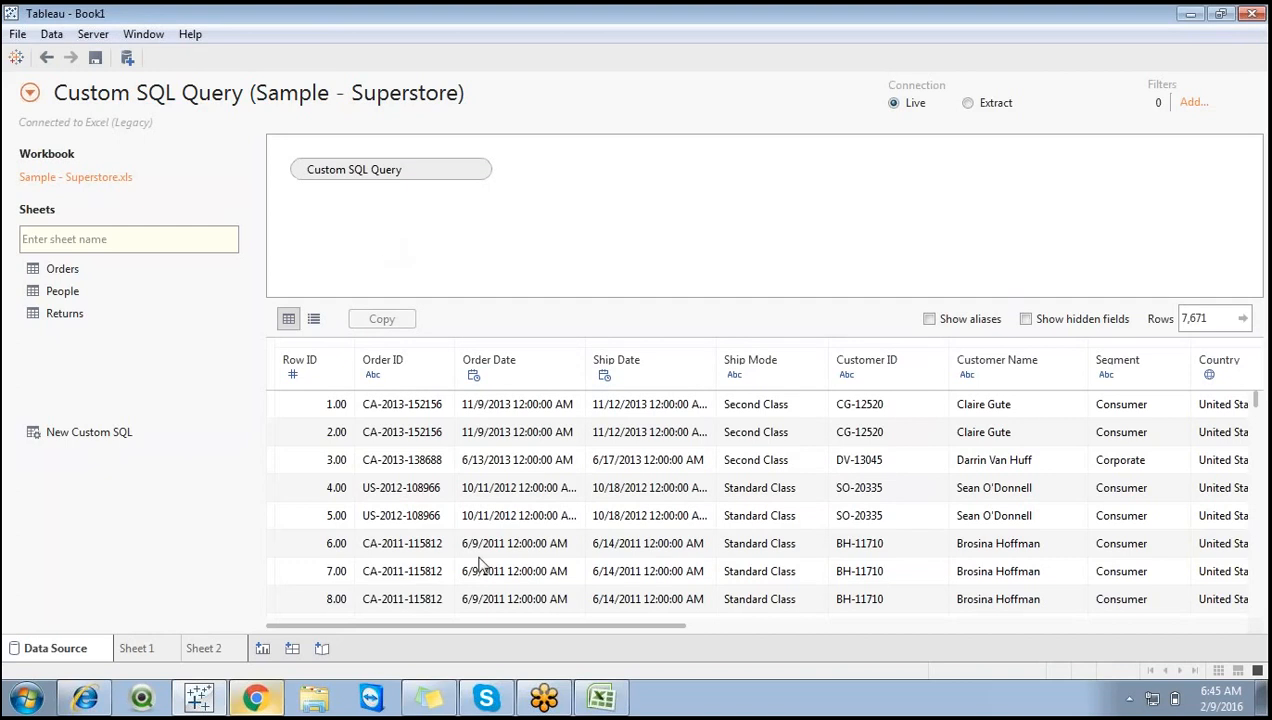
Switch to Excel and review the Legacy connection note beside the Data Source Filter entry.
click(605, 700)
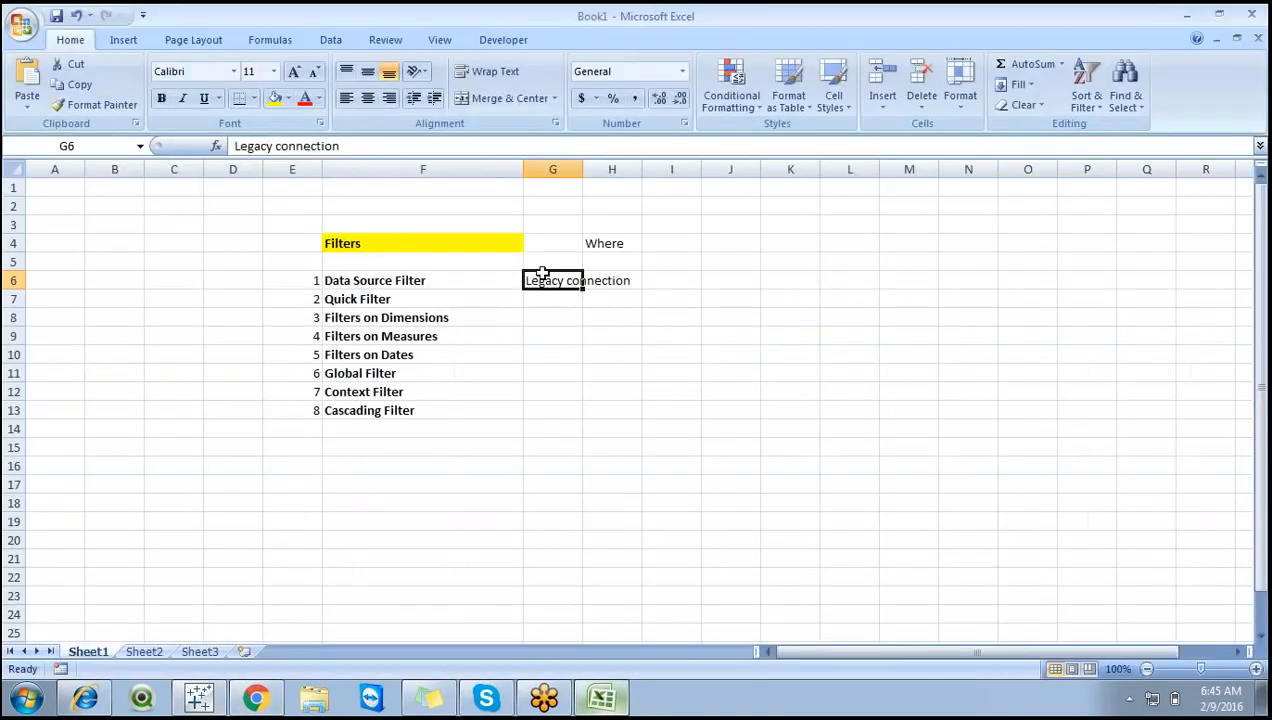
click(609, 280)
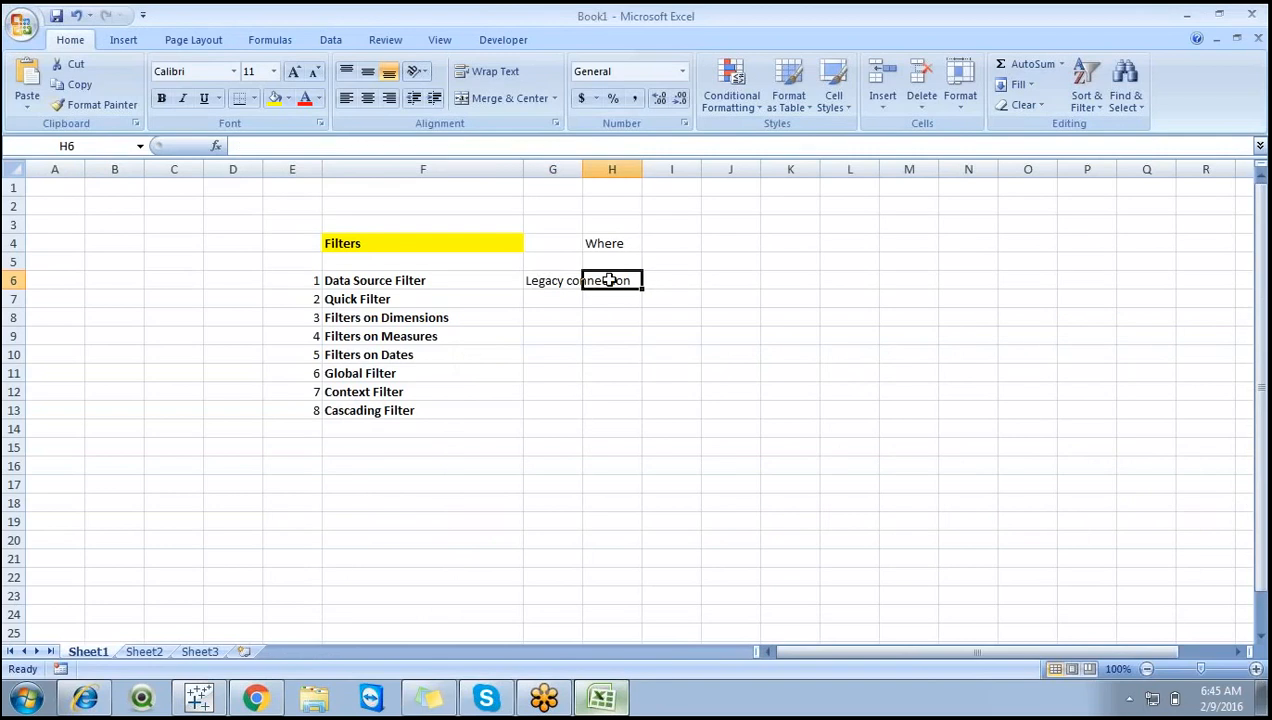
click(528, 280)
drag(555, 280, 624, 281)
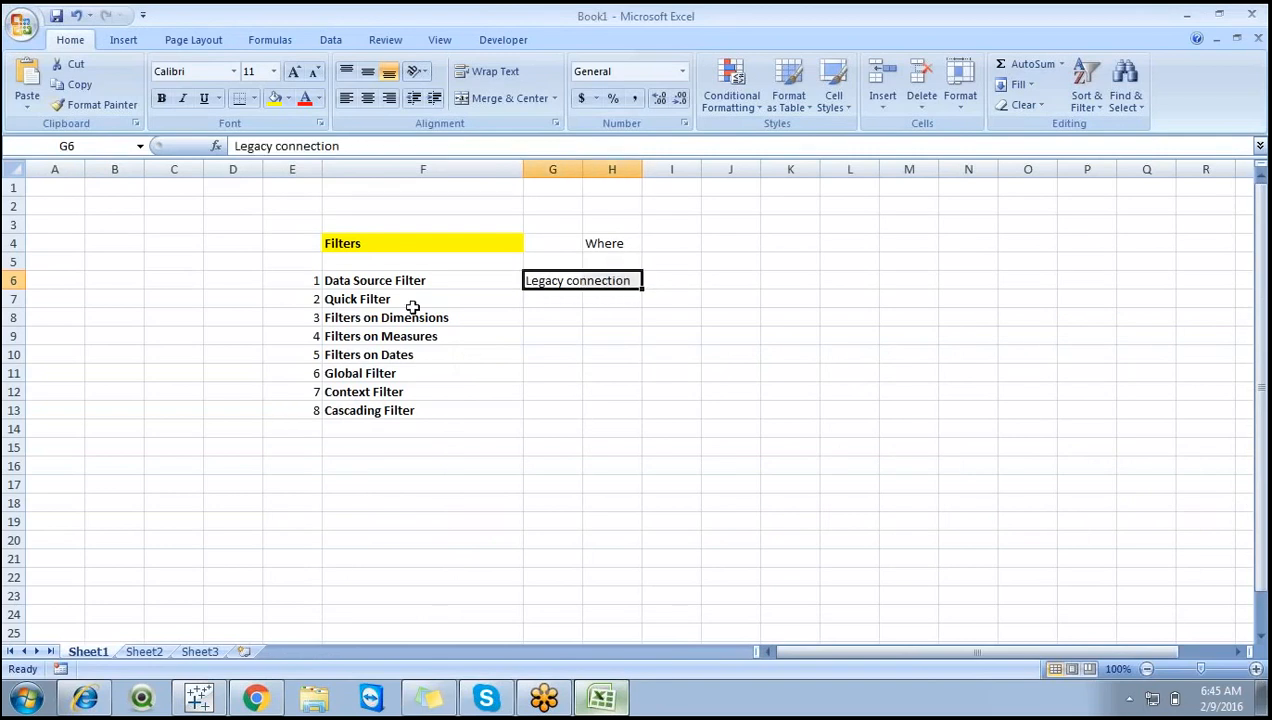
click(430, 281)
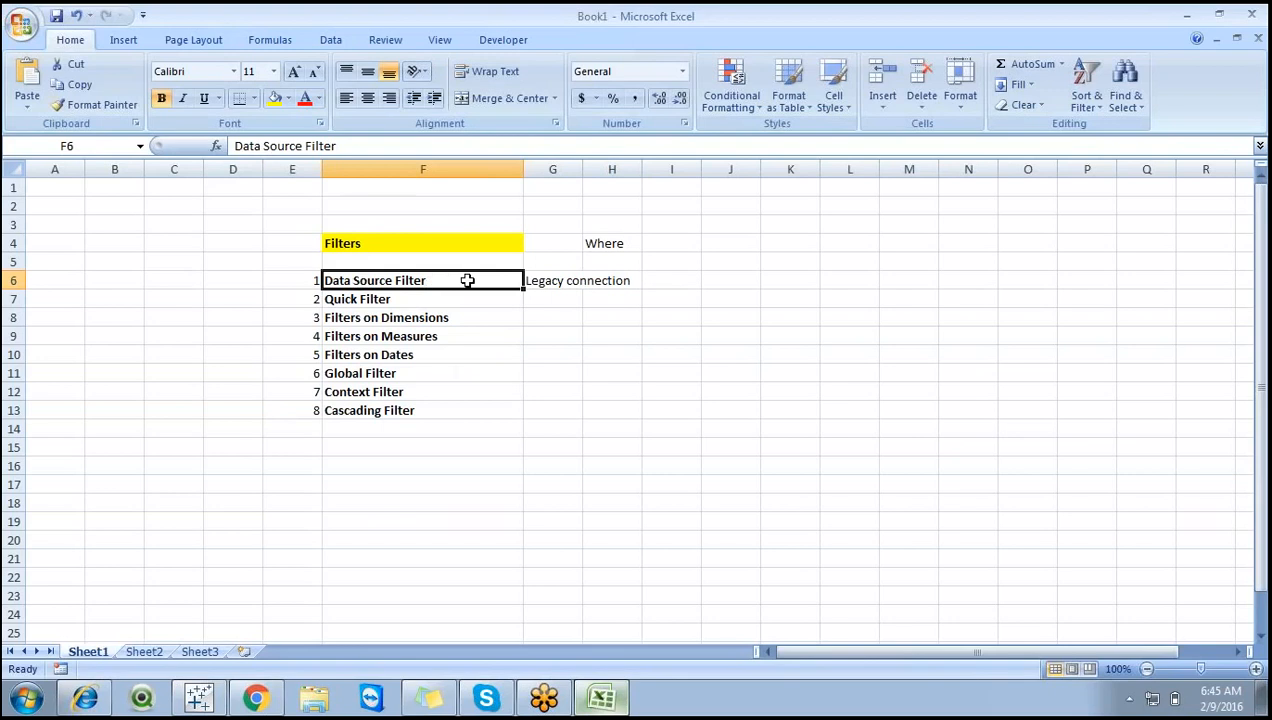
Enter Country in cell J6 and list UK, USA, IND, Japan and etc in cells K6 to K10.
click(722, 282)
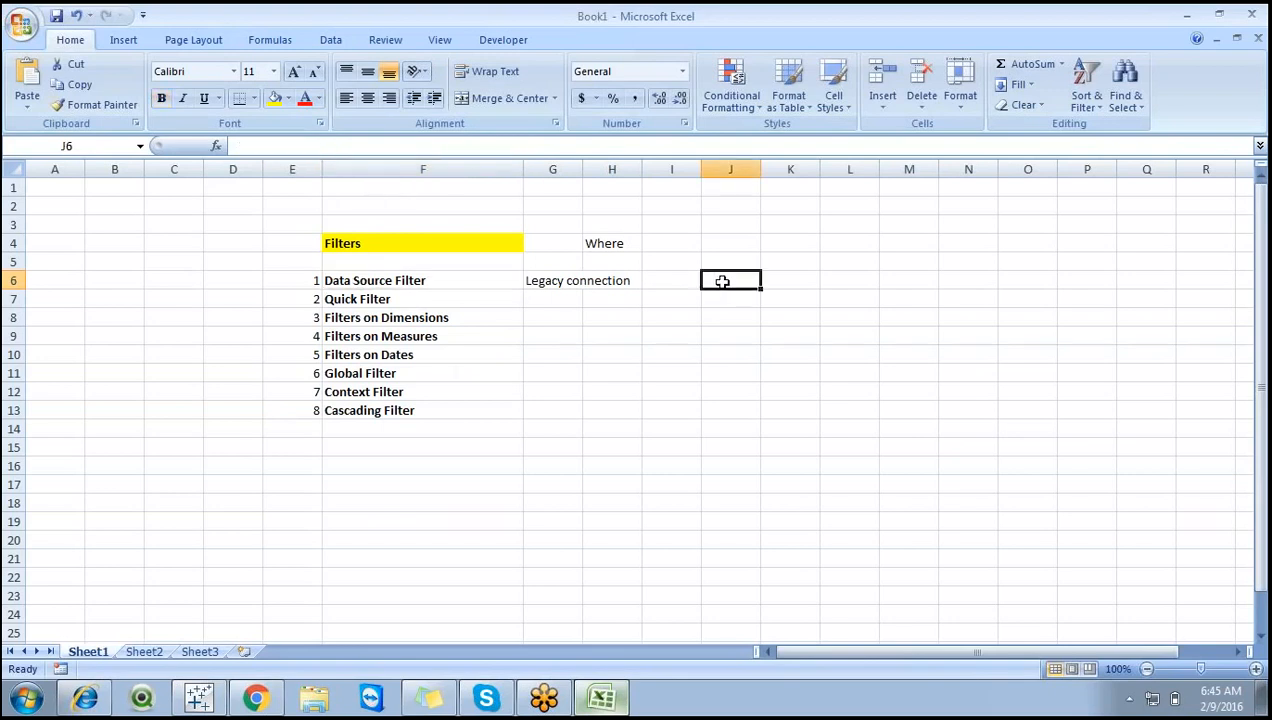
text(Co)
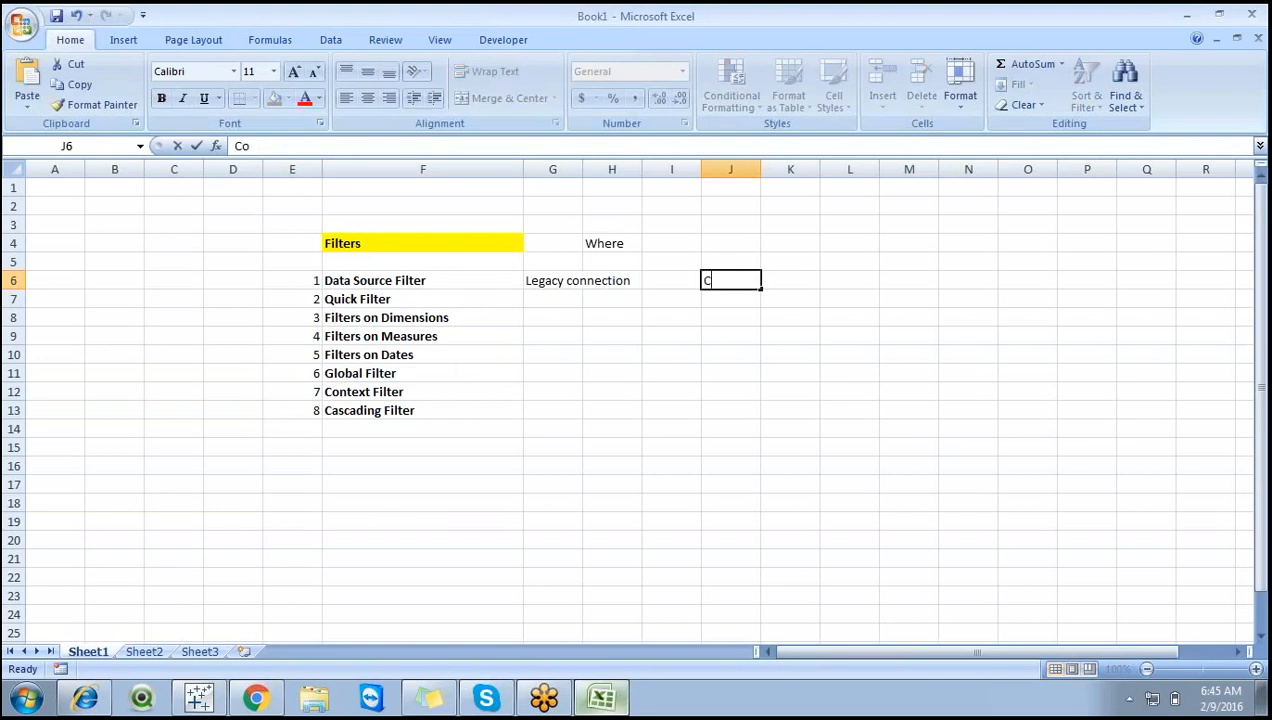
text(untry)
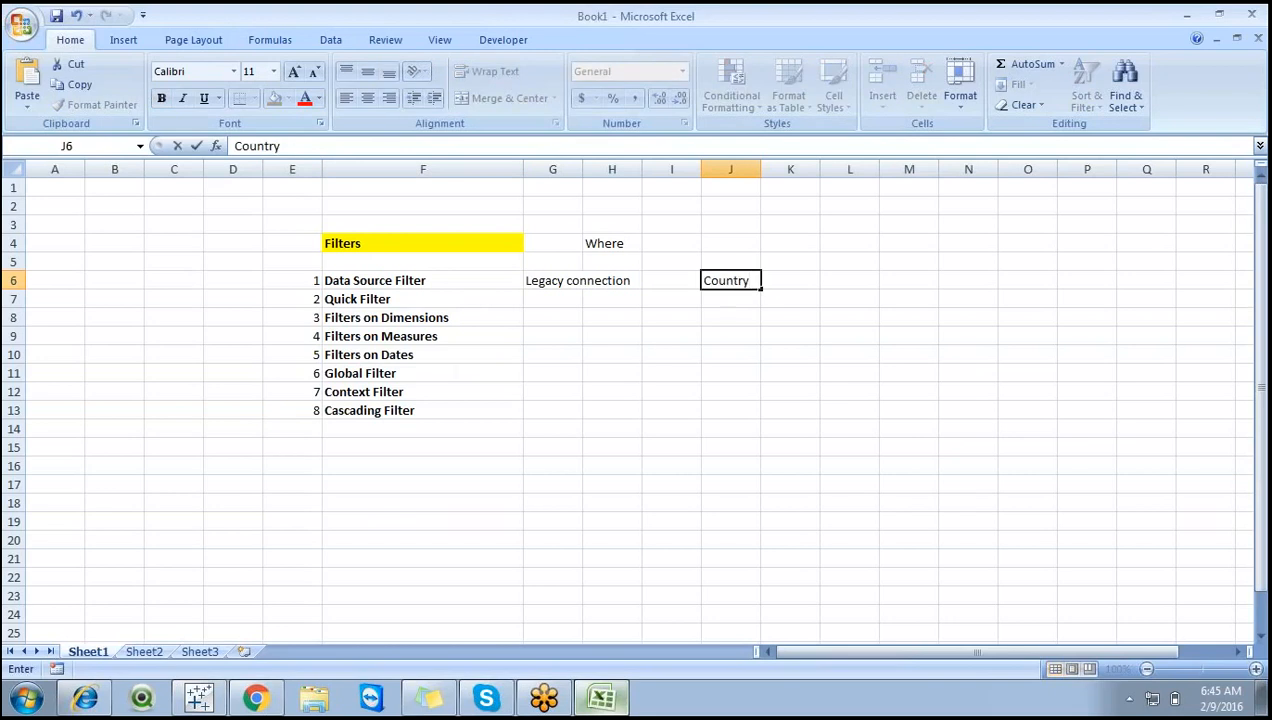
click(798, 282)
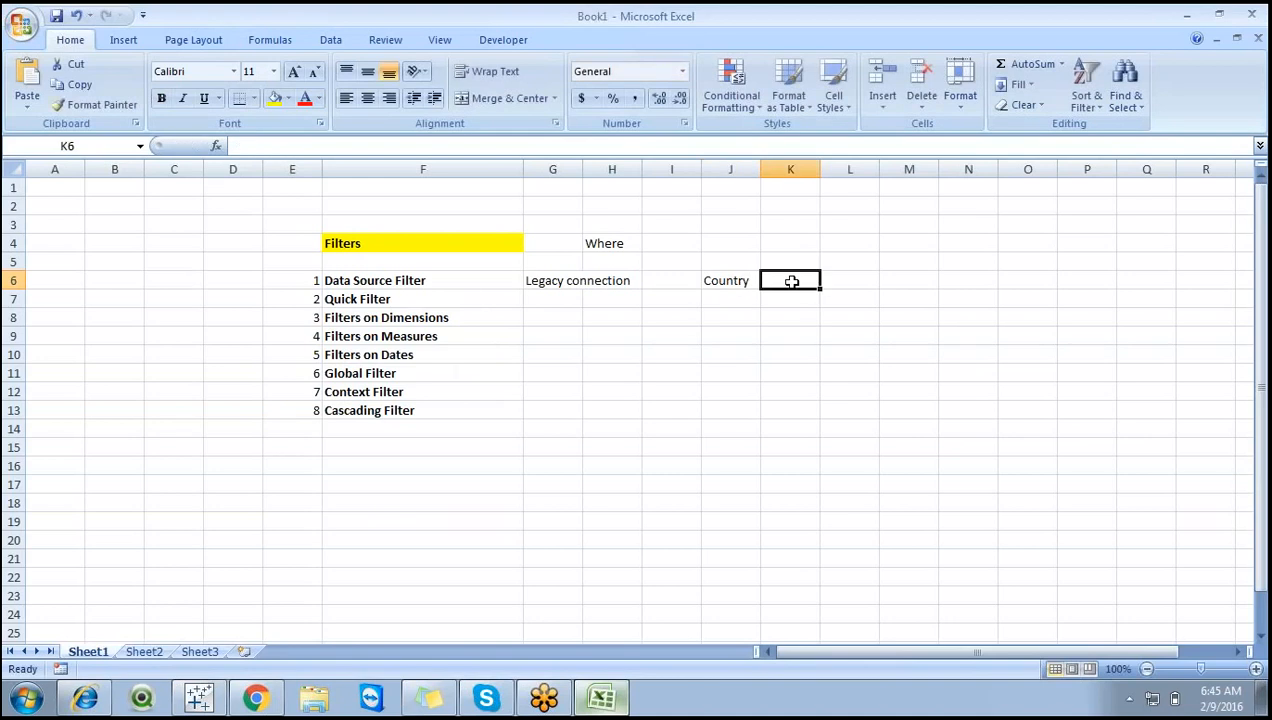
text(UK)
key(Return)
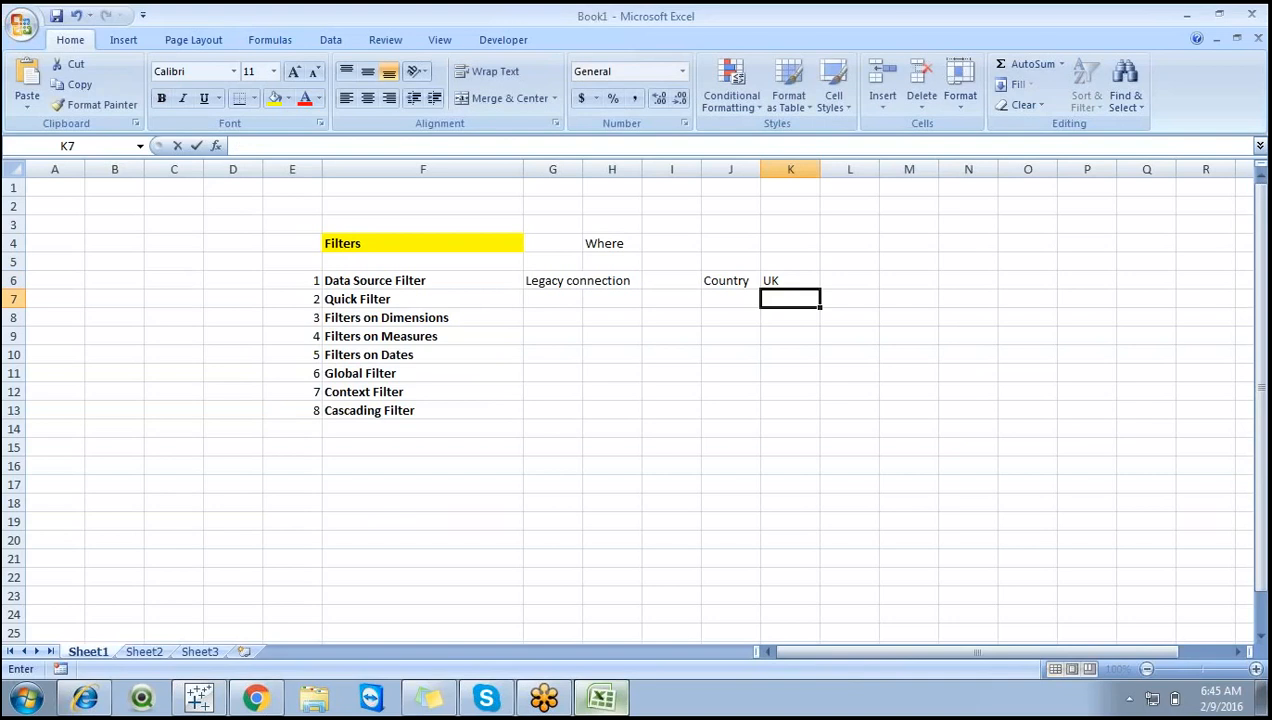
text(USA)
key(Return)
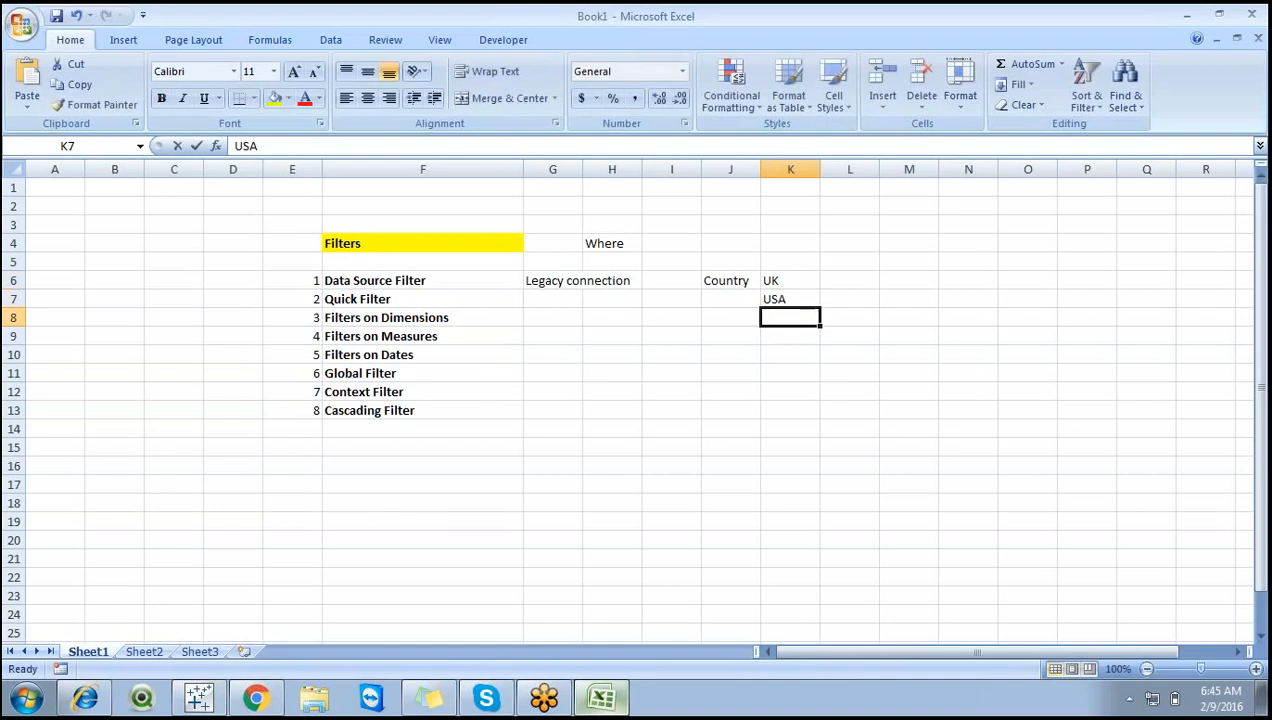
text(IND)
key(Return)
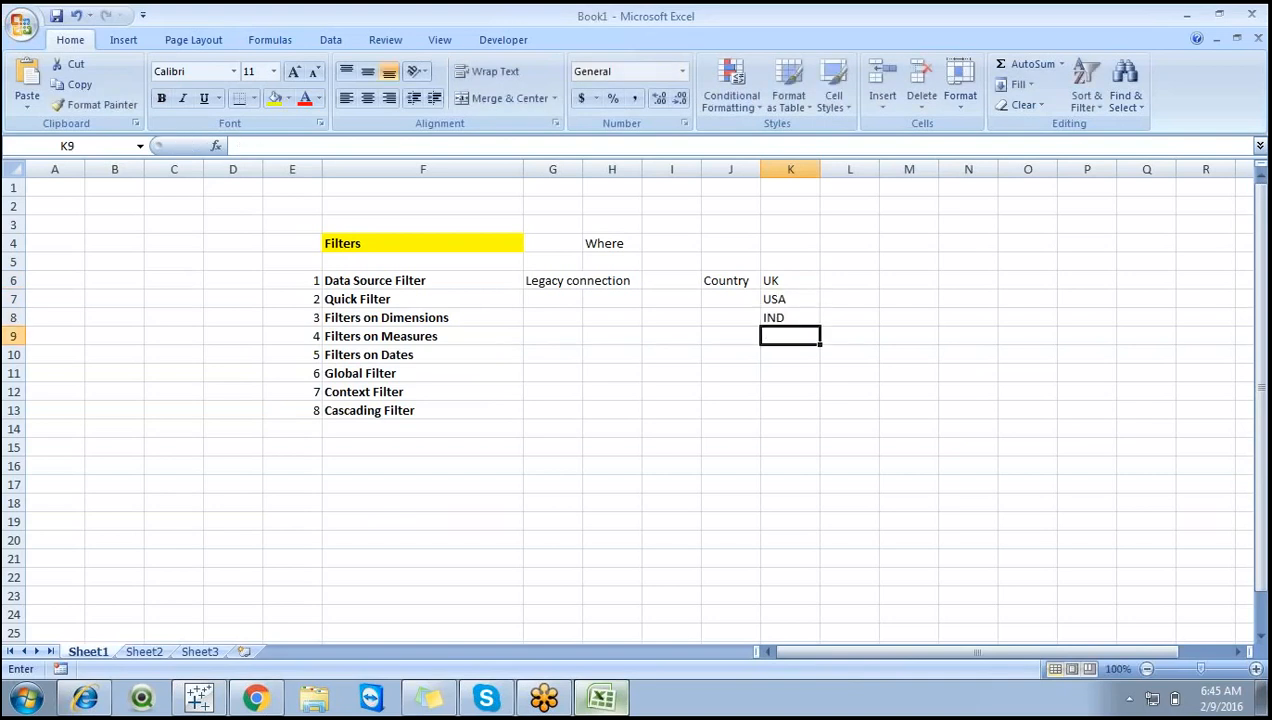
text(Japan)
key(Return)
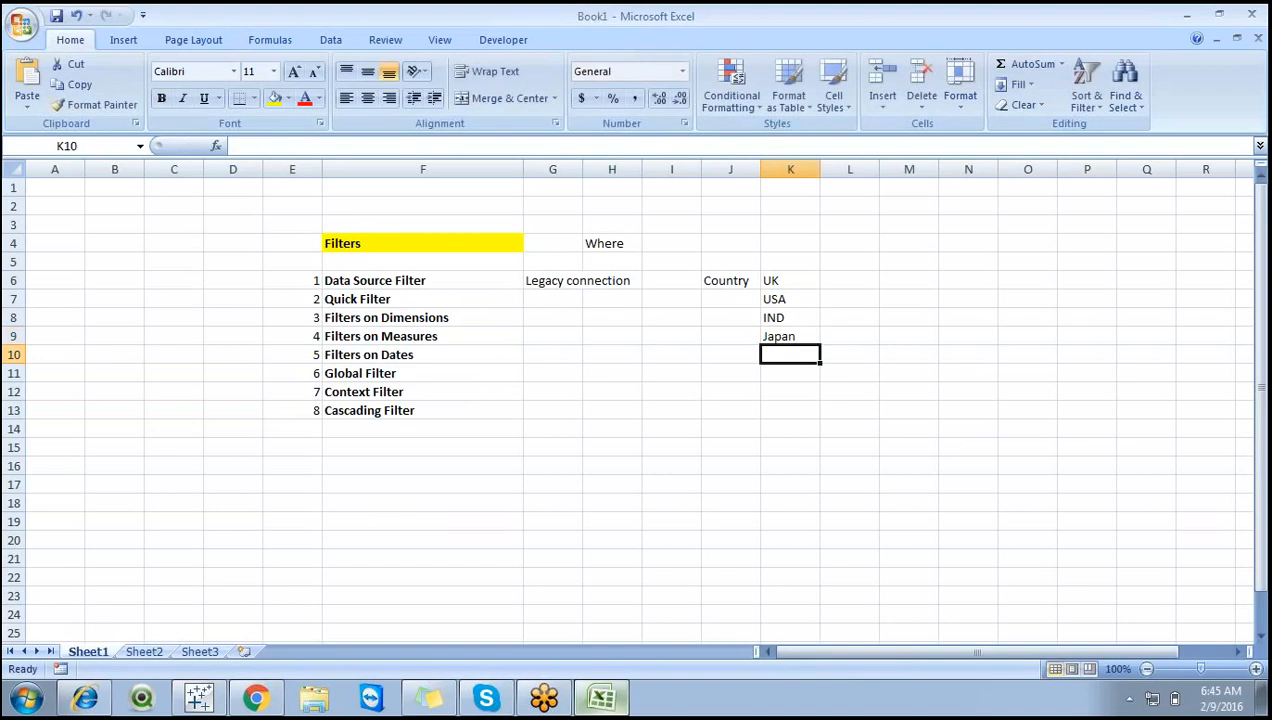
text(etc)
click(829, 355)
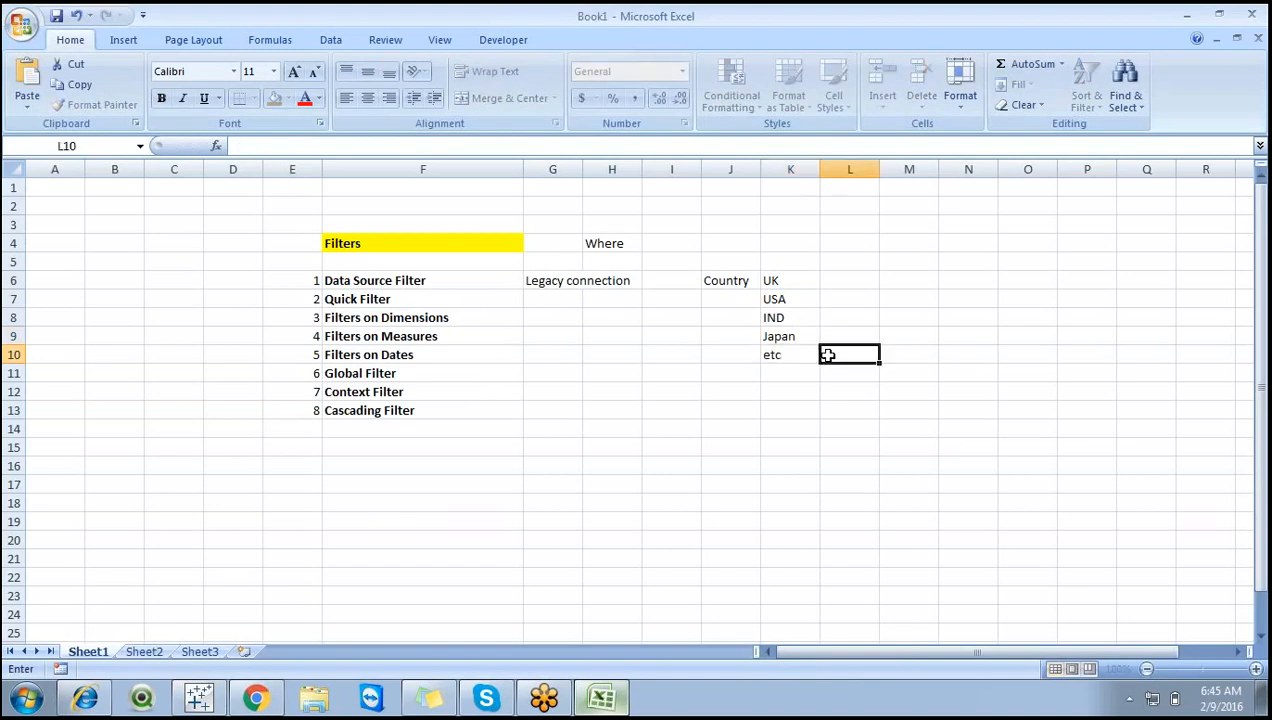
Format the UK entry in cell K6 with red, bold text.
click(788, 281)
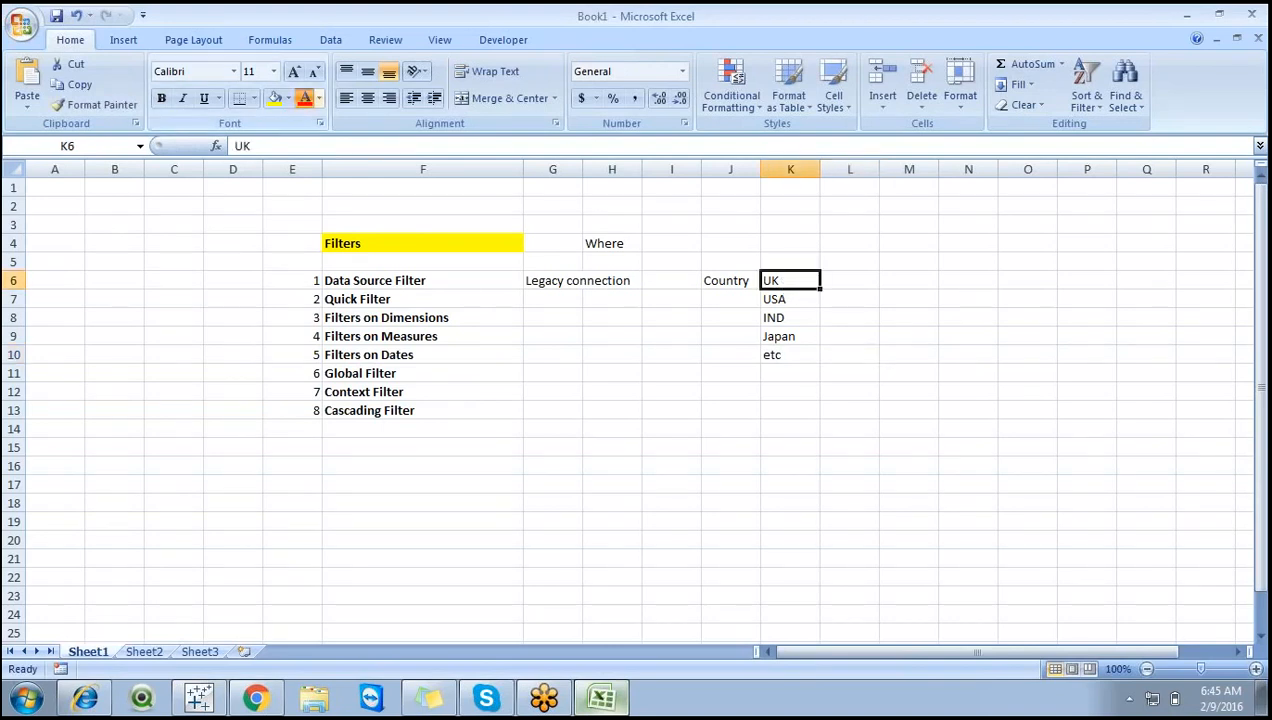
click(305, 98)
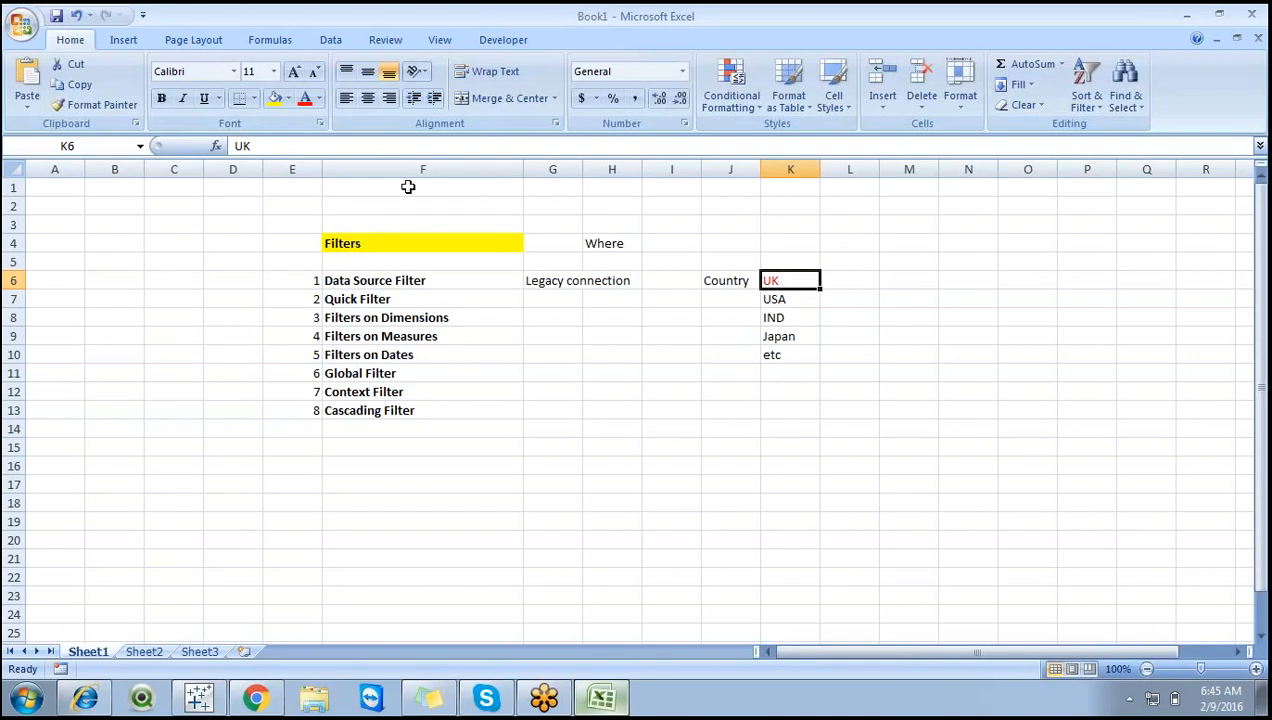
click(161, 98)
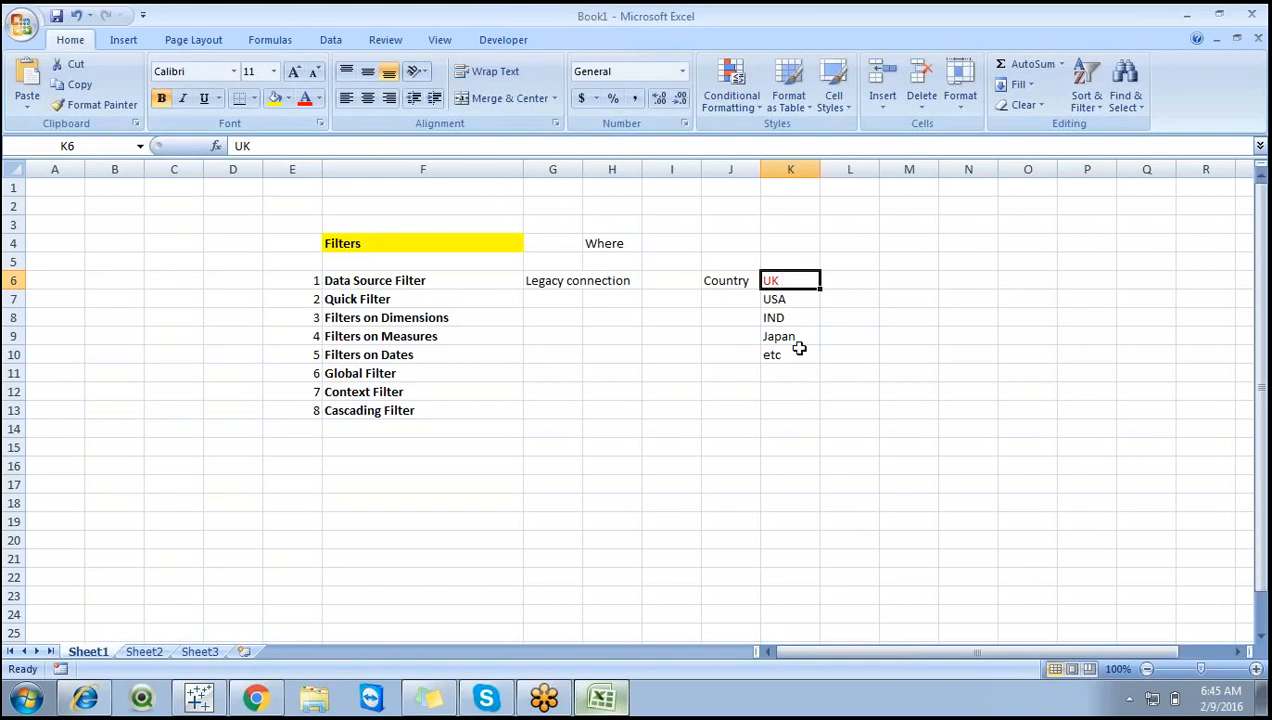
click(787, 296)
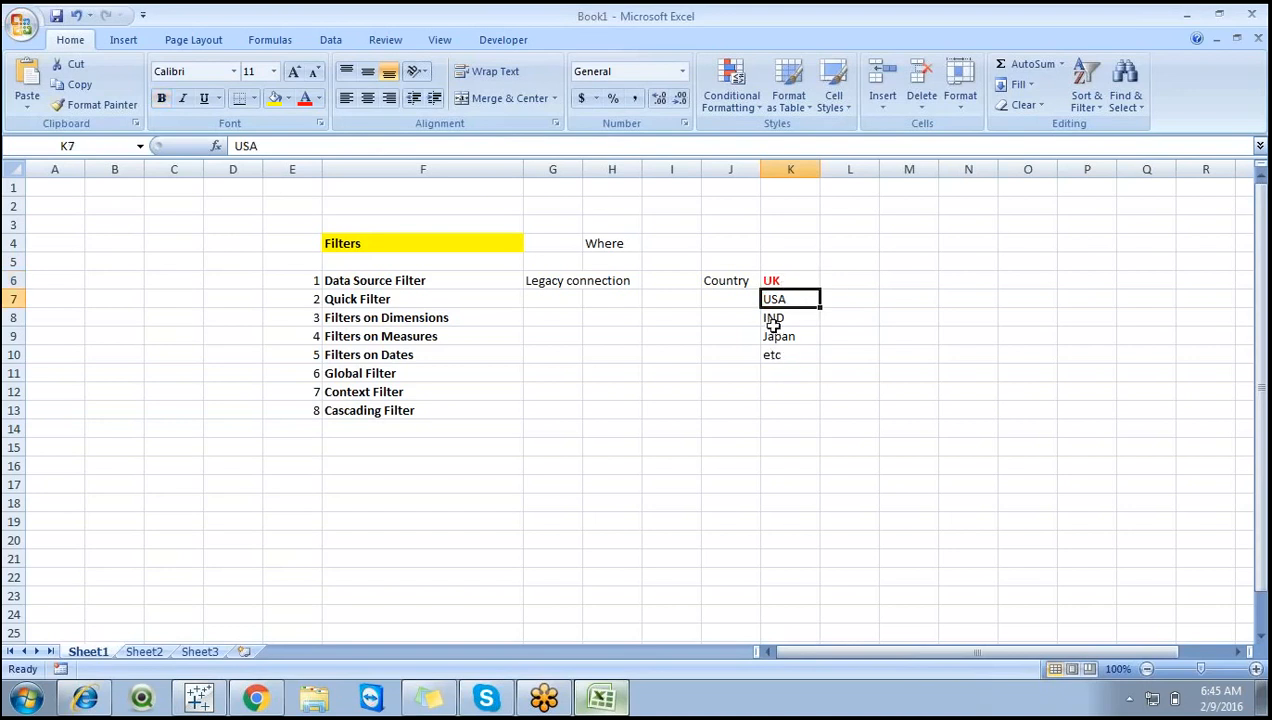
Switch back to Tableau and create a new worksheet after Sheet 2.
click(198, 697)
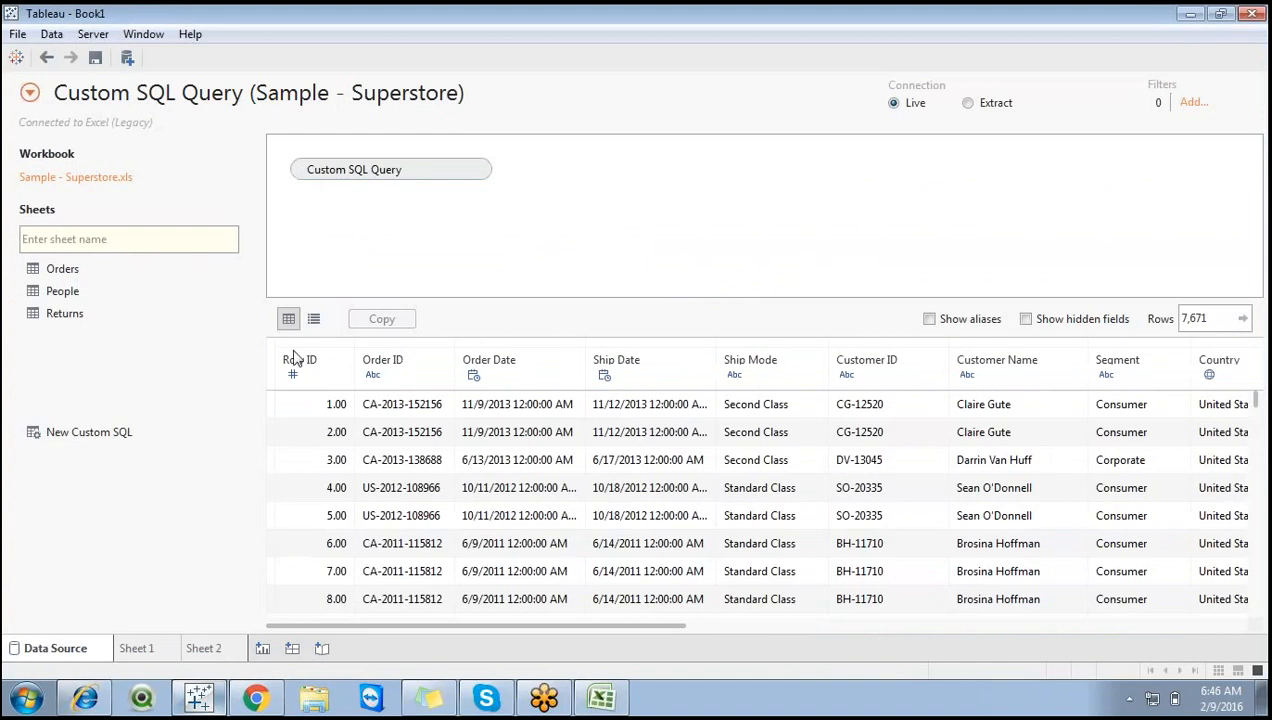
click(203, 648)
click(262, 648)
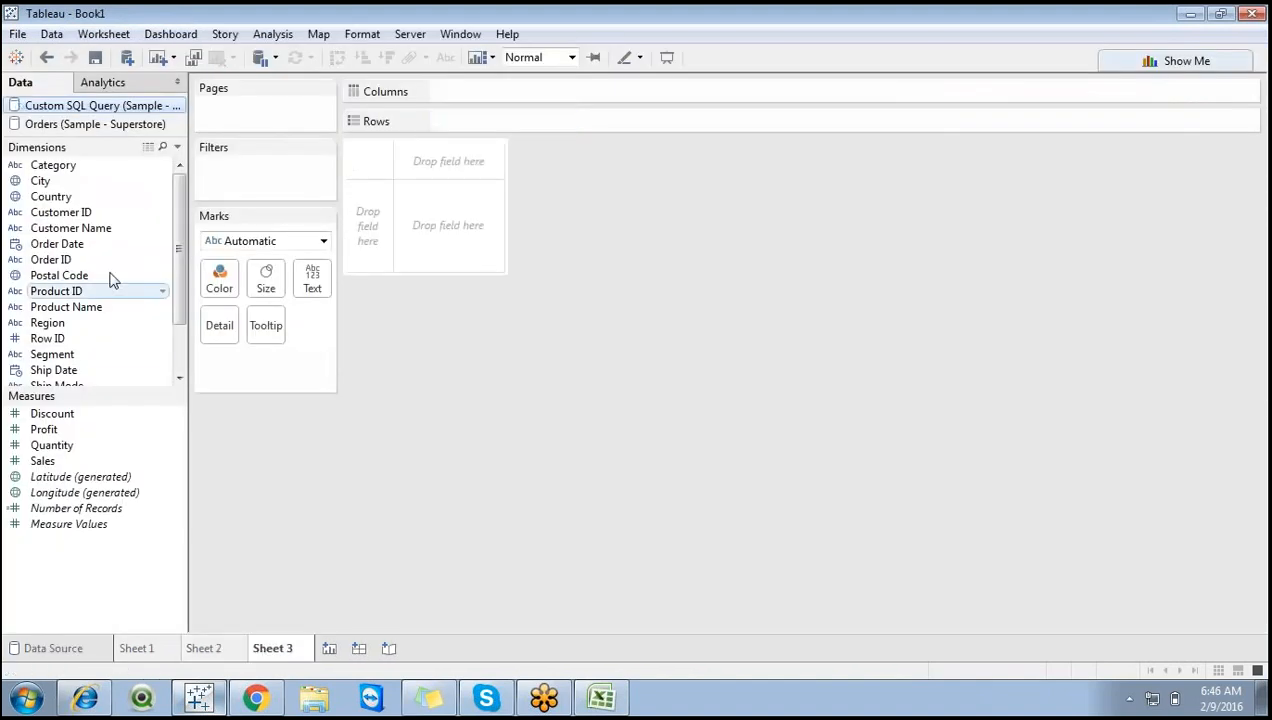
Add the Country dimension to the rows of Sheet 3, checking it against the Excel country list and the data source page.
drag(51, 196, 507, 122)
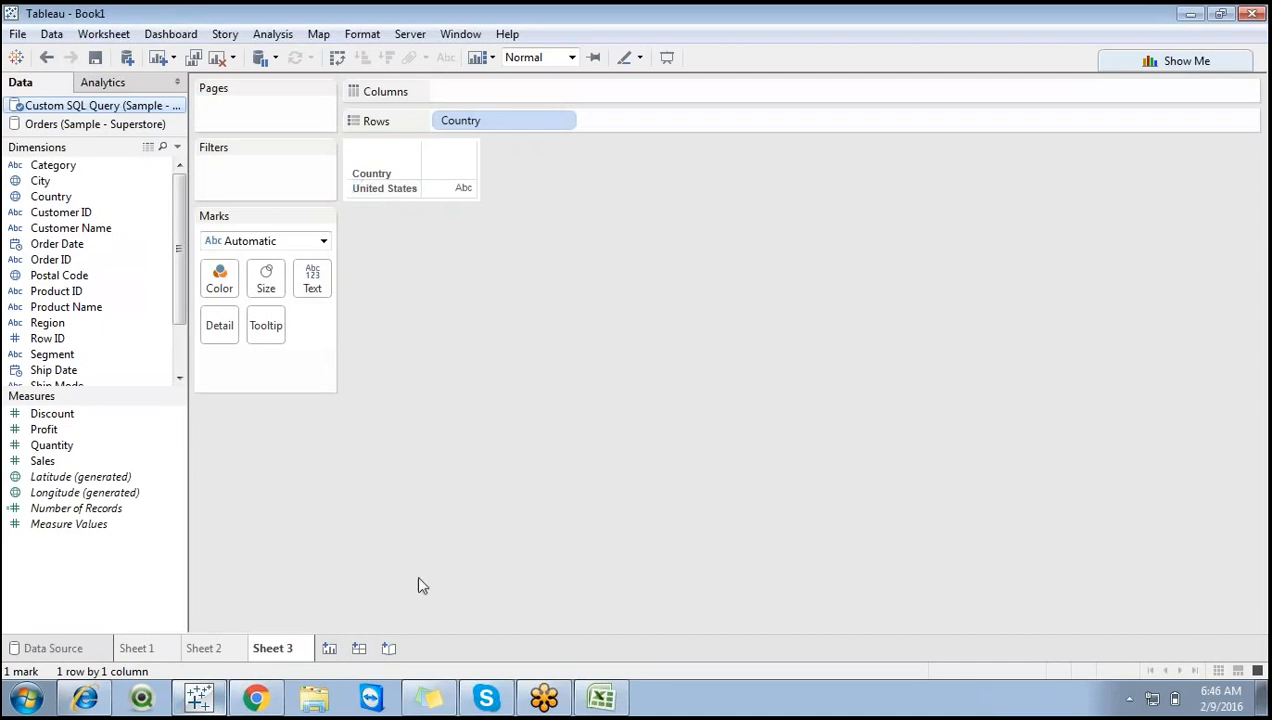
click(601, 698)
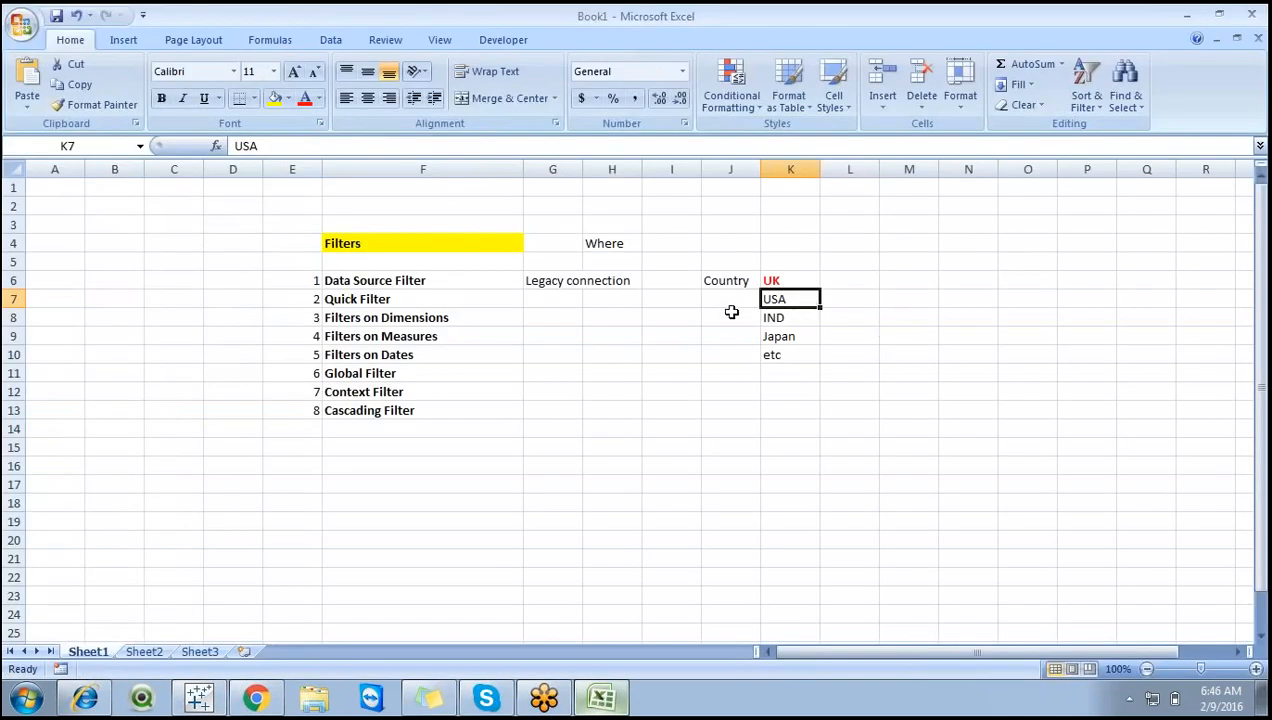
click(205, 703)
click(79, 652)
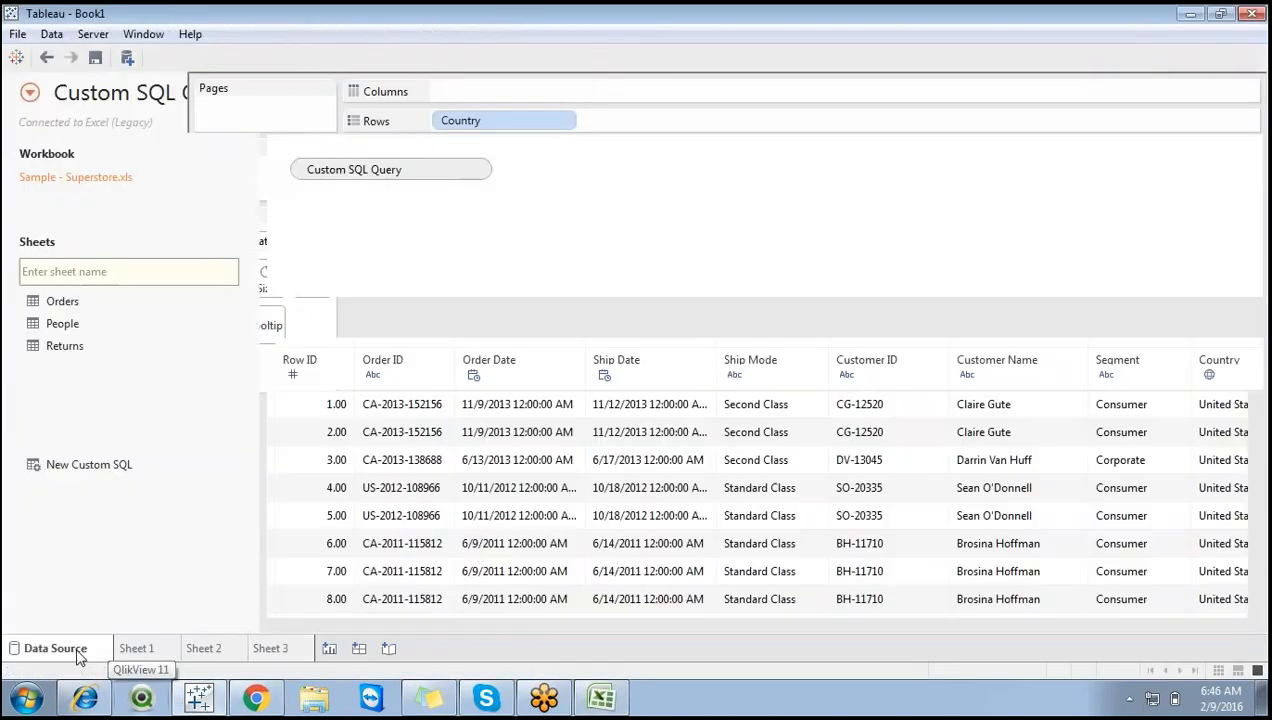
click(280, 649)
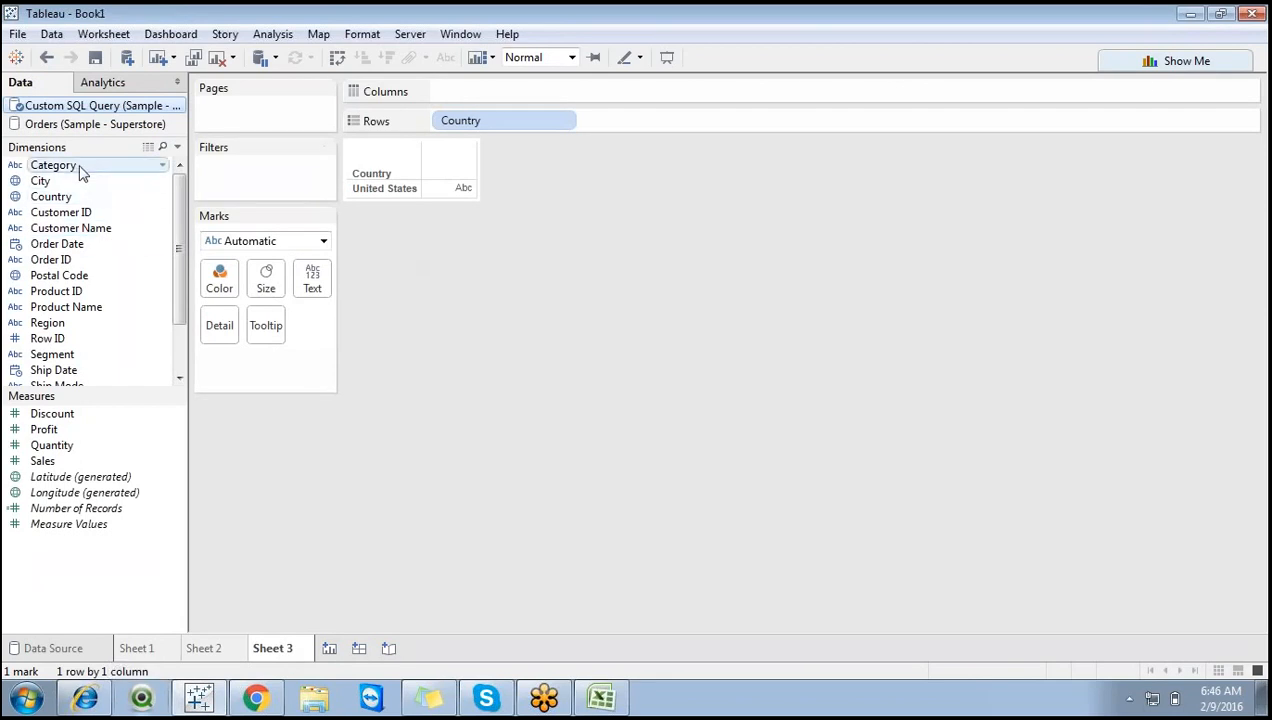
drag(78, 166, 240, 175)
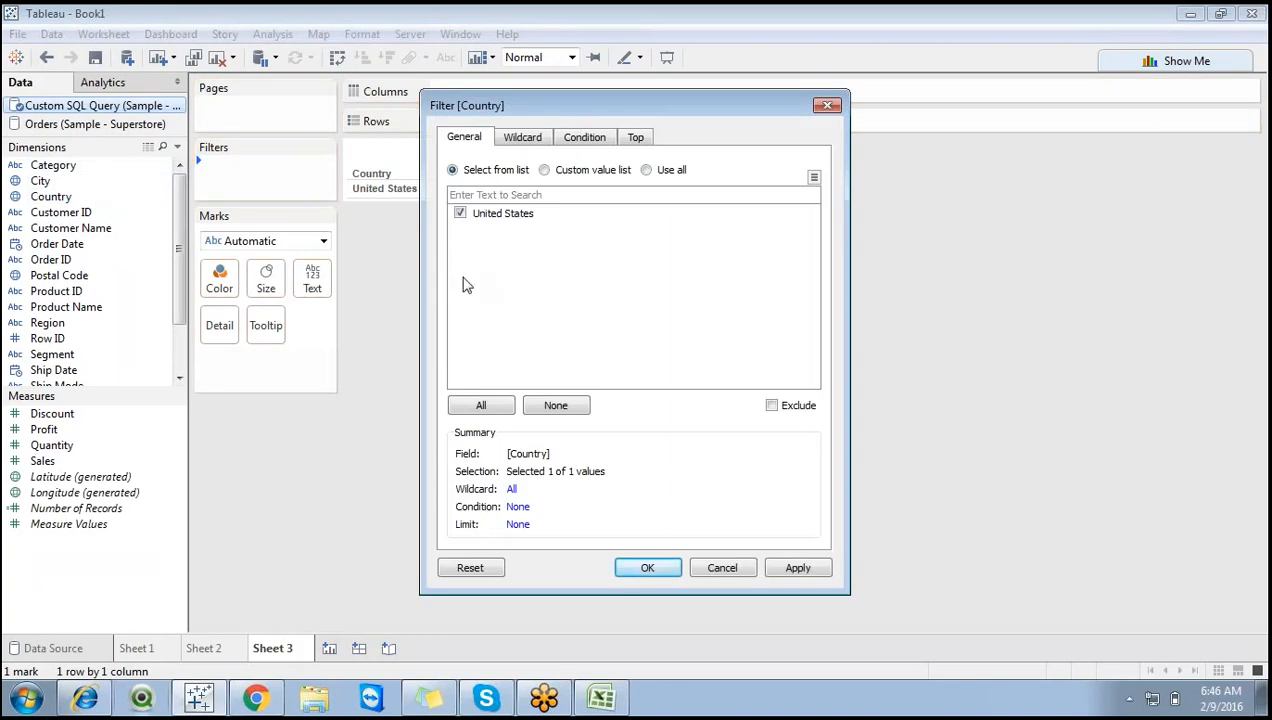
click(722, 569)
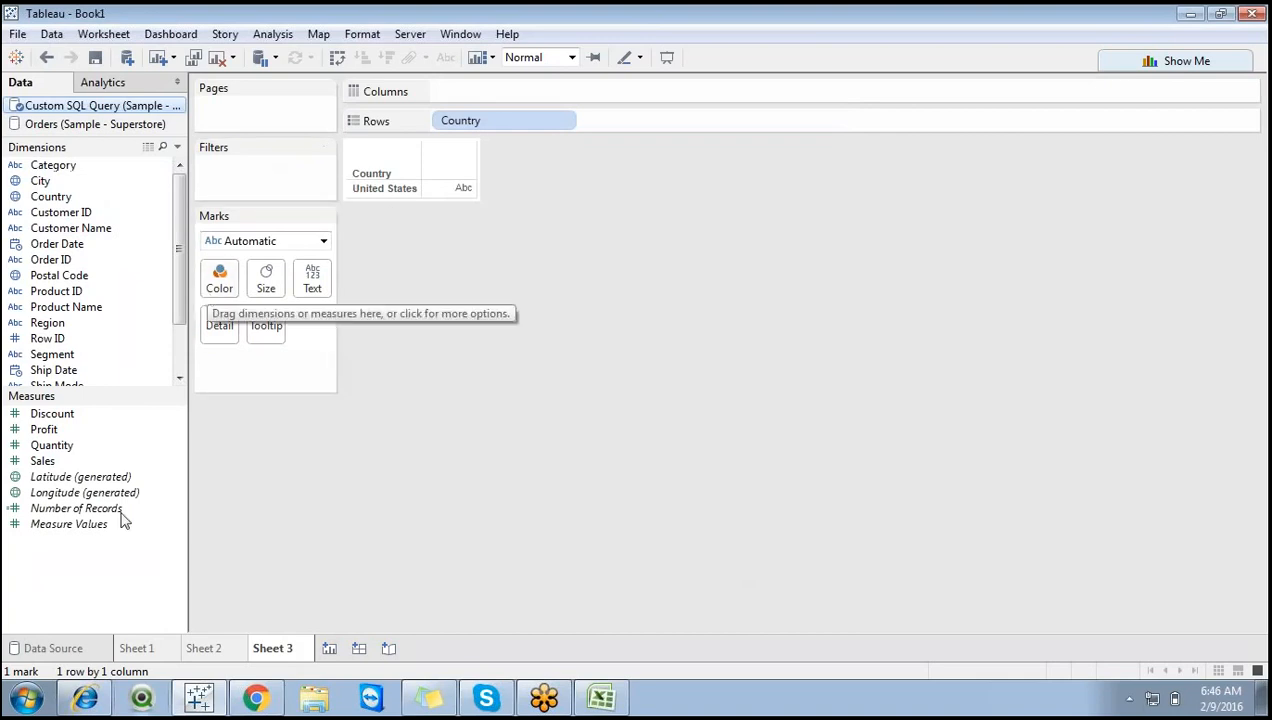
click(78, 662)
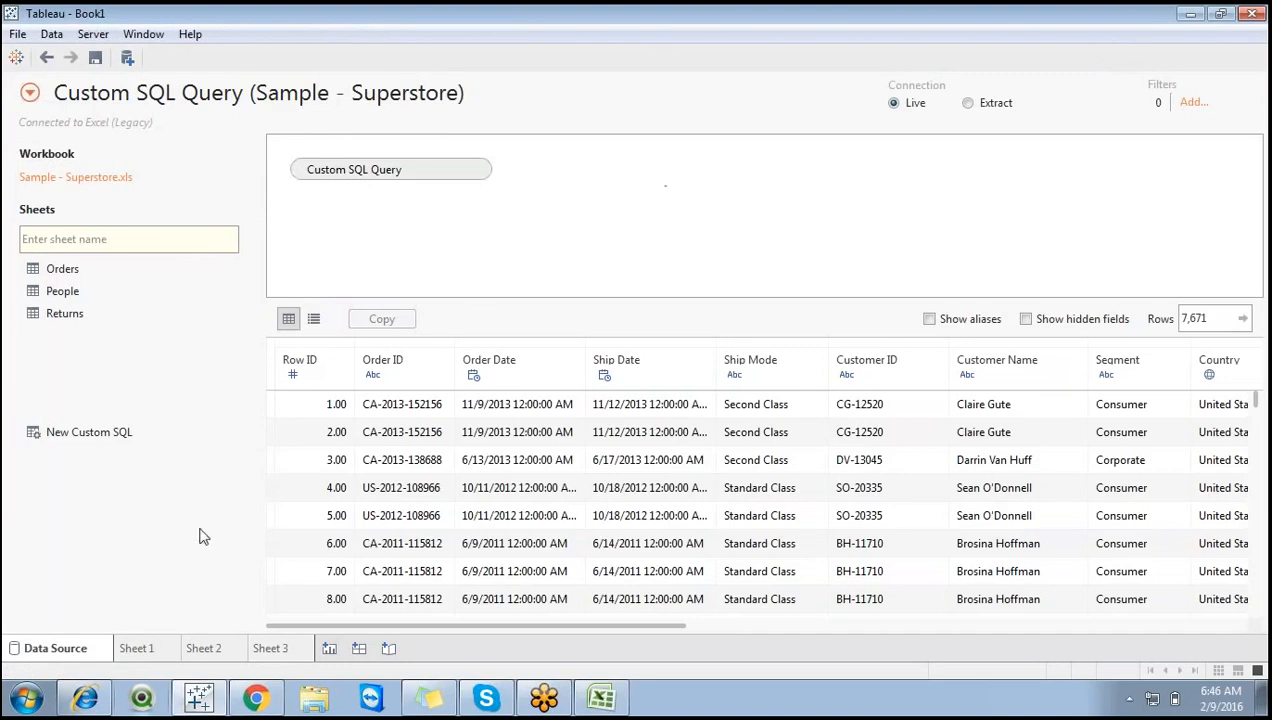
click(1193, 102)
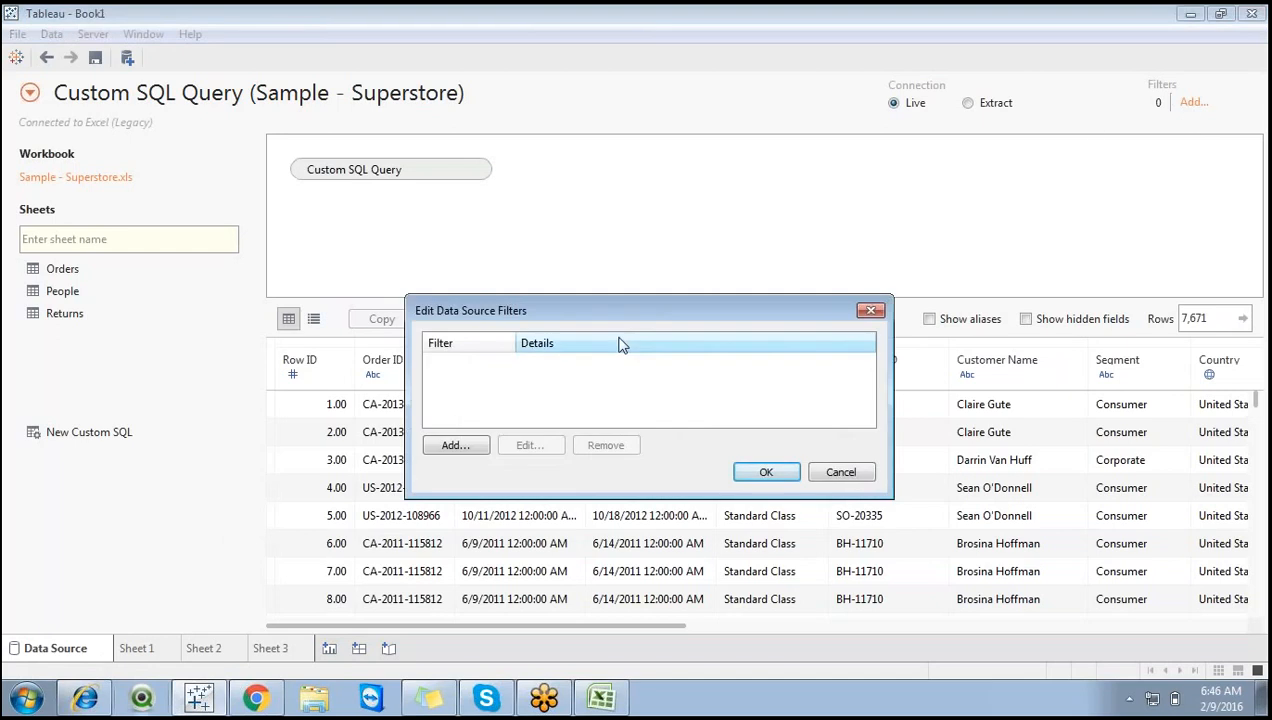
click(468, 442)
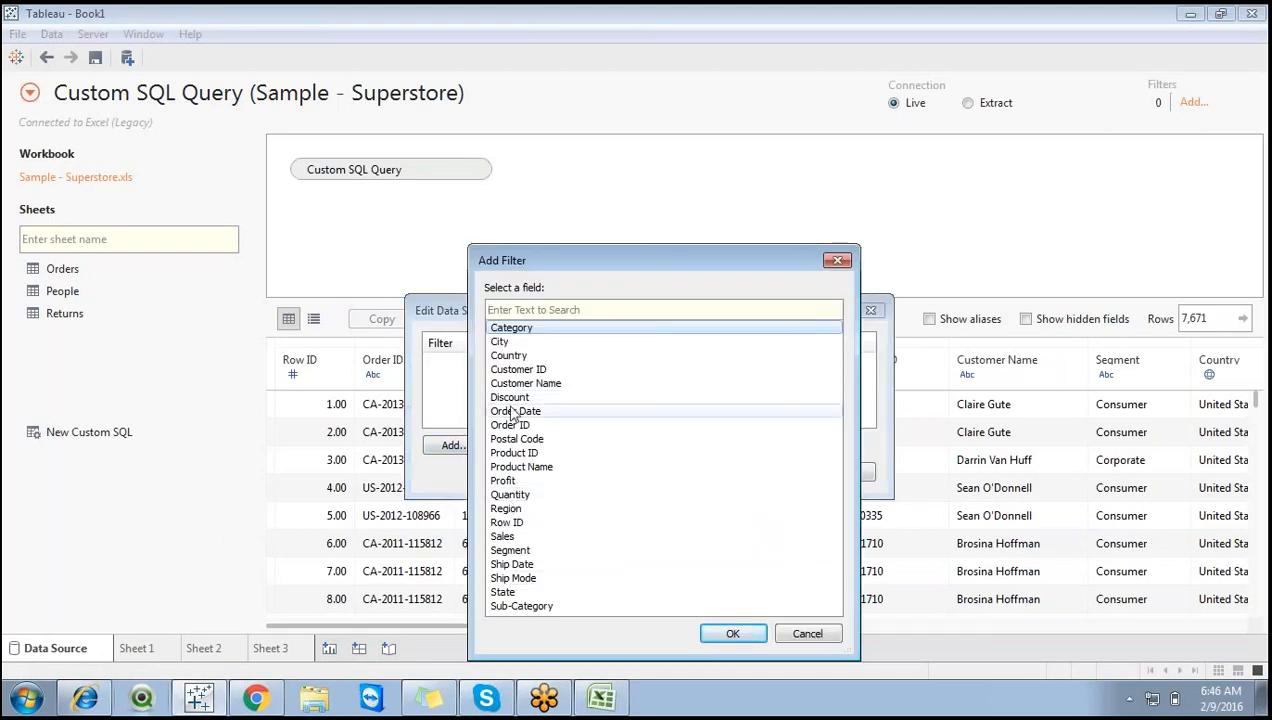
double_click(512, 356)
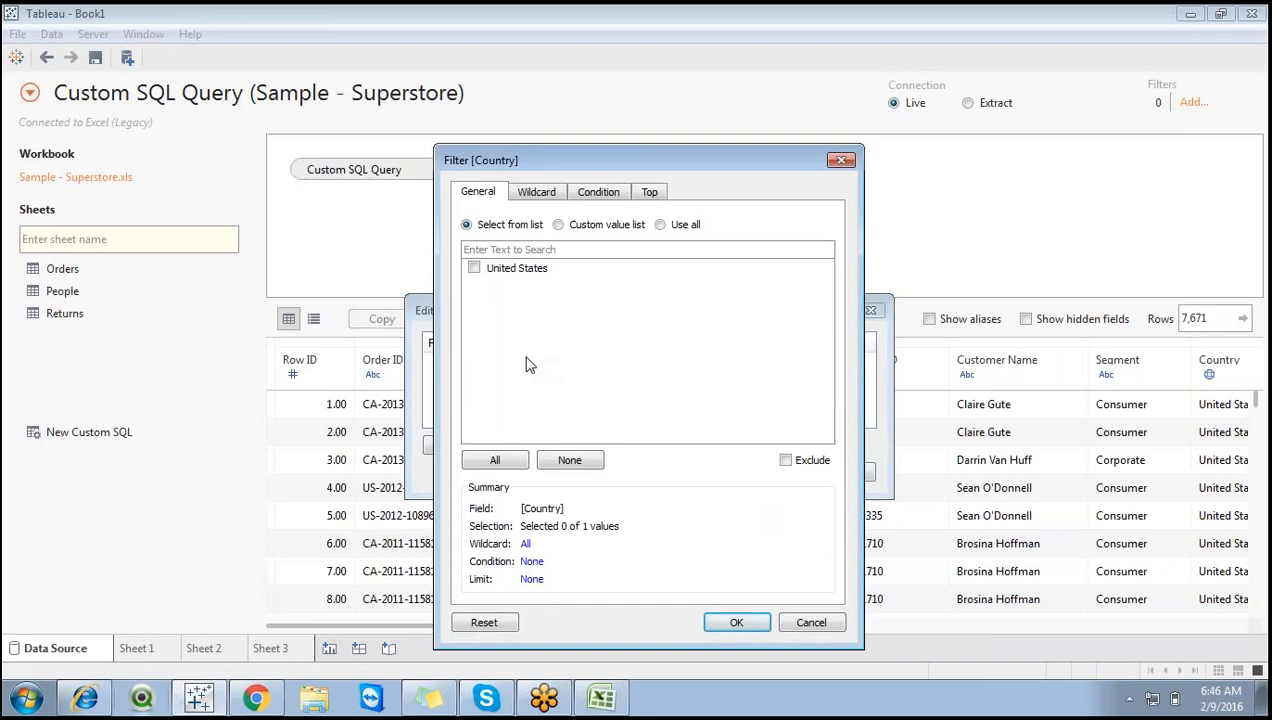
click(475, 268)
click(803, 628)
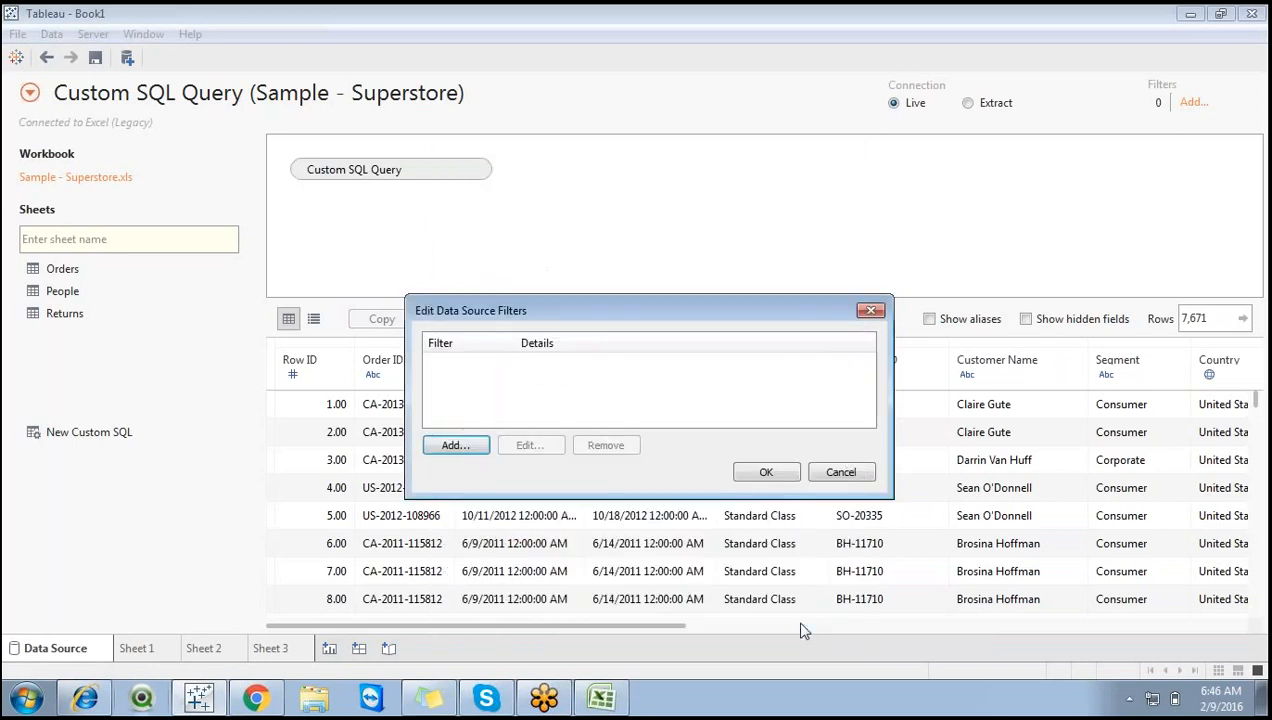
click(841, 472)
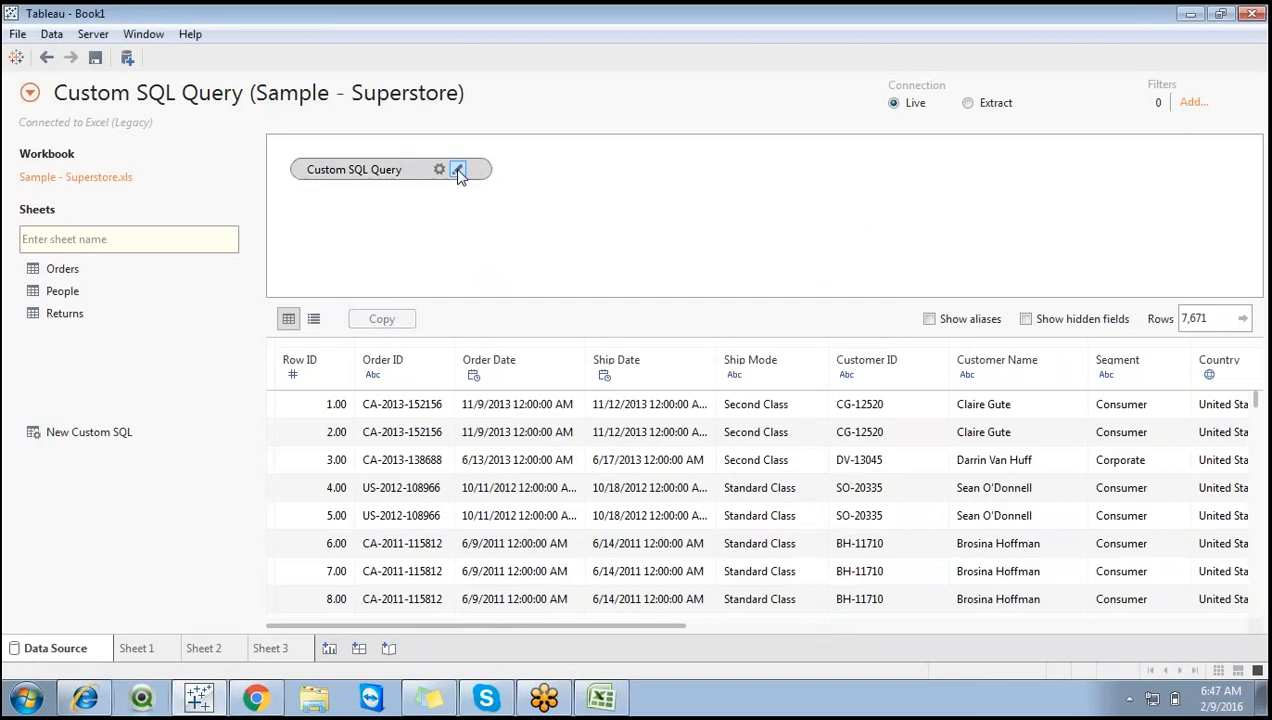
Edit the custom SQL condition to WHERE [Region]='Central' and check the Region rows on Sheet 2.
click(457, 170)
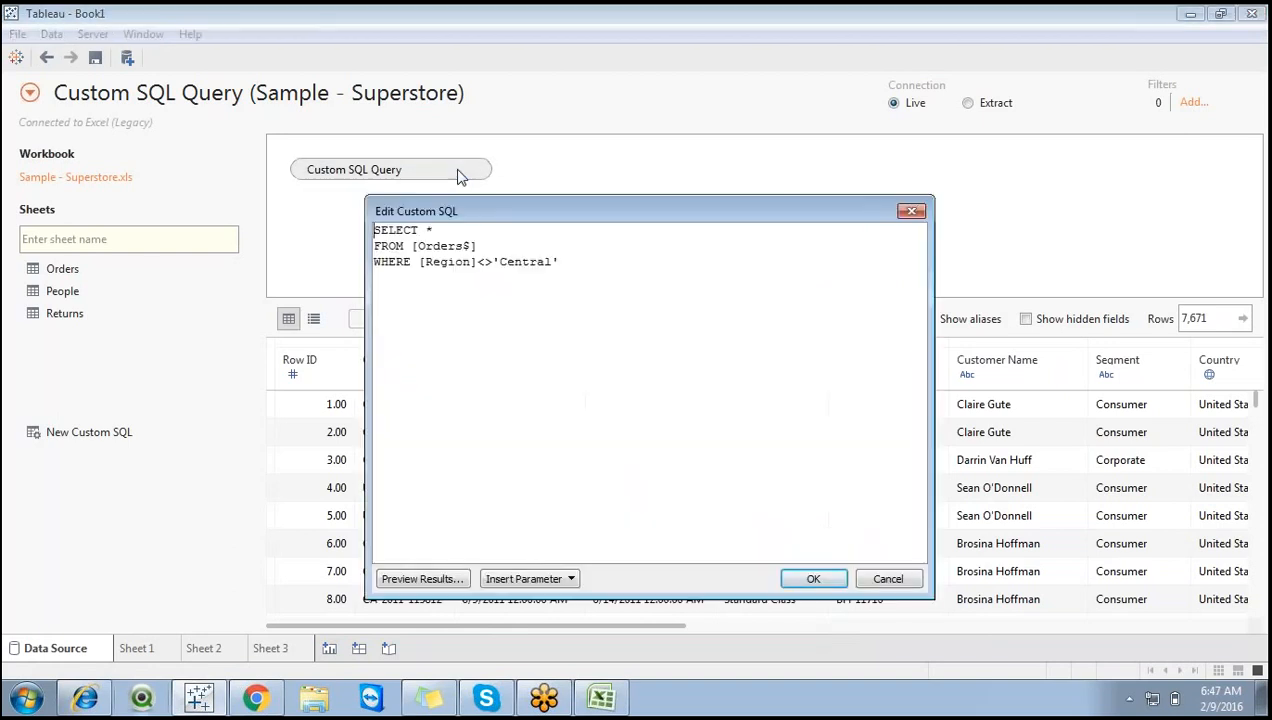
click(495, 261)
key(BackSpace)
key(BackSpace)
text(=)
click(812, 579)
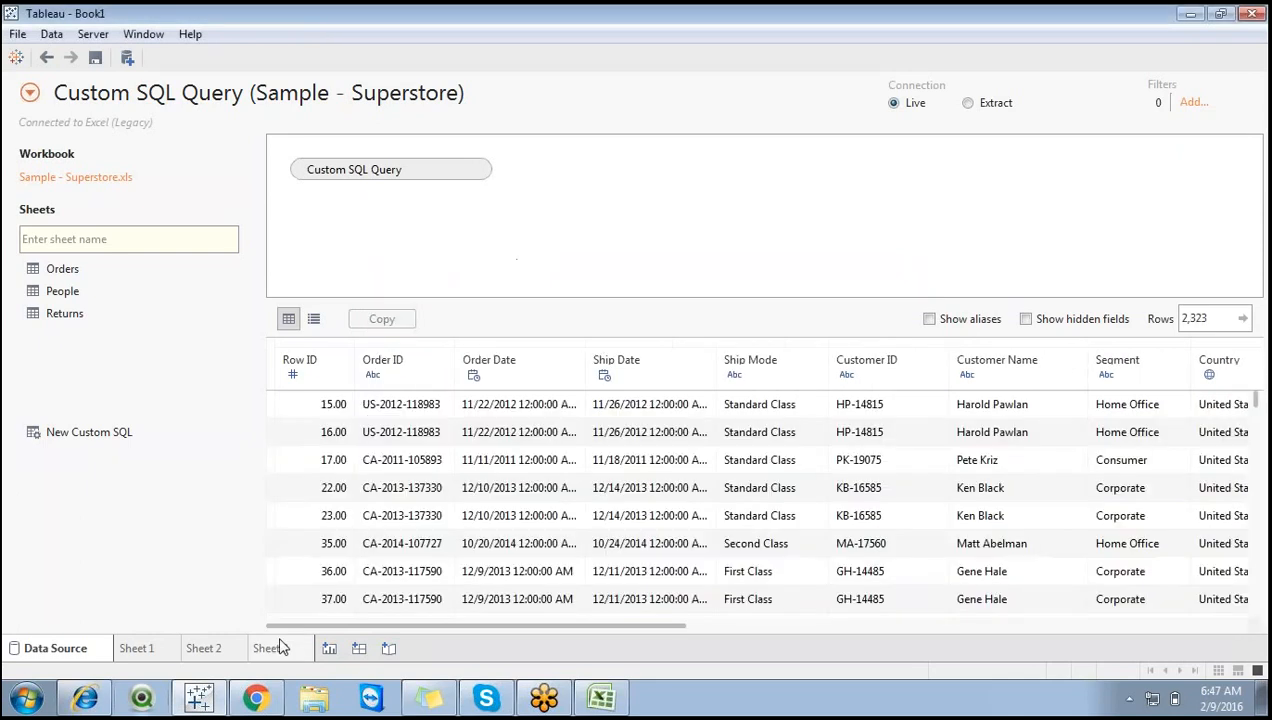
click(280, 648)
click(215, 648)
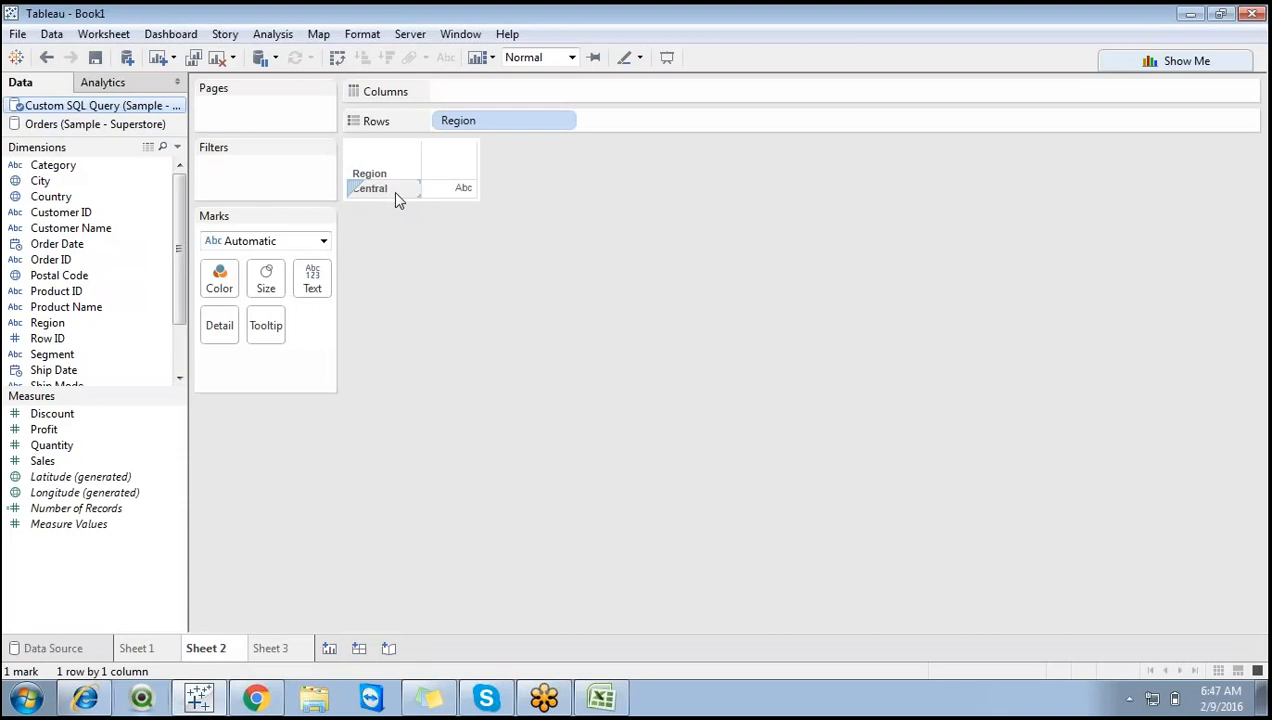
drag(403, 200, 403, 209)
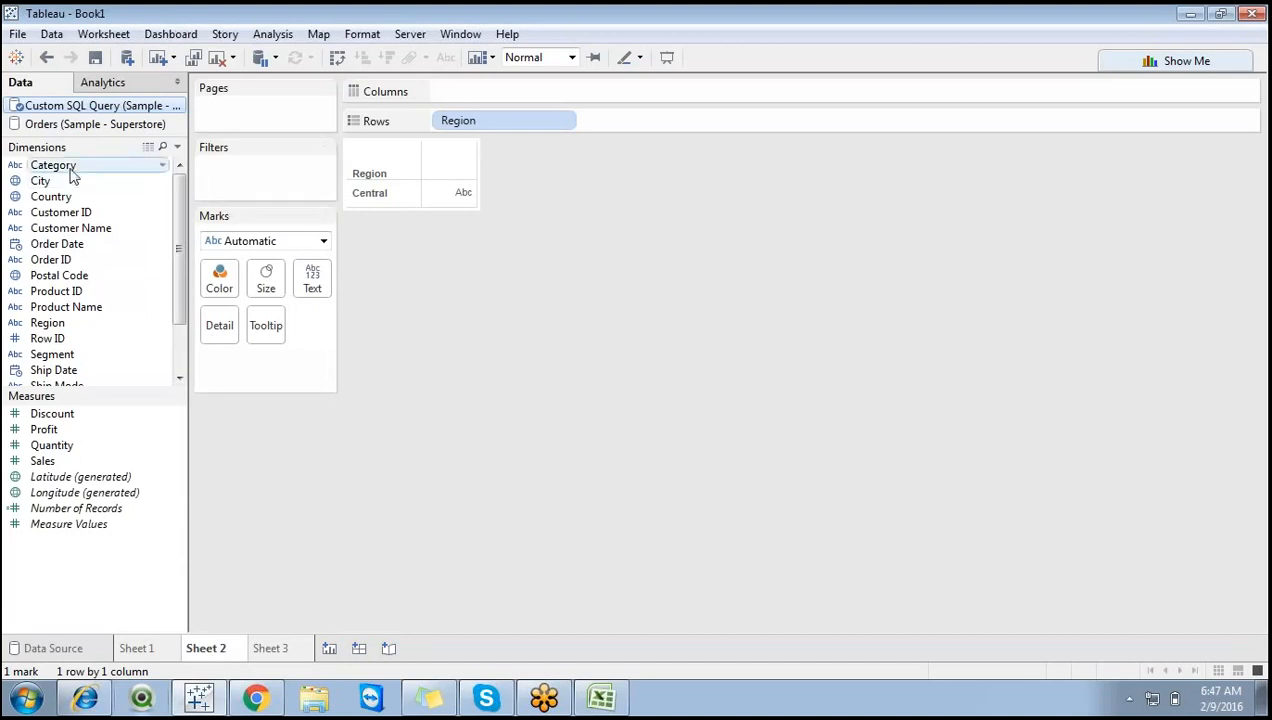
drag(71, 169, 264, 151)
drag(73, 160, 260, 174)
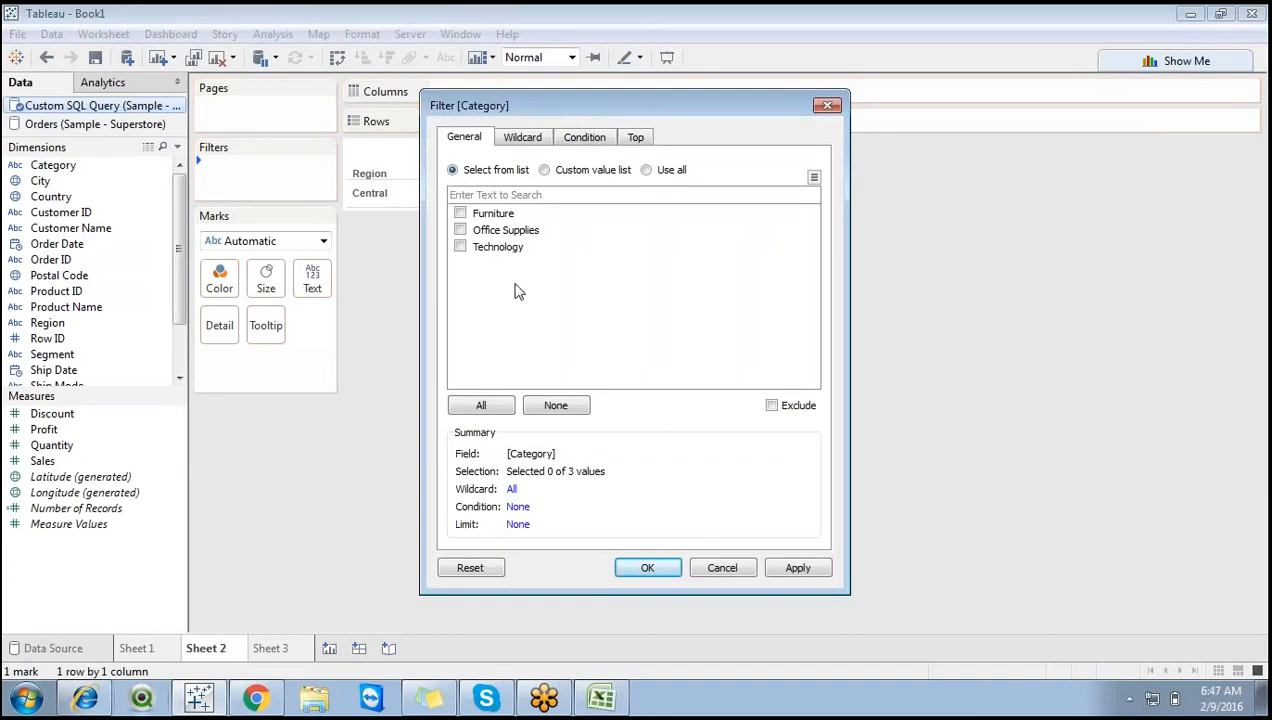
click(731, 568)
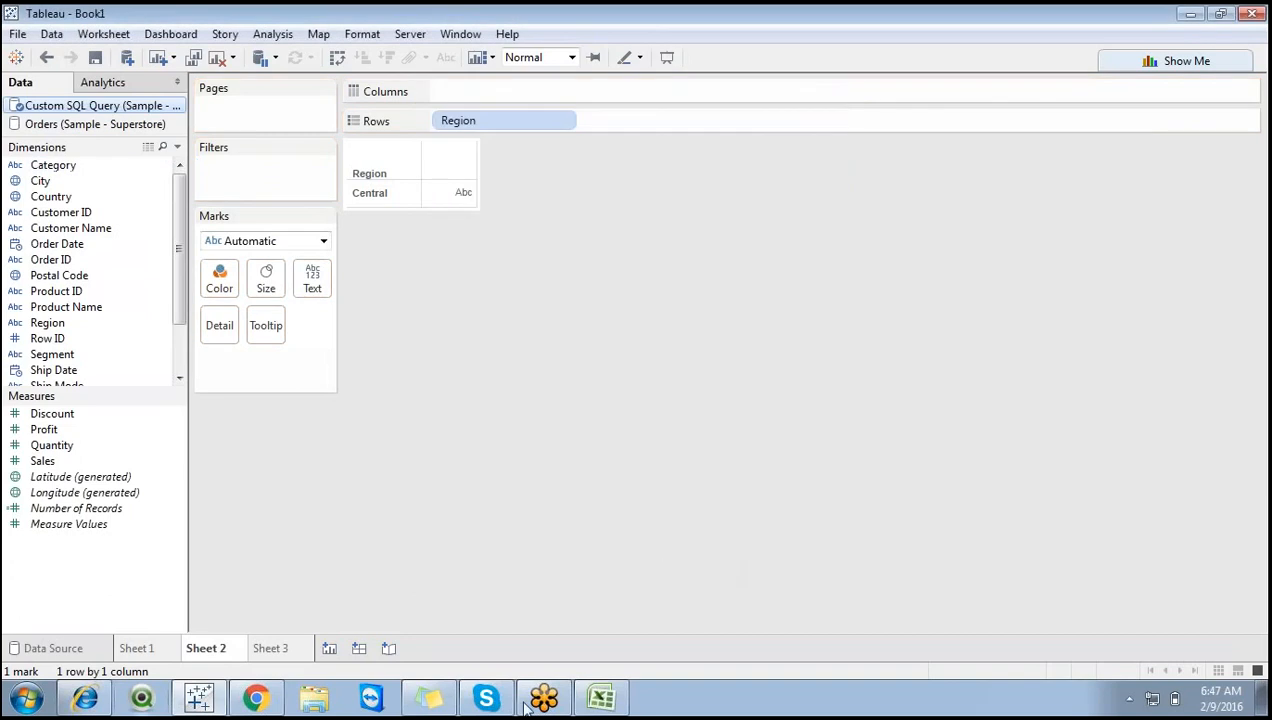
Switch to Excel and review the Data Source Filter entry, its Legacy connection note, the next filter types and the country list.
click(605, 700)
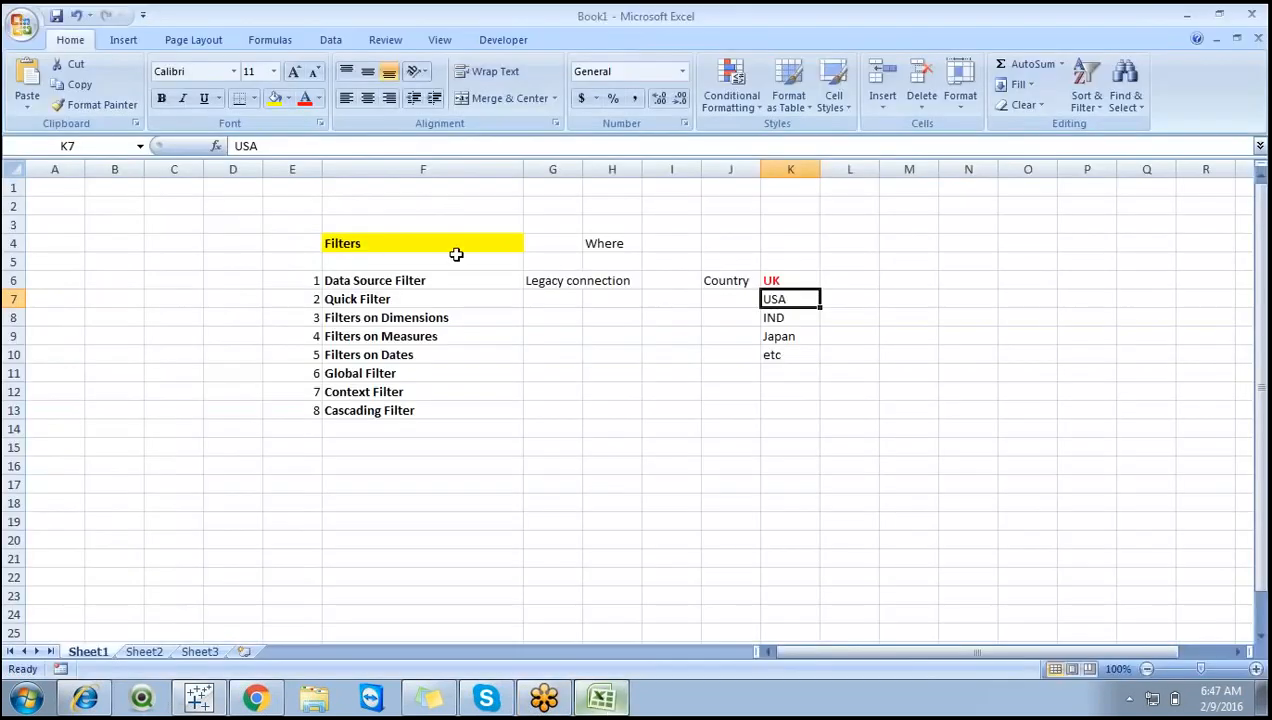
click(422, 281)
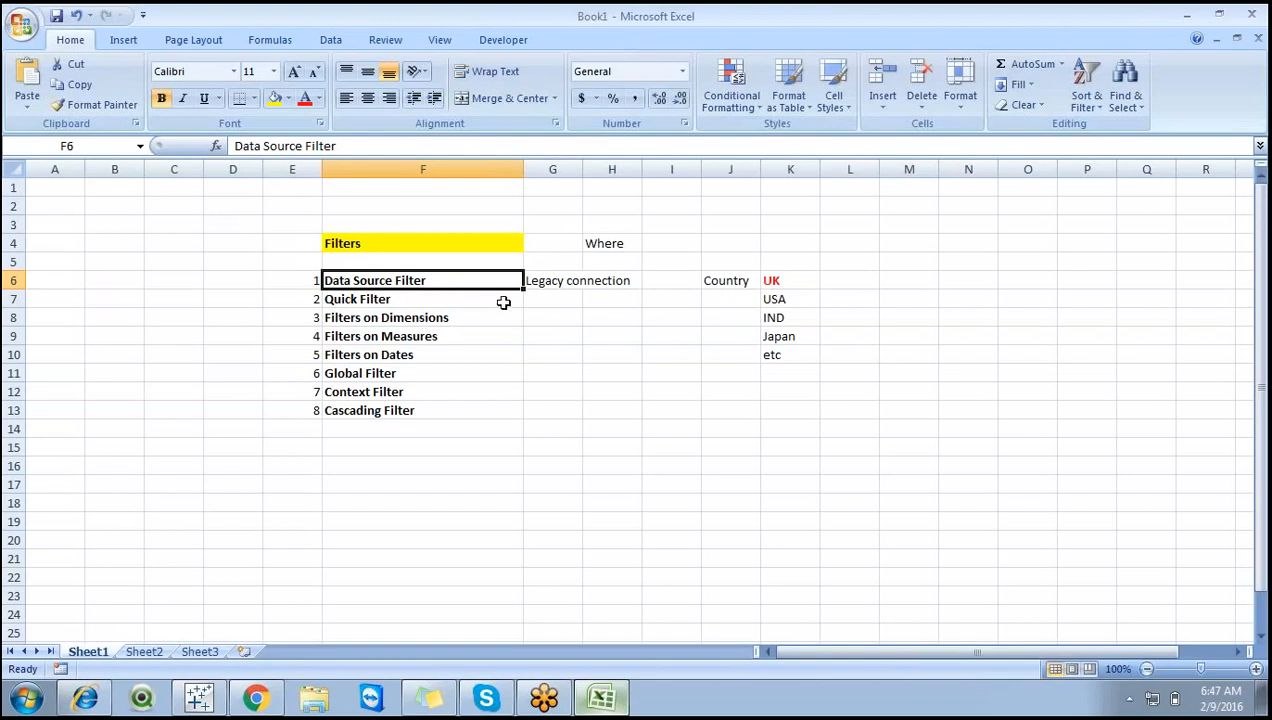
click(598, 285)
click(548, 284)
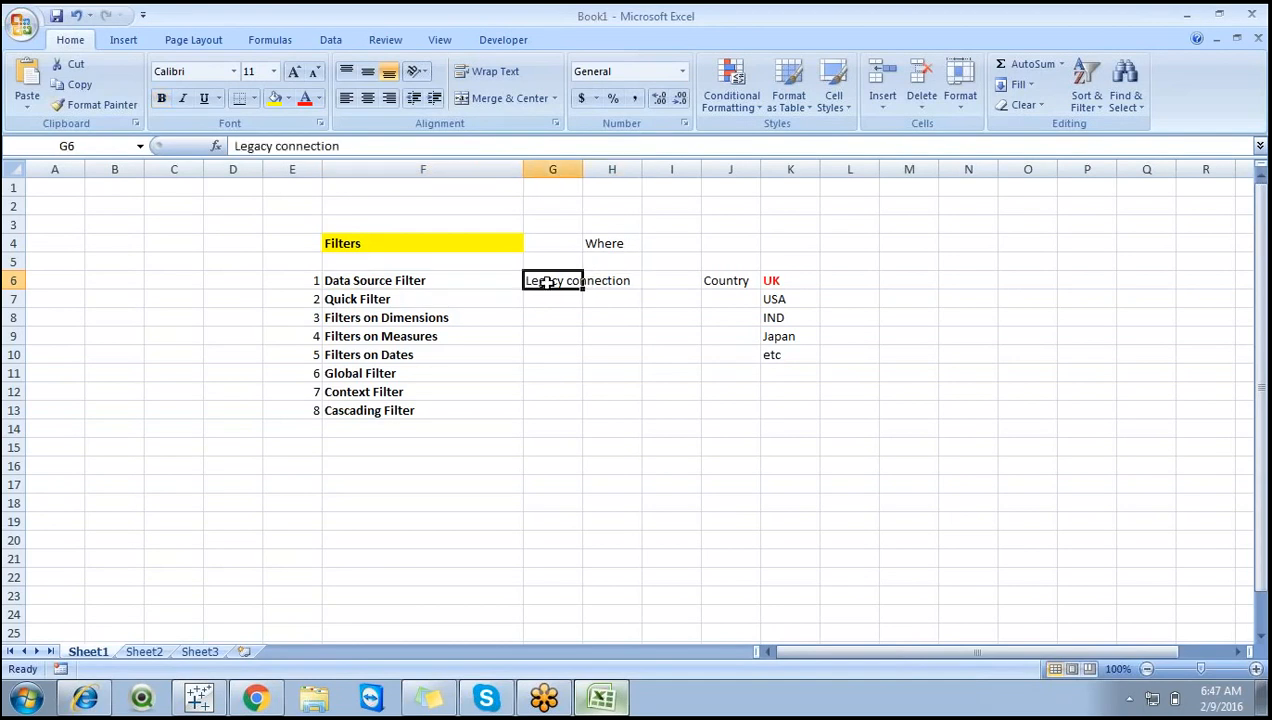
key(shift+Right)
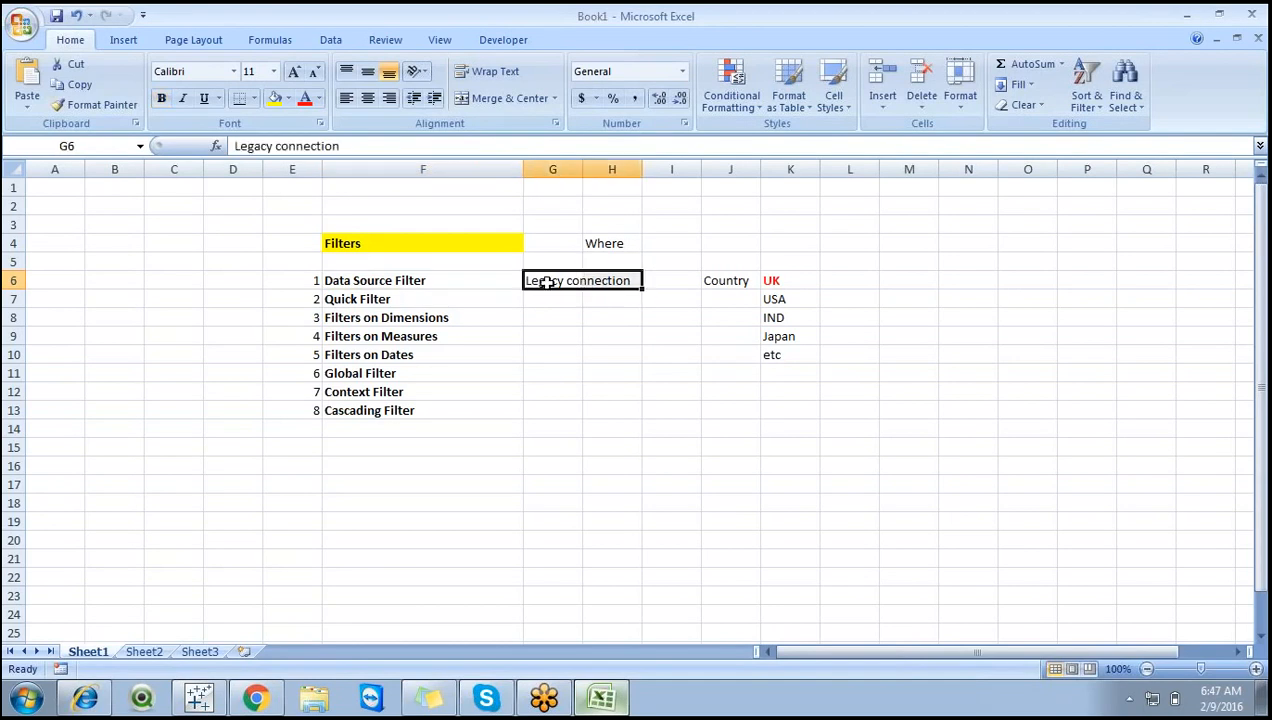
click(432, 299)
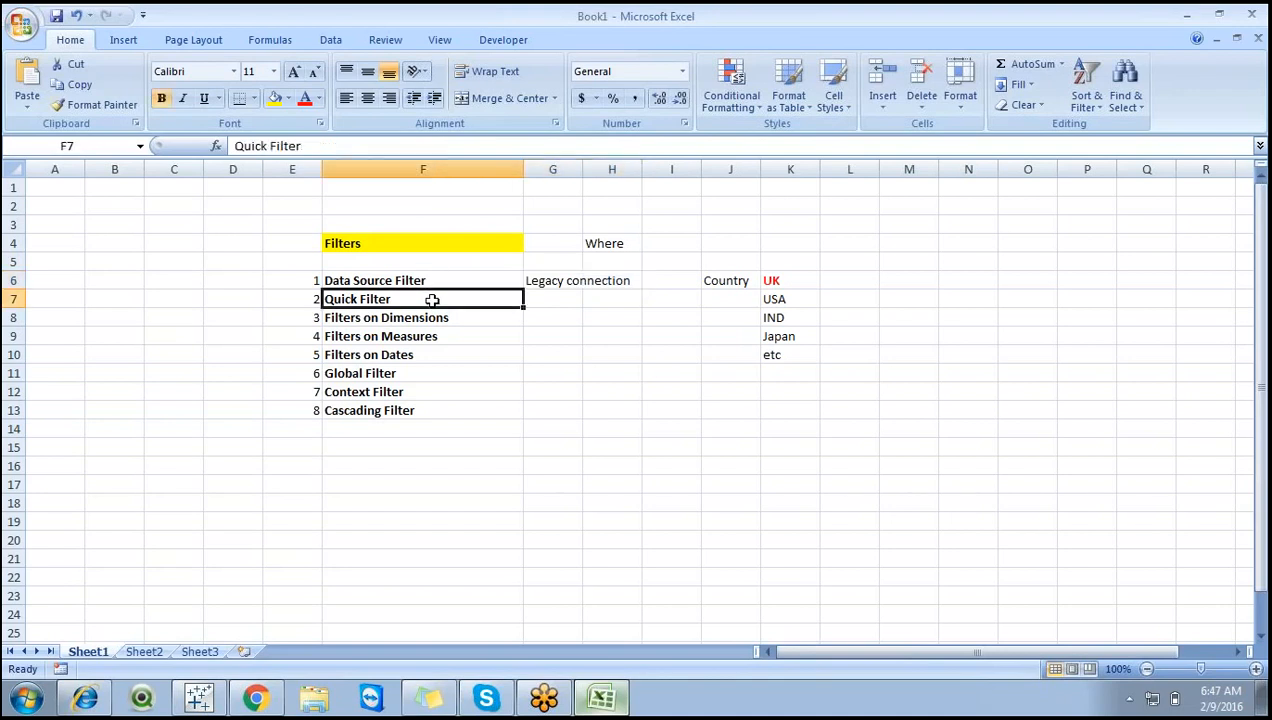
click(431, 317)
mouse_move(437, 358)
mouse_down()
mouse_move(432, 341)
mouse_move(434, 355)
mouse_up()
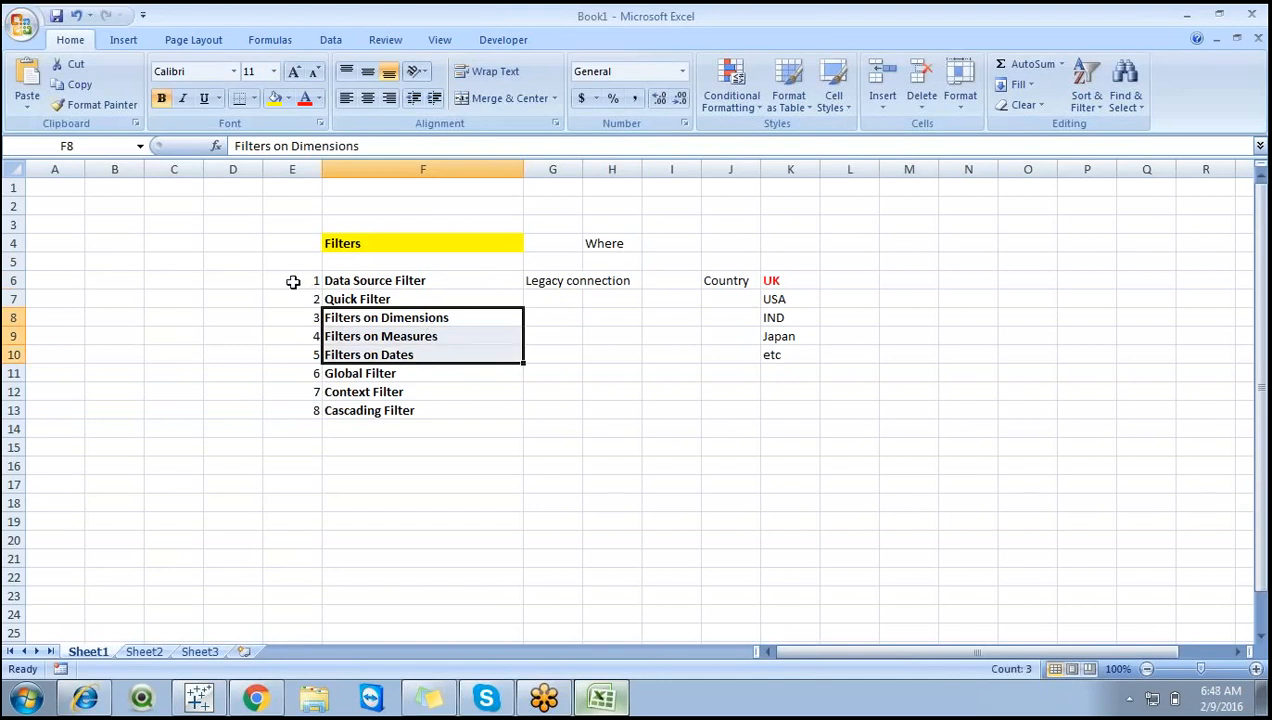
click(771, 280)
shift+click(789, 354)
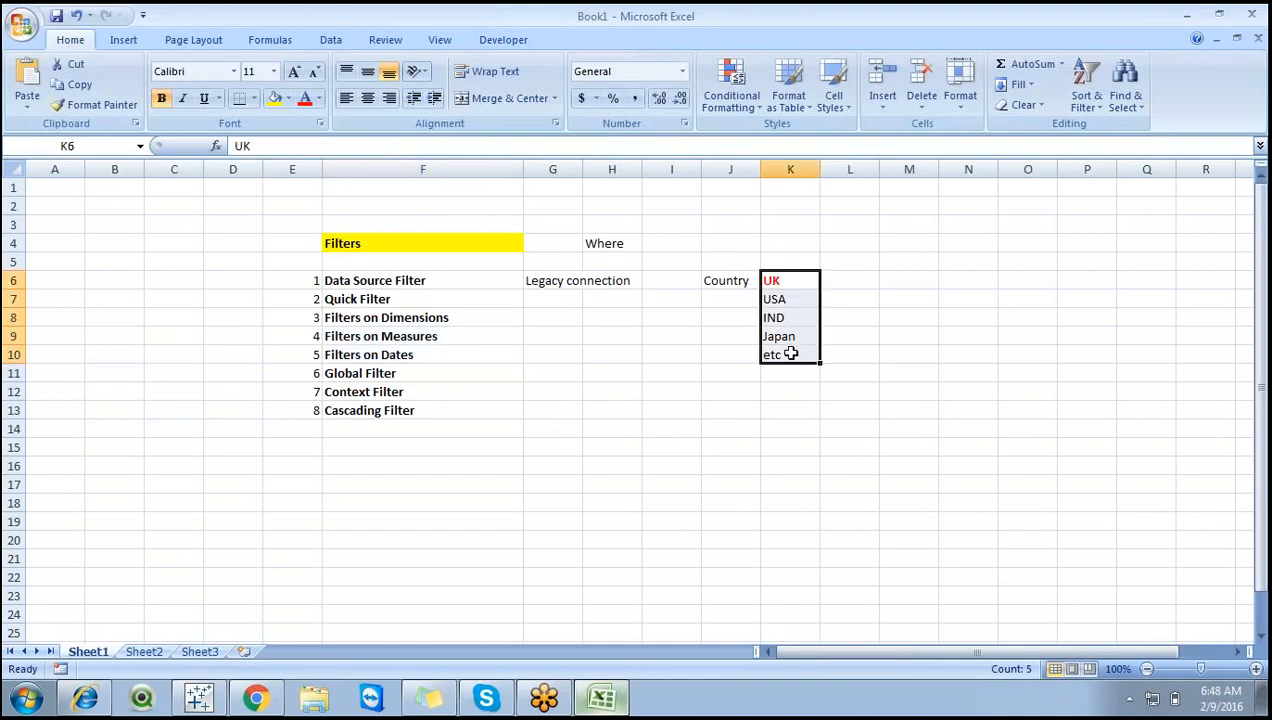
drag(779, 298, 787, 347)
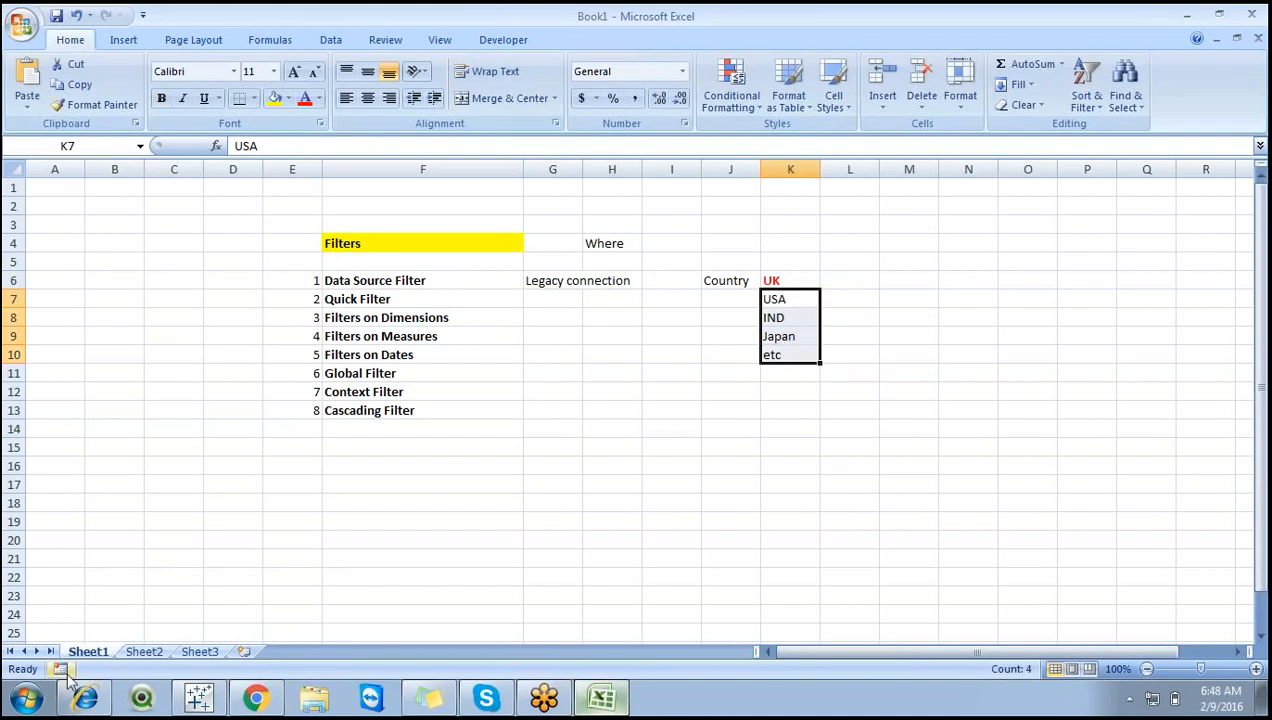
Switch back to Tableau and remove the Region field from the rows of Sheet 2.
click(201, 682)
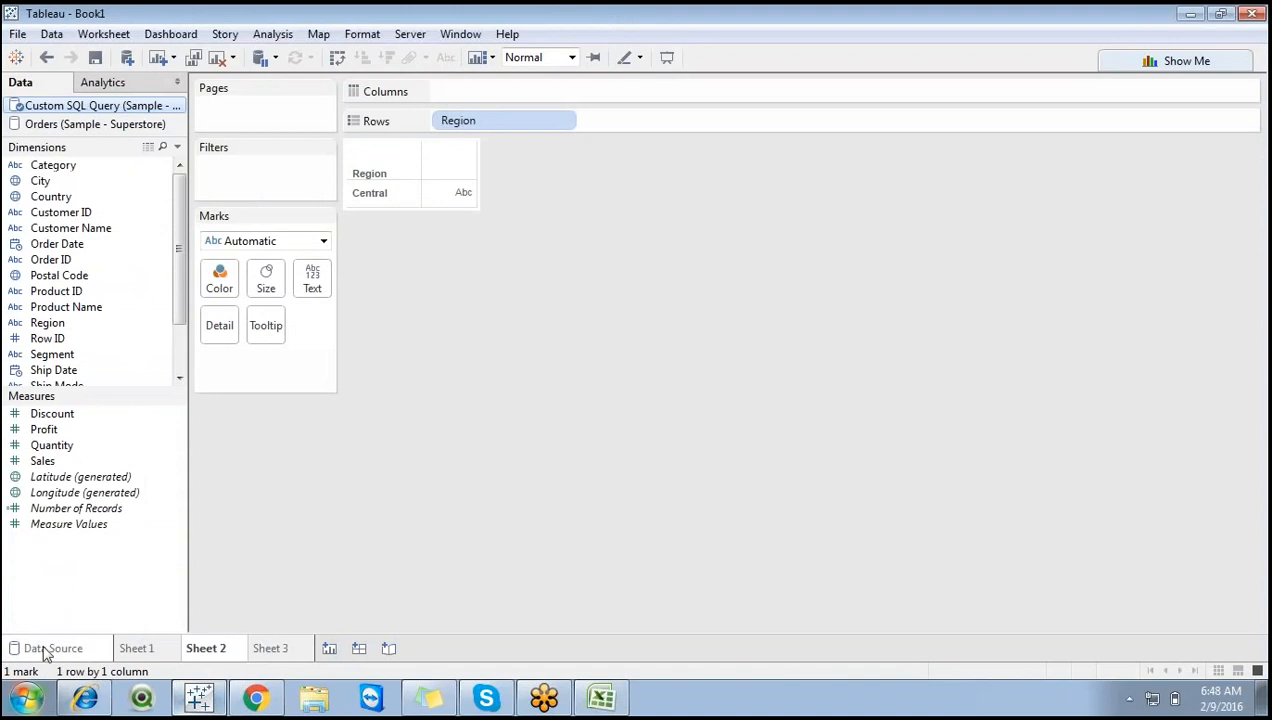
click(47, 648)
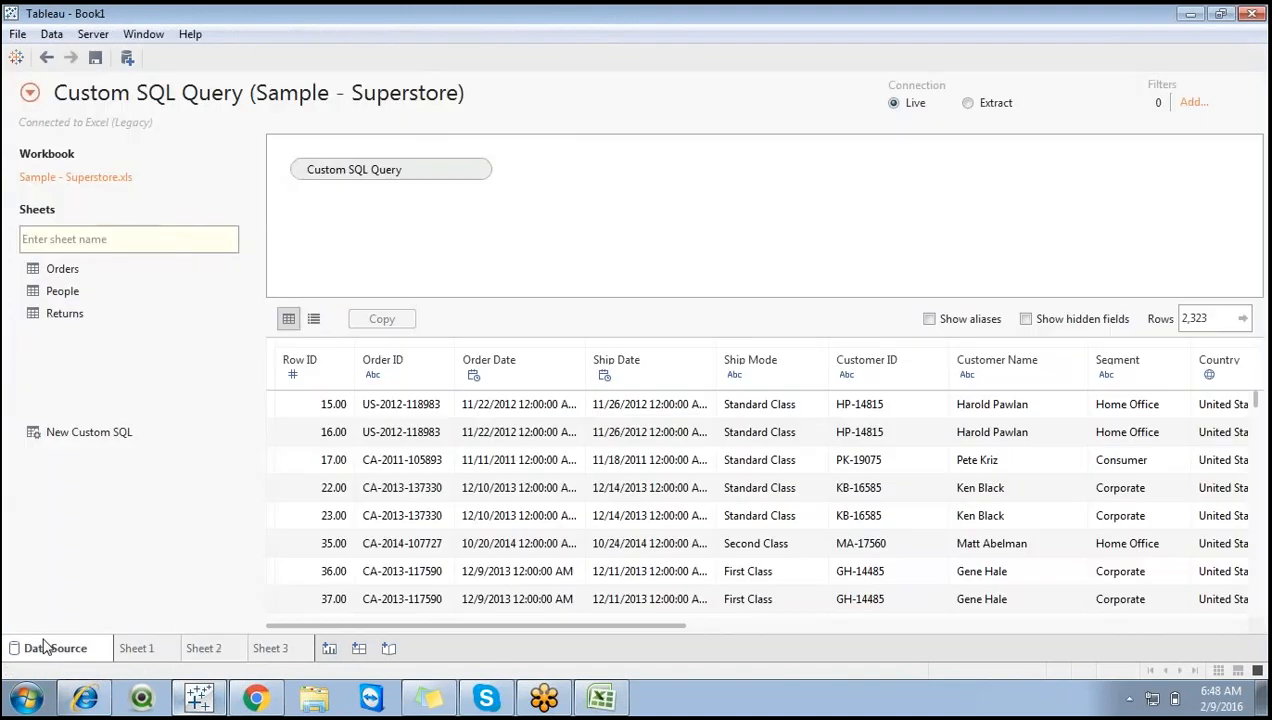
click(152, 647)
click(214, 650)
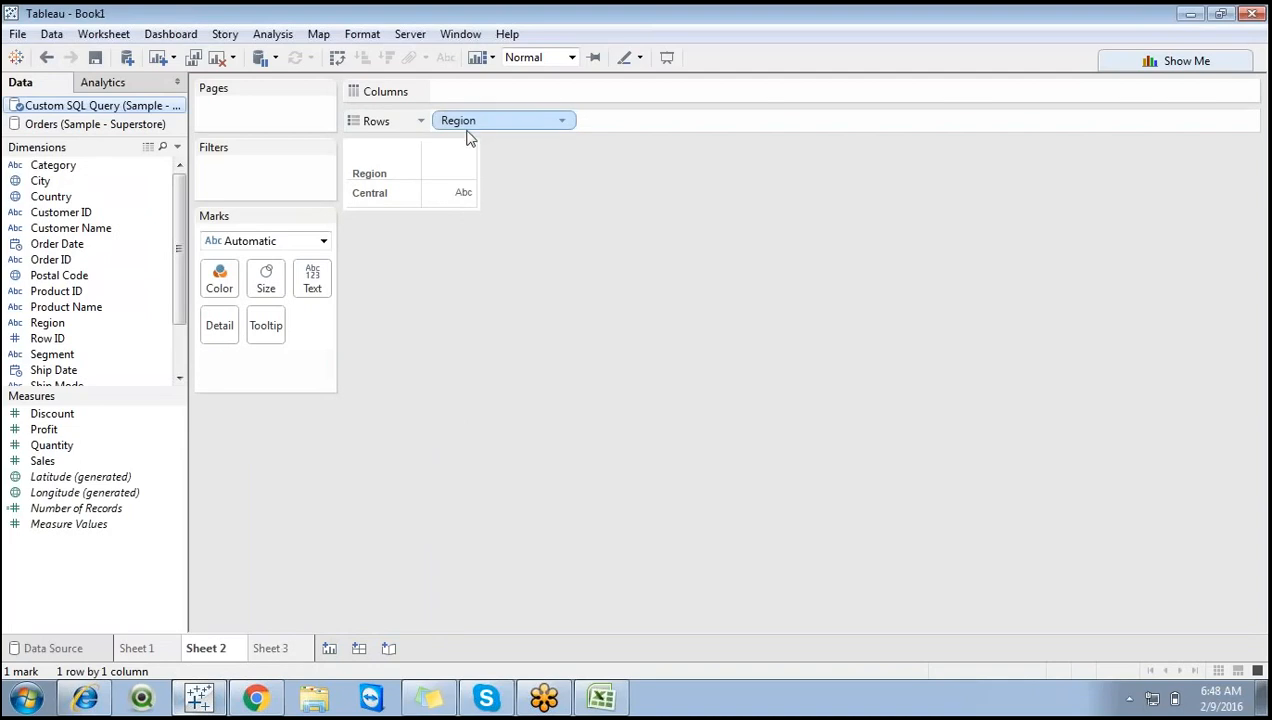
drag(480, 140, 406, 346)
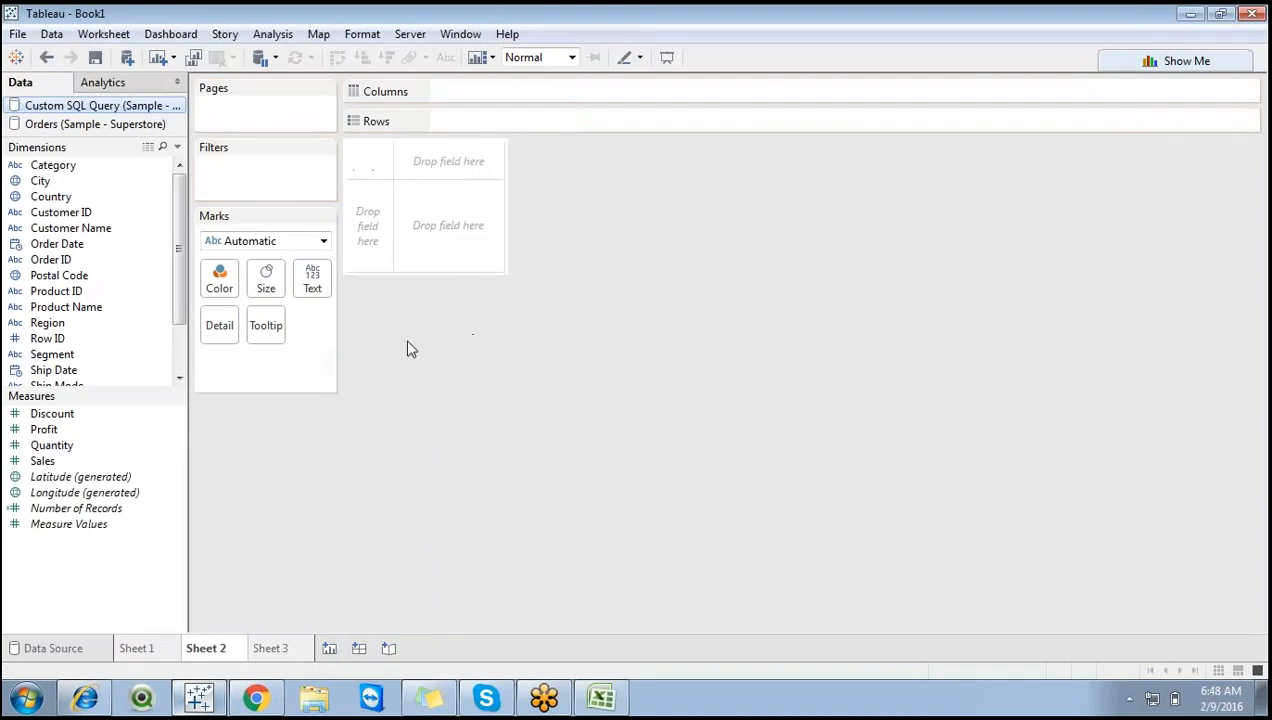
Close the Orders (Sample - Superstore) data source and return to the data source page.
right_click(130, 108)
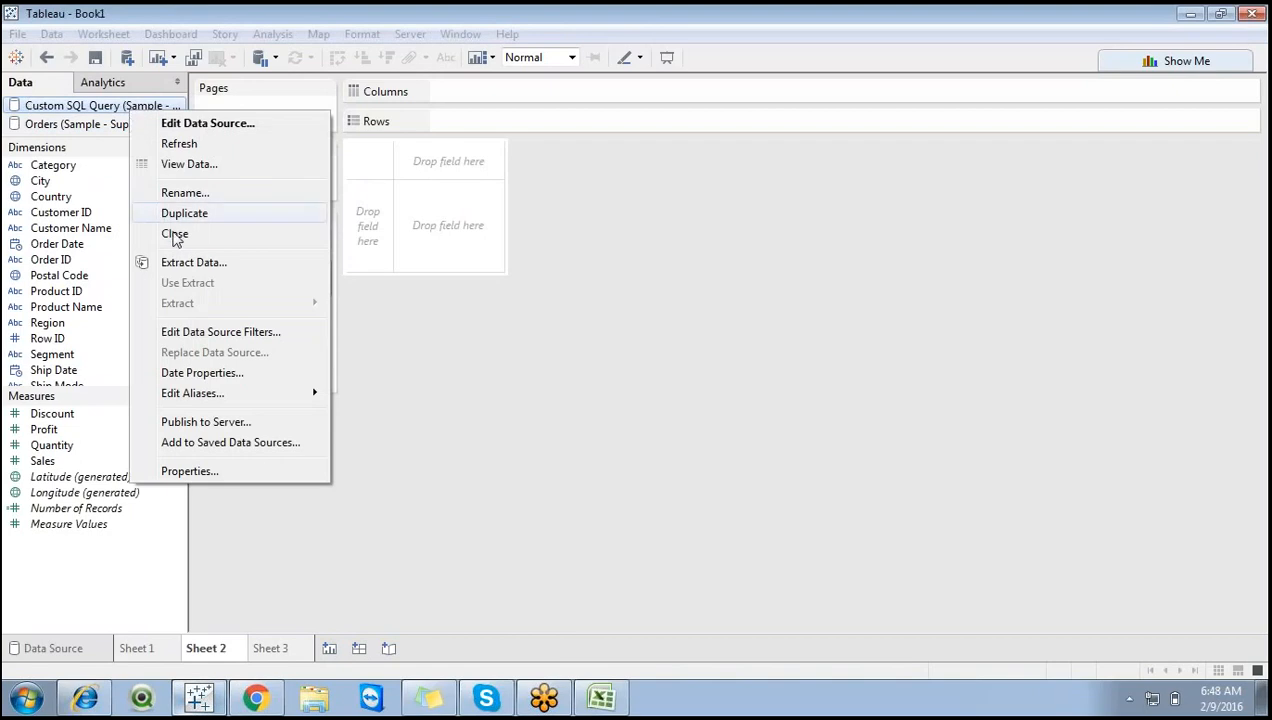
click(419, 308)
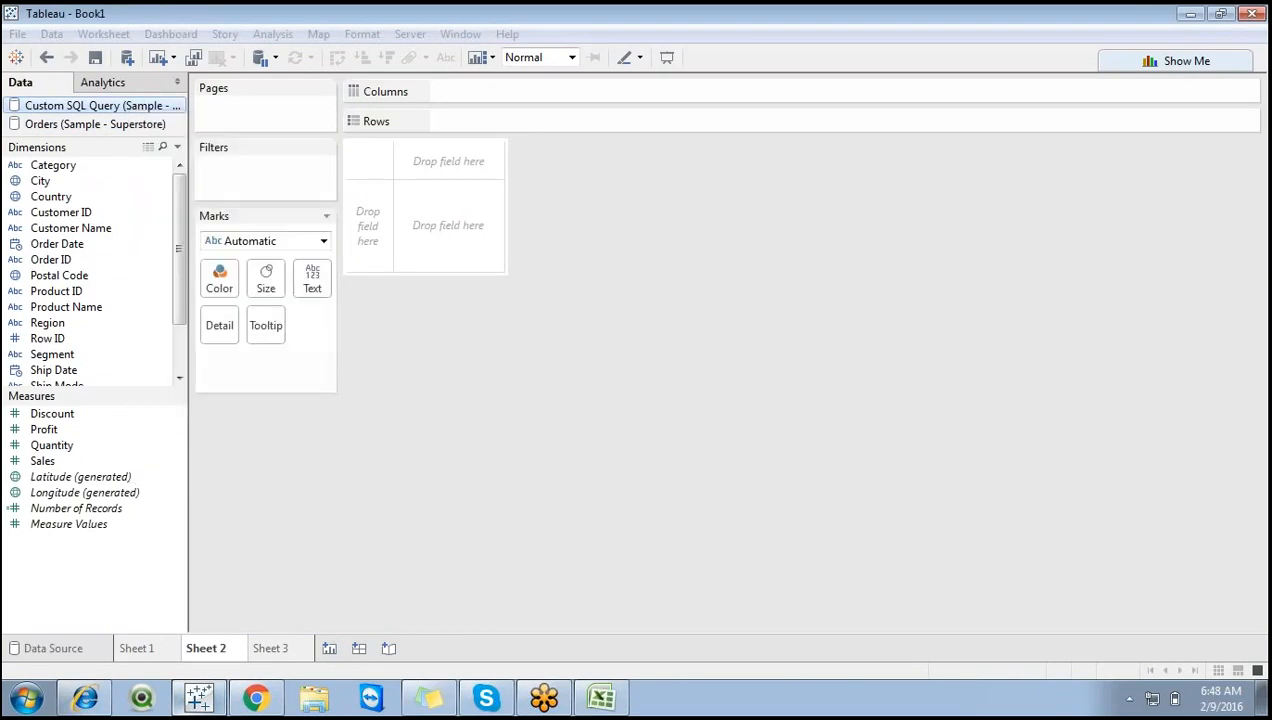
click(104, 127)
right_click(103, 125)
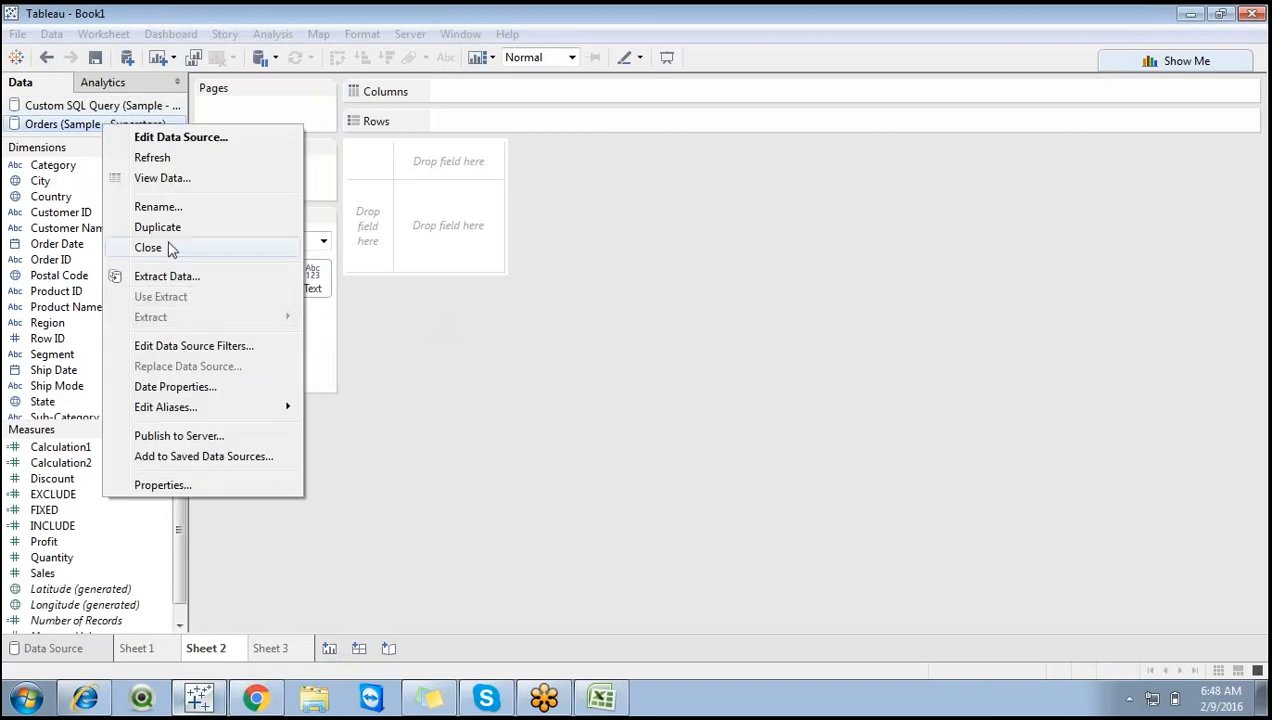
click(148, 247)
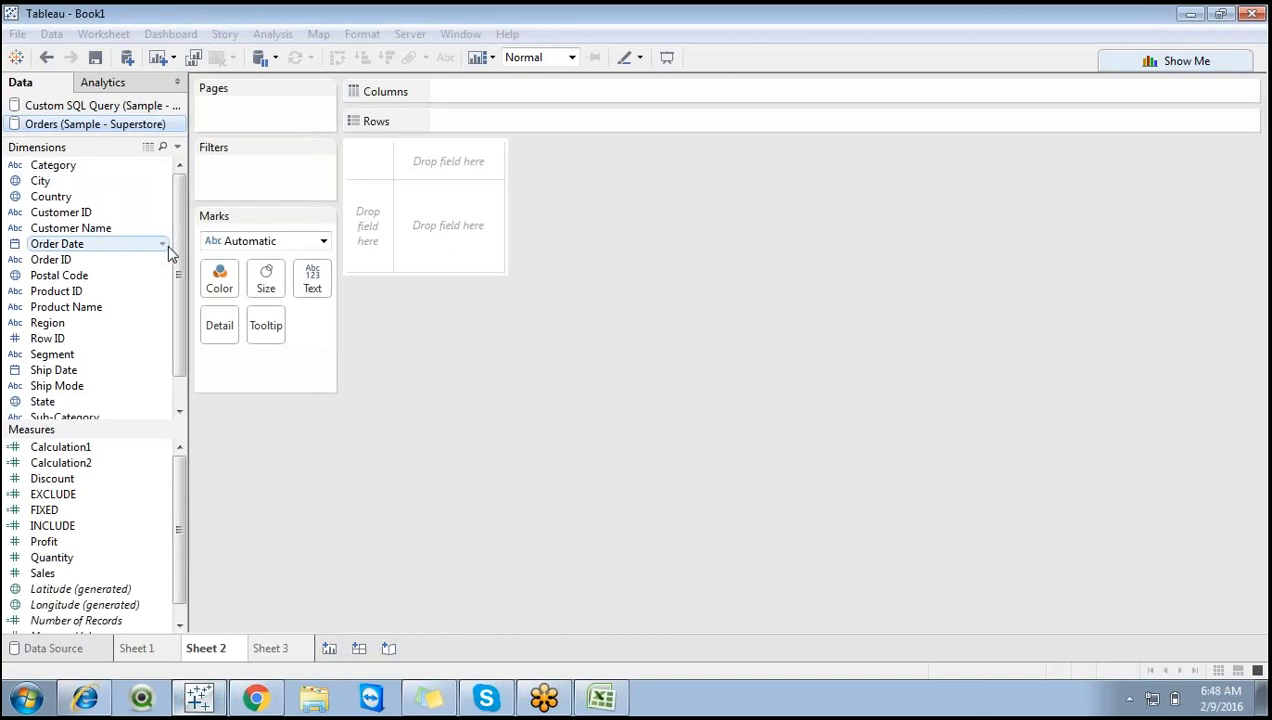
click(68, 652)
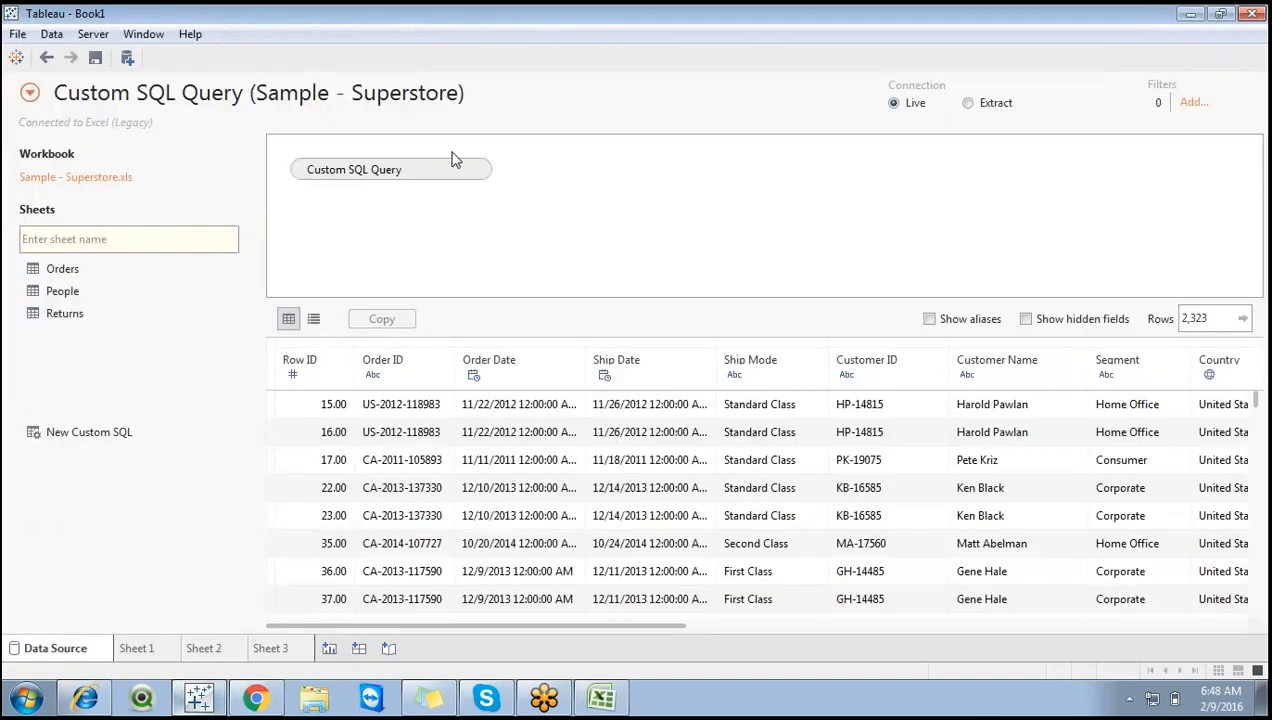
Edit the custom SQL query to remove the WHERE condition on Region, leaving SELECT * FROM [Orders$].
mouse_move(464, 169)
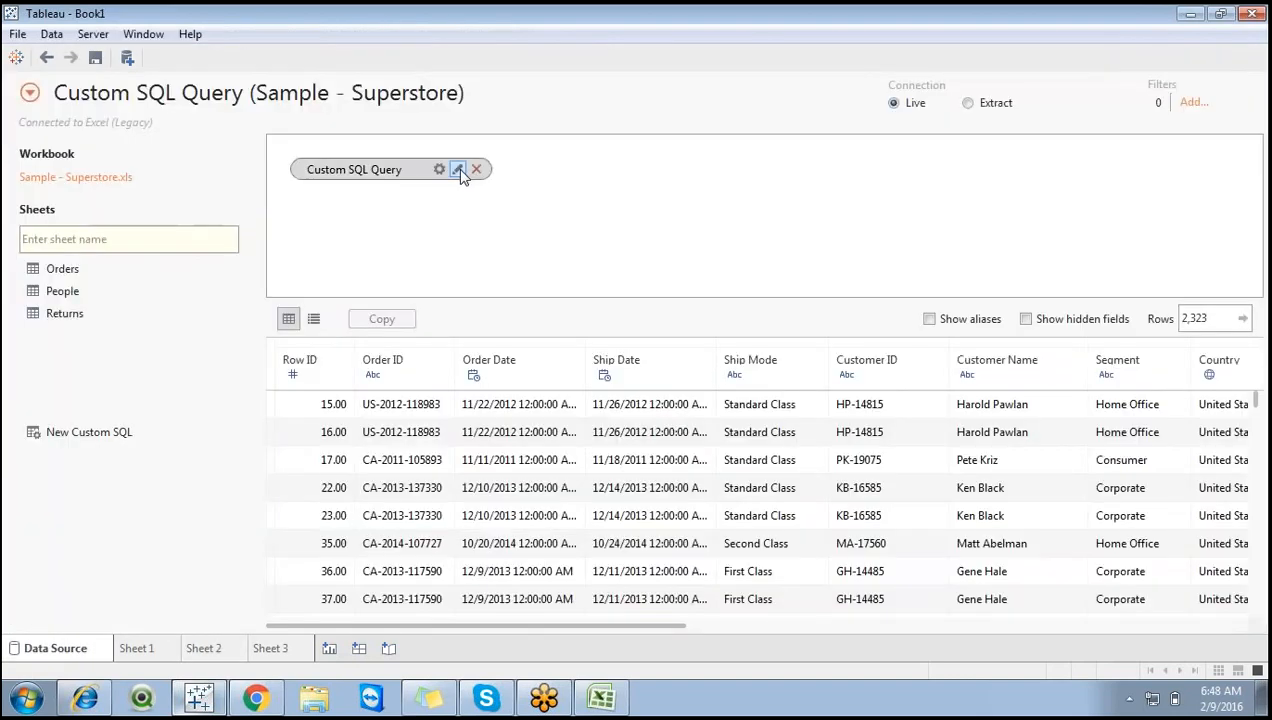
click(458, 170)
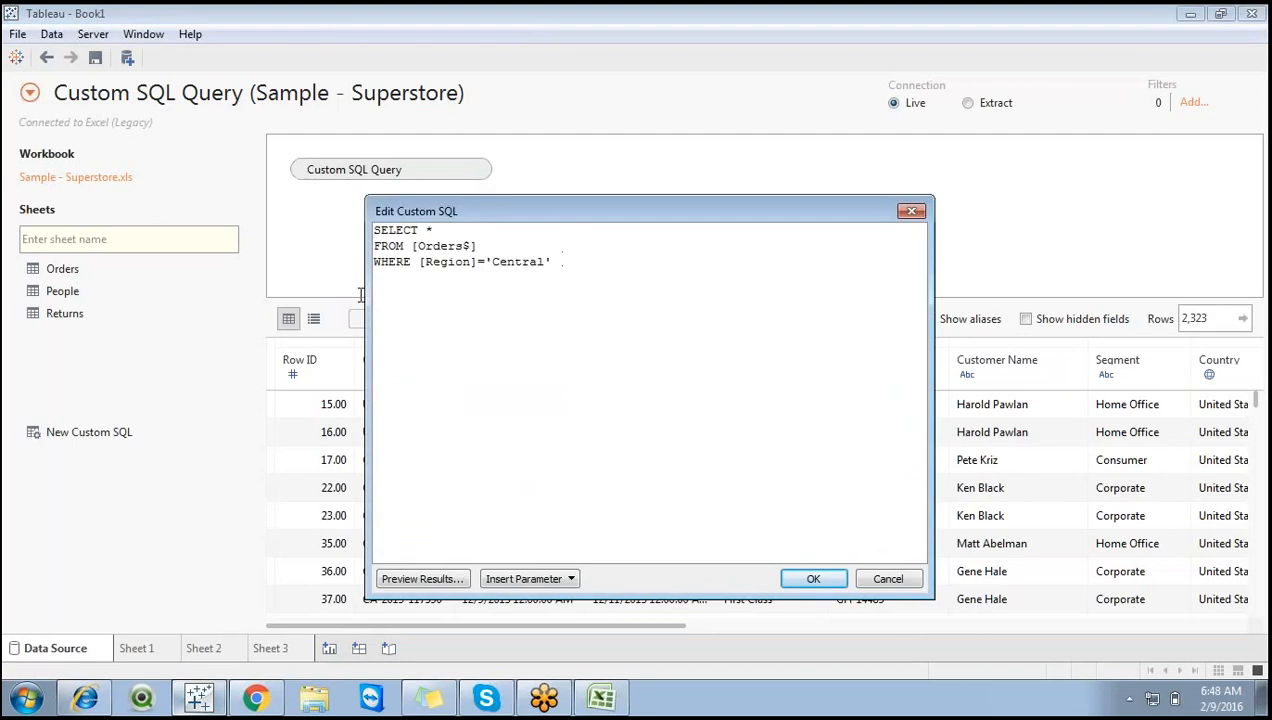
drag(361, 295, 347, 266)
key(Delete)
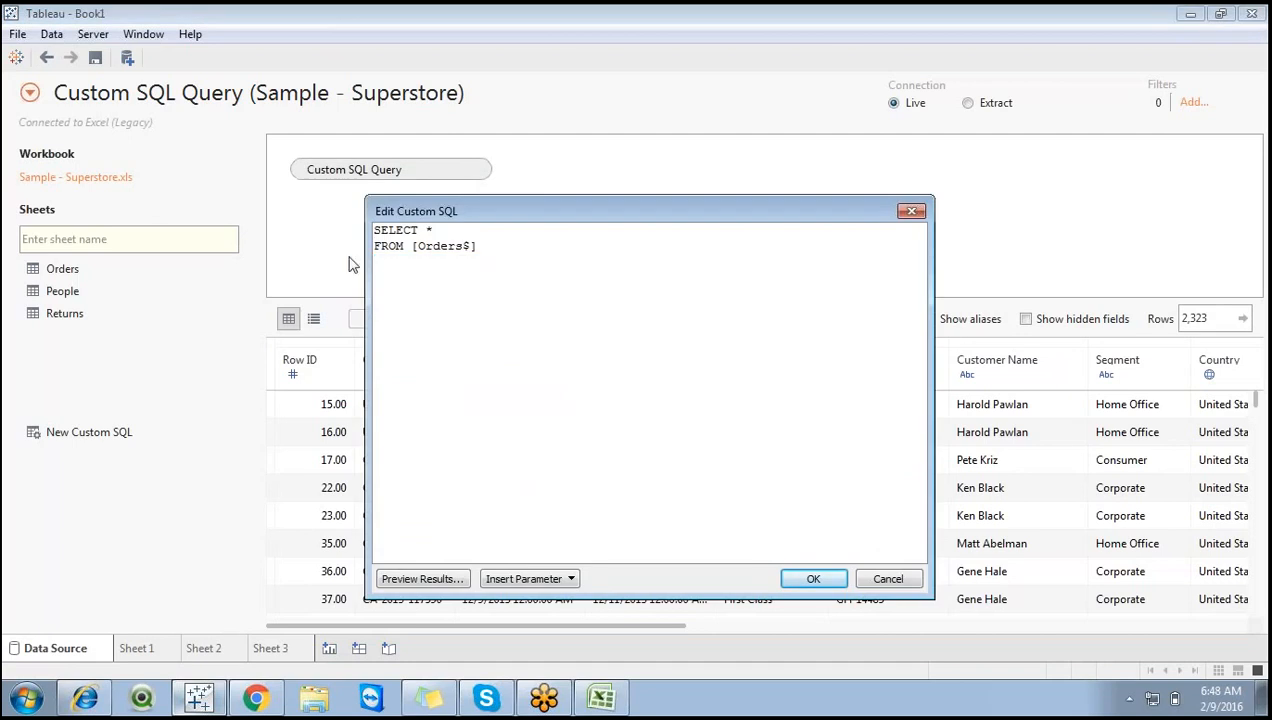
click(812, 579)
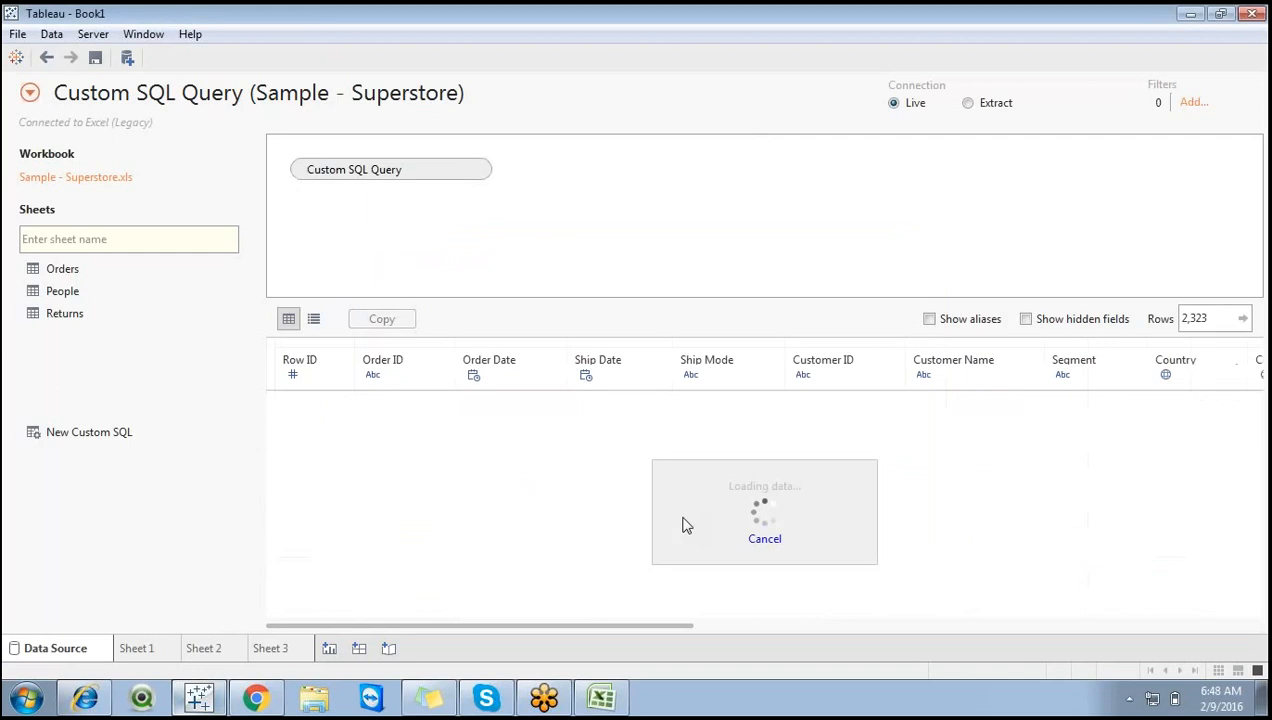
Place Region on the rows of Sheet 2 to check the listed regions, and remove it again.
click(215, 655)
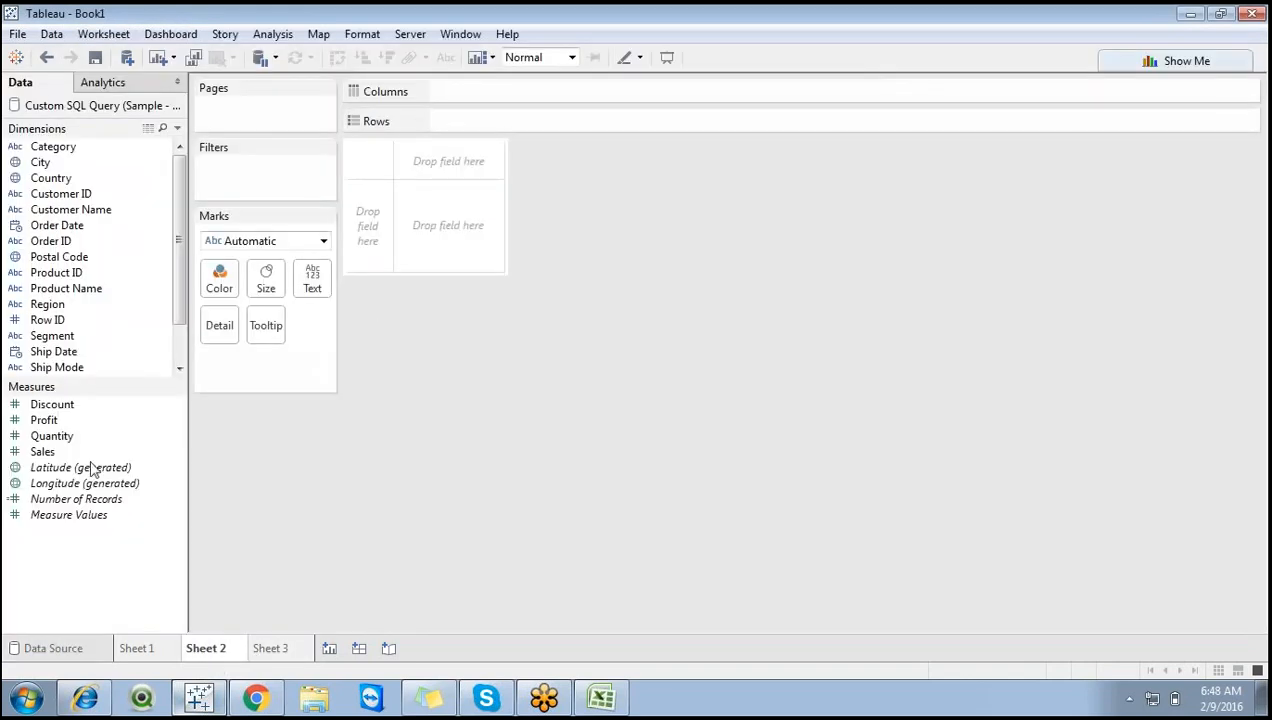
drag(55, 306, 498, 121)
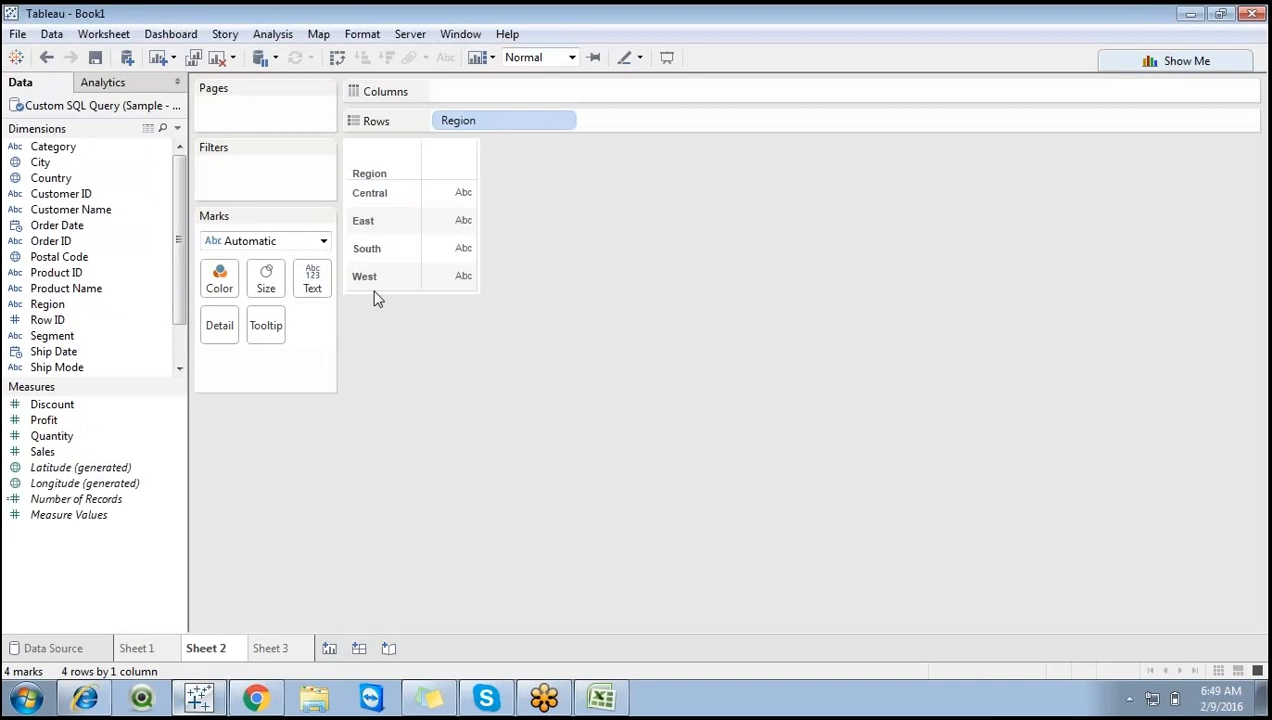
drag(500, 120, 514, 192)
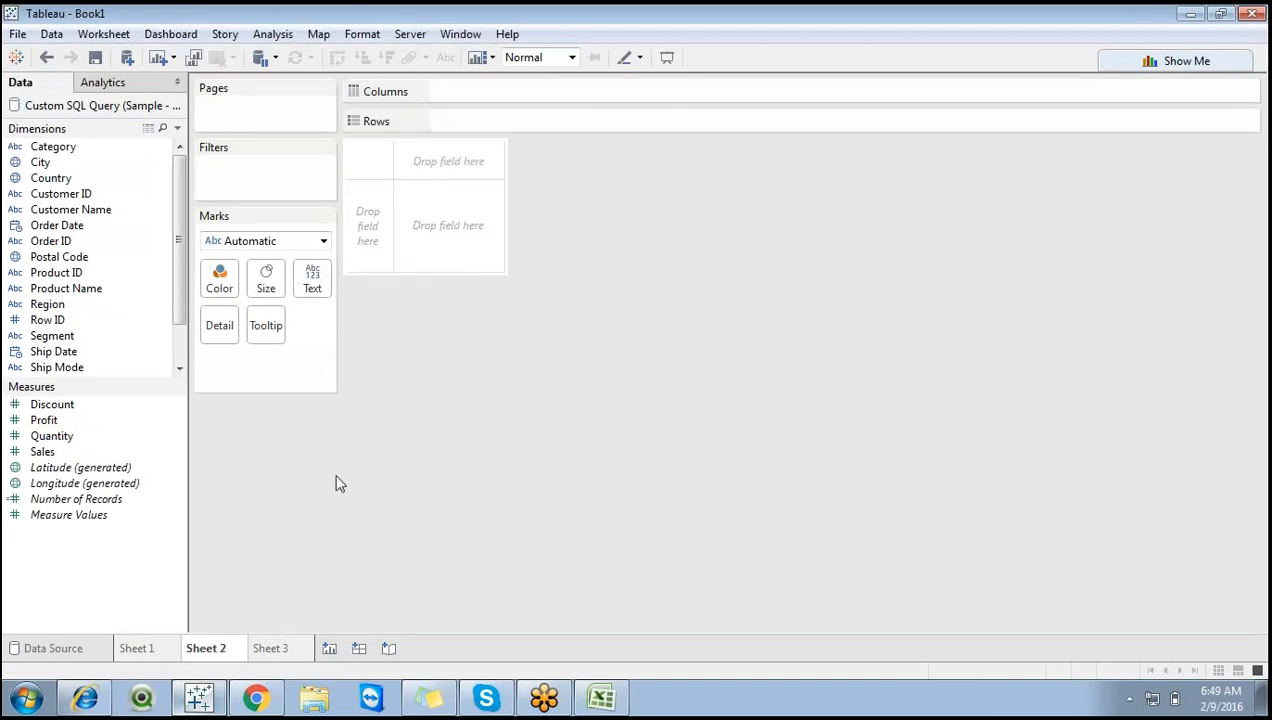
Switch to Excel and review the Data Source Filter and Quick Filter entries in the filter list.
click(598, 697)
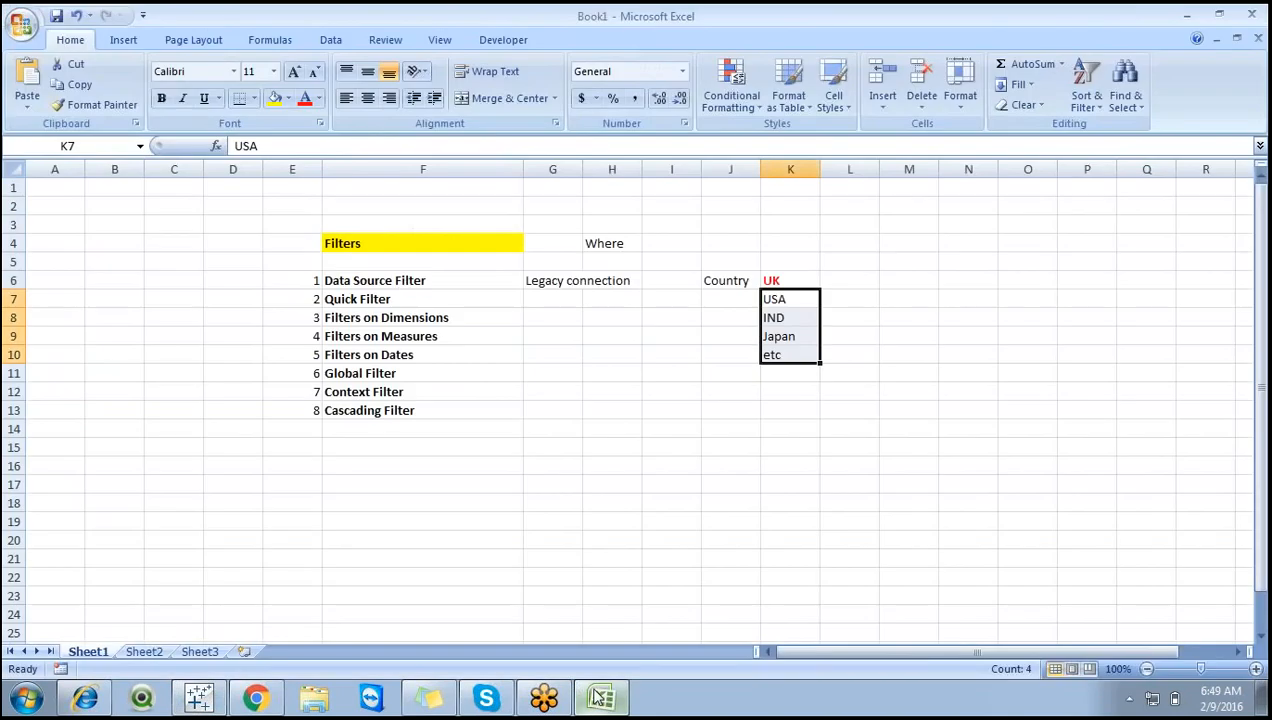
click(405, 298)
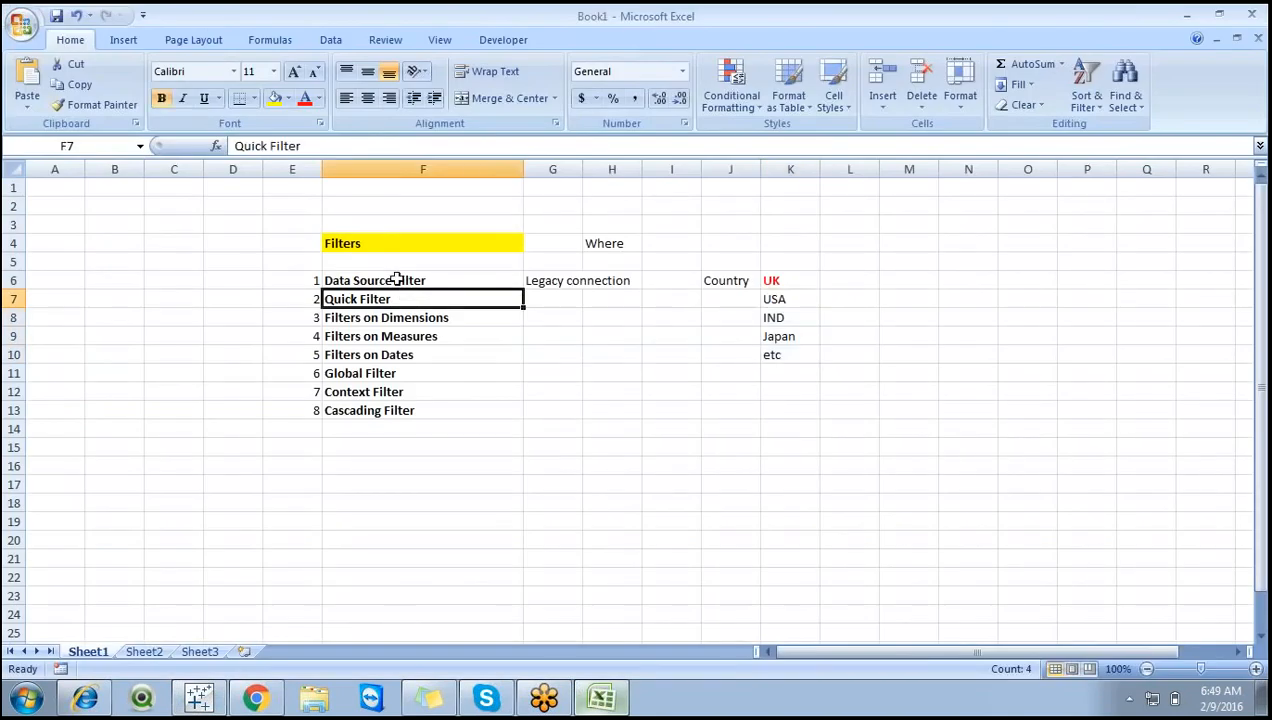
click(398, 280)
click(400, 299)
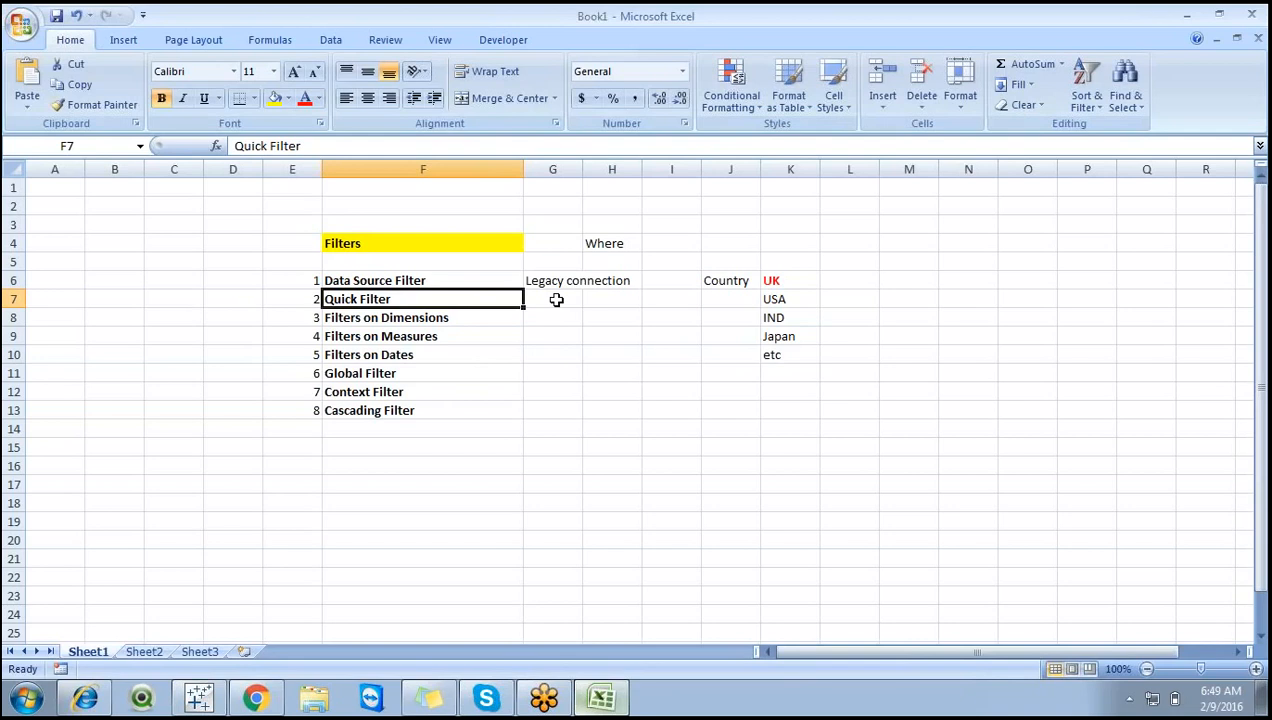
Widen column G and enter "User Interactivity" beside Quick Filter, formatted in bold red.
click(556, 300)
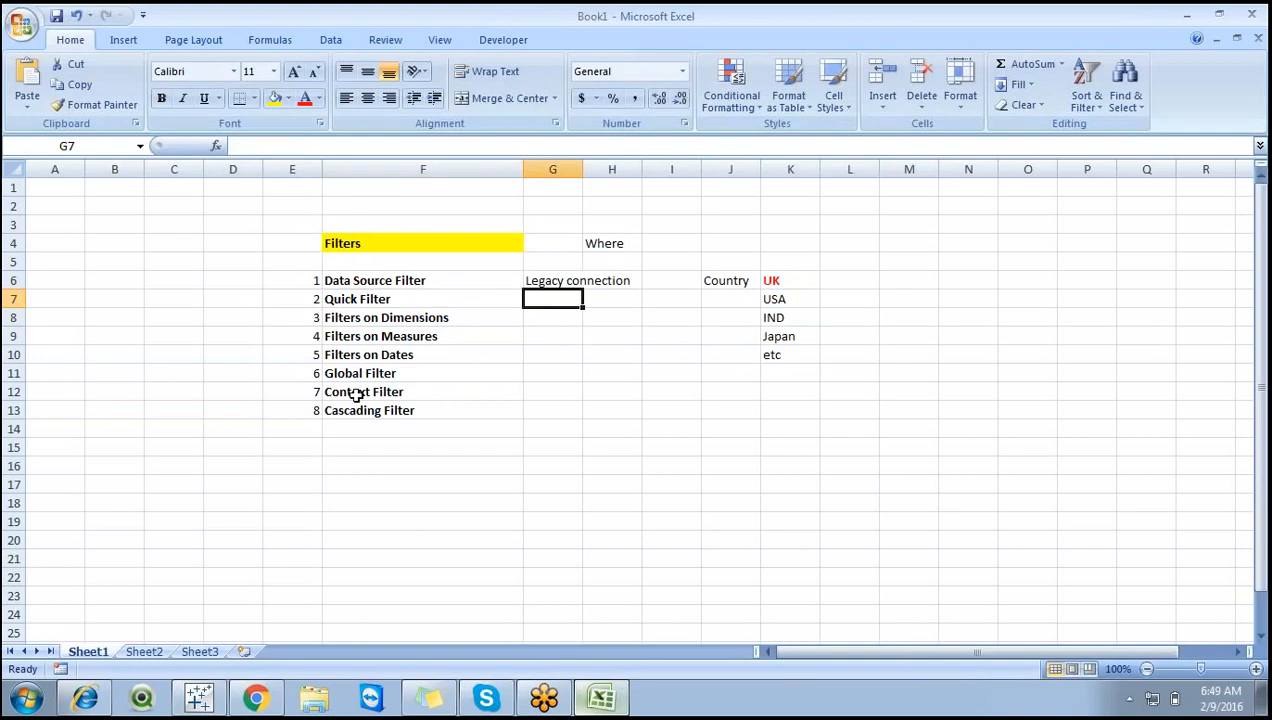
drag(580, 167, 704, 168)
text(User I)
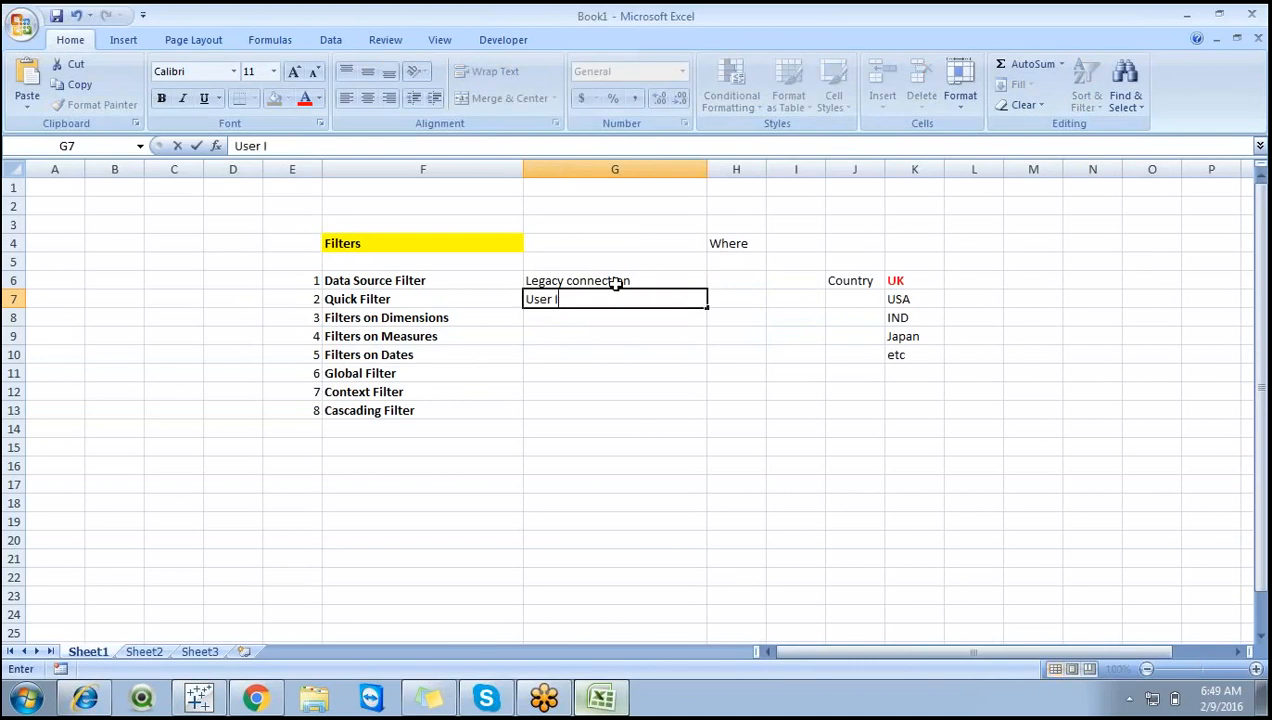
text(nteractivity)
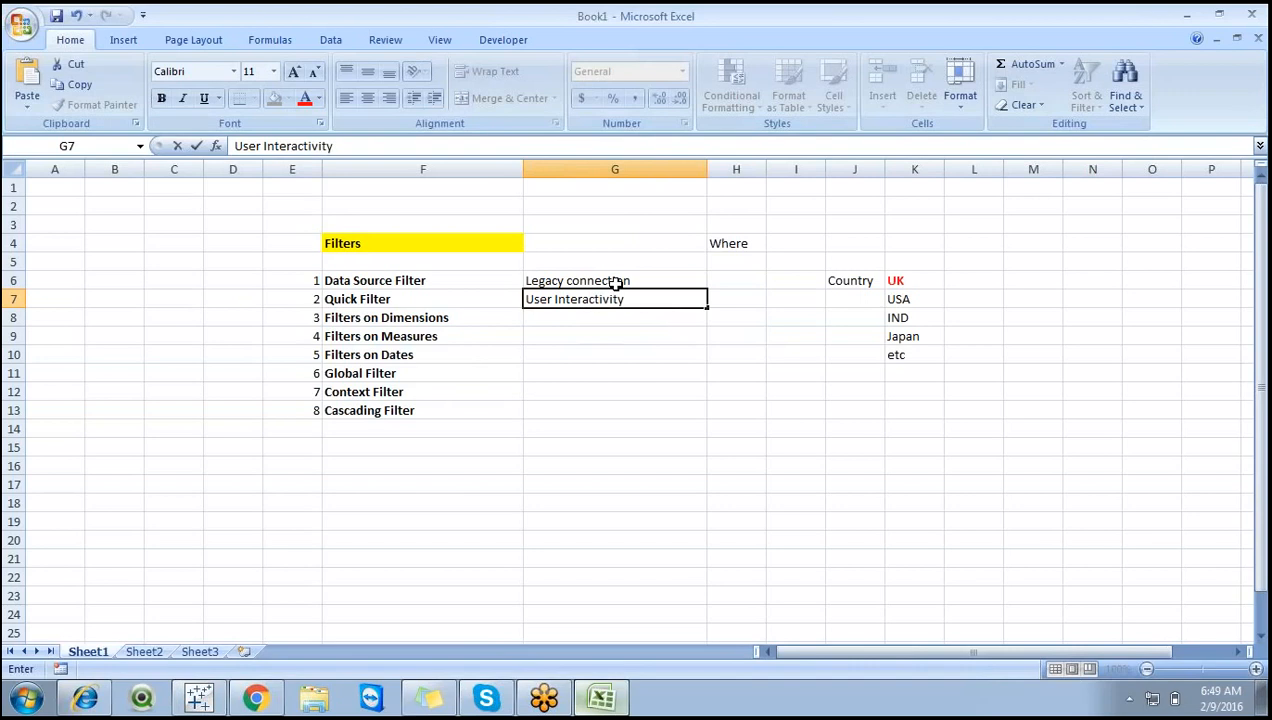
key(Return)
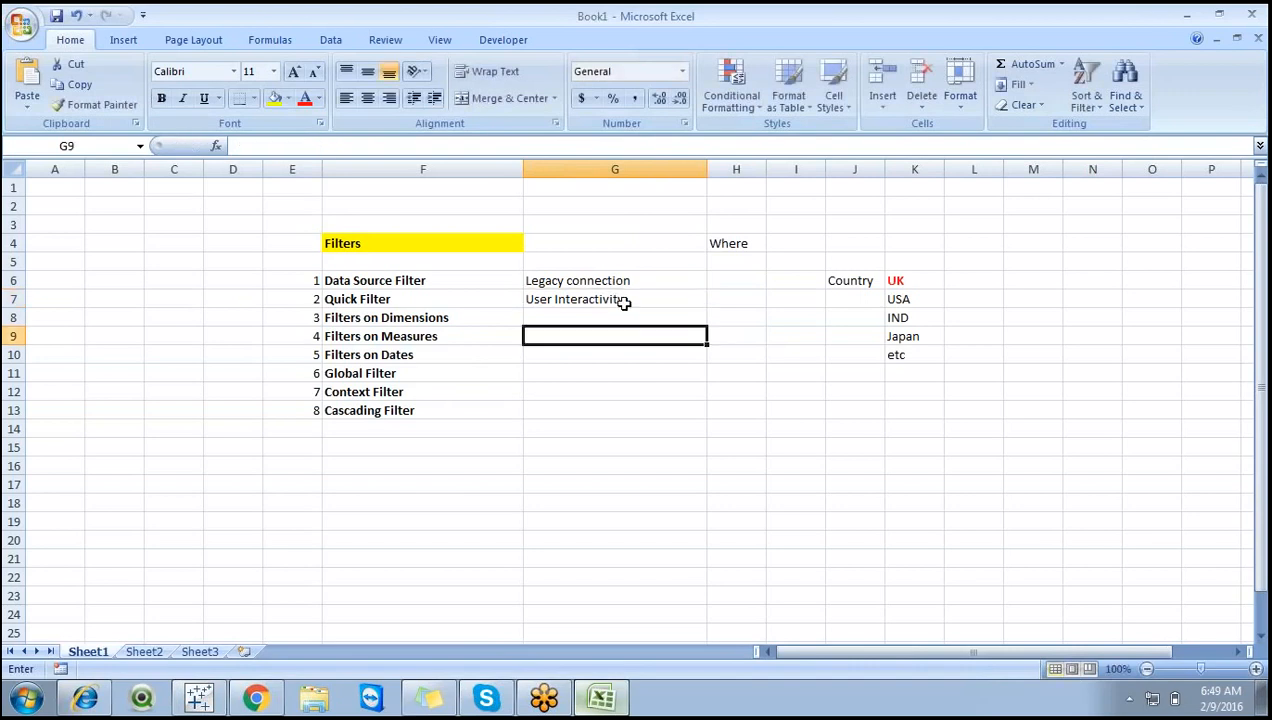
click(622, 299)
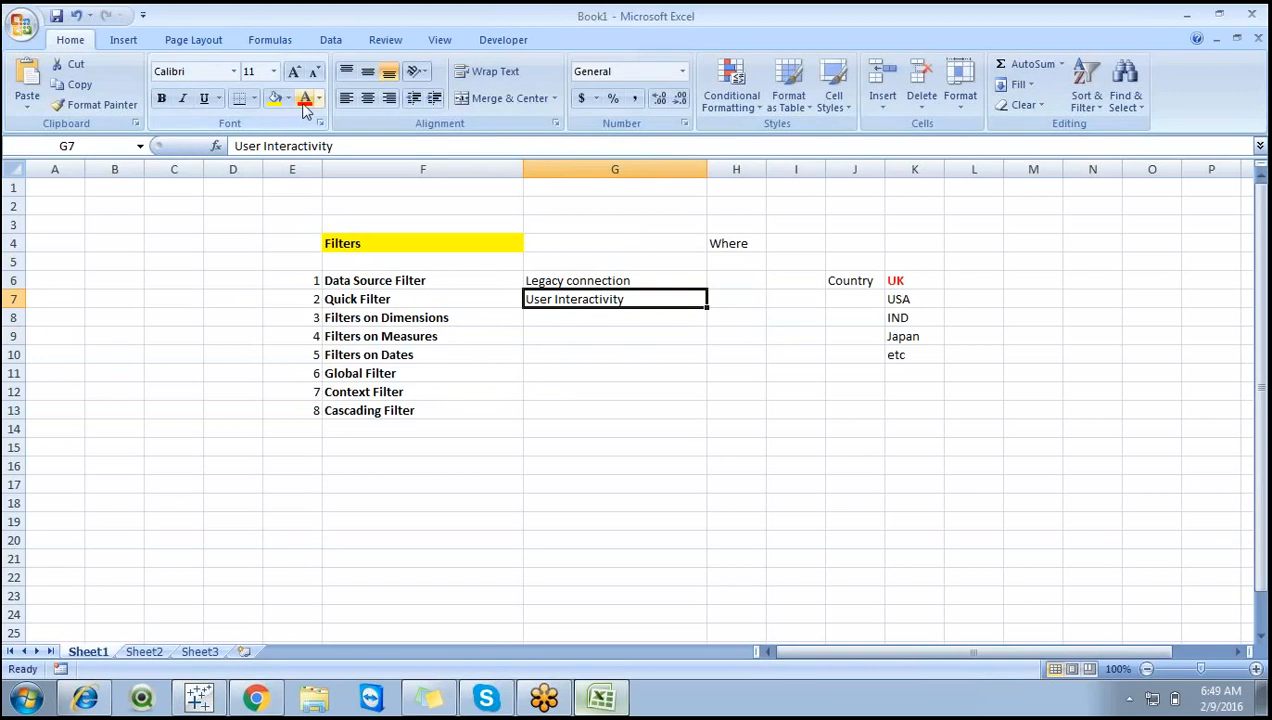
click(163, 101)
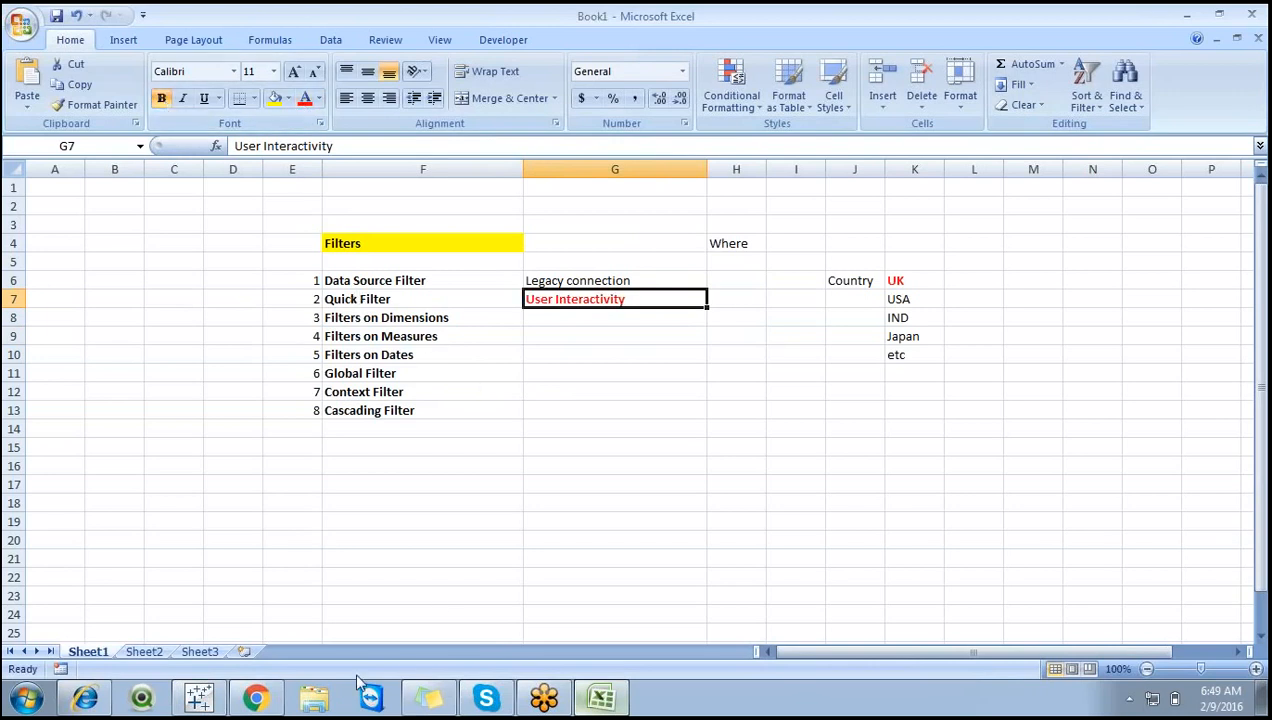
click(203, 700)
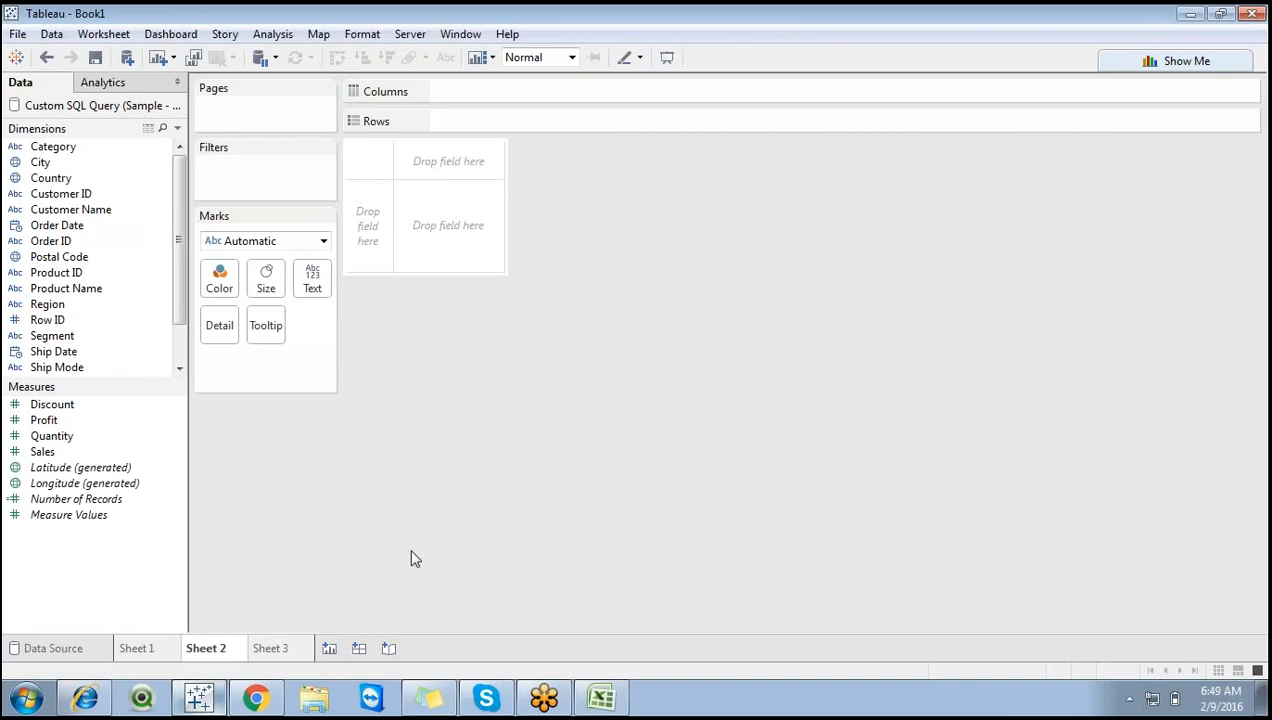
click(256, 697)
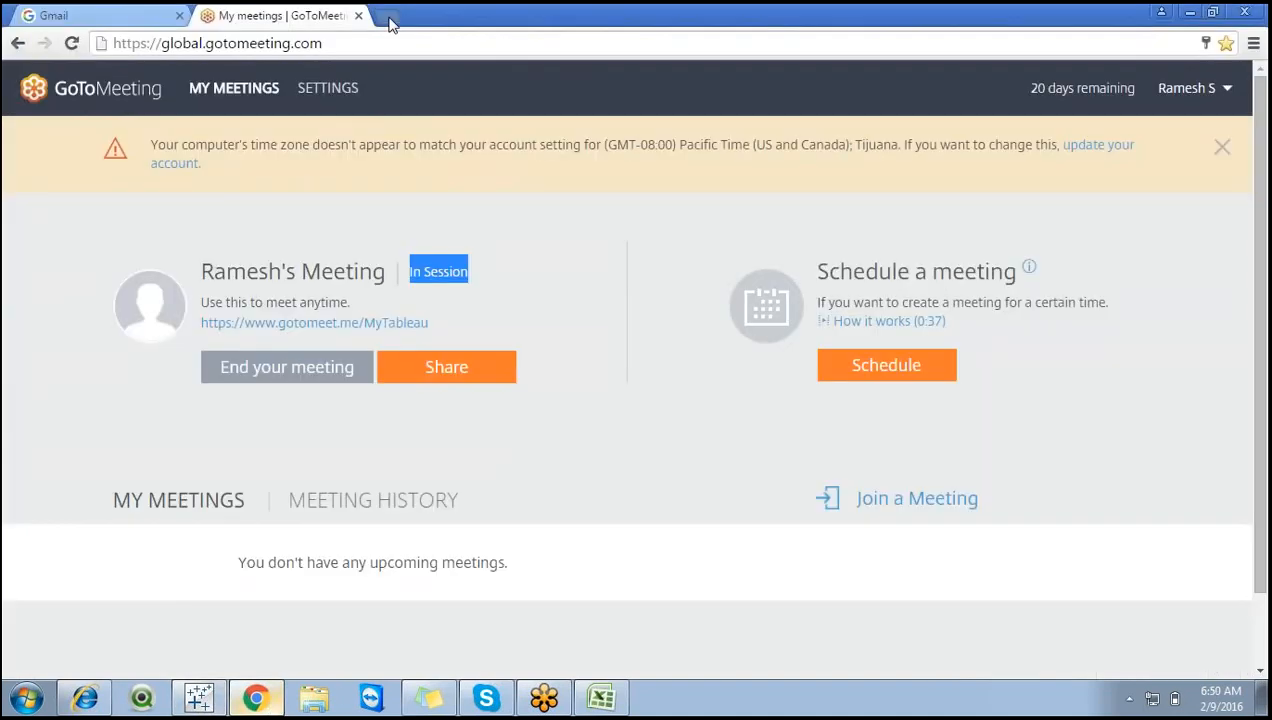
click(387, 17)
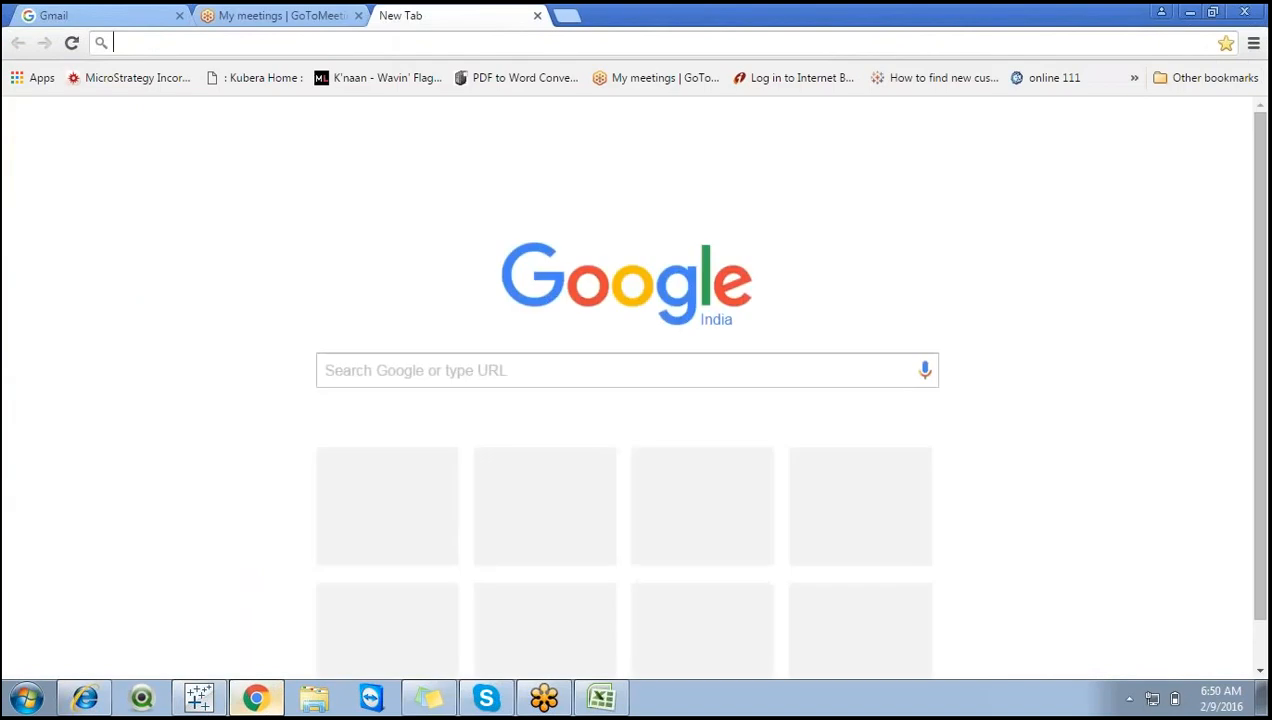
text(flipkart)
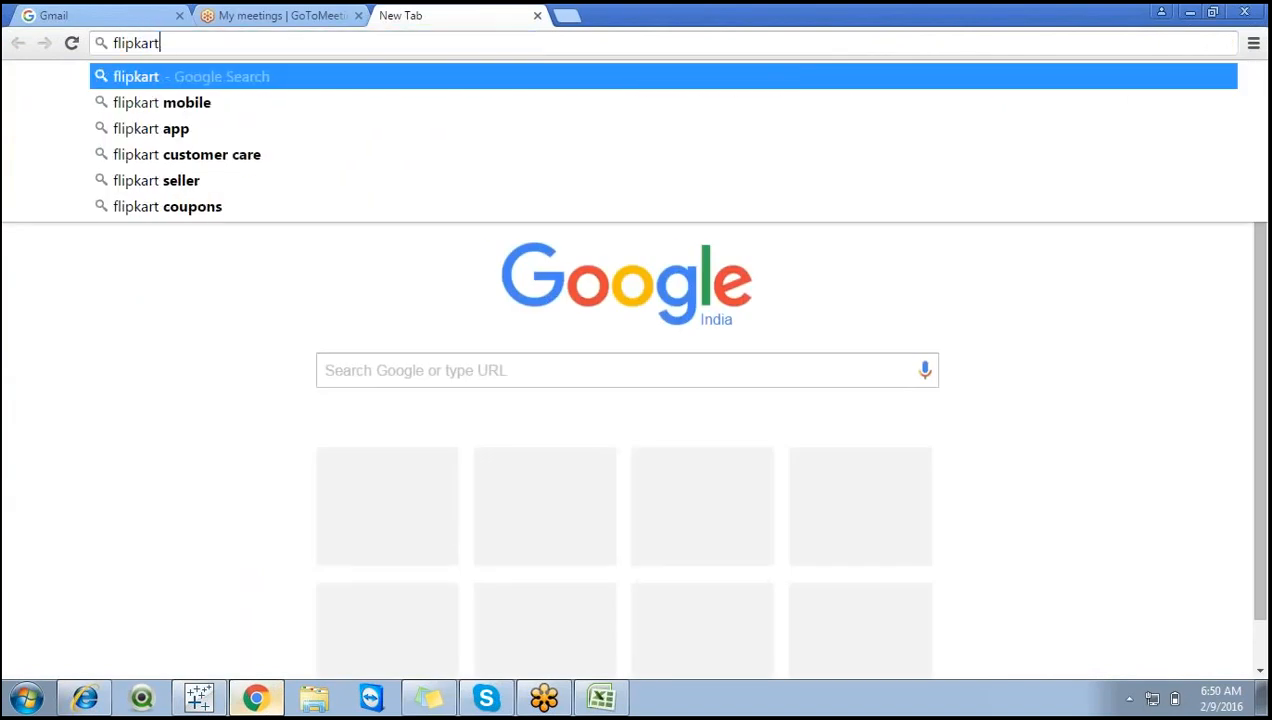
key(ctrl+Return)
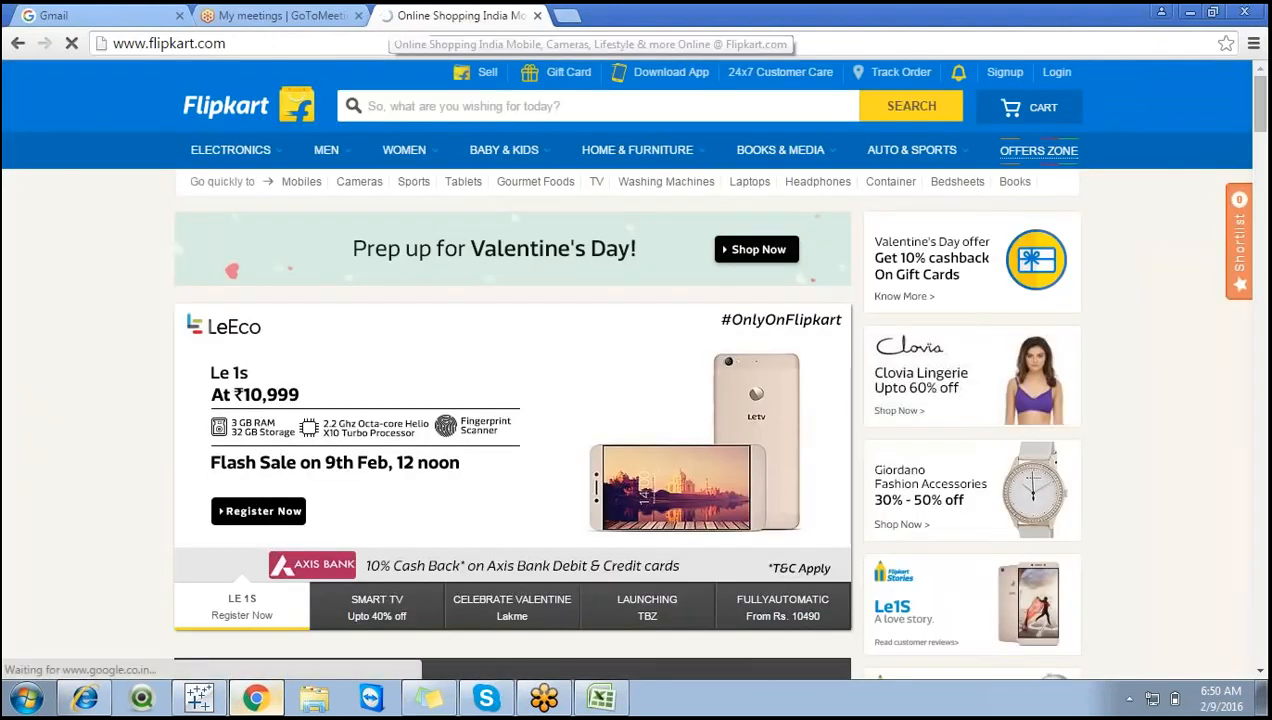
Open the Motorola mobiles page from the Electronics categories and look through it.
mouse_move(238, 170)
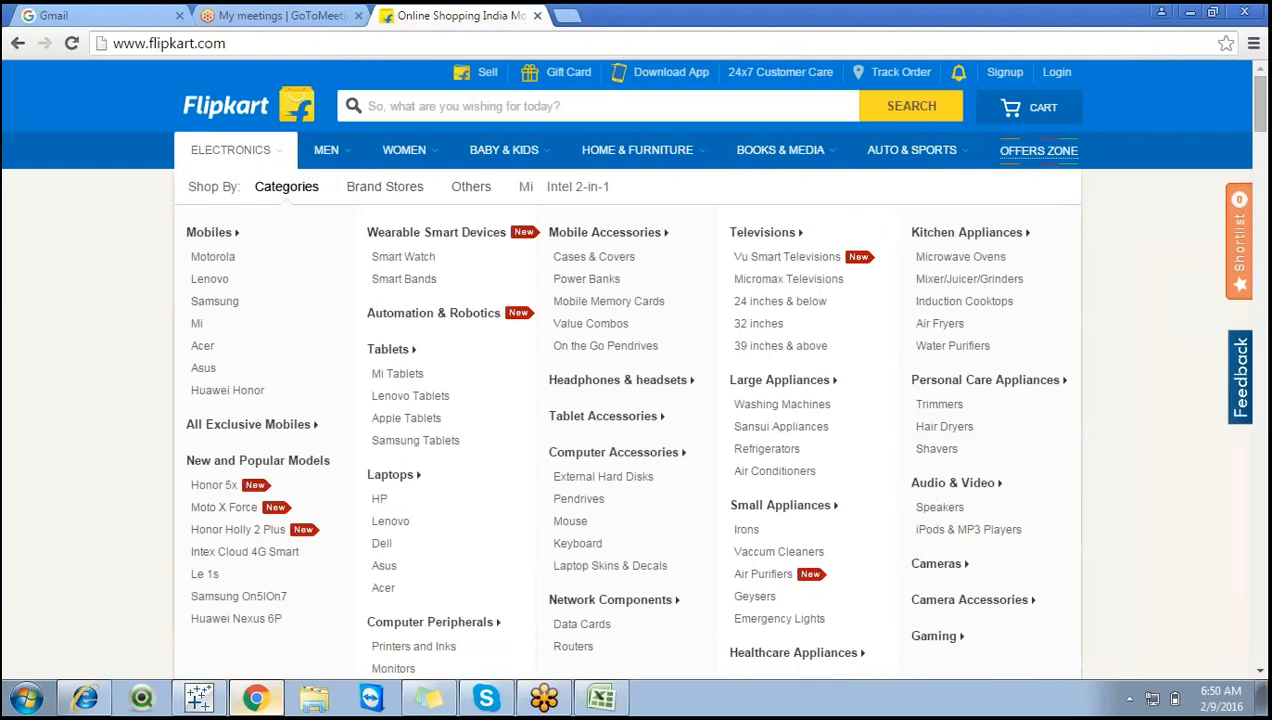
click(213, 256)
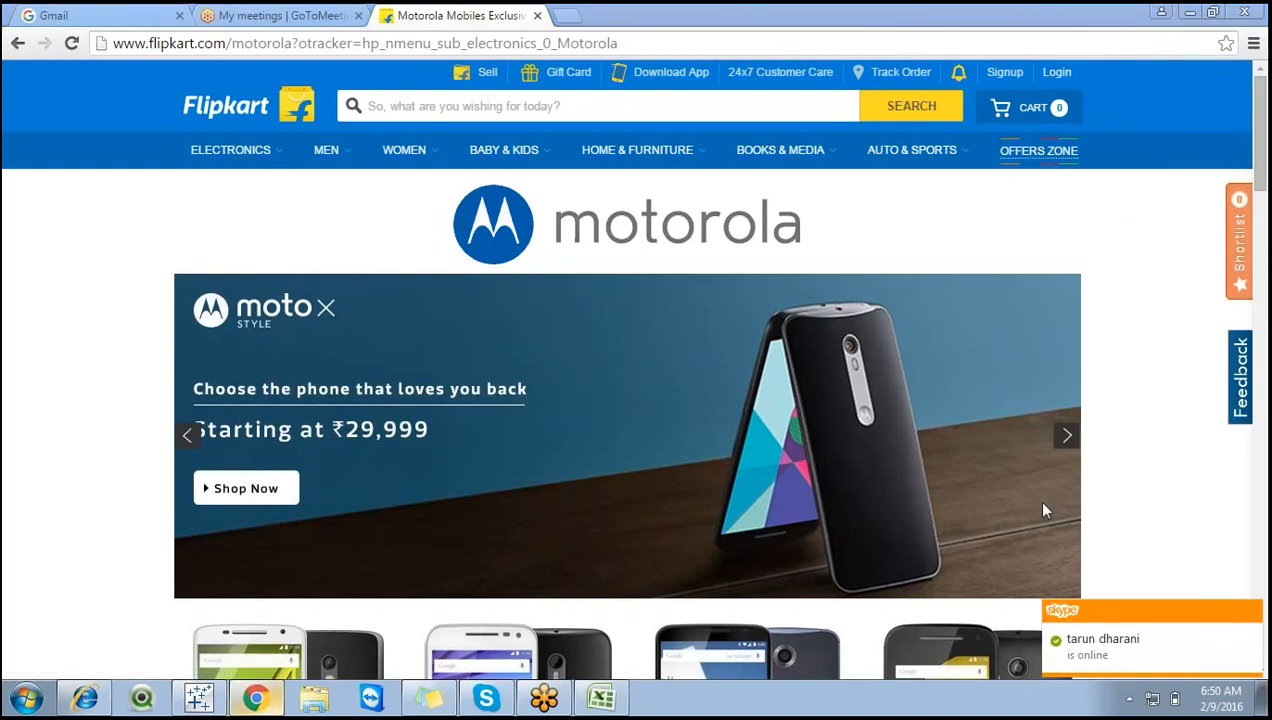
scroll(1264, 150, down, 5)
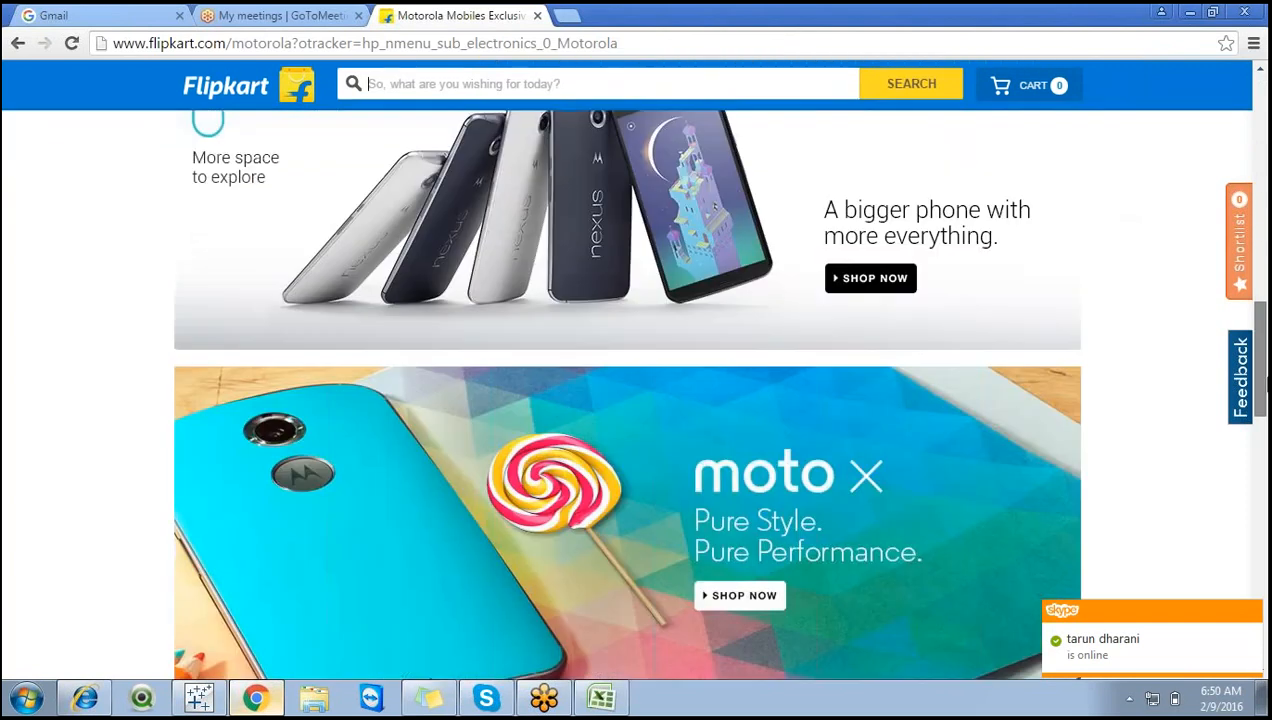
scroll(1264, 150, up, 5)
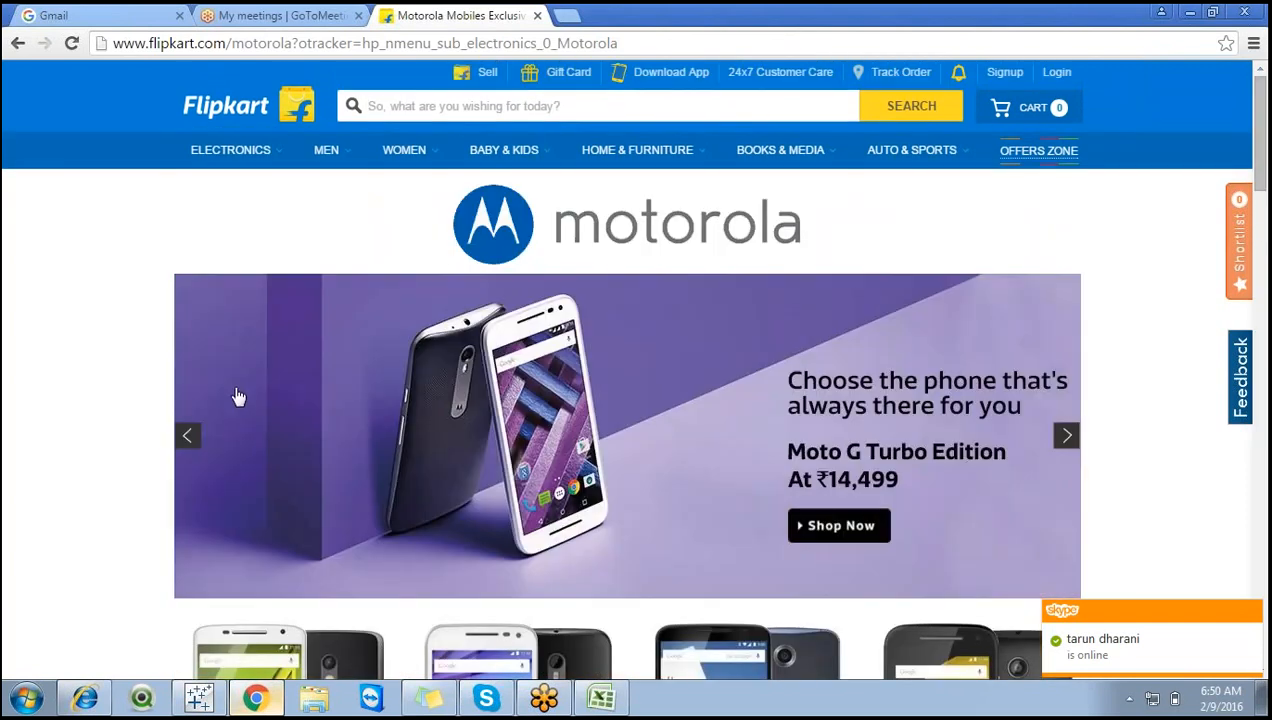
Open the Lenovo mobiles page from the Electronics categories and look through its featured phones and the rest of the page.
mouse_move(262, 165)
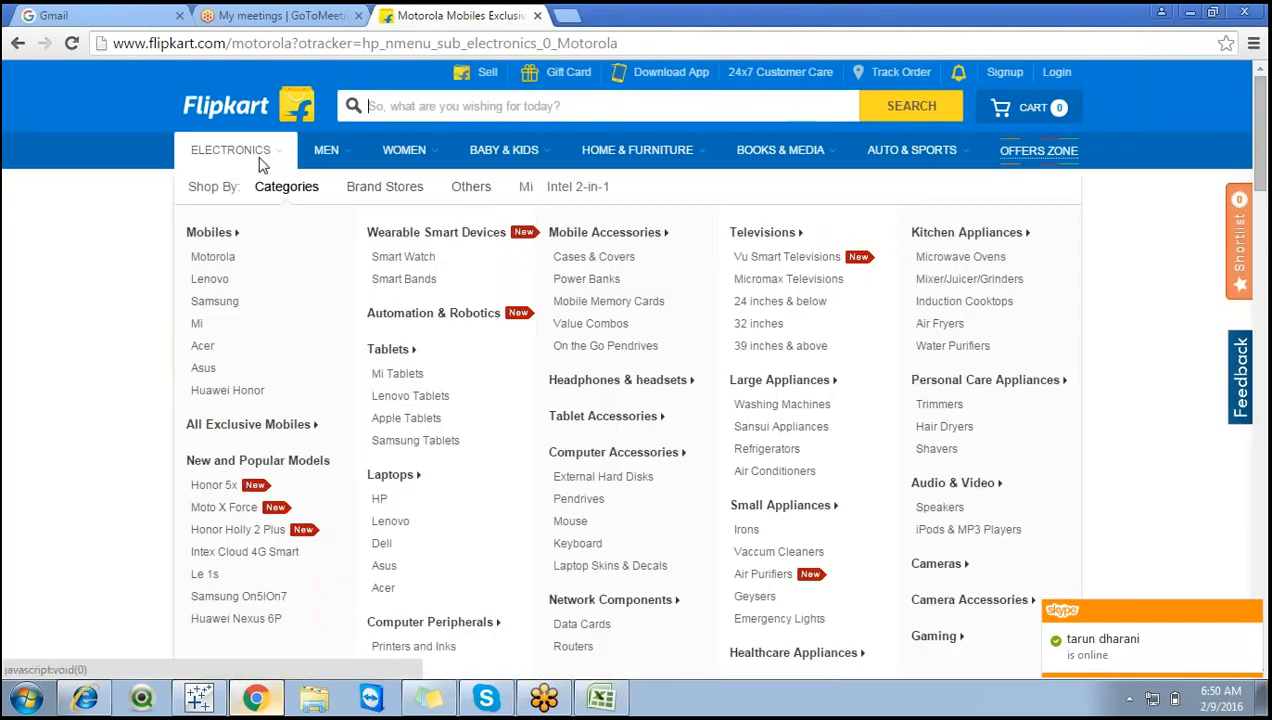
click(201, 285)
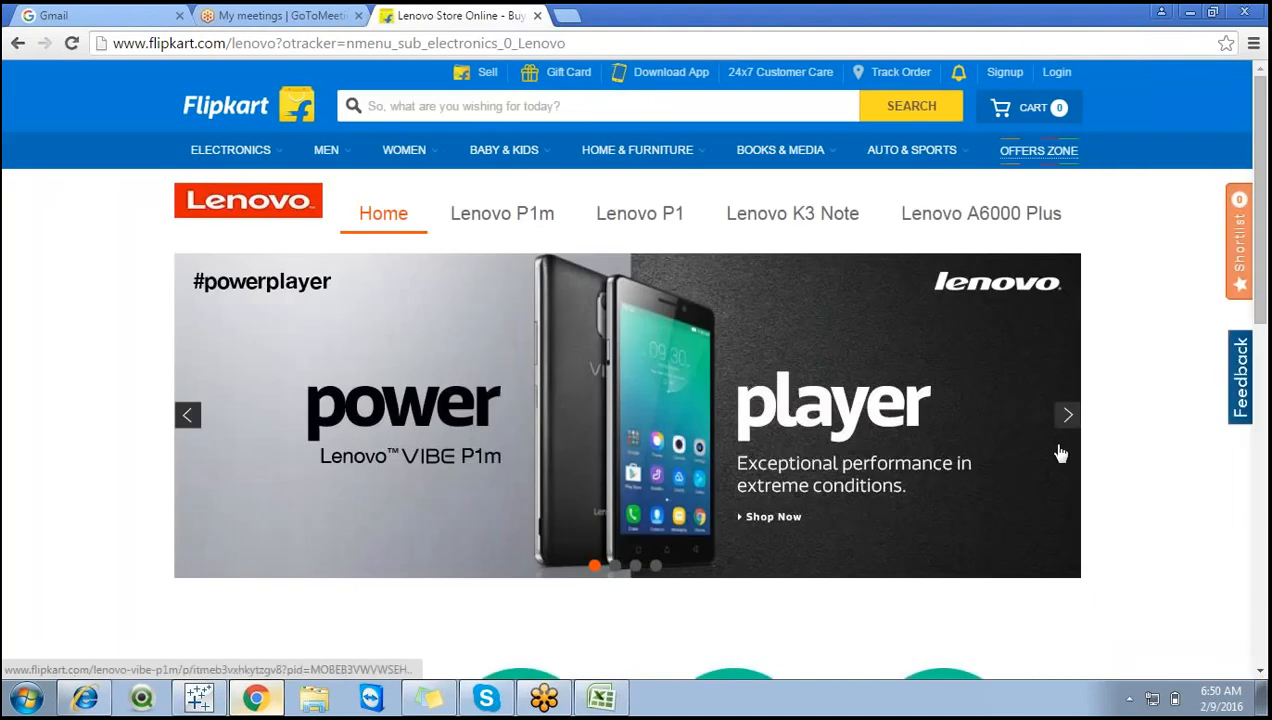
click(1067, 416)
click(1067, 416)
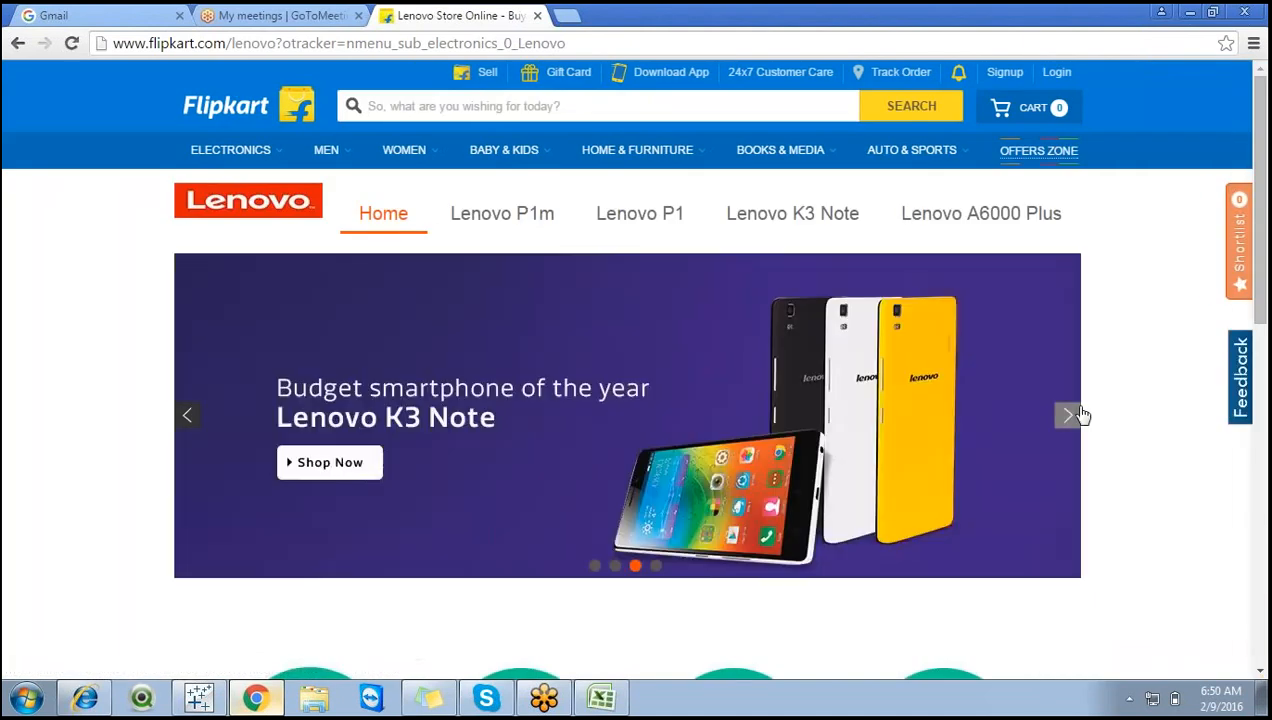
drag(1262, 280, 1262, 602)
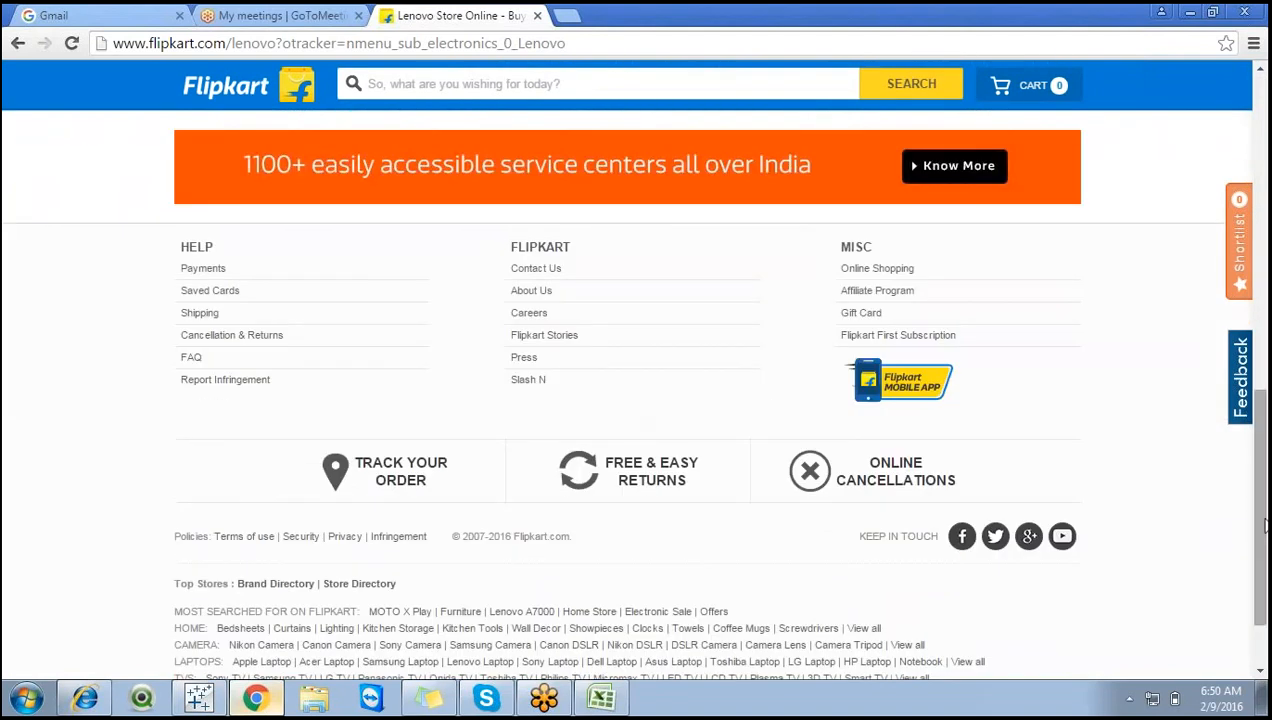
drag(1258, 500, 1254, 180)
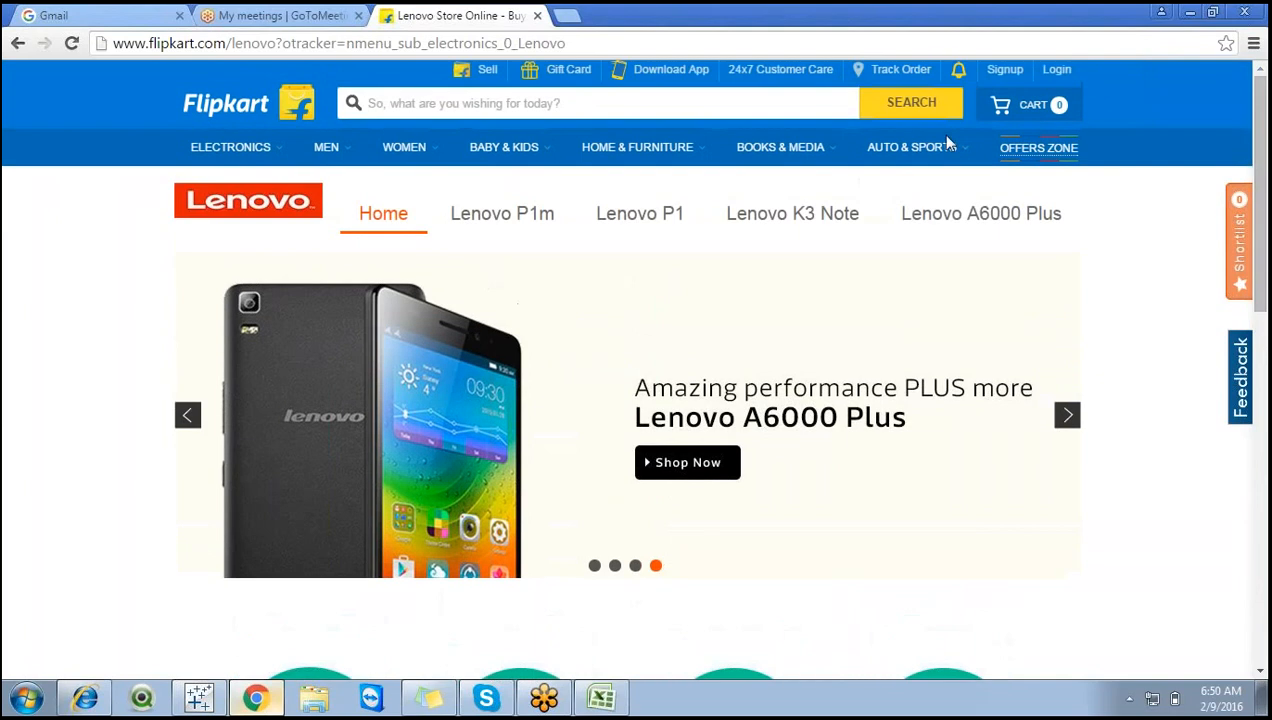
Open the Mobiles category under Electronics, view the Motorola page from its top brands, and go back.
mouse_move(356, 165)
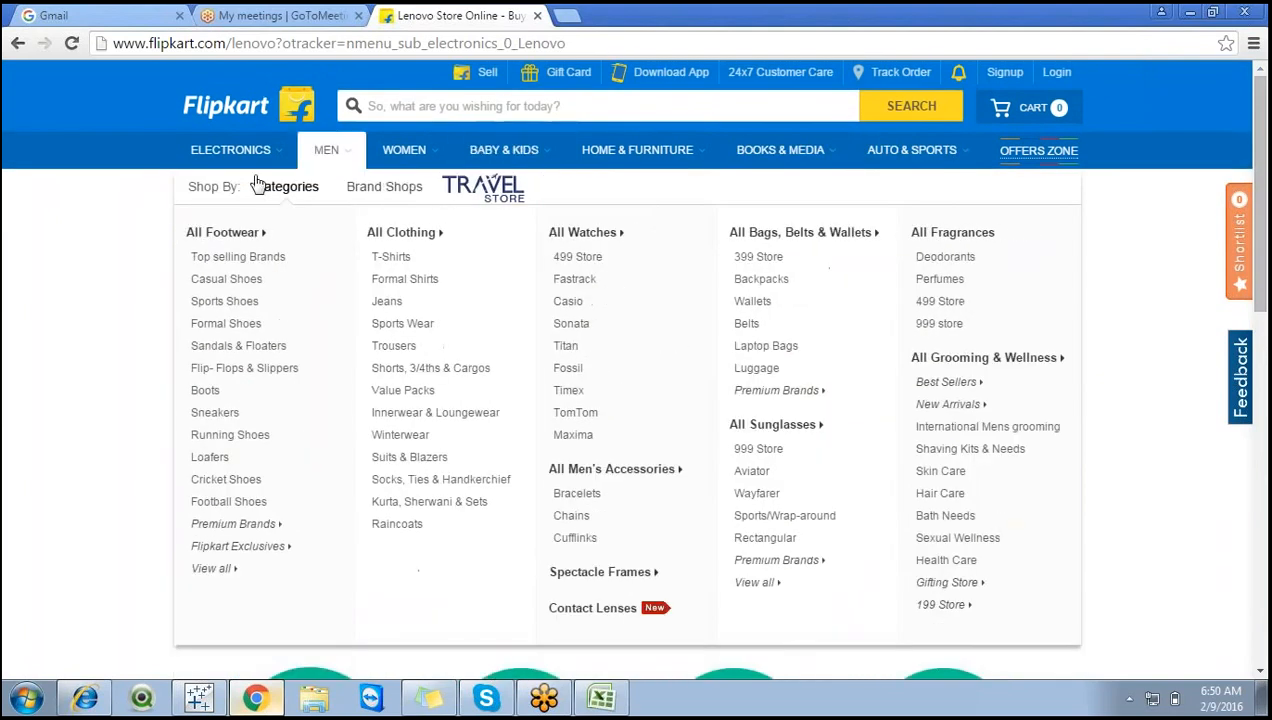
mouse_move(227, 150)
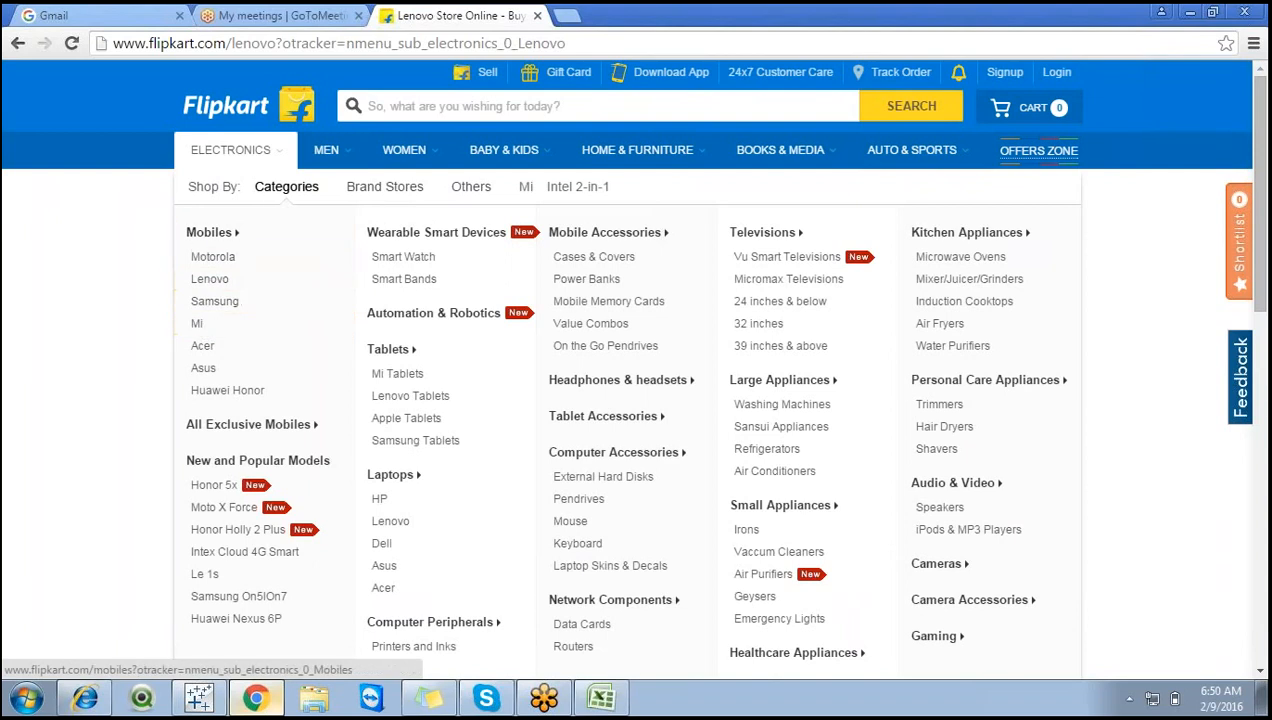
click(198, 236)
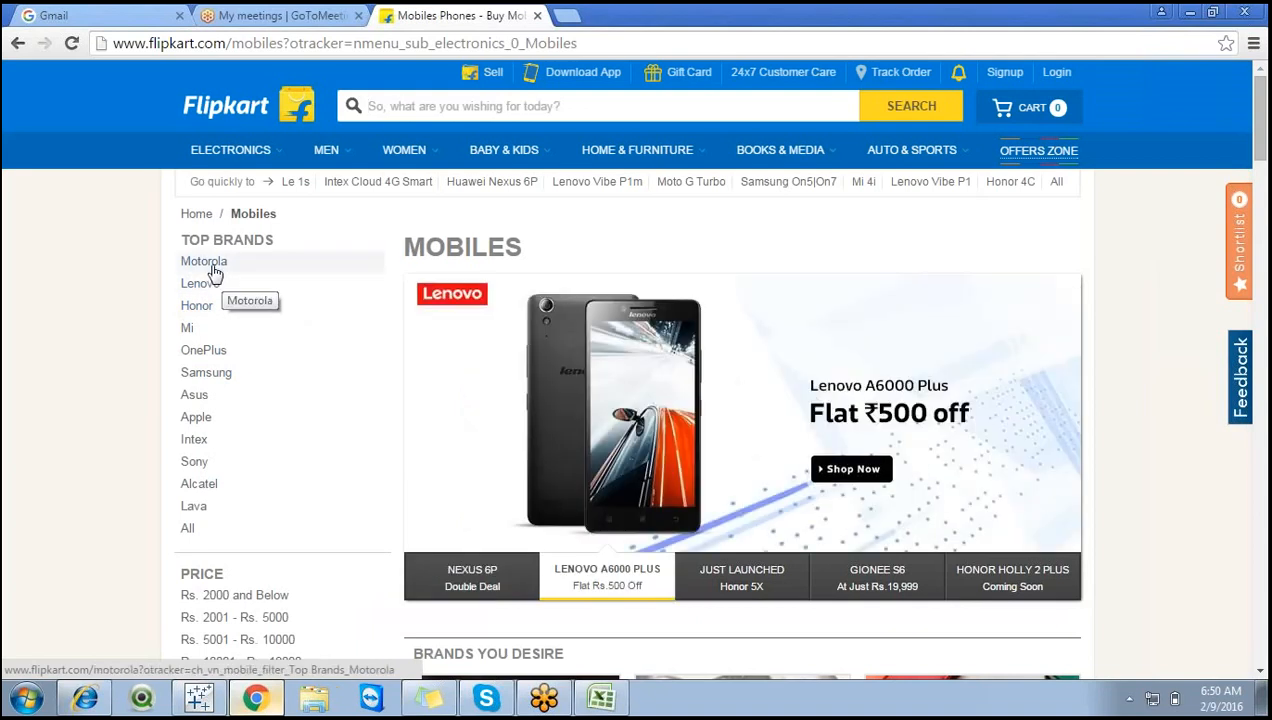
click(205, 262)
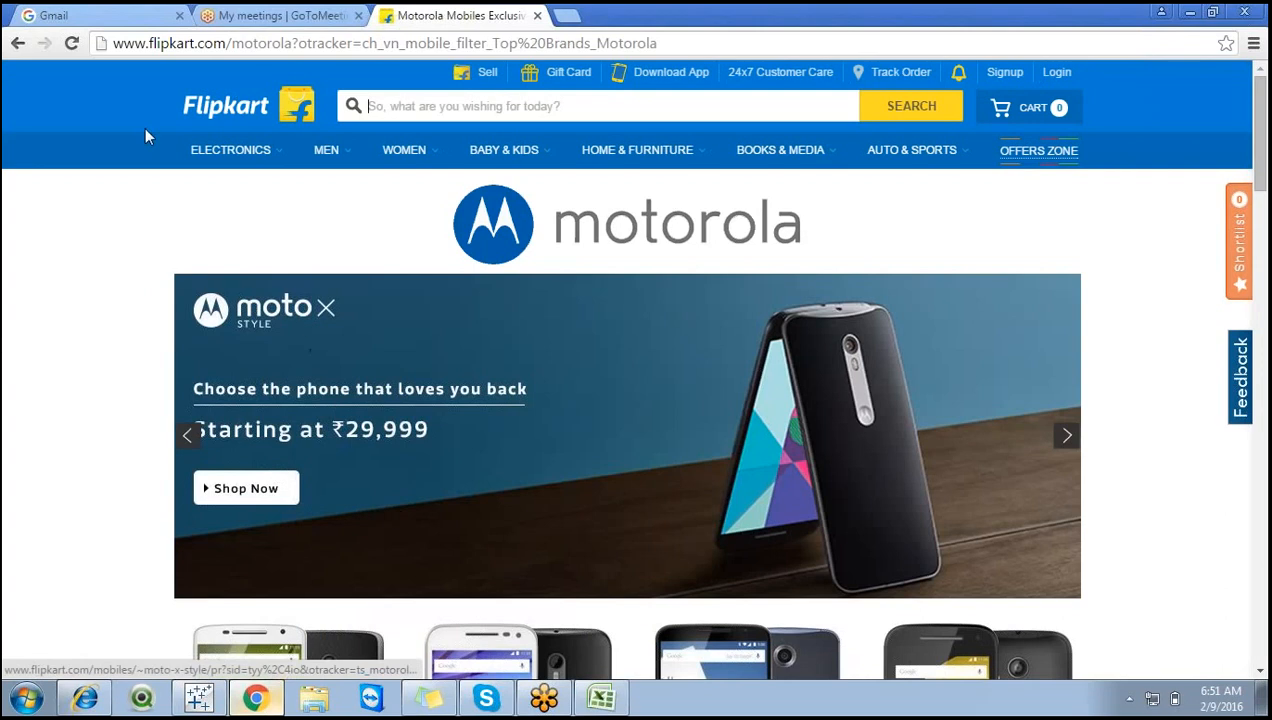
click(17, 43)
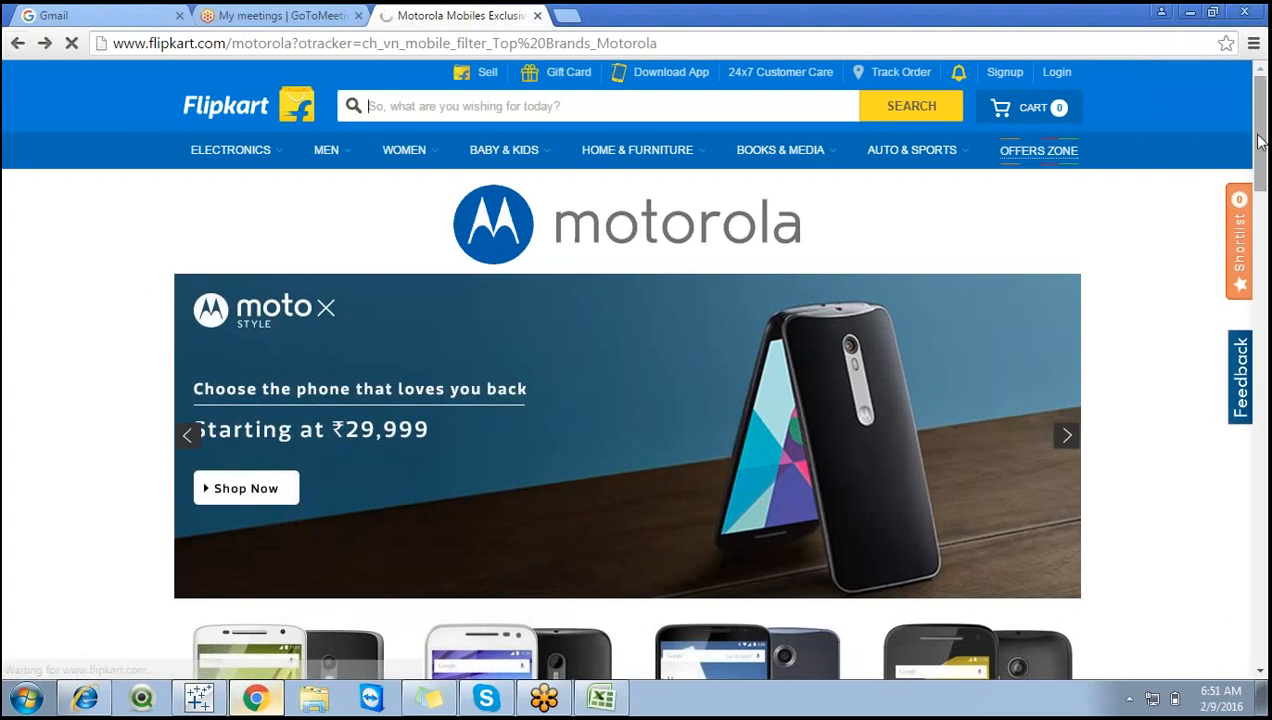
Look through the Mobiles page's brand, price, mobile type and operating system filters and return to its top brands.
drag(1262, 140, 1267, 353)
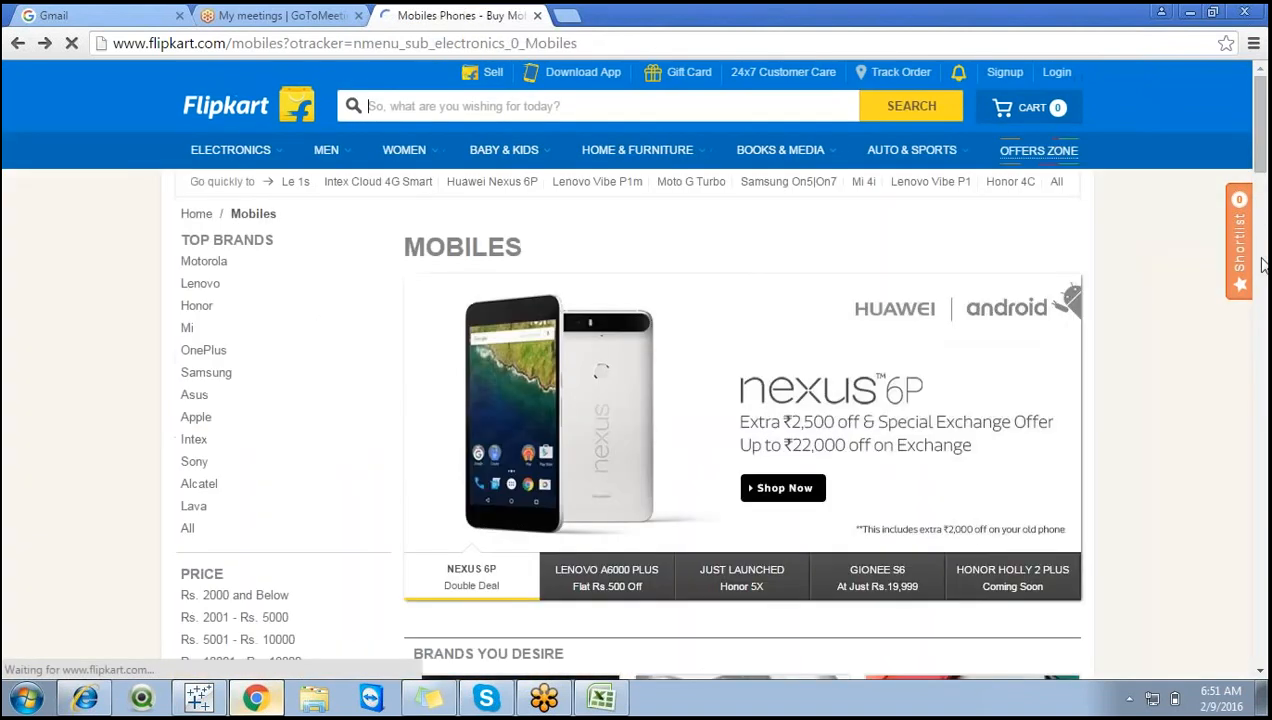
drag(1213, 194, 1262, 142)
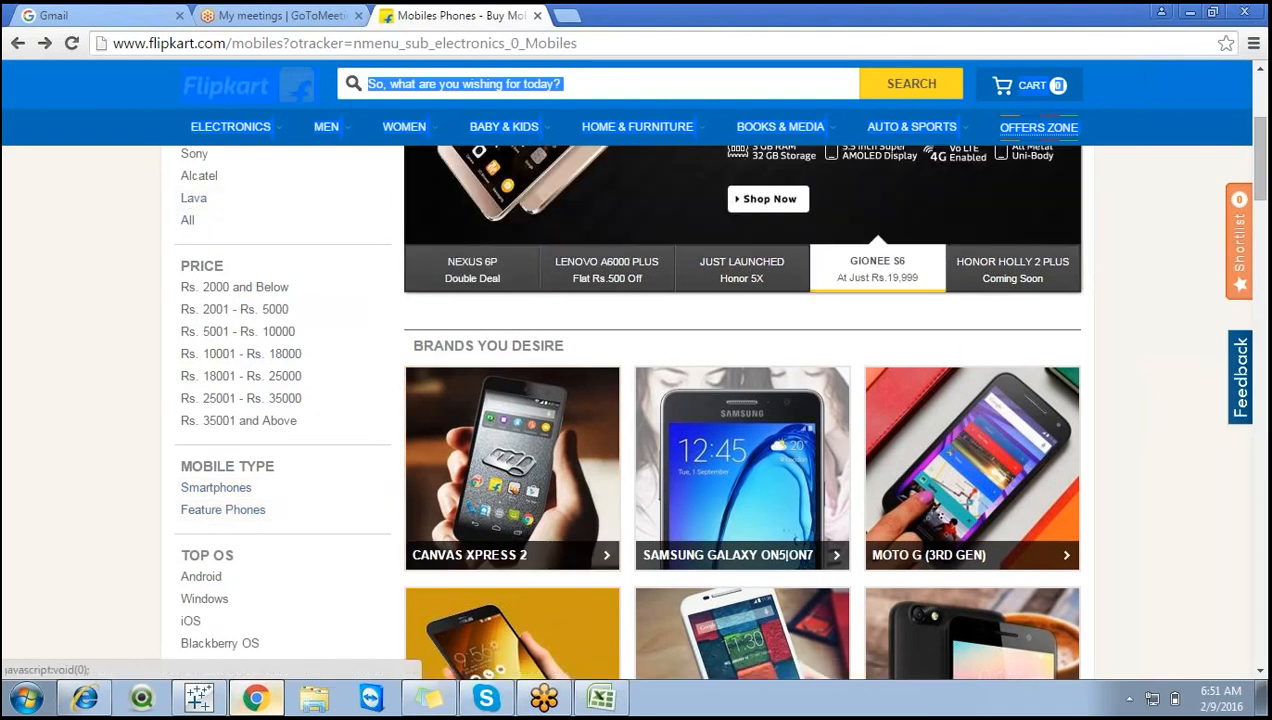
scroll(283, 297, up, 3)
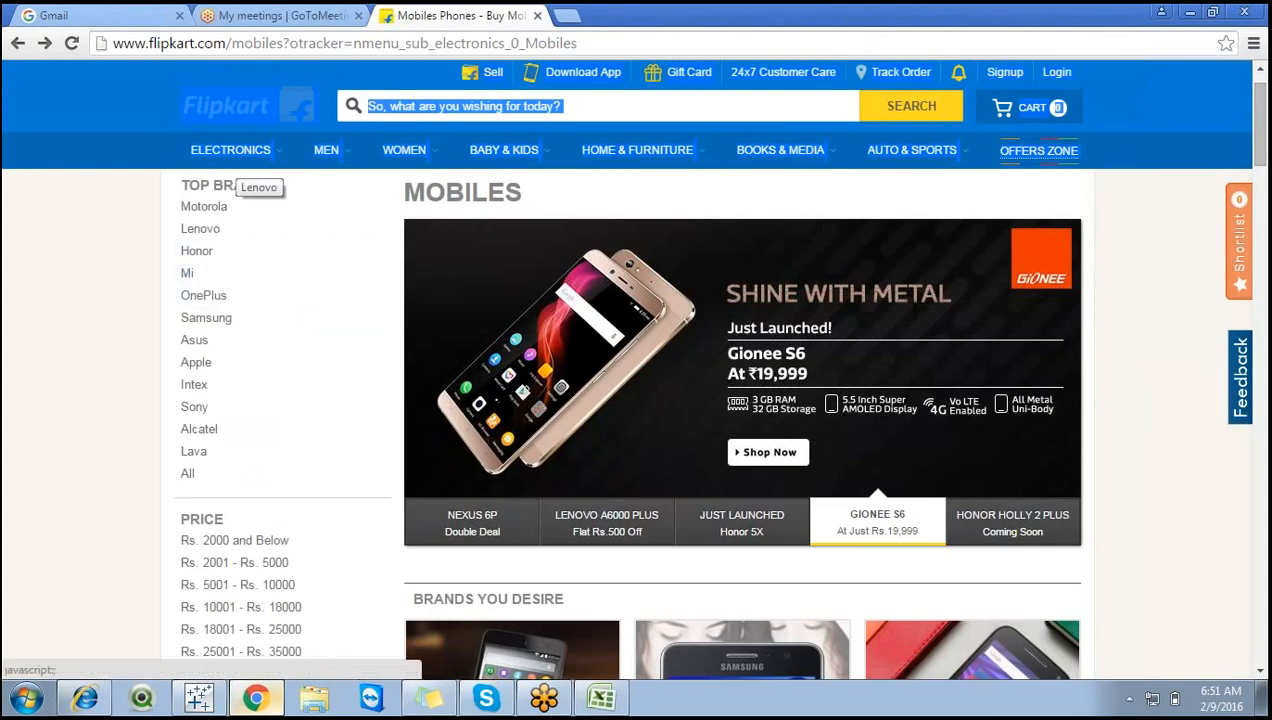
Switch to Tableau's blank worksheet, then to Excel, and review the User Interactivity note beside Quick Filter.
click(204, 699)
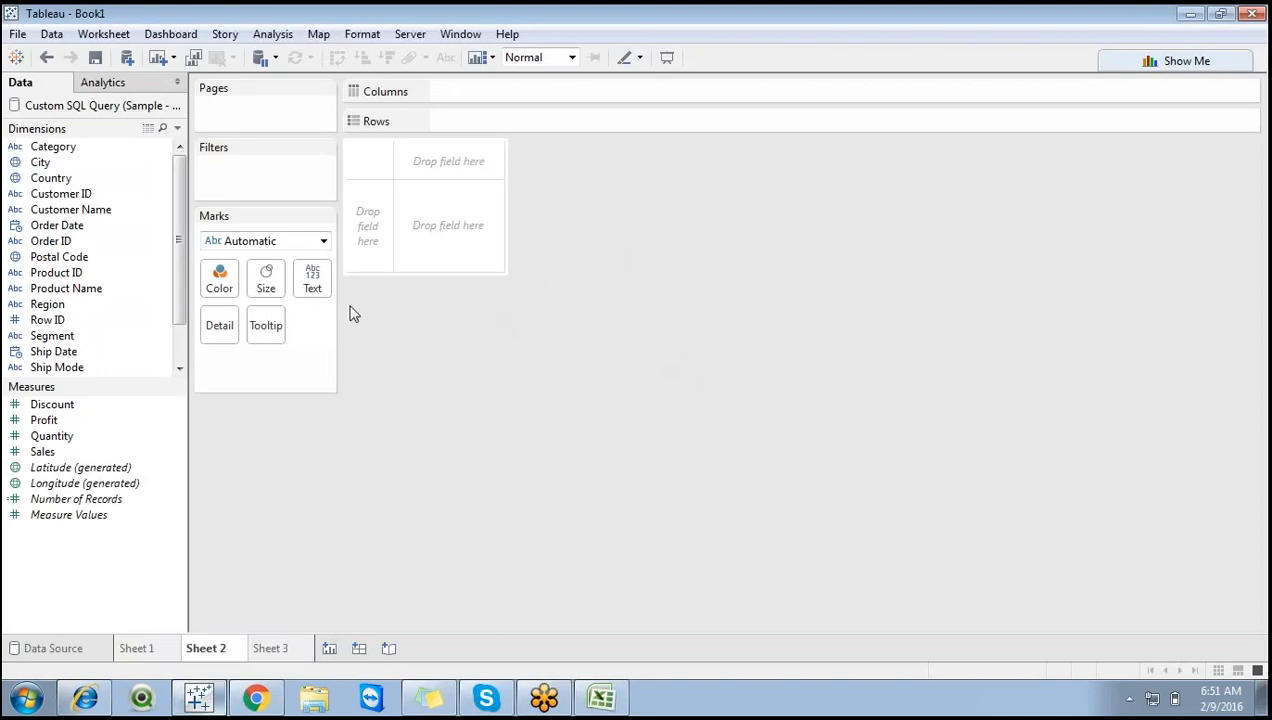
click(601, 697)
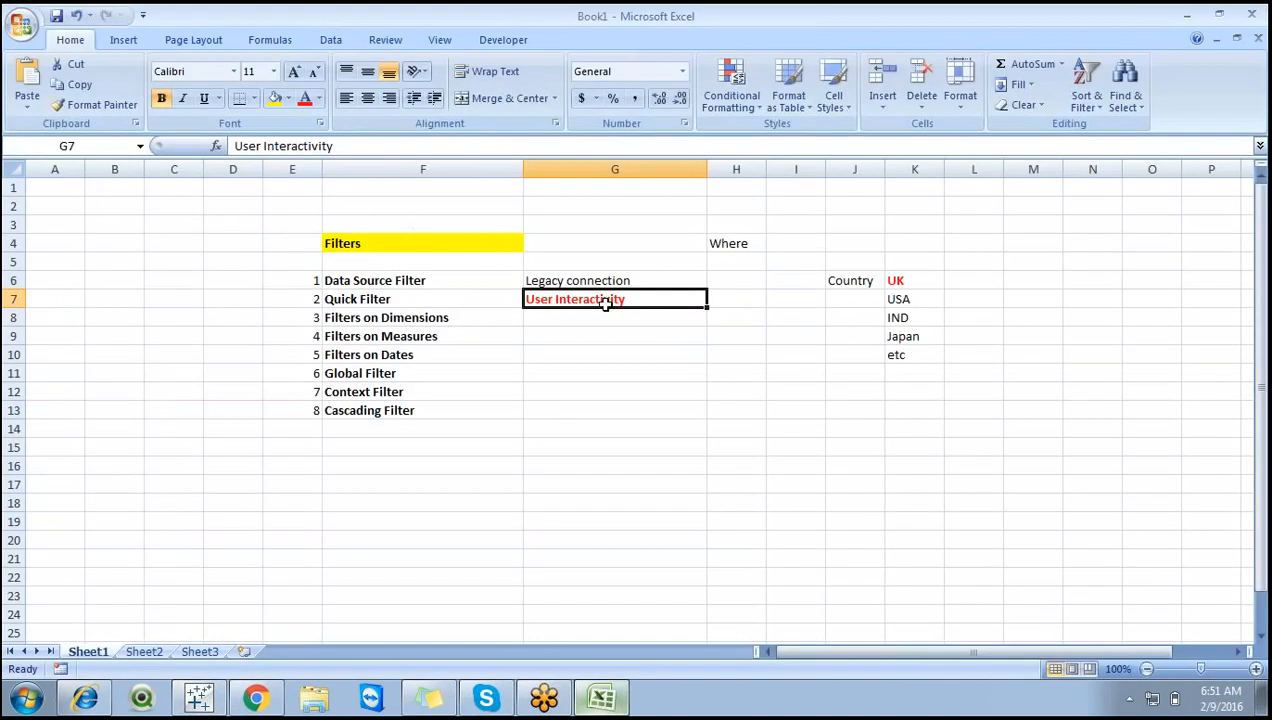
click(662, 312)
click(662, 300)
Switch to Tableau, open Sheet 3 and remove Country from Rows.
click(199, 697)
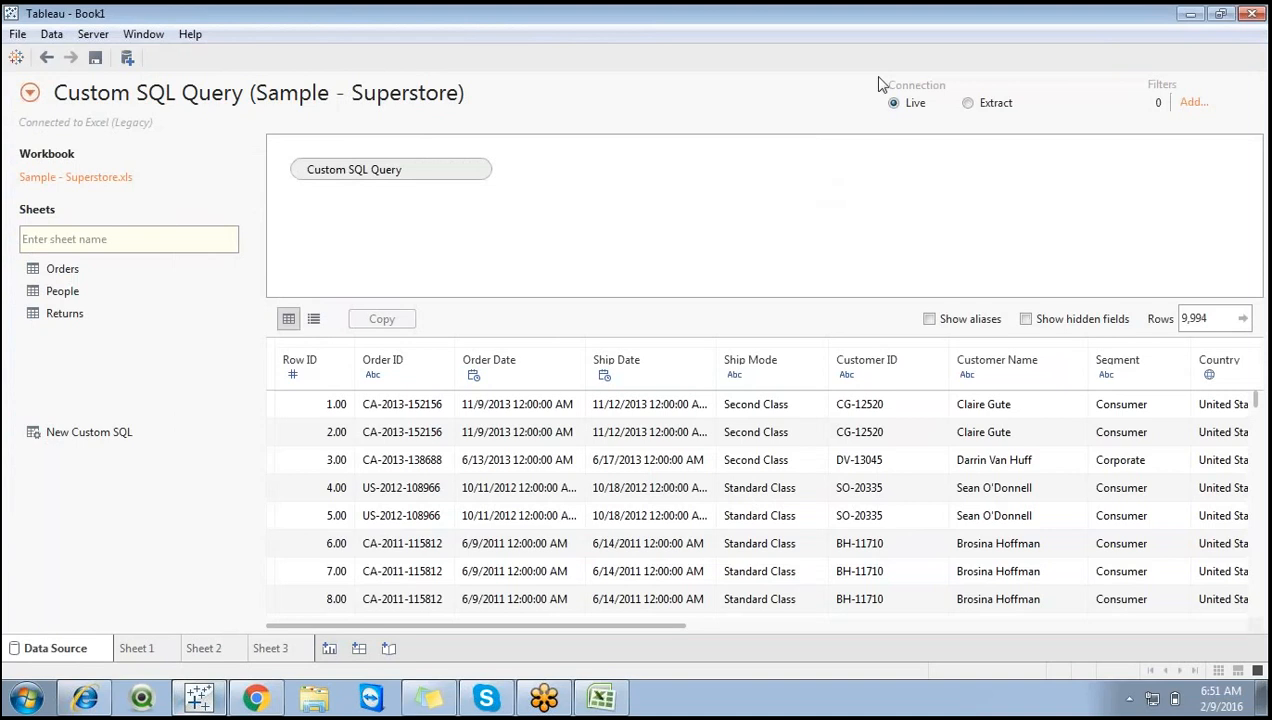
click(264, 648)
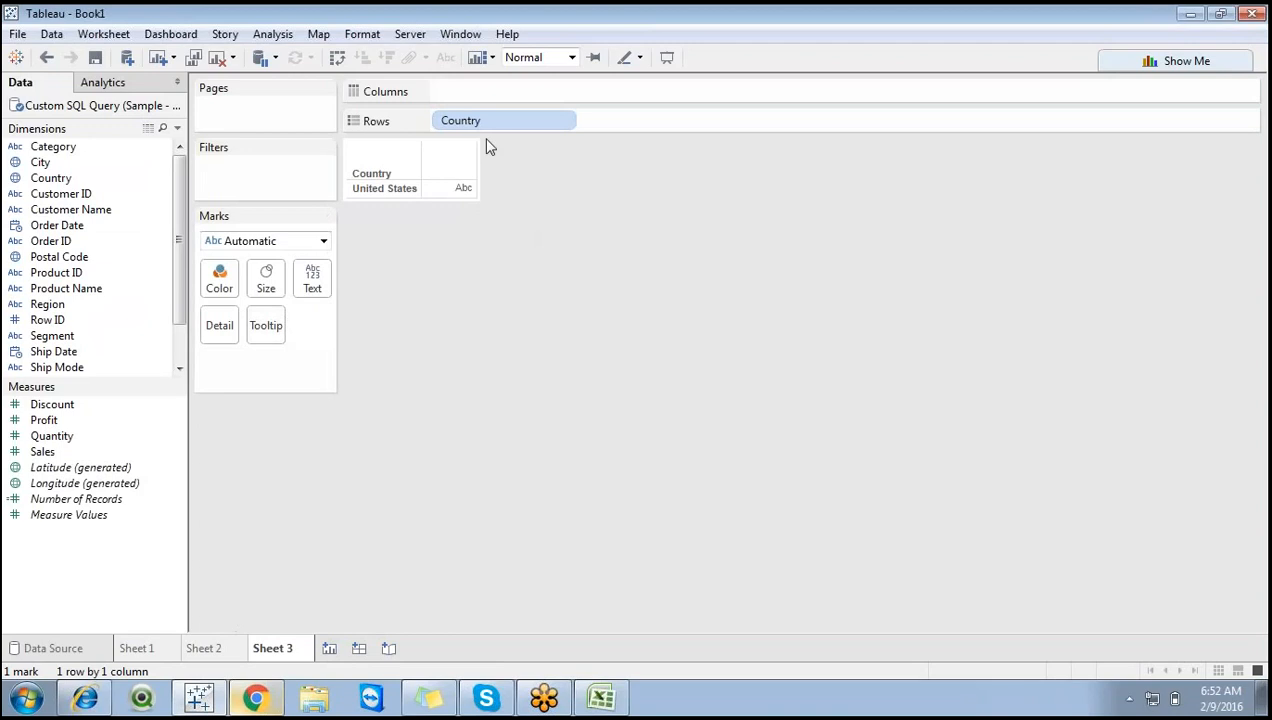
drag(485, 124, 542, 215)
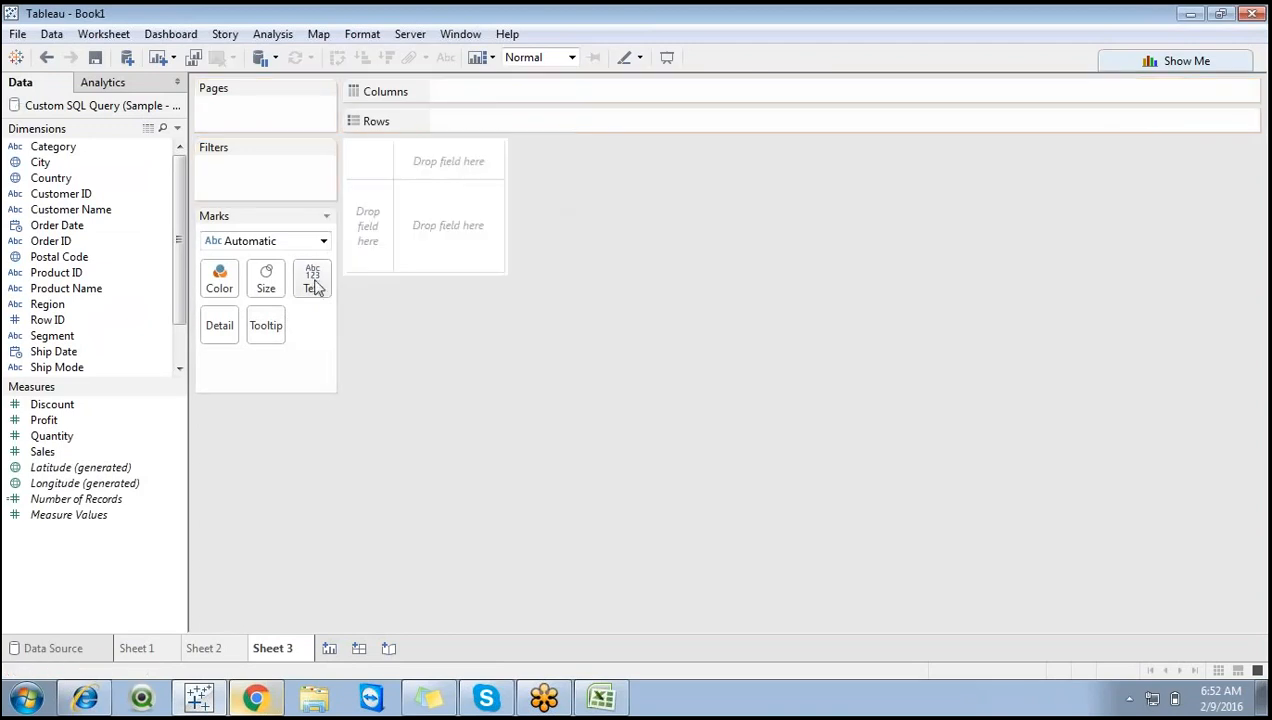
Enlarge the Dimensions list and build a text table of Sales with Category and Sub-Category on Rows.
drag(119, 386, 119, 476)
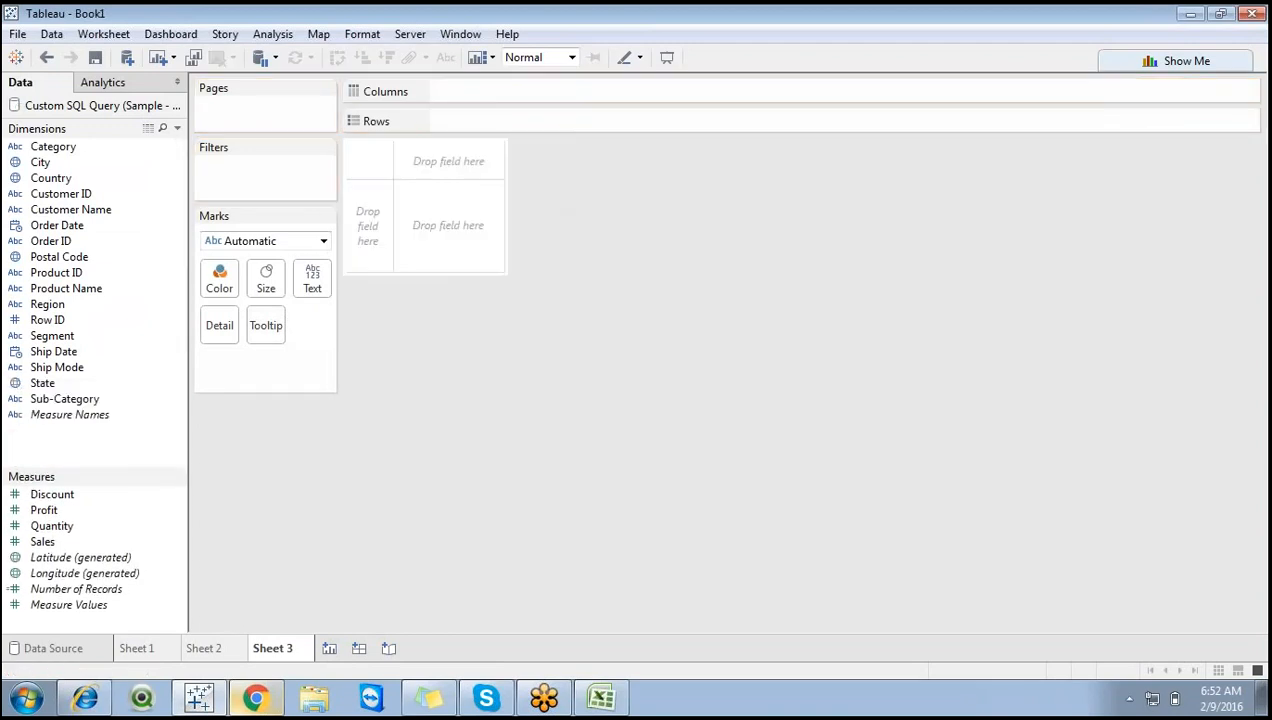
drag(50, 147, 490, 122)
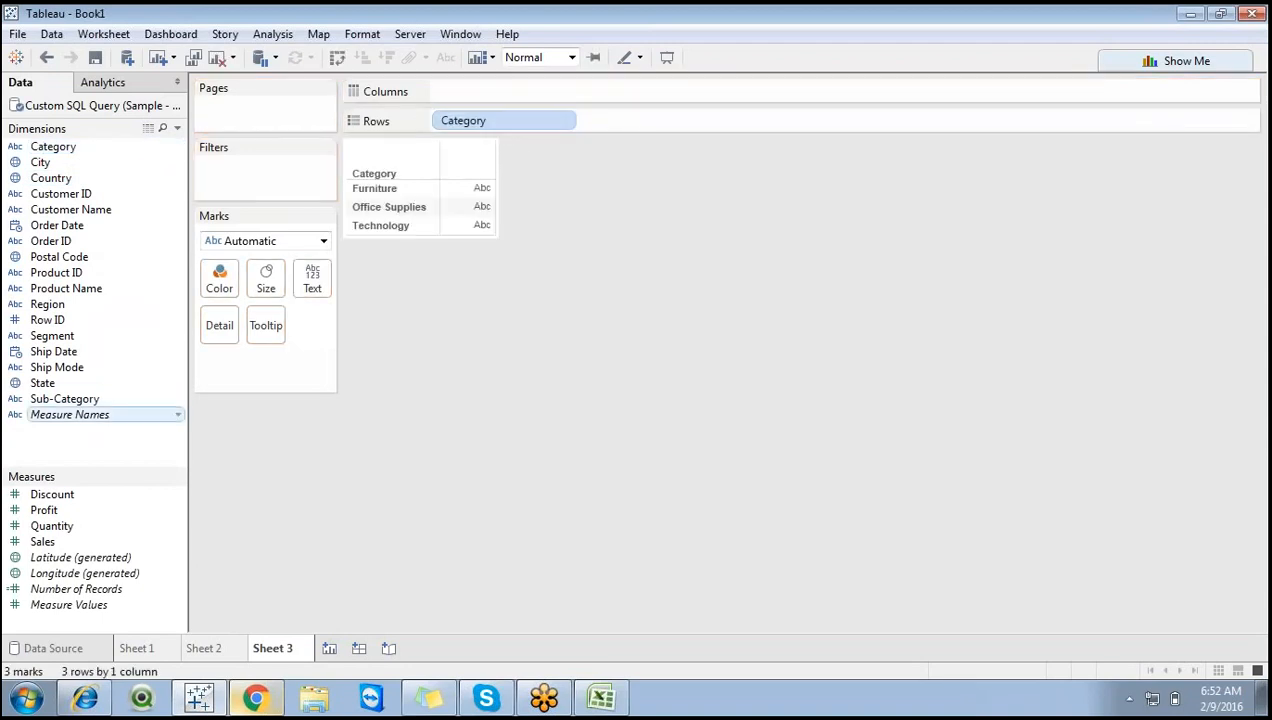
drag(68, 399, 632, 122)
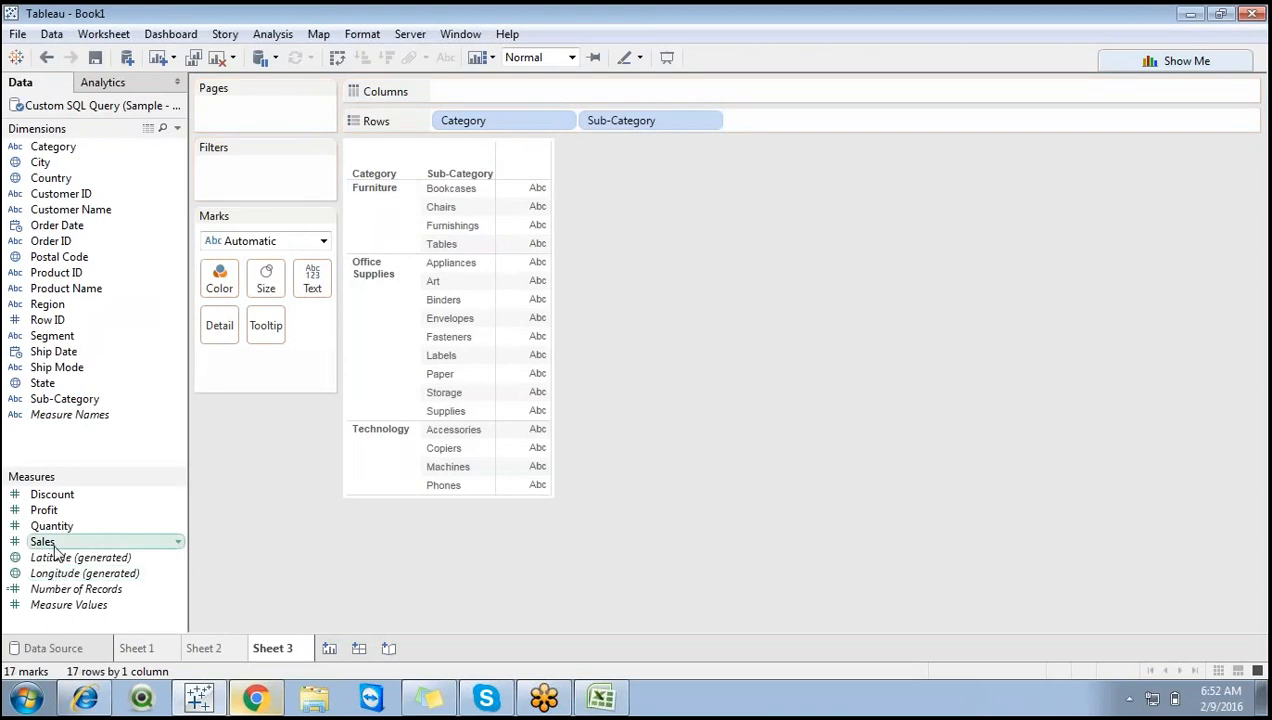
drag(56, 543, 432, 283)
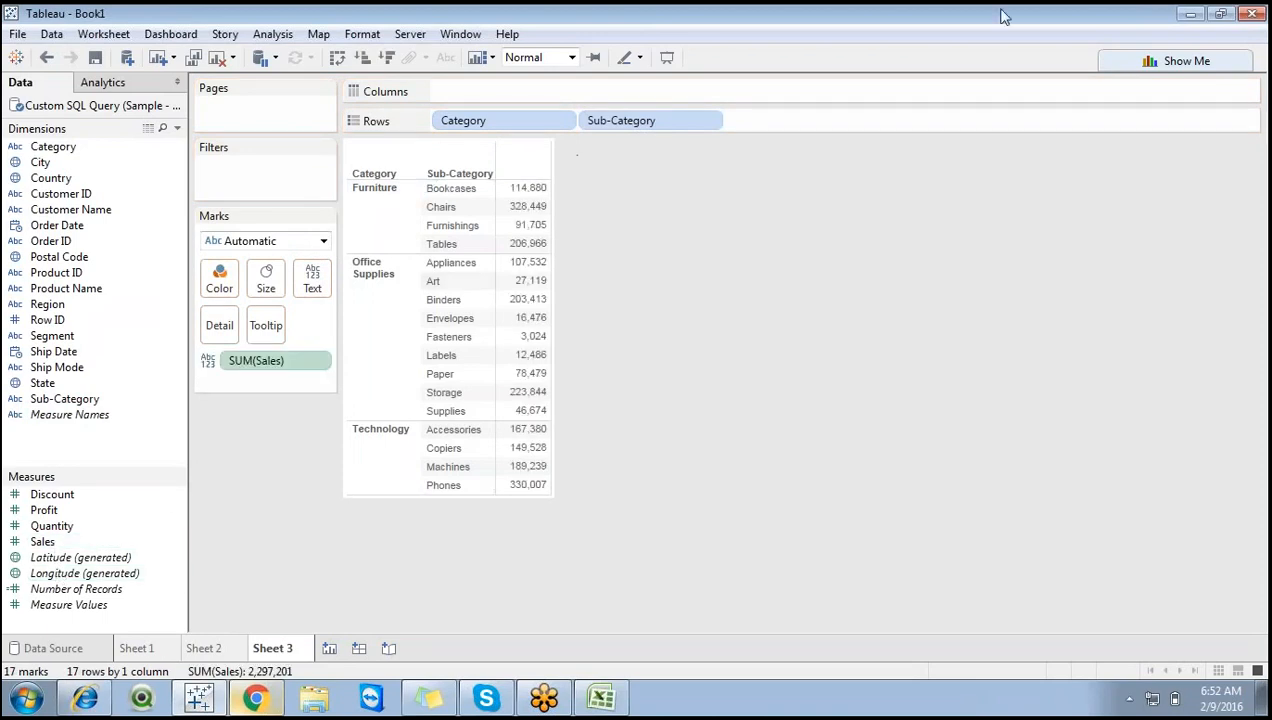
Convert the table to a horizontal bar chart and colour the bars by Category.
click(1187, 62)
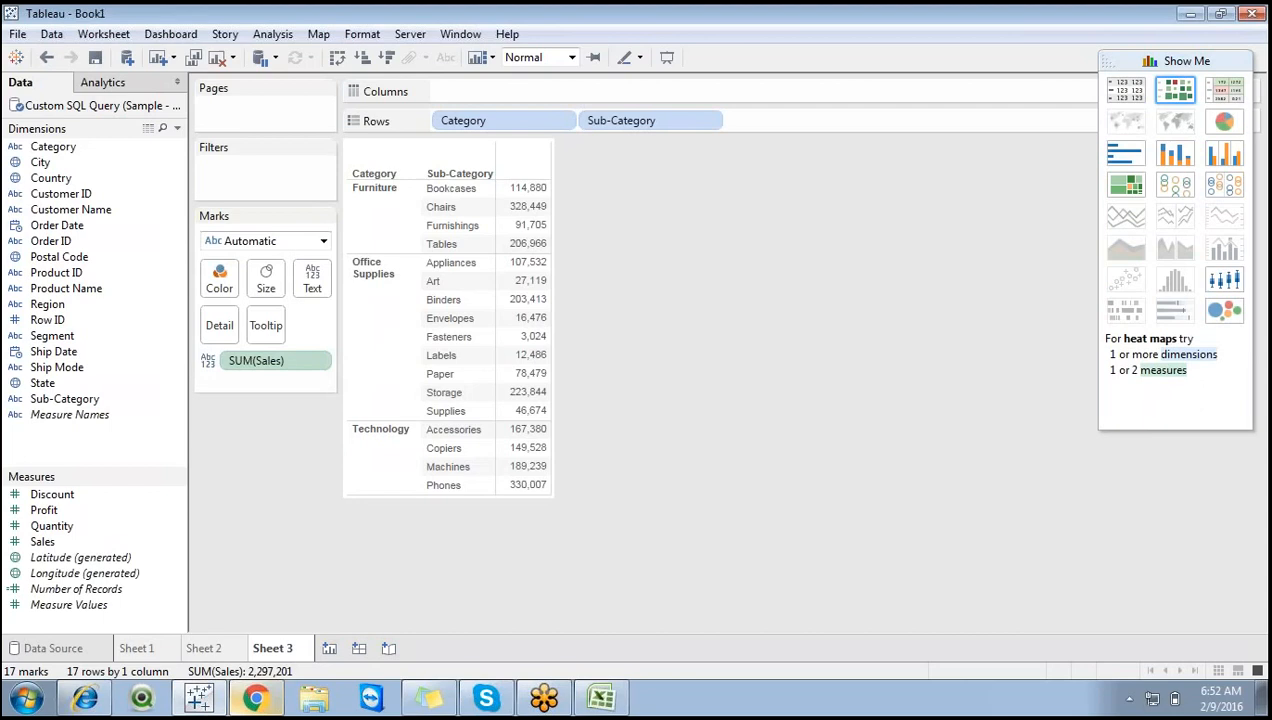
click(1122, 154)
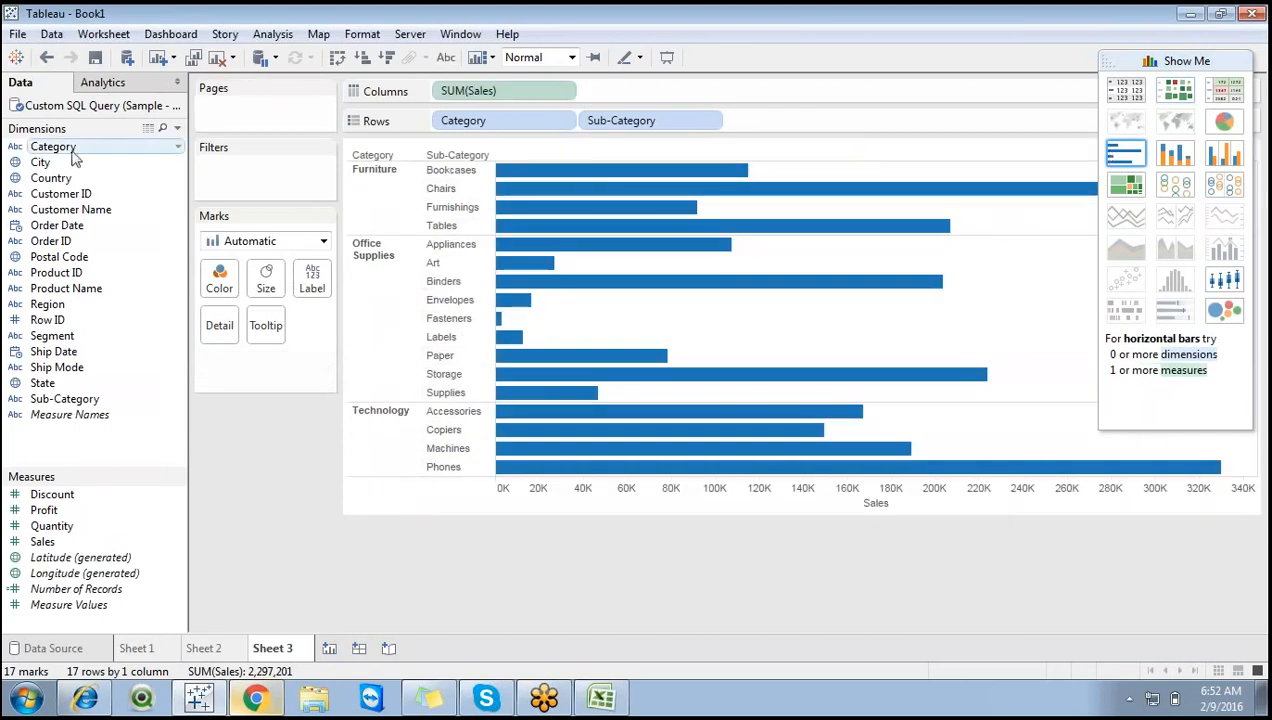
drag(55, 147, 220, 288)
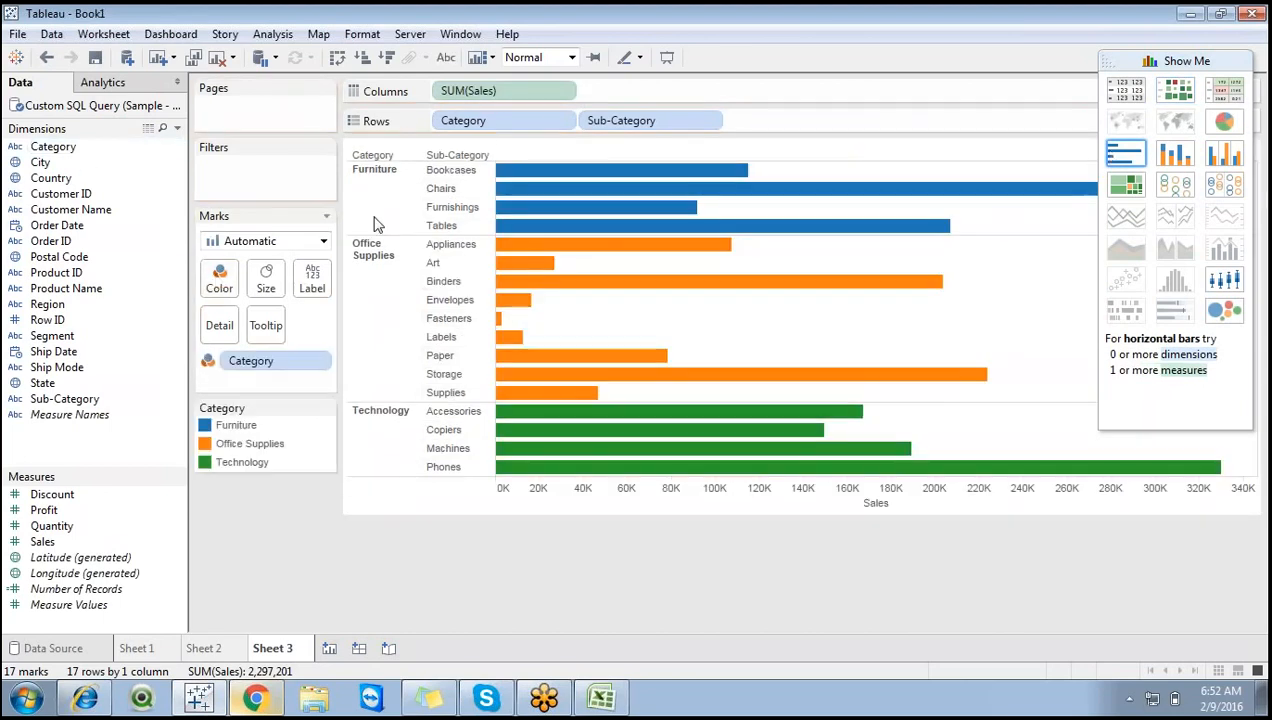
click(1168, 58)
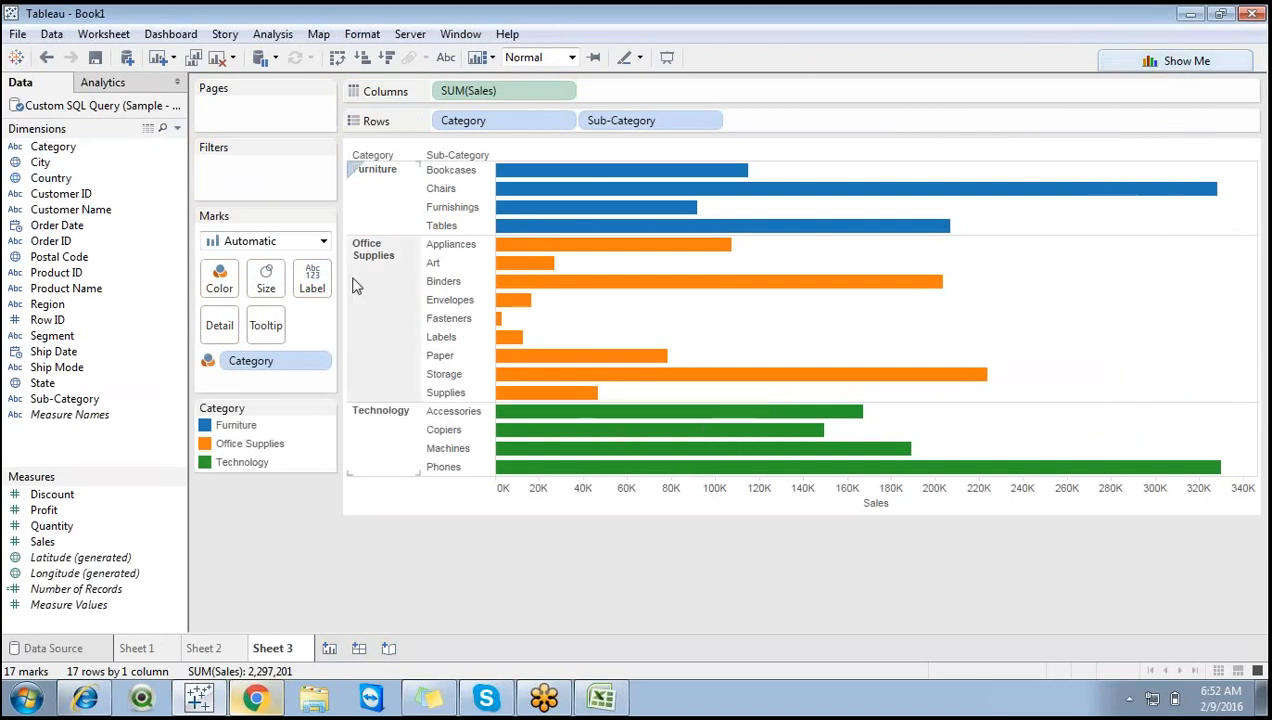
Show quick filters for Category and Sub-Category on the bar chart.
right_click(500, 130)
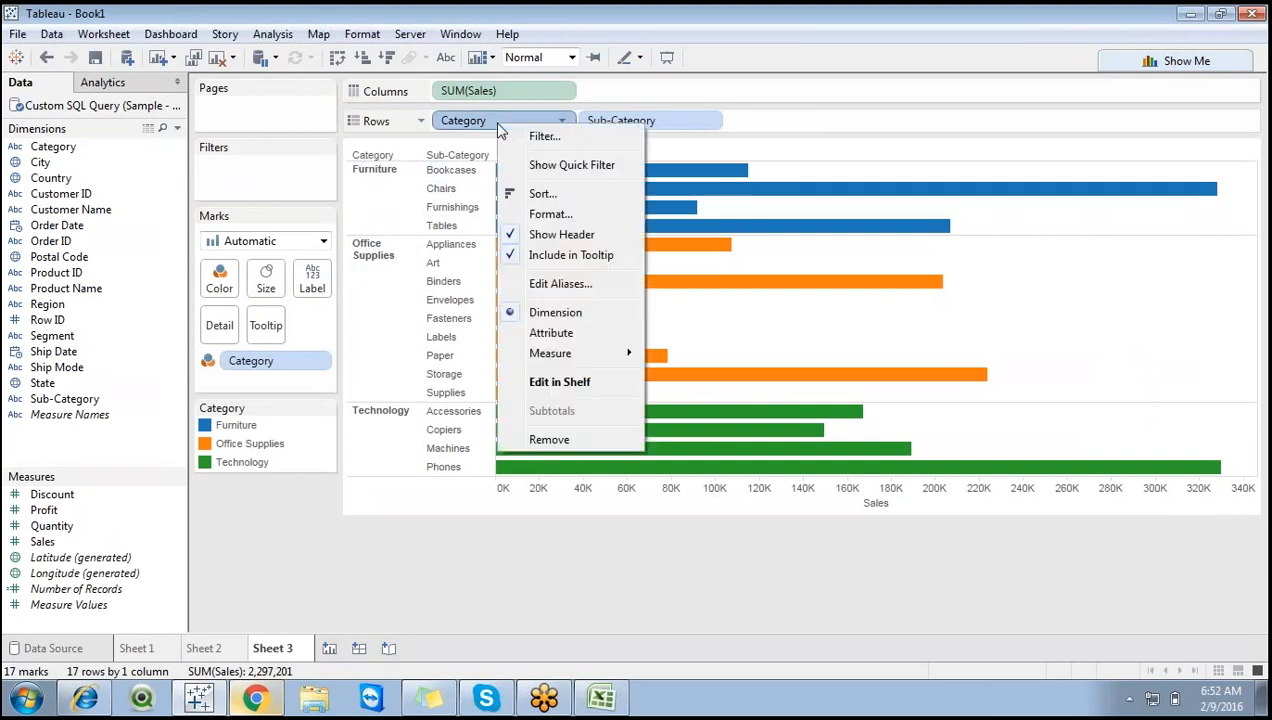
click(562, 177)
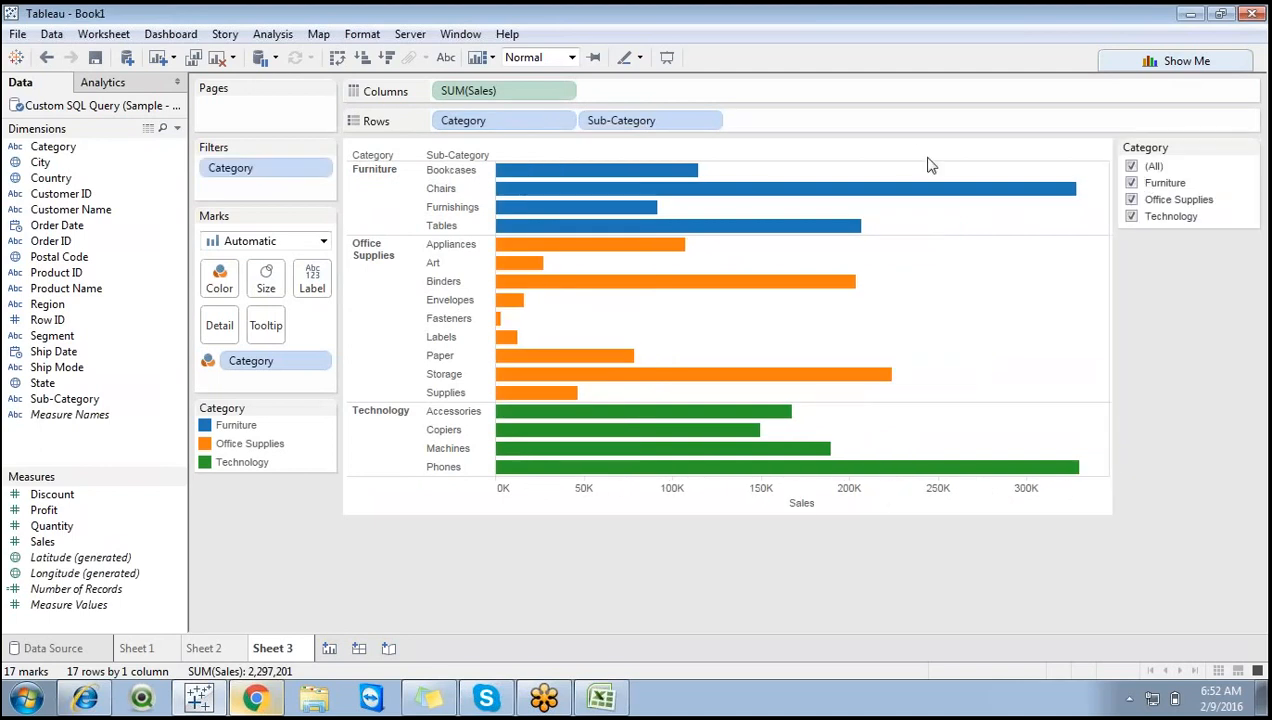
click(709, 124)
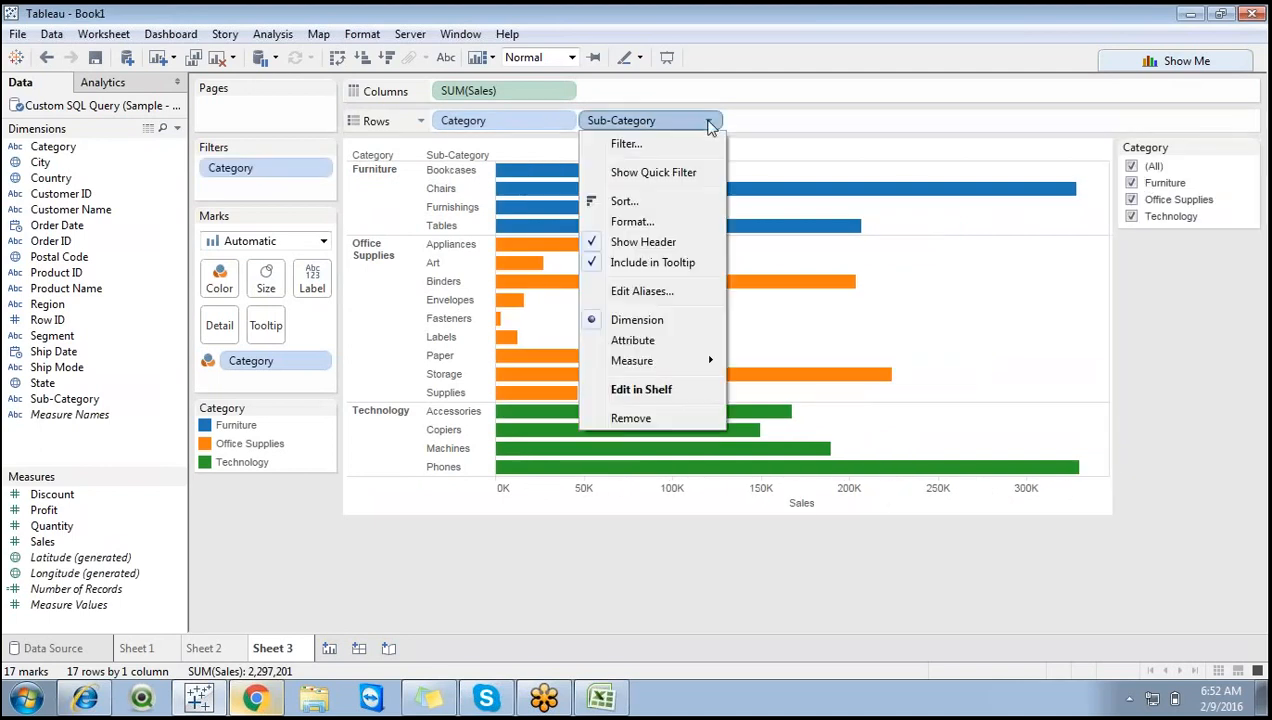
click(672, 175)
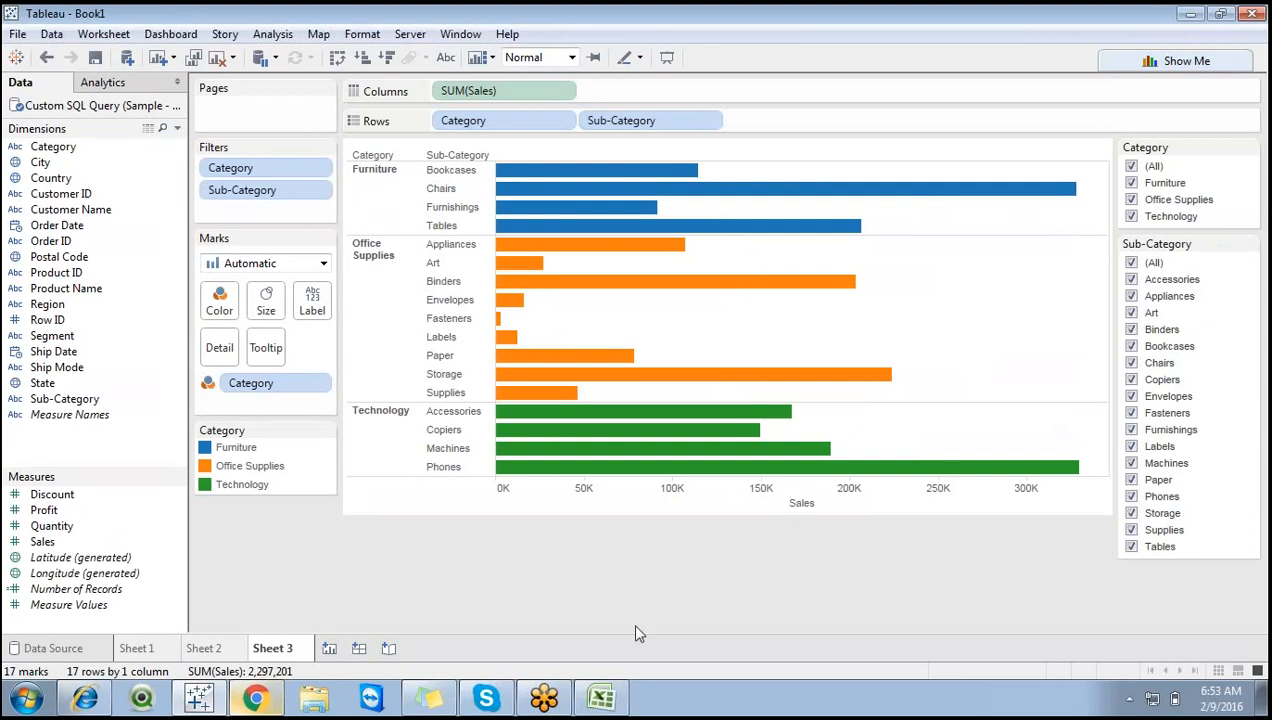
Switch to Excel and enter version 9.2 in F18 with "Show Filter" beside it in G18.
click(610, 695)
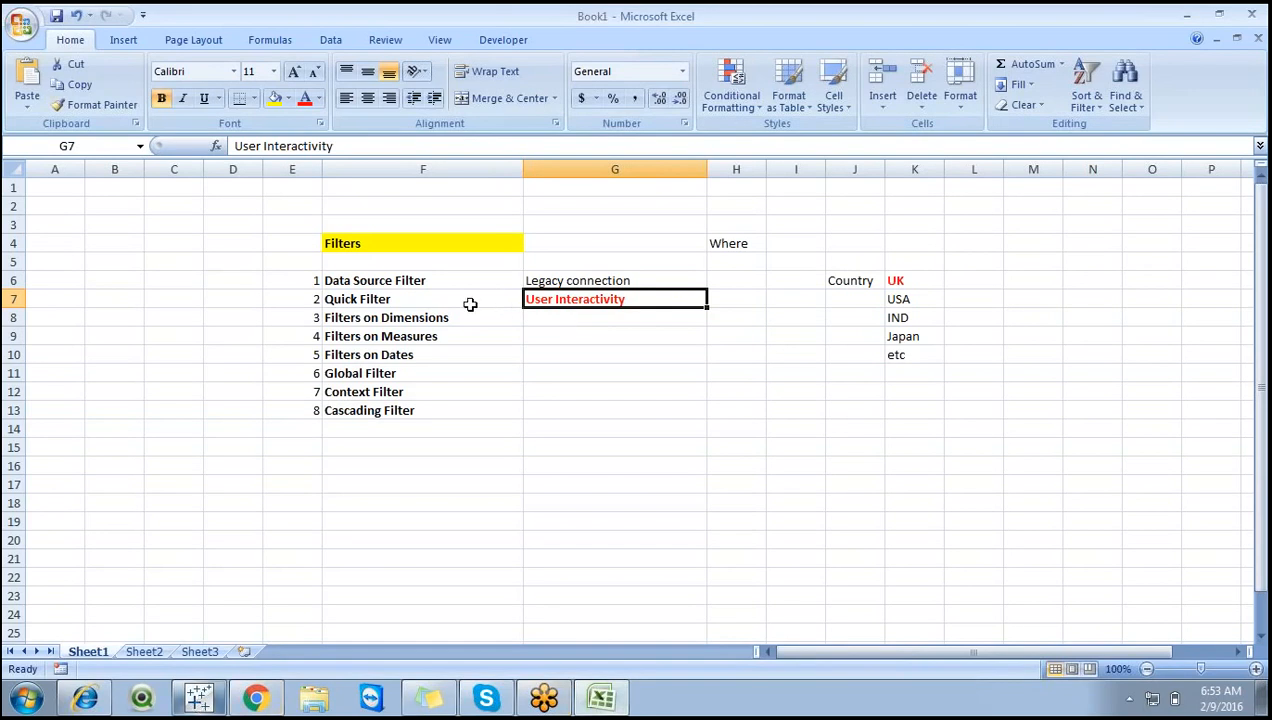
click(367, 503)
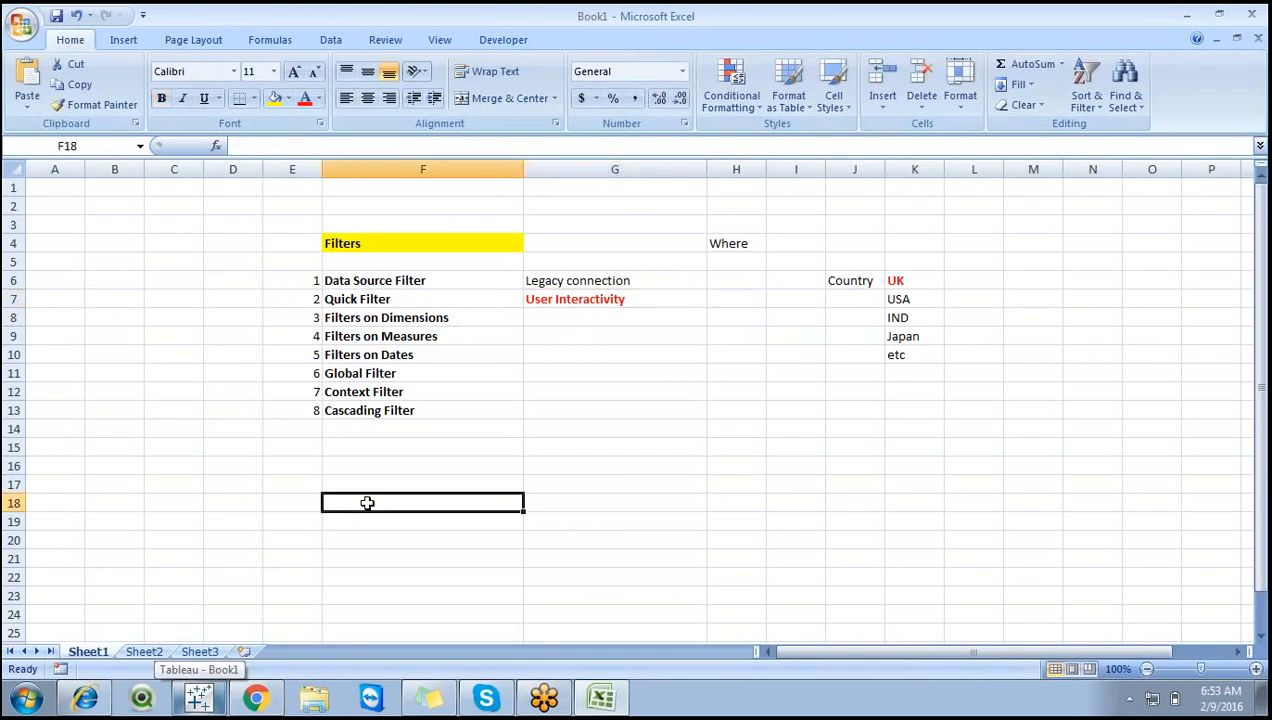
text(9.0)
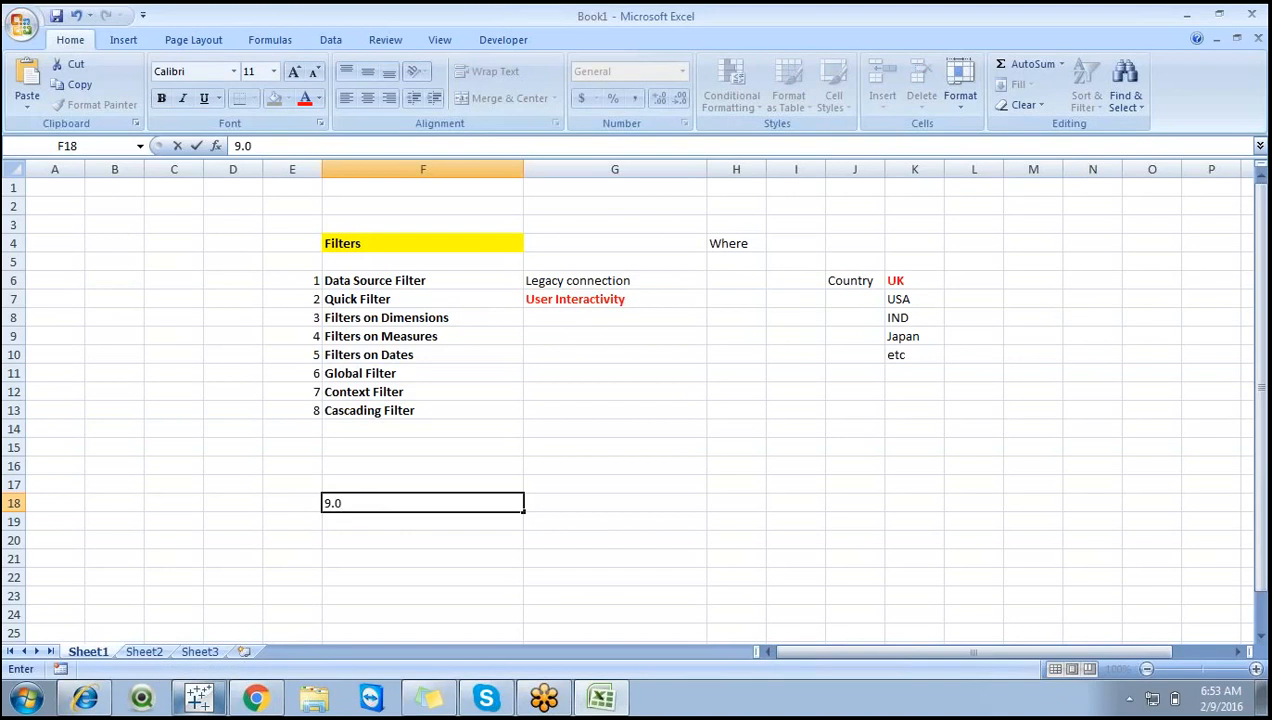
key(Return)
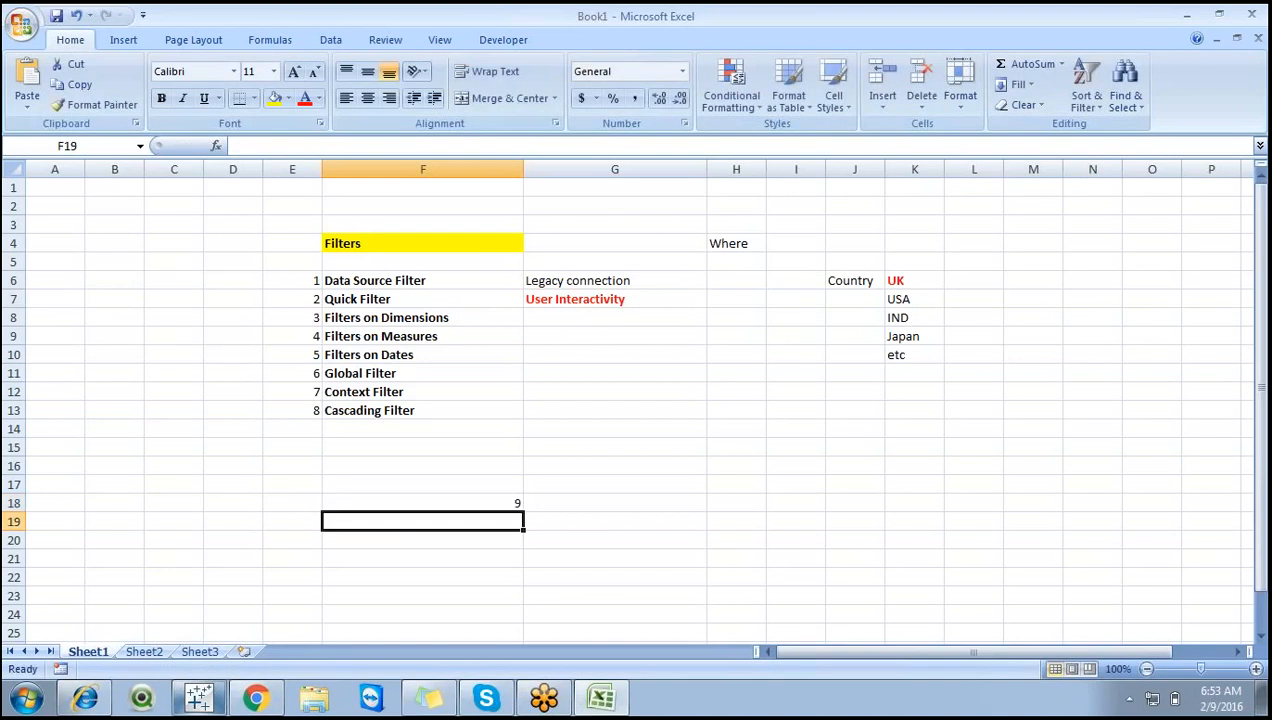
click(388, 499)
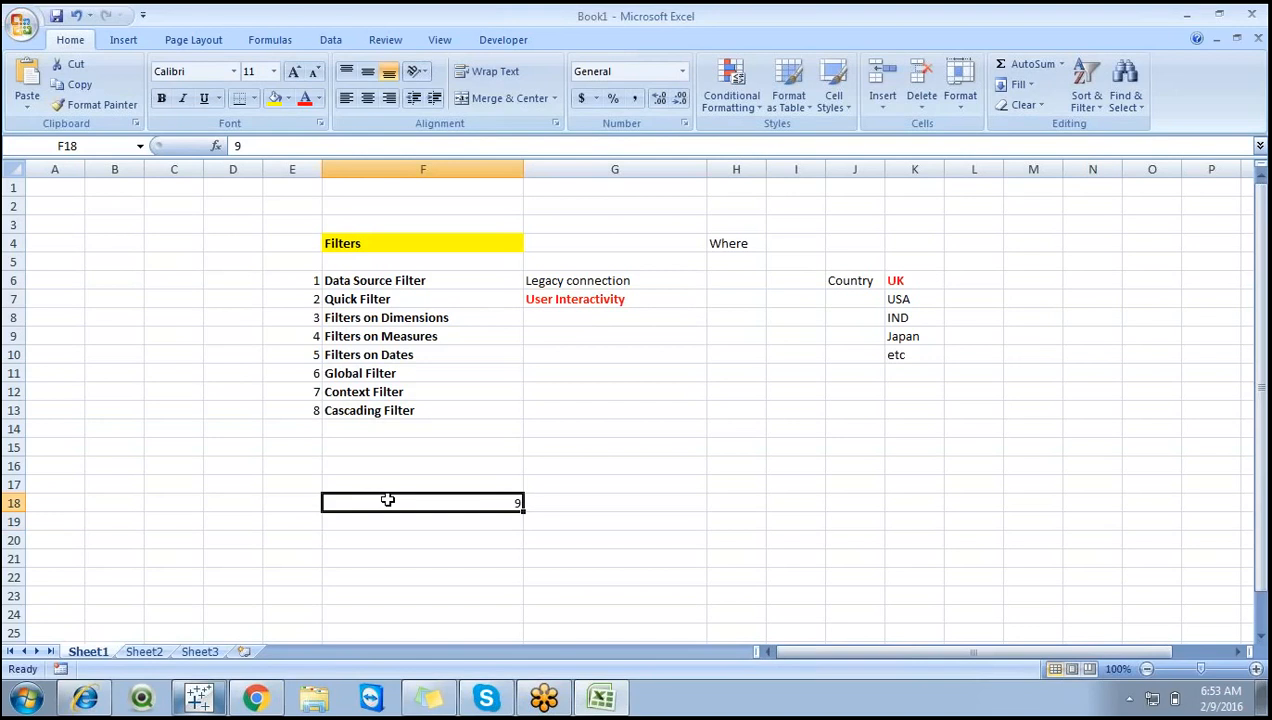
text(9)
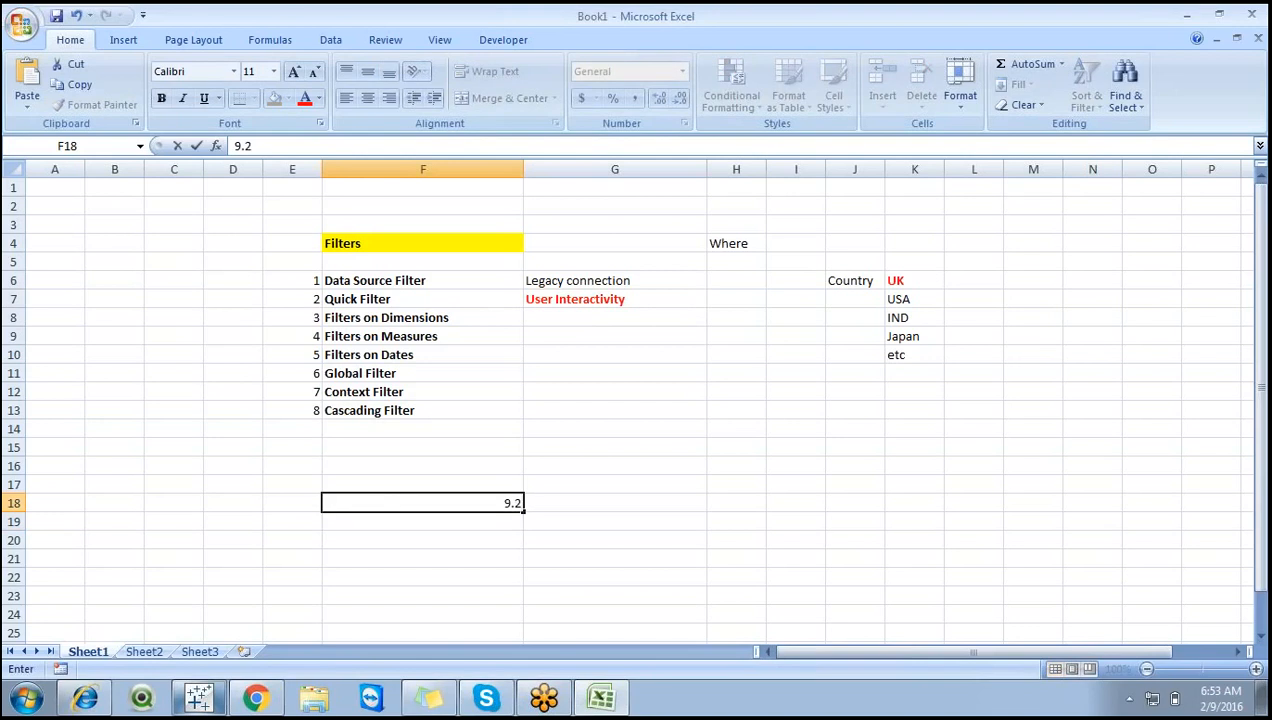
click(611, 503)
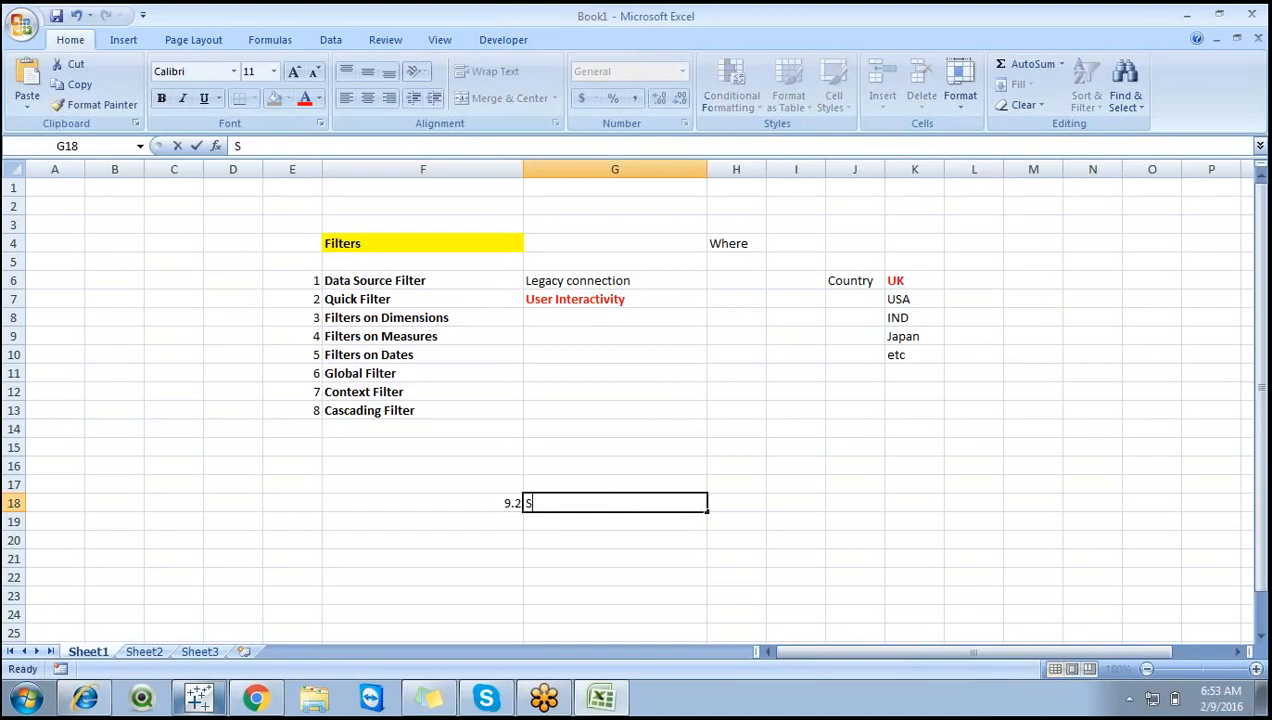
text(Showw)
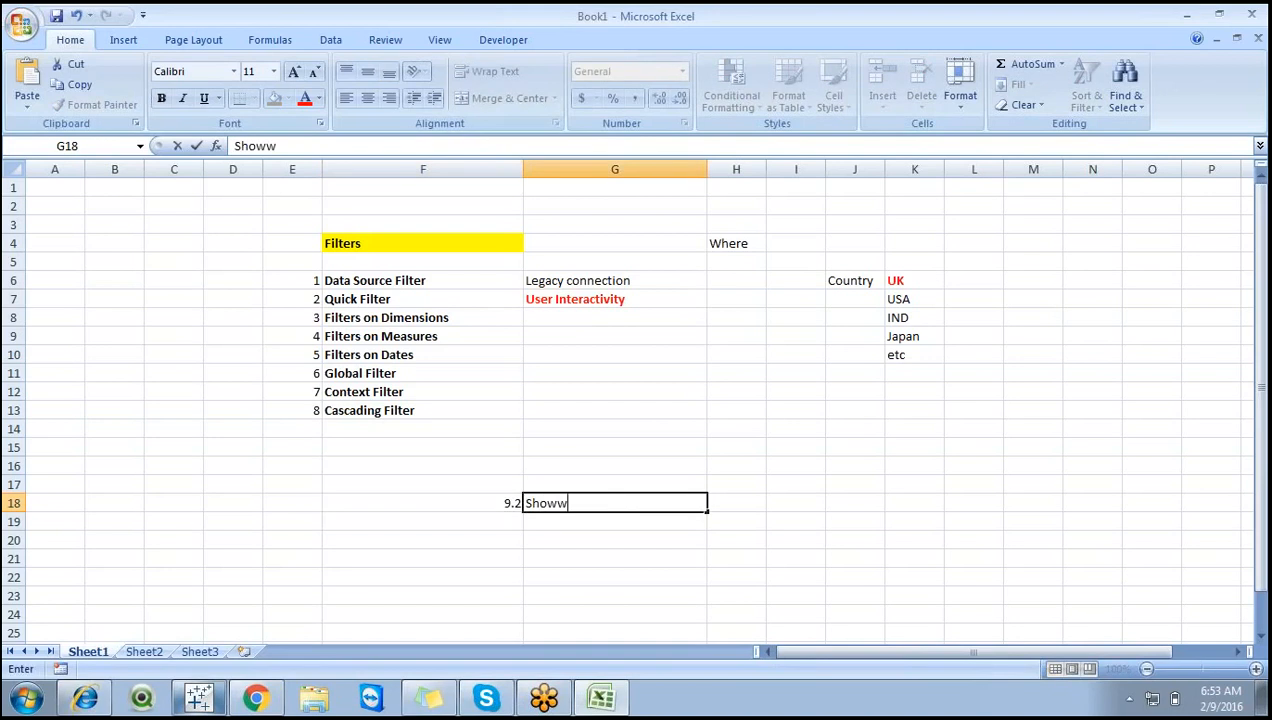
key(BackSpace)
key(BackSpace)
Enter version 9.0 in F17 with "Show Quick Flter" beside it in G17.
click(519, 482)
text(9.0)
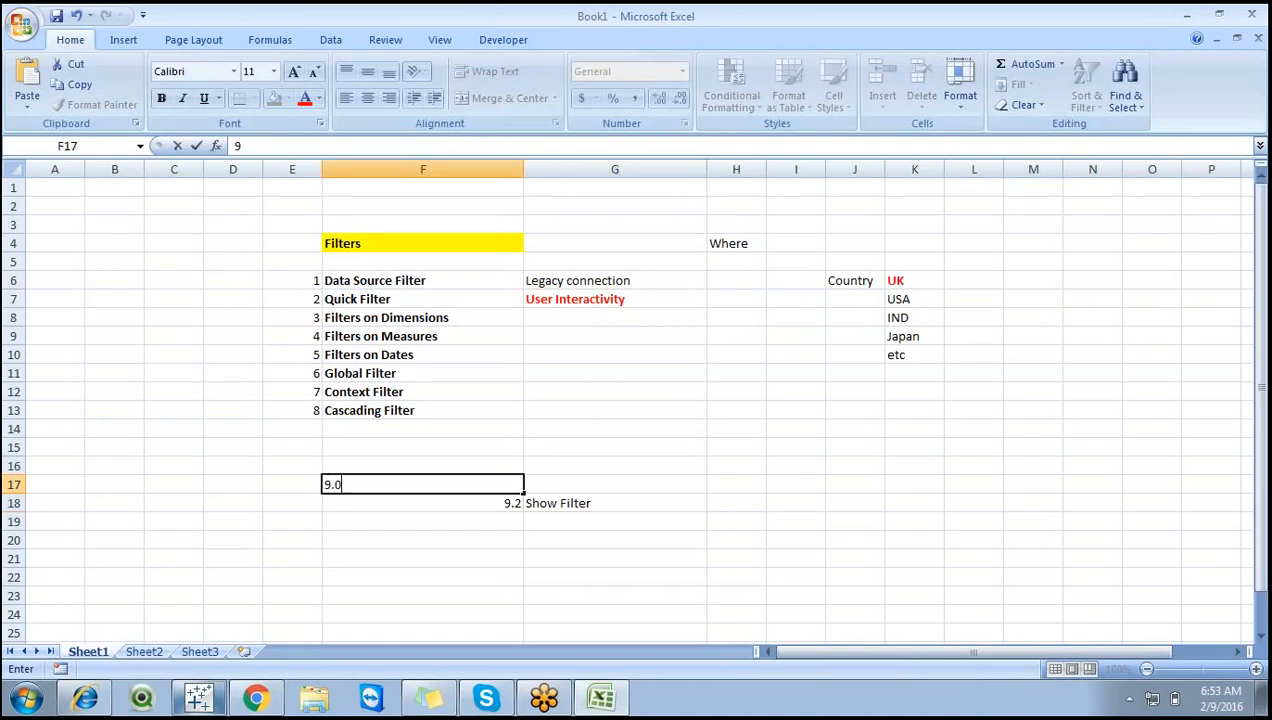
key(Tab)
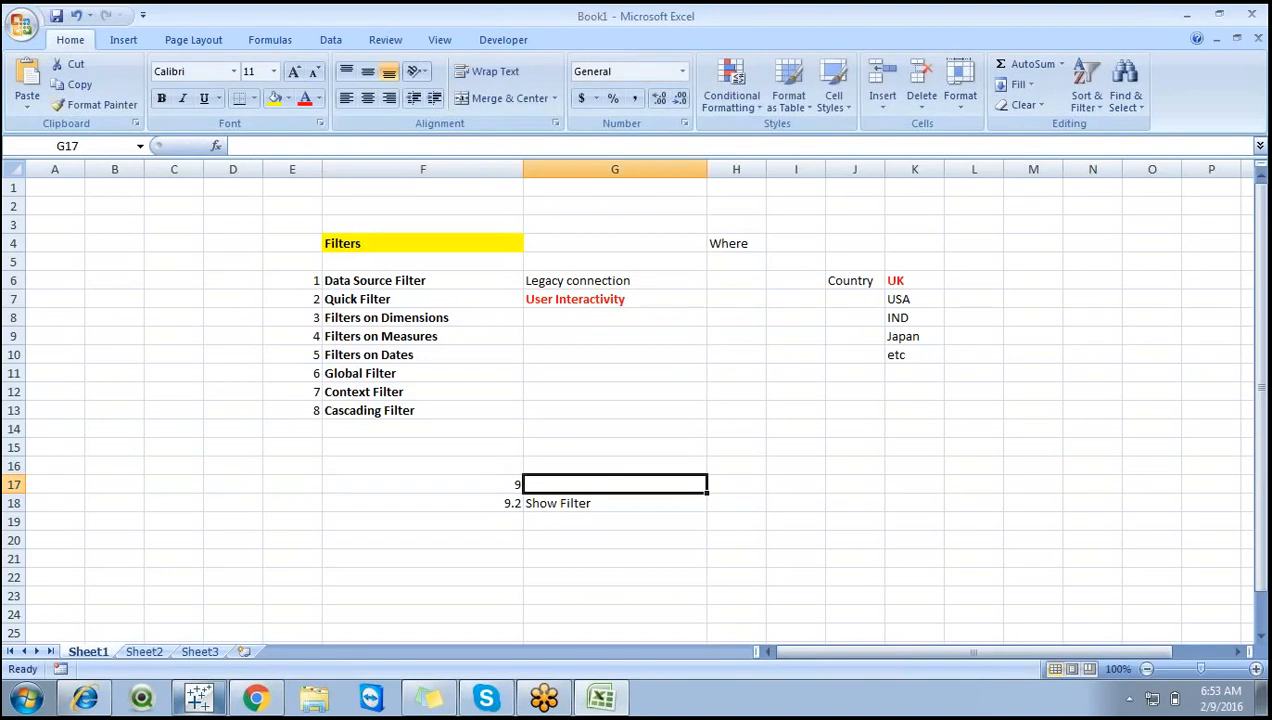
text(Shoq)
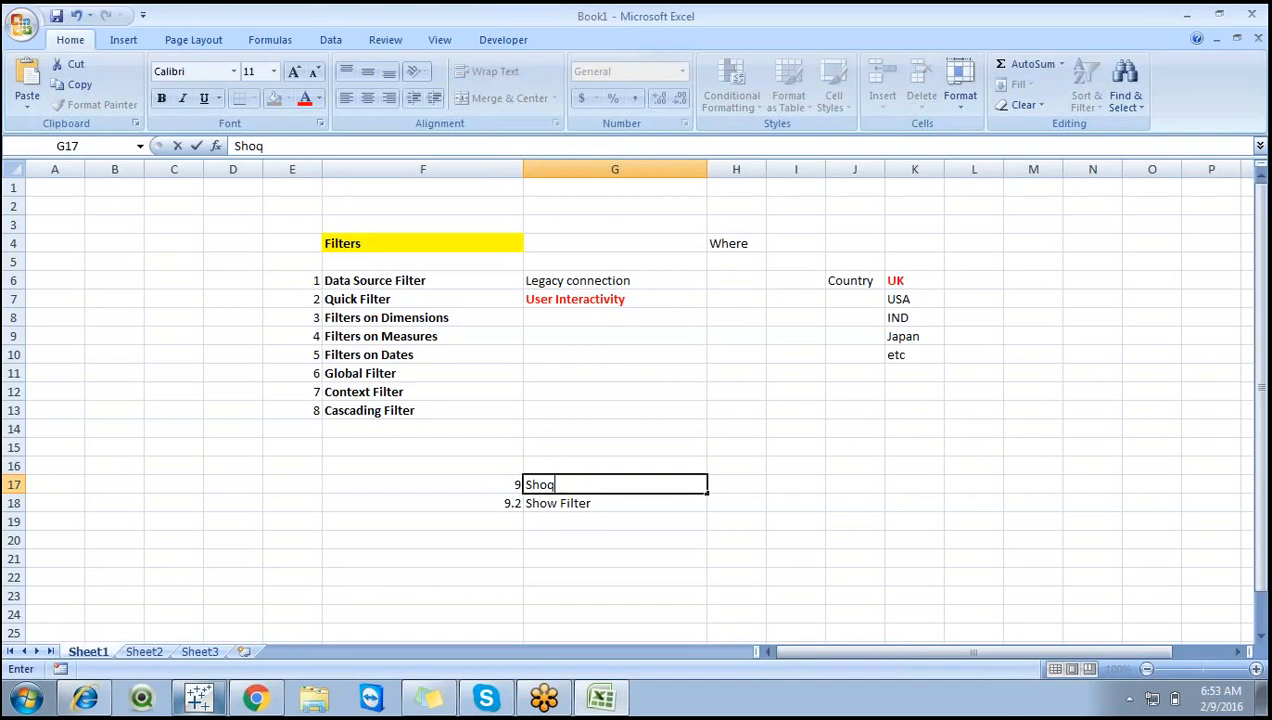
key(BackSpace)
text(w Quick Flte)
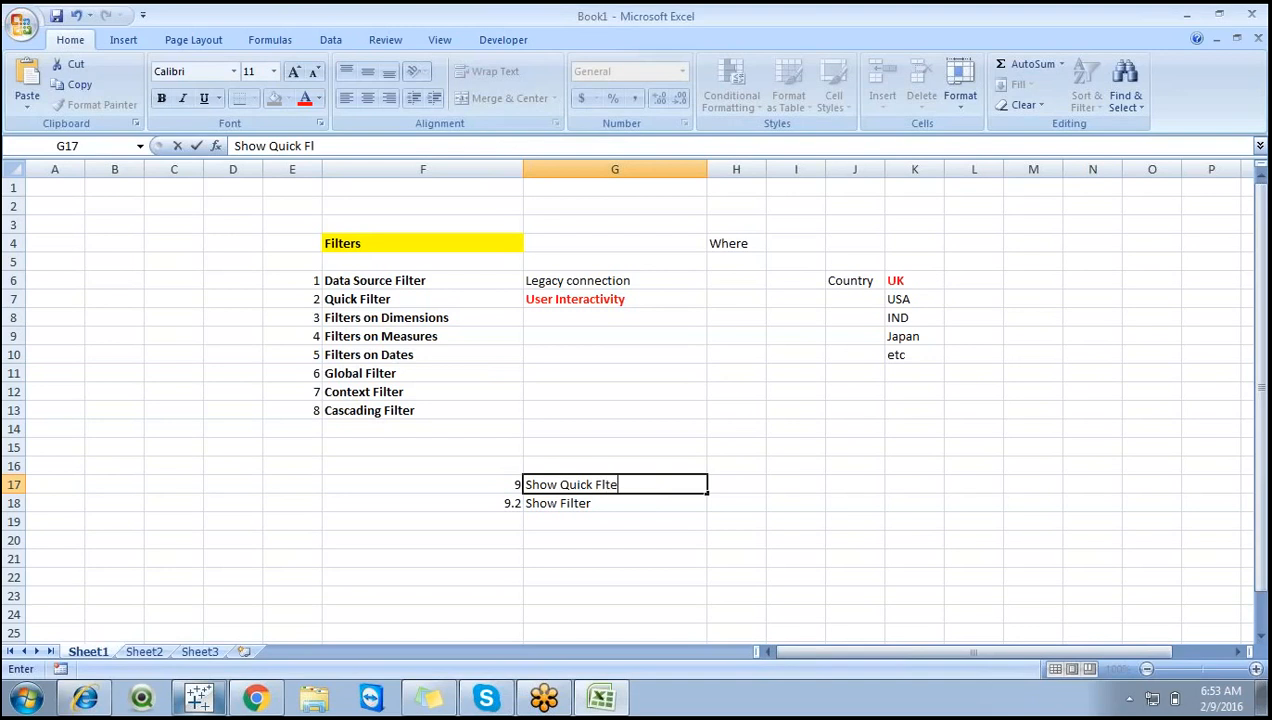
text(r)
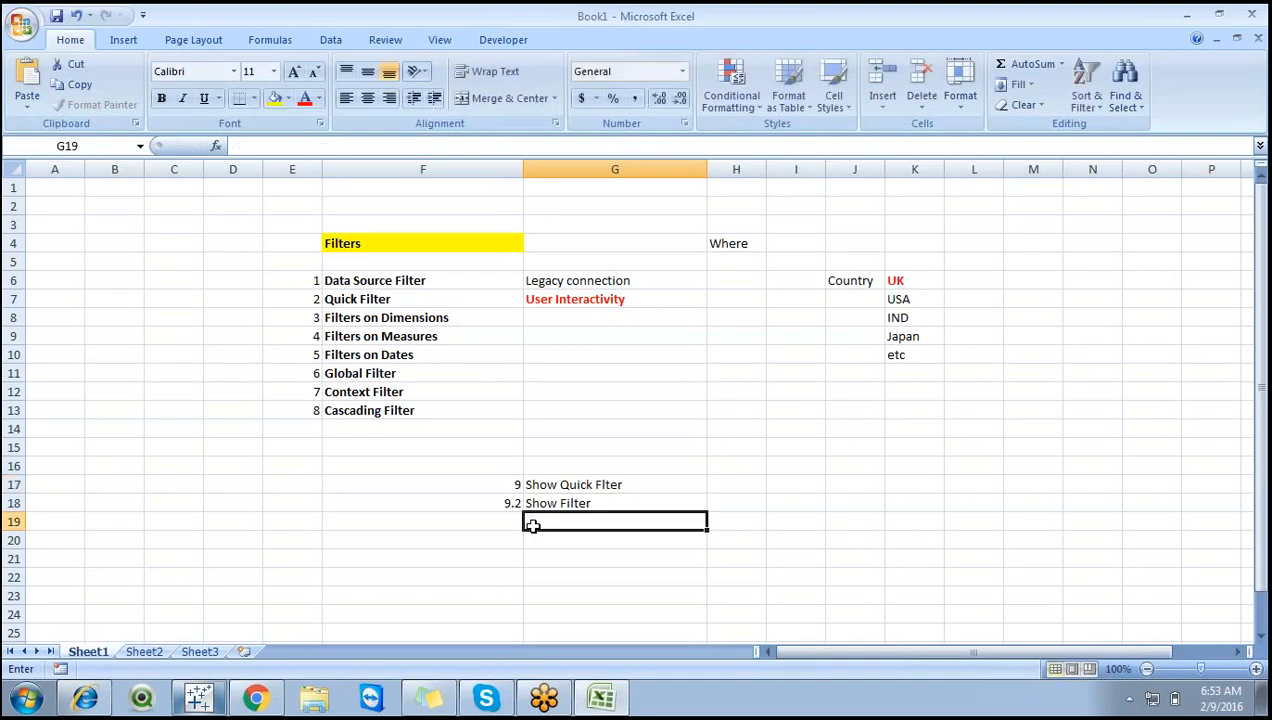
Compare the version notes in G17 and G18 with the Quick Filter entry in F7.
click(532, 524)
click(577, 506)
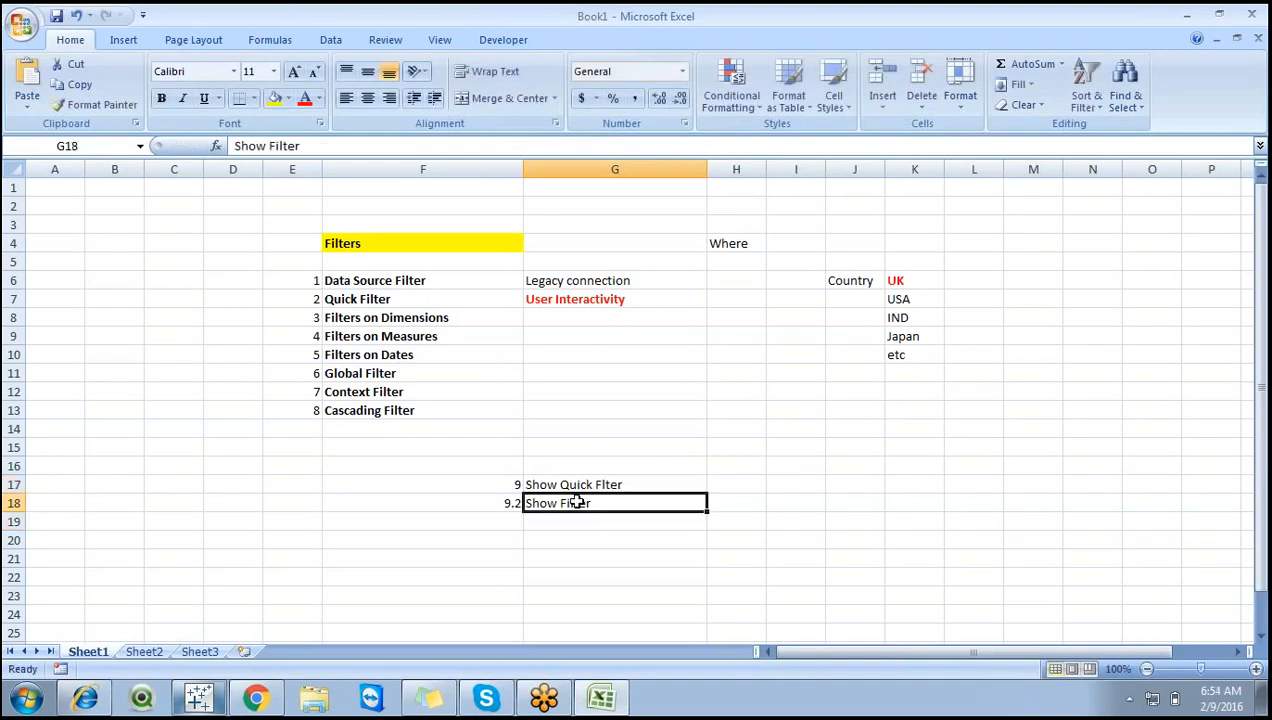
key(Up)
click(585, 503)
click(397, 300)
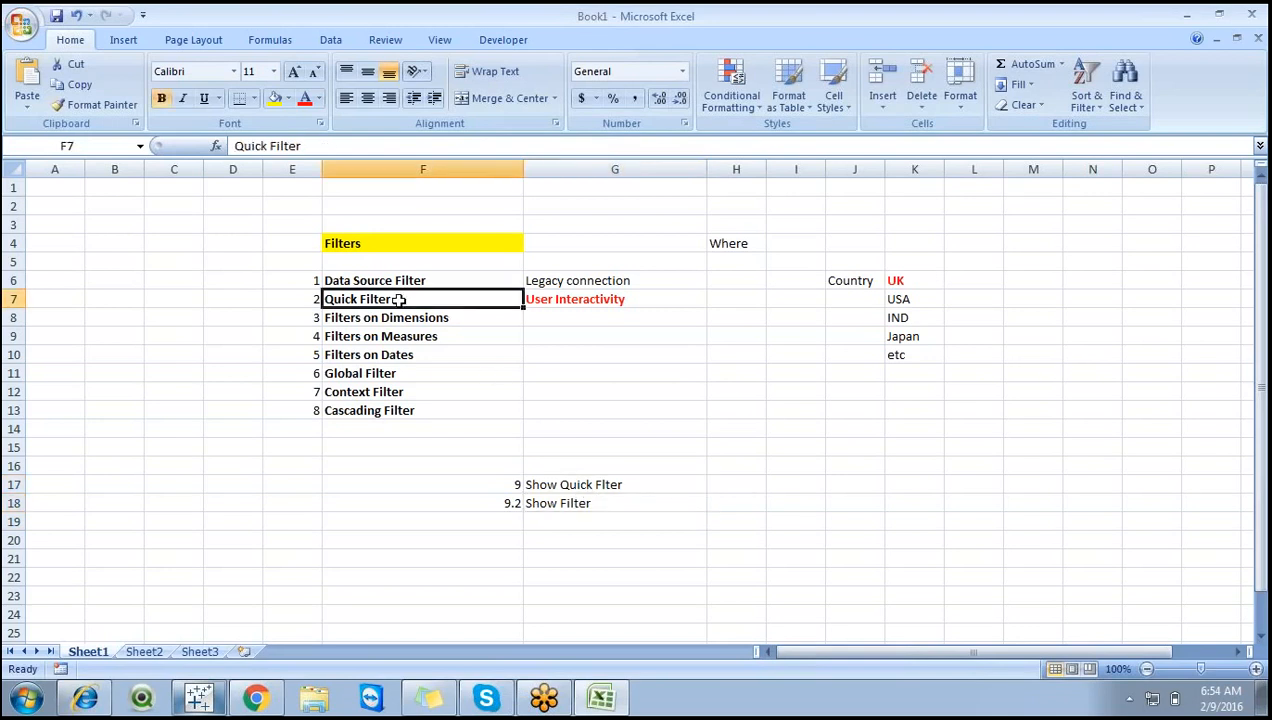
Review the version 9.2 Show Filter note in G18 against the Quick Filter entry in F7.
click(560, 503)
click(451, 297)
click(567, 503)
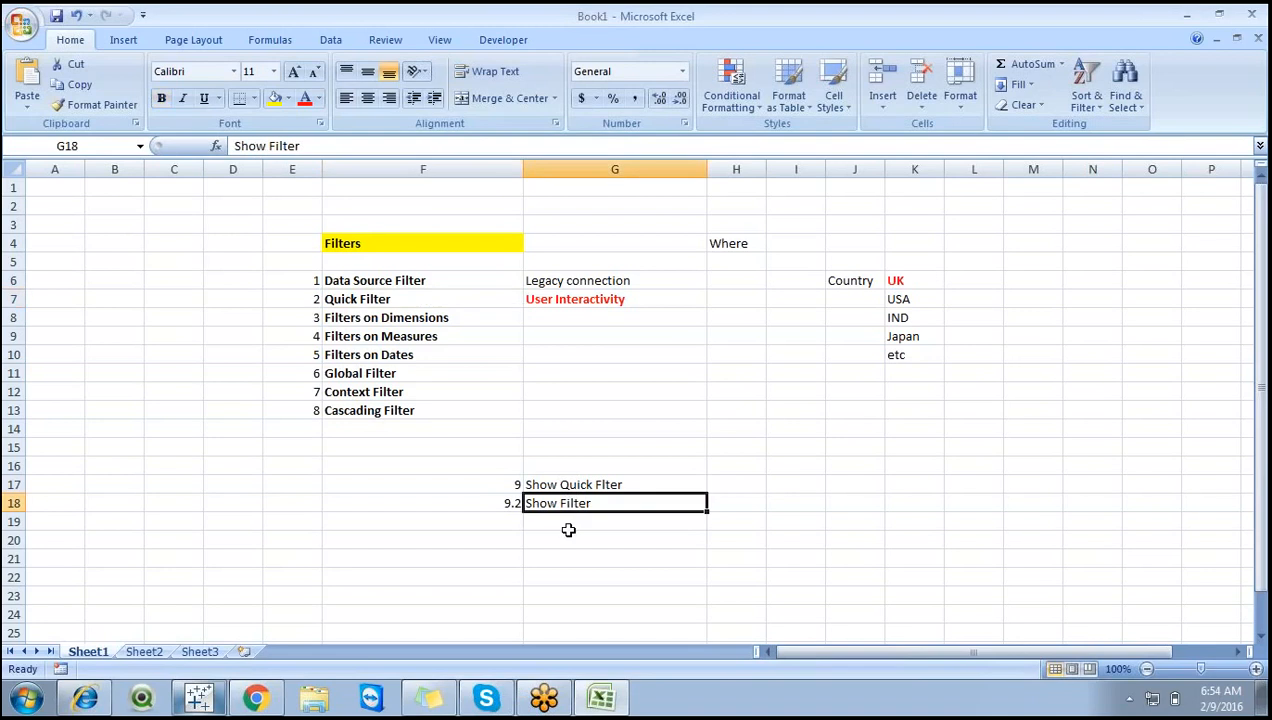
click(260, 697)
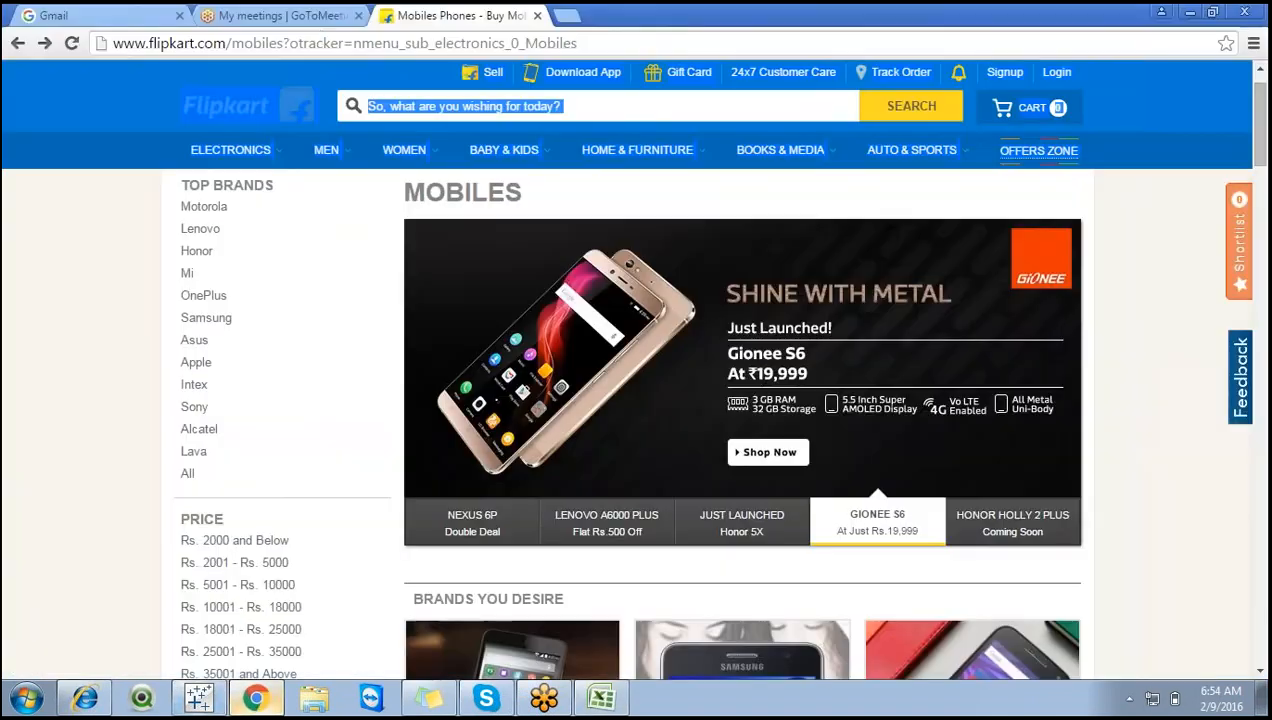
click(318, 42)
text(tab)
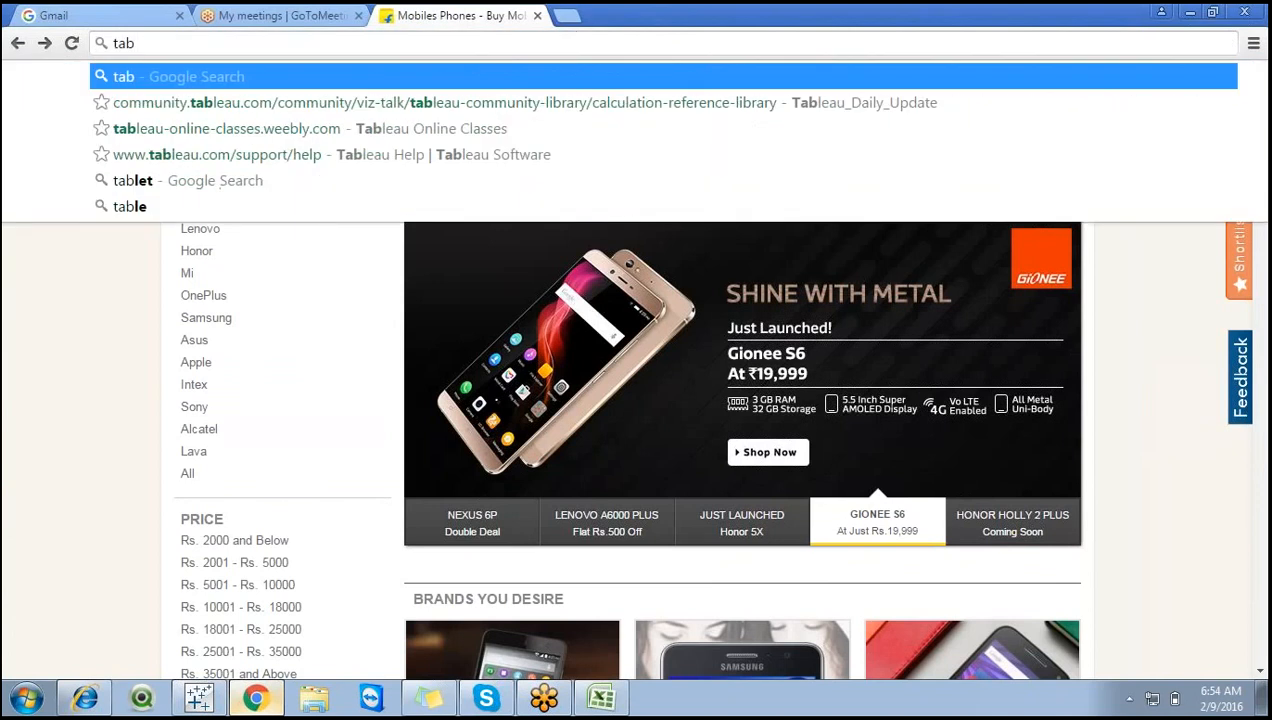
text(leau)
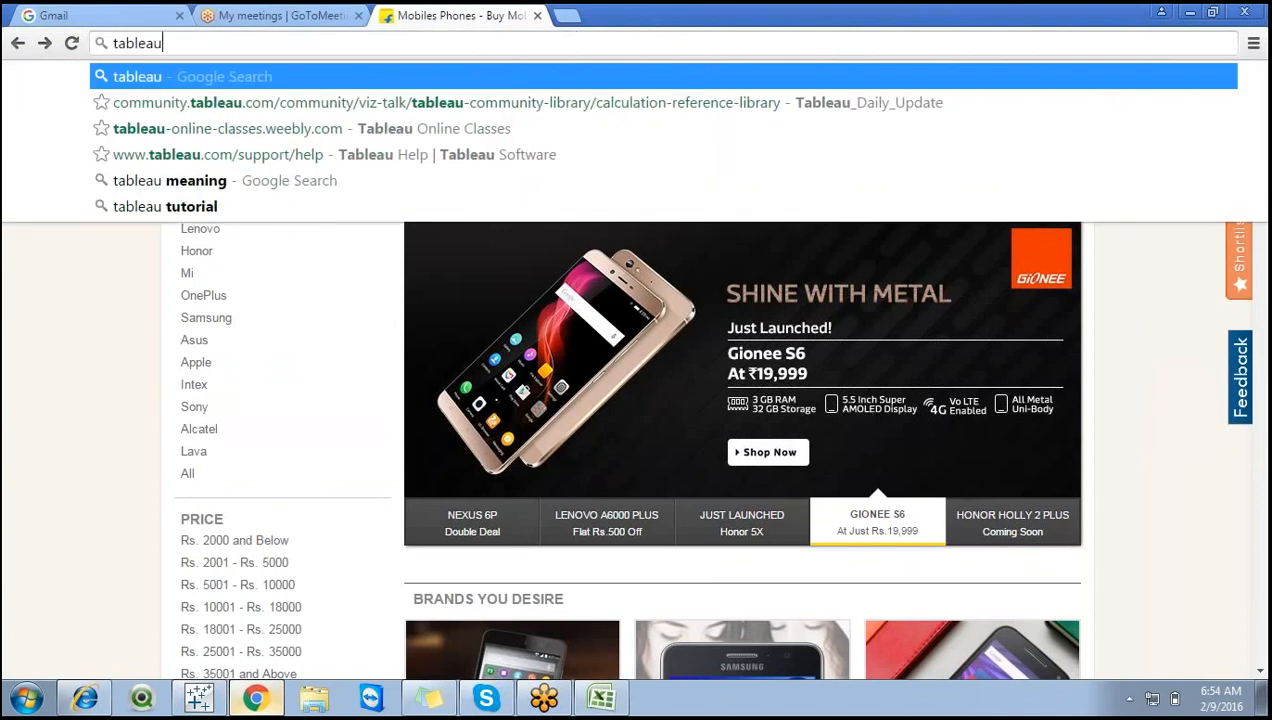
key(ctrl+Return)
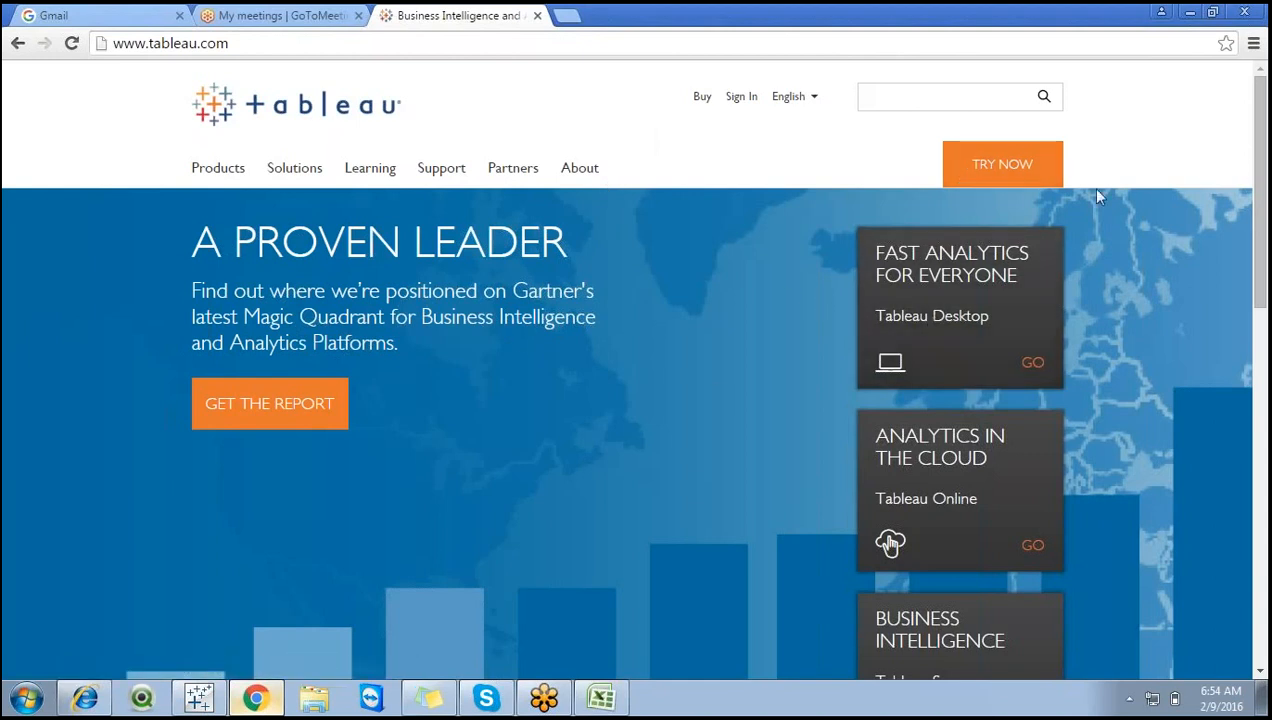
scroll(1263, 248, down, 3)
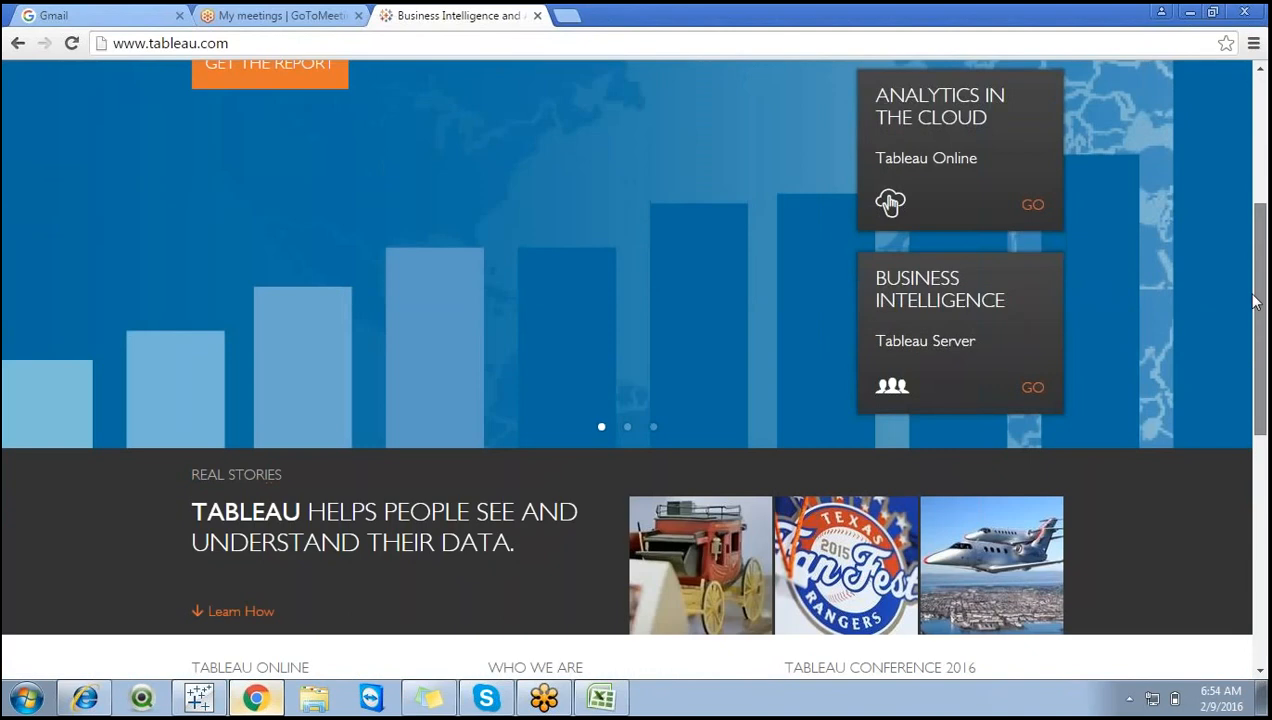
scroll(1263, 280, up, 2)
scroll(1263, 320, down, 3)
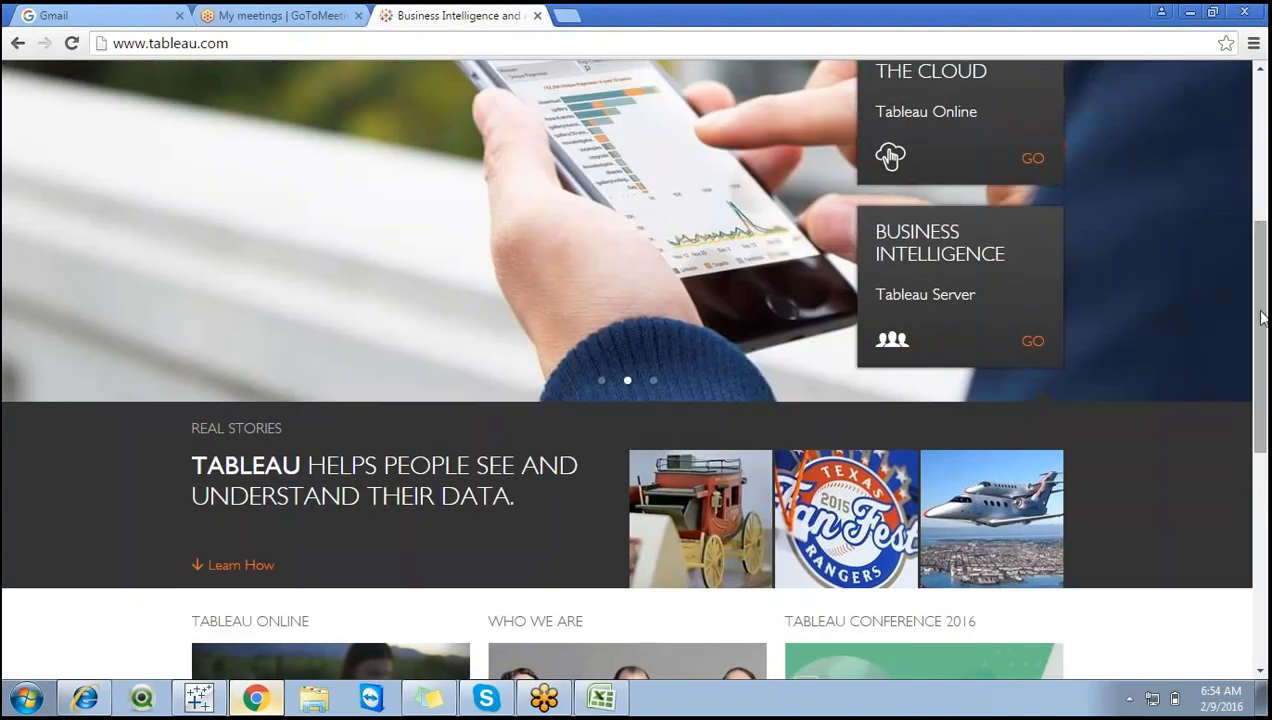
scroll(1256, 330, up, 4)
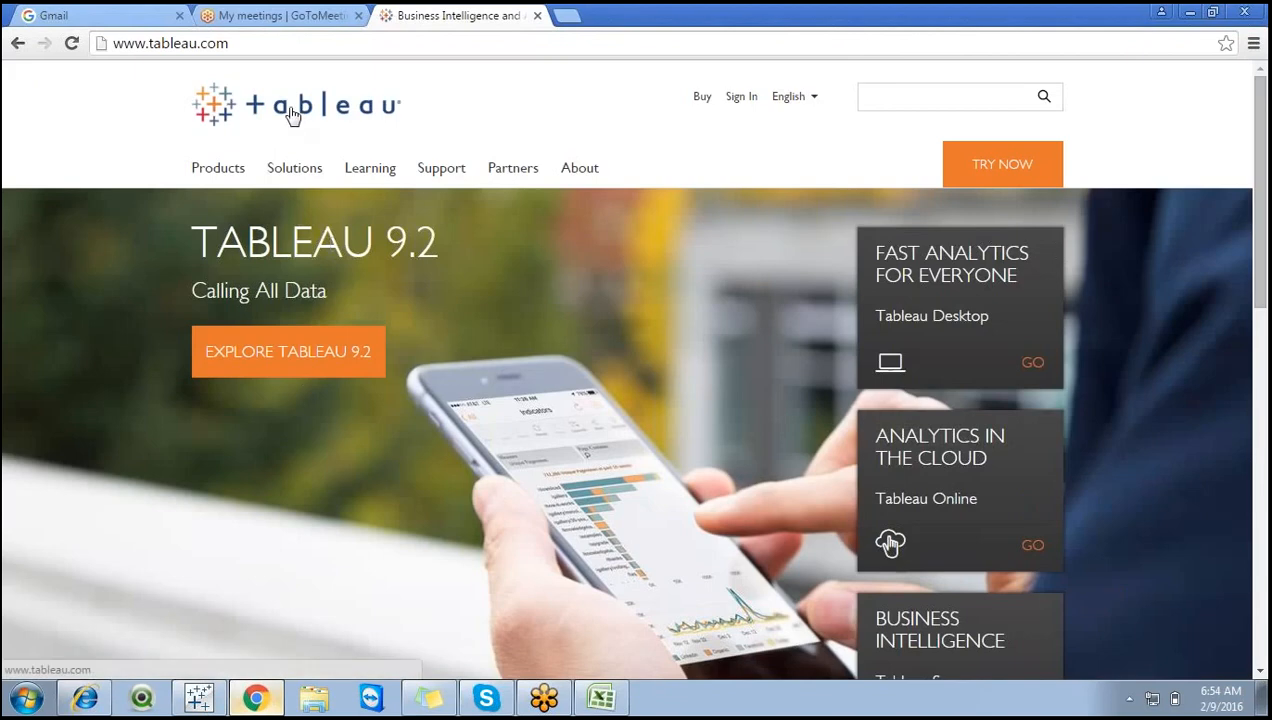
Switch to Tableau and check the quick filter option's name among the Category filter's options.
click(200, 698)
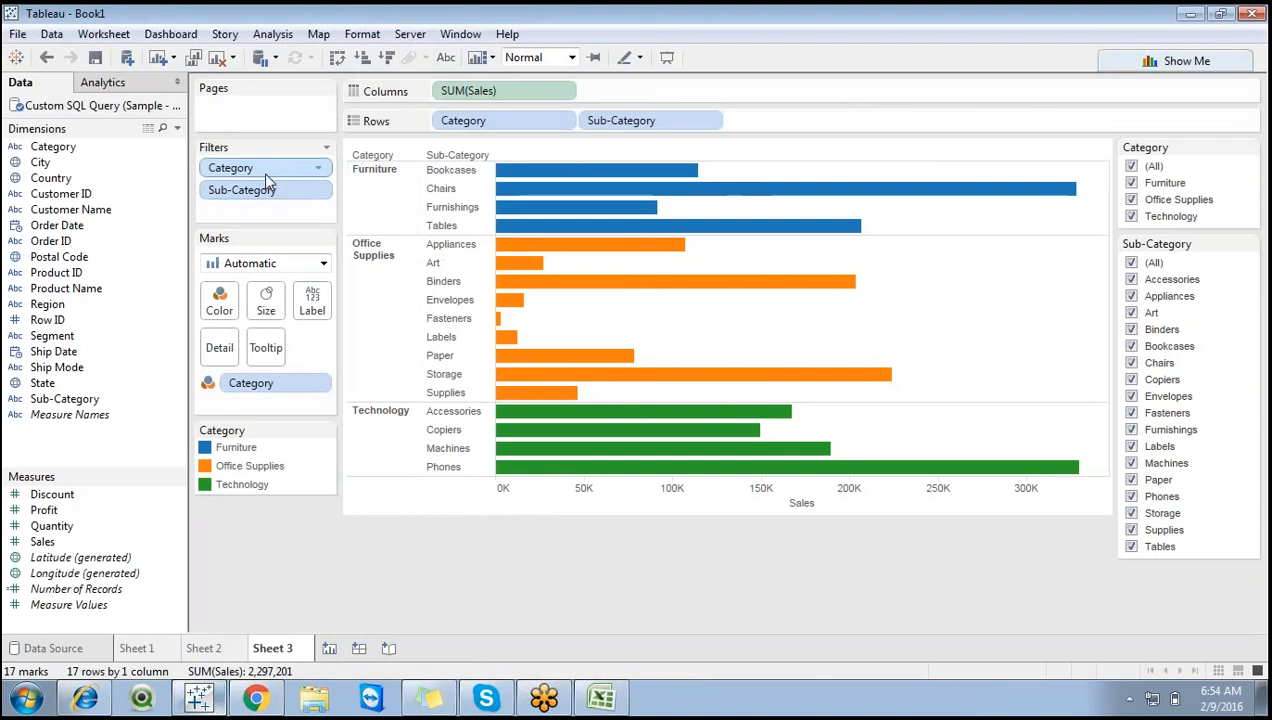
right_click(263, 172)
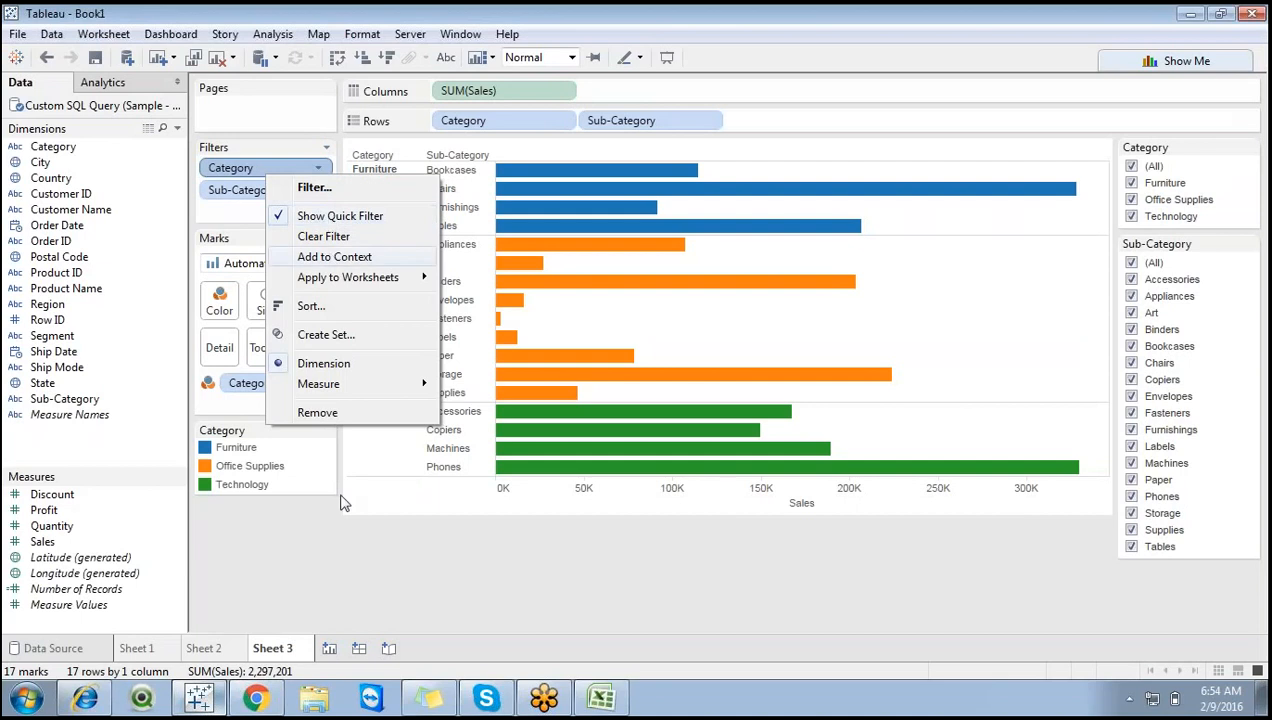
click(346, 551)
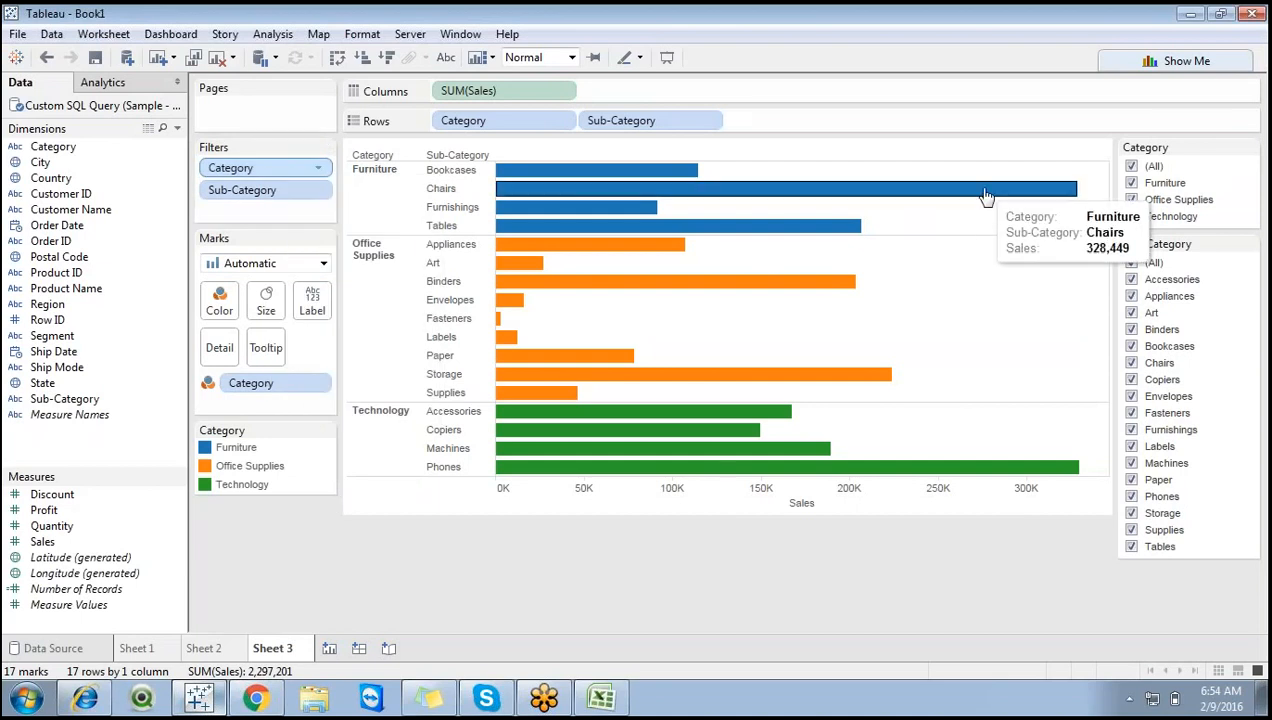
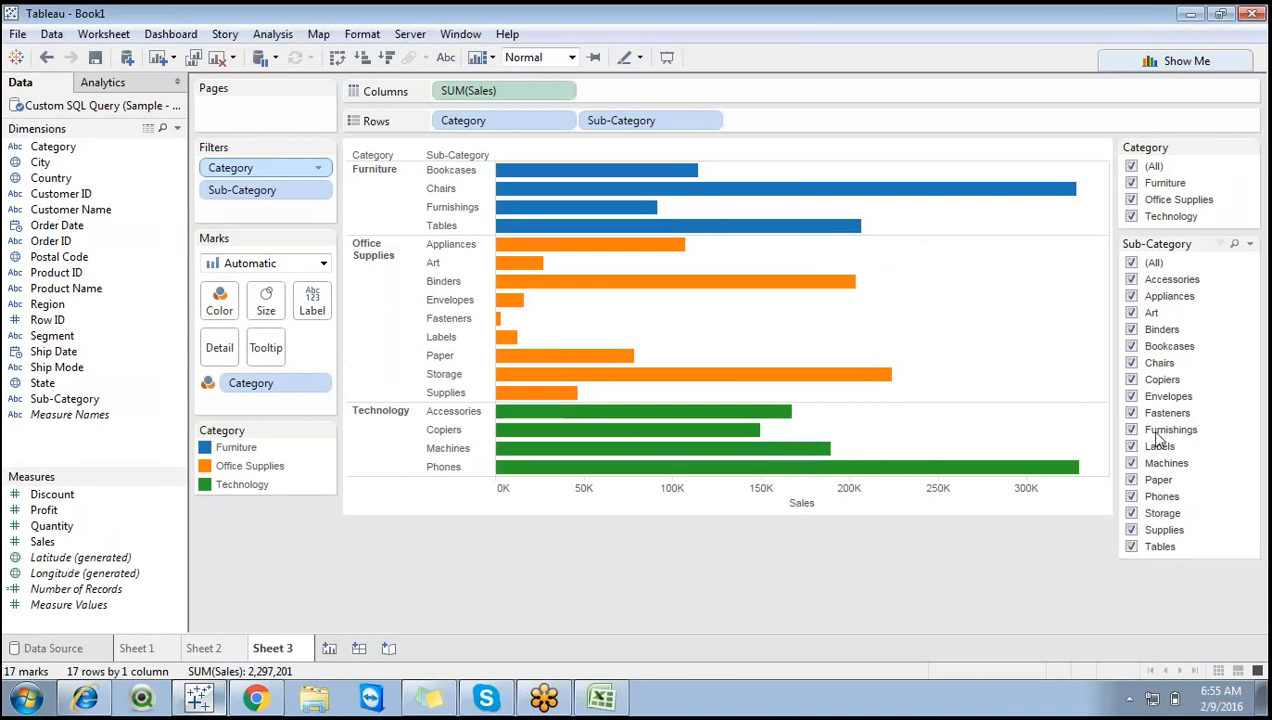
Exclude Furniture with the Category quick filter and check the matching selection in the Category filter's settings.
click(1132, 184)
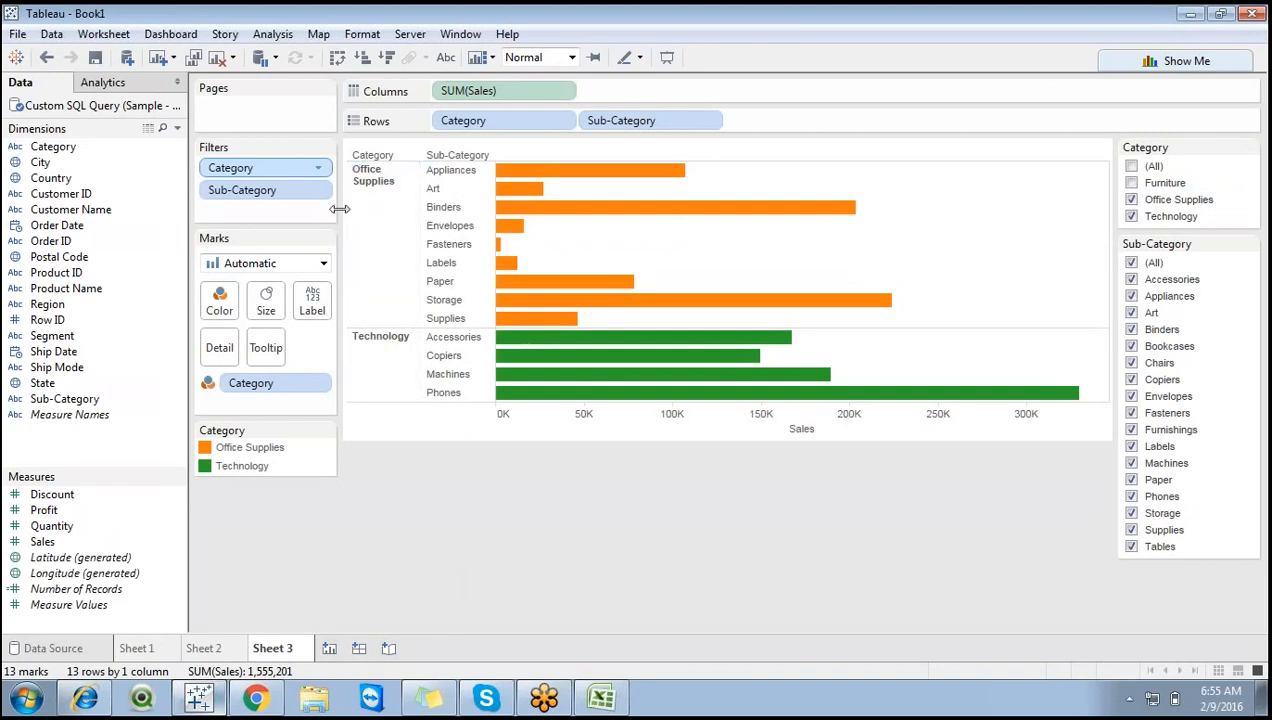
right_click(289, 170)
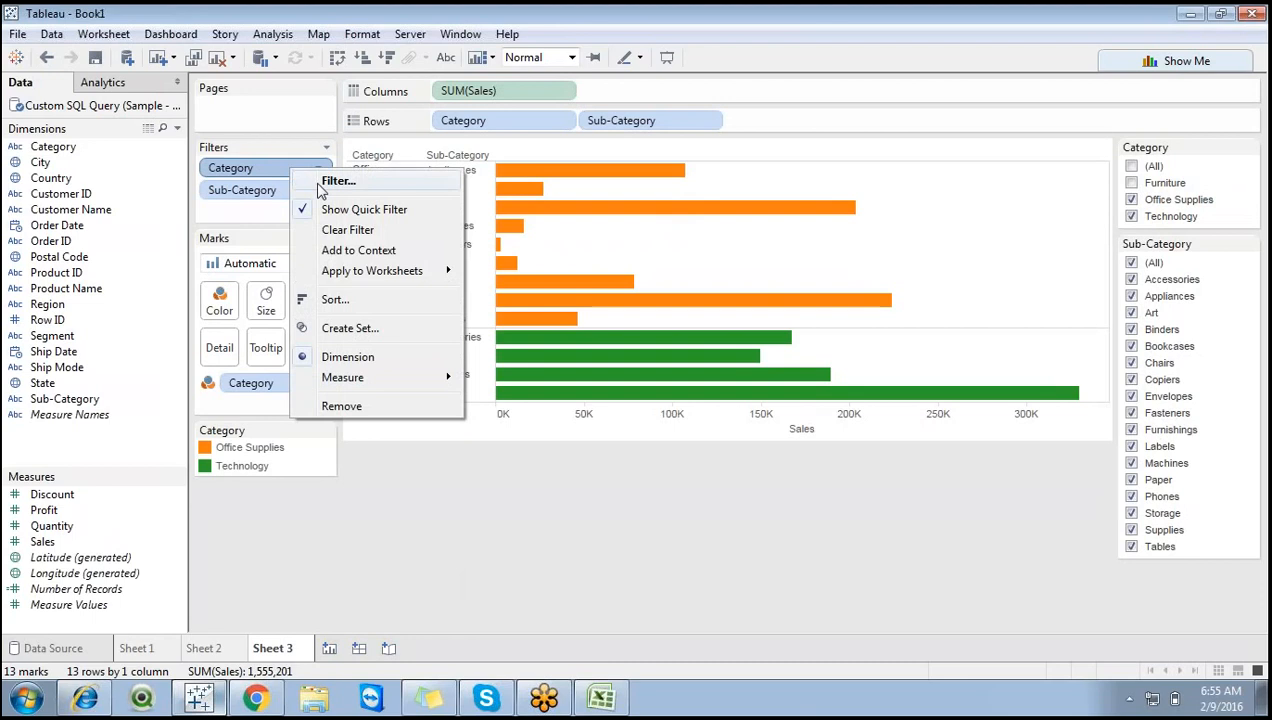
click(335, 181)
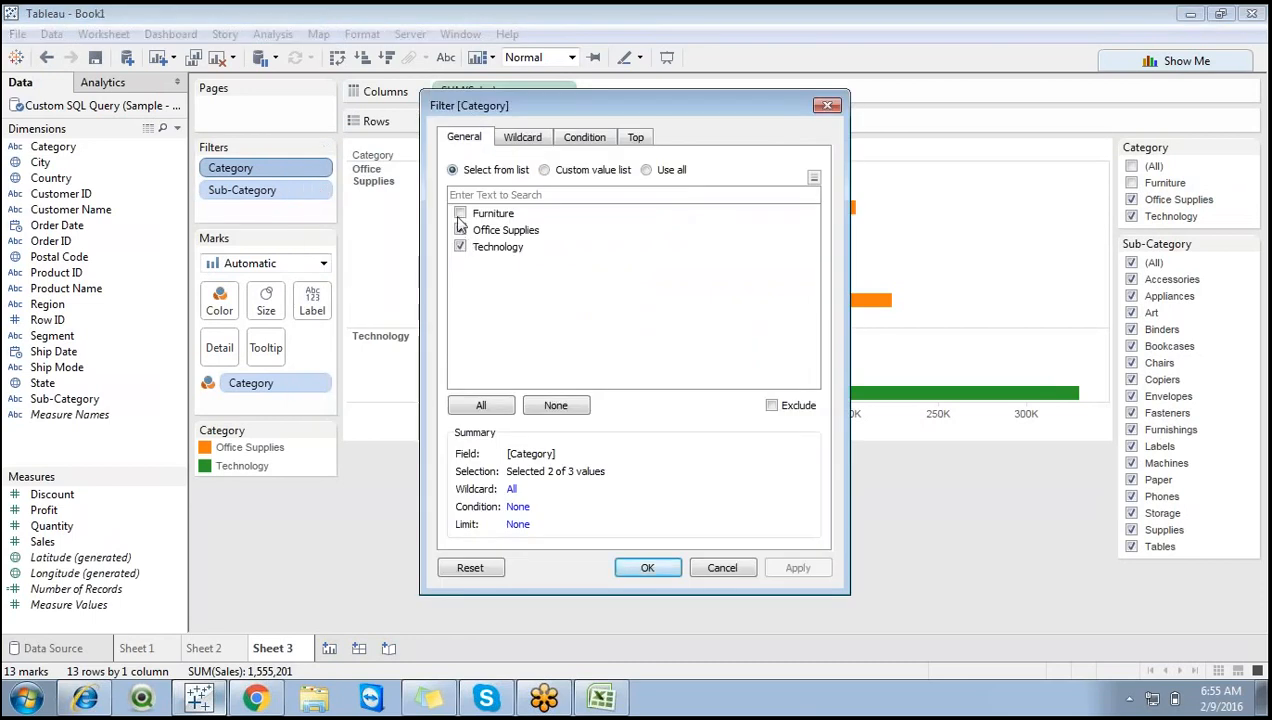
click(648, 567)
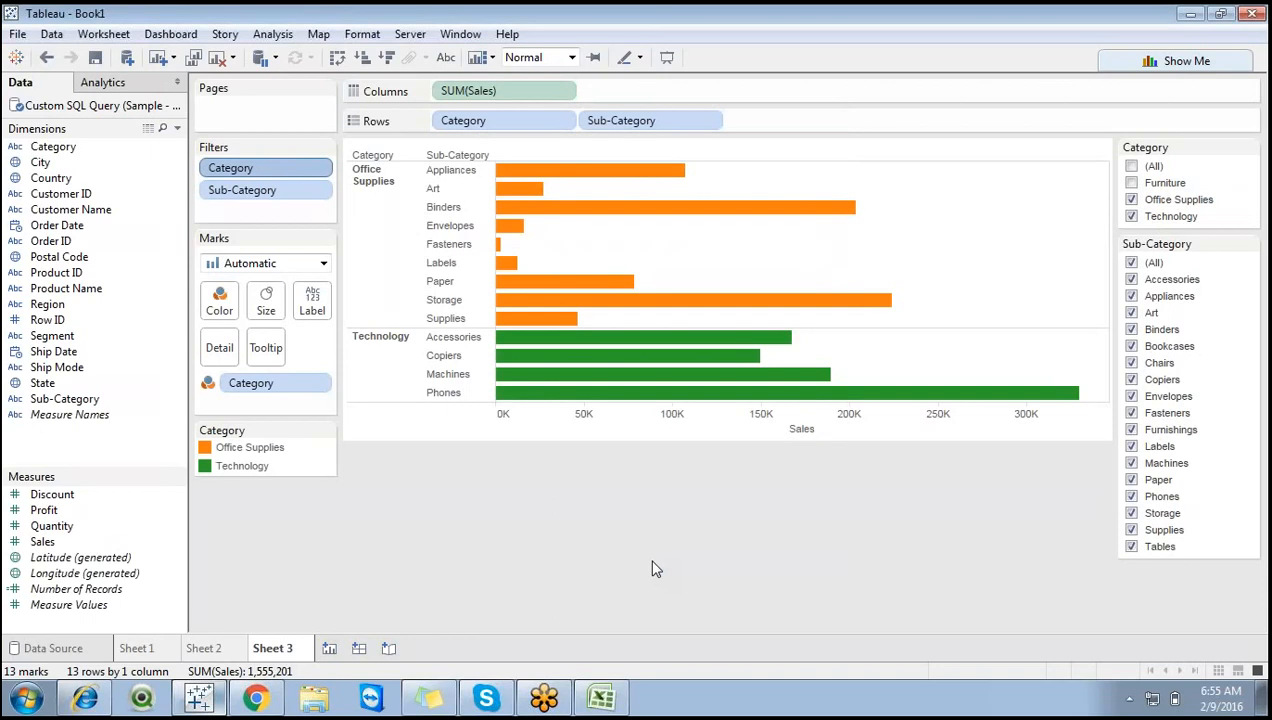
Toggle Furniture repeatedly in the Category quick filter, ending with it included.
click(1131, 183)
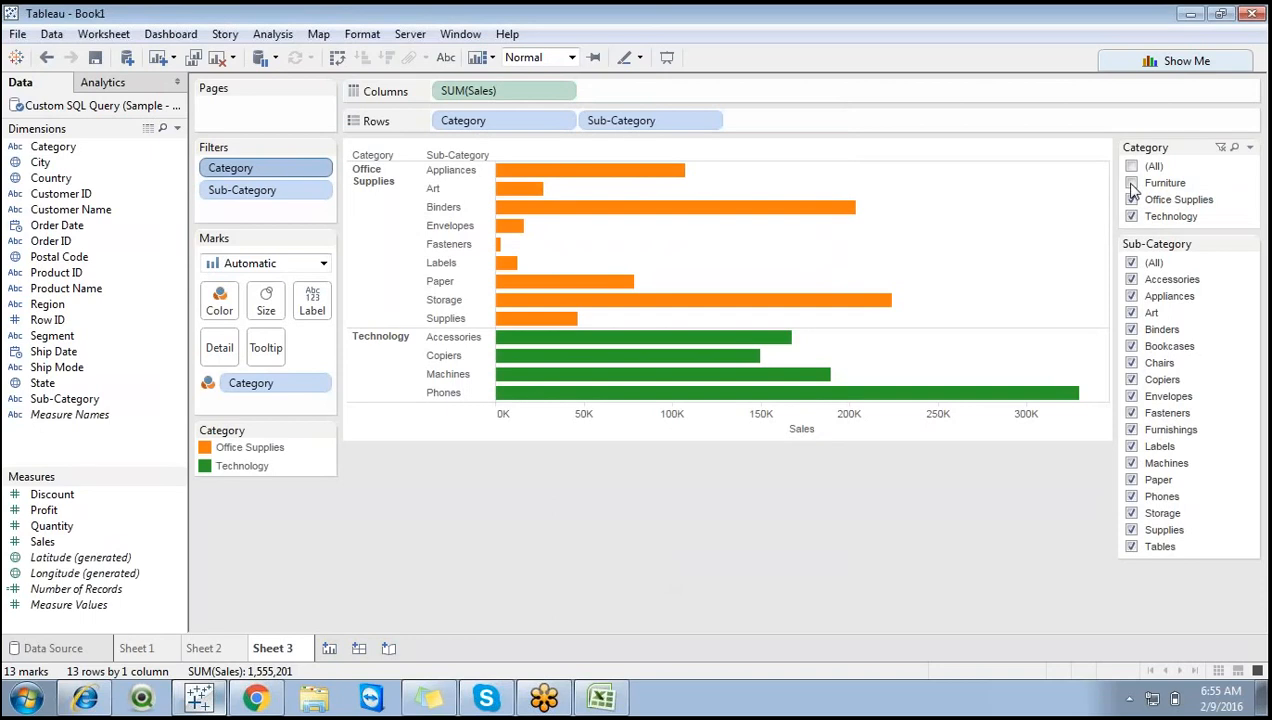
click(1131, 183)
click(1131, 183)
click(1131, 183)
click(1131, 183)
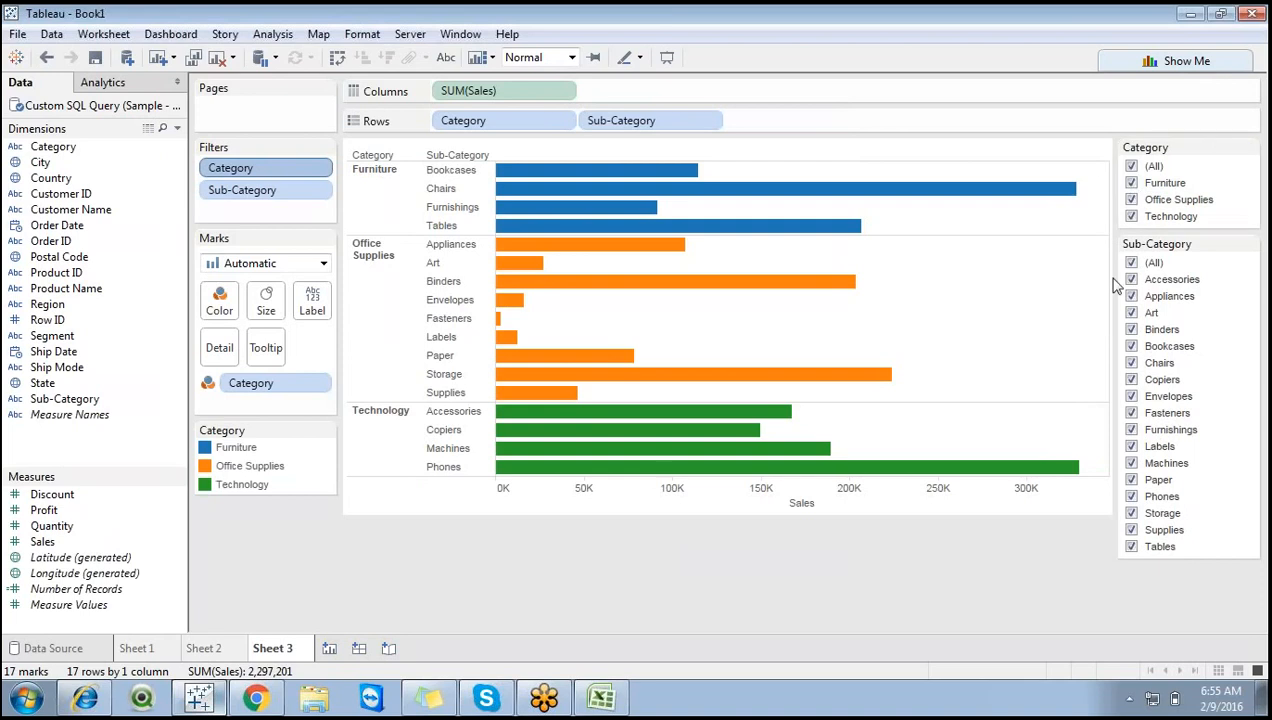
Narrow the Category quick filter to Technology only and reset it to all values.
click(1131, 184)
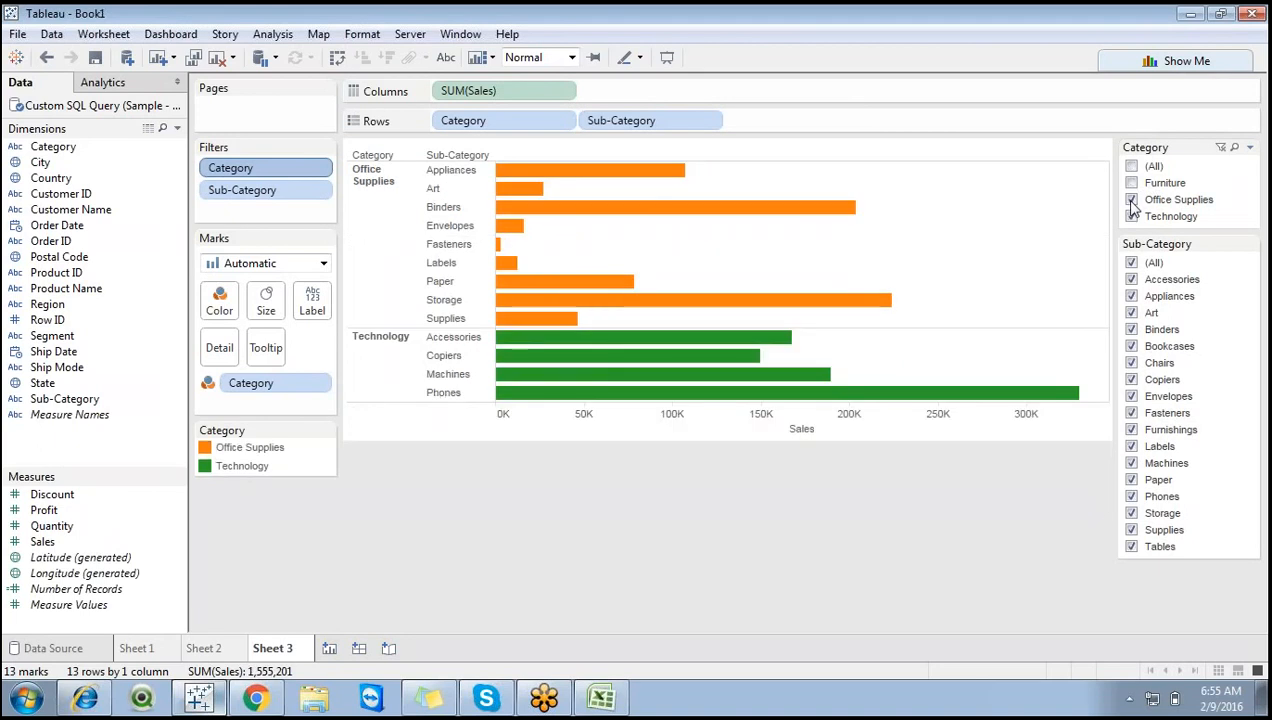
click(1131, 200)
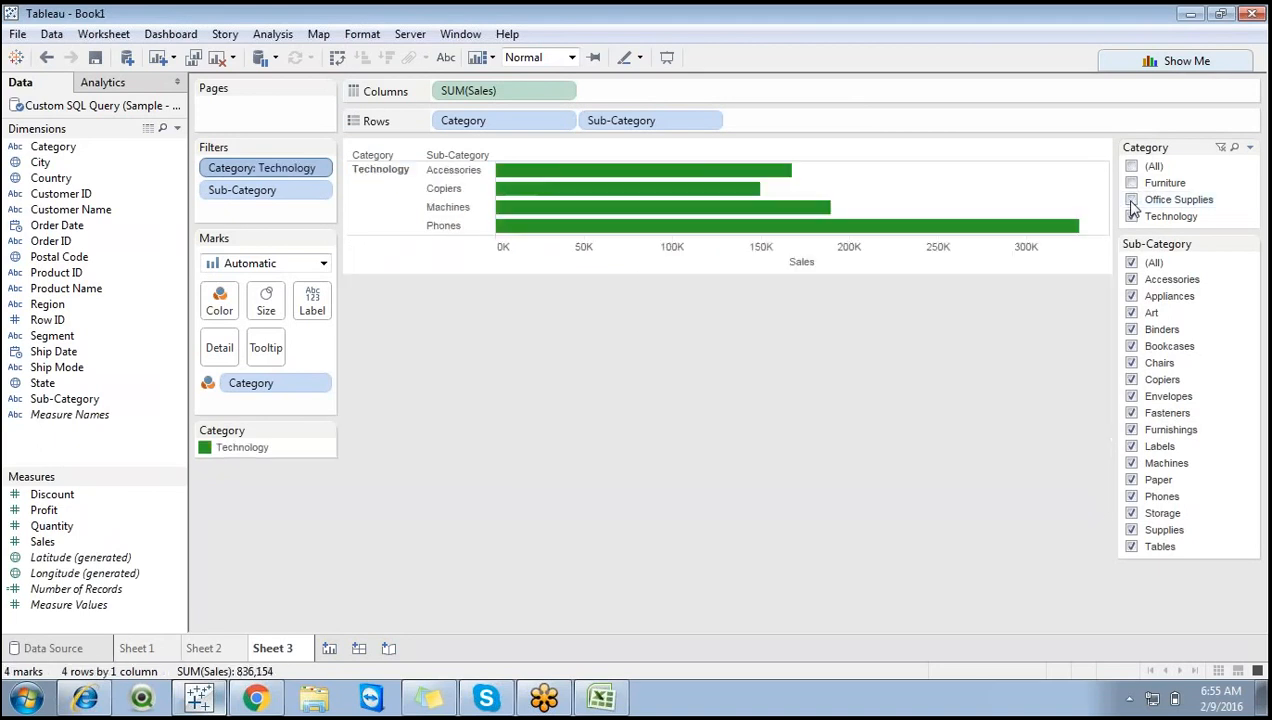
click(1220, 149)
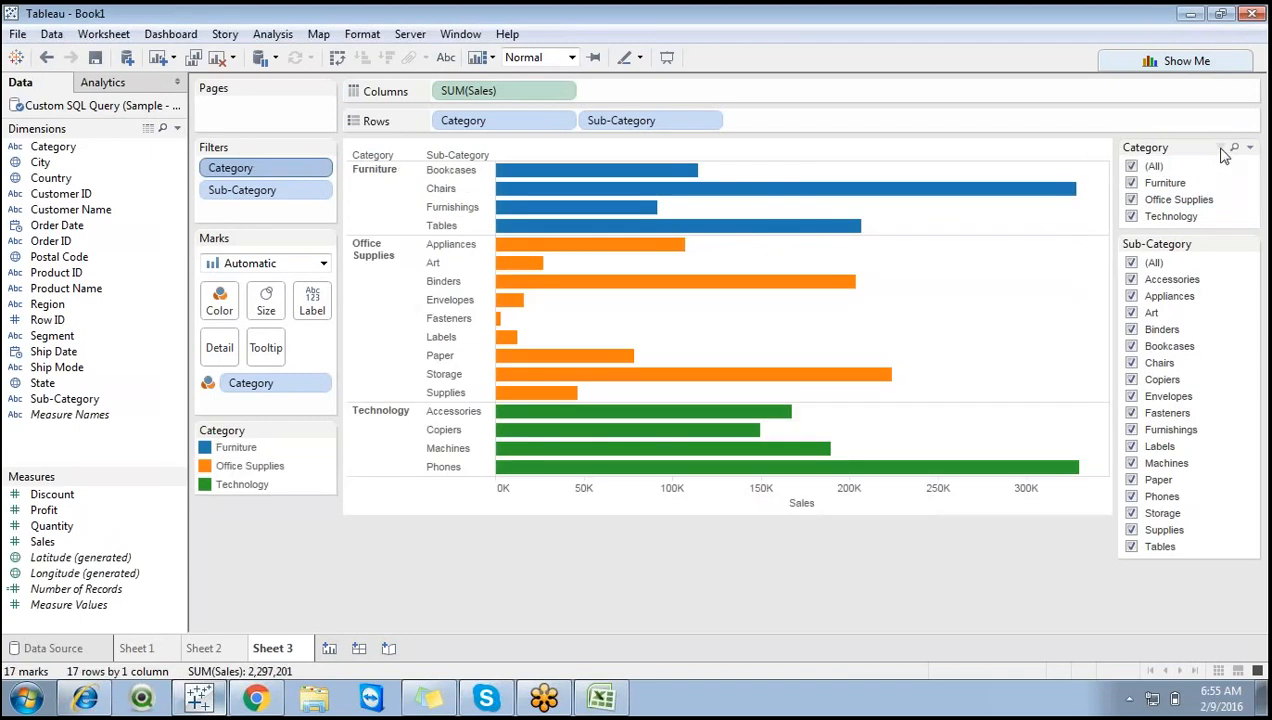
Narrow the Category quick filter to Furniture only and include Office Supplies and Technology again.
click(1132, 201)
click(1132, 217)
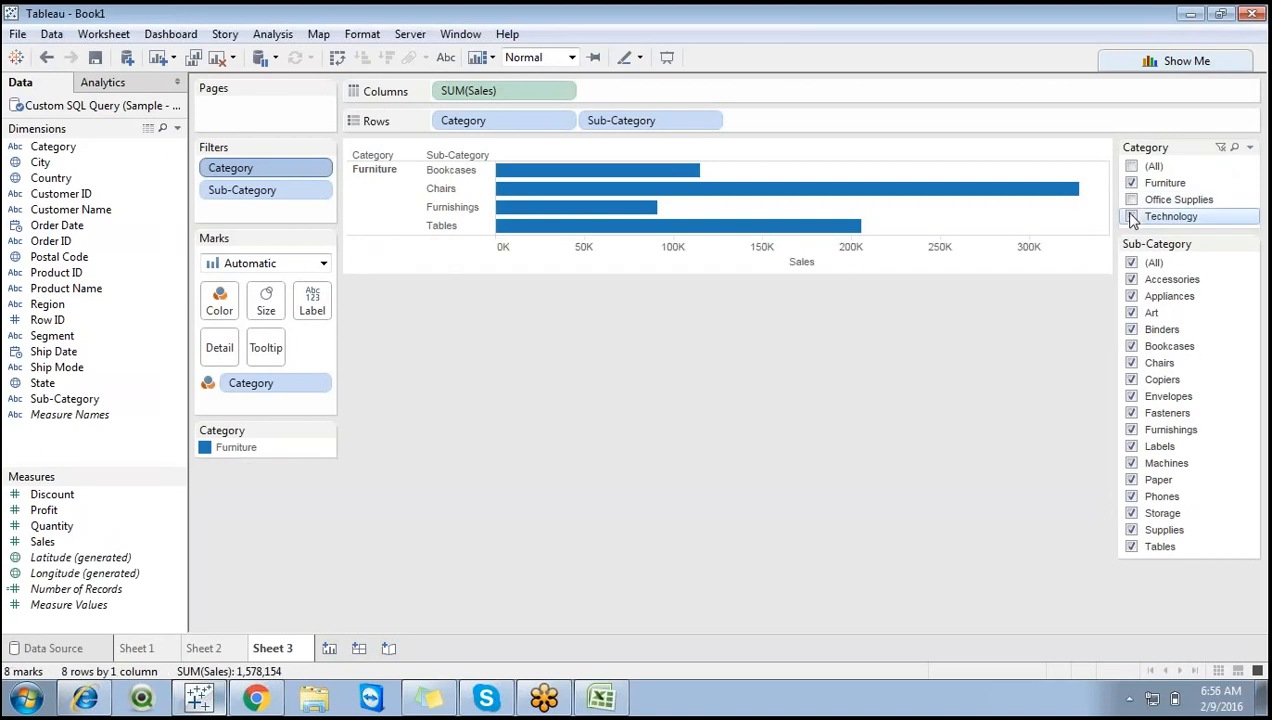
click(1131, 201)
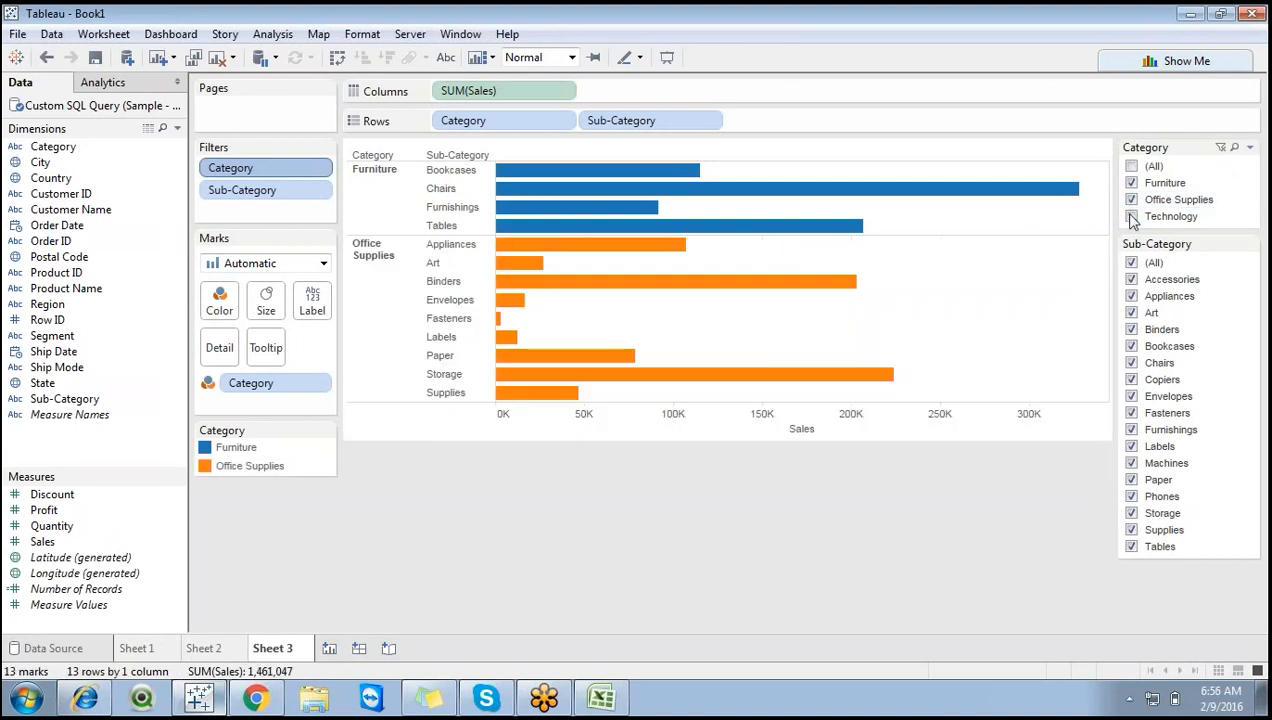
click(1132, 218)
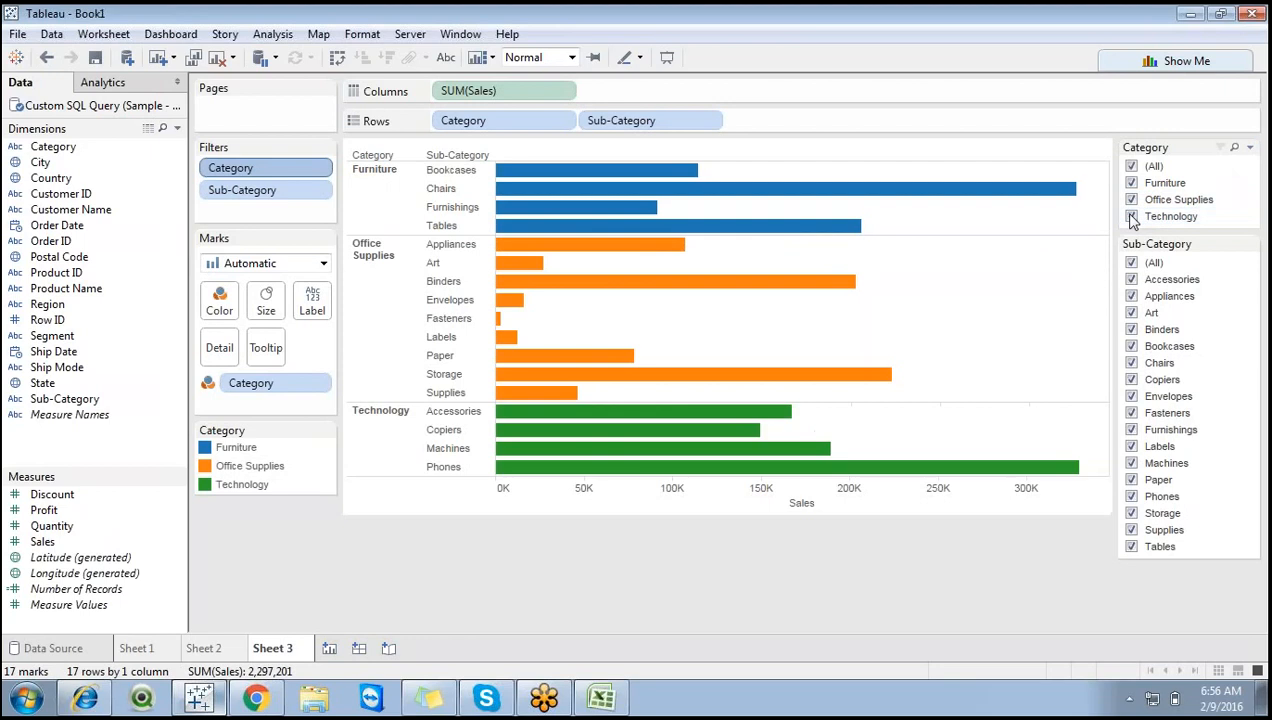
Exclude Appliances, Art, Binders, Bookcases, Chairs, Copiers and Envelopes with the Sub-Category quick filter, and reselect all values.
click(1131, 298)
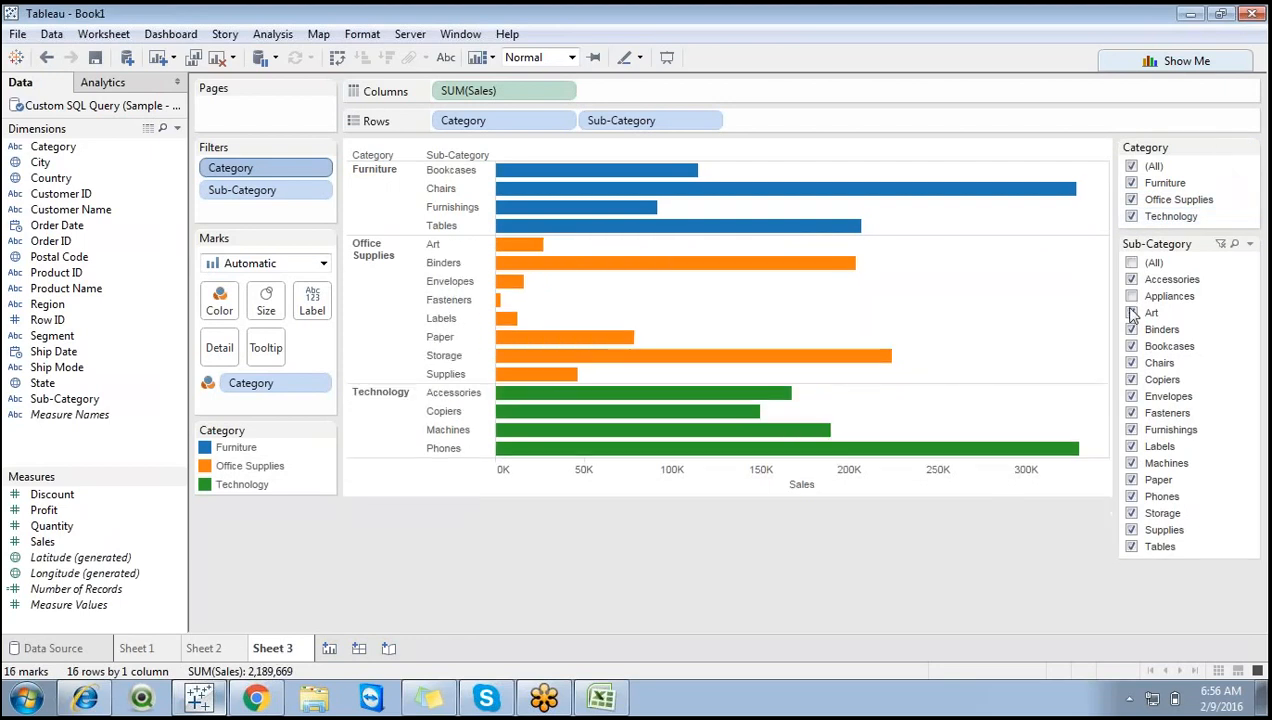
click(1131, 313)
click(1131, 330)
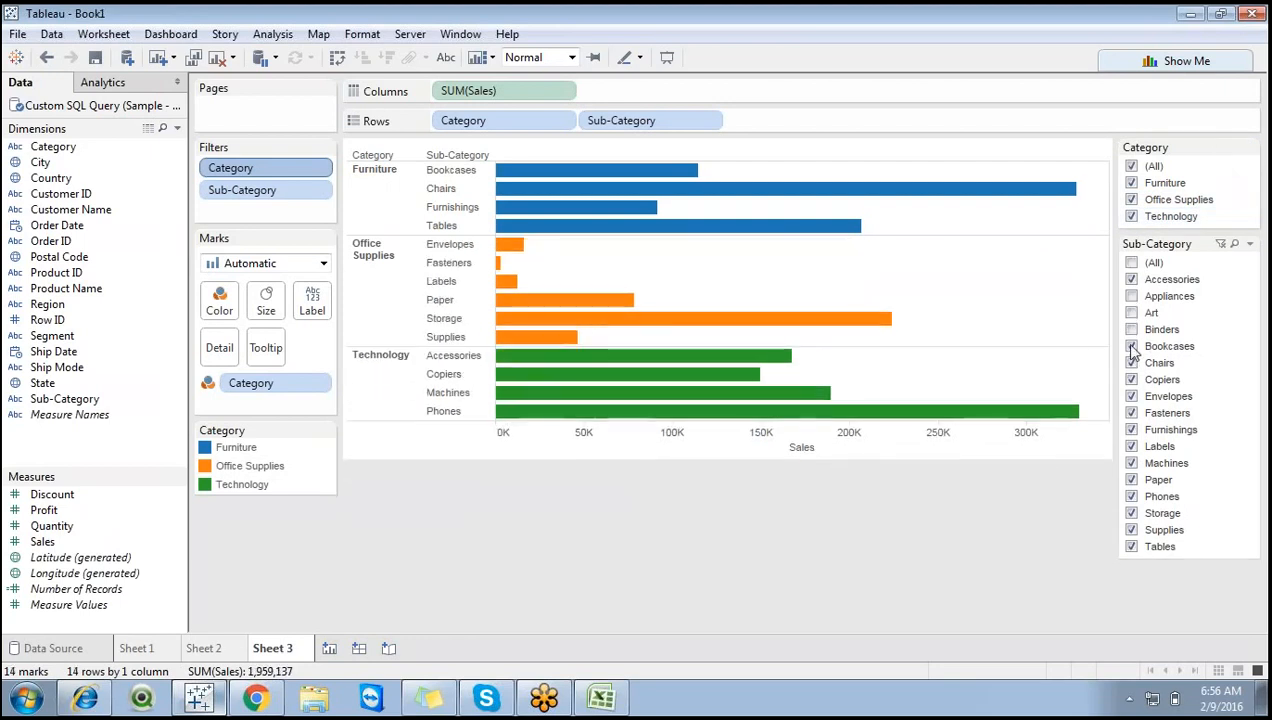
click(1131, 347)
click(1131, 363)
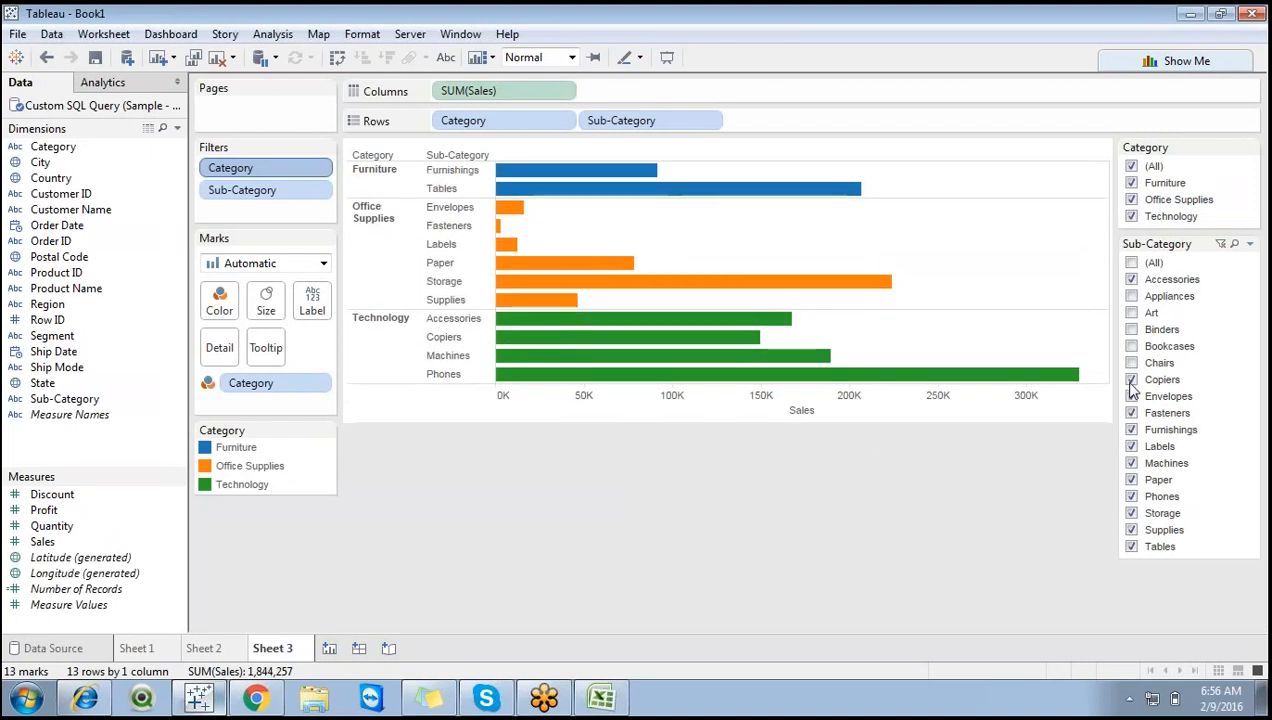
click(1131, 380)
click(1131, 397)
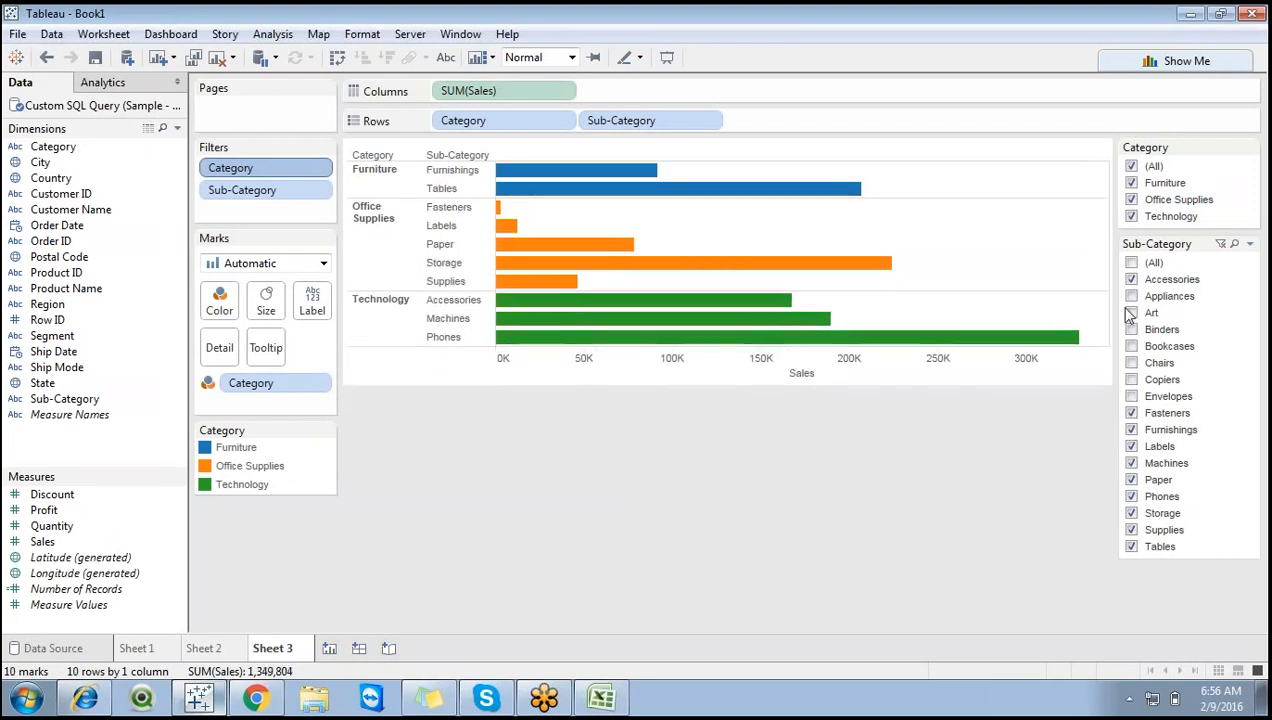
click(1131, 263)
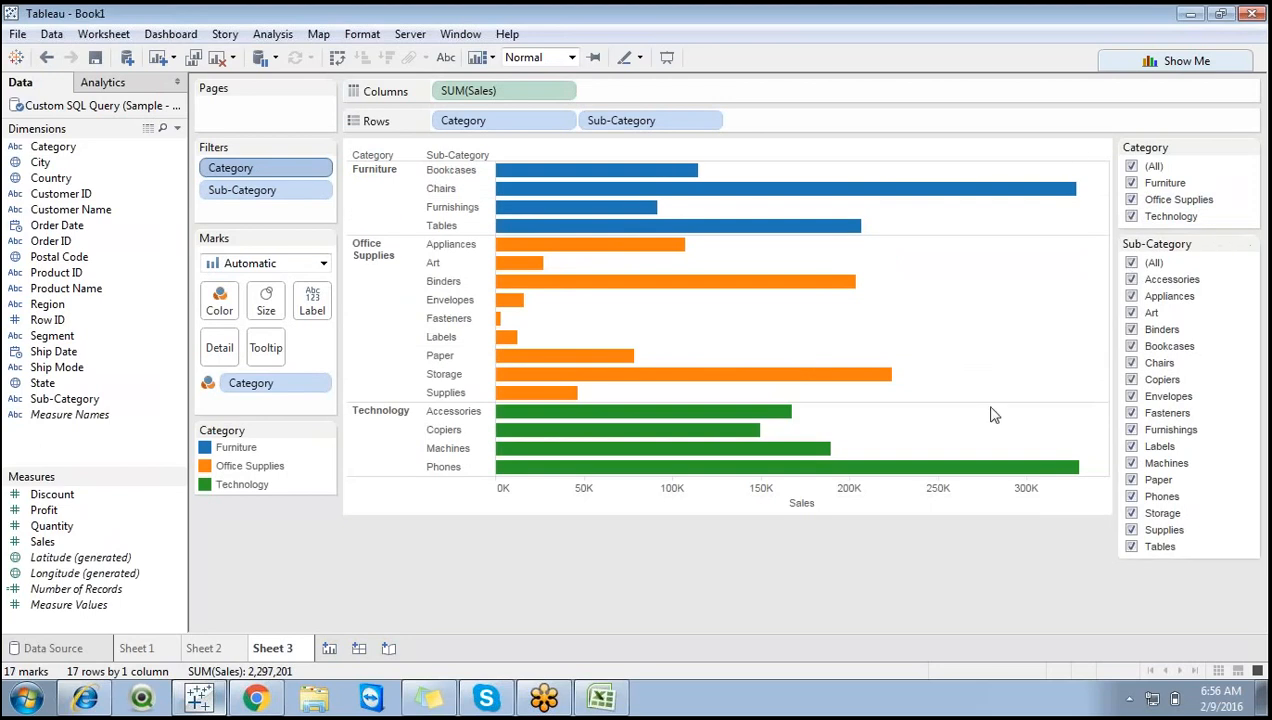
Edit the Category filter itself to exclude Furniture and Office Supplies, keeping Null and Technology selected.
right_click(263, 172)
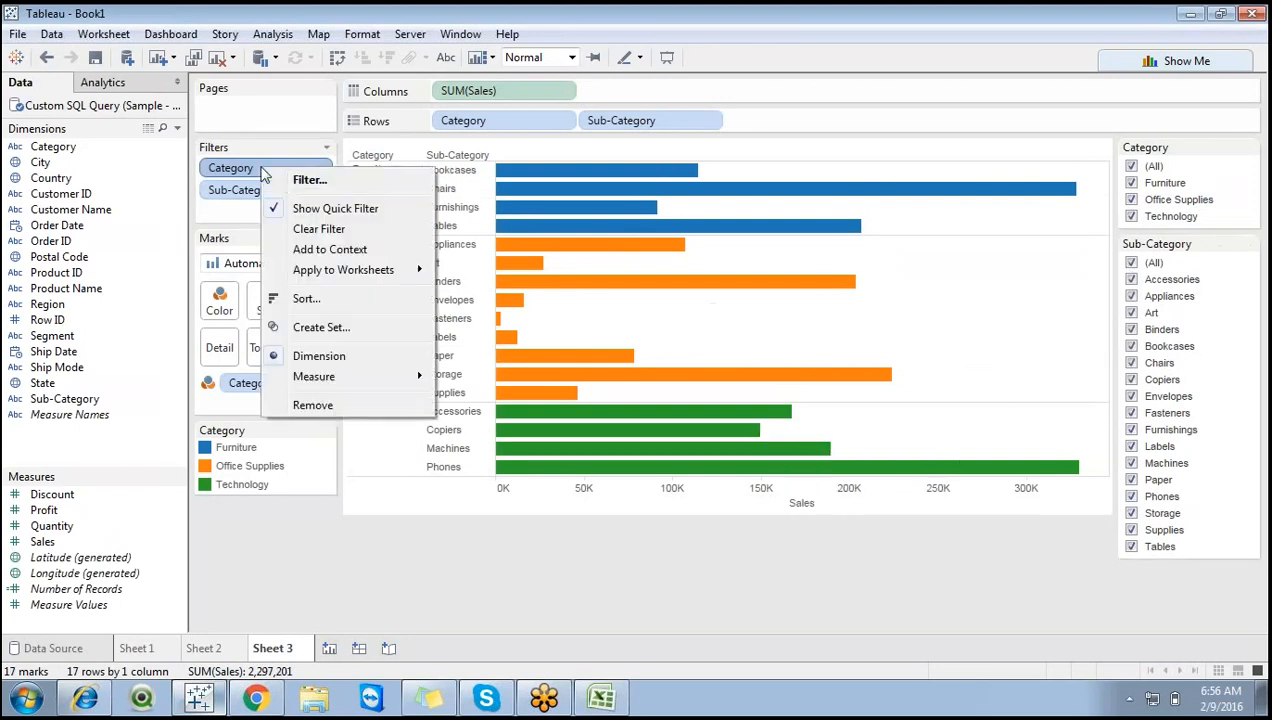
click(296, 179)
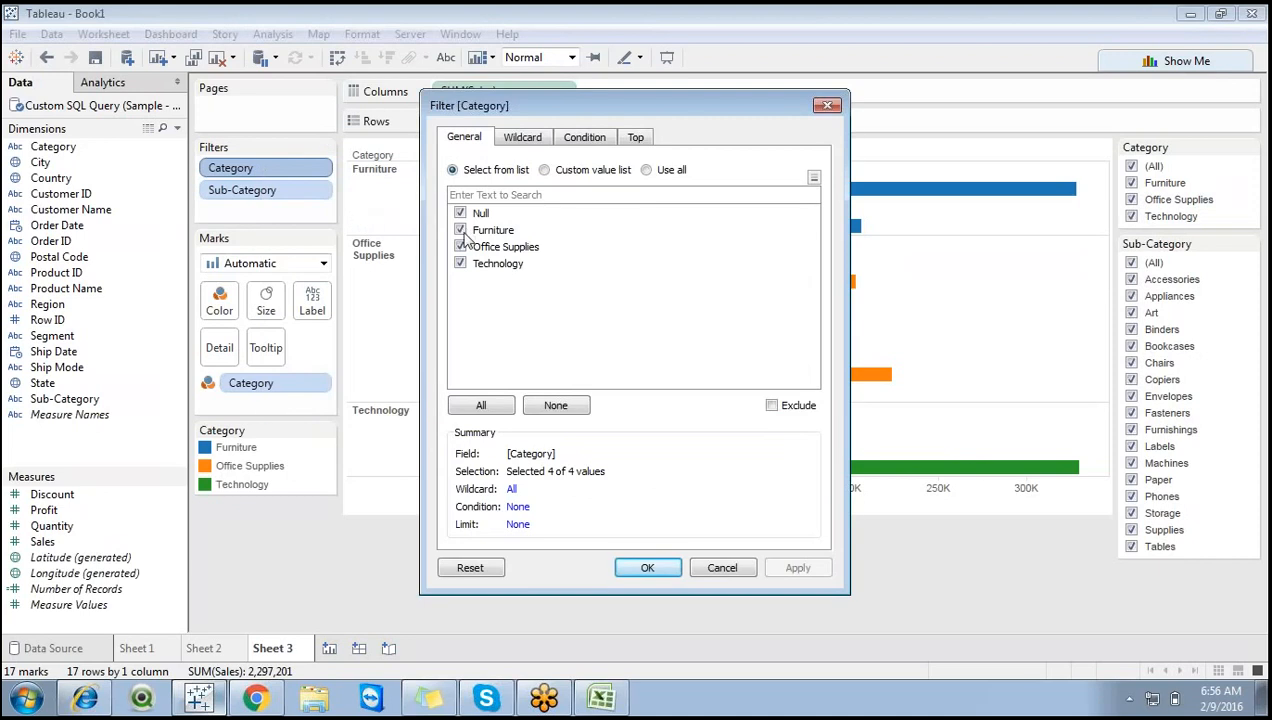
click(460, 230)
click(460, 247)
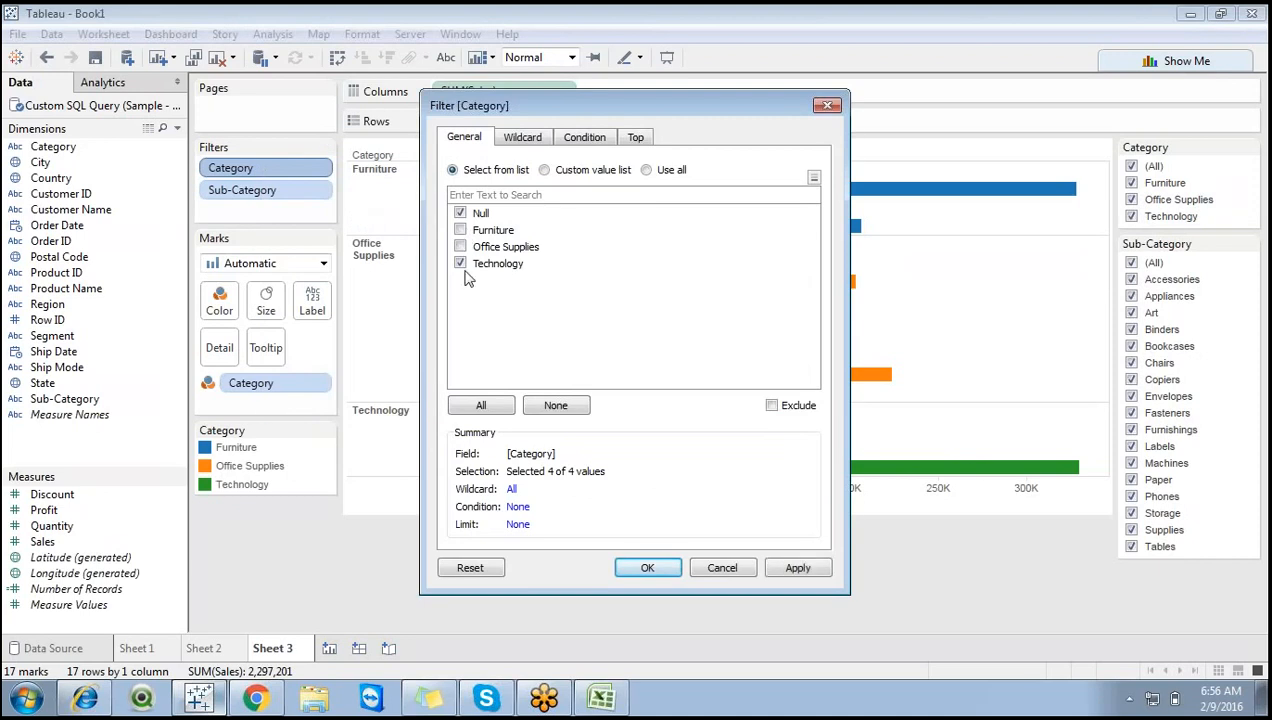
click(653, 568)
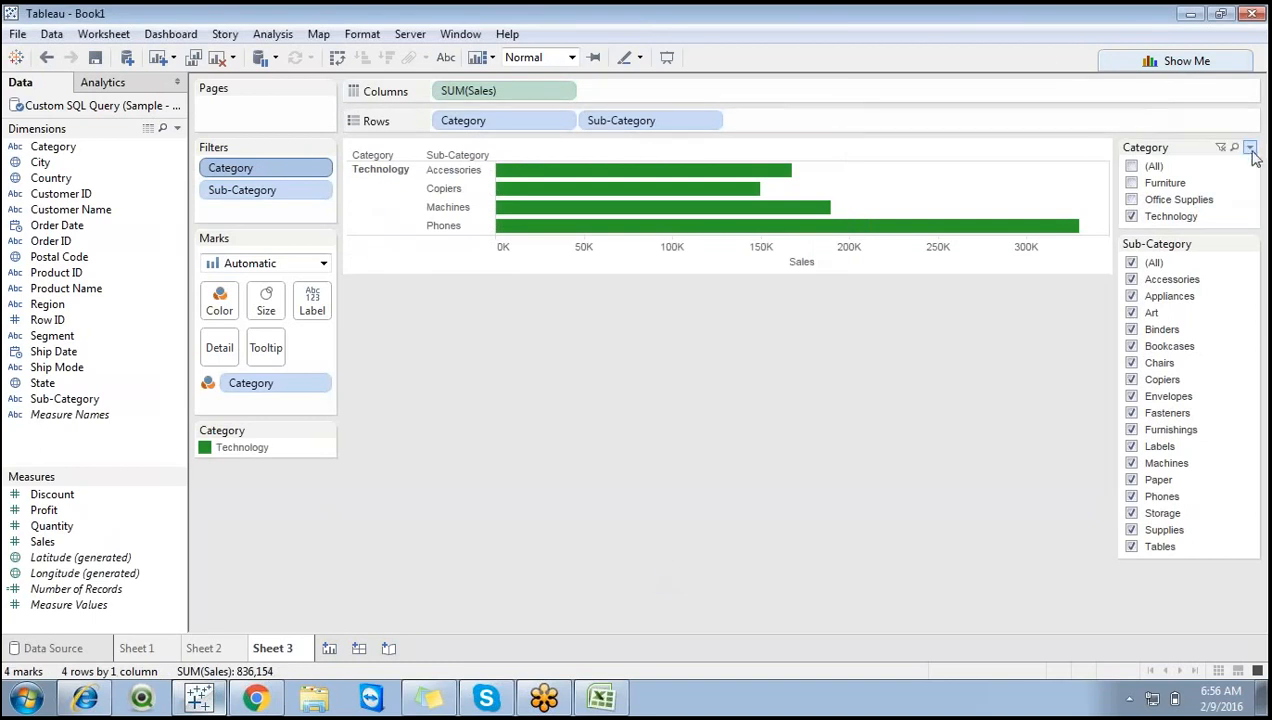
Hide the Category quick filter card from the worksheet.
click(1250, 148)
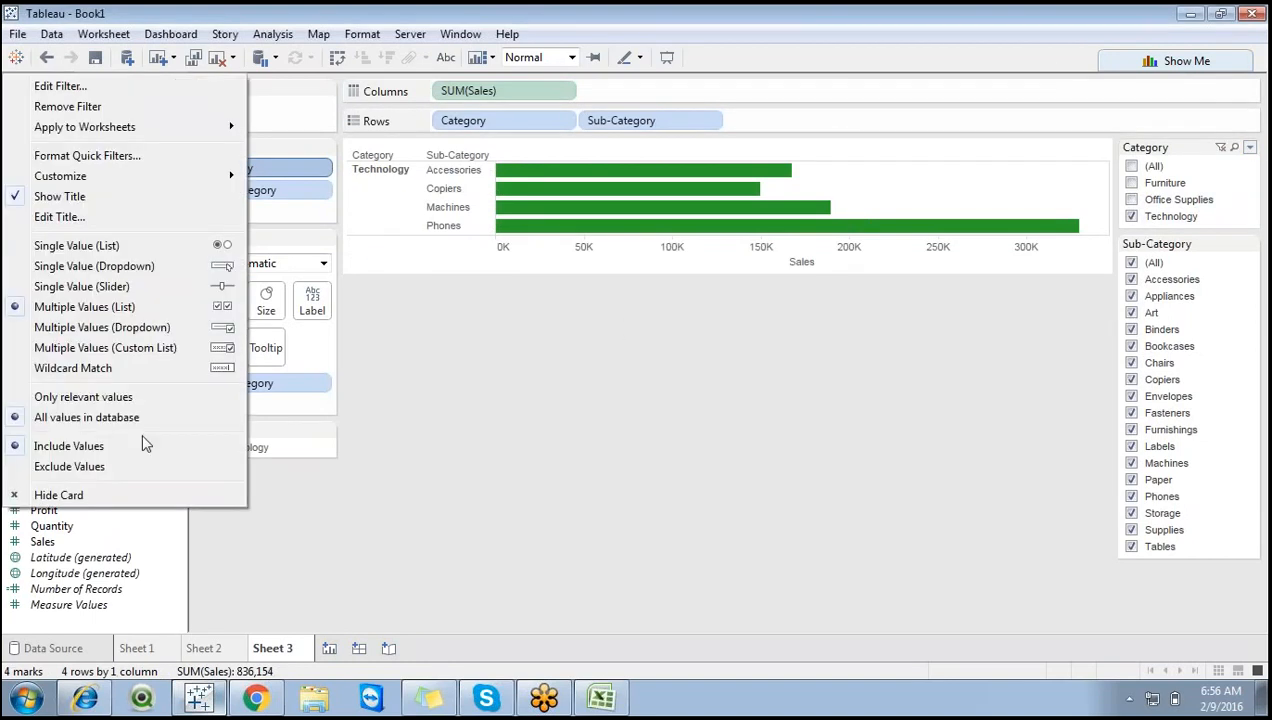
click(79, 494)
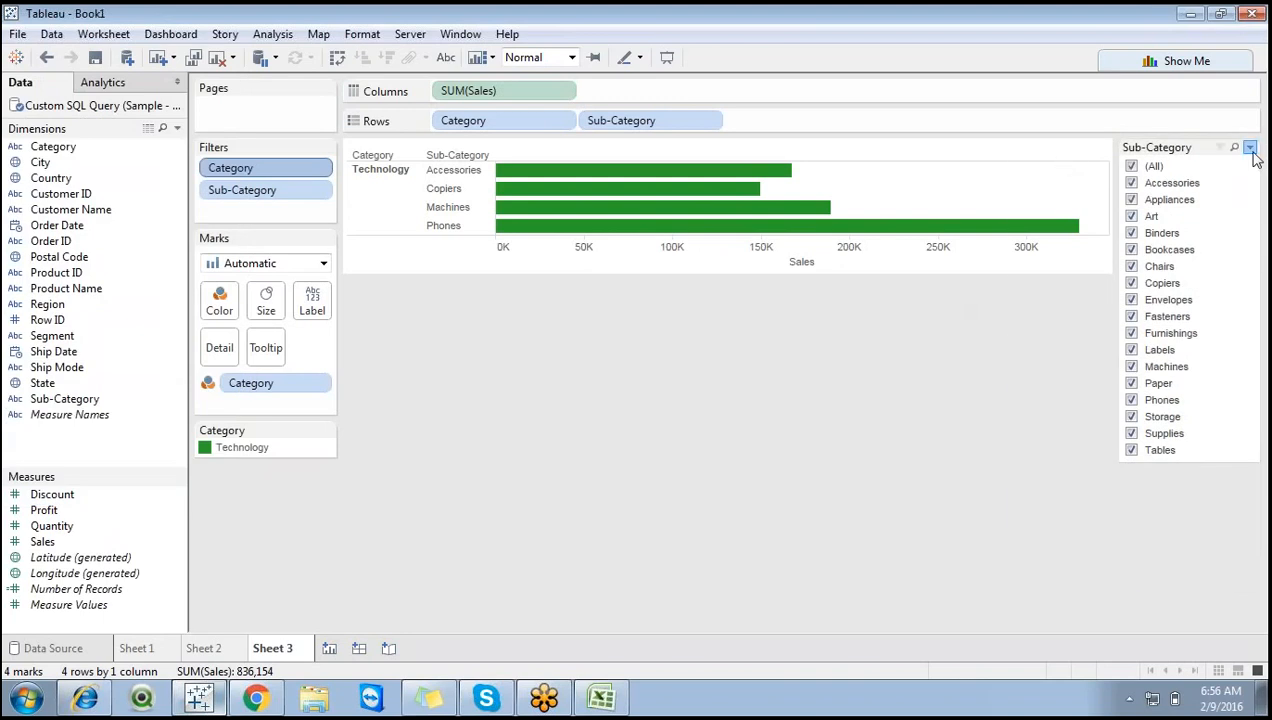
Hide the Sub-Category quick filter card and show the Category quick filter on the worksheet.
click(1250, 148)
click(1034, 578)
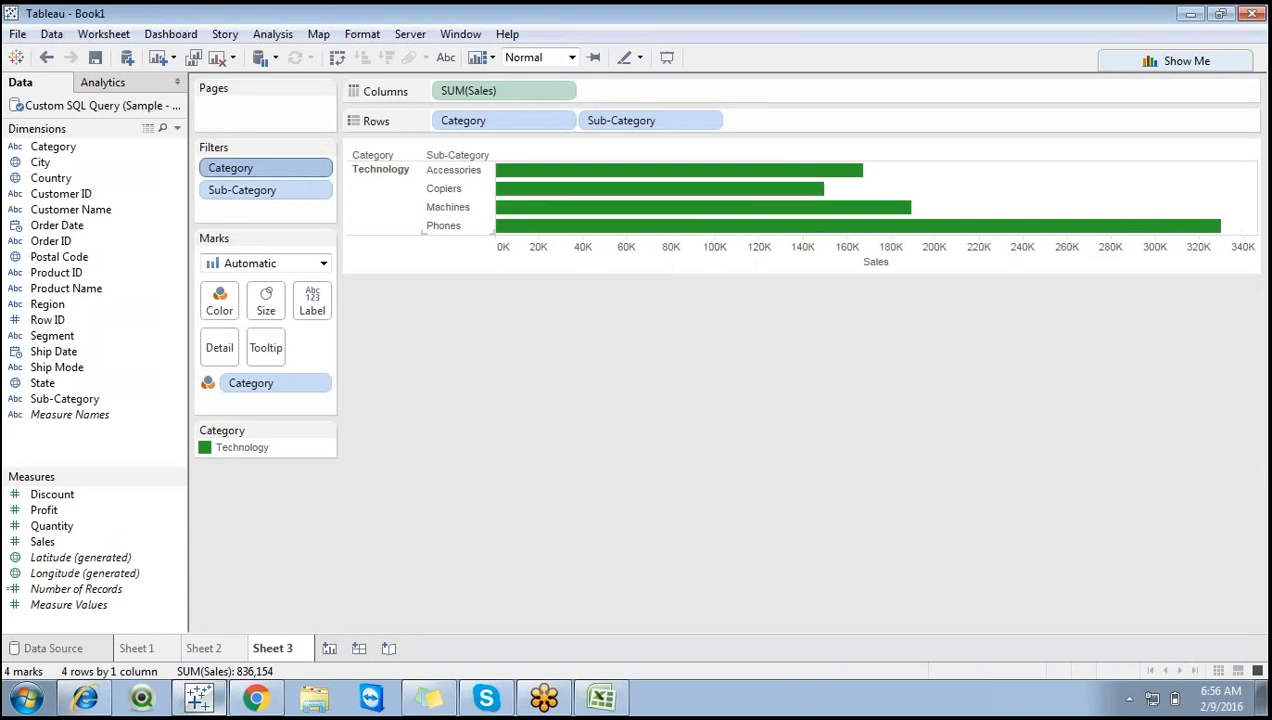
click(318, 168)
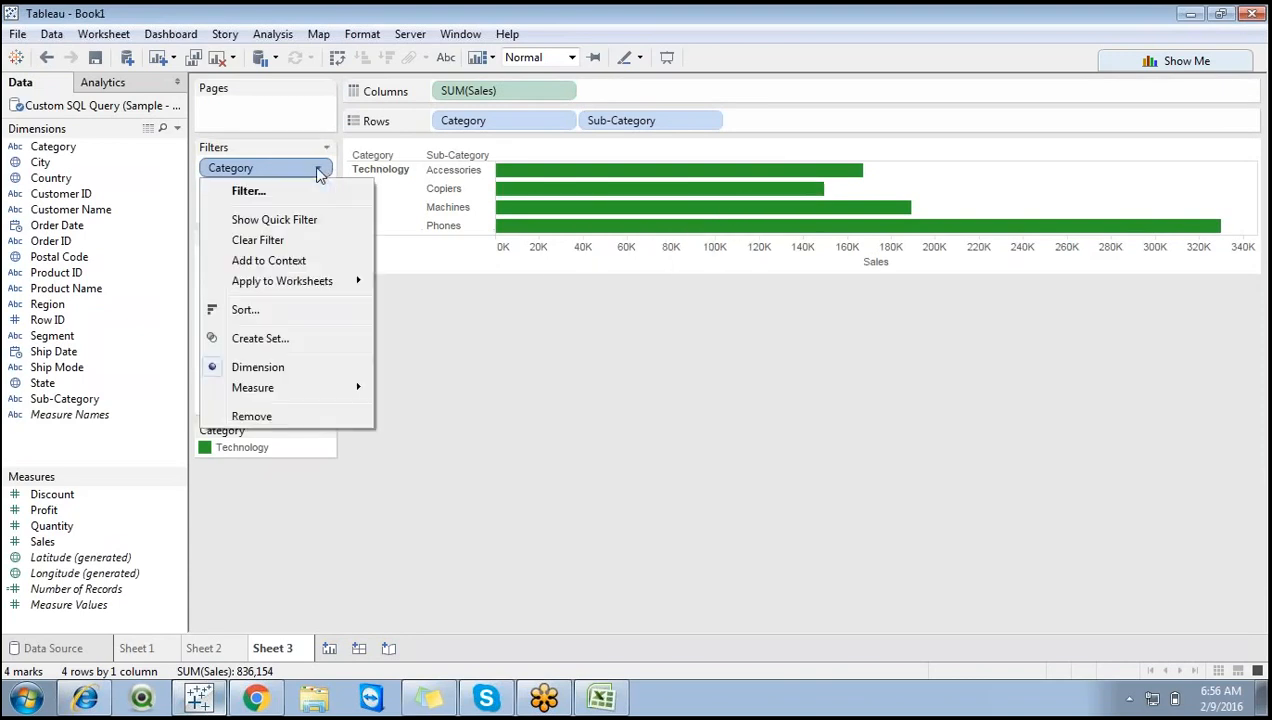
click(308, 222)
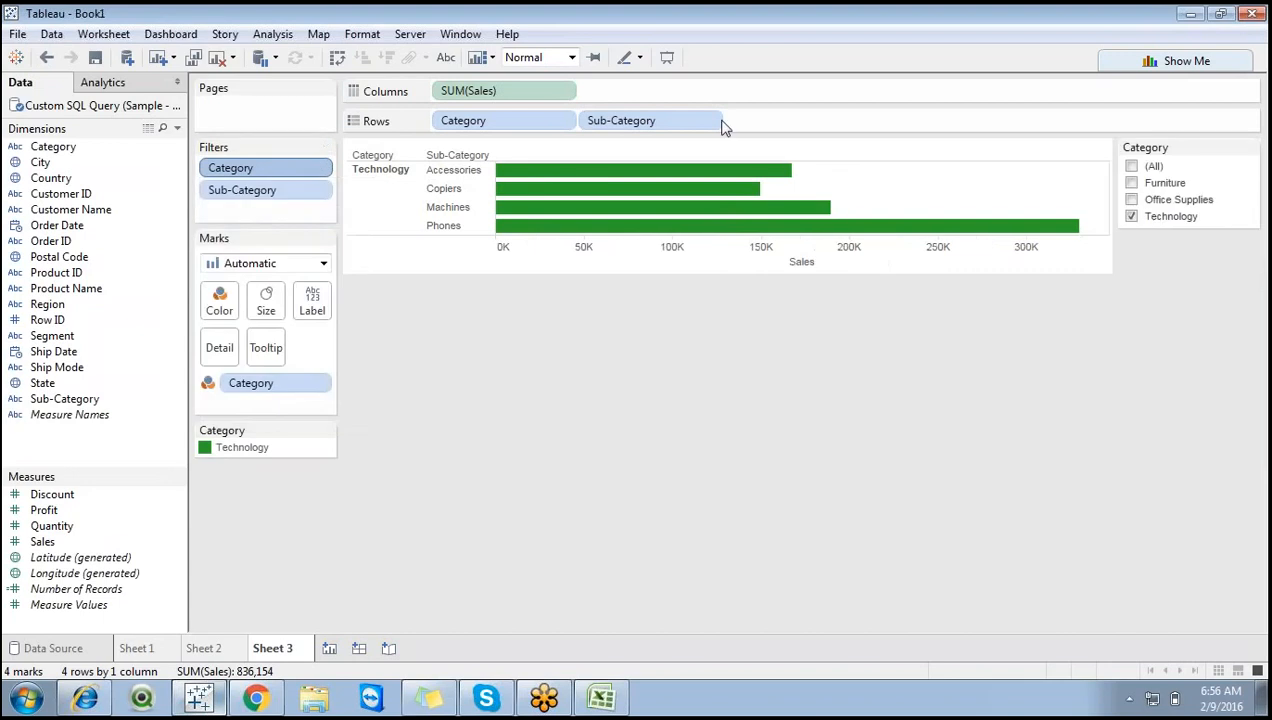
Include Office Supplies and Furniture with the Category quick filter, switching Furniture off and on repeatedly and leaving all categories selected.
click(1132, 199)
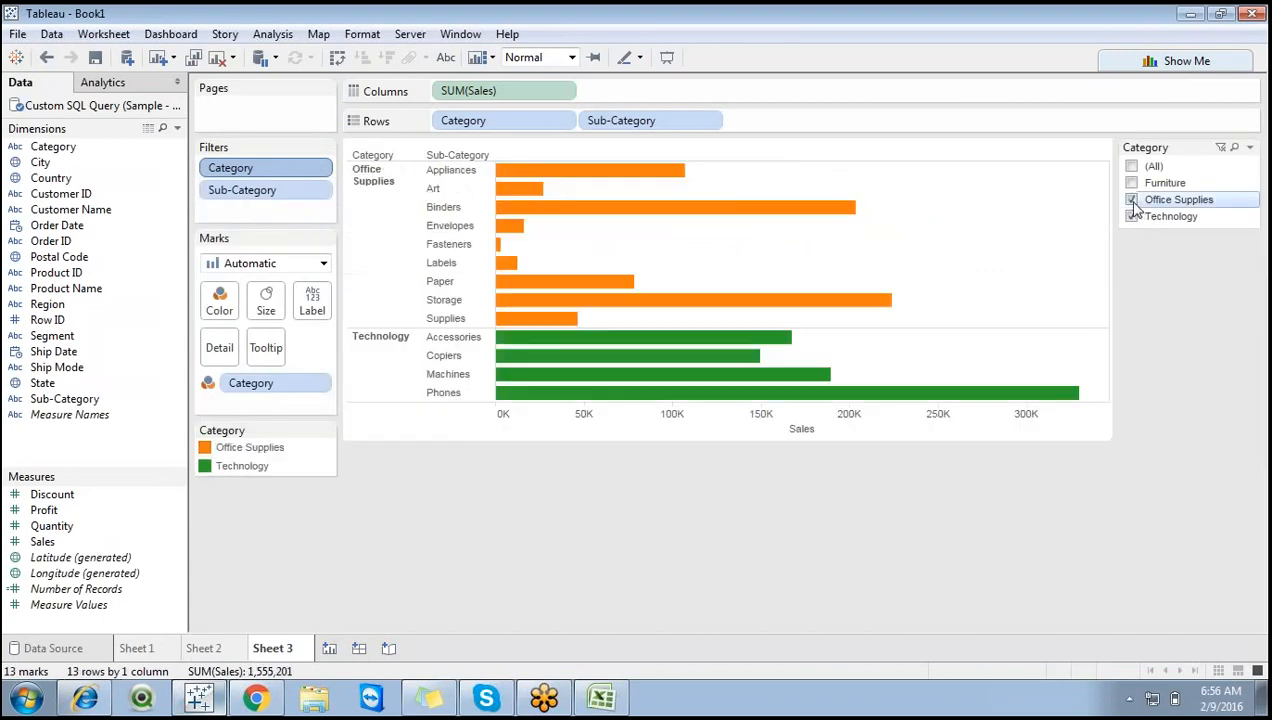
click(1132, 182)
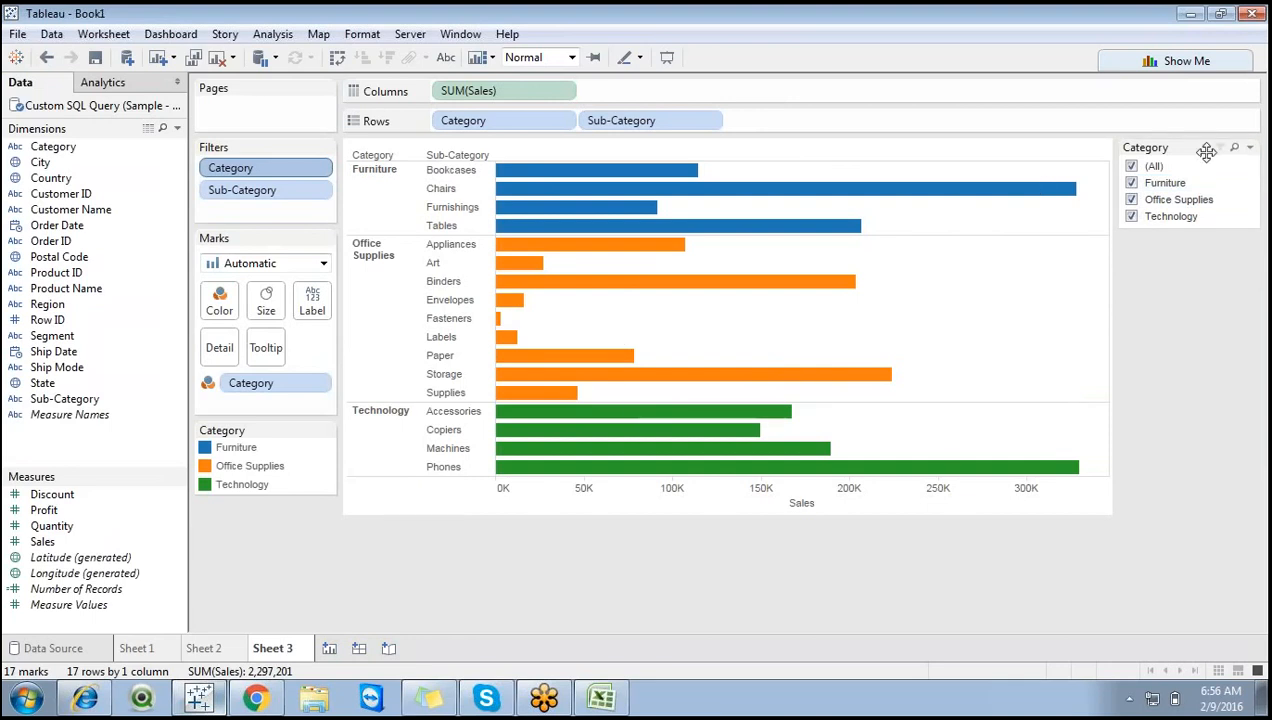
click(1132, 184)
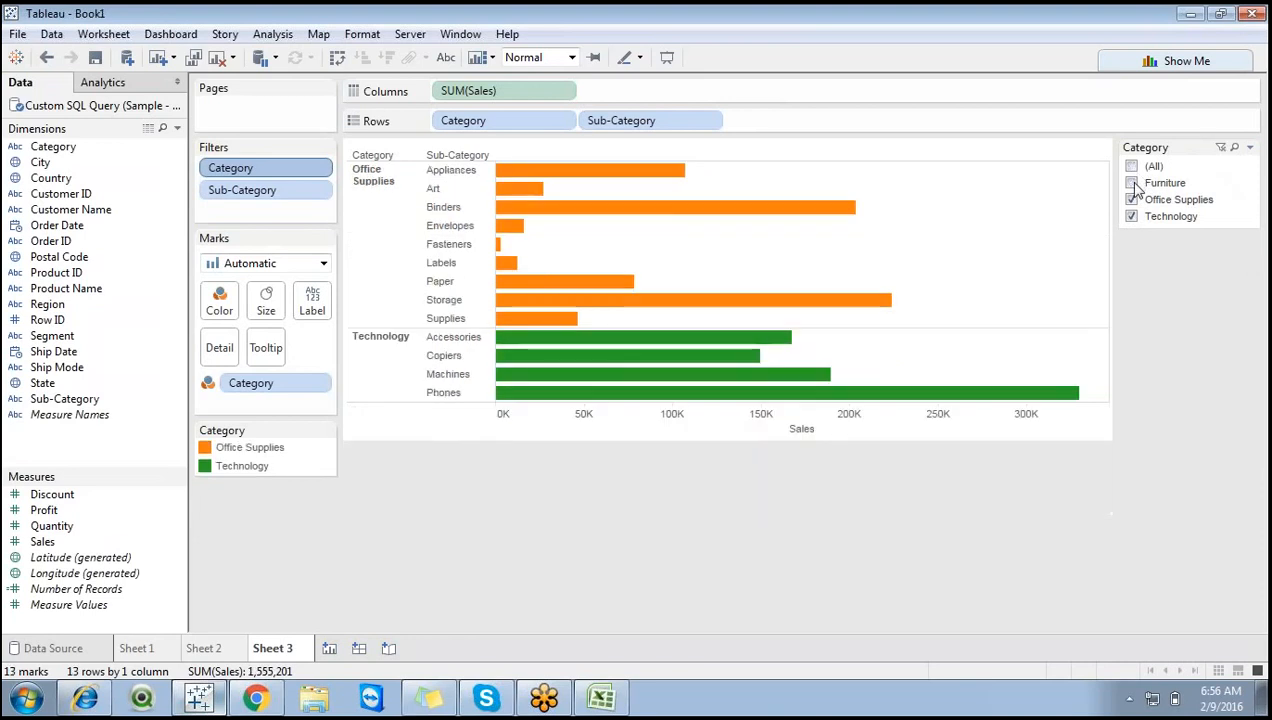
click(1133, 184)
click(1133, 184)
click(1133, 184)
click(1133, 184)
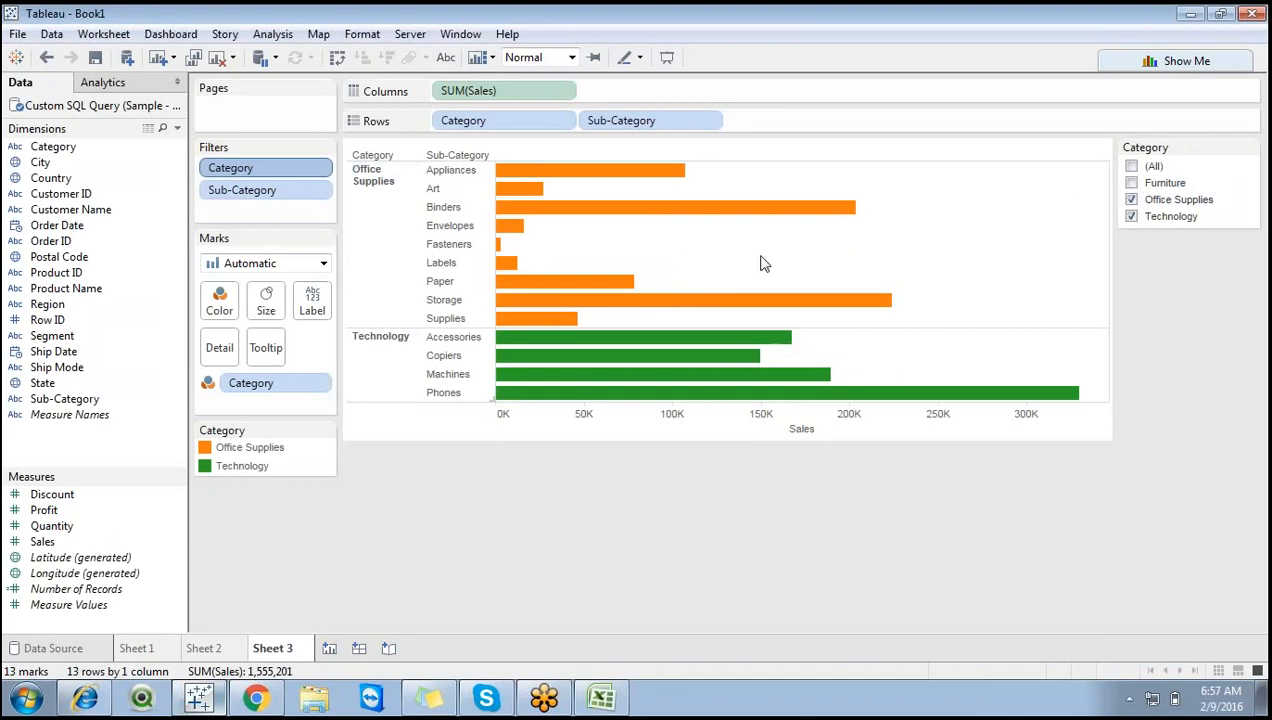
click(1133, 184)
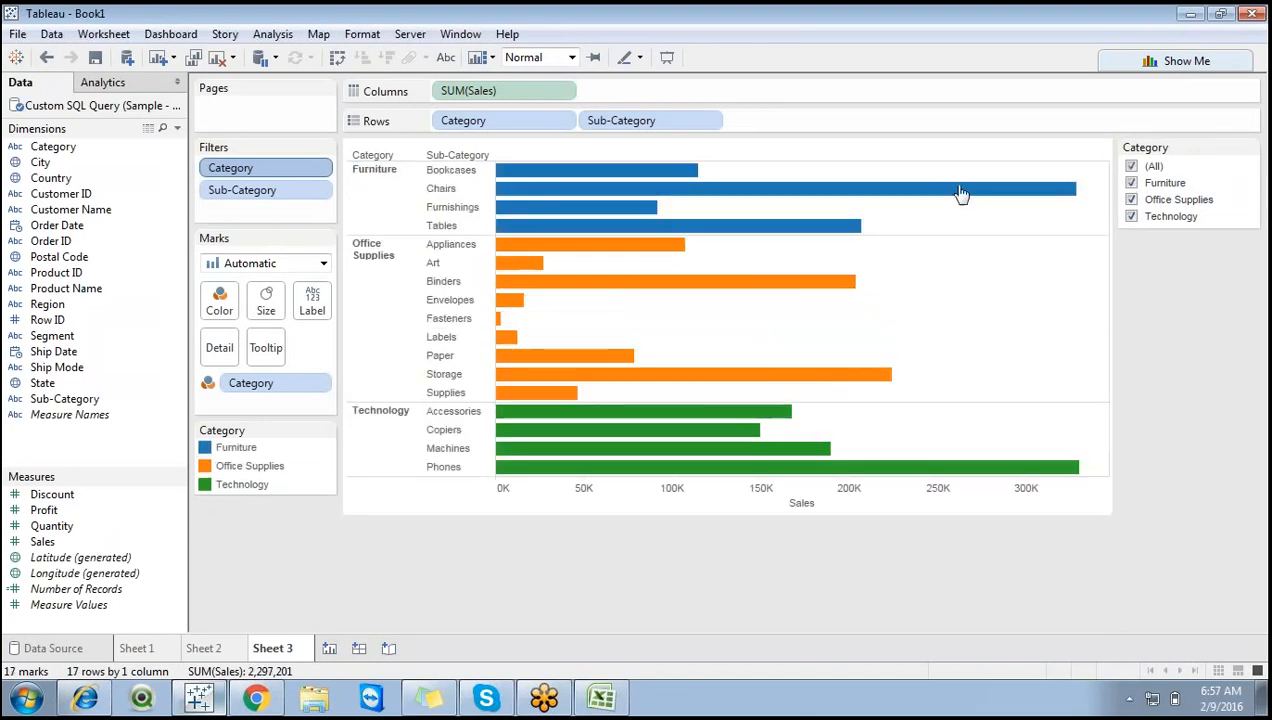
Exclude Furniture through its chart header, check the selection in the Category filter's settings, and include Furniture again with the quick filter.
right_click(378, 200)
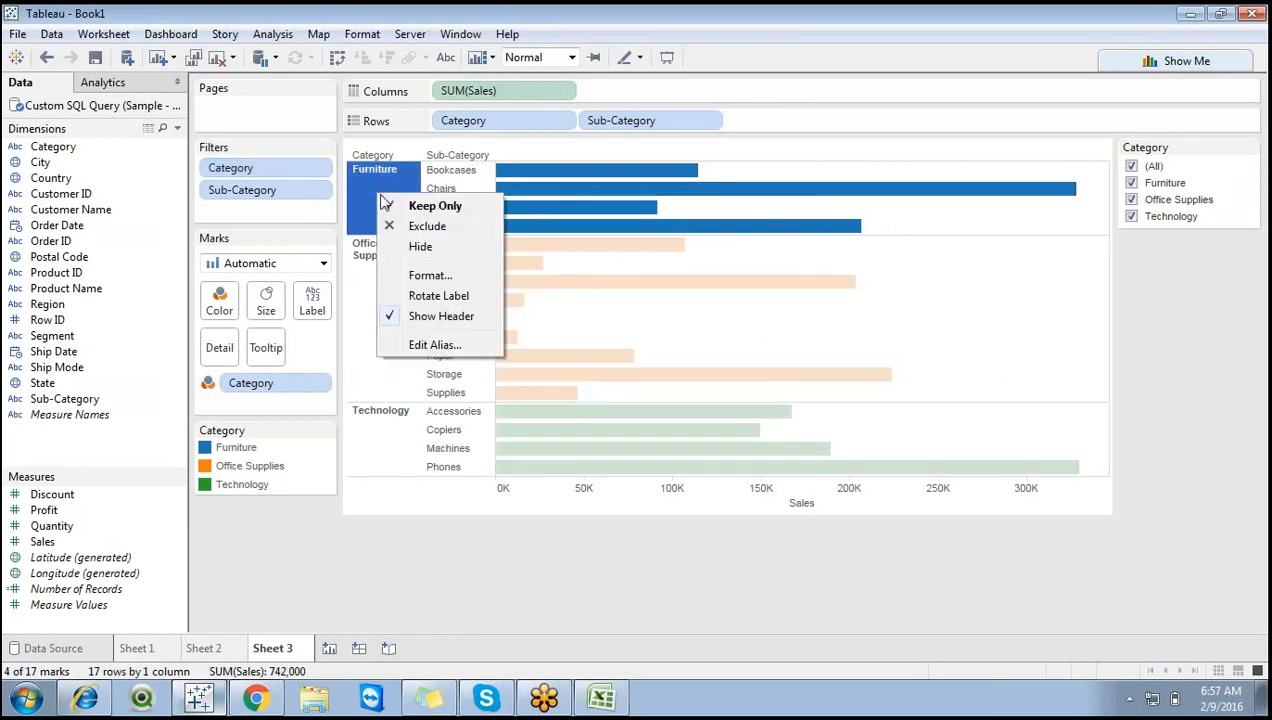
click(420, 228)
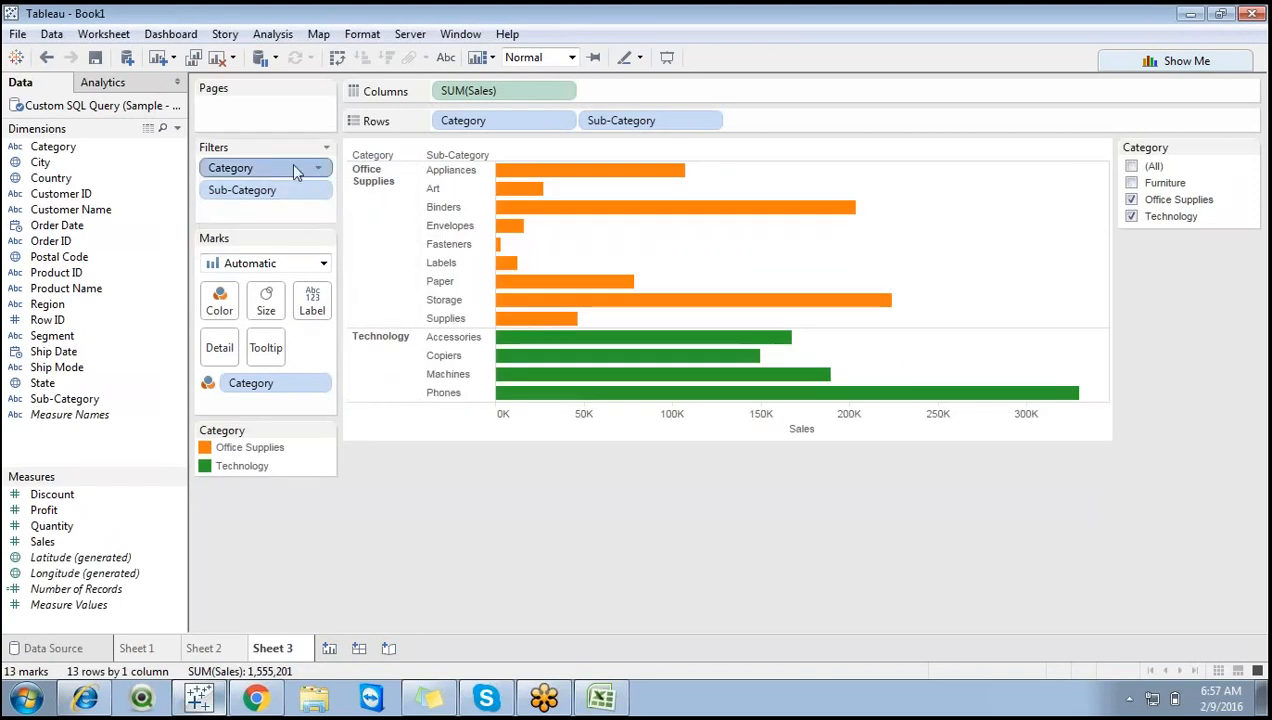
double_click(295, 170)
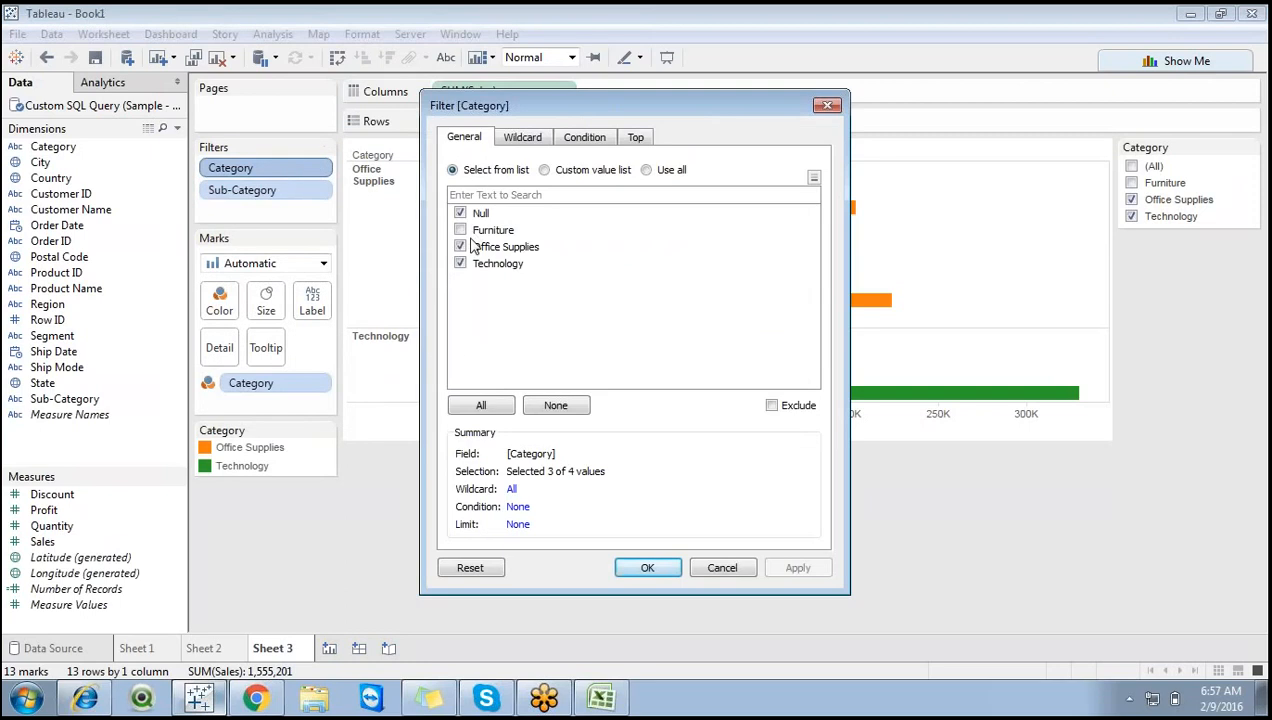
click(714, 567)
click(1132, 184)
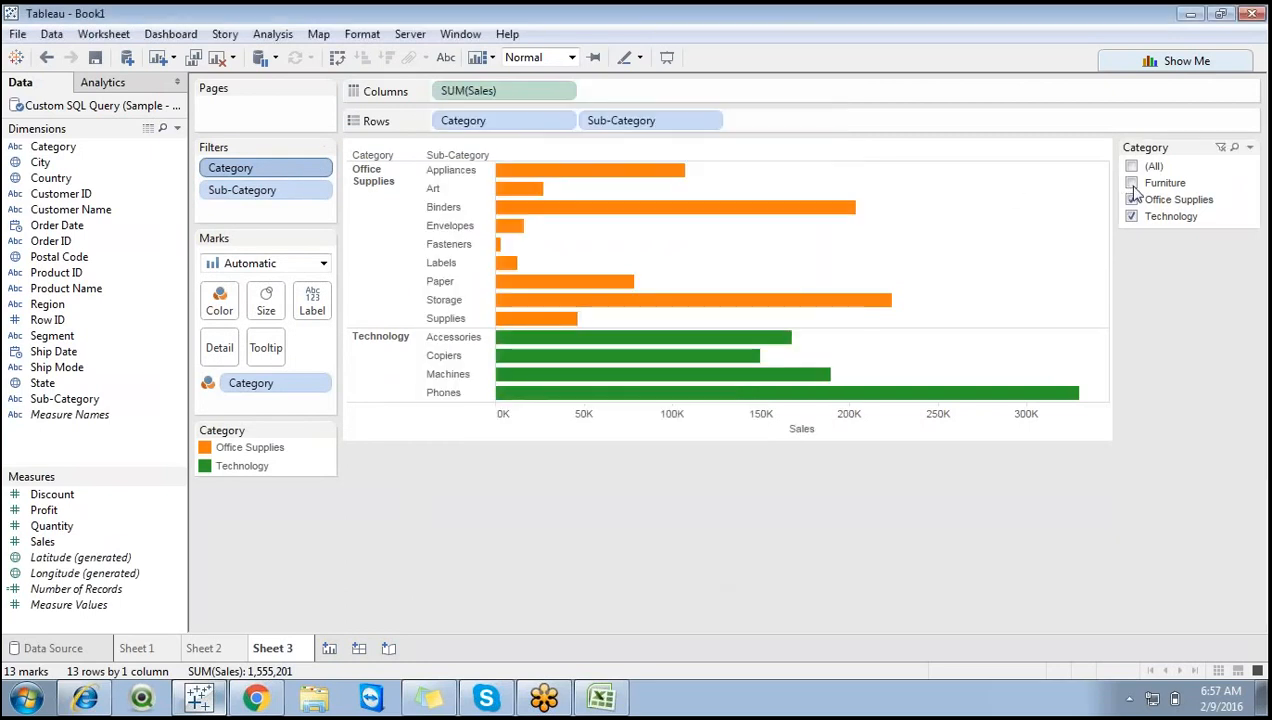
Exclude Office Supplies through its chart header and include it again with the Category quick filter.
click(368, 321)
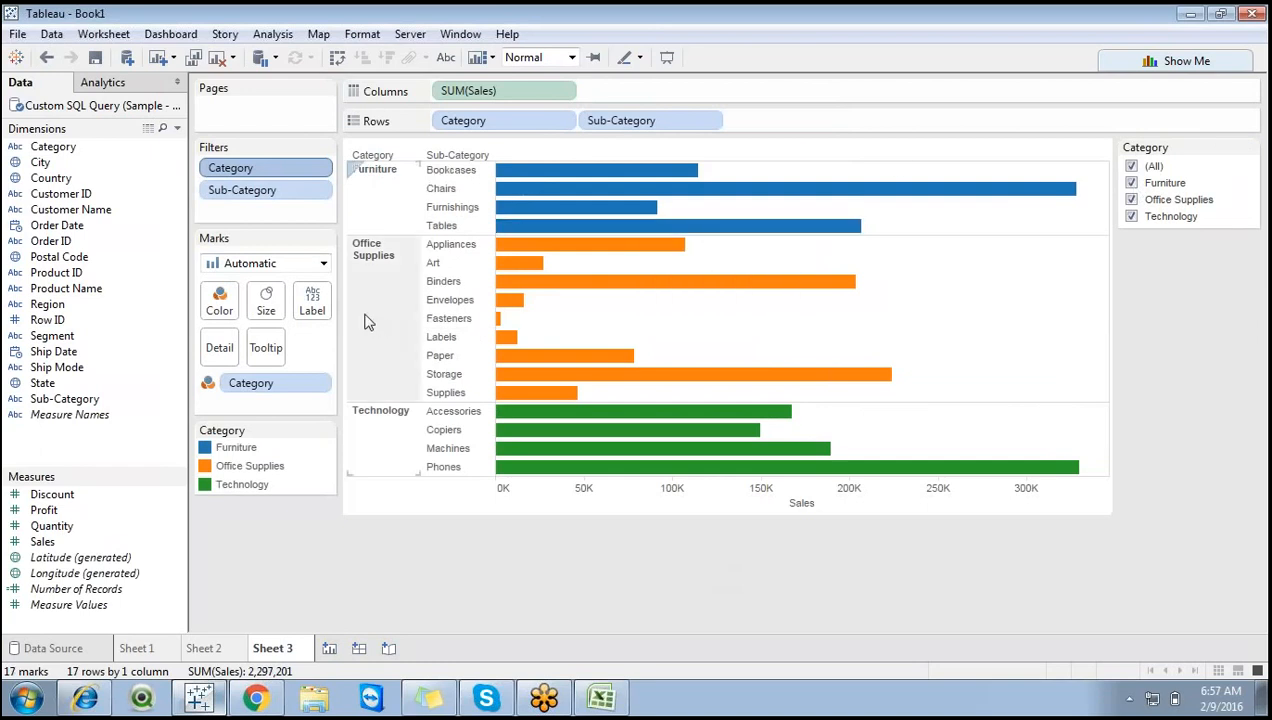
right_click(368, 321)
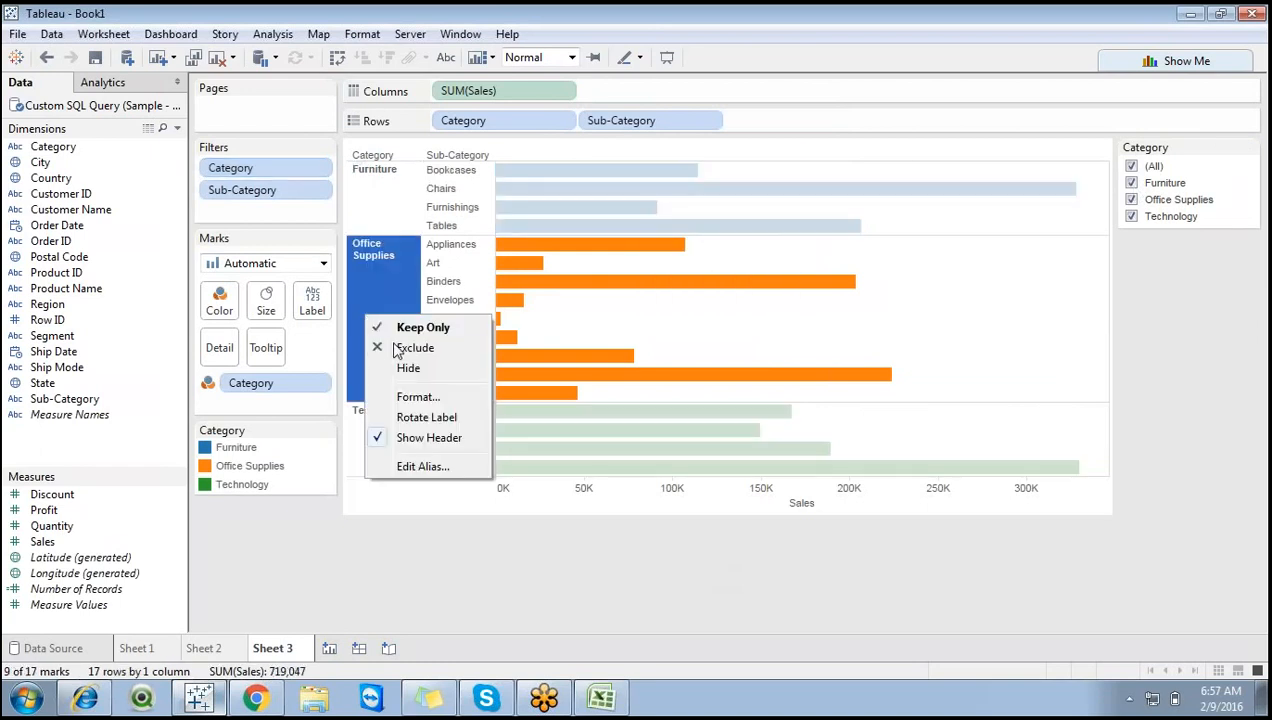
click(393, 347)
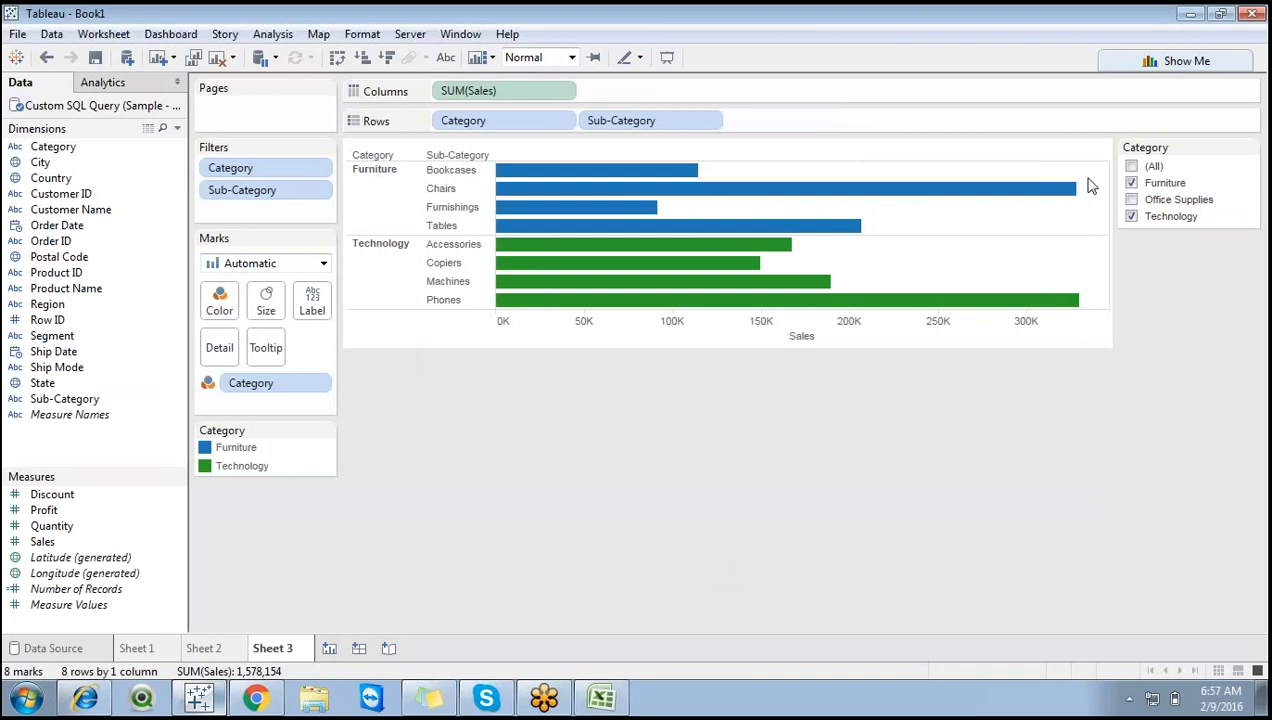
click(1131, 199)
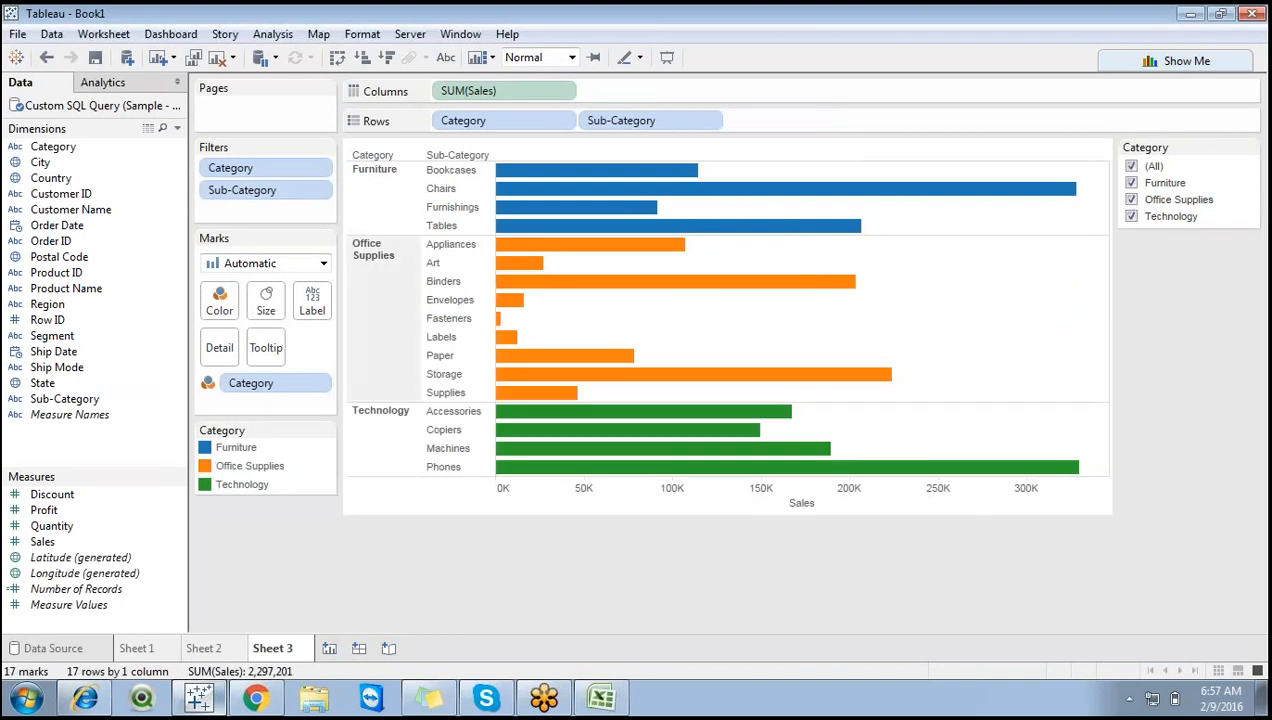
Keep only Chairs in the chart through its row header, and remove the Sub-Category filter from the worksheet.
click(440, 190)
right_click(440, 190)
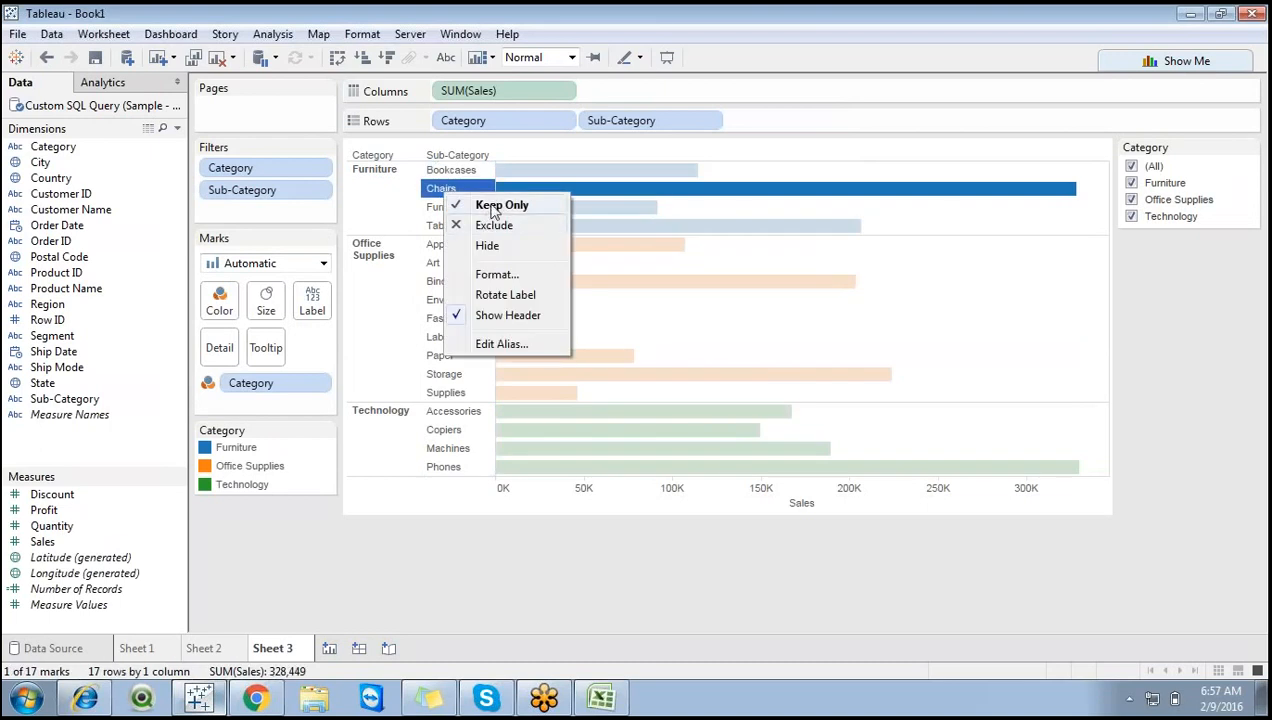
click(493, 206)
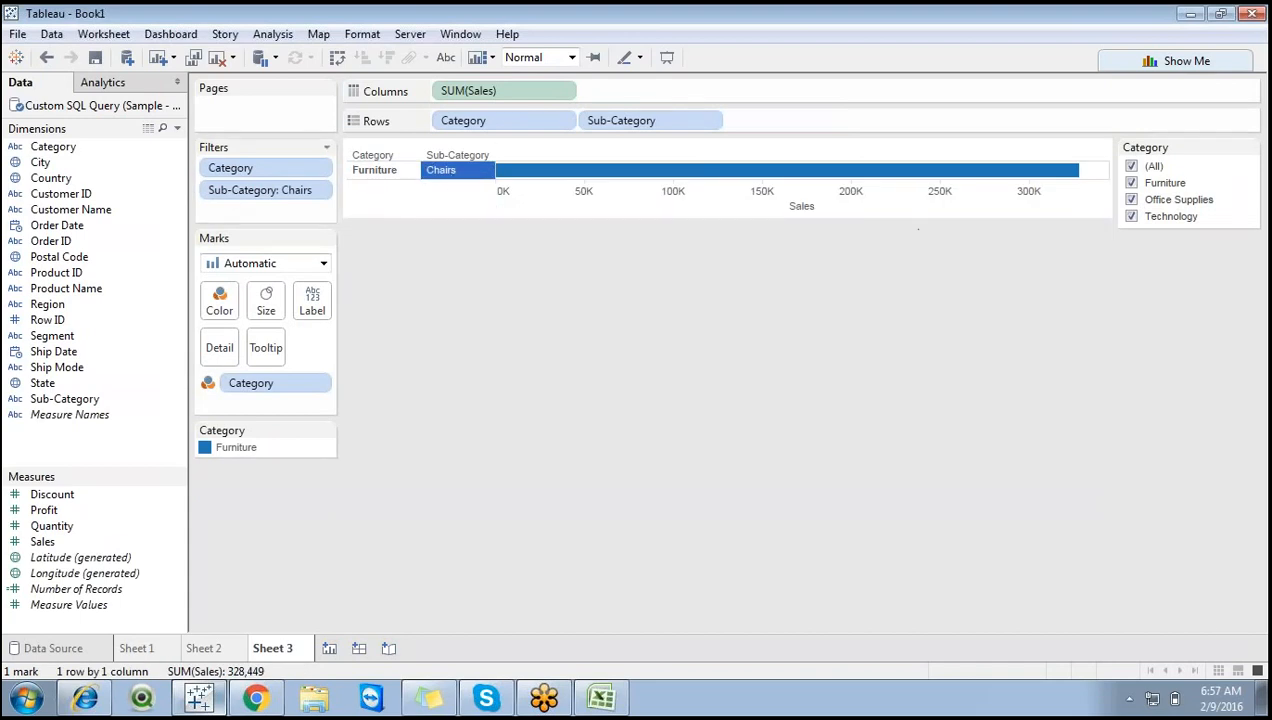
drag(225, 196, 241, 491)
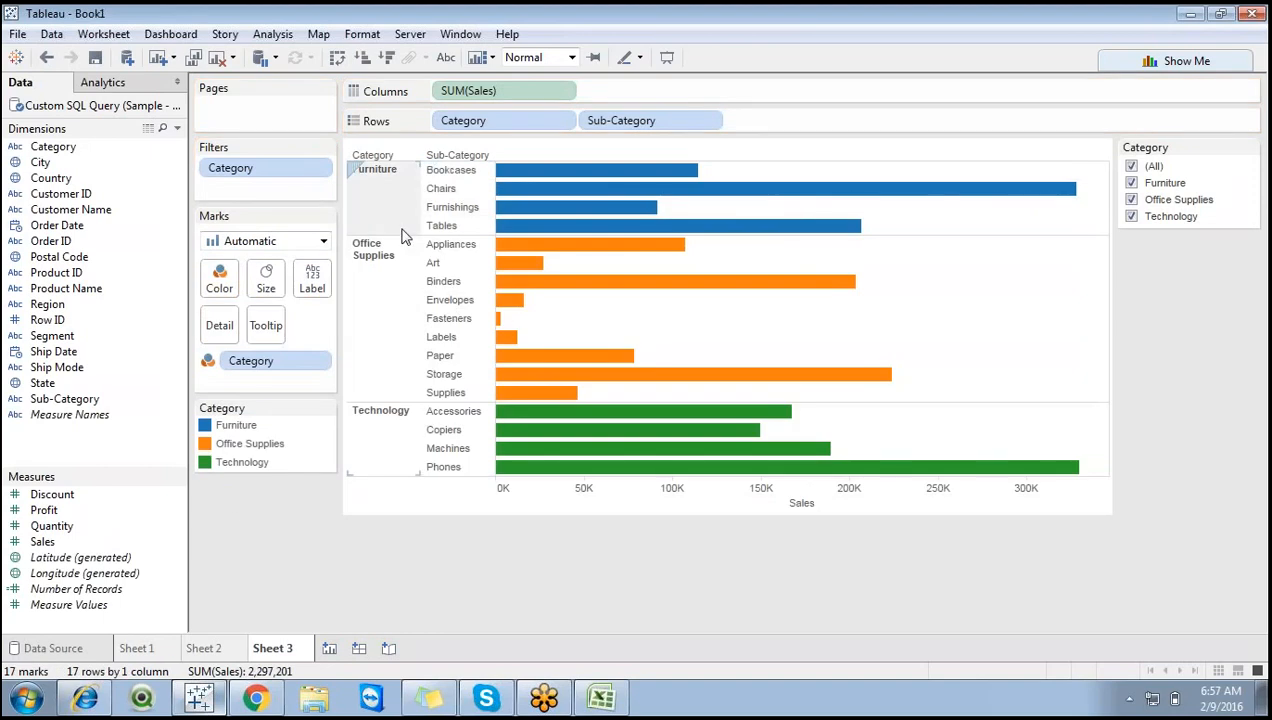
Switch Furniture and all values off and on with the Category quick filter, ending with every category selected.
click(1132, 186)
click(1132, 186)
click(1132, 186)
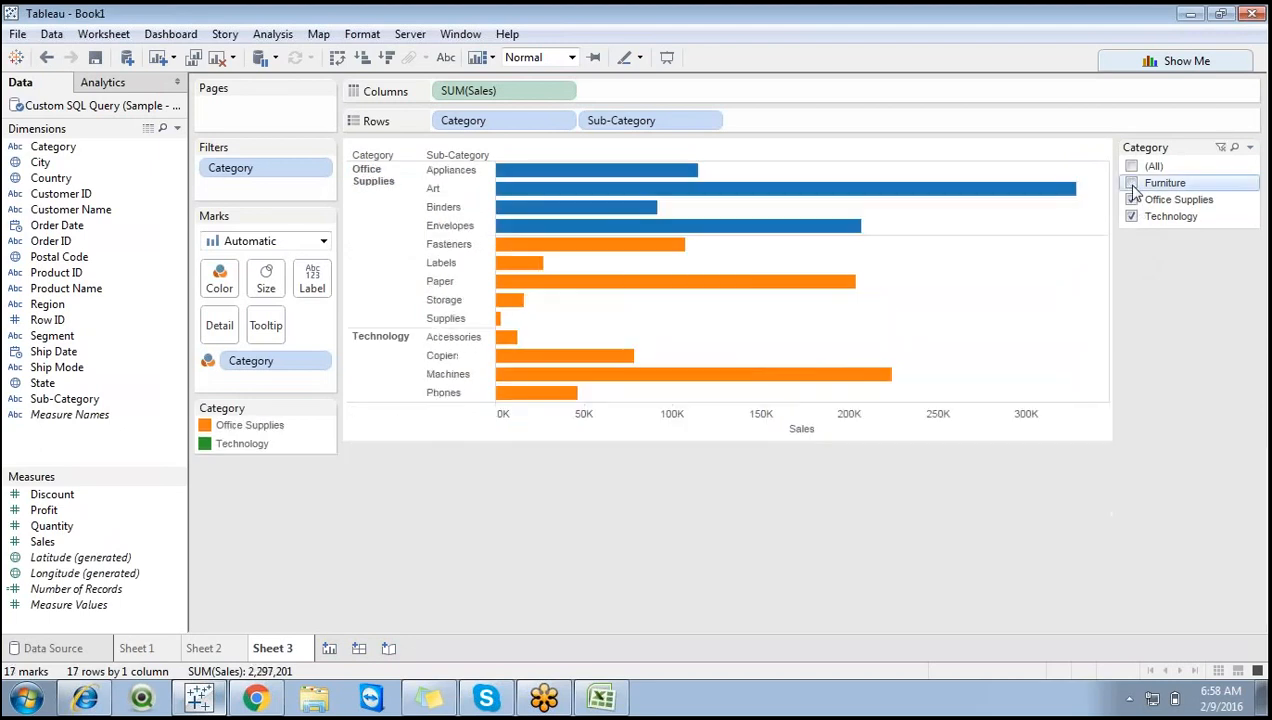
click(1132, 186)
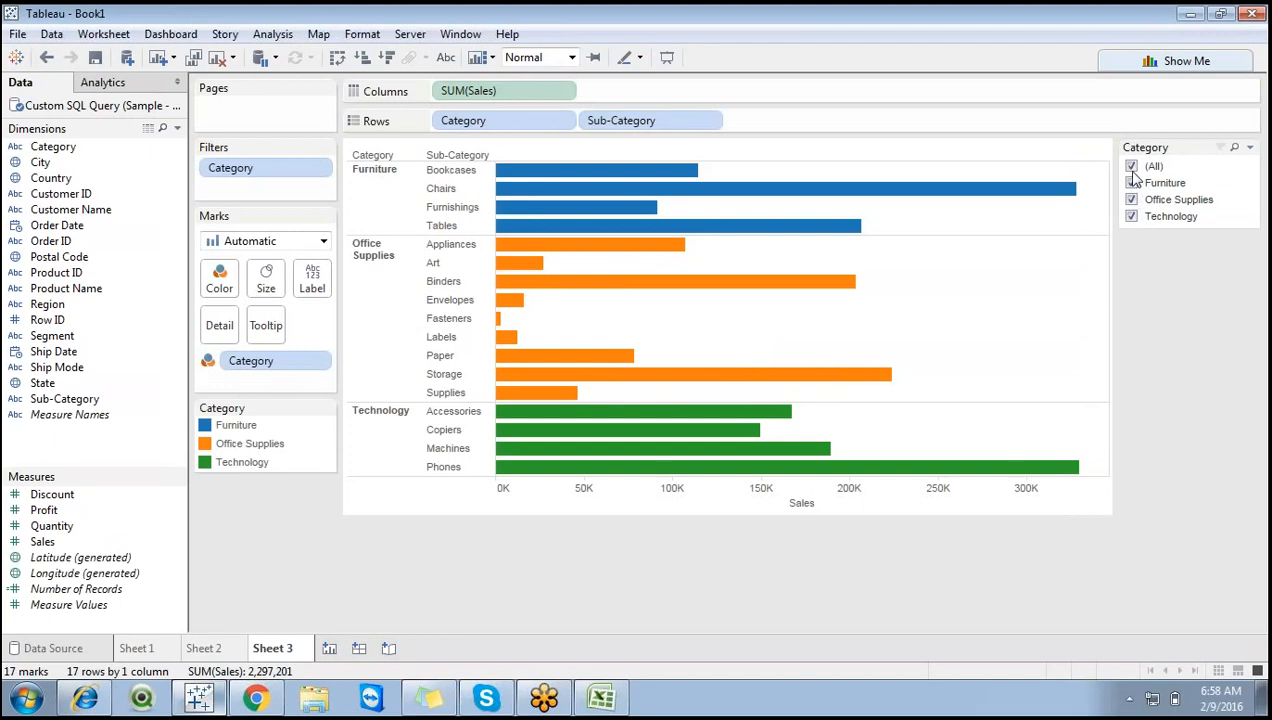
click(1132, 169)
click(1132, 169)
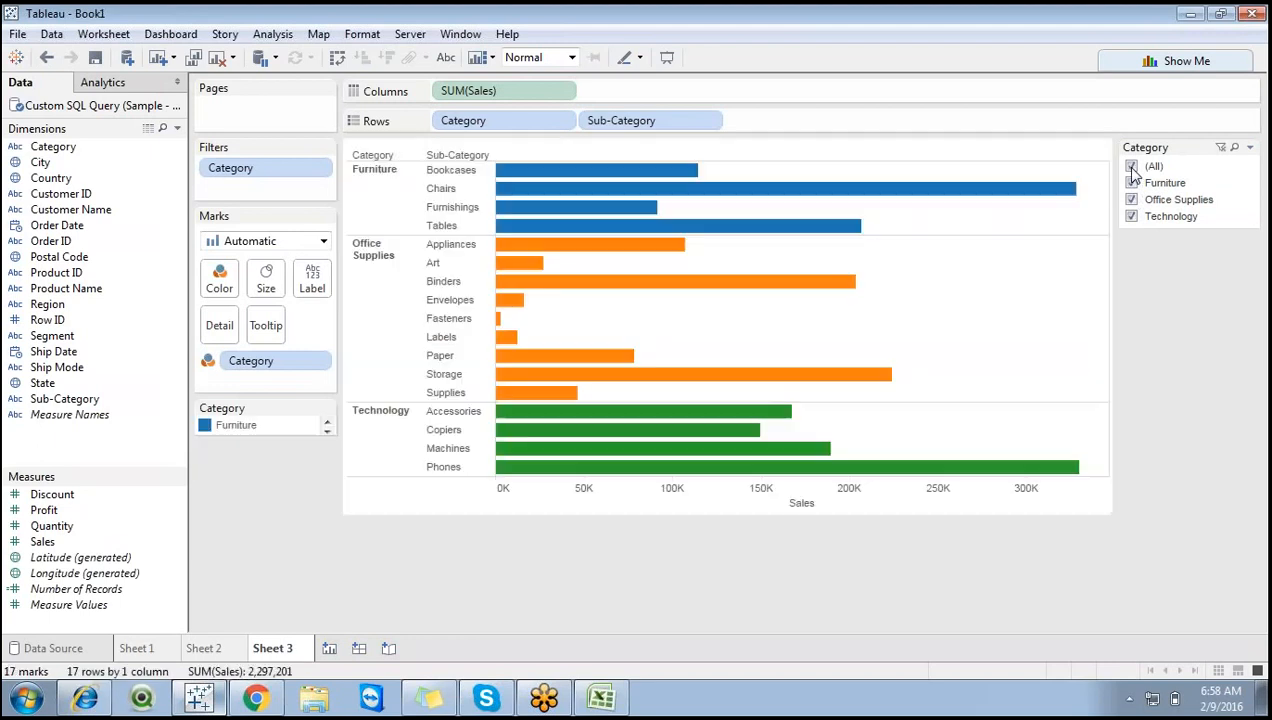
click(1132, 168)
click(1132, 168)
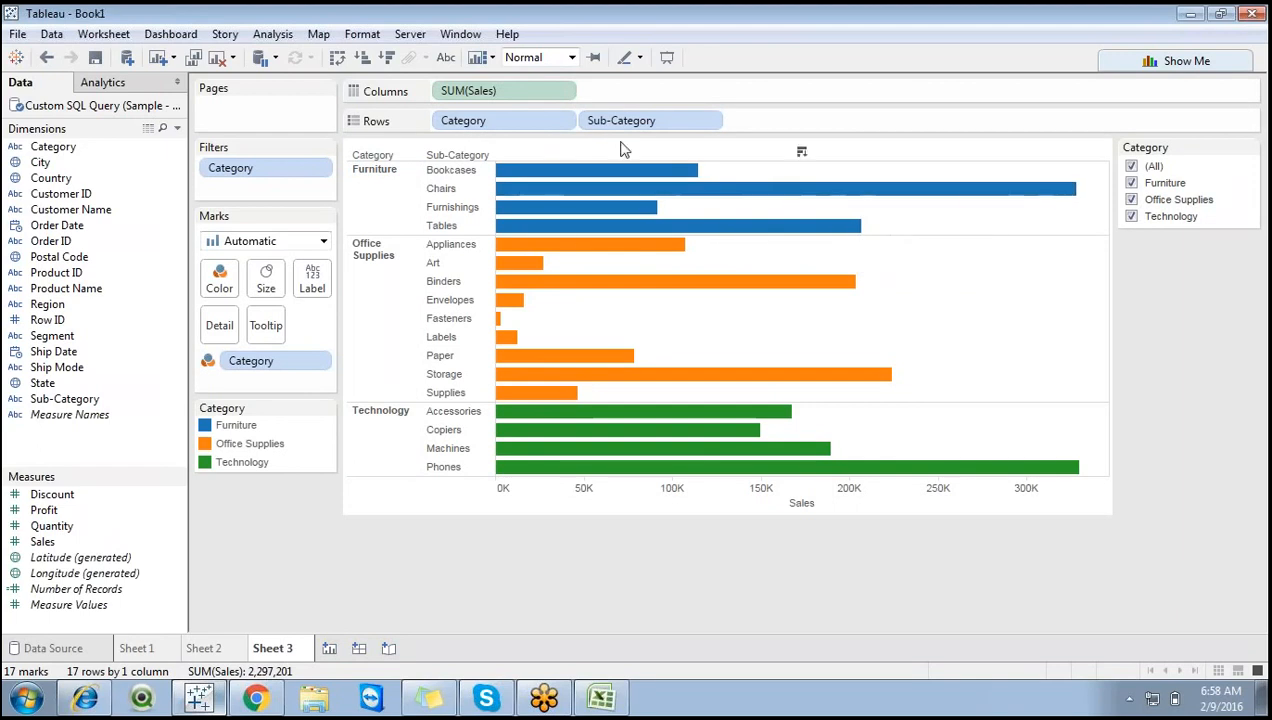
click(1132, 184)
click(1132, 184)
Switch to the Excel workbook and enter "Radio Buttons" in cell H15.
click(601, 699)
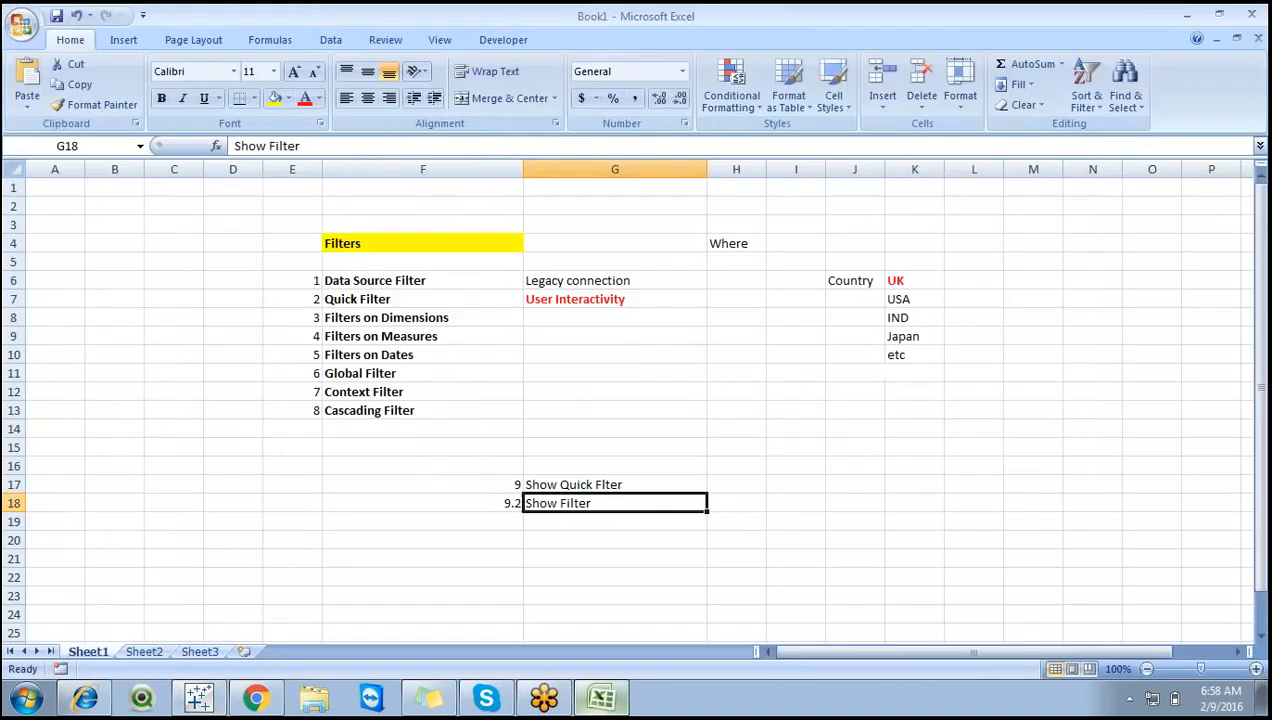
click(746, 448)
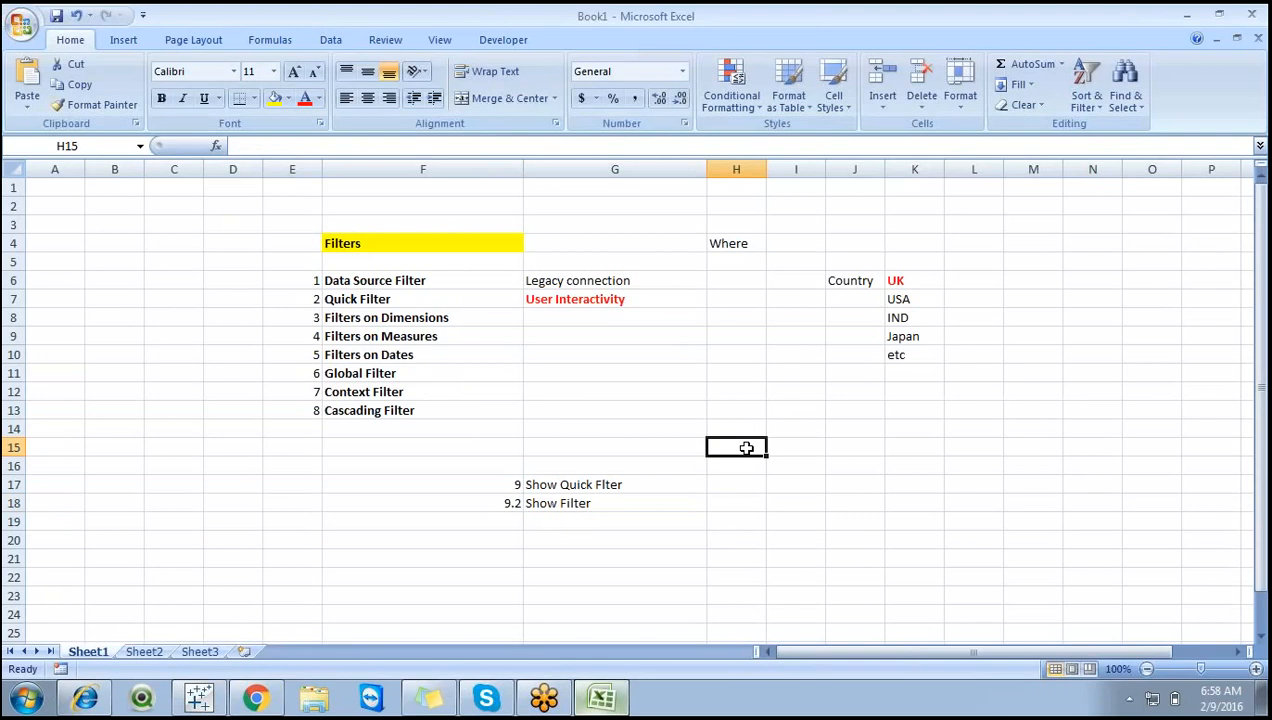
text(Radion)
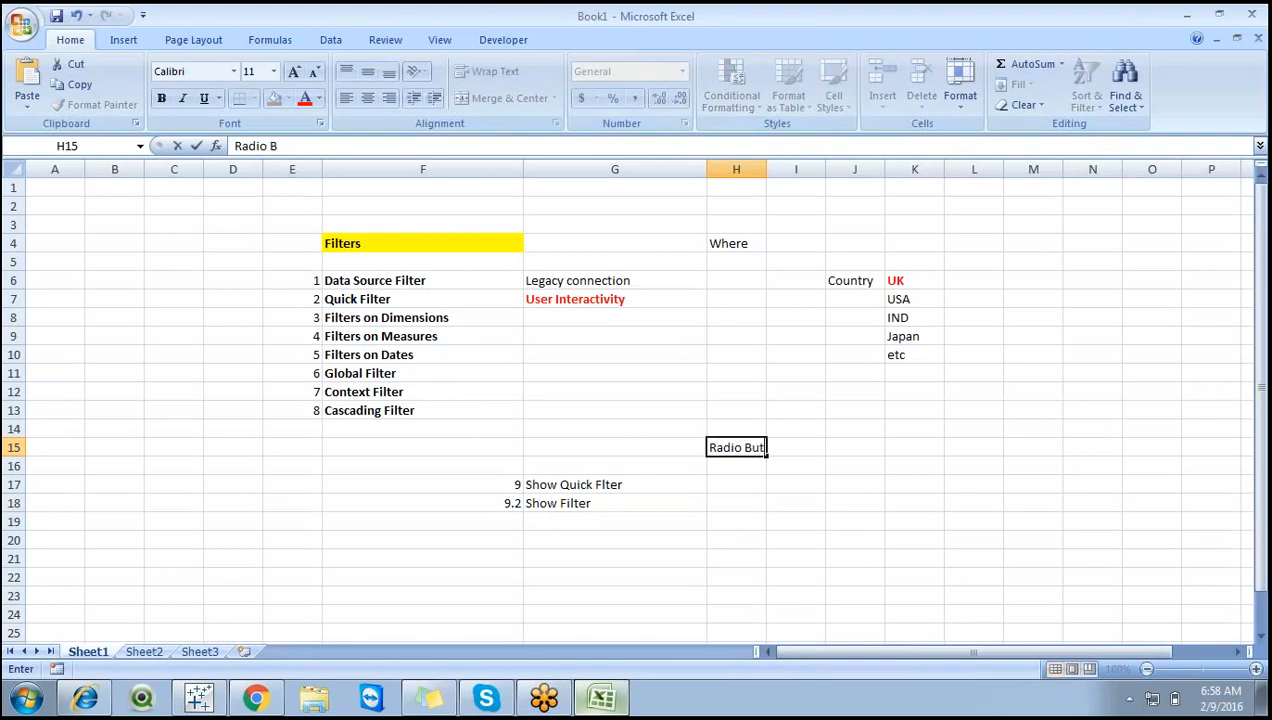
text(Buttons)
key(Return)
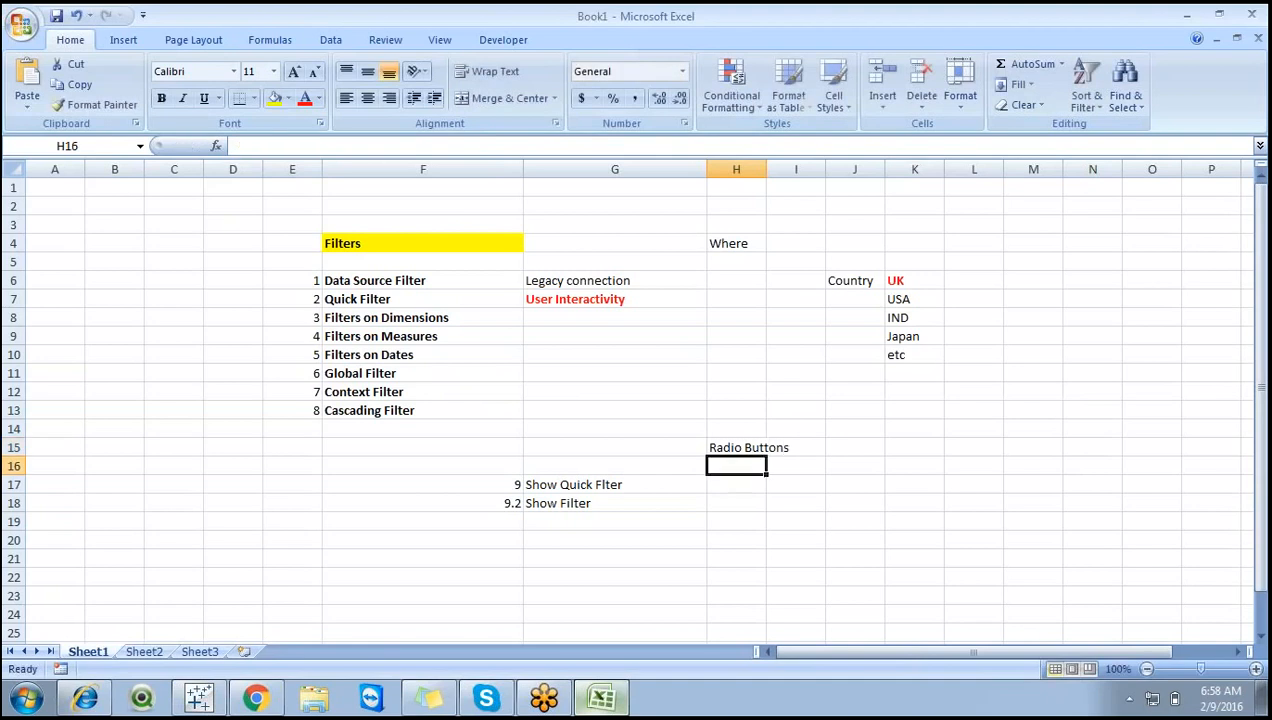
Enter "Check Boxes" in cell H16 and widen column H to fit the text.
text(Check Bpxes)
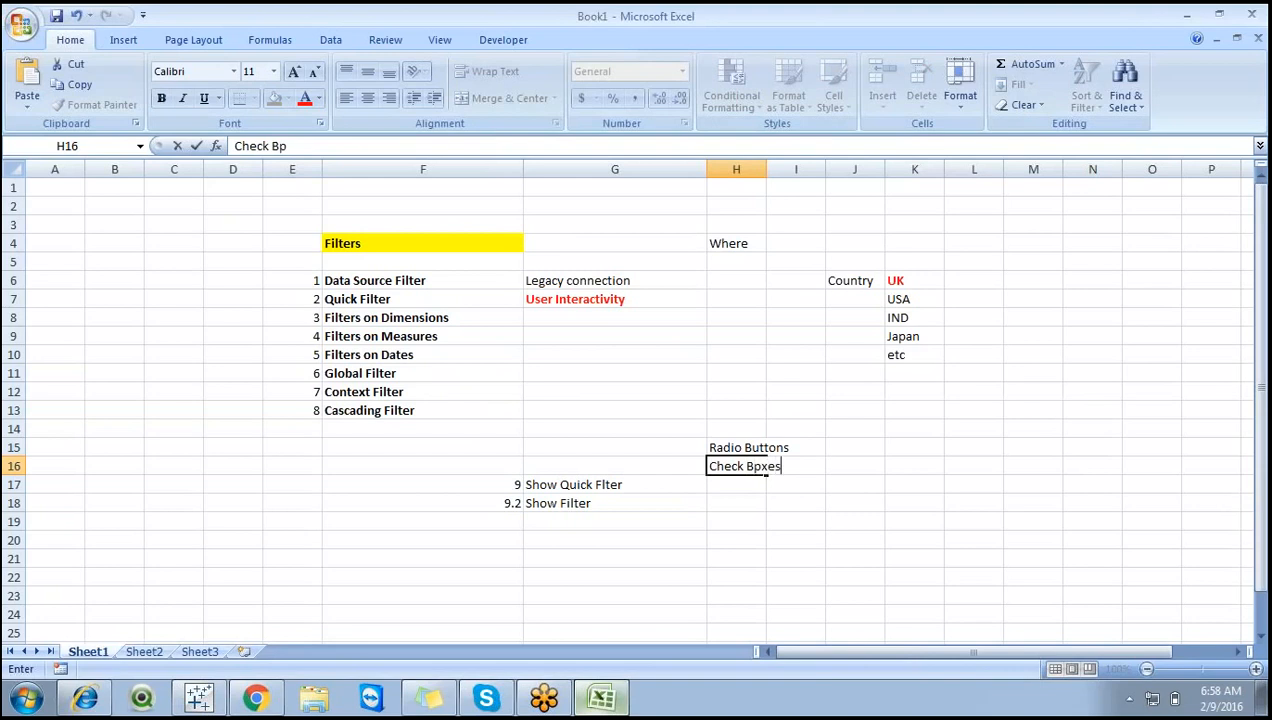
click(747, 502)
double_click(760, 462)
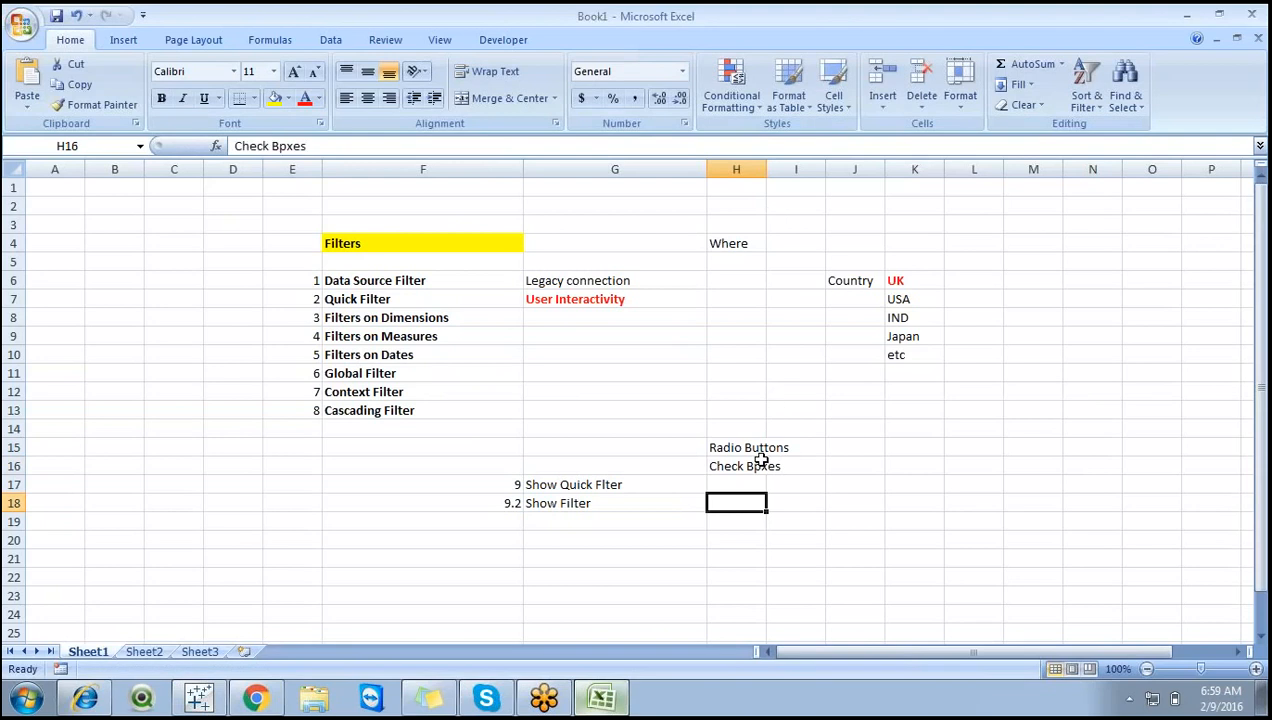
key(BackSpace)
text(o)
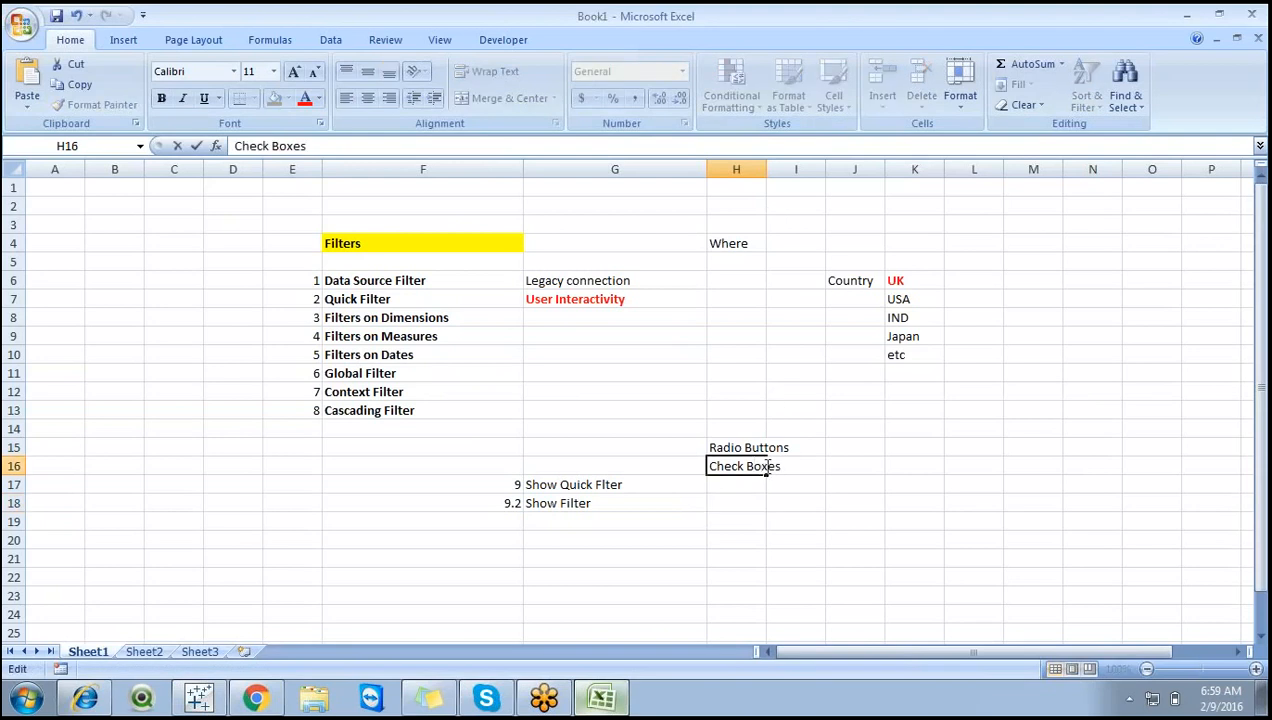
click(736, 521)
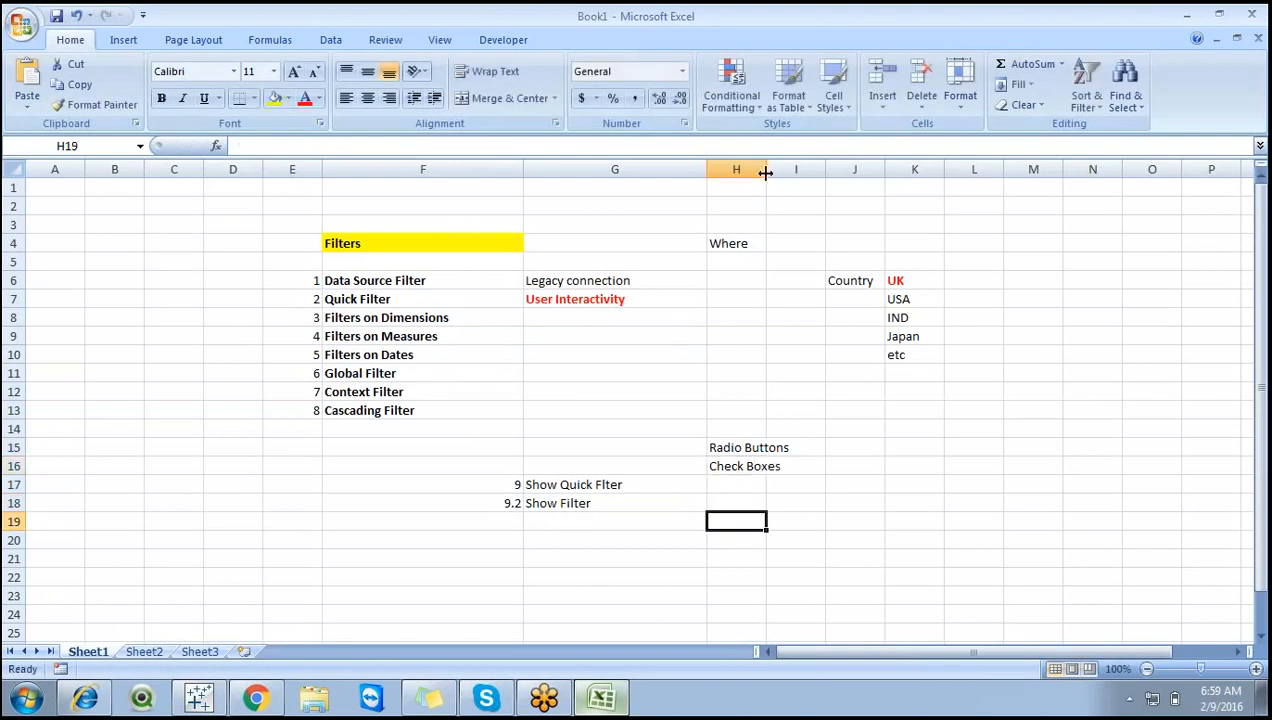
drag(766, 169, 816, 171)
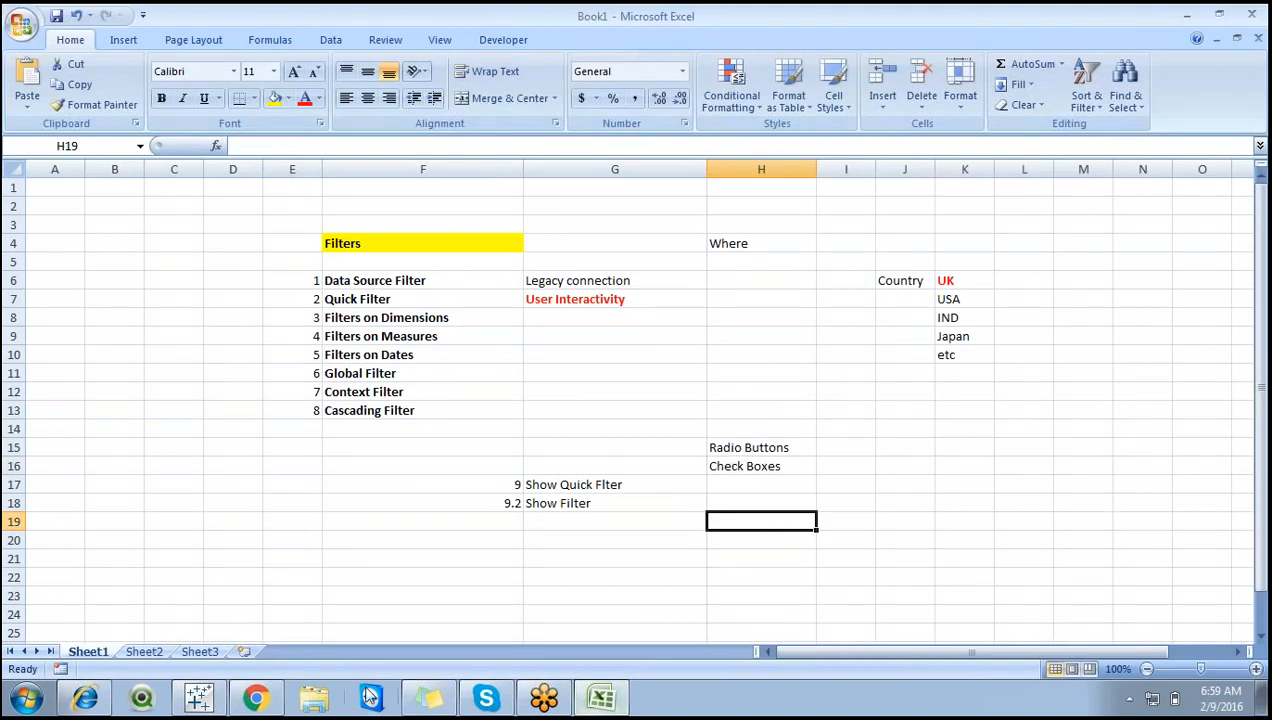
Switch to Tableau and turn the title of the Category quick filter off and on again.
click(201, 698)
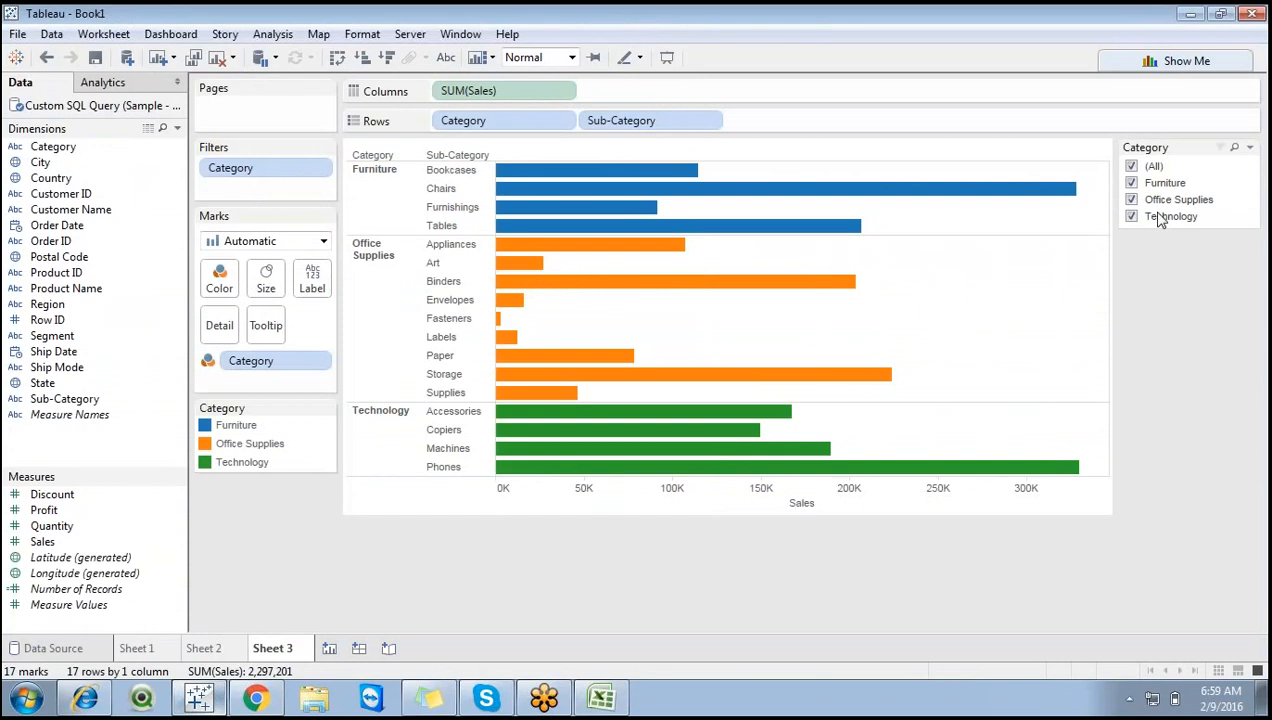
click(1249, 148)
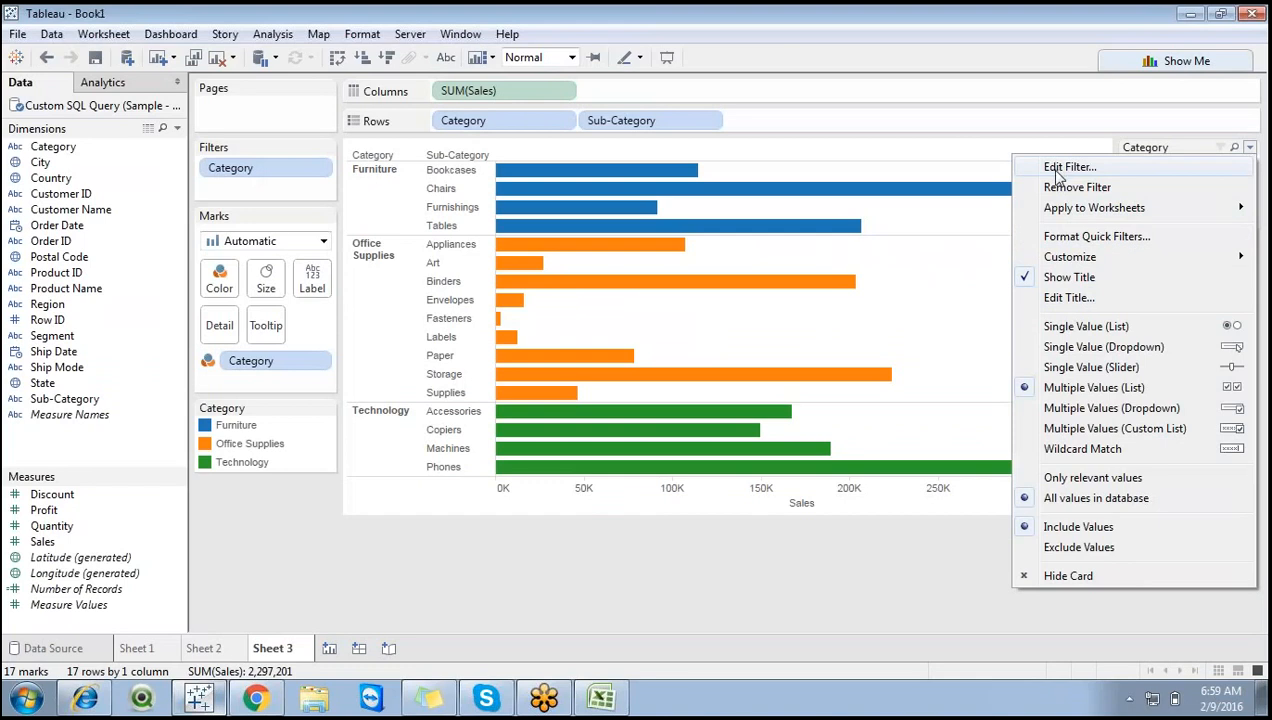
mouse_move(1058, 207)
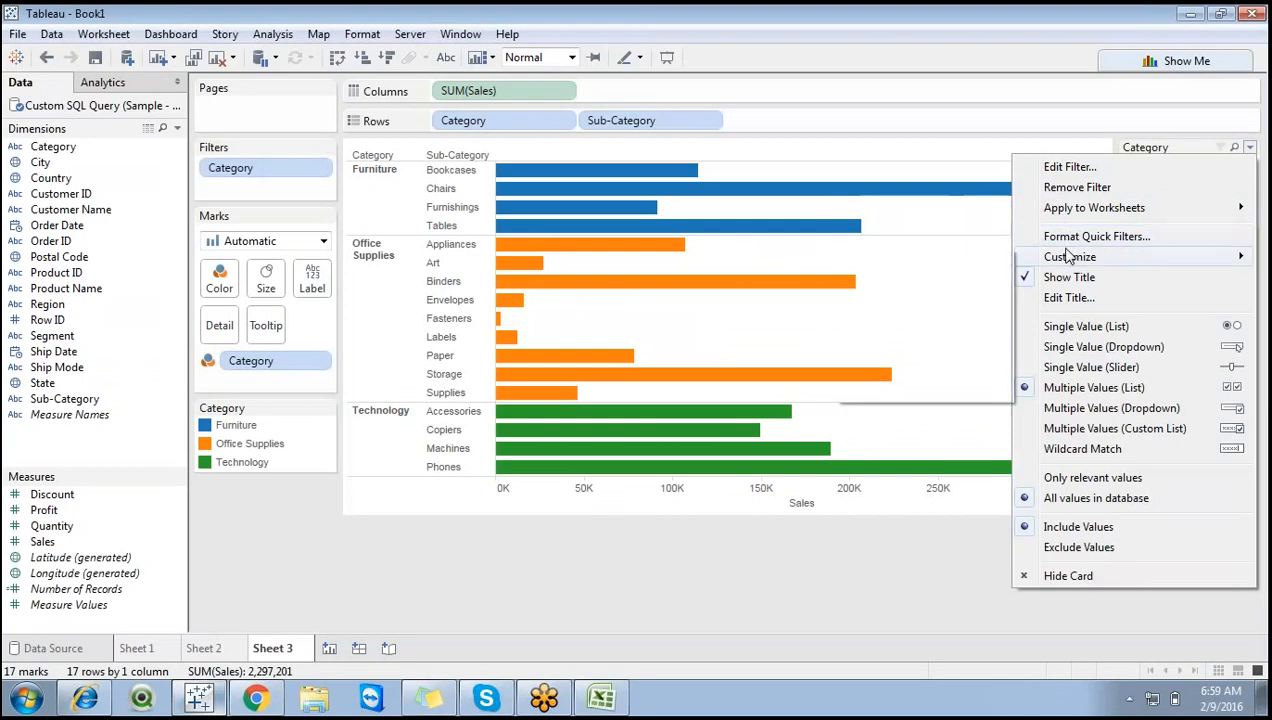
mouse_move(1066, 259)
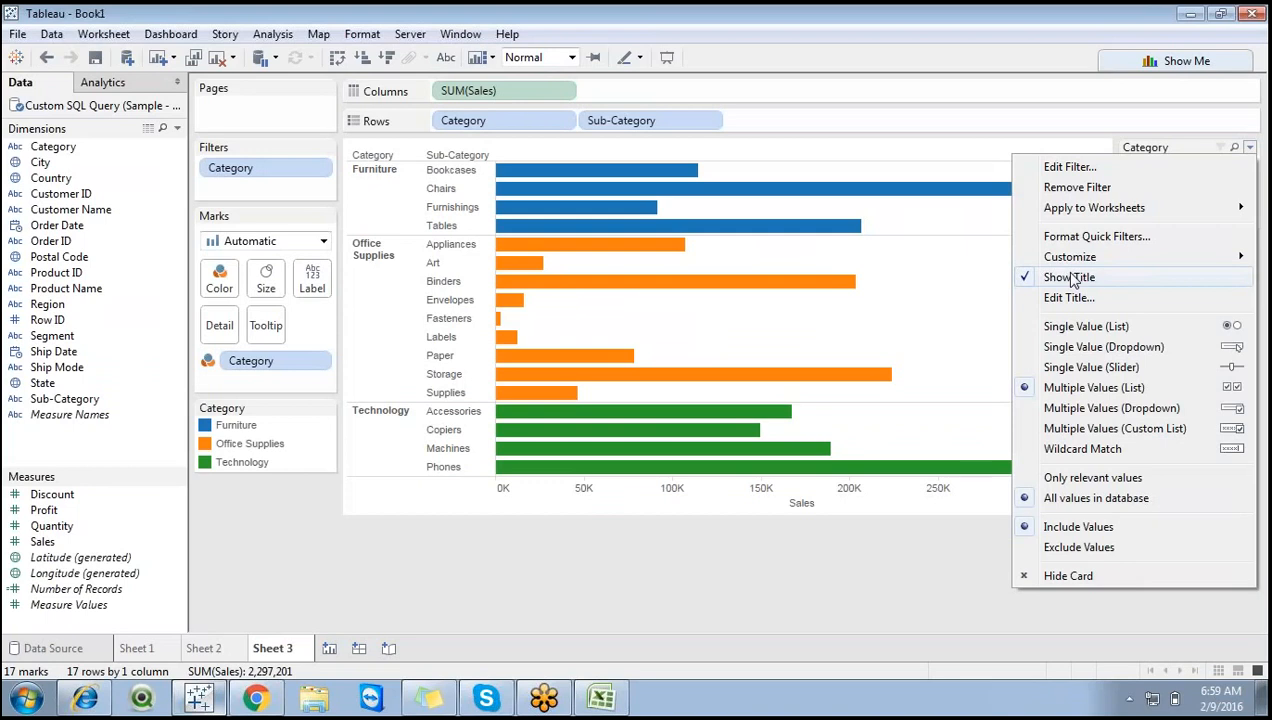
click(1071, 279)
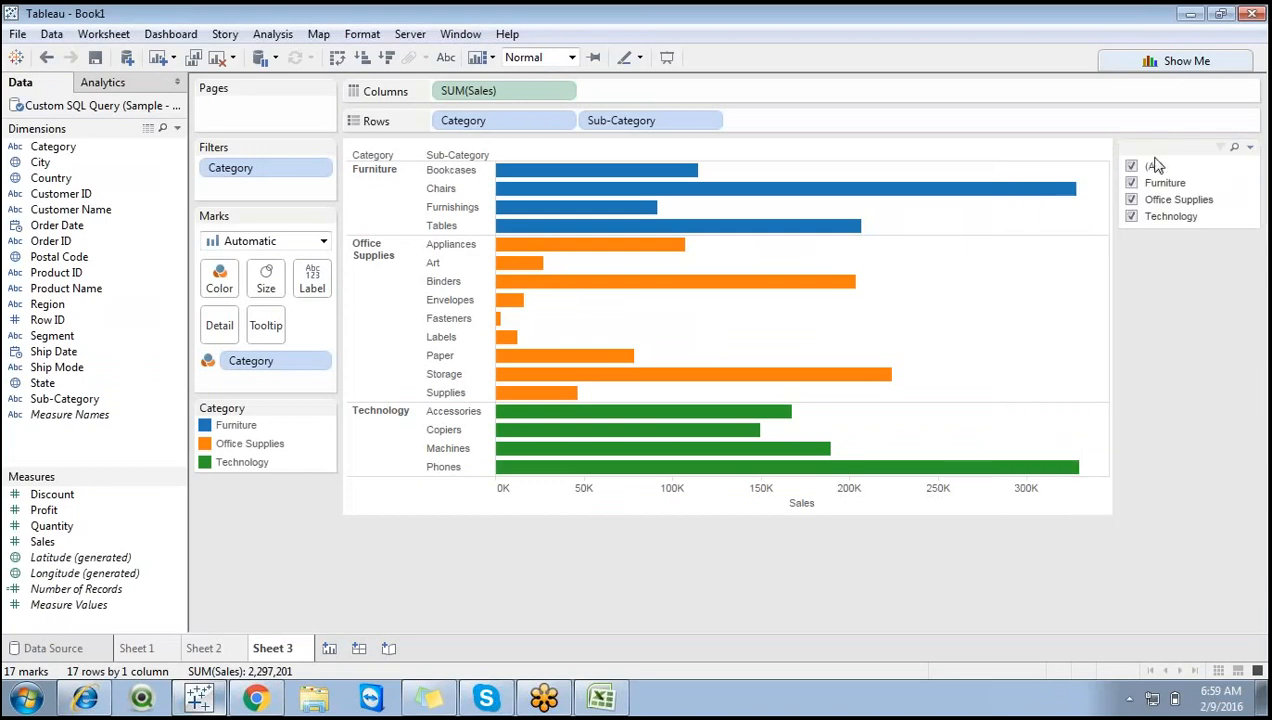
click(1249, 147)
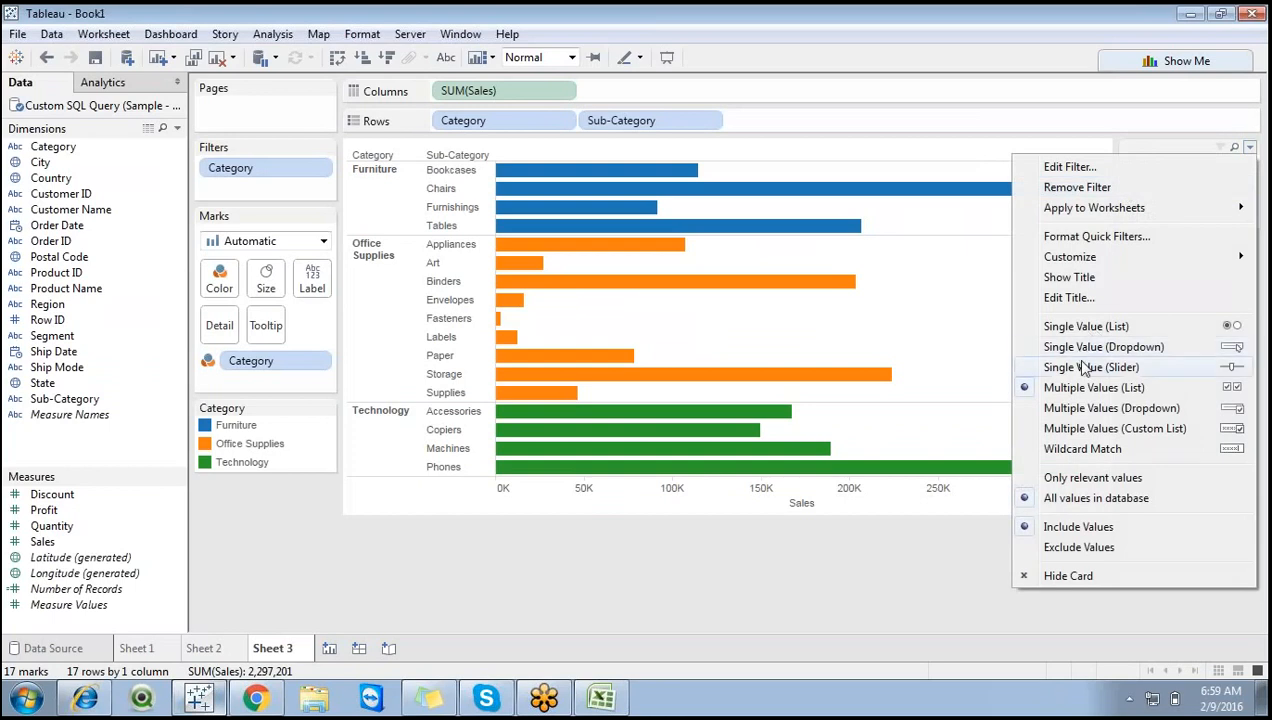
click(1067, 279)
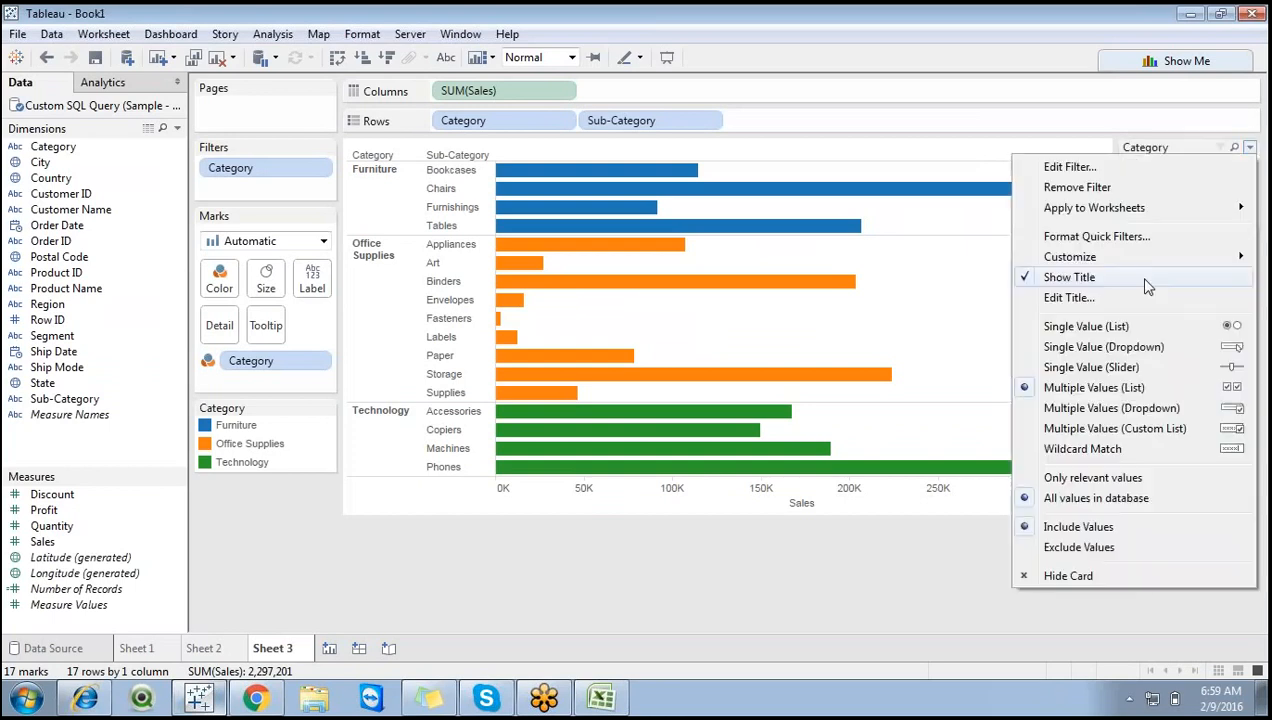
Change the Category quick filter to Single Value (List) and reset it to show all categories.
click(1249, 147)
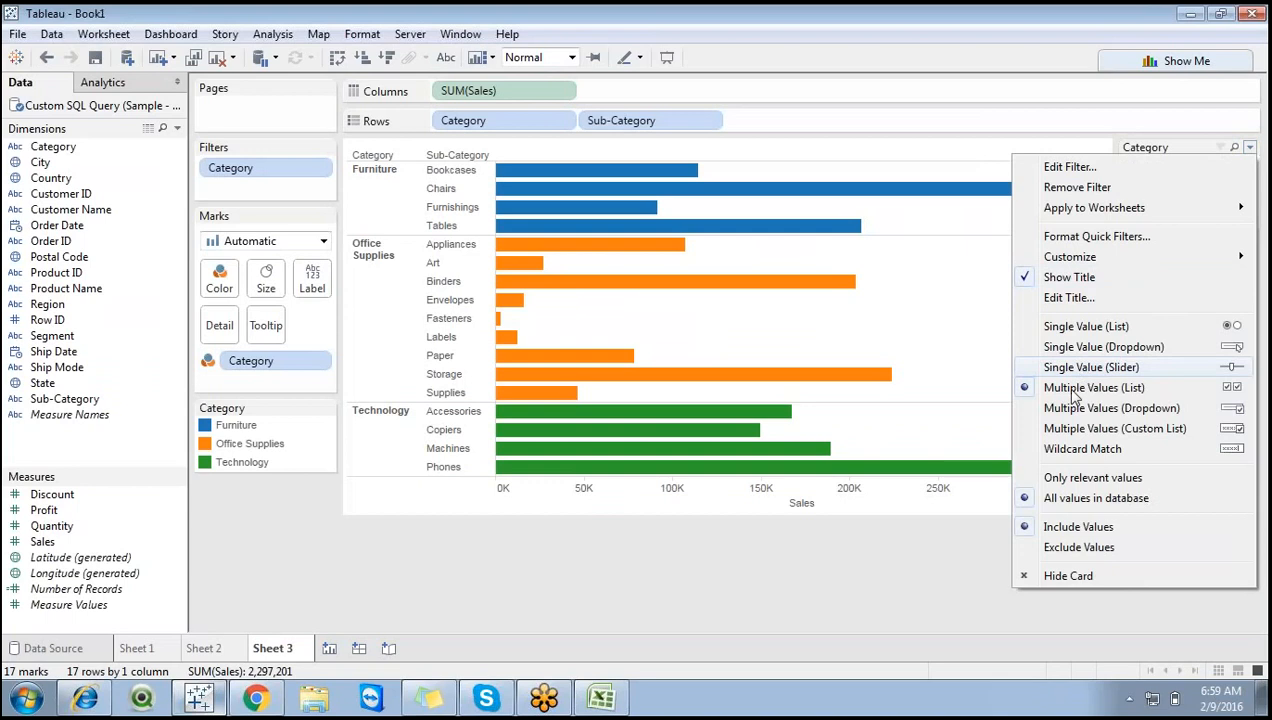
click(1068, 330)
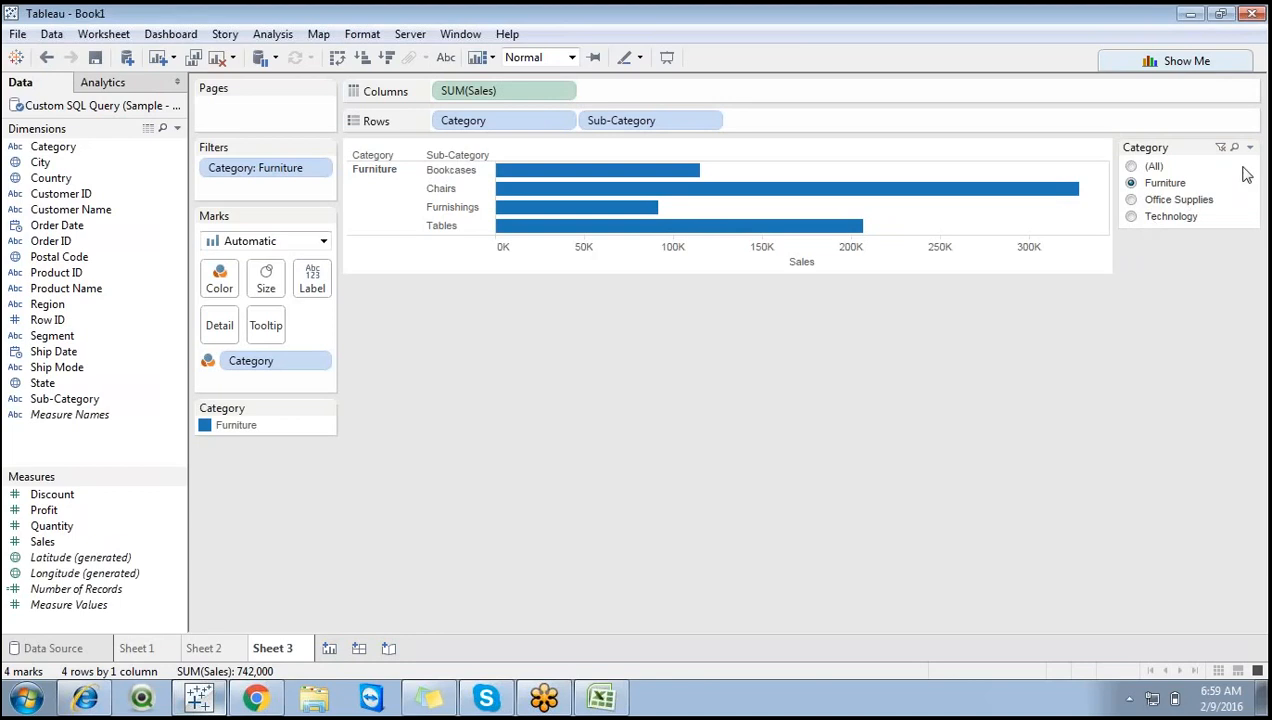
click(1222, 149)
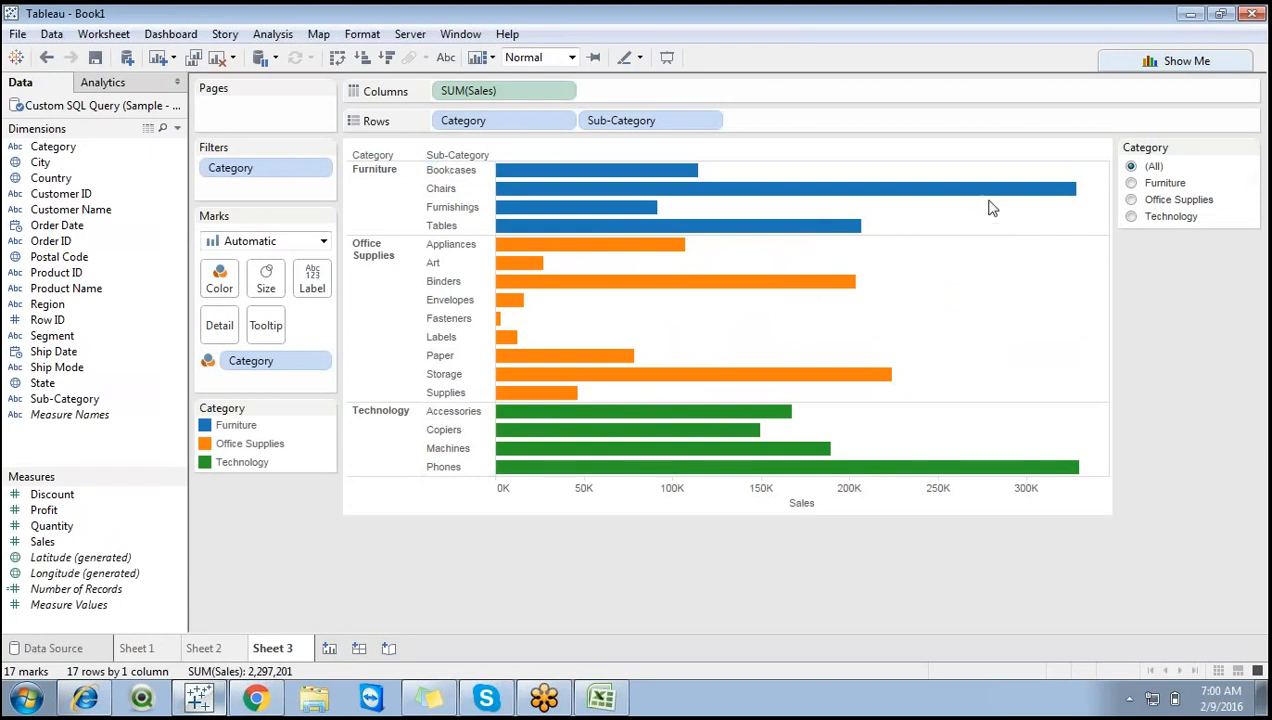
Filter the chart in turn by Furniture, Office Supplies and Technology with the Category quick filter, ending with (All).
click(1131, 184)
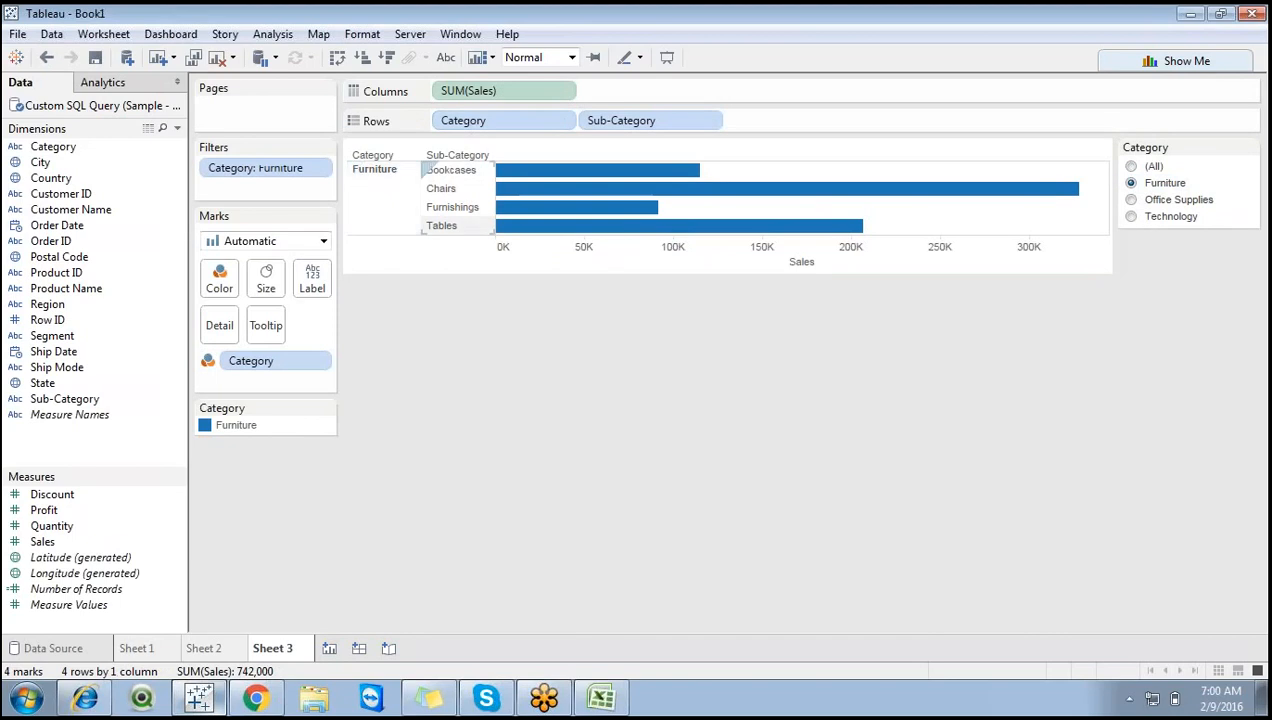
click(1131, 200)
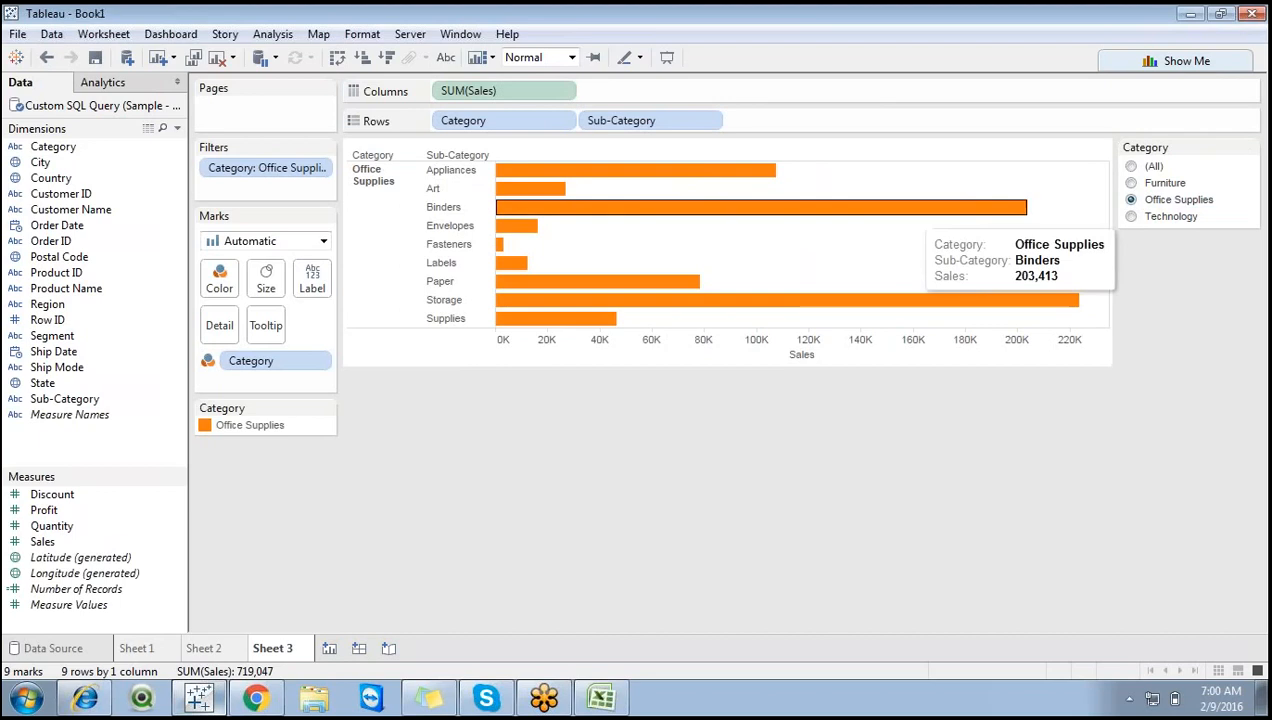
click(1131, 217)
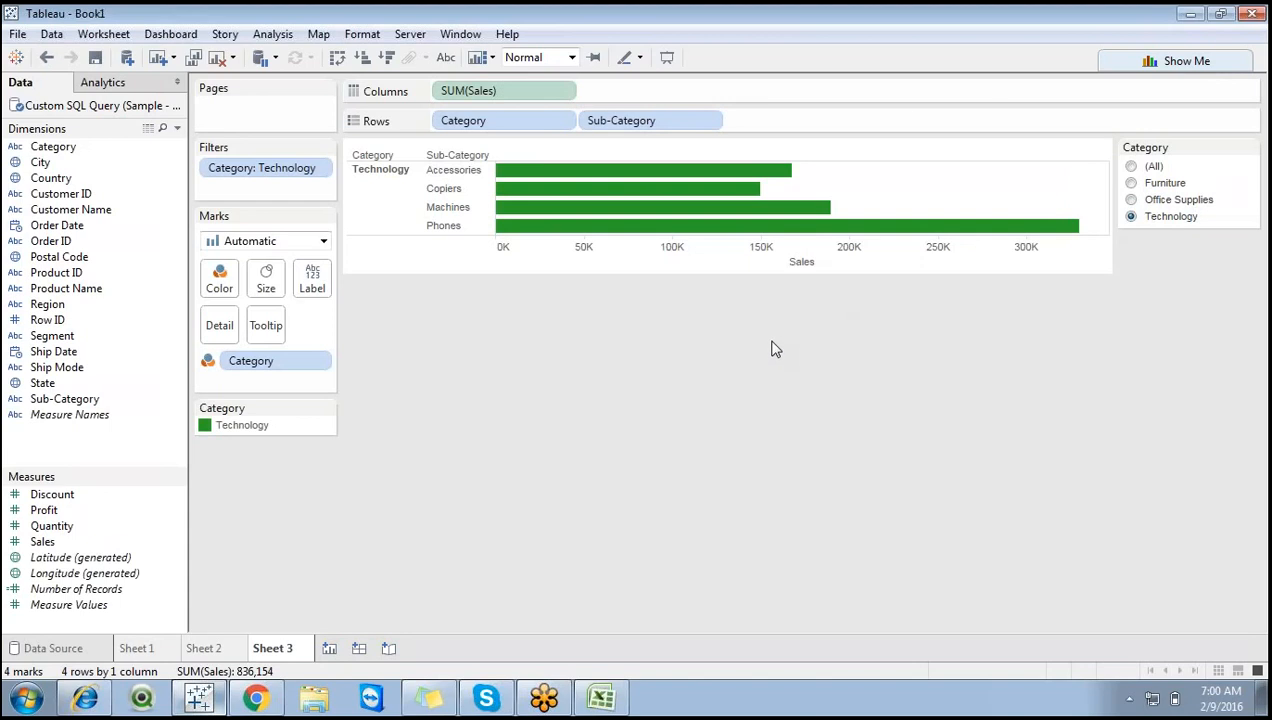
click(1131, 183)
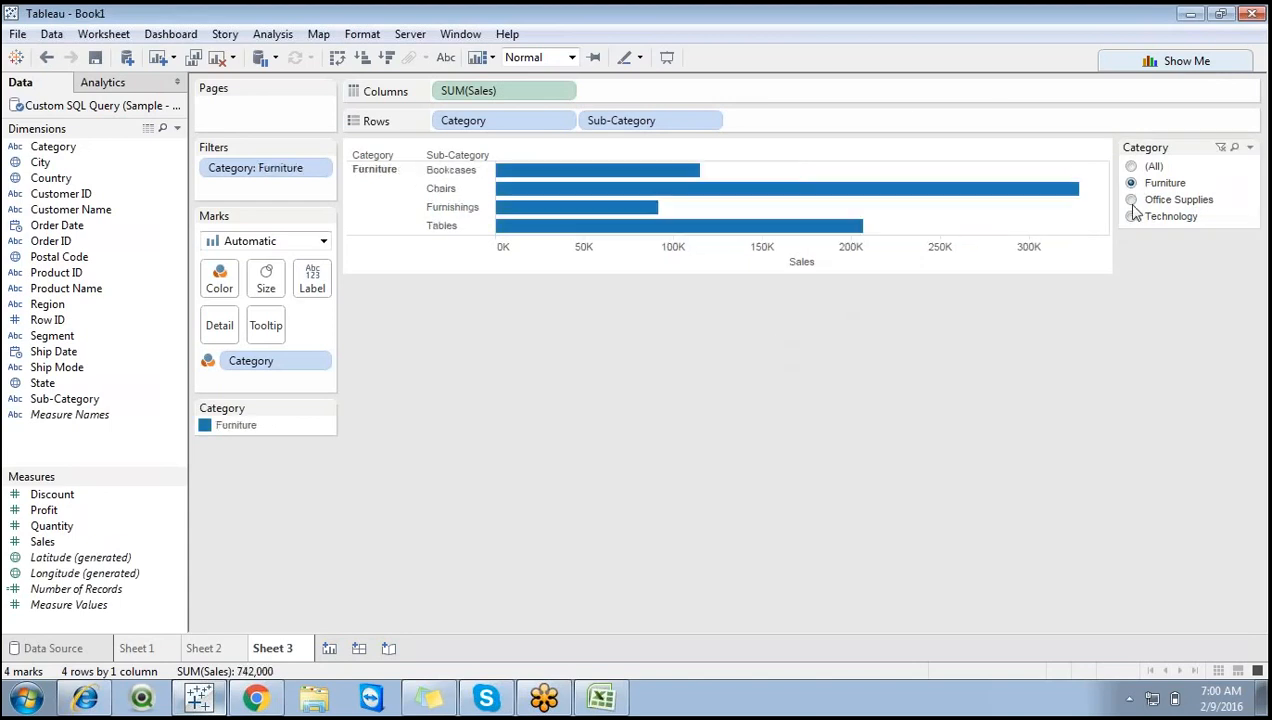
click(1131, 200)
click(1131, 216)
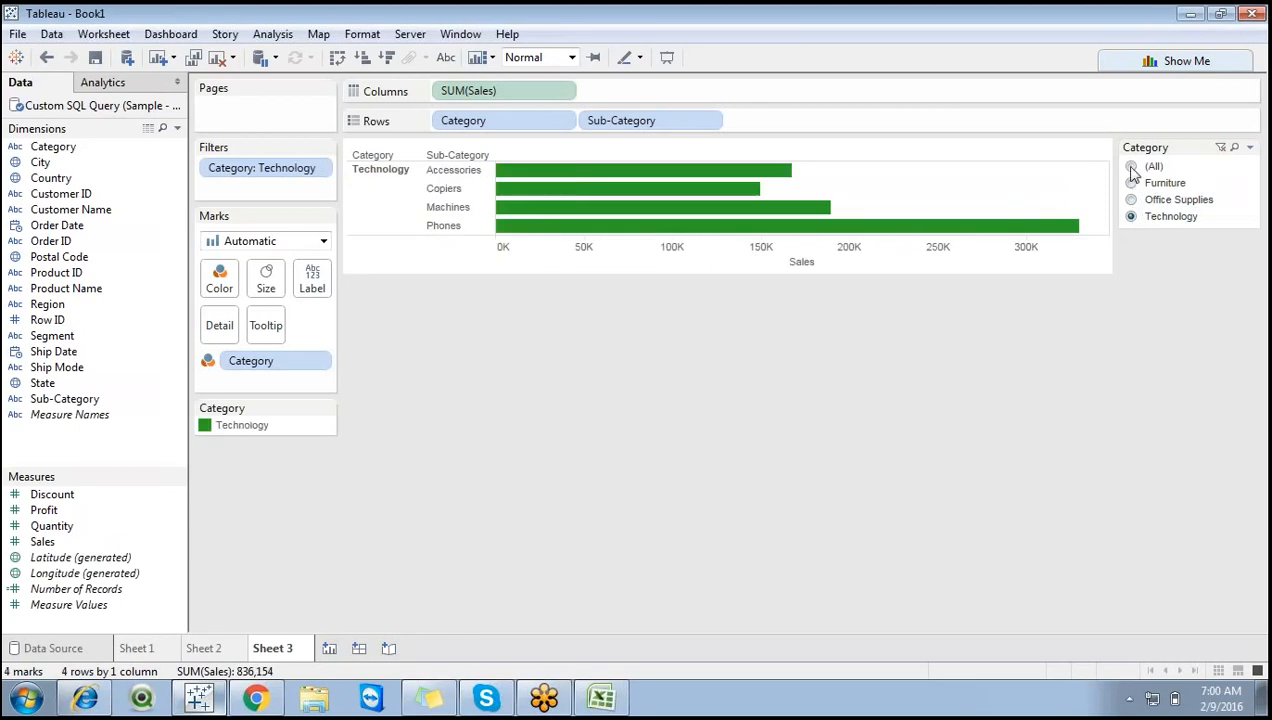
click(1131, 167)
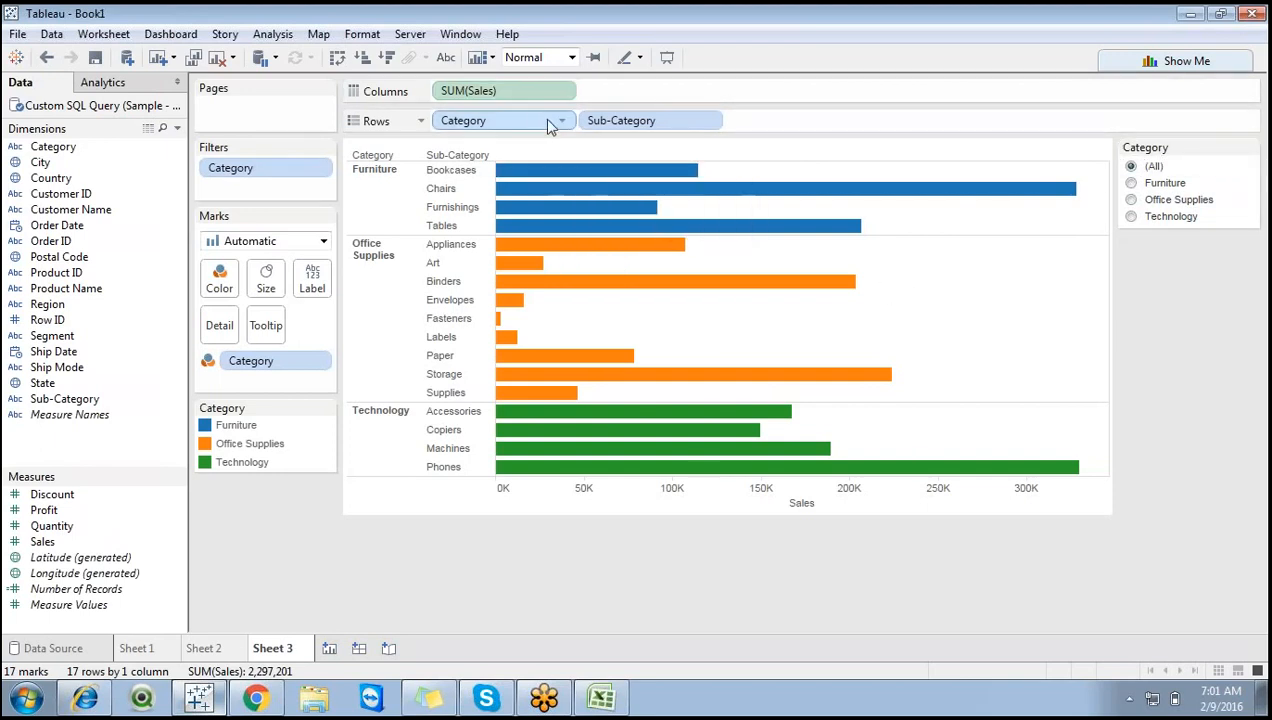
Show the Sub-Category quick filter and switch off Accessories, Appliances, Binders, Bookcases, Chairs and Copiers, ending with every sub-category selected.
click(709, 121)
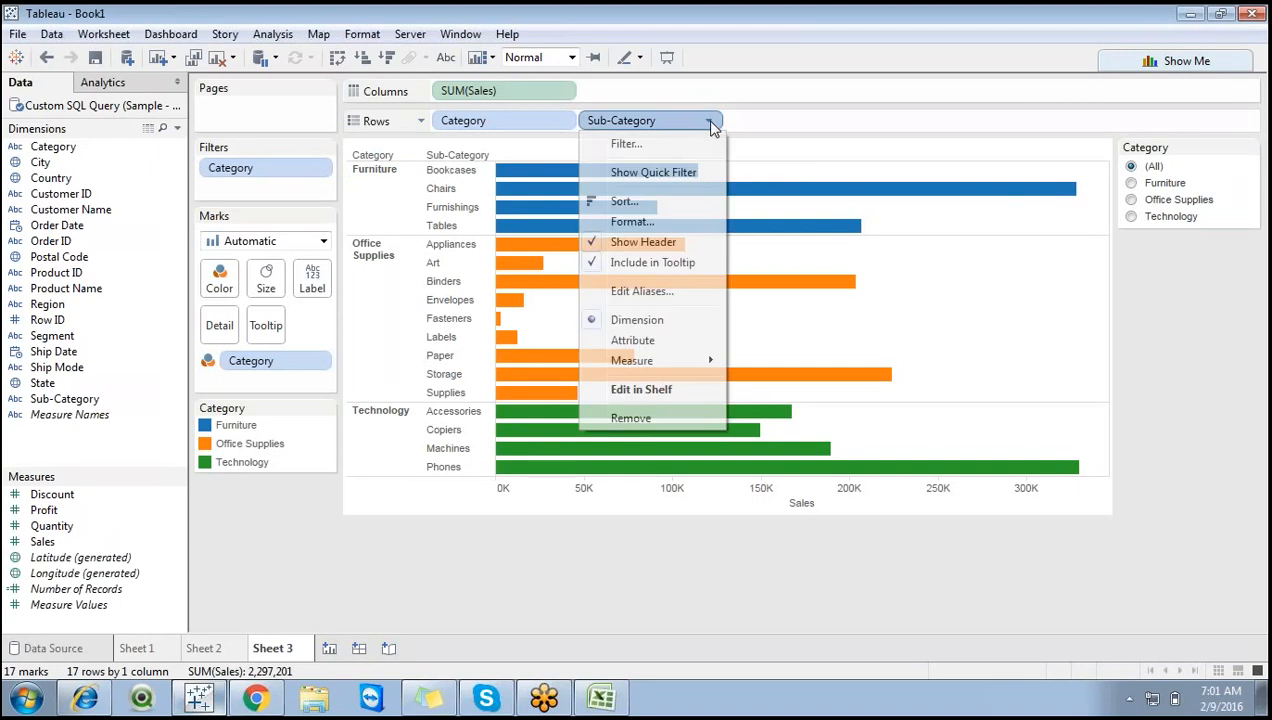
click(667, 176)
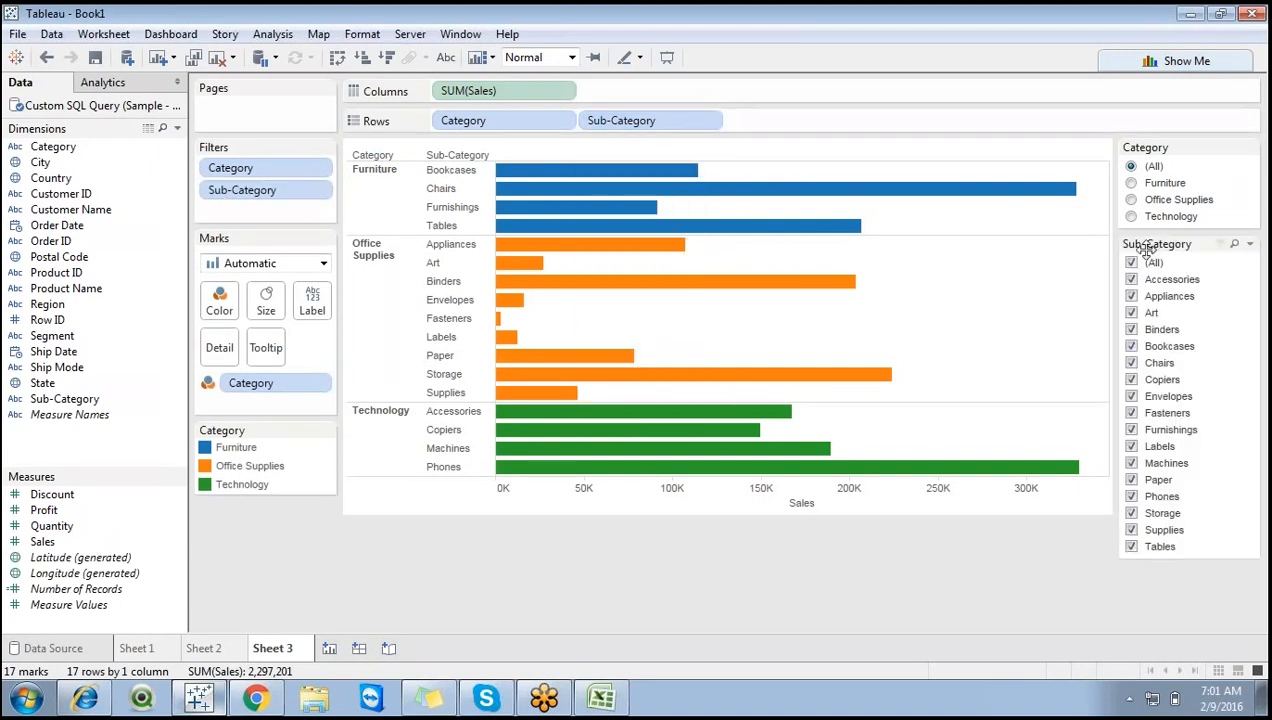
click(1133, 297)
click(1132, 313)
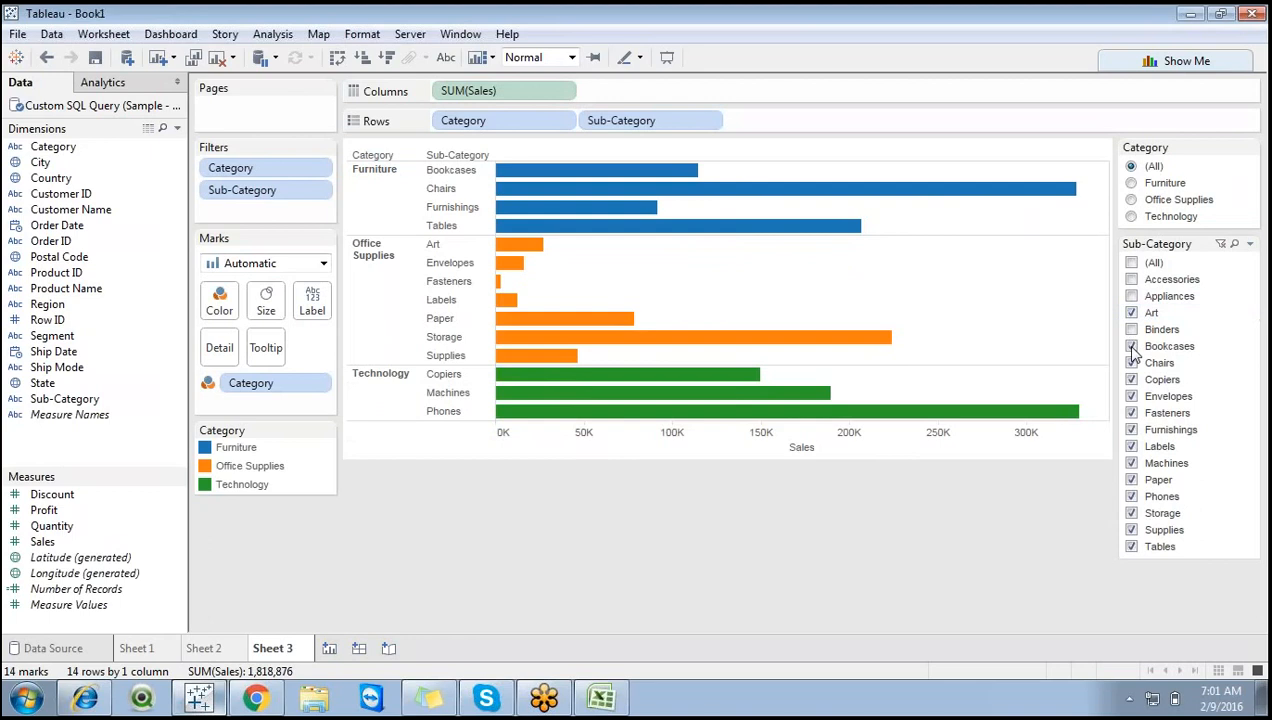
click(1131, 346)
click(1131, 363)
click(1131, 380)
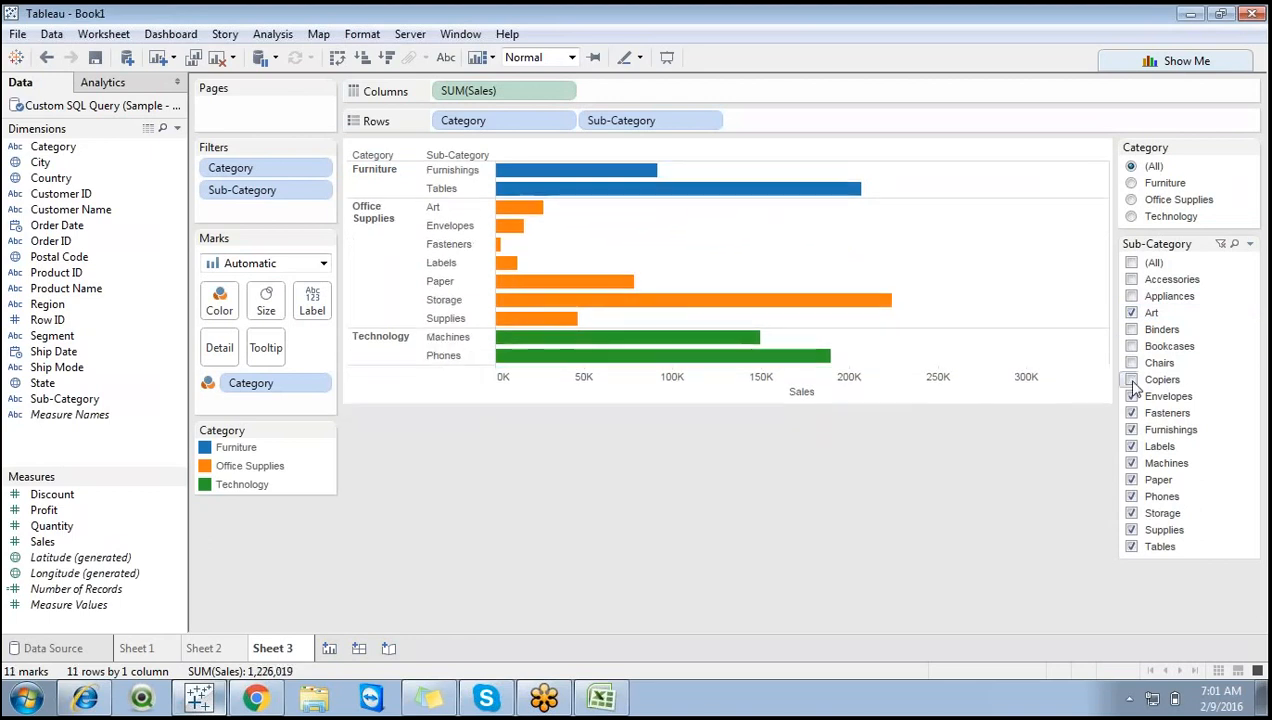
click(1131, 263)
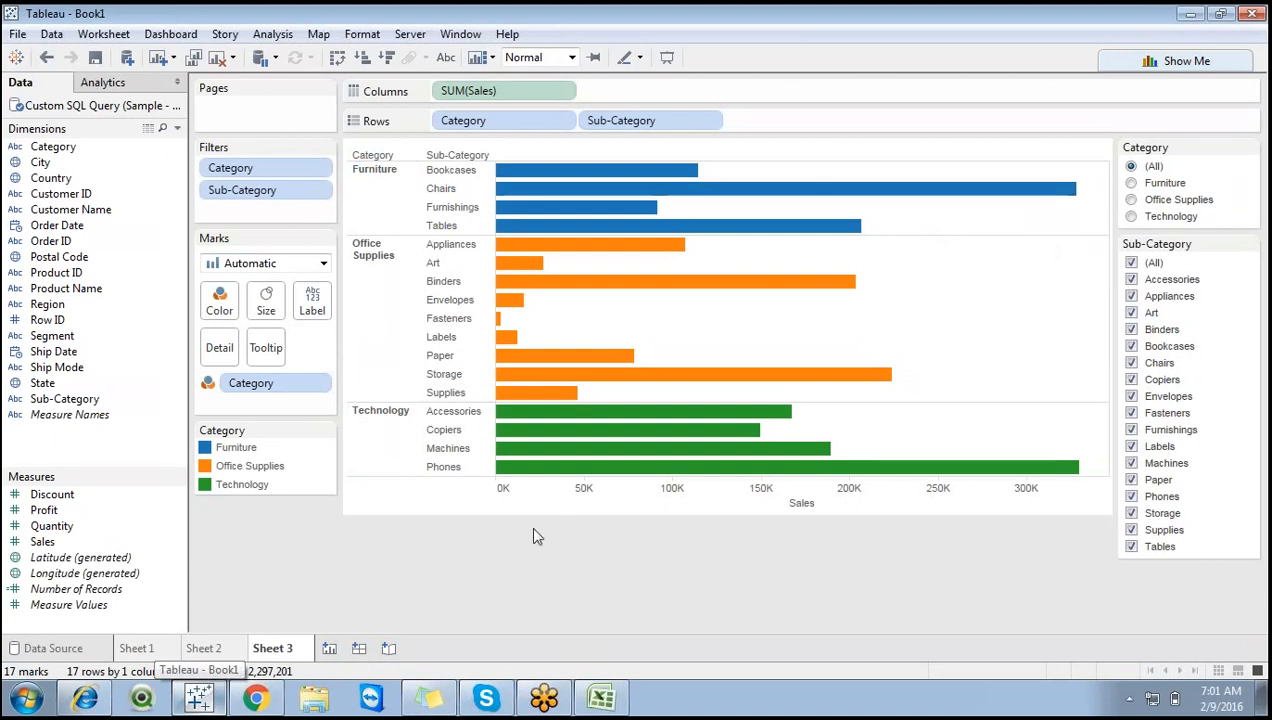
Create a dashboard with Sheet 1 and Sheet 2 side by side and Sheet 3 below Sheet 1.
click(356, 655)
click(86, 105)
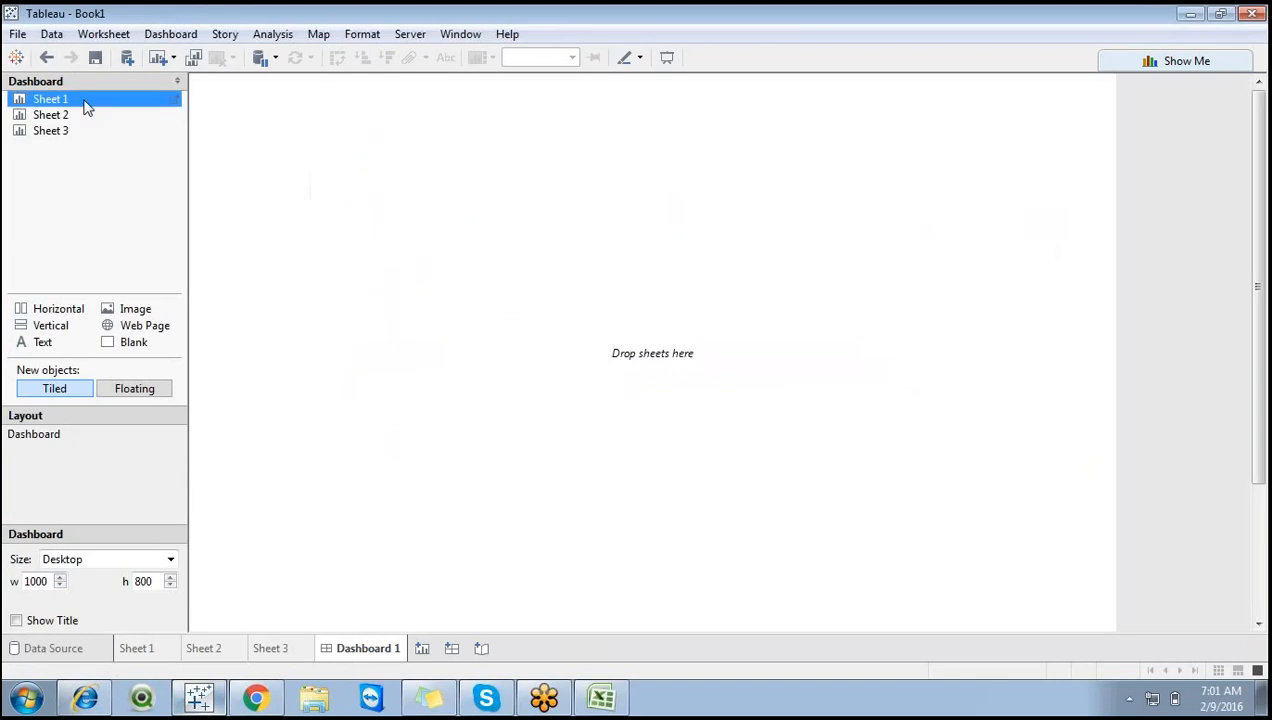
drag(84, 107, 600, 340)
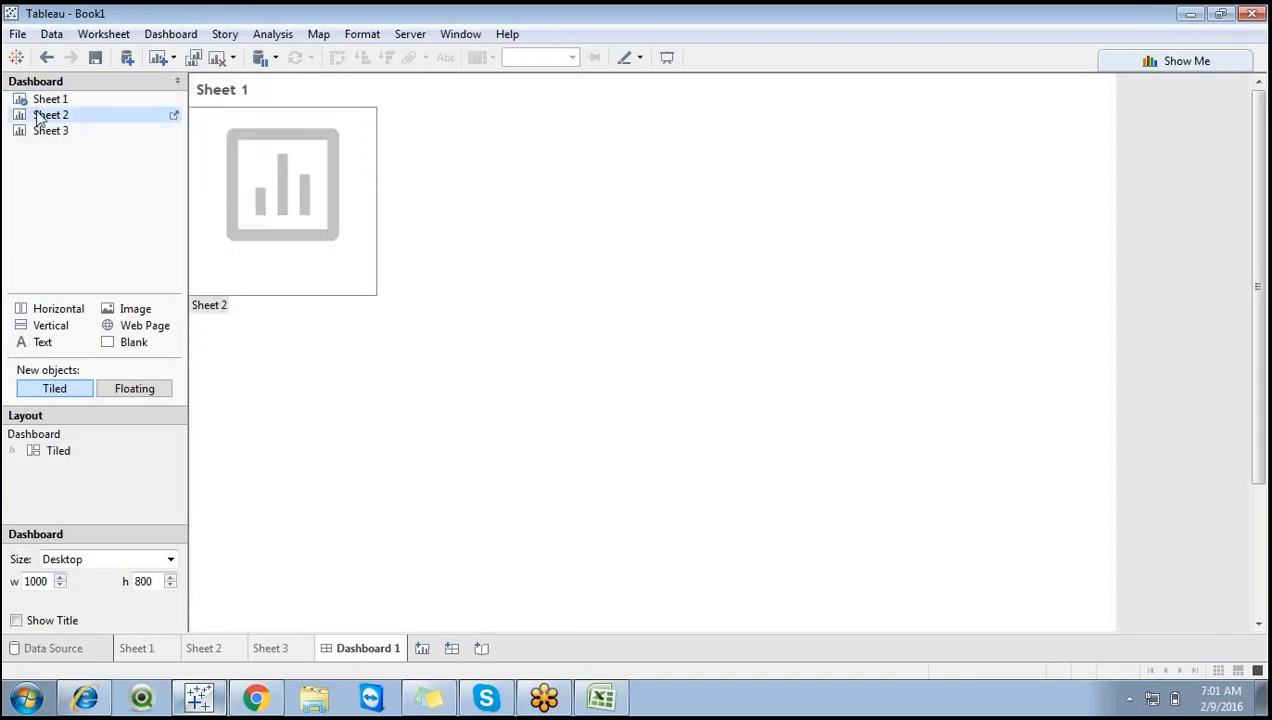
drag(50, 114, 461, 172)
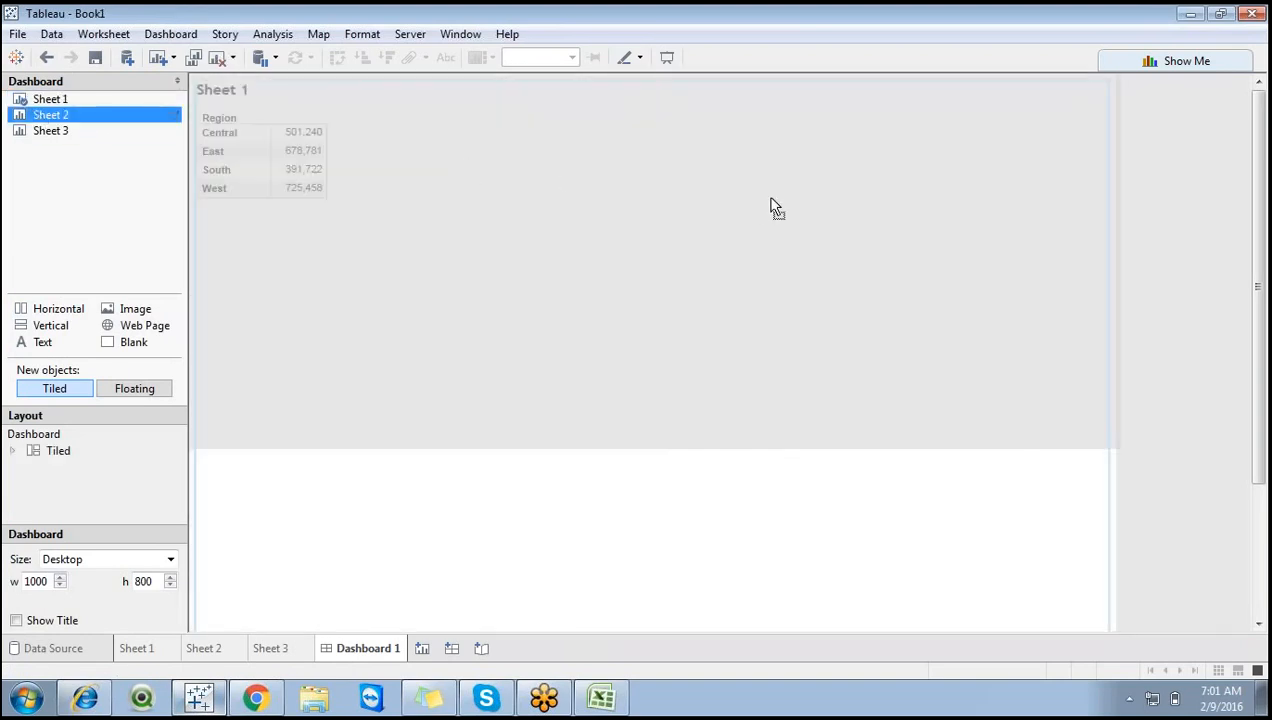
drag(772, 207, 798, 194)
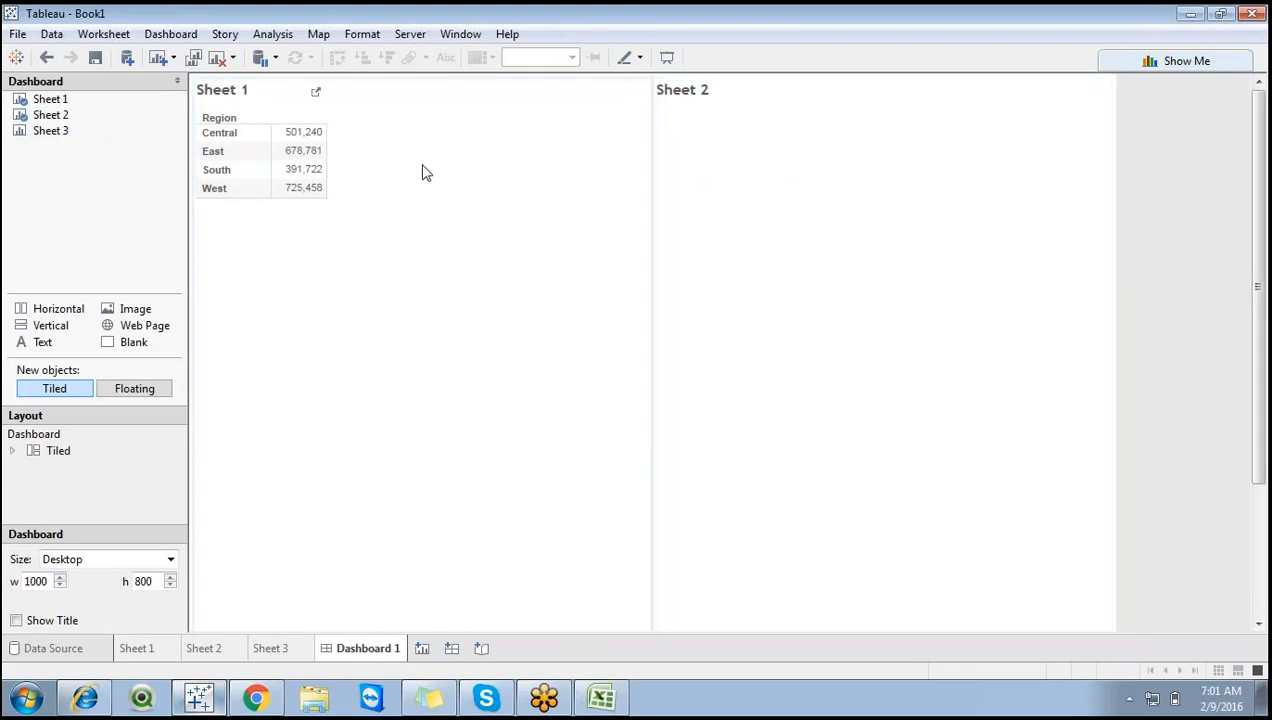
drag(80, 136, 449, 500)
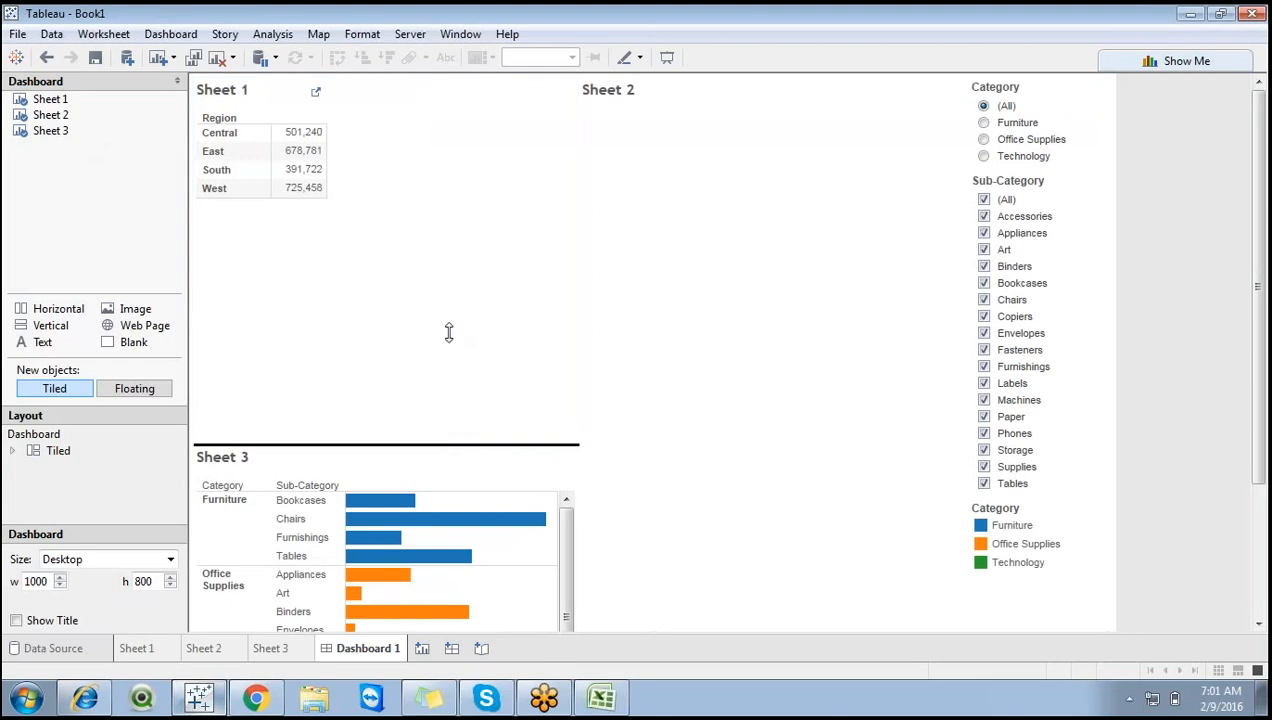
Remove the empty Sheet 2 from the dashboard and move the divider above Sheet 3 up to give its chart more height.
click(700, 287)
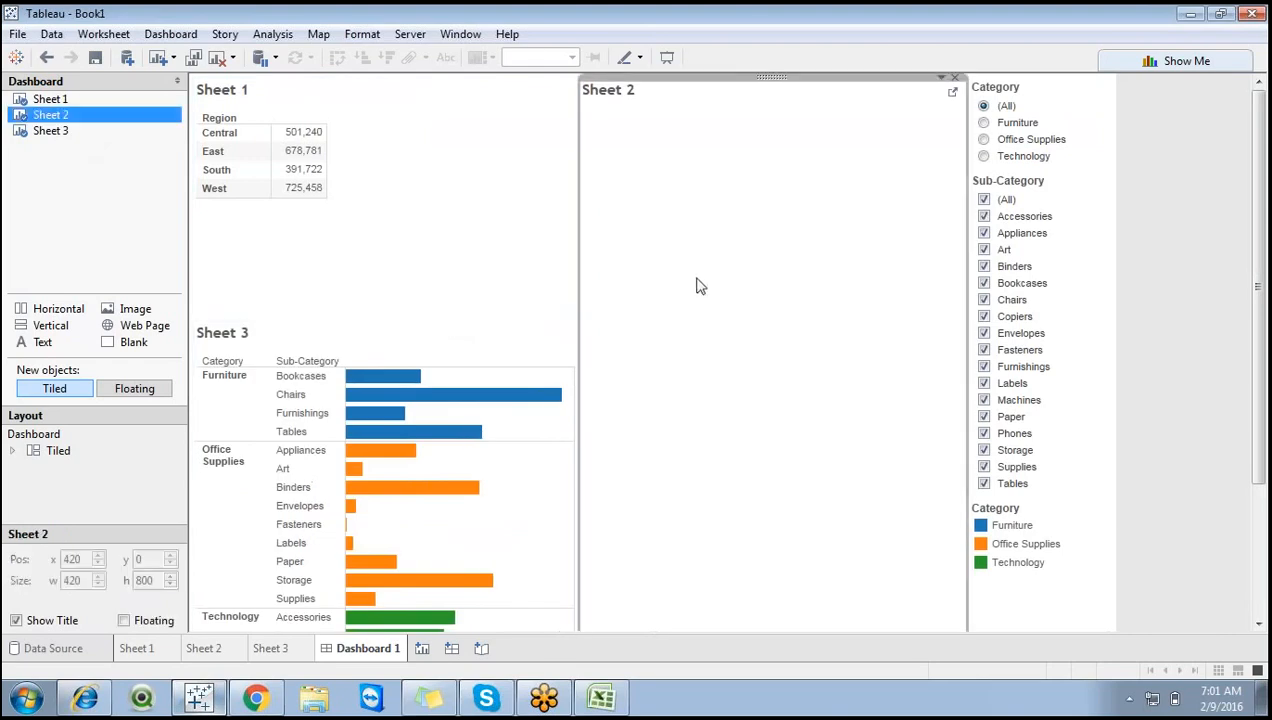
click(955, 79)
drag(698, 319, 687, 238)
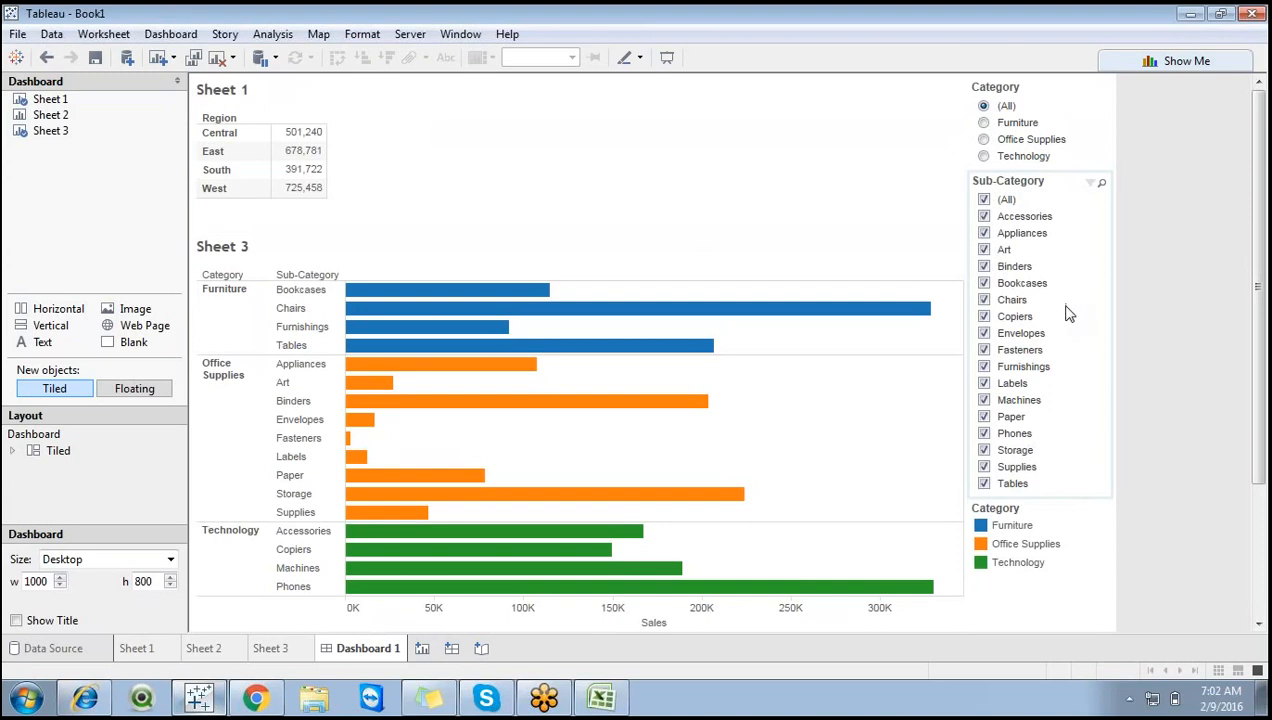
Make the Category color legend floating and place it over the empty area of the Sheet 3 chart, at about x 589, y 335.
click(1062, 519)
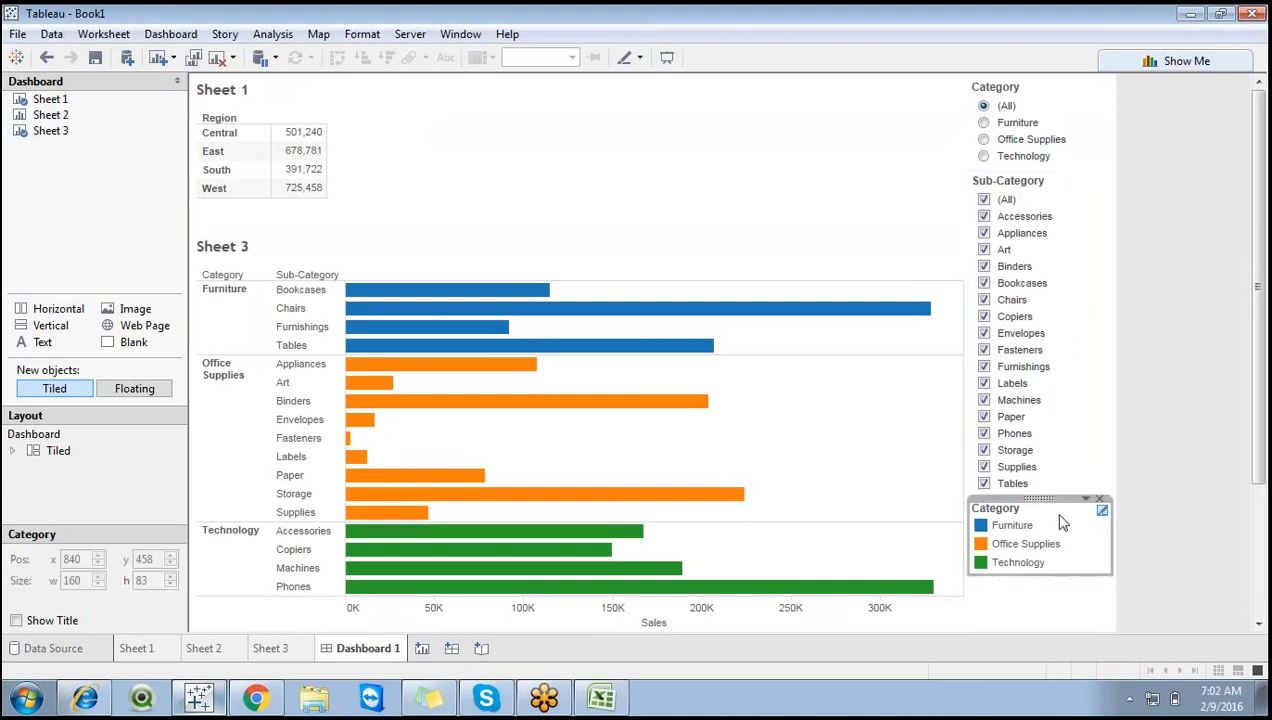
click(1085, 498)
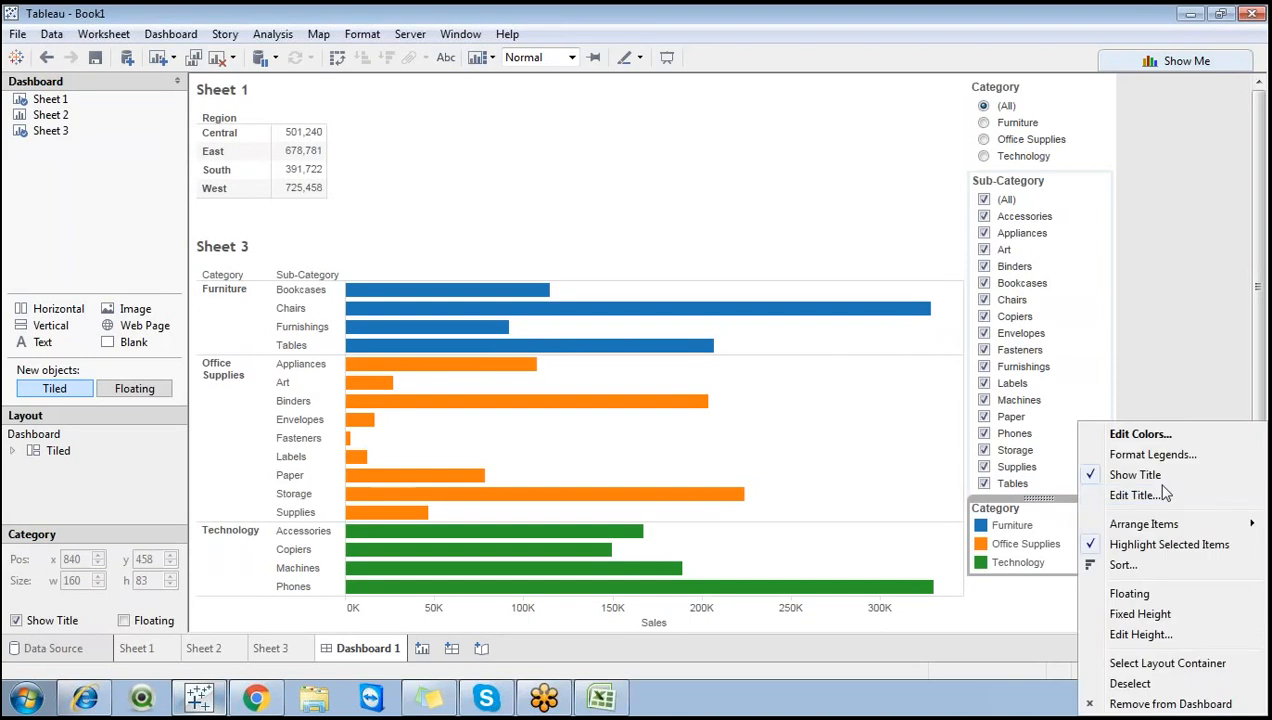
click(1055, 594)
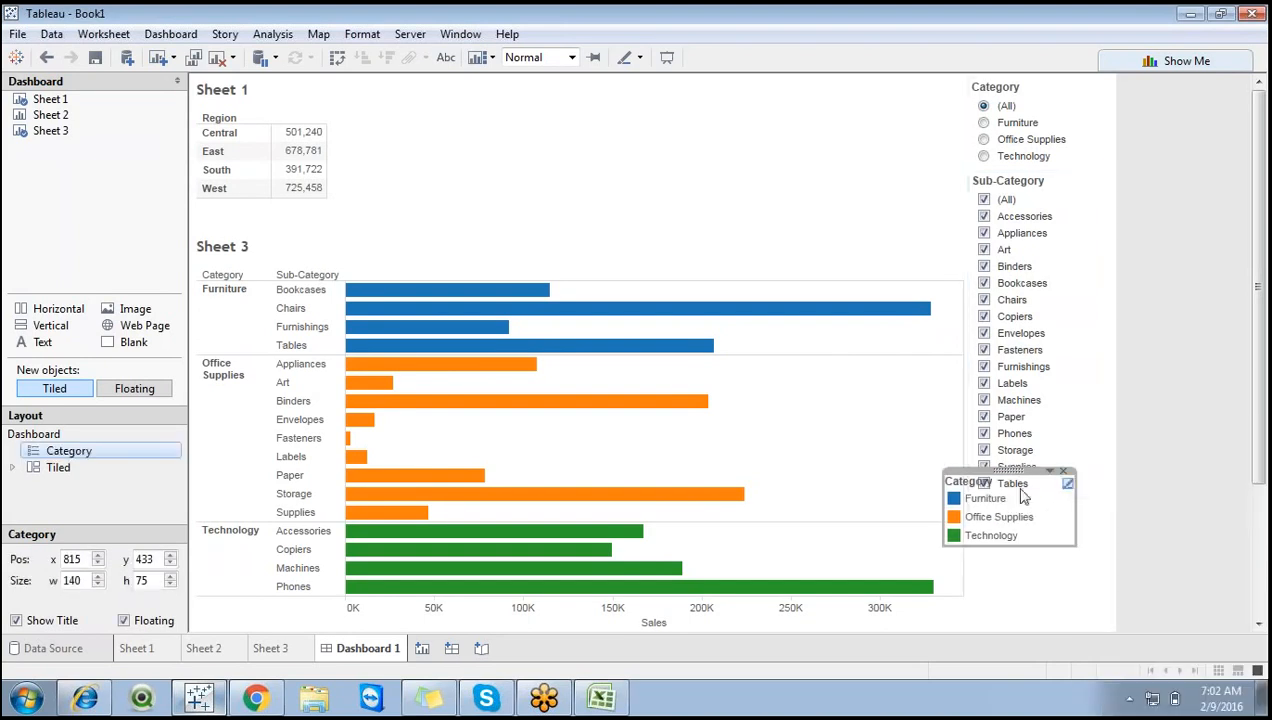
drag(1008, 472, 803, 398)
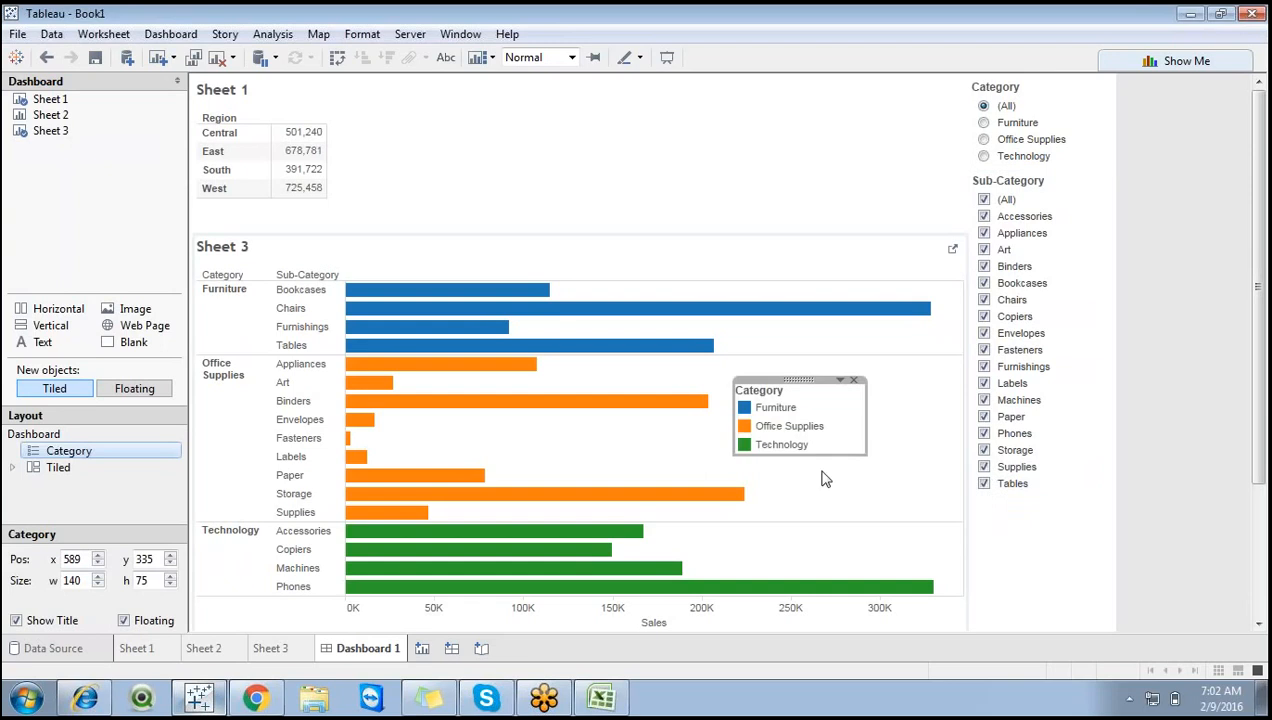
click(822, 479)
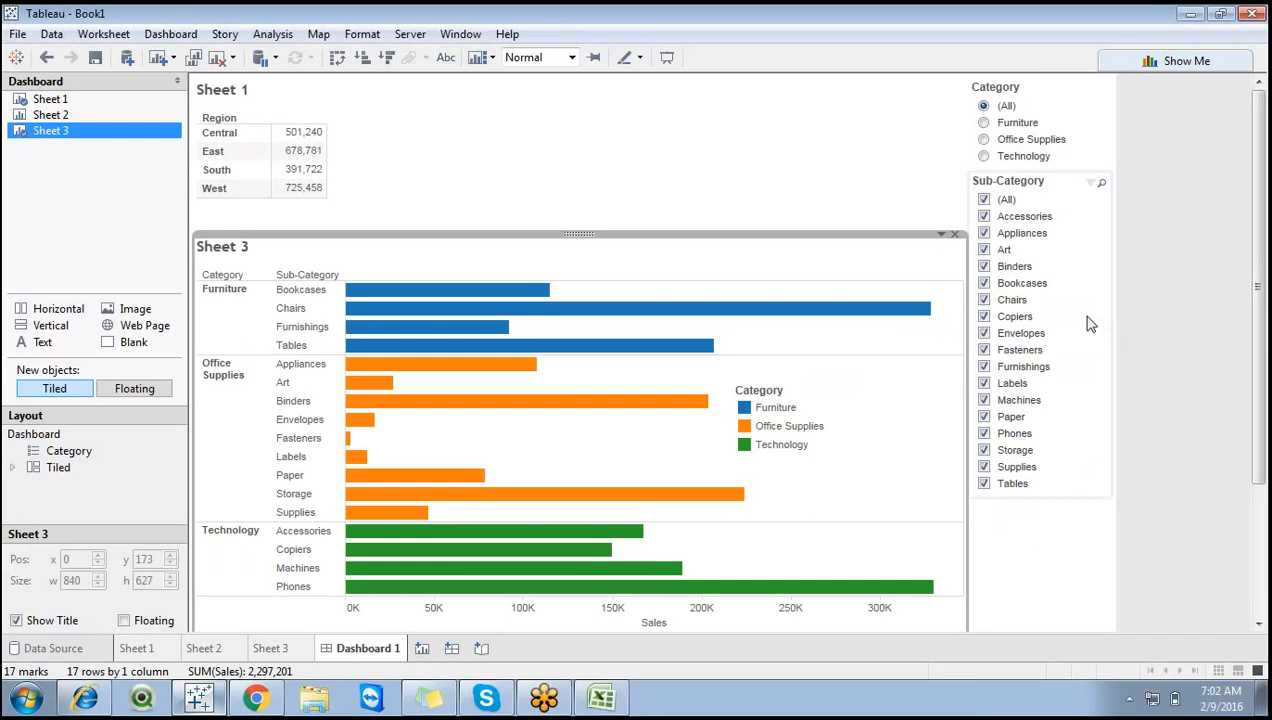
Make the Sub-Category quick filter floating and place it directly below the Category filter, at about x 843, y 110.
click(1066, 198)
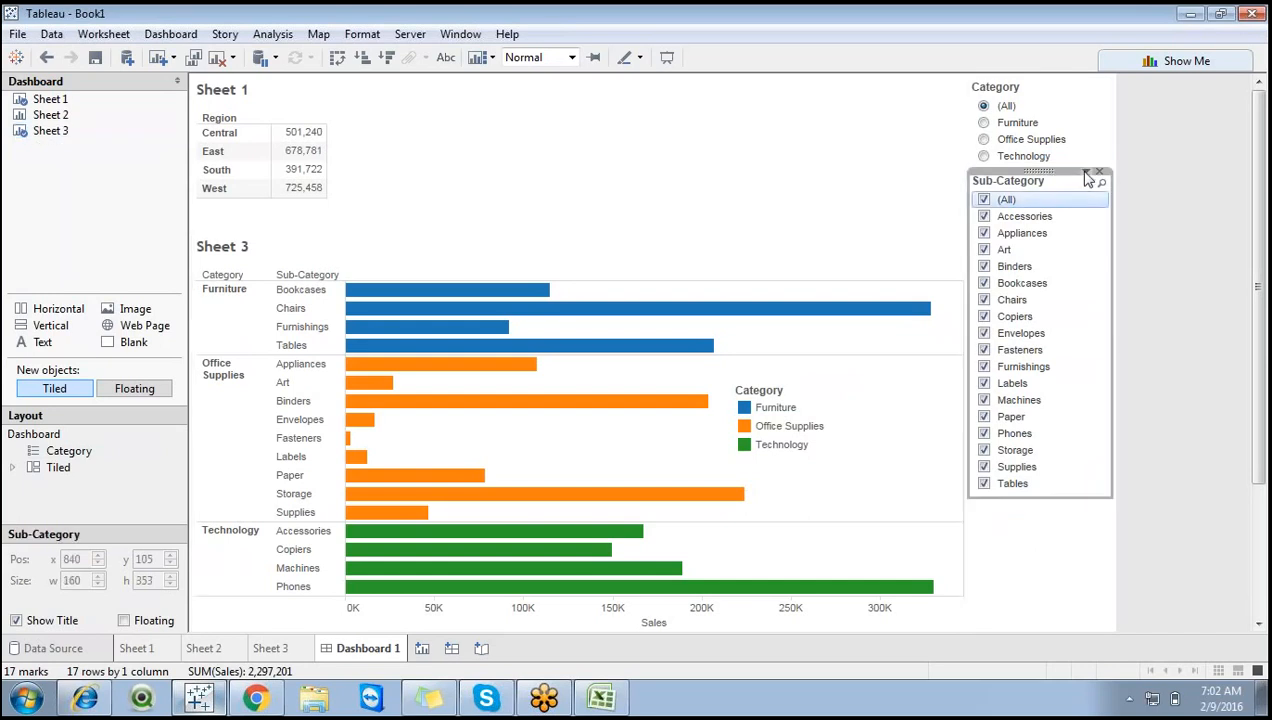
click(1087, 175)
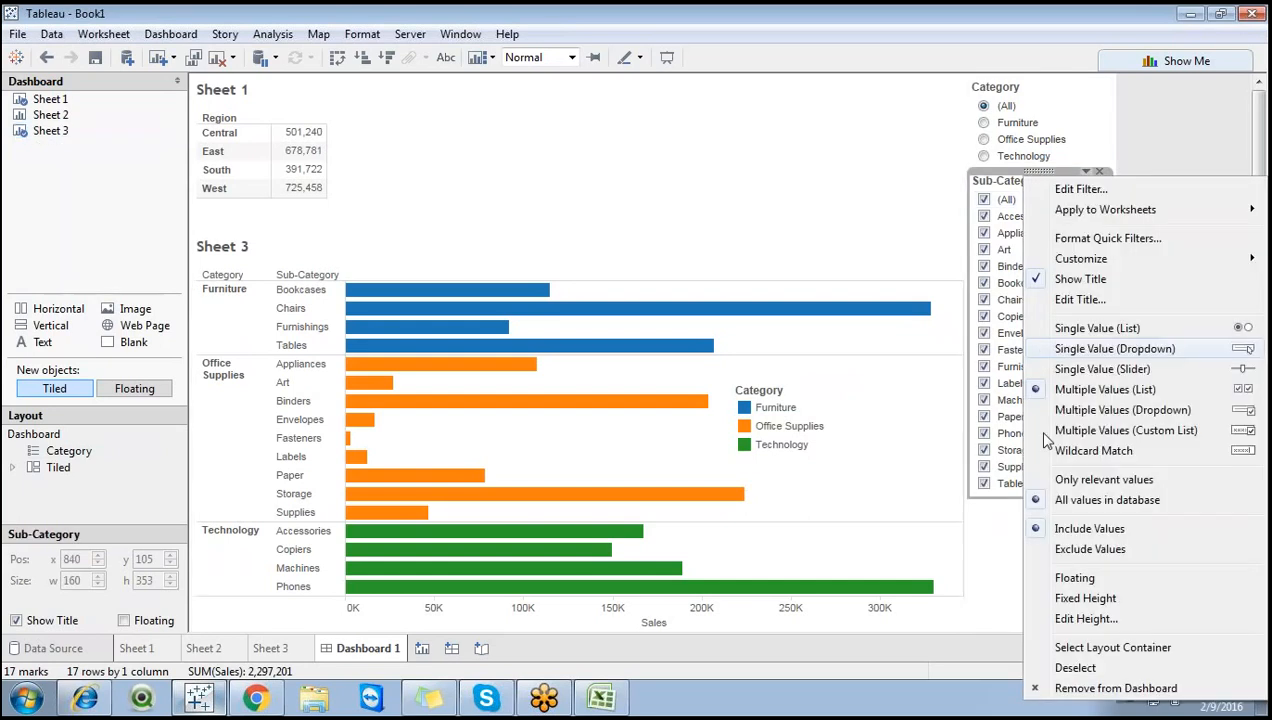
click(1078, 579)
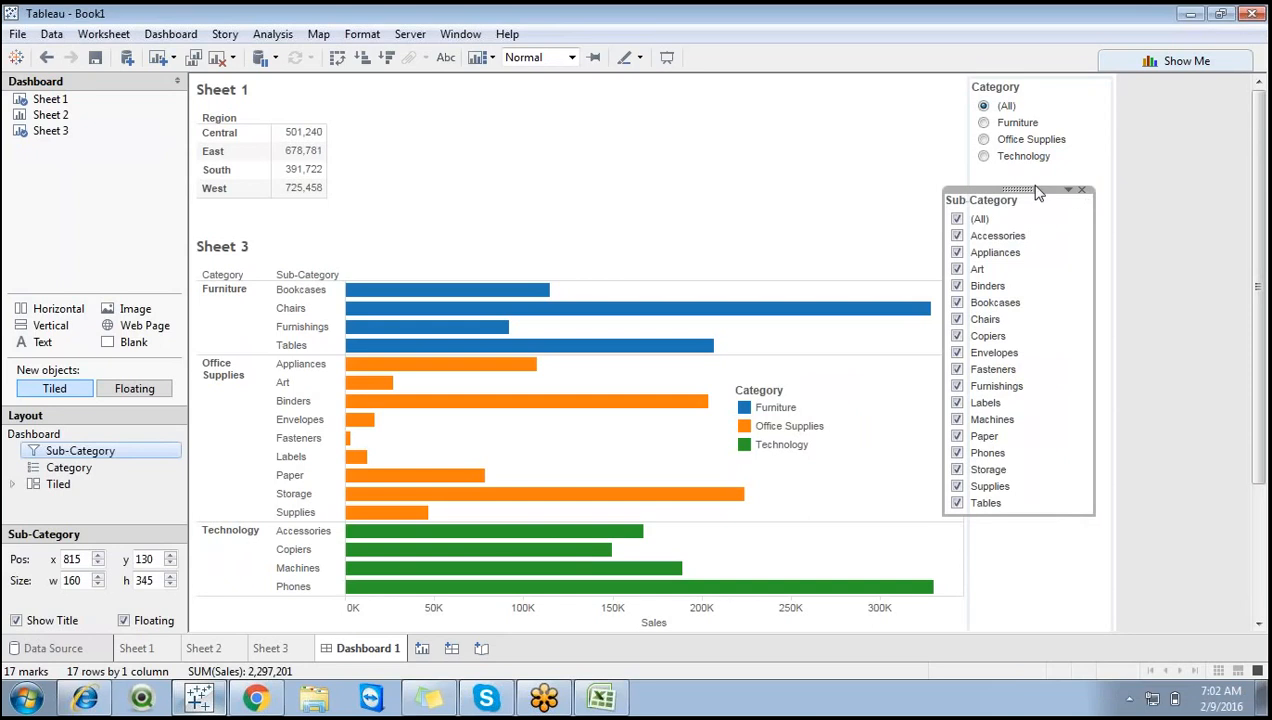
drag(1037, 193, 1061, 172)
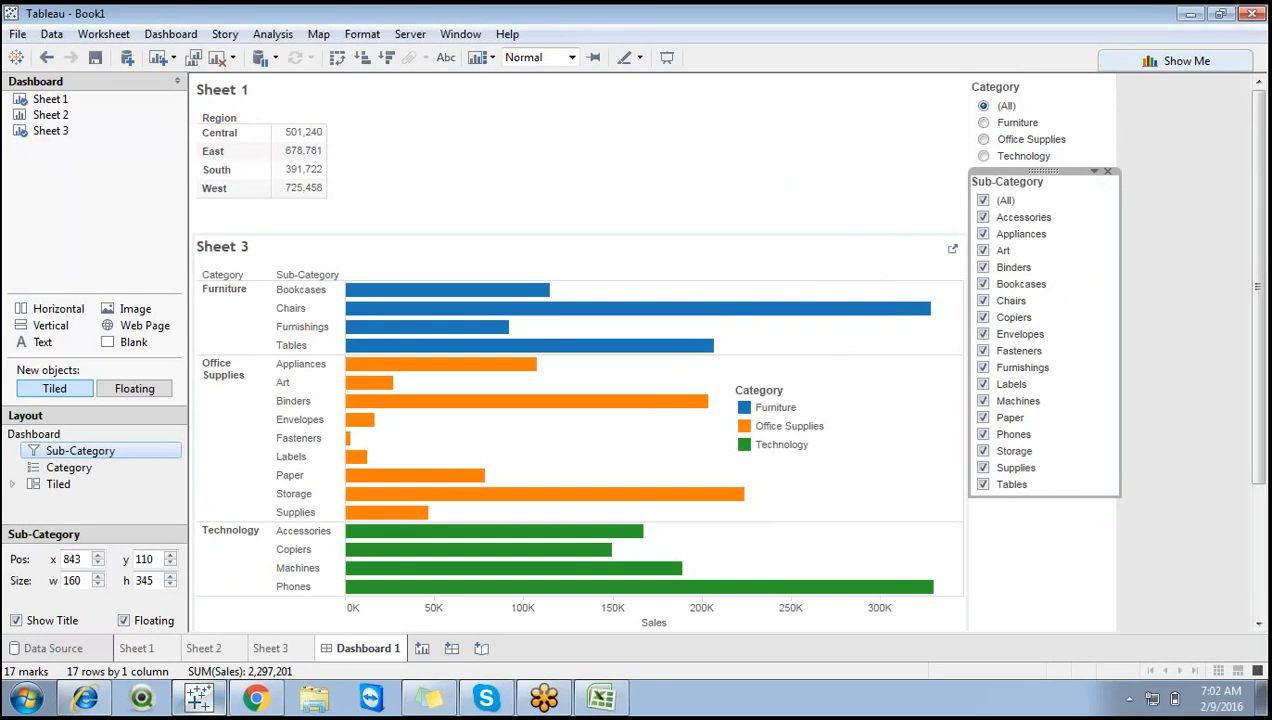
Open Sheet 3 and display its Sub-Category quick filter as Single Value (Dropdown).
click(196, 649)
click(266, 650)
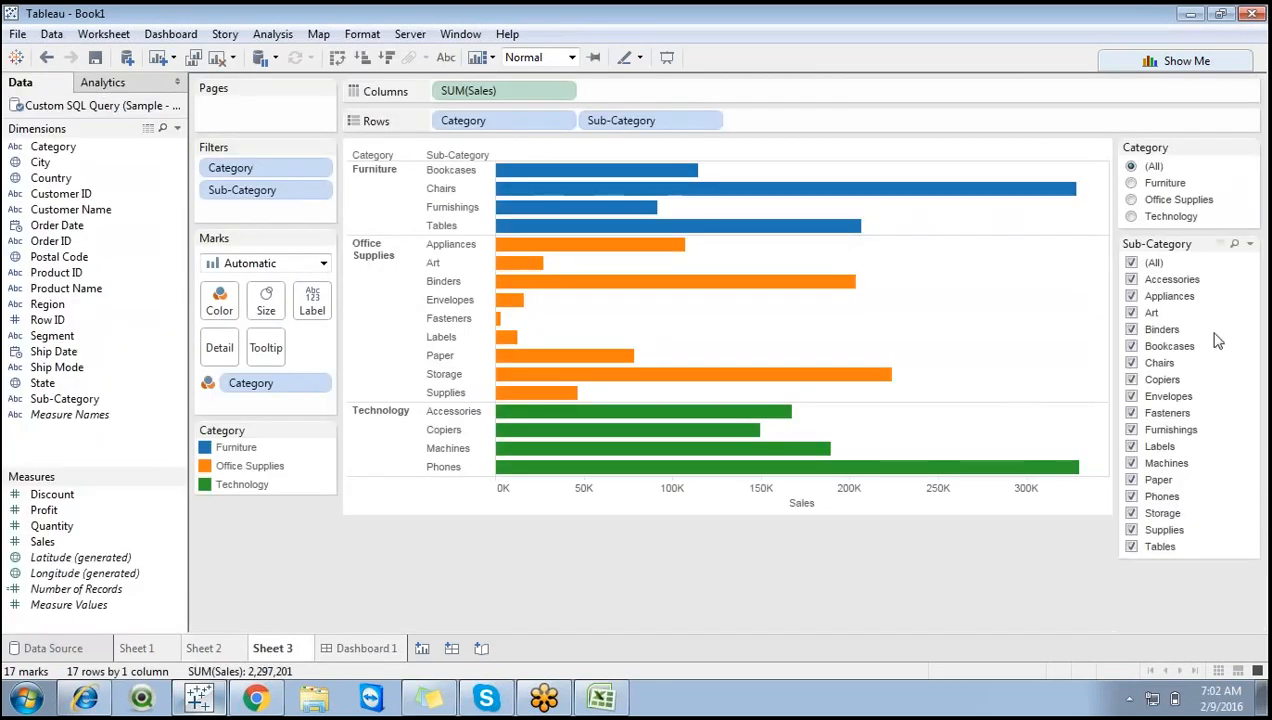
click(1249, 244)
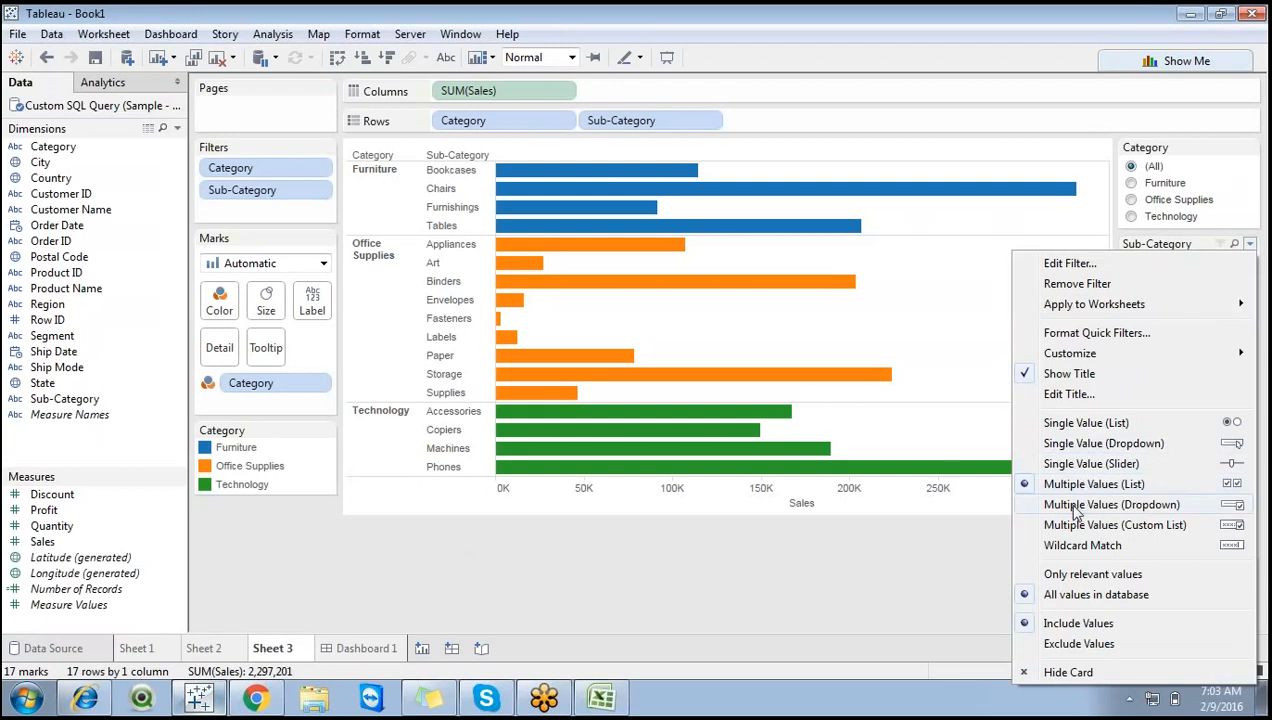
click(1080, 450)
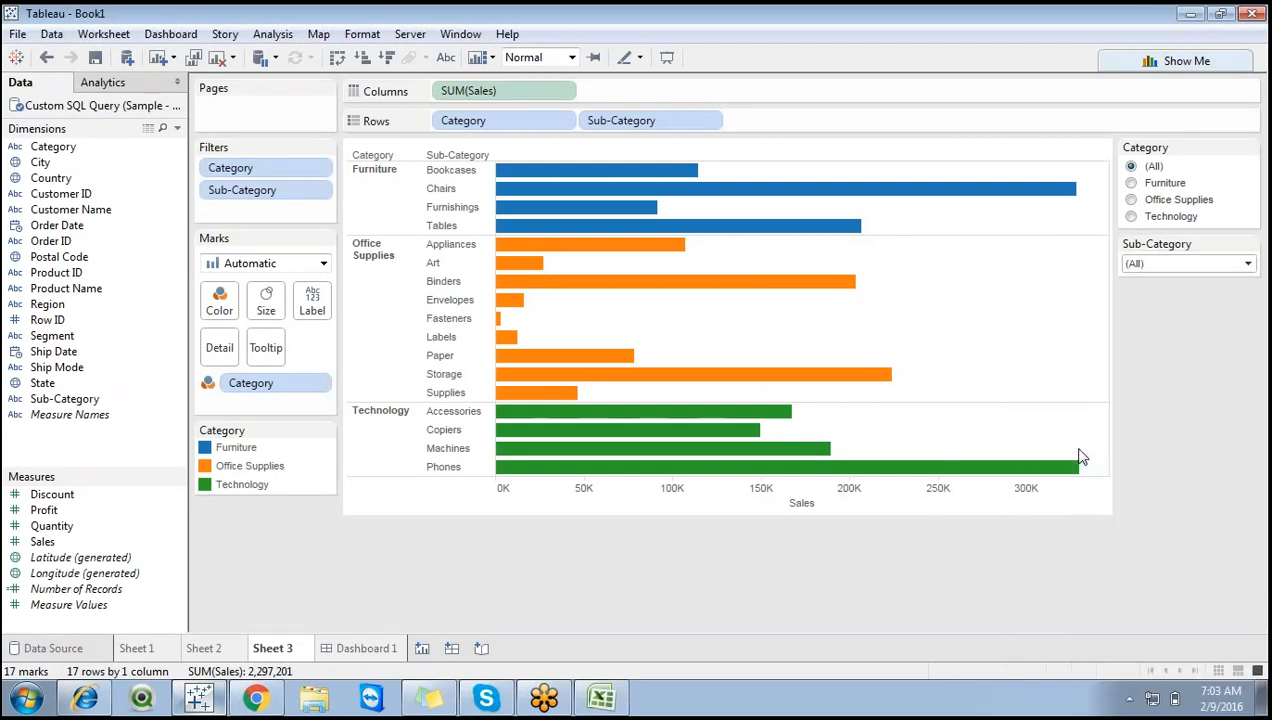
Filter the Sheet 3 chart to the sub-category Accessories, switch it to Chairs, and reset the Sub-Category filter to all values.
click(1179, 266)
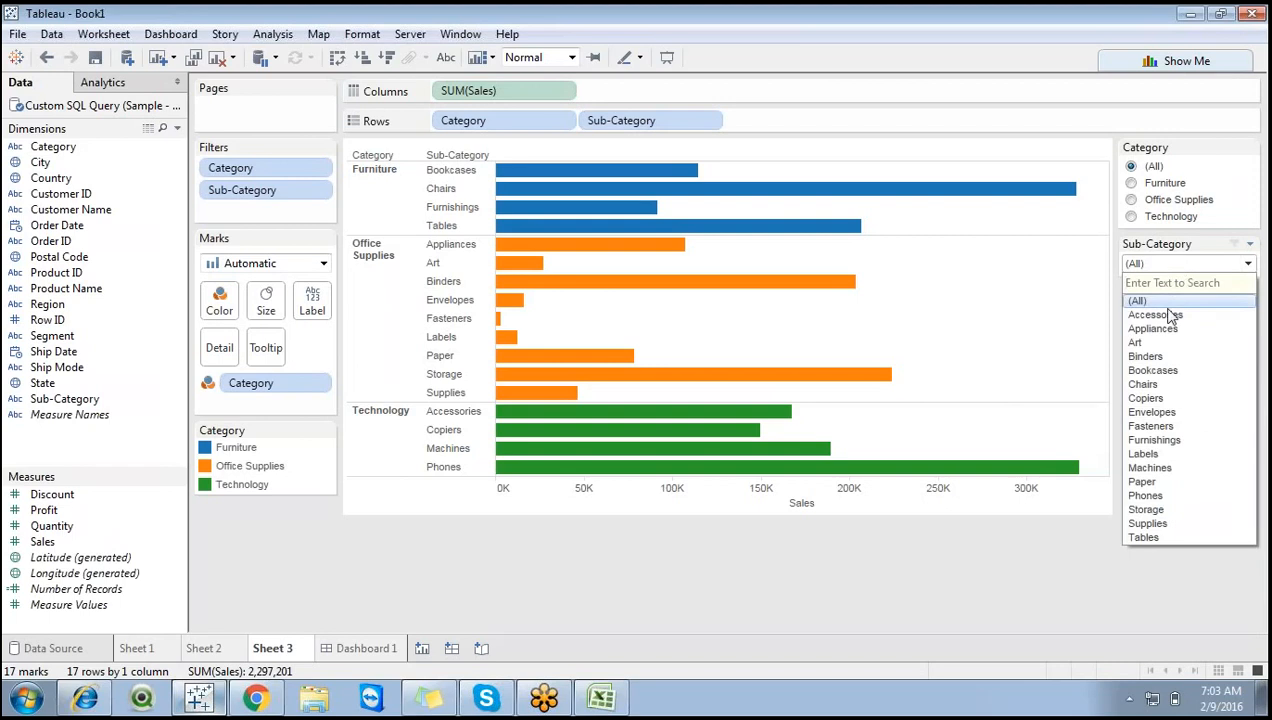
click(1165, 314)
click(1165, 268)
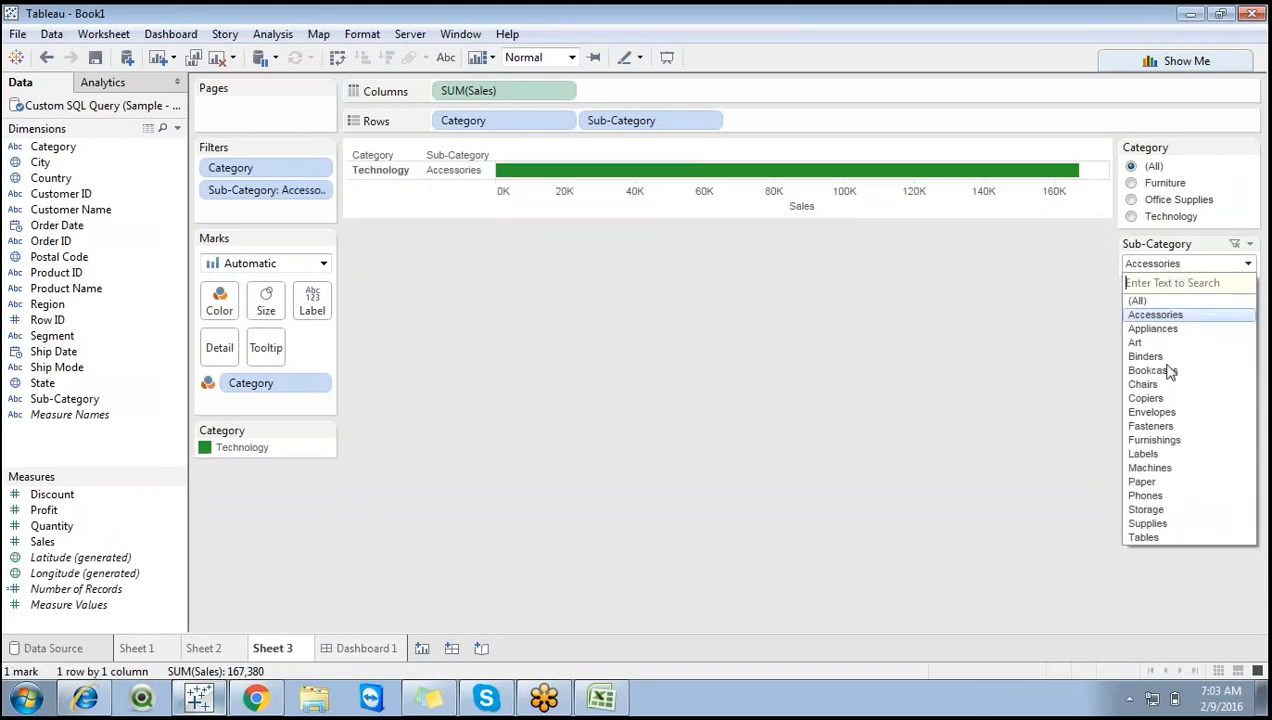
click(1167, 396)
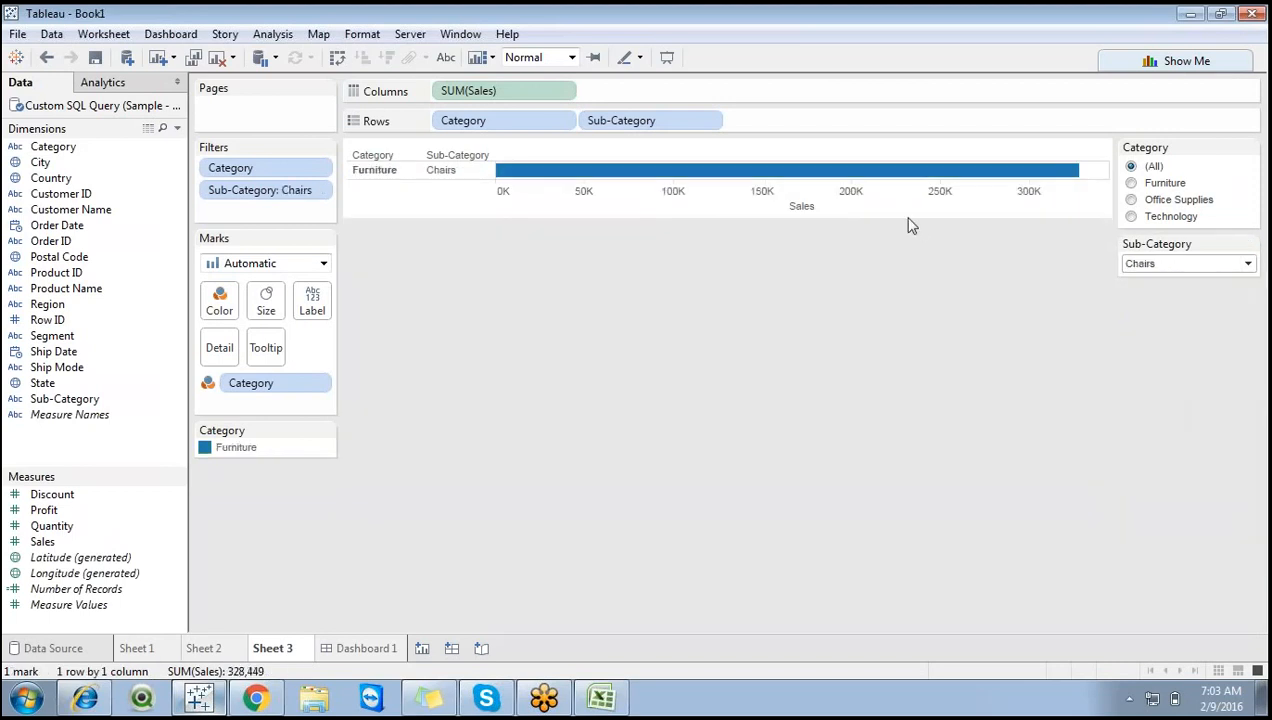
click(1158, 266)
click(1237, 247)
click(1194, 266)
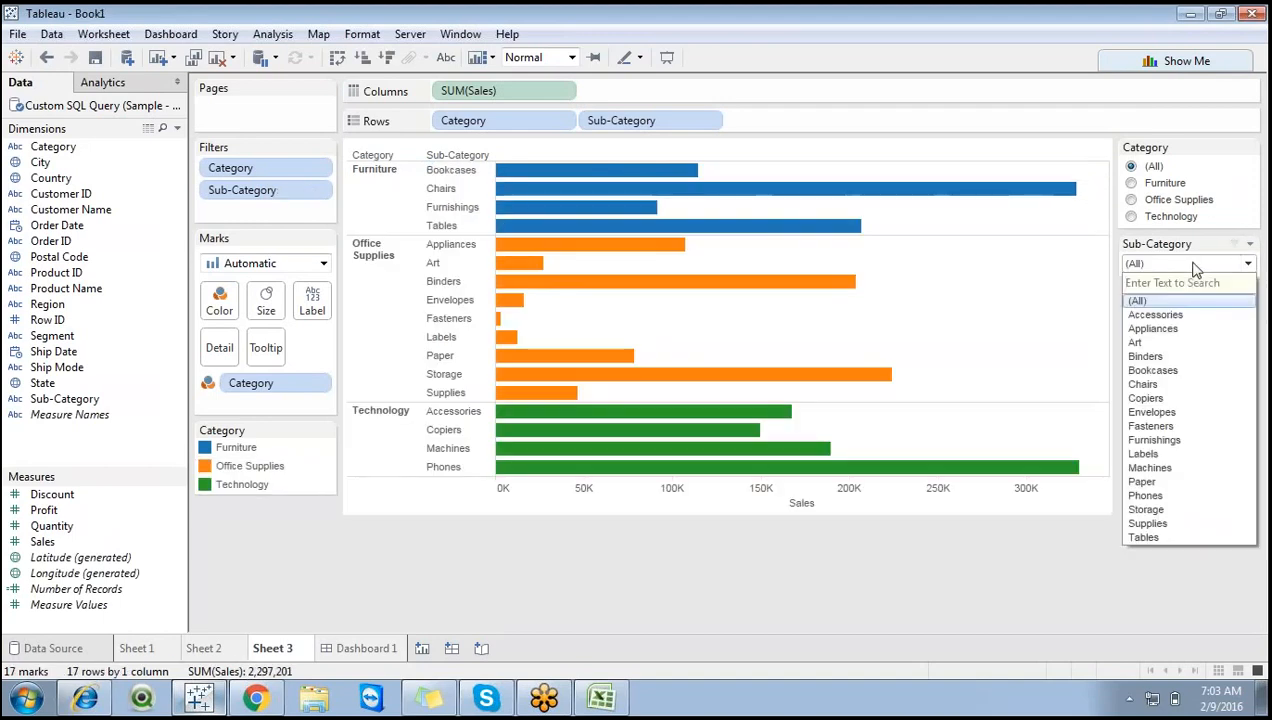
Try the category Furniture combined with the sub-category Art on Sheet 3, and reset both filters to all values.
click(1133, 187)
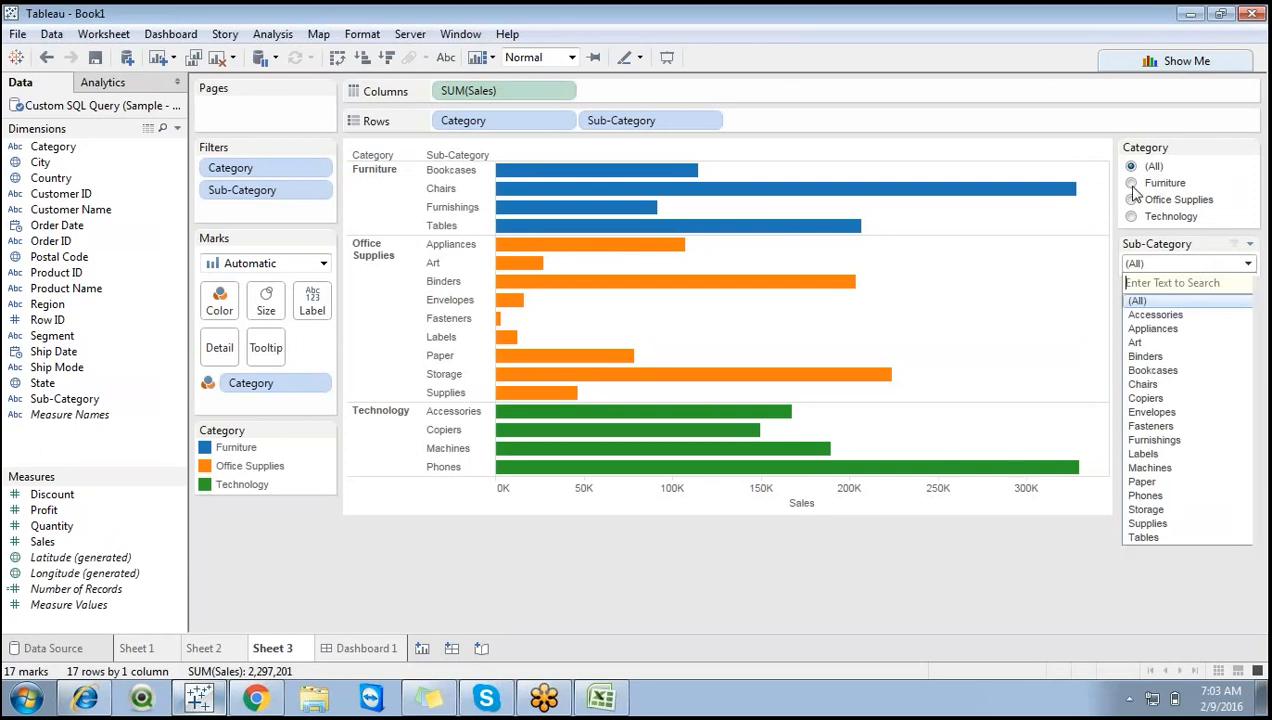
click(1158, 266)
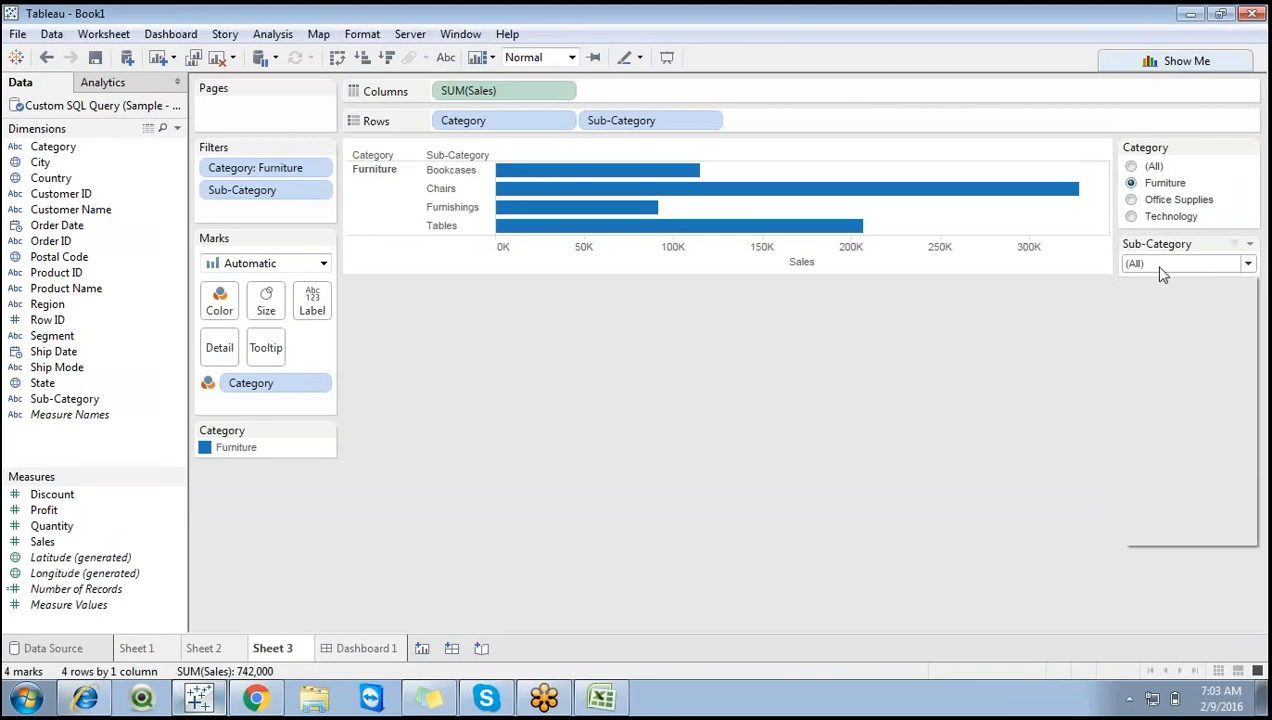
click(1152, 341)
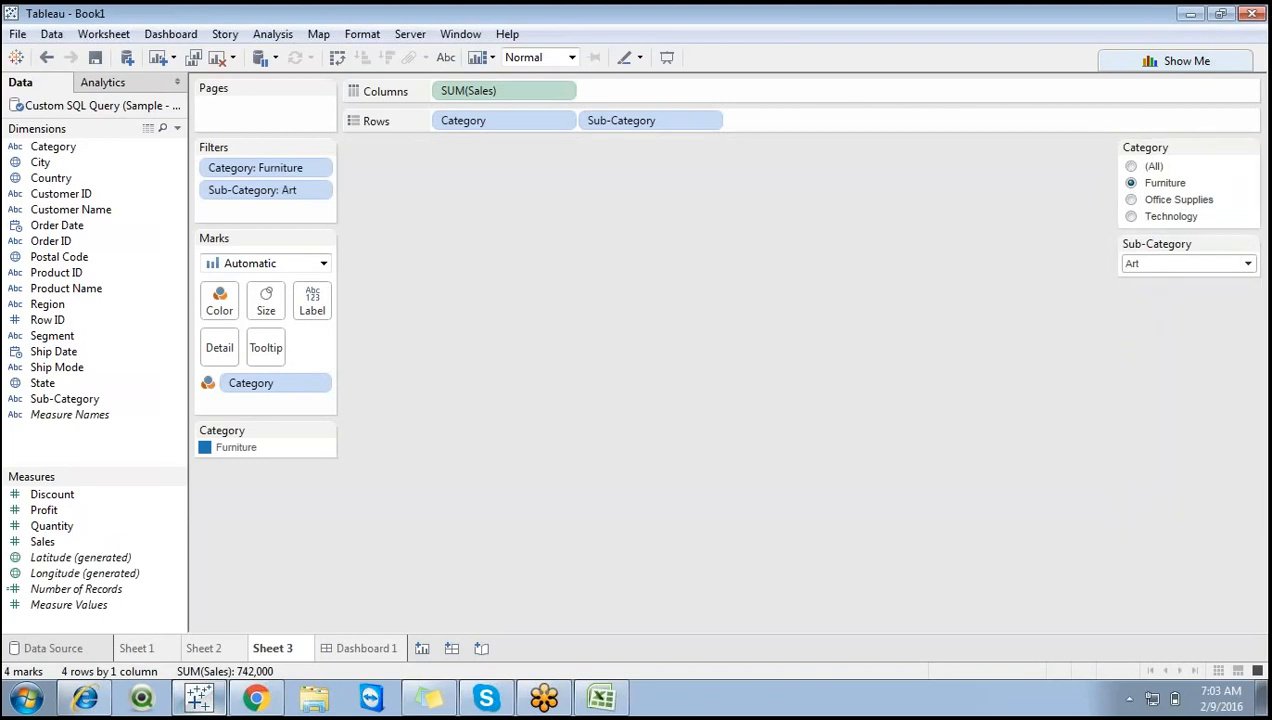
click(1131, 167)
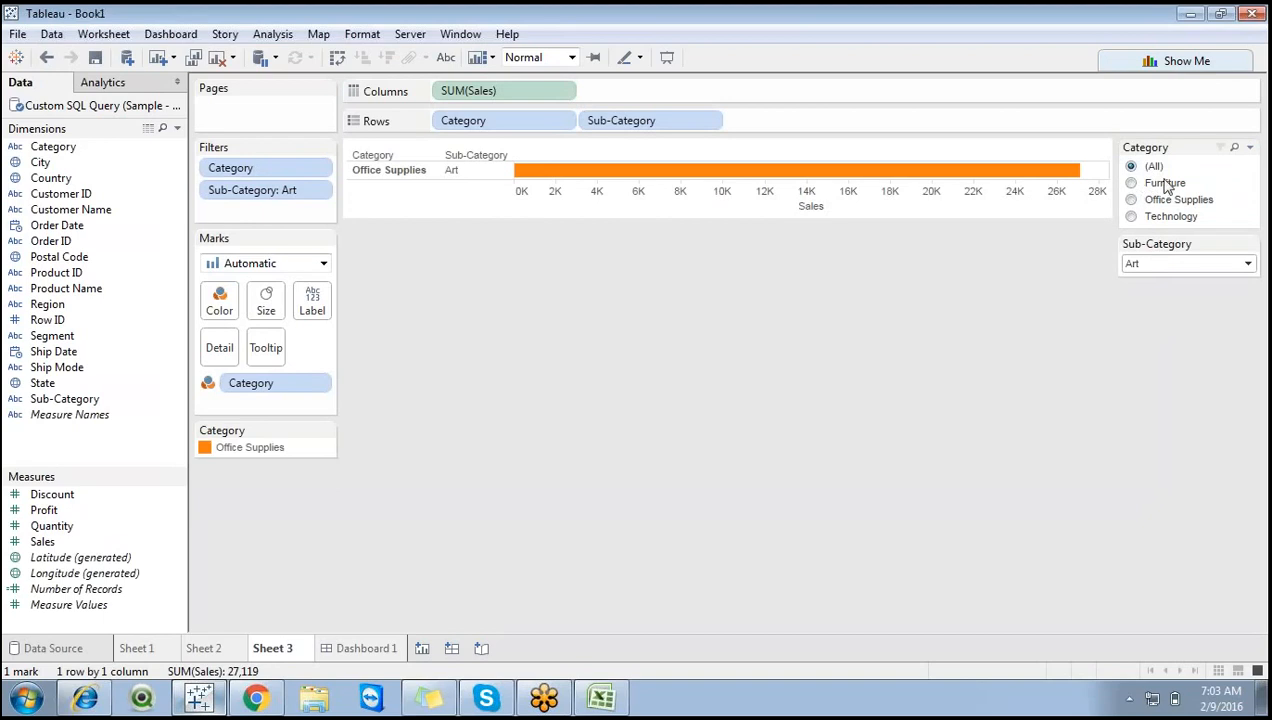
click(1156, 266)
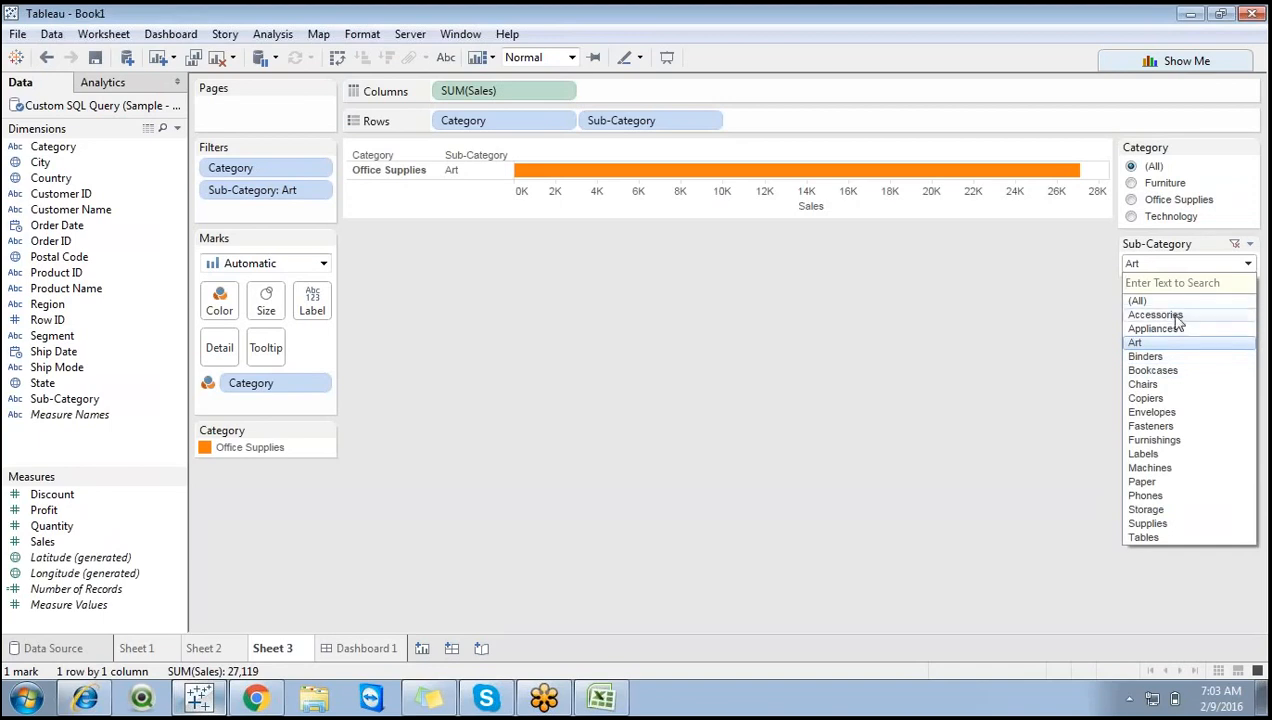
click(1235, 244)
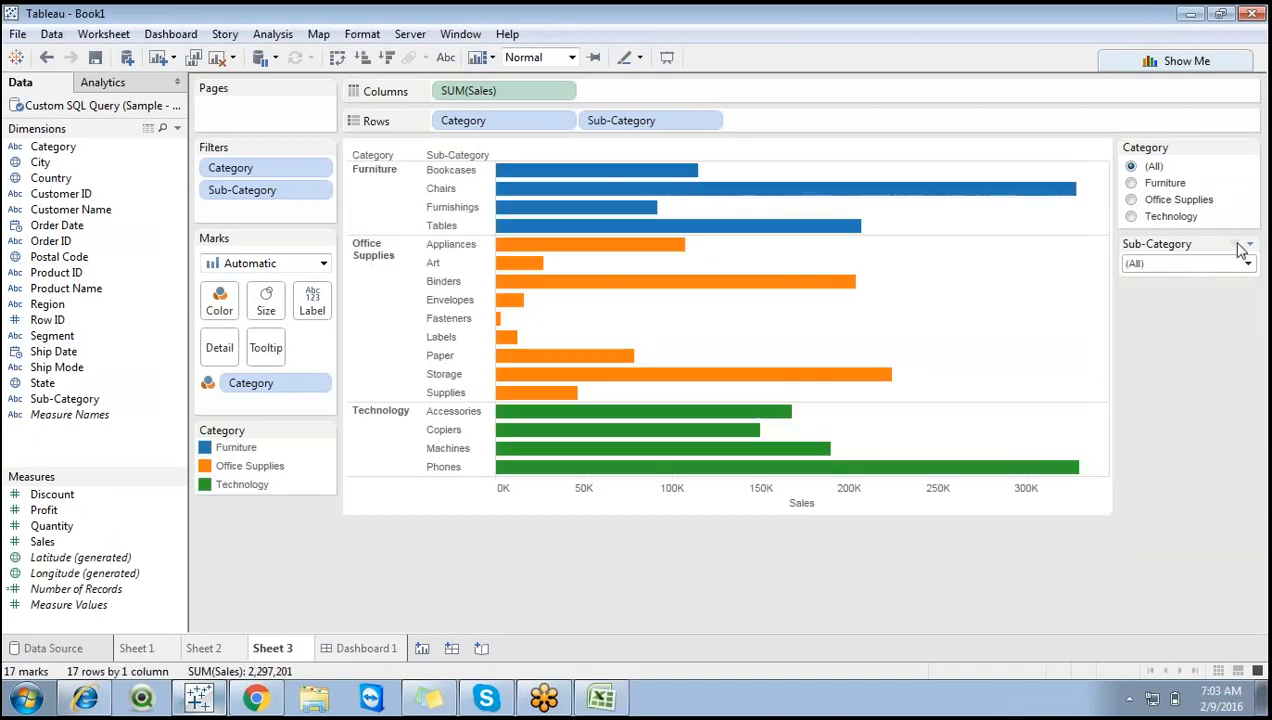
Change the Sub-Category quick filter to Multiple Values (Dropdown) and view its list of selectable values.
click(1249, 244)
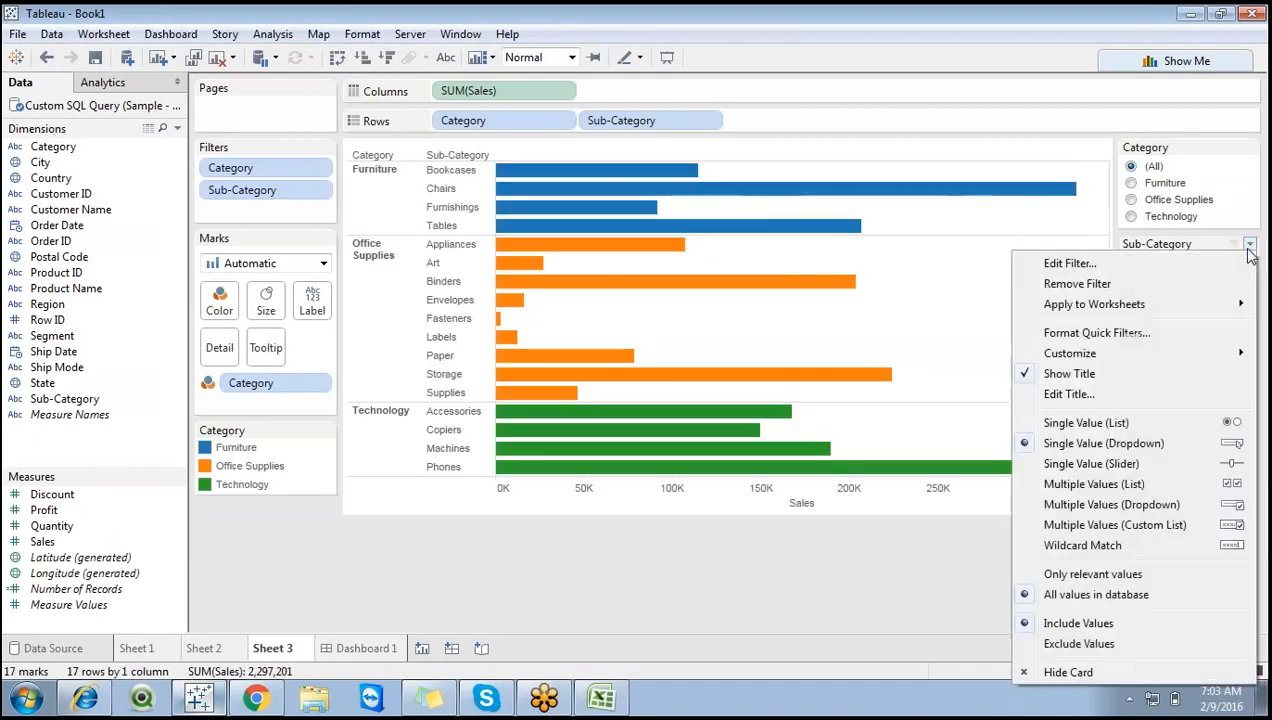
click(1043, 510)
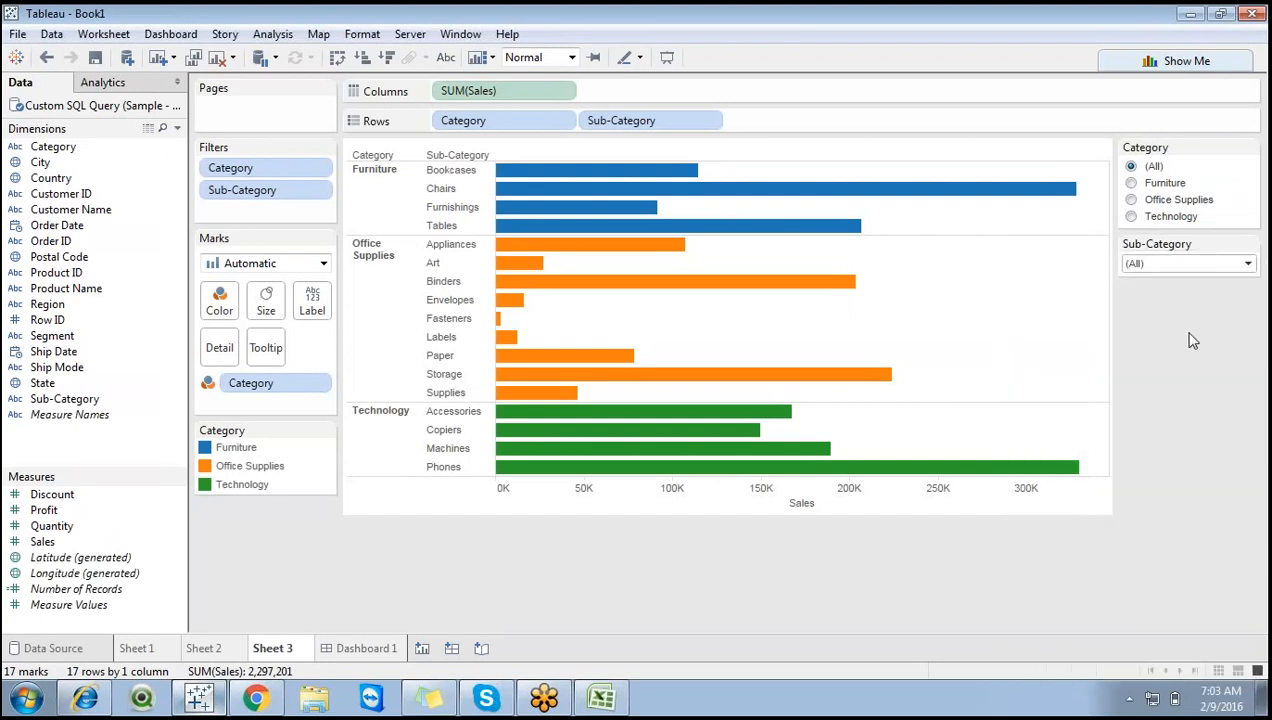
click(1202, 267)
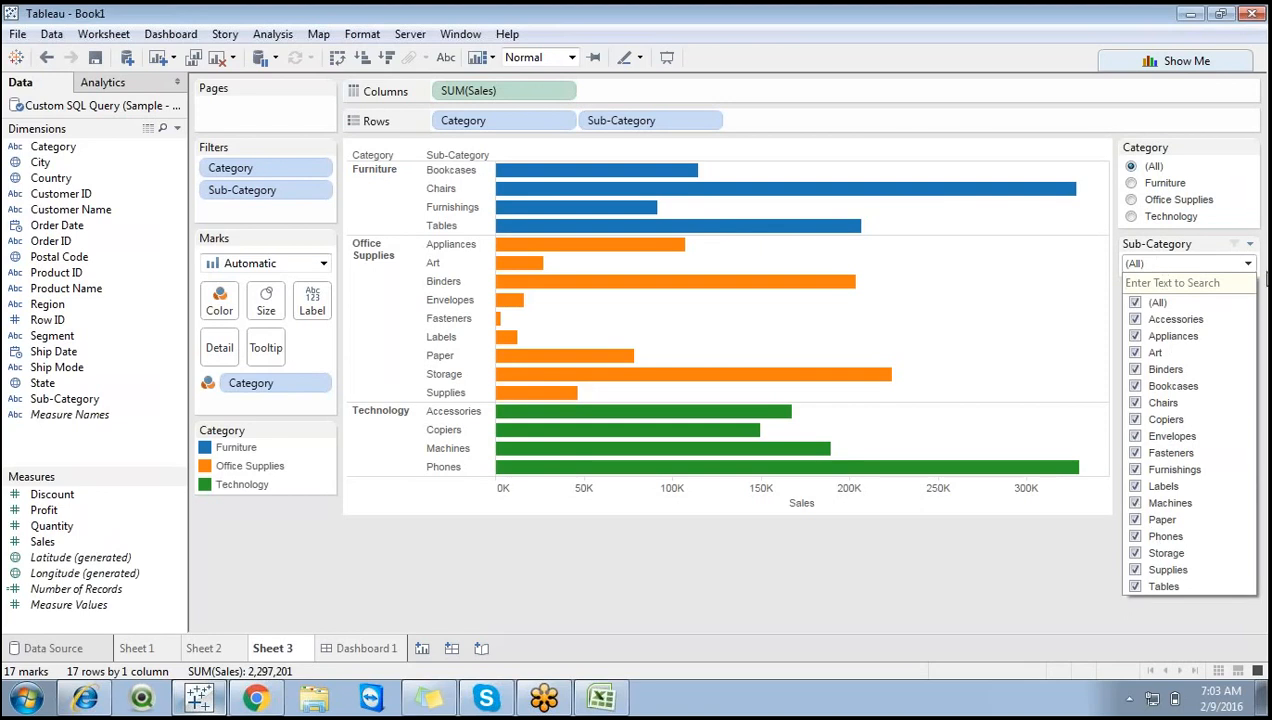
click(1210, 249)
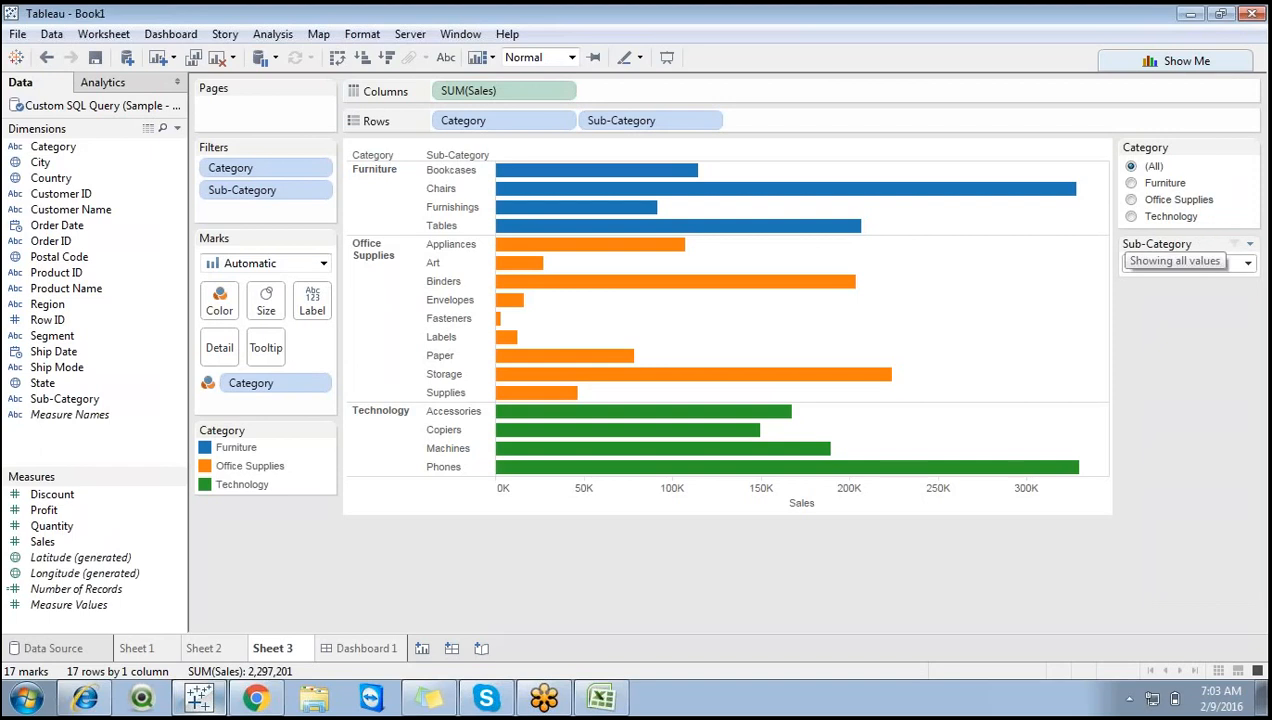
Return to Dashboard 1 and remove the Sub-Category filter from it.
click(366, 648)
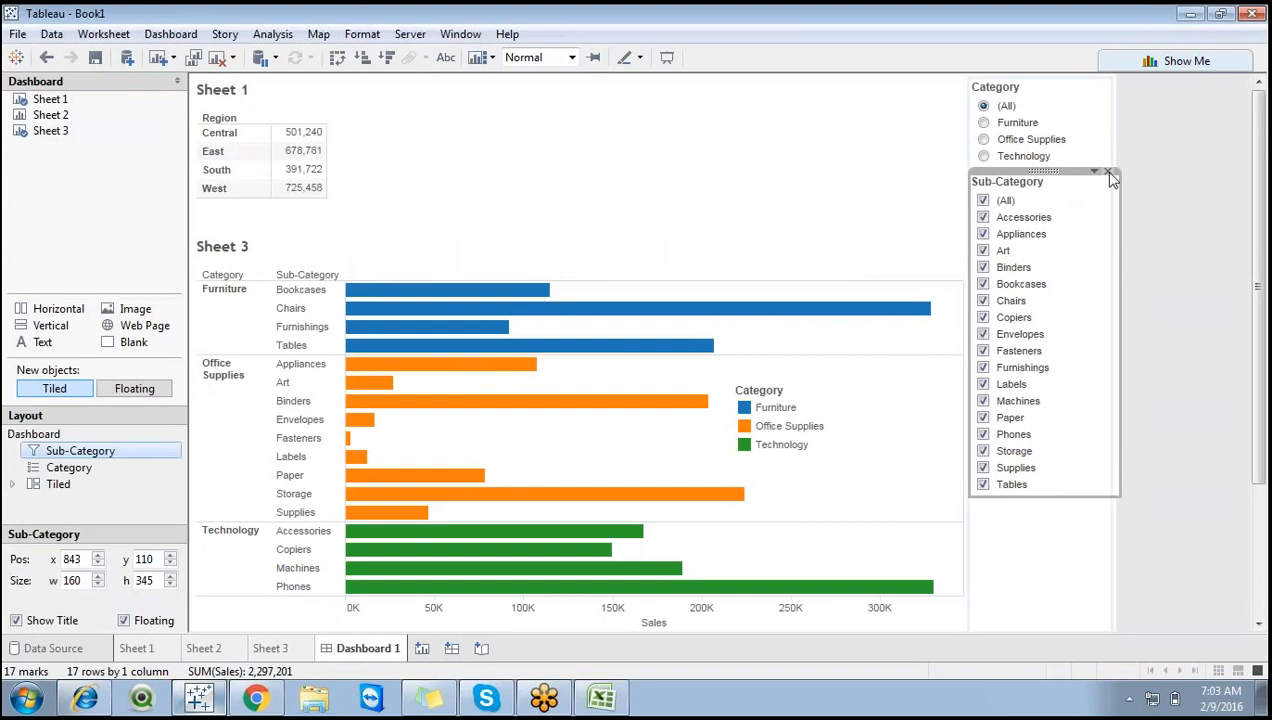
click(1108, 172)
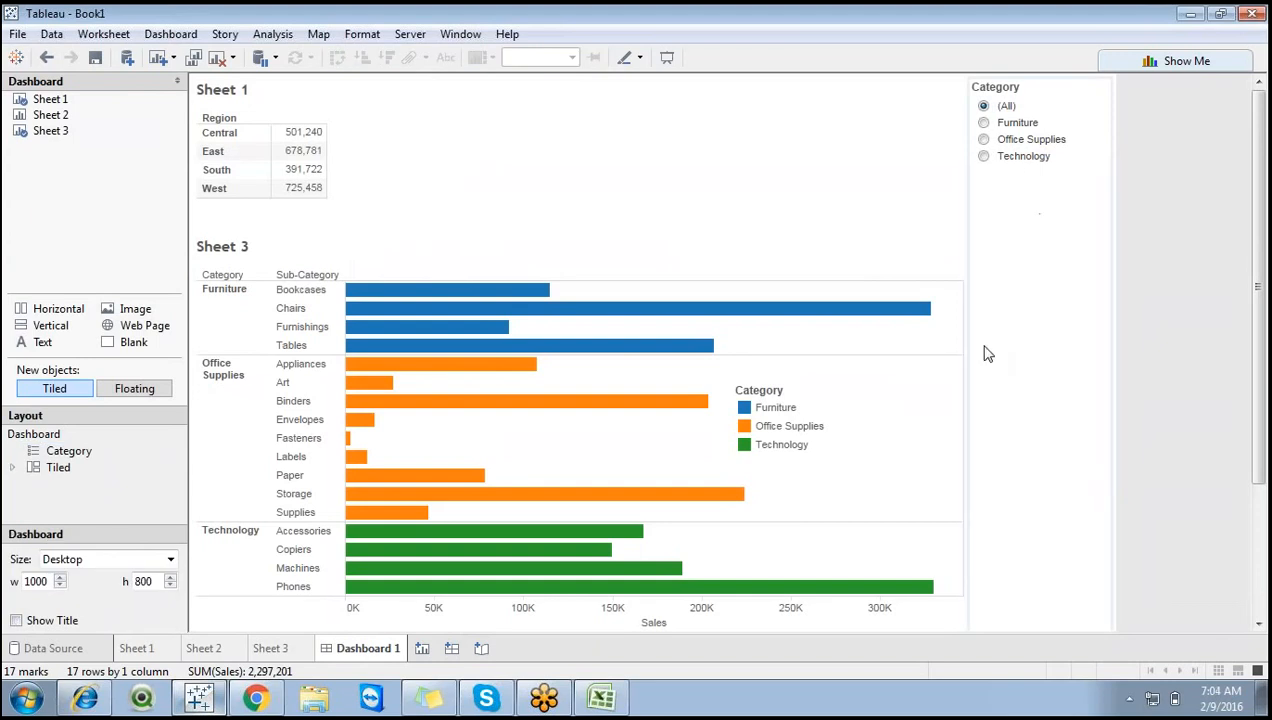
click(870, 190)
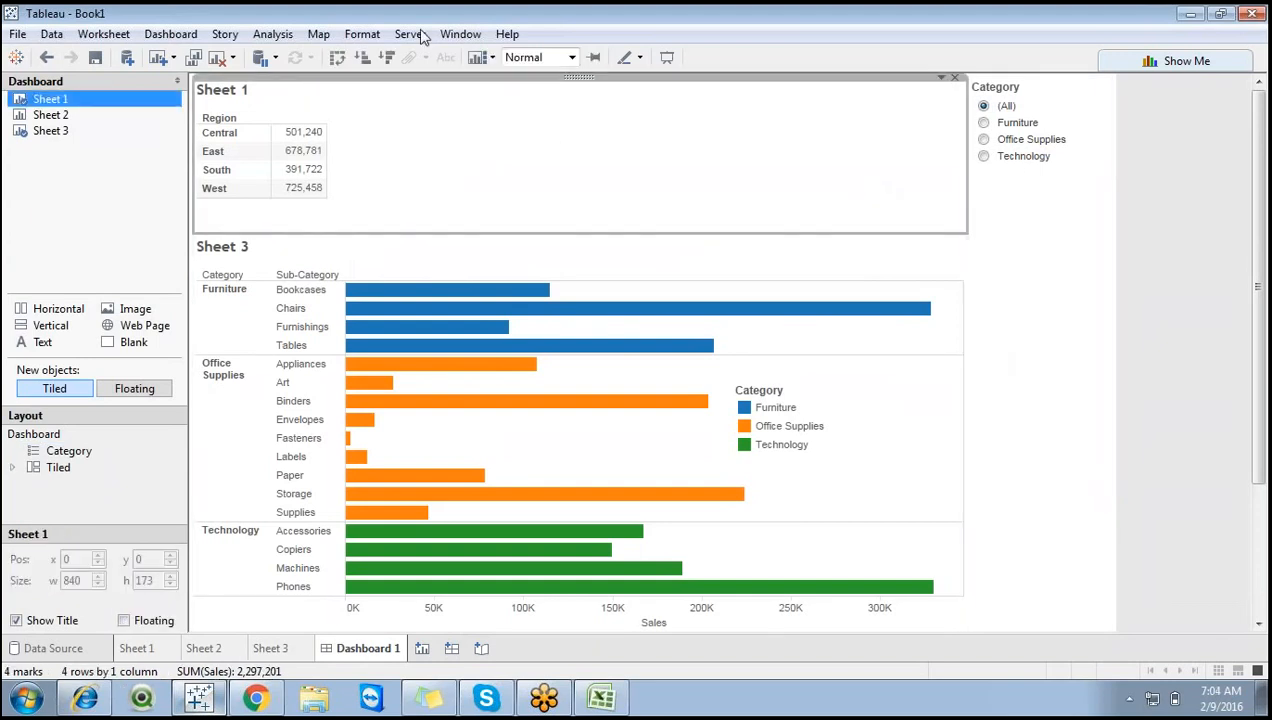
Make the vertical layout container holding the dashboard's Category filter floating.
click(975, 395)
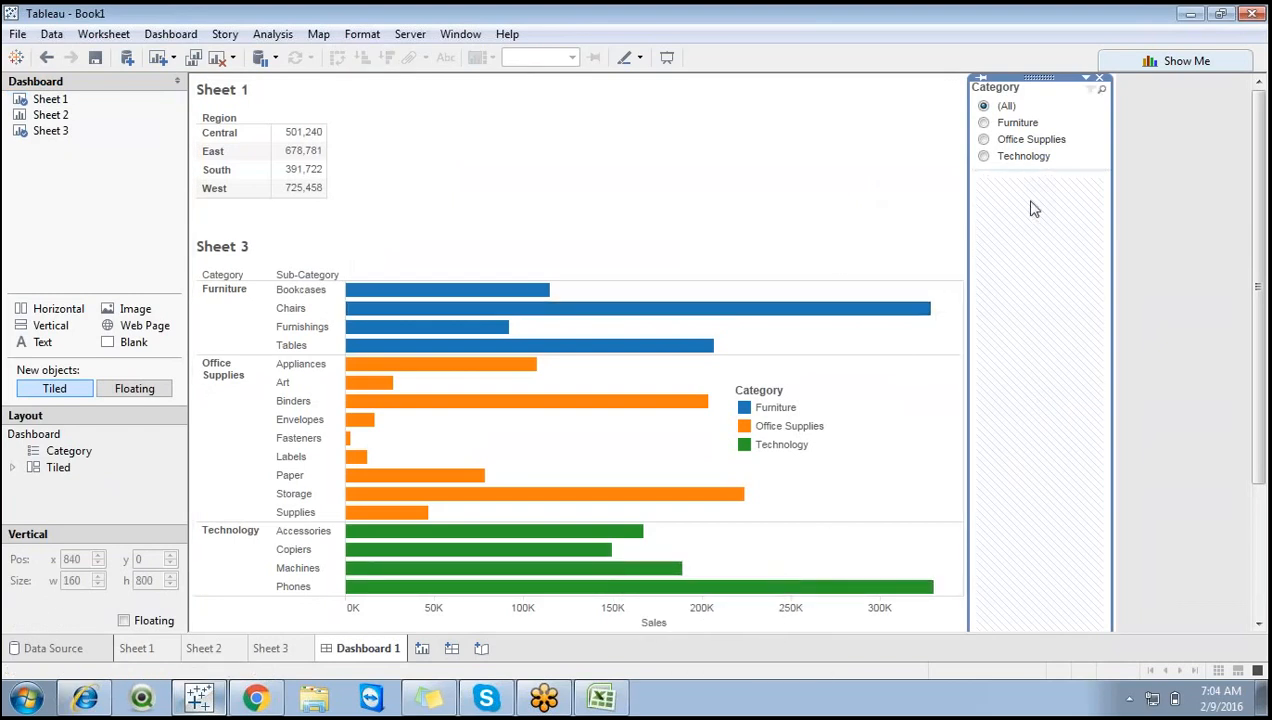
click(1085, 77)
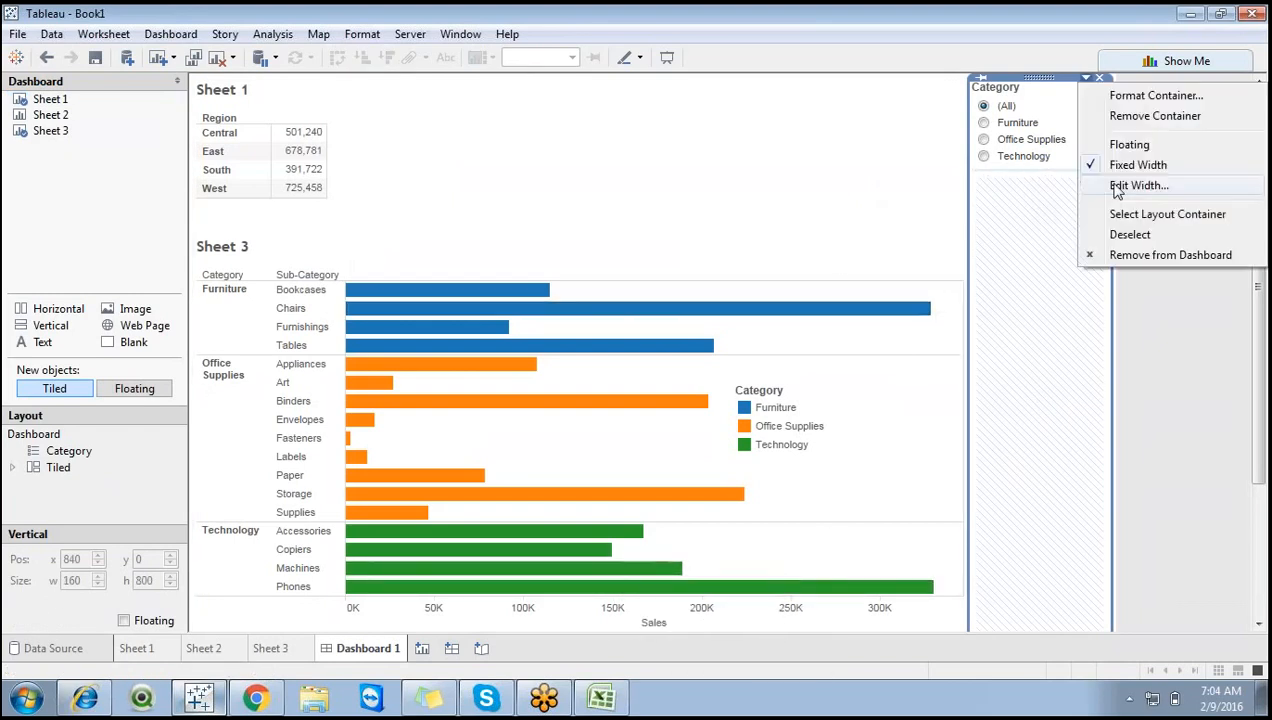
click(1125, 146)
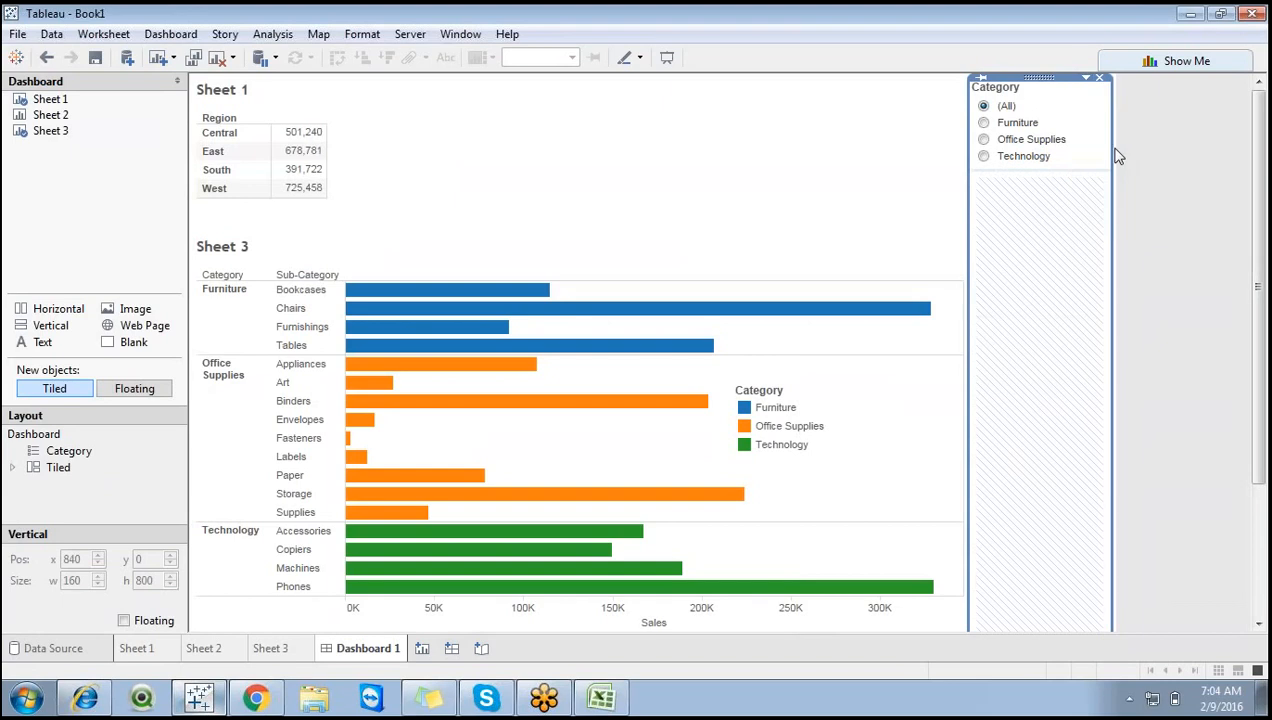
click(897, 208)
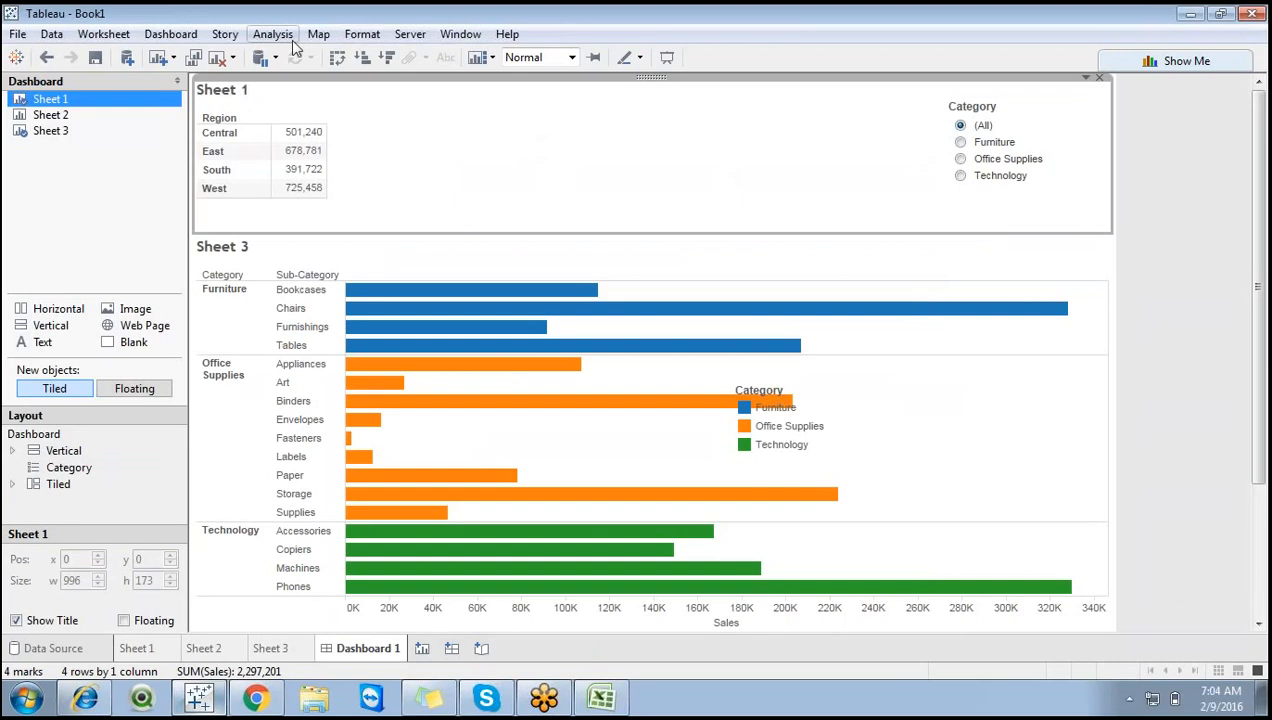
Move the floating Category color legend off the Binders bar into the empty area beside the Office Supplies bars.
click(975, 440)
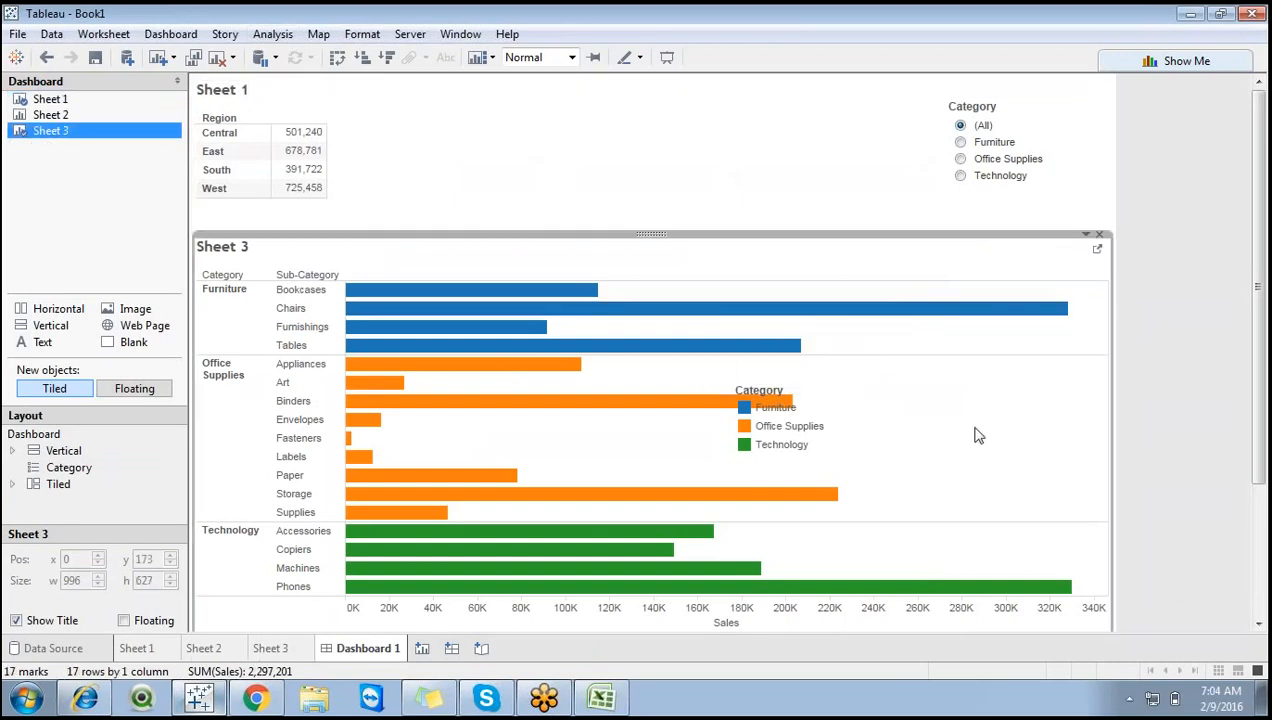
click(850, 412)
click(778, 407)
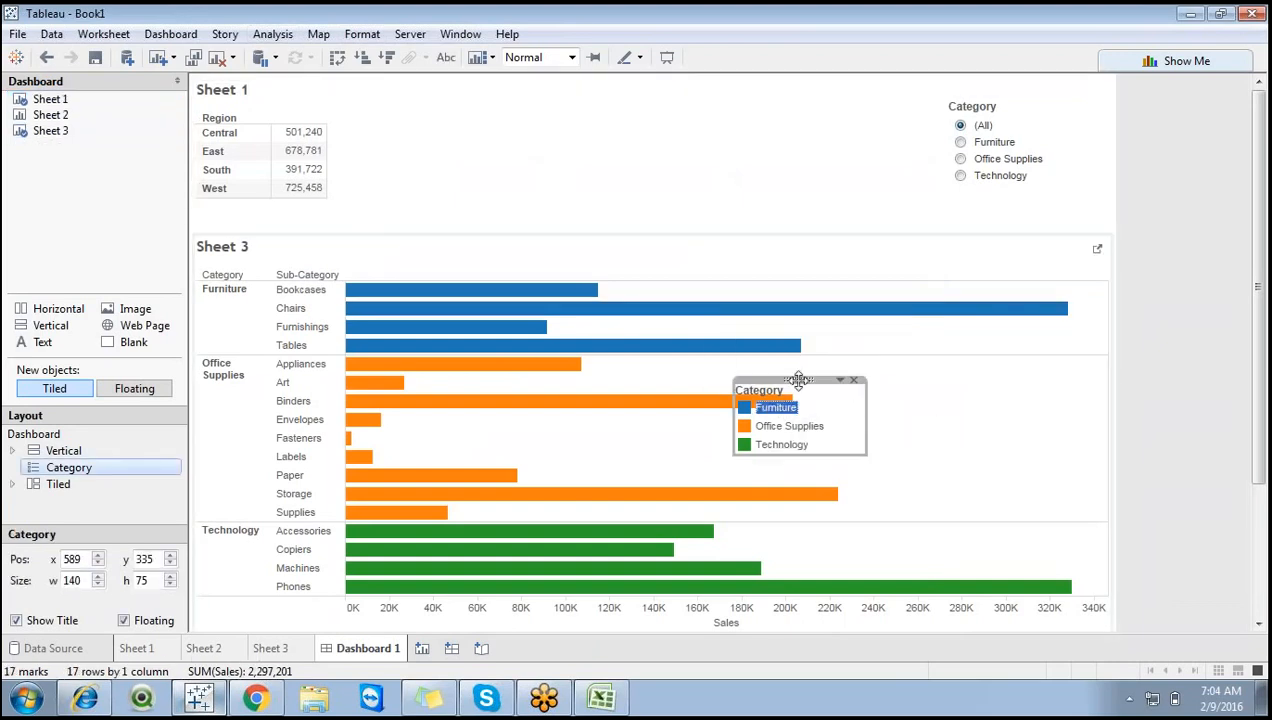
drag(798, 380, 904, 400)
click(797, 386)
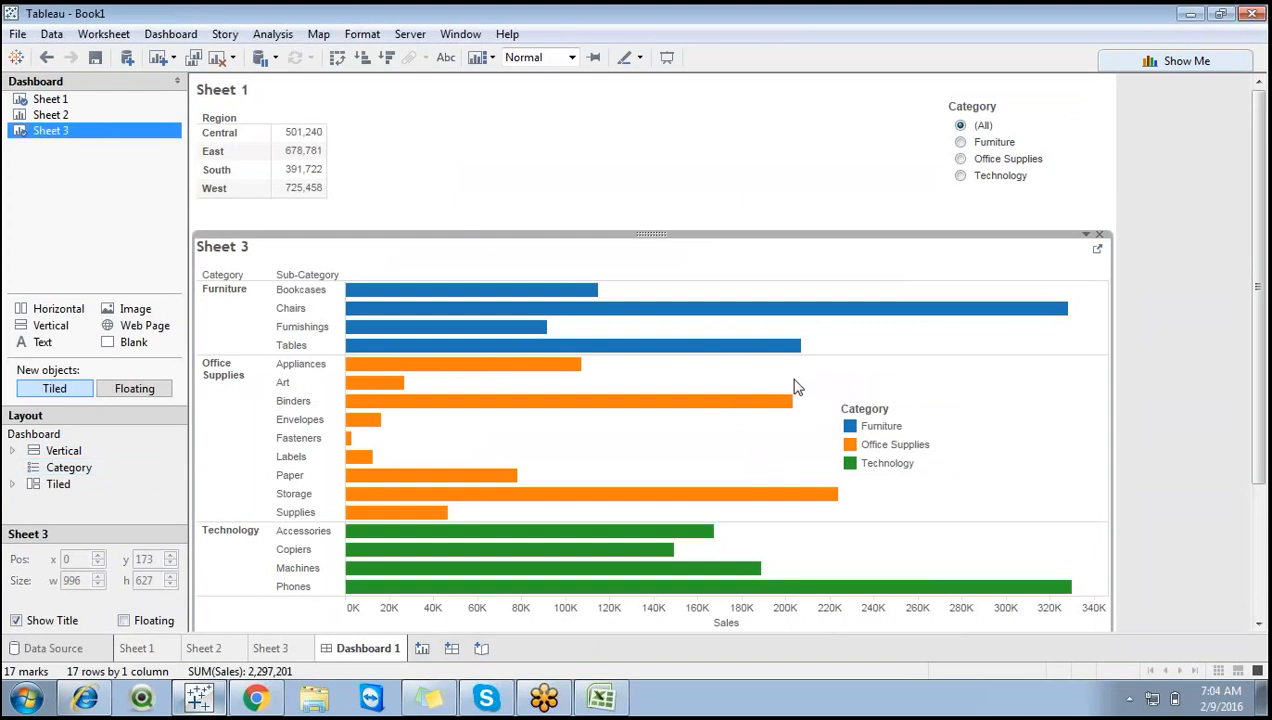
Show the Sub-Category quick filter of Sheet 3 on the dashboard.
click(268, 35)
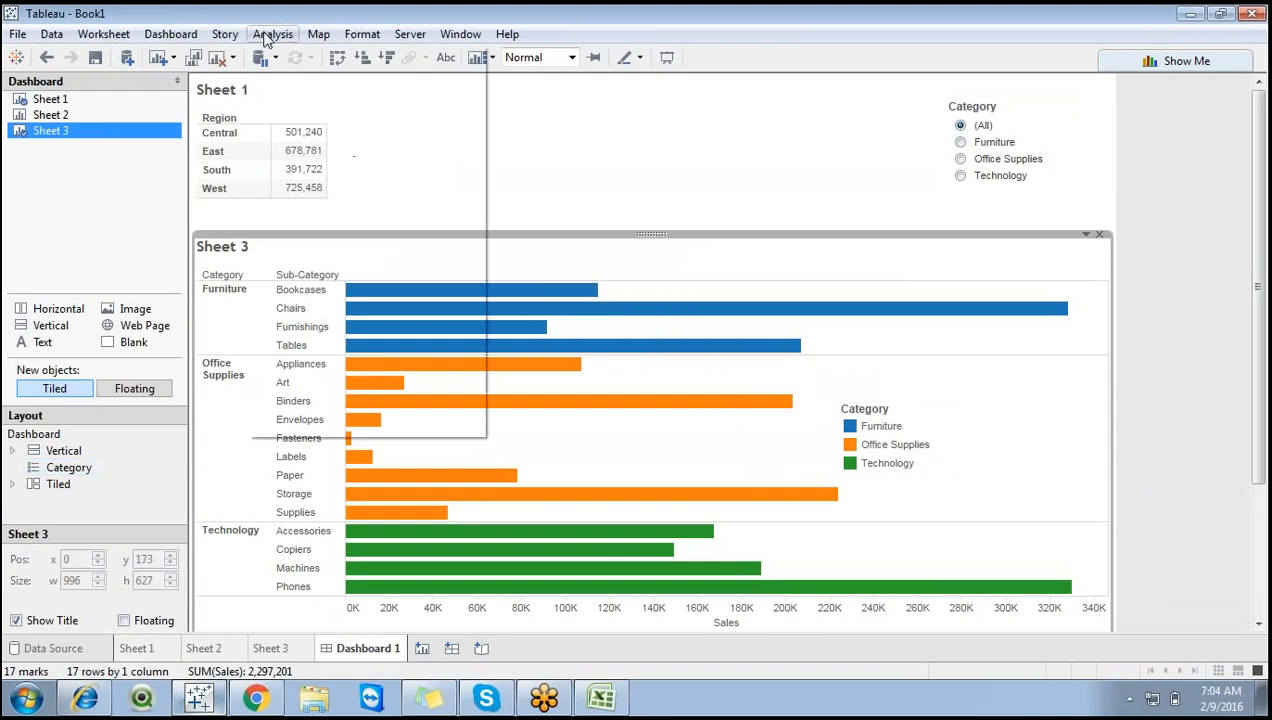
mouse_move(339, 331)
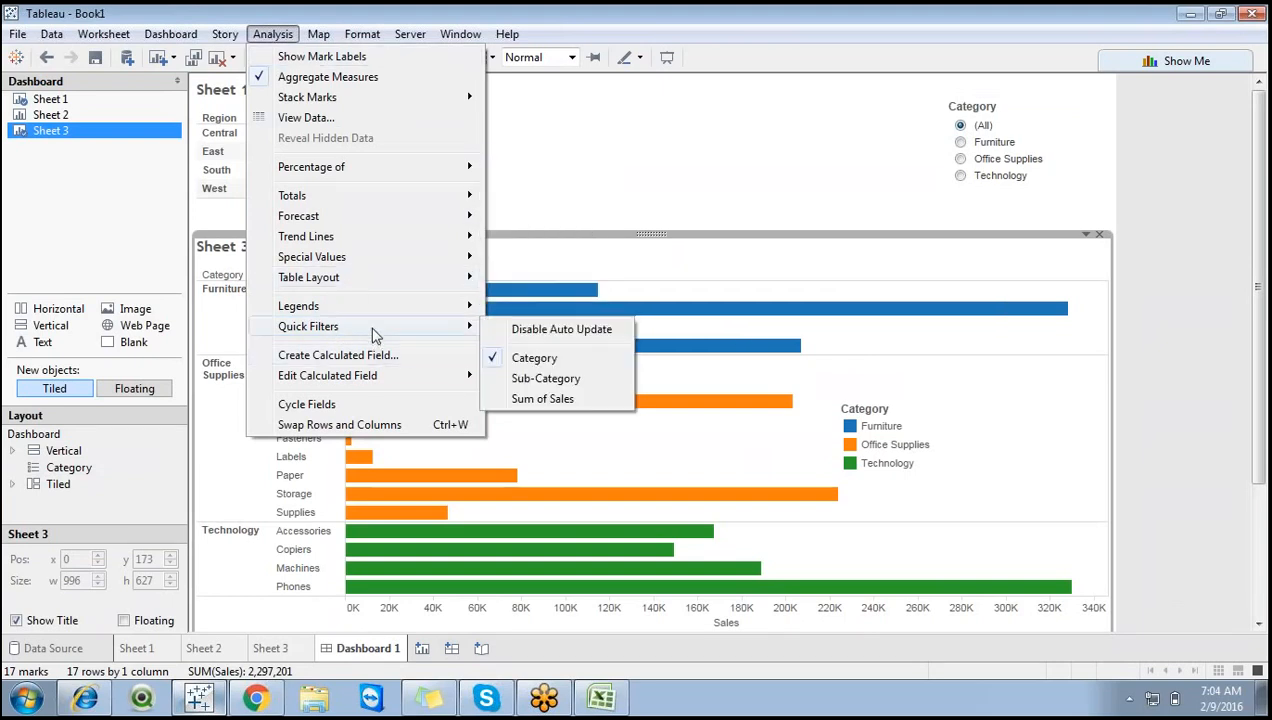
click(545, 379)
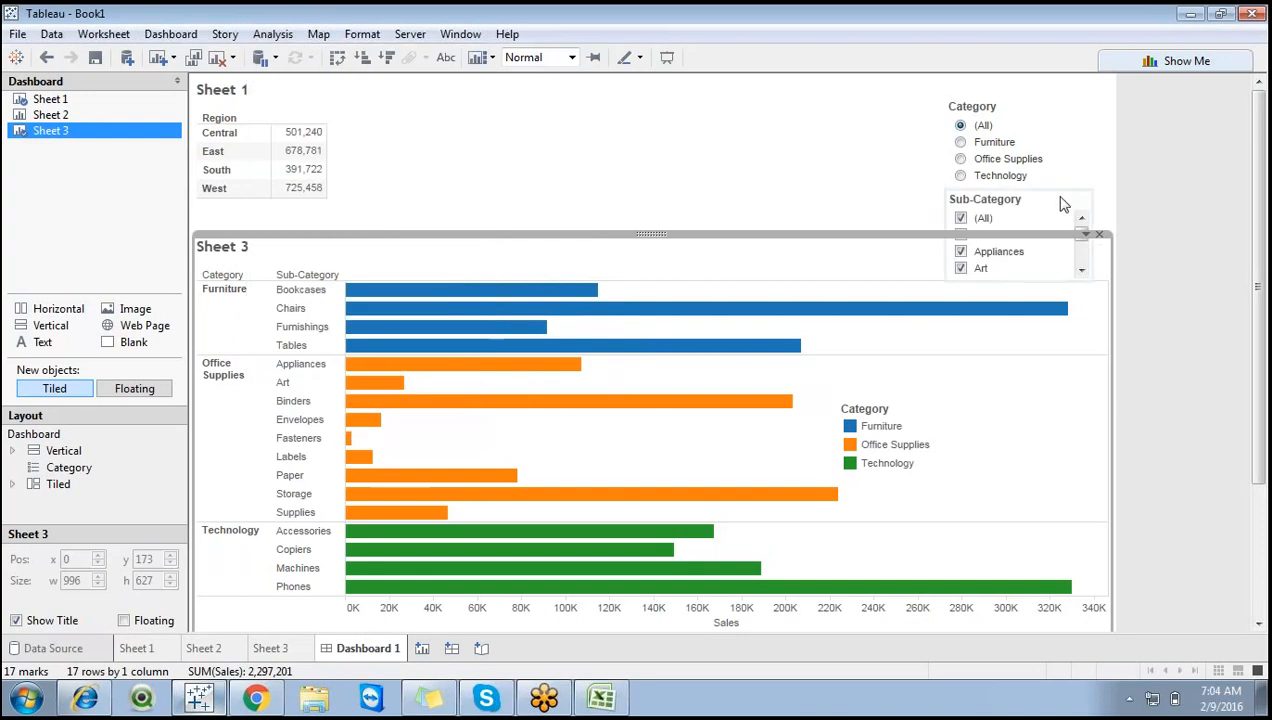
Try to reposition the Sub-Category filter on the dashboard, and make it a floating object.
click(1037, 213)
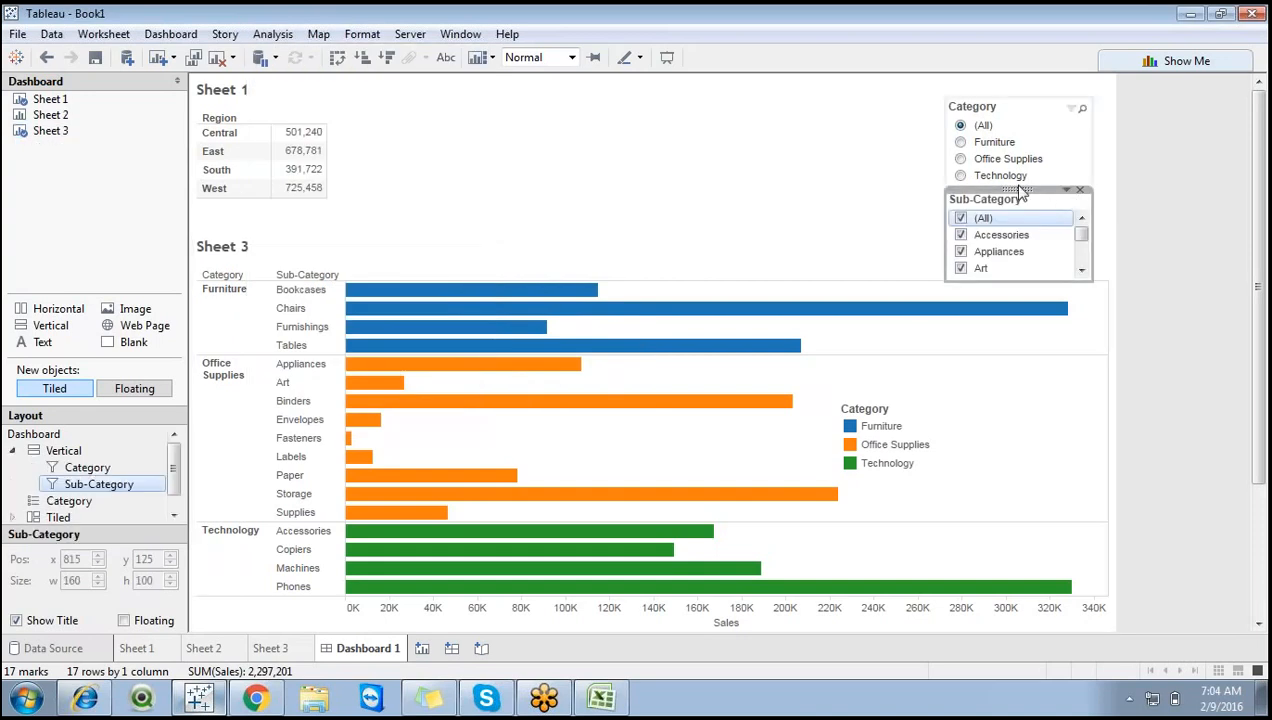
drag(1020, 192, 1027, 348)
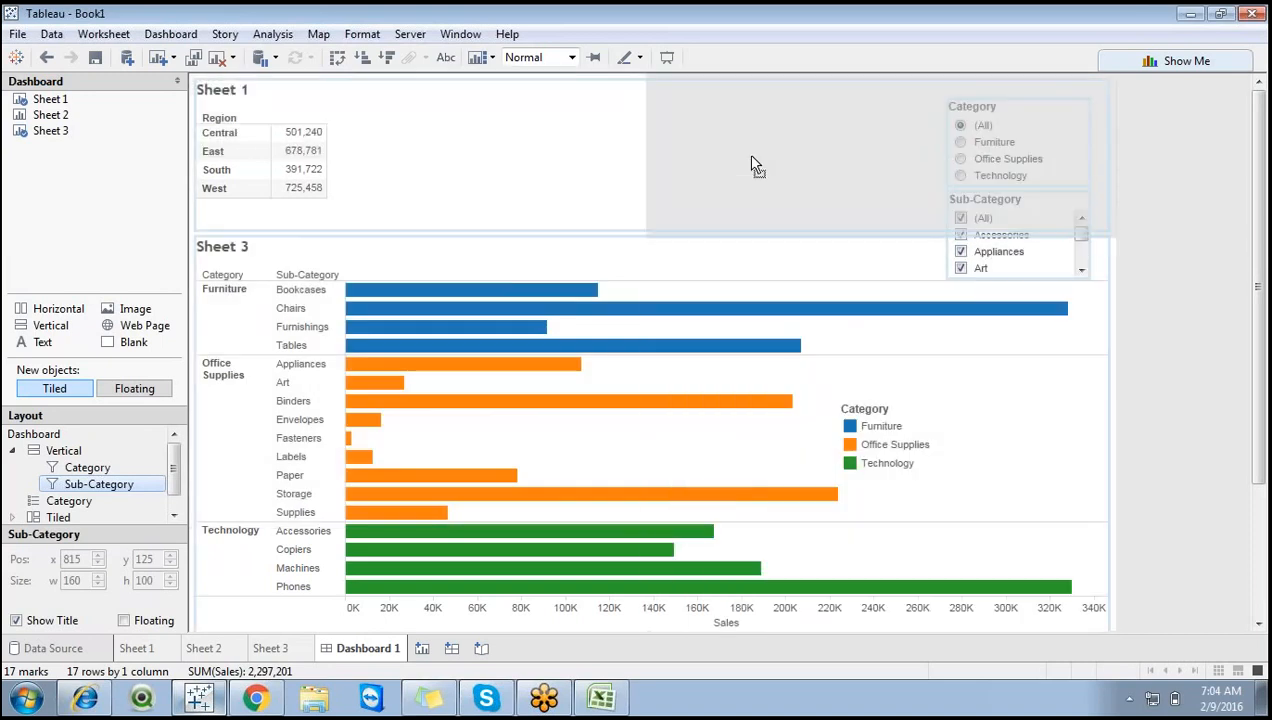
drag(937, 187, 988, 220)
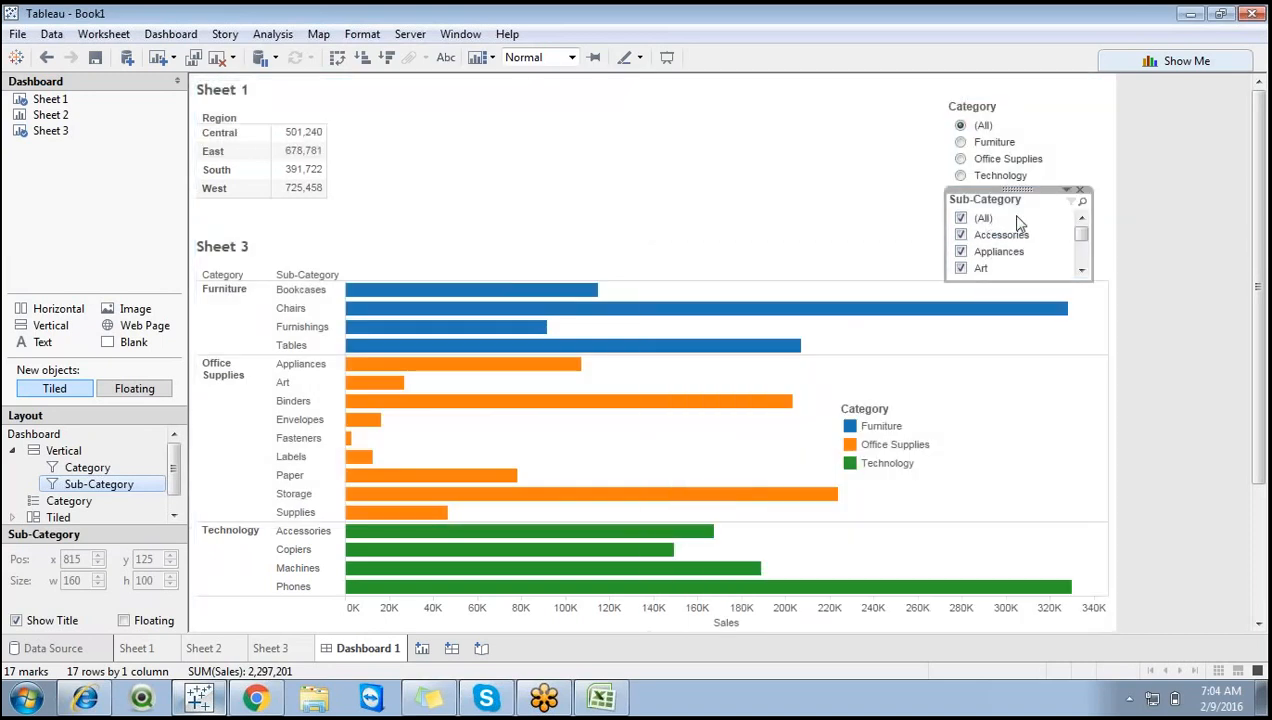
click(1068, 191)
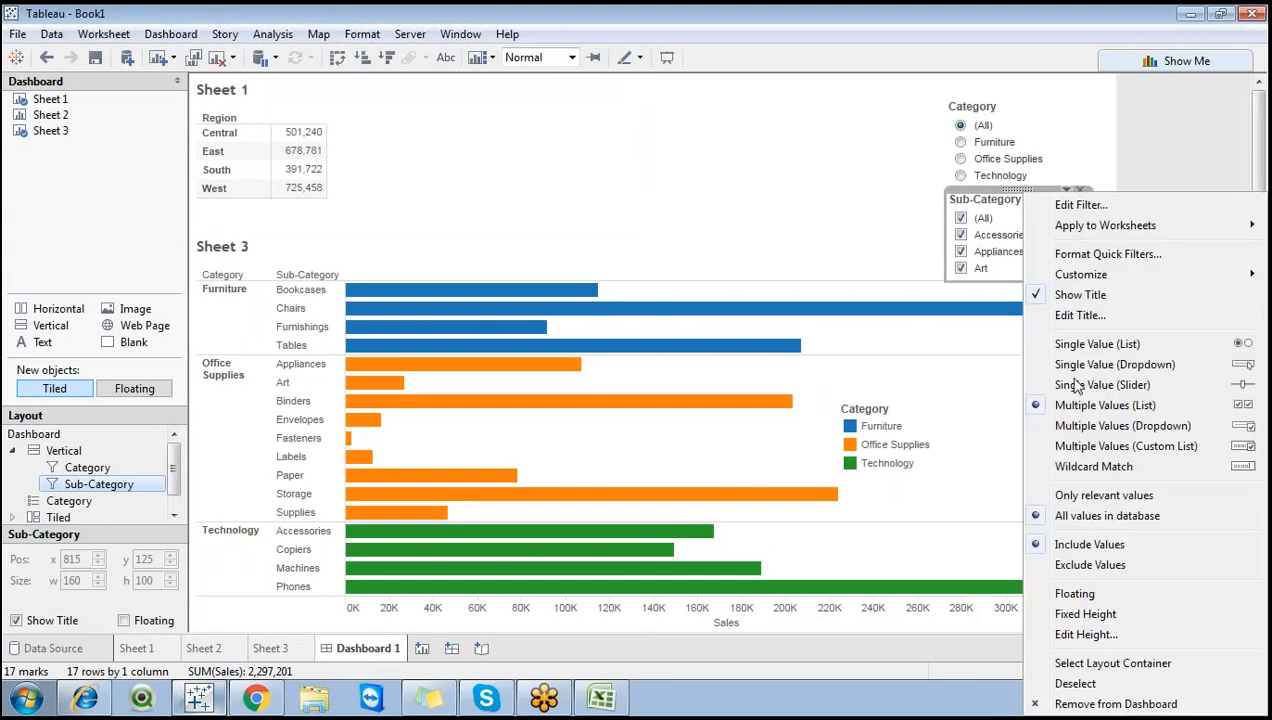
click(1075, 594)
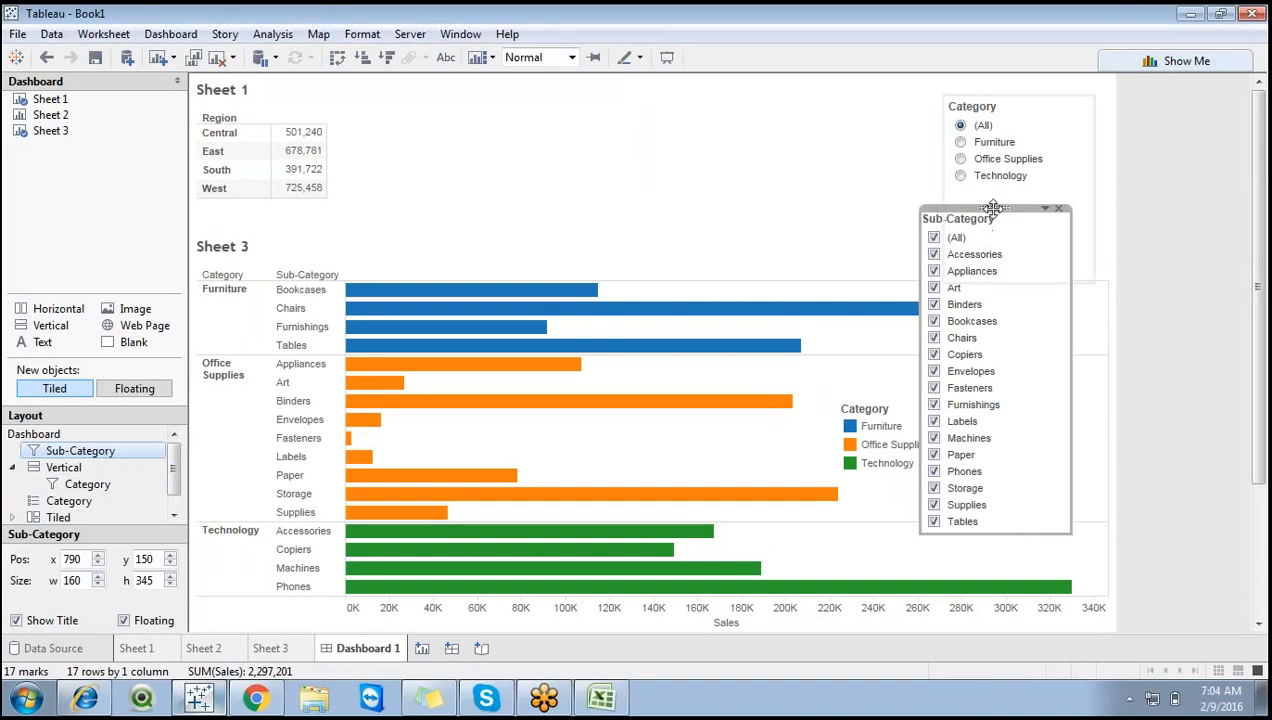
Move the floating Sub-Category filter clear of the Category filter, to about x 587, y 52 on the dashboard.
drag(985, 214, 782, 116)
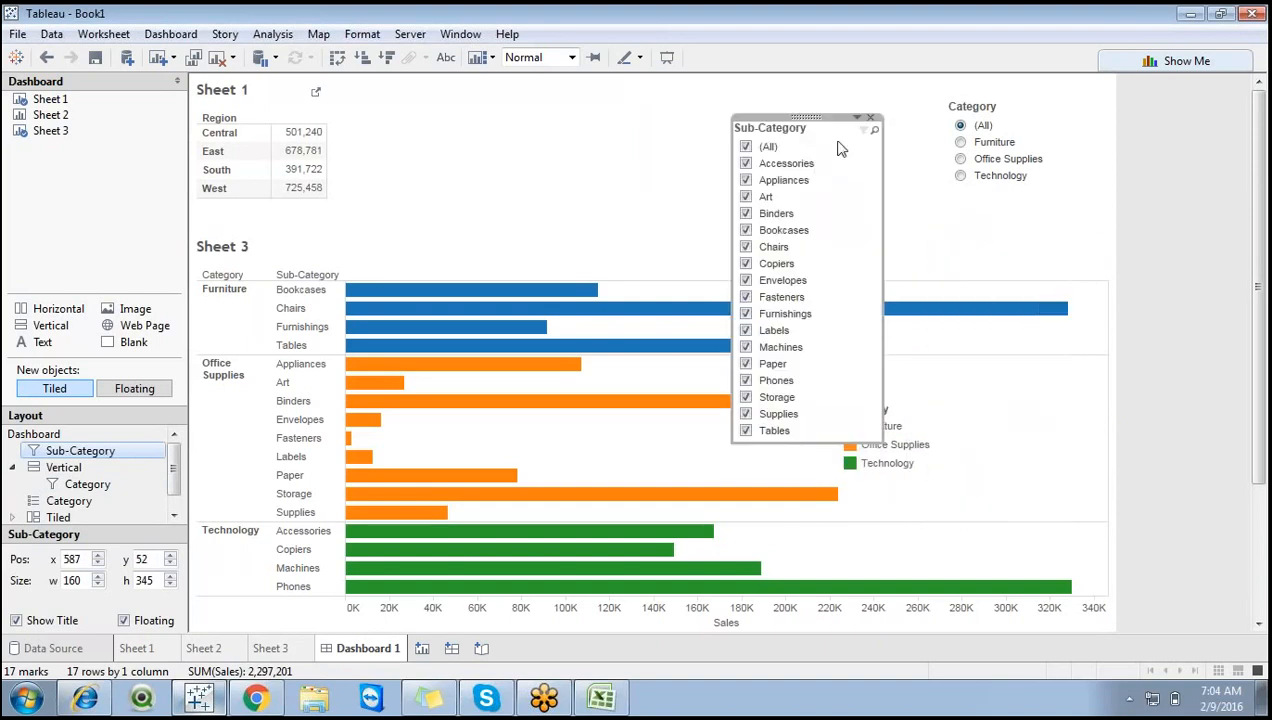
Check the Sub-Category filter's style on Sheet 3 and set the dashboard's Sub-Category filter to Multiple Values (Dropdown).
click(280, 645)
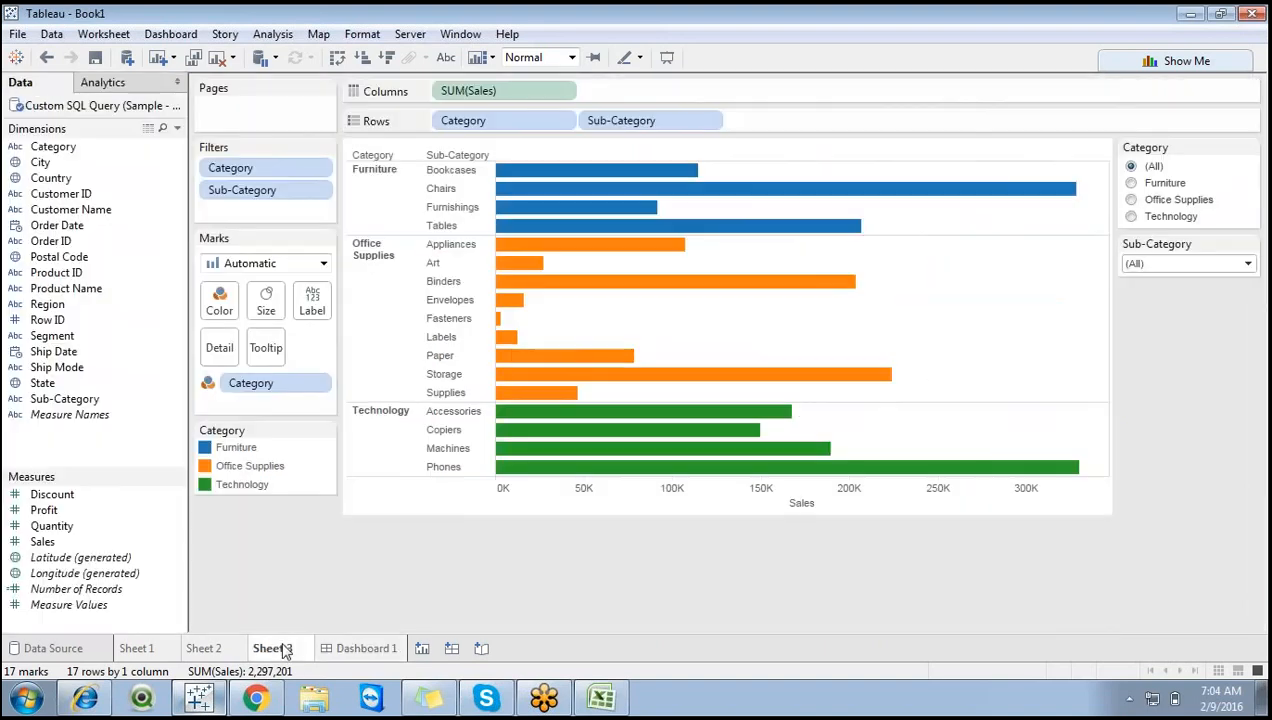
click(1178, 265)
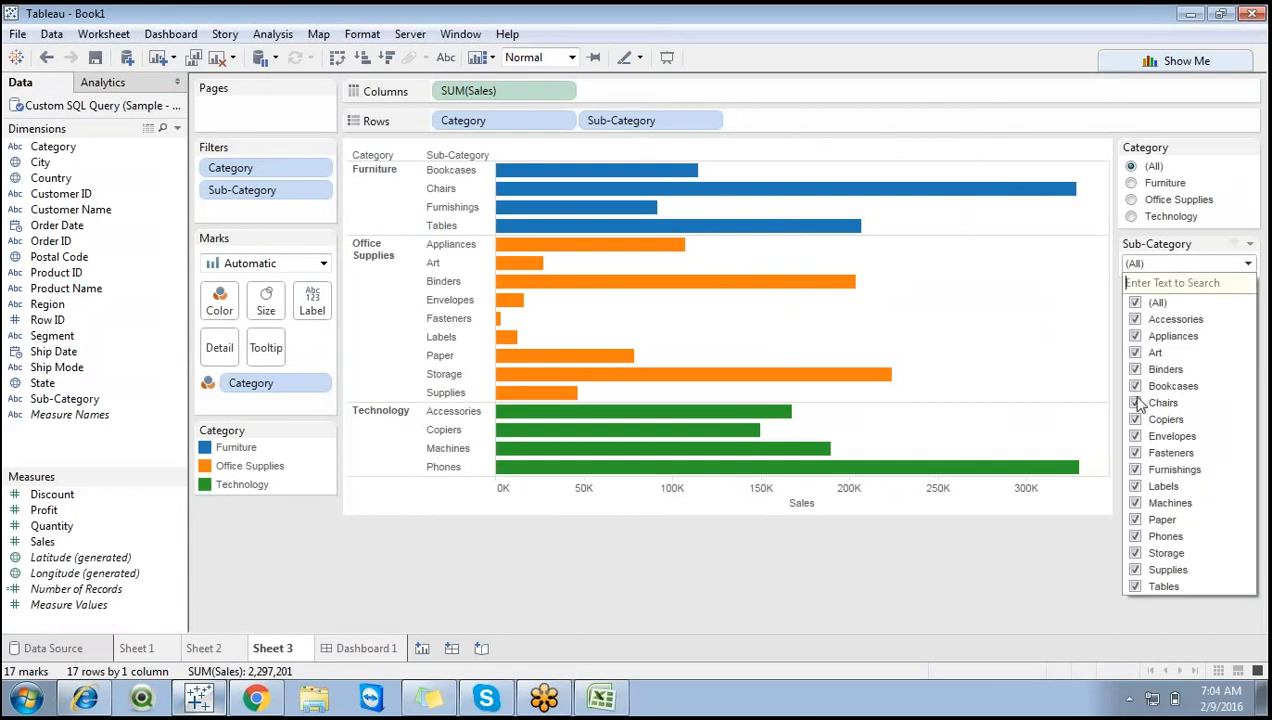
click(358, 650)
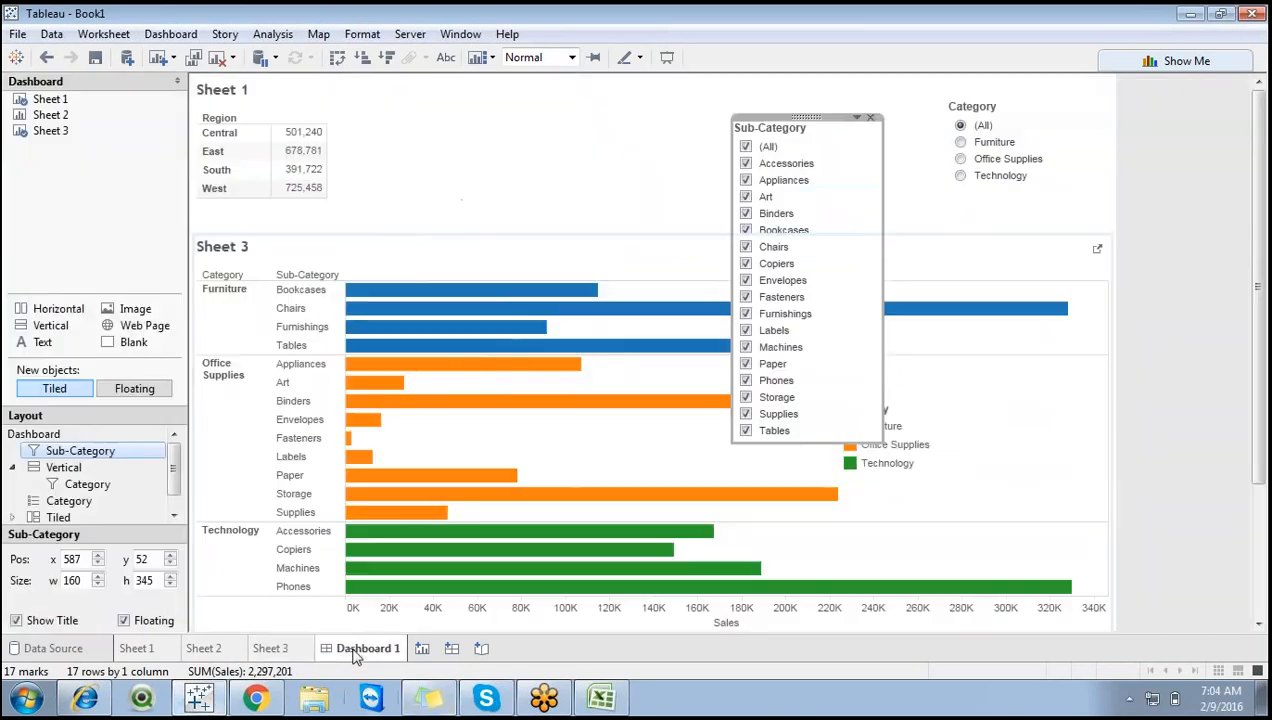
click(857, 118)
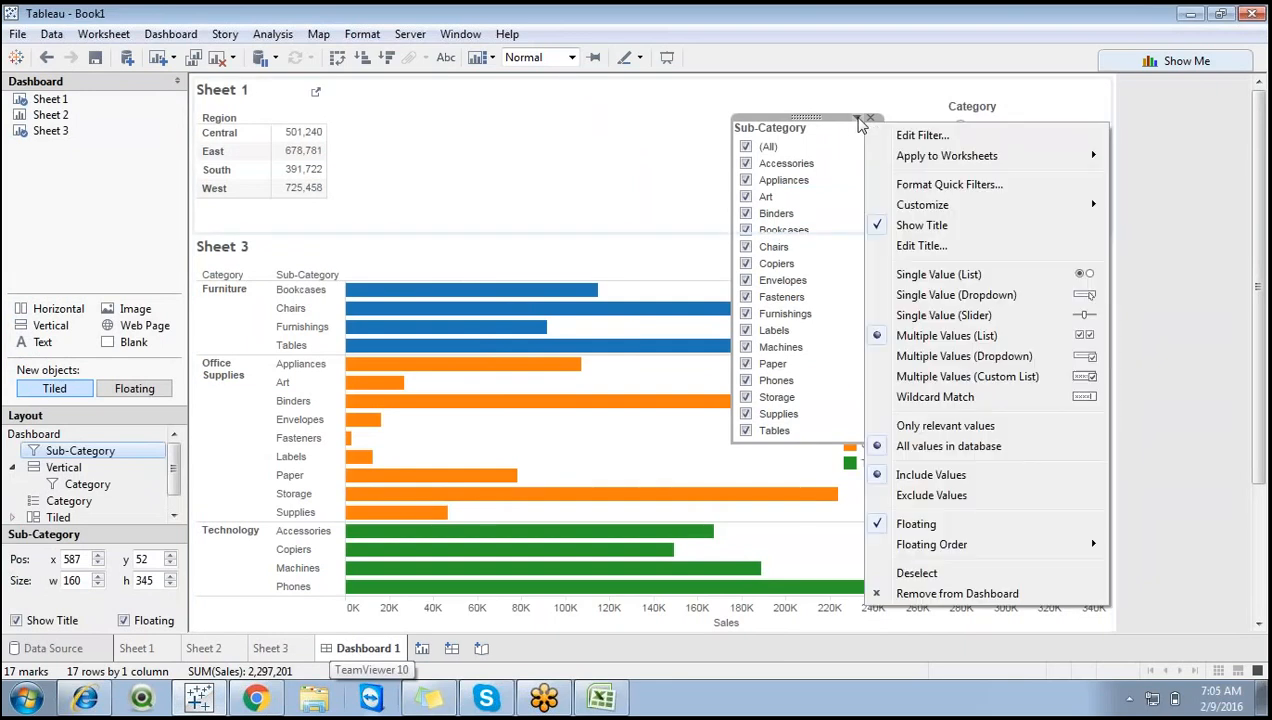
click(935, 357)
click(639, 222)
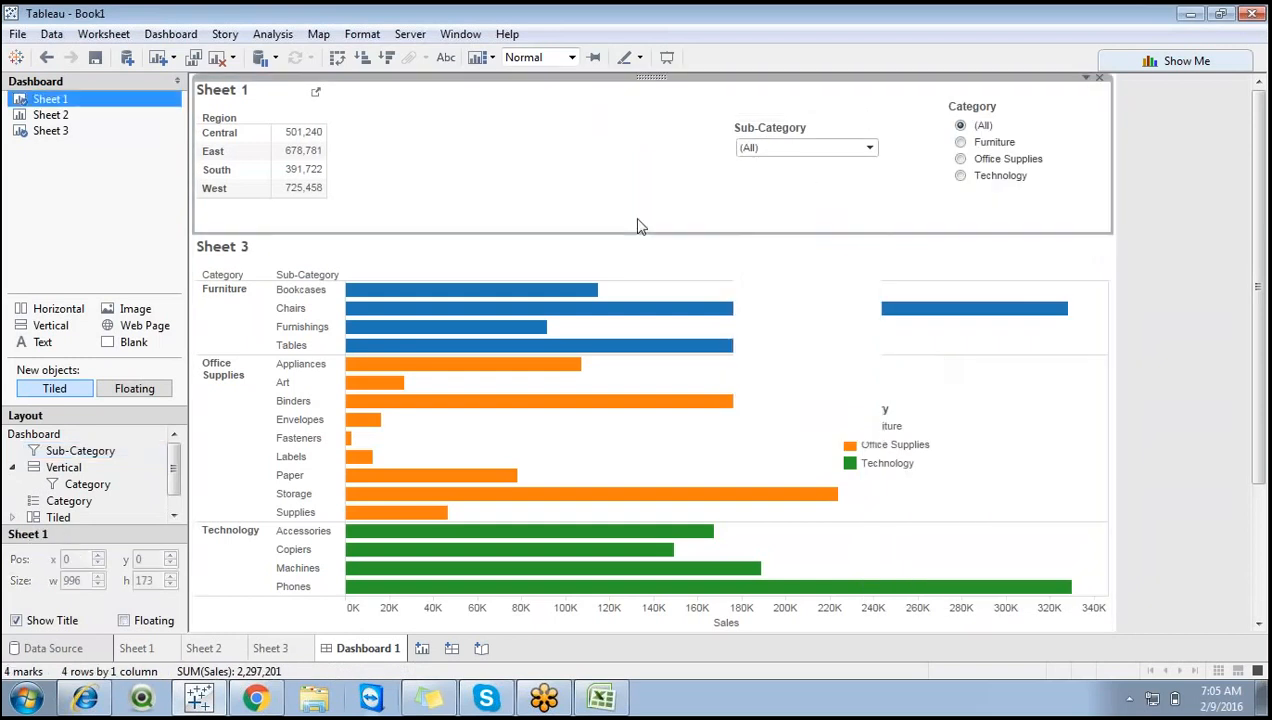
Shrink the floating Sub-Category filter to a height of 36 and place it just above the Category color legend.
click(812, 138)
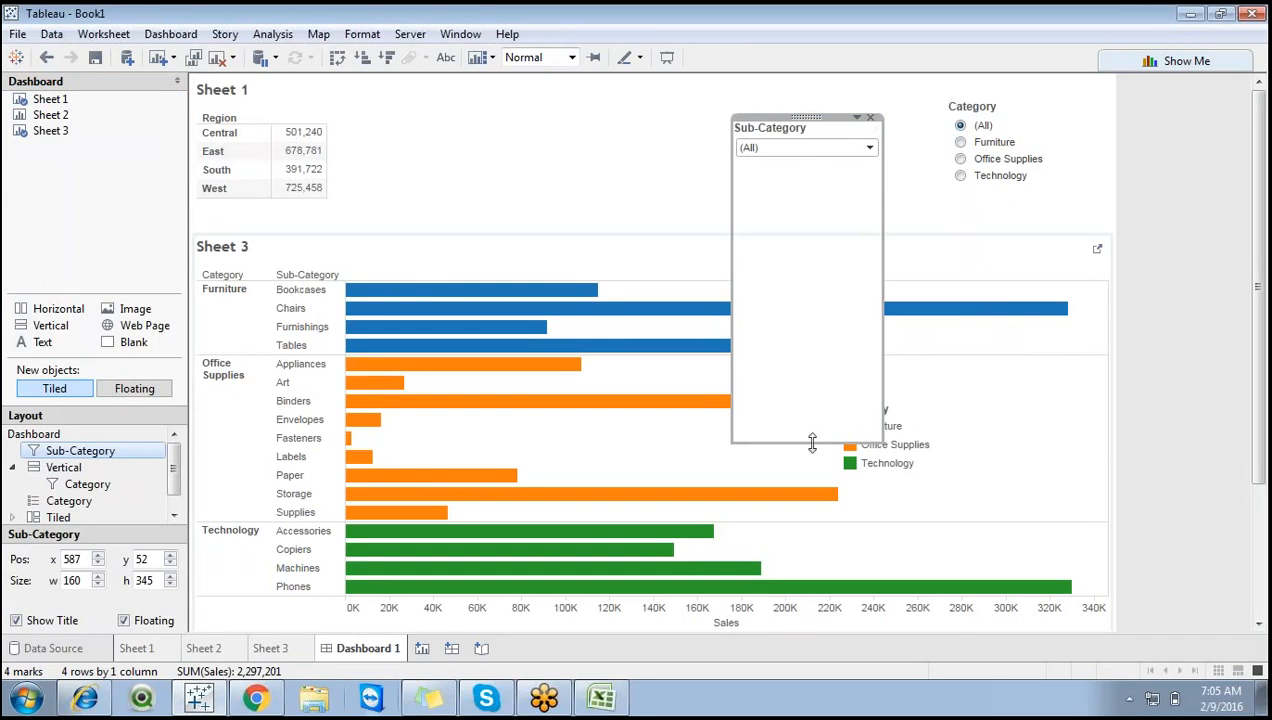
drag(812, 442, 982, 369)
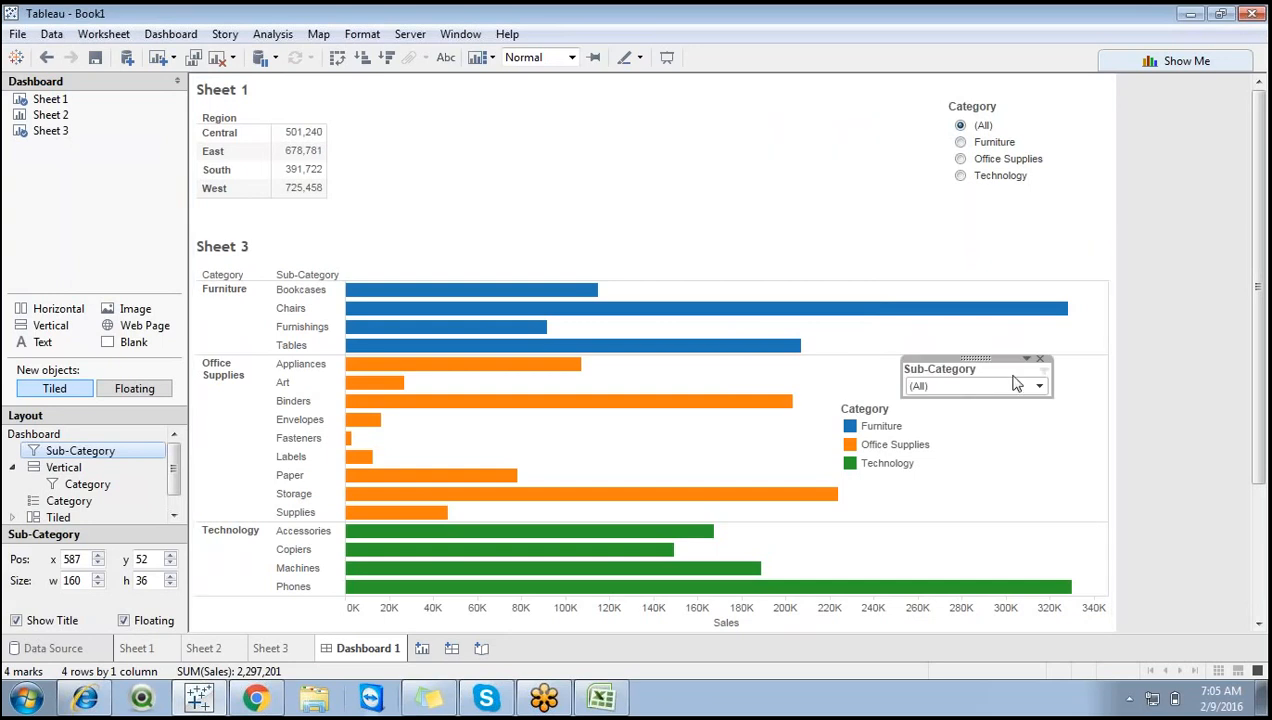
Exclude Furnishings, Fasteners, Envelopes, Copiers and Chairs in the dashboard's Sub-Category filter.
click(1026, 387)
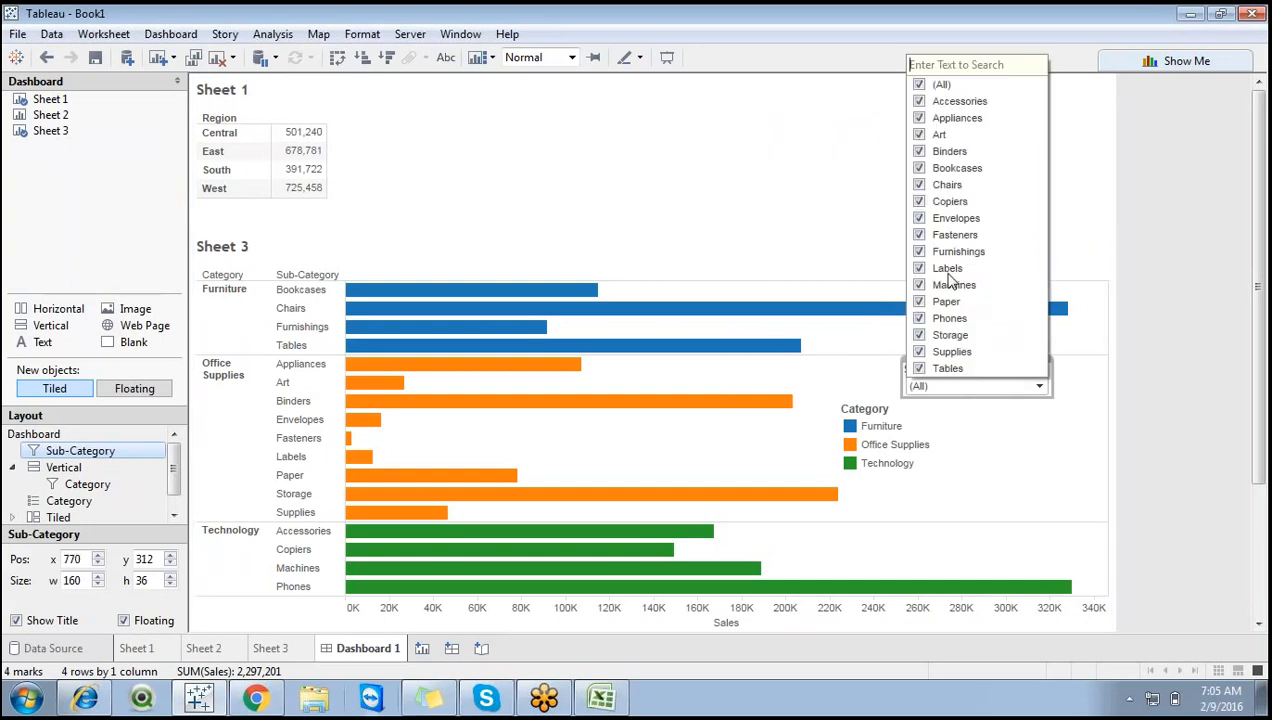
click(919, 252)
click(919, 234)
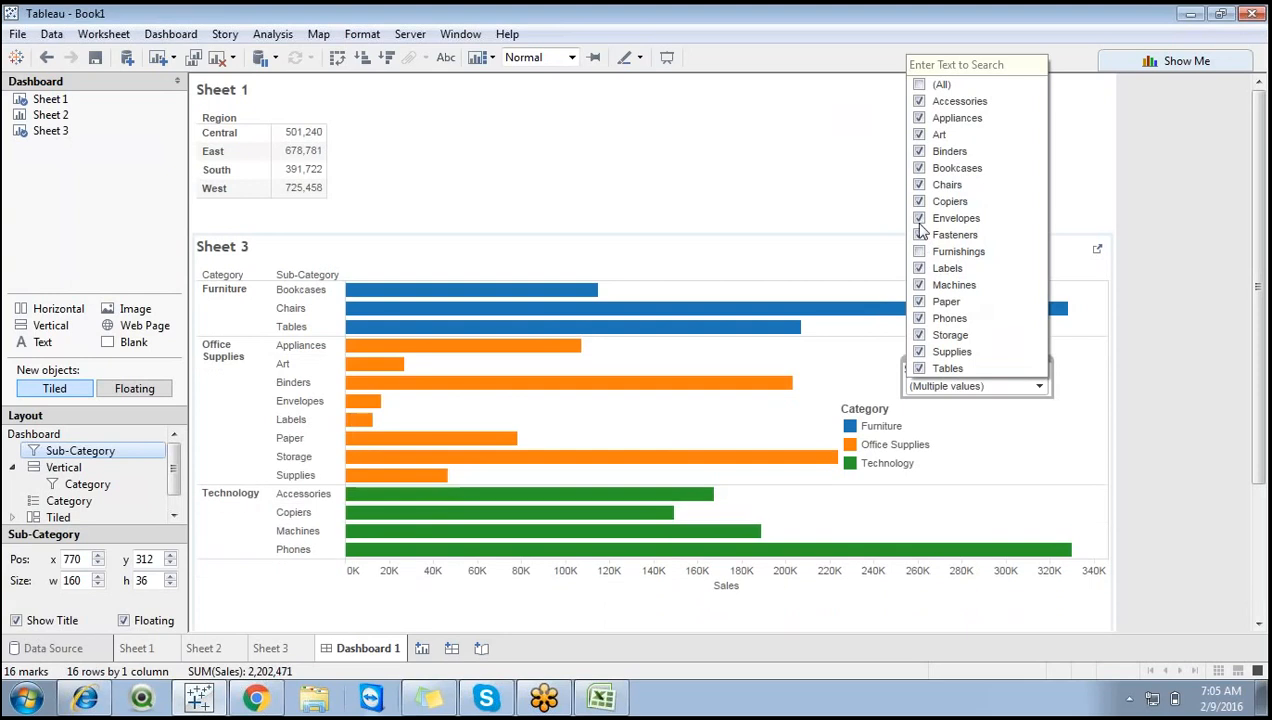
click(919, 218)
click(919, 201)
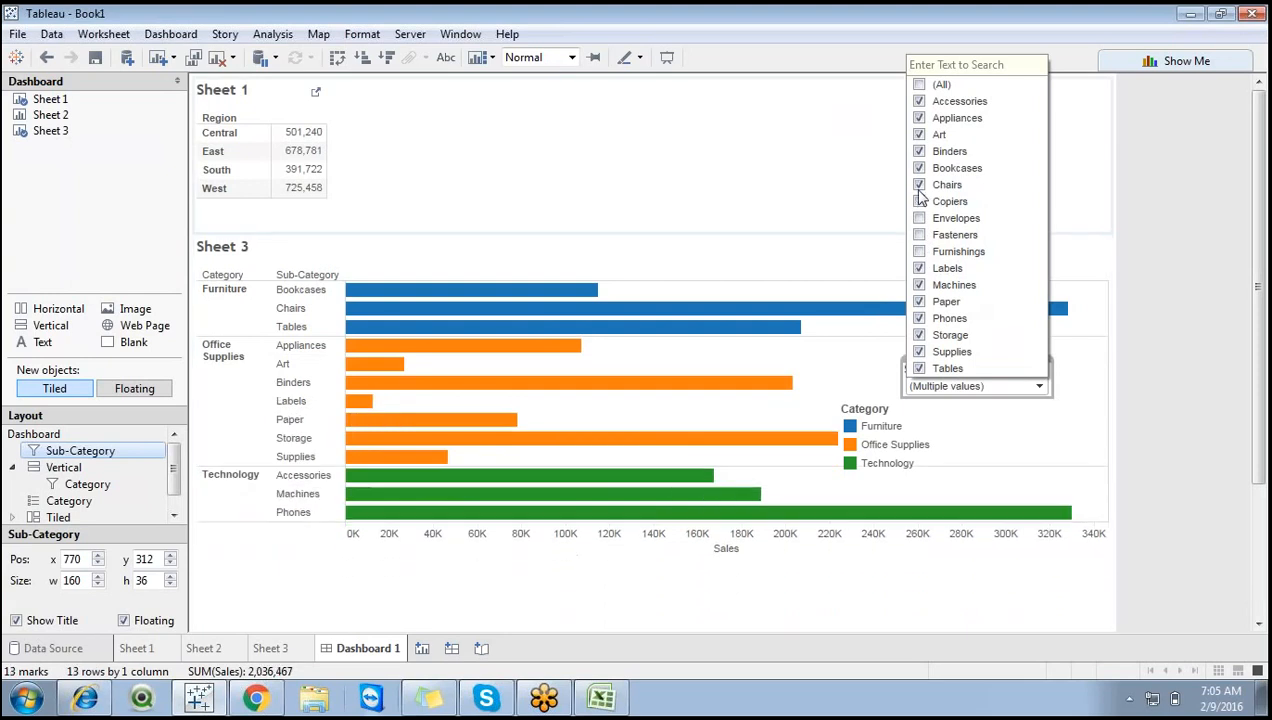
click(919, 185)
click(829, 179)
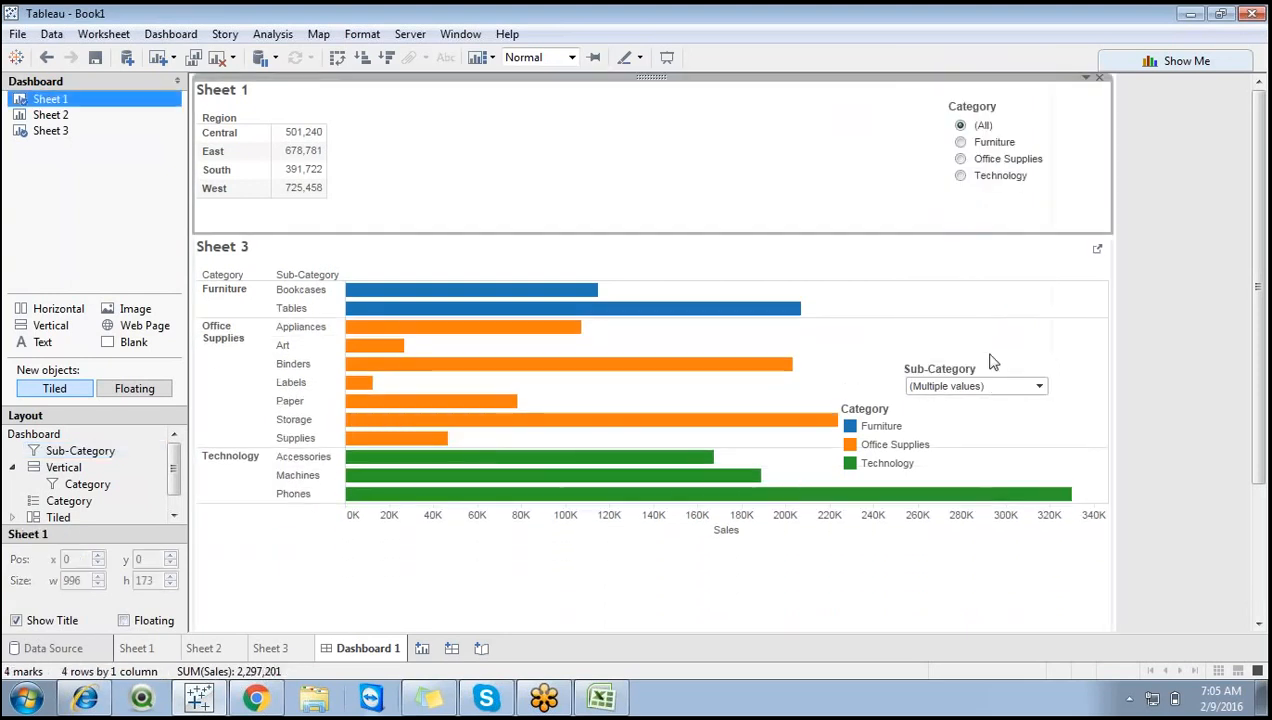
Reset the dashboard's Sub-Category filter to show all values.
click(1045, 374)
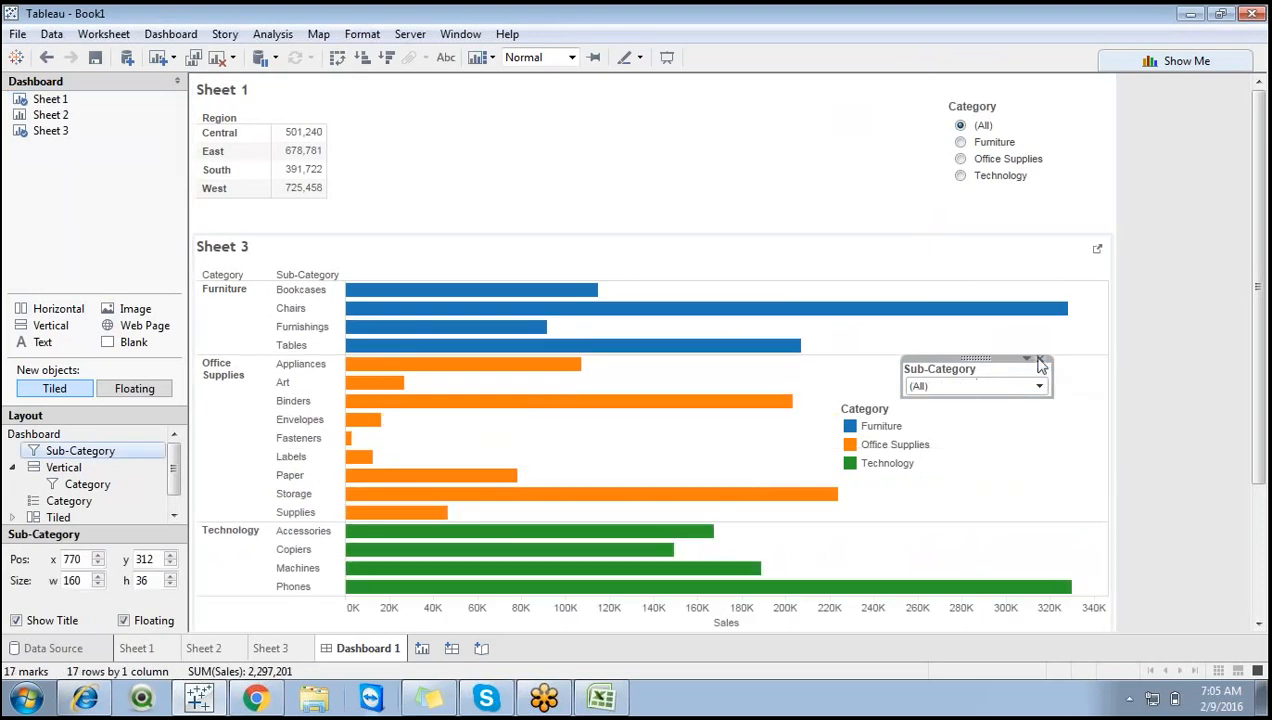
click(968, 392)
click(968, 392)
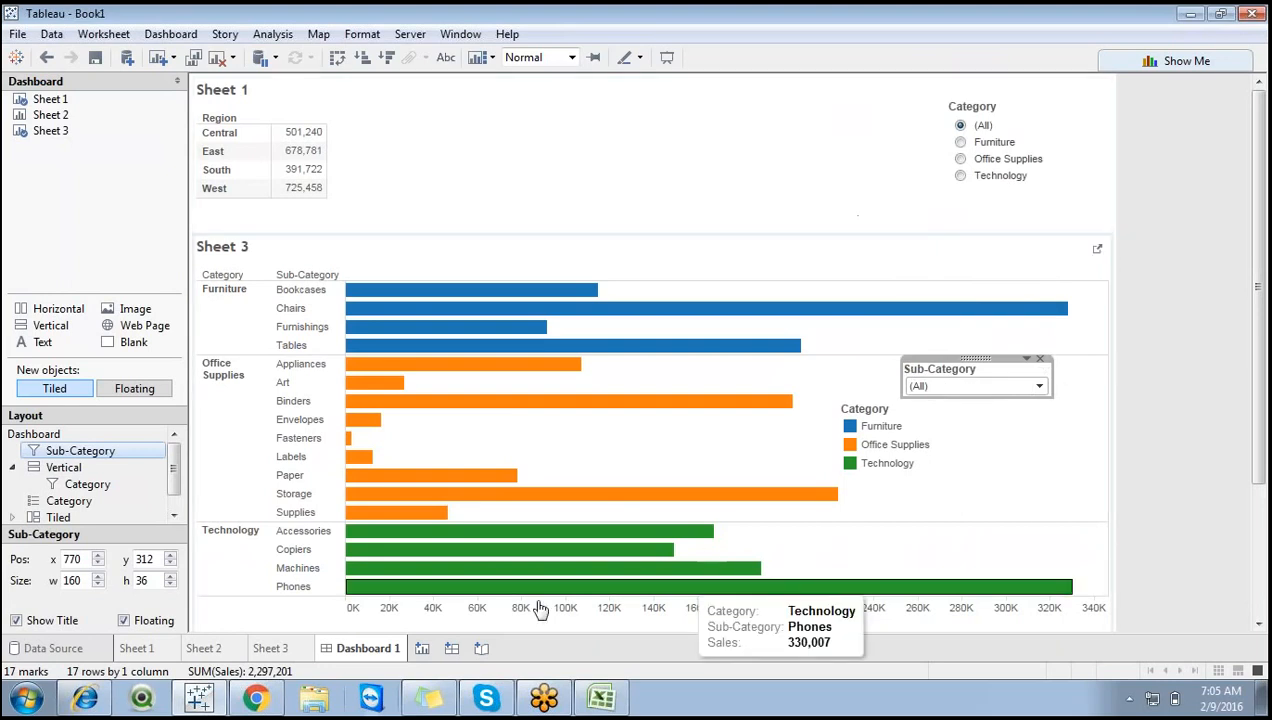
Examine the Customize options of the Sub-Category quick filter on Sheet 3.
click(270, 648)
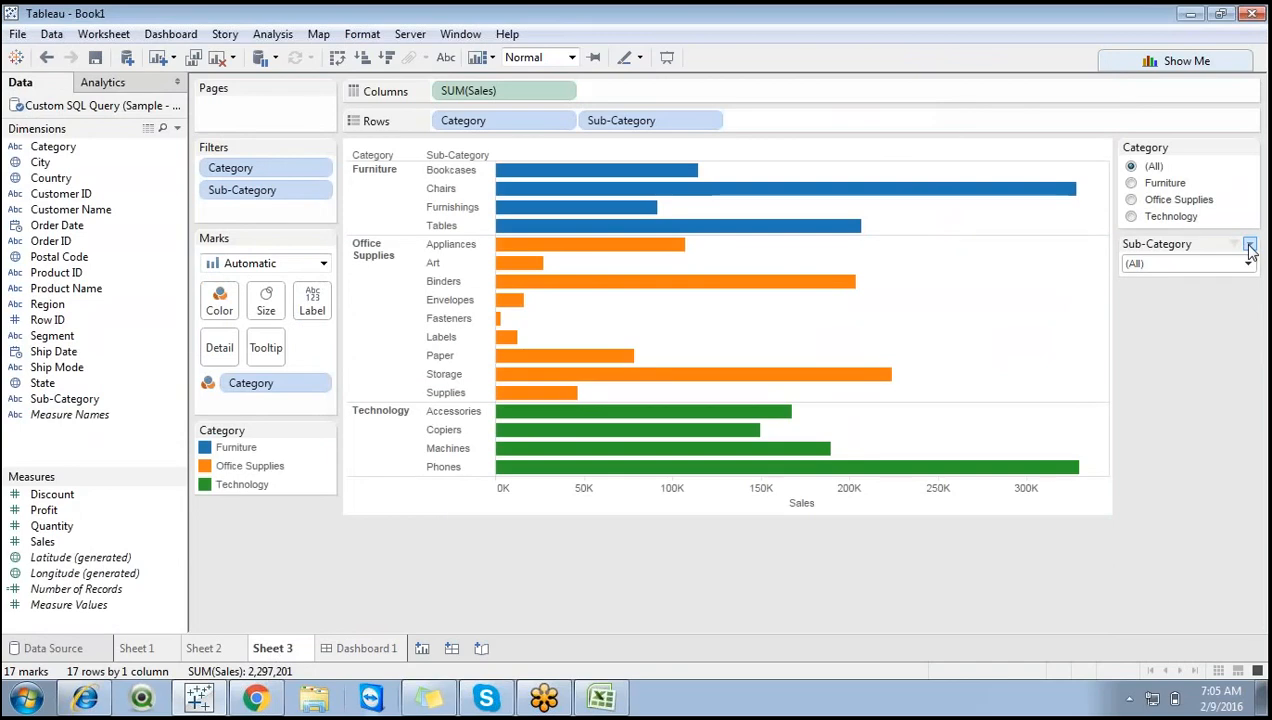
click(1249, 245)
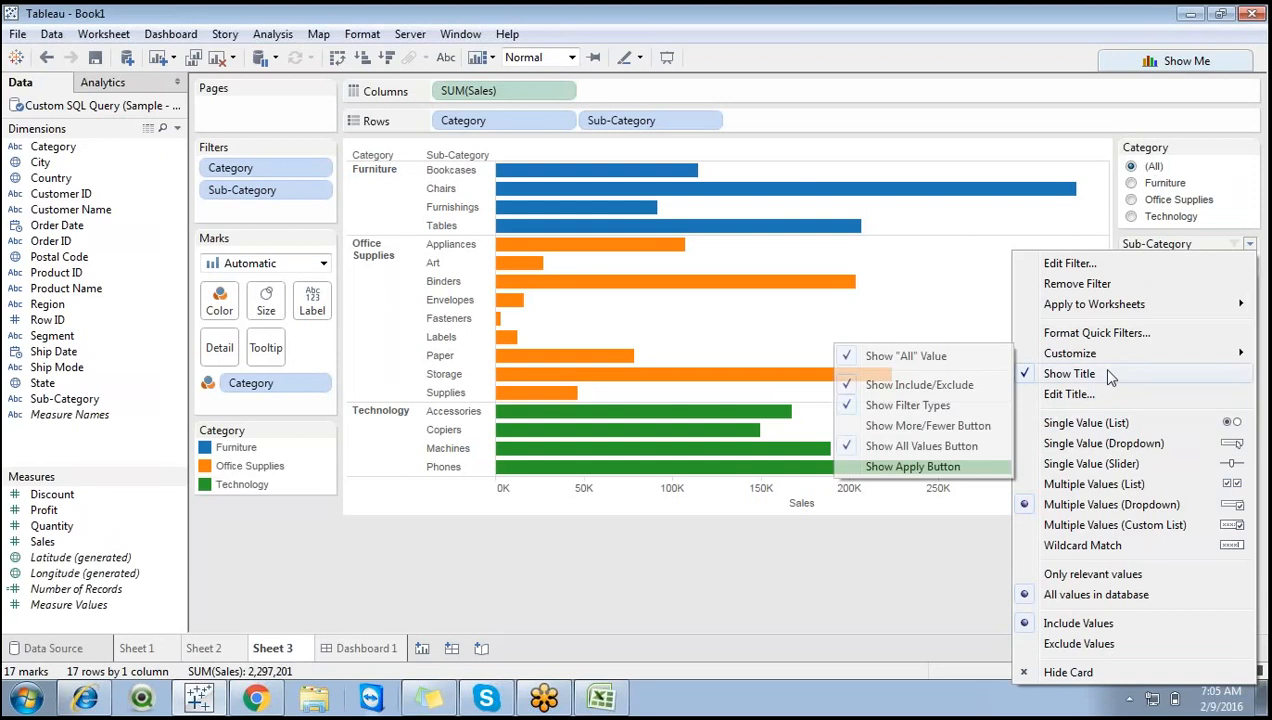
click(1055, 209)
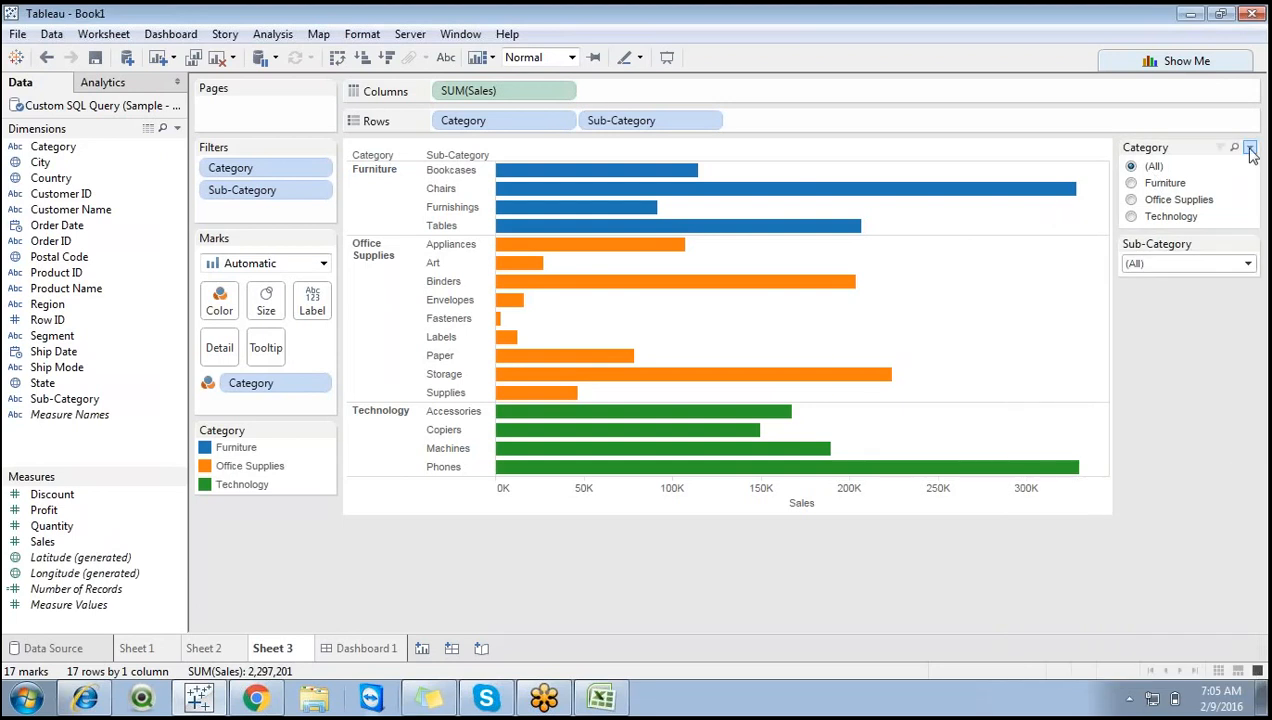
Change the Category quick filter on Sheet 3 to Single Value (Slider).
click(1249, 149)
click(1140, 328)
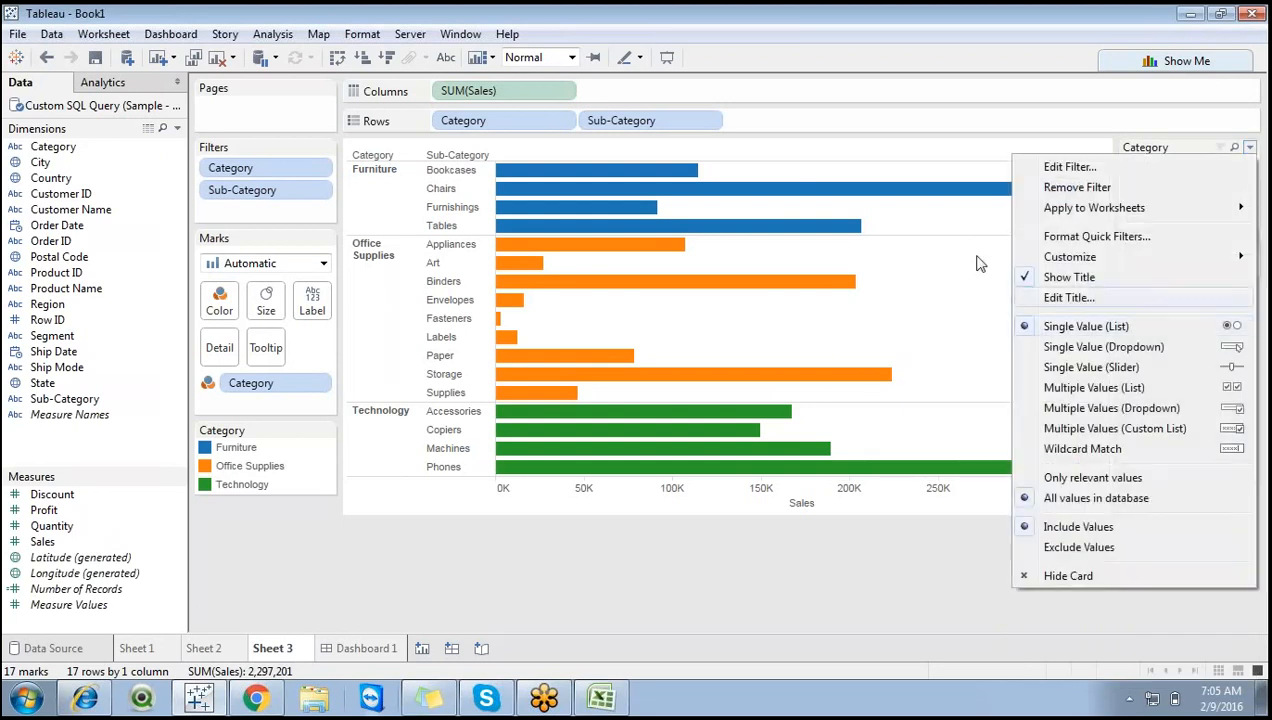
click(1249, 149)
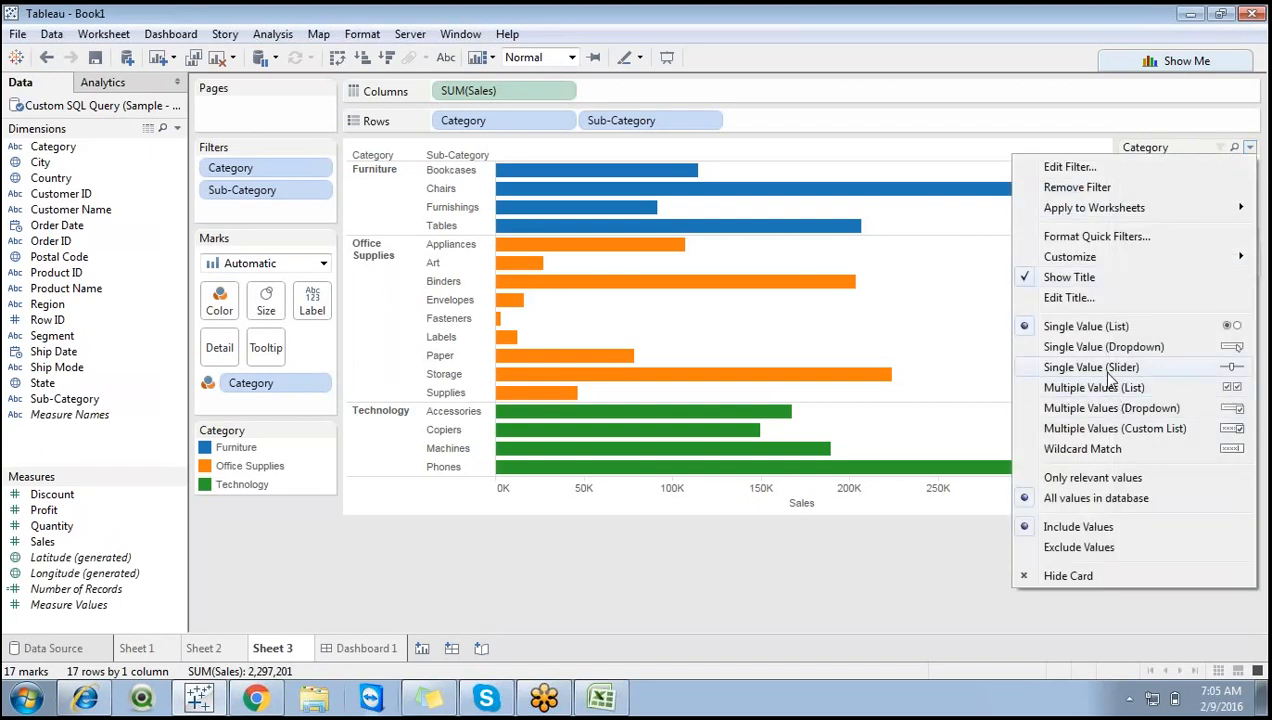
click(1108, 371)
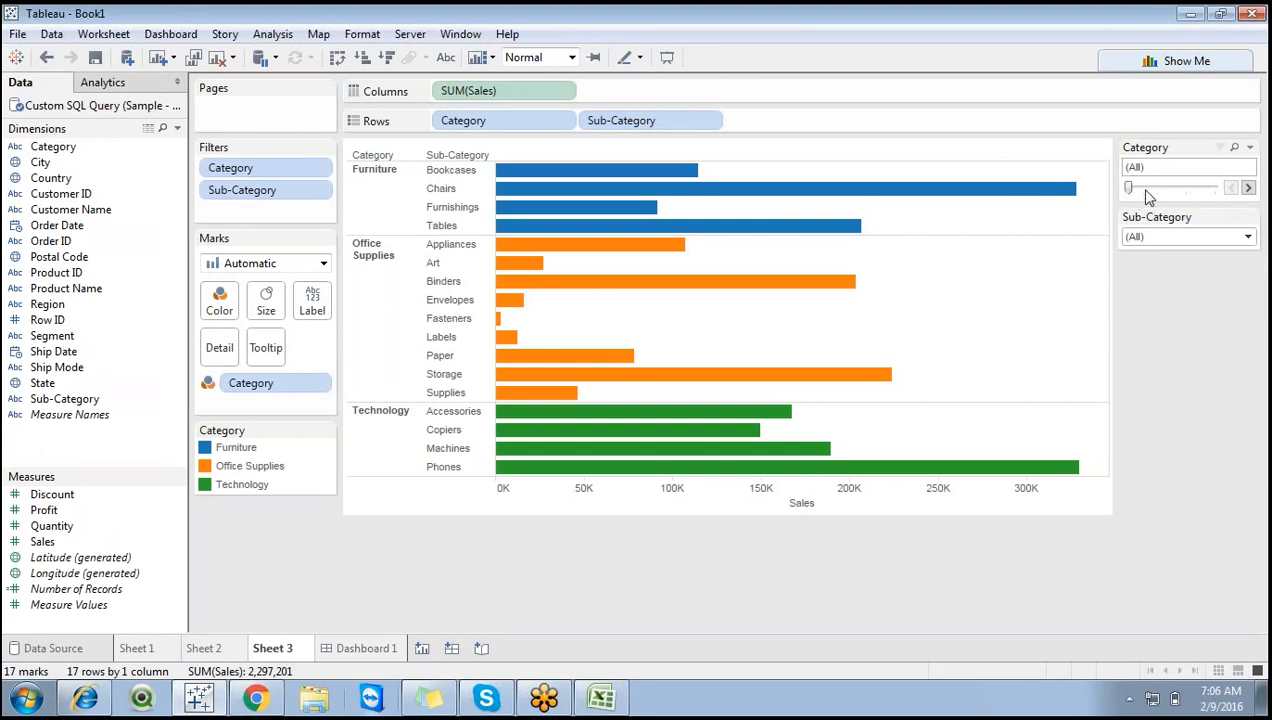
Step the Category slider forward and back through Furniture, Office Supplies and Technology, and return it to (All).
click(1248, 189)
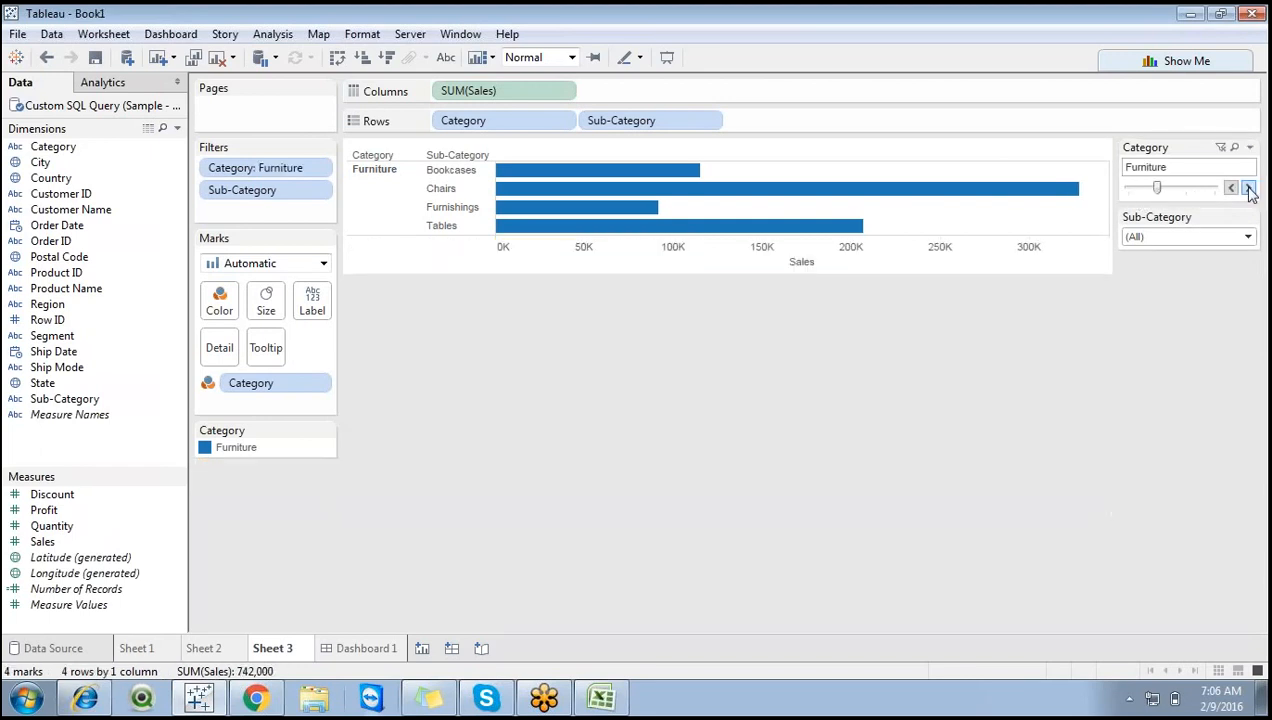
click(1248, 189)
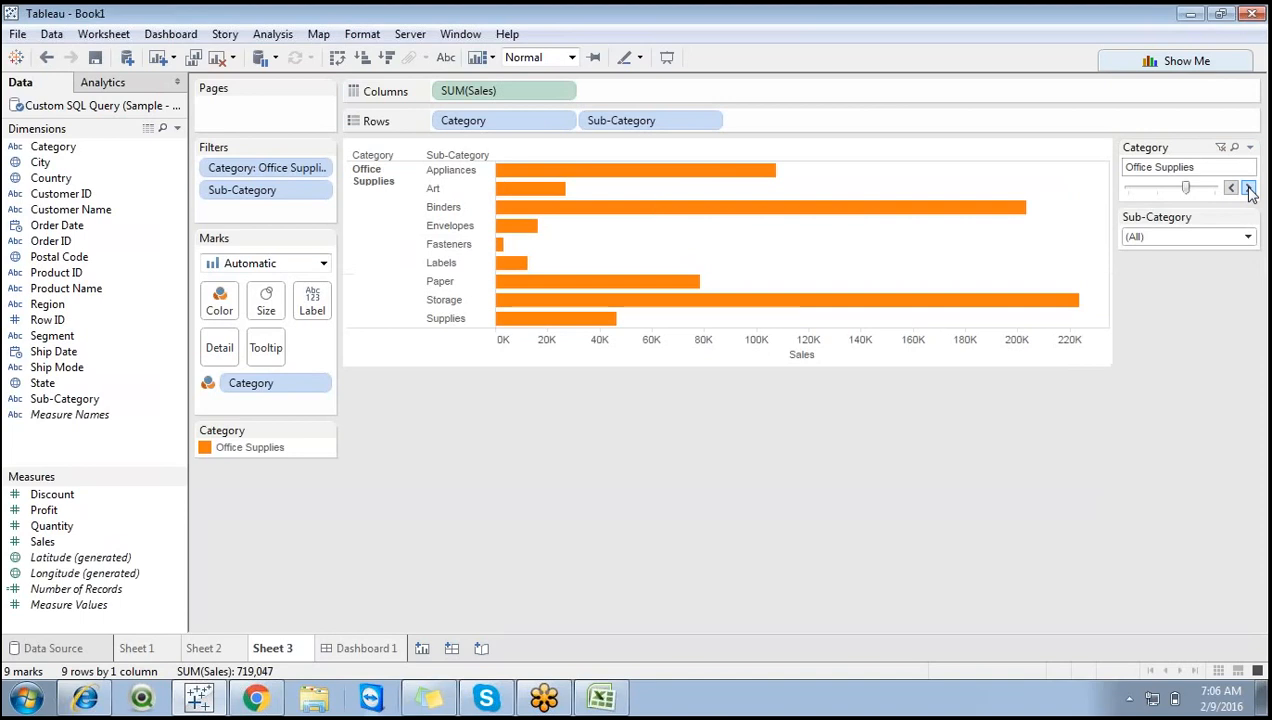
click(1248, 189)
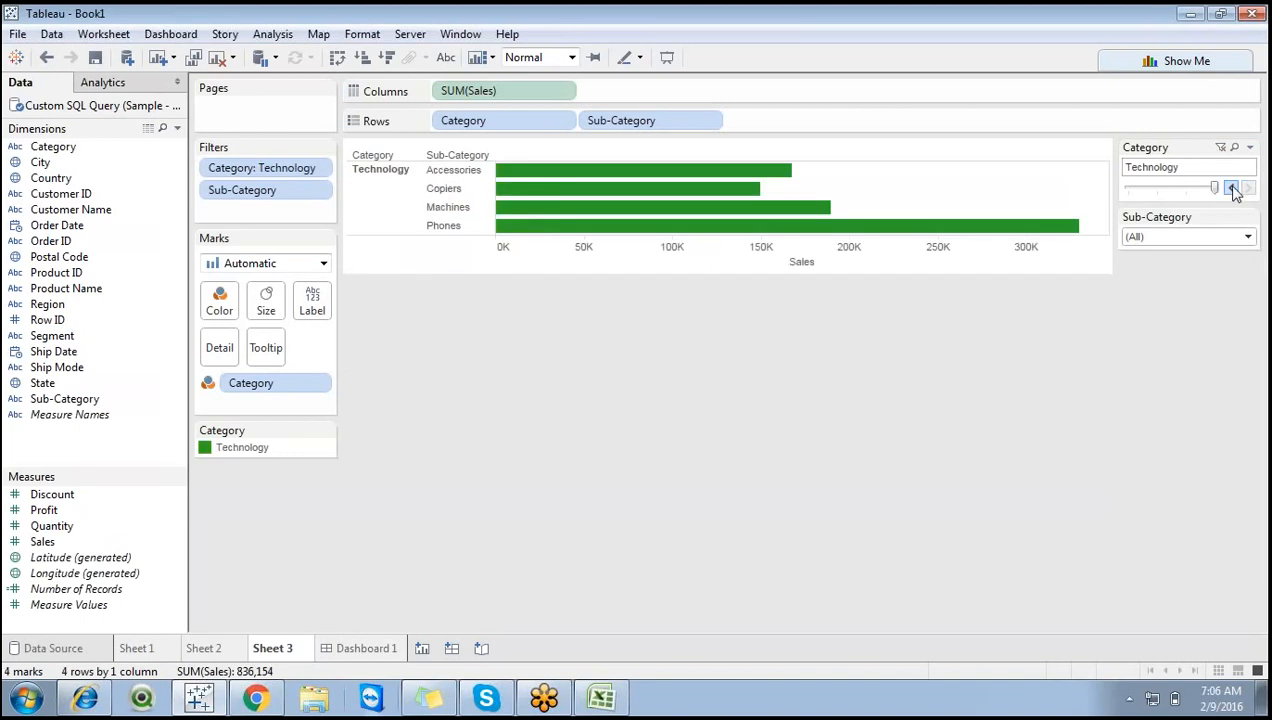
click(1232, 189)
click(1232, 189)
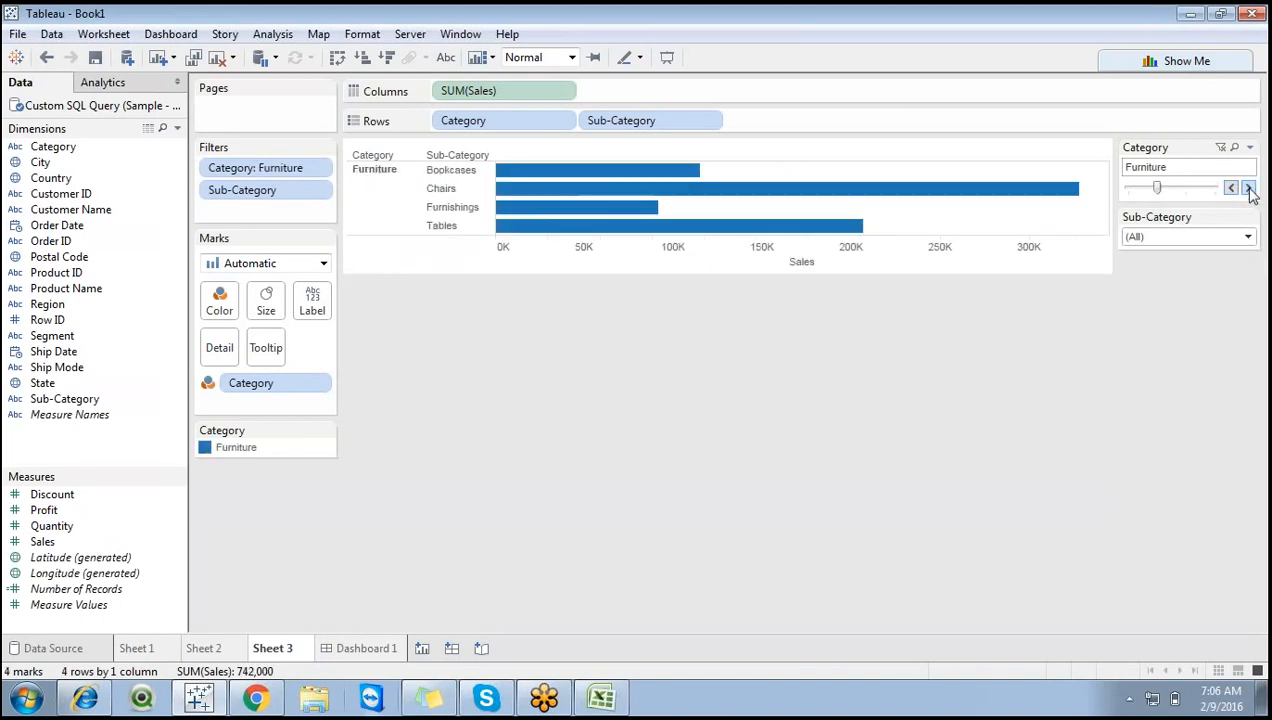
click(1248, 189)
click(1248, 189)
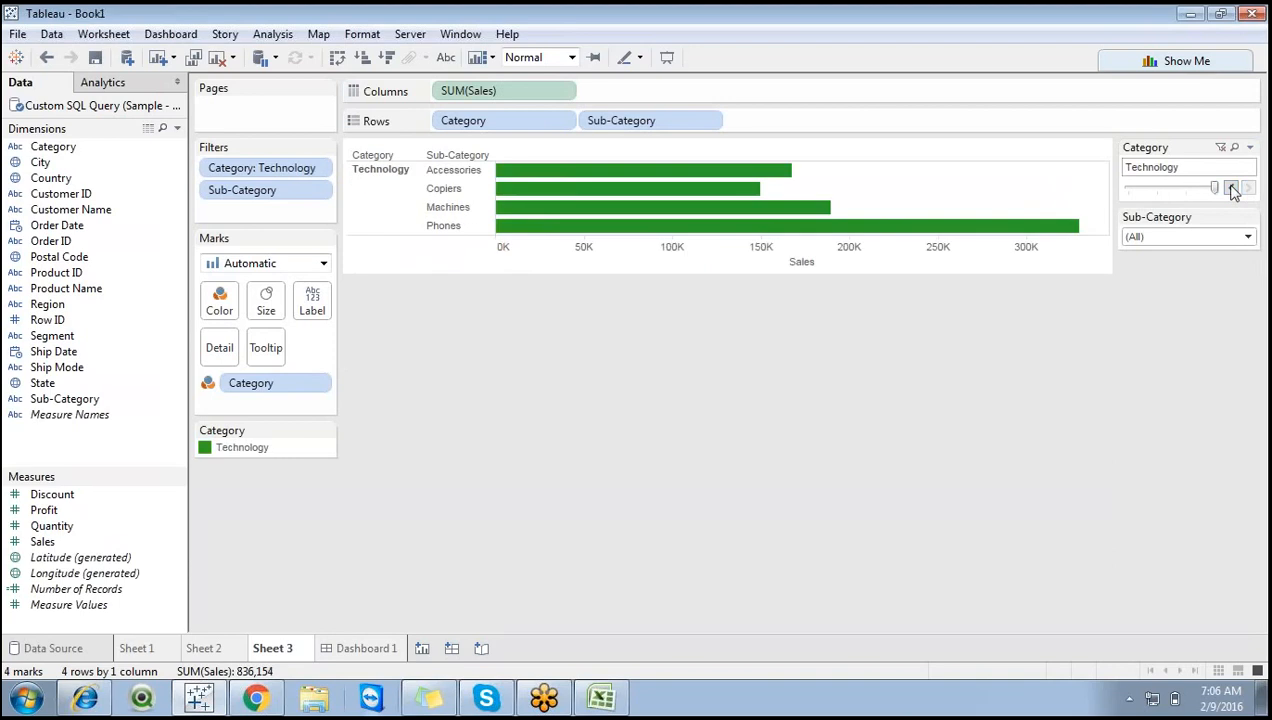
click(1232, 189)
click(1232, 189)
click(1232, 189)
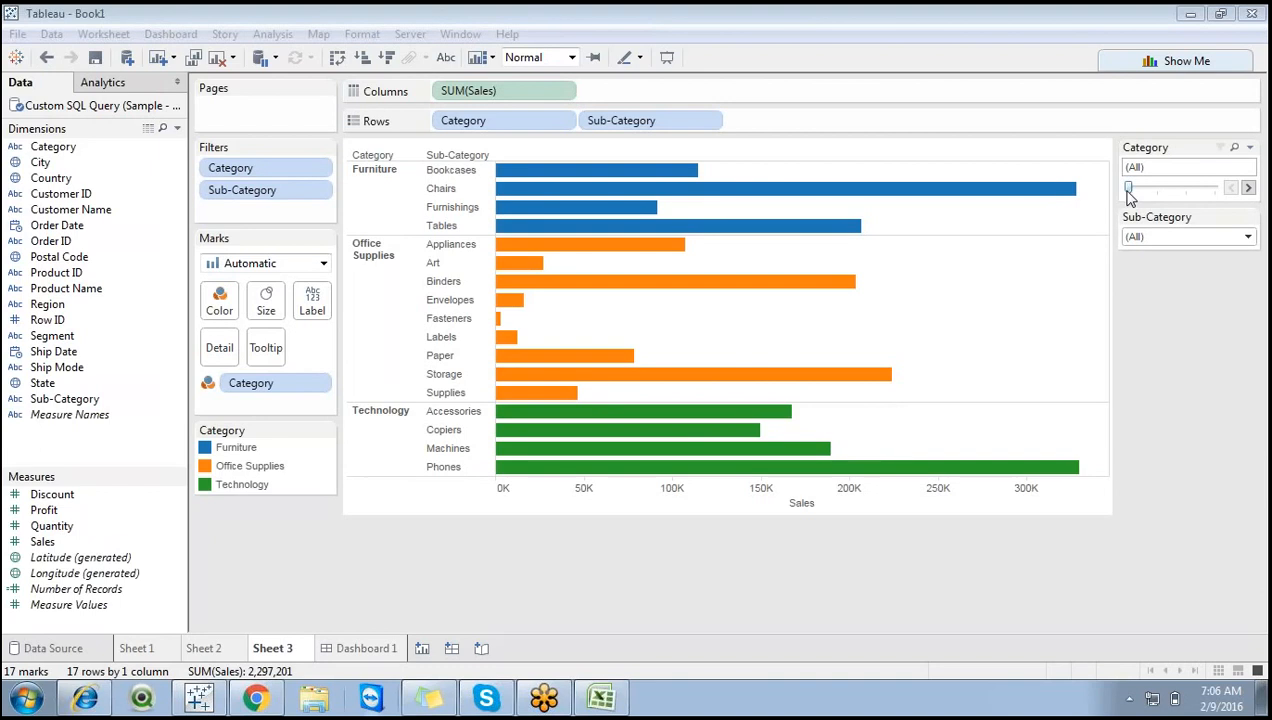
Set the Category quick filter on Sheet 3 back to Single Value (List).
click(1249, 147)
mouse_move(1155, 213)
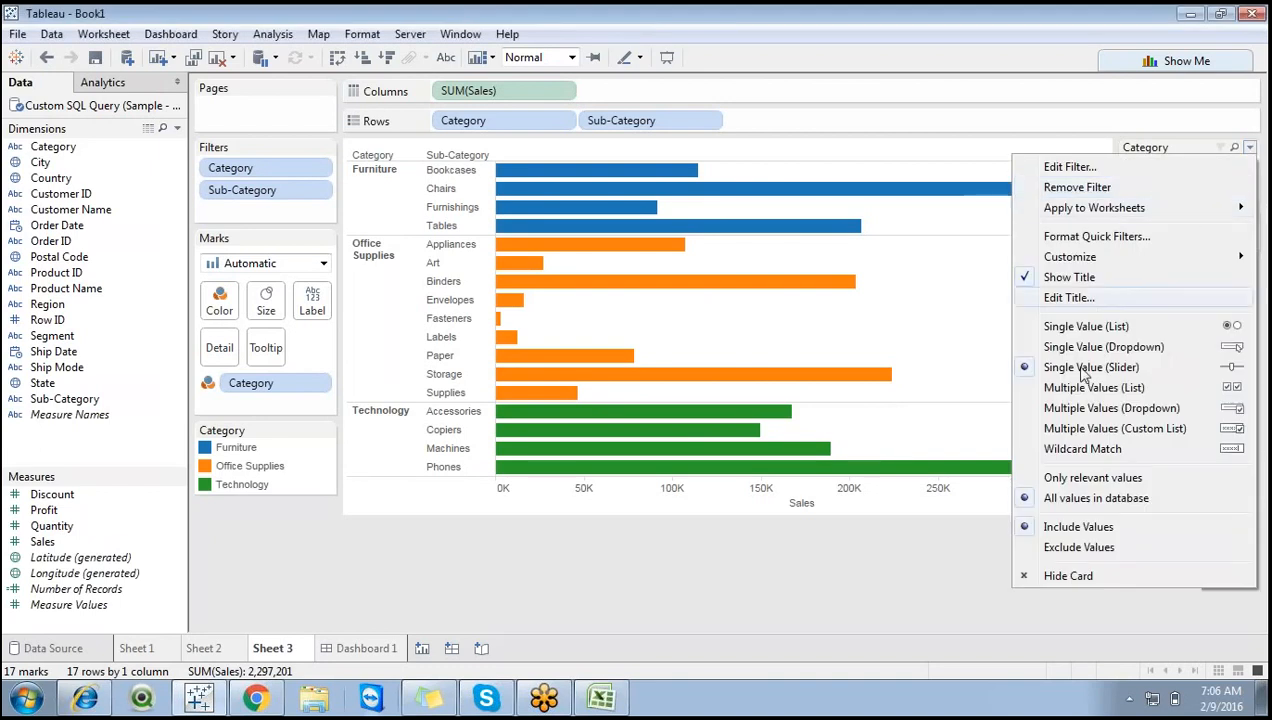
click(1085, 330)
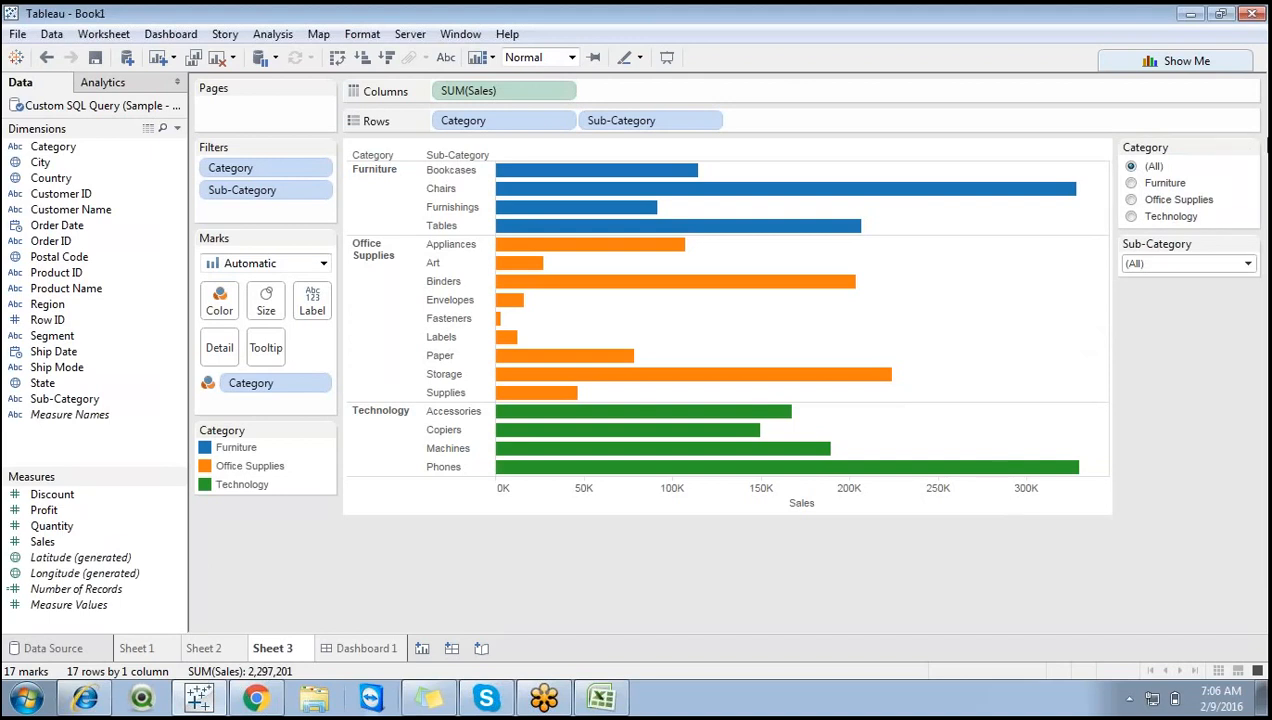
click(1250, 148)
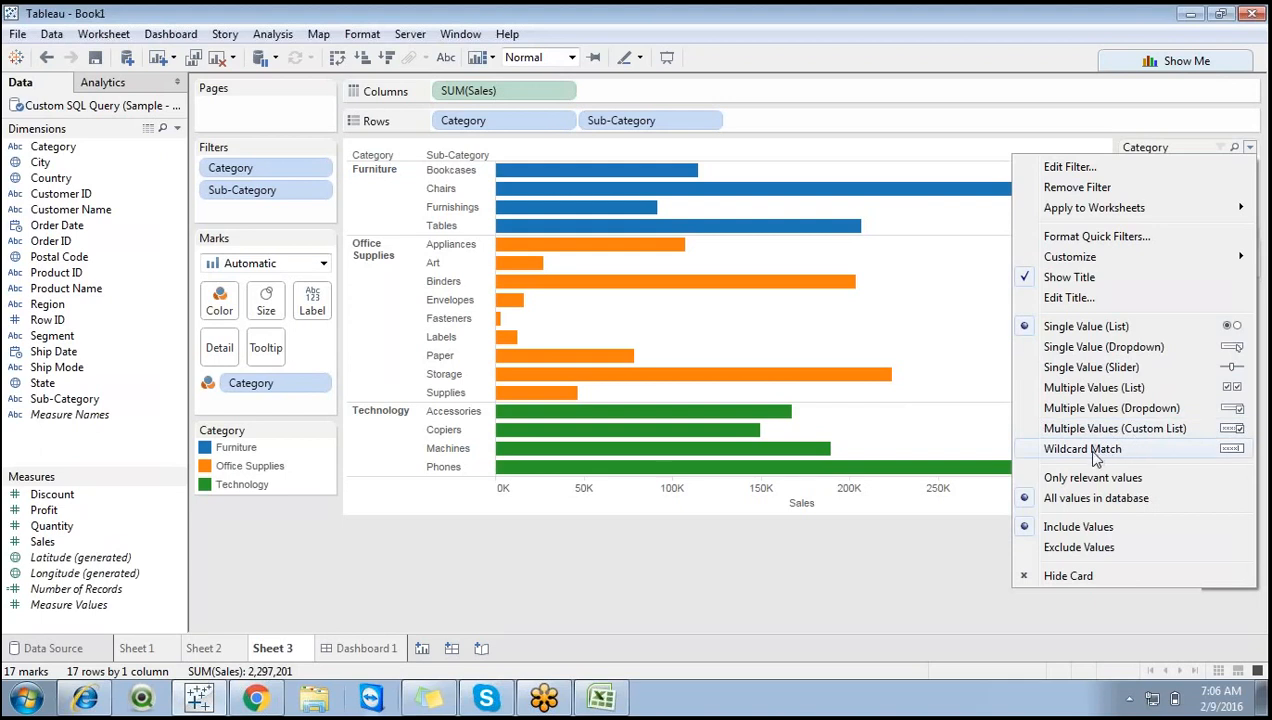
click(900, 566)
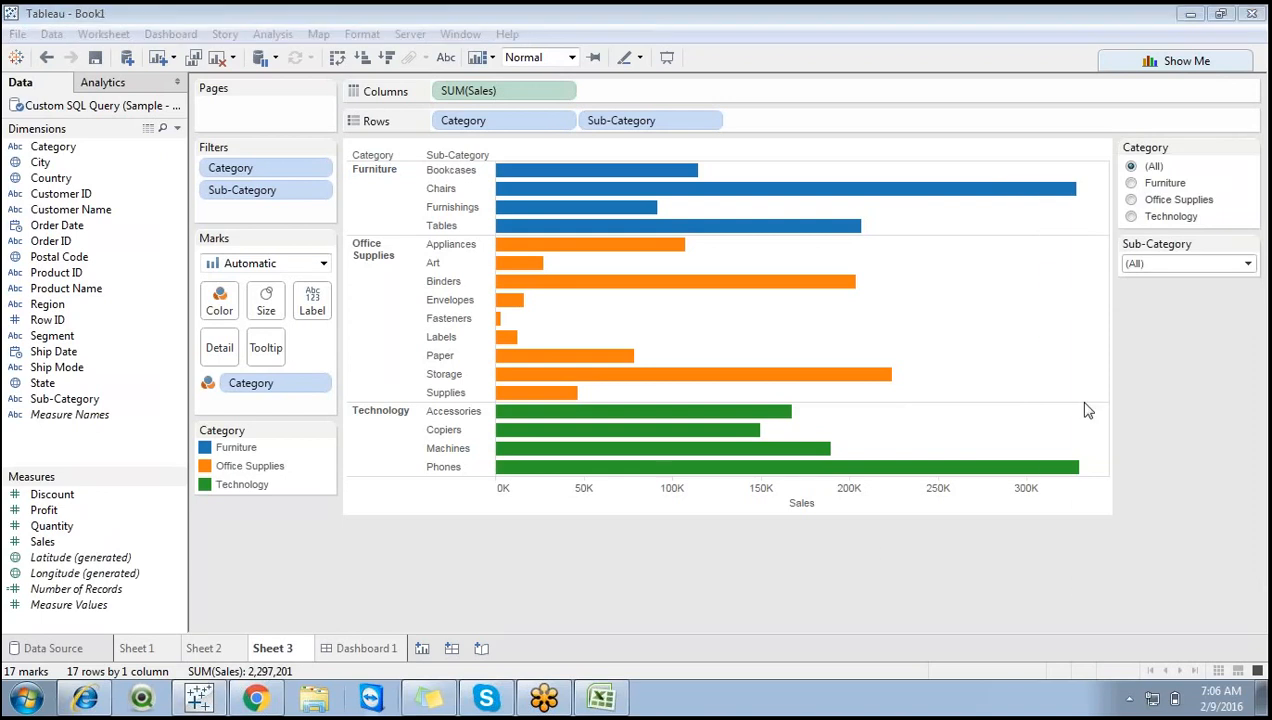
click(1152, 264)
click(1152, 264)
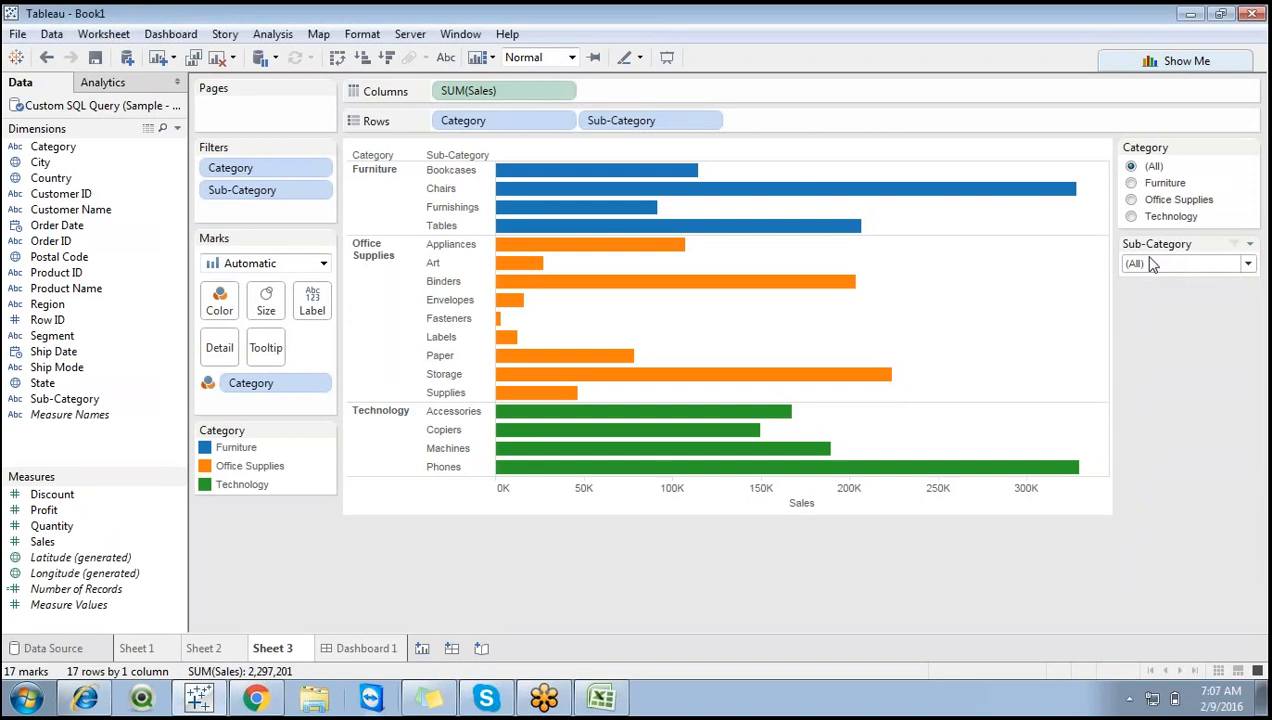
click(1152, 264)
click(1152, 264)
click(1152, 264)
click(1152, 264)
click(1152, 264)
click(1152, 264)
click(1152, 264)
click(1152, 264)
Switch to the Excel workbook, apply the red font color to the Quick Filter entry in cell F7, and return to Tableau.
click(601, 697)
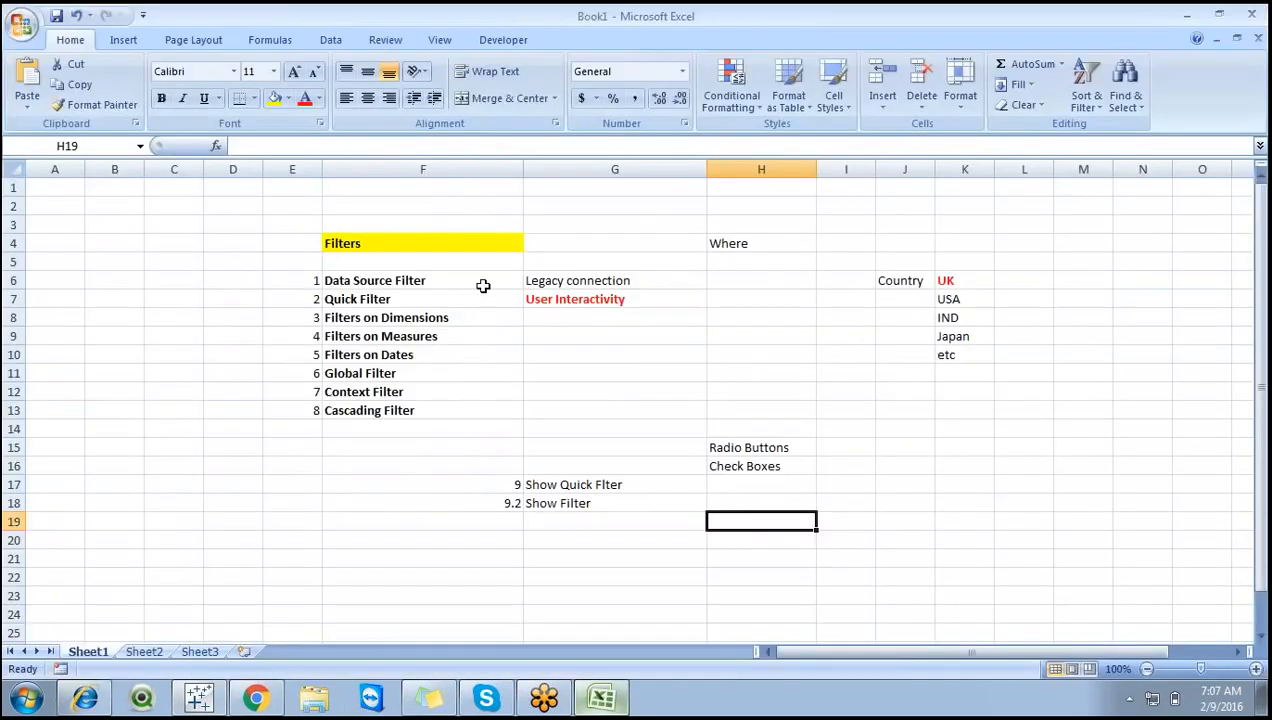
click(560, 299)
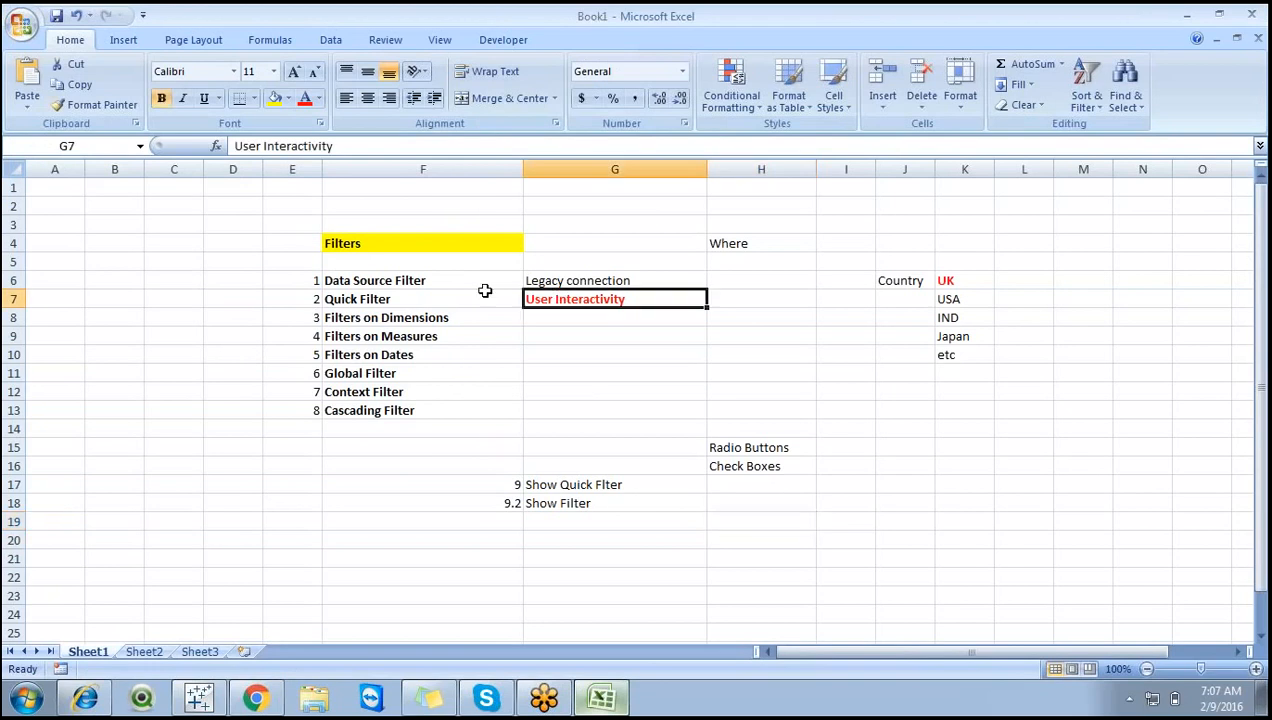
click(441, 298)
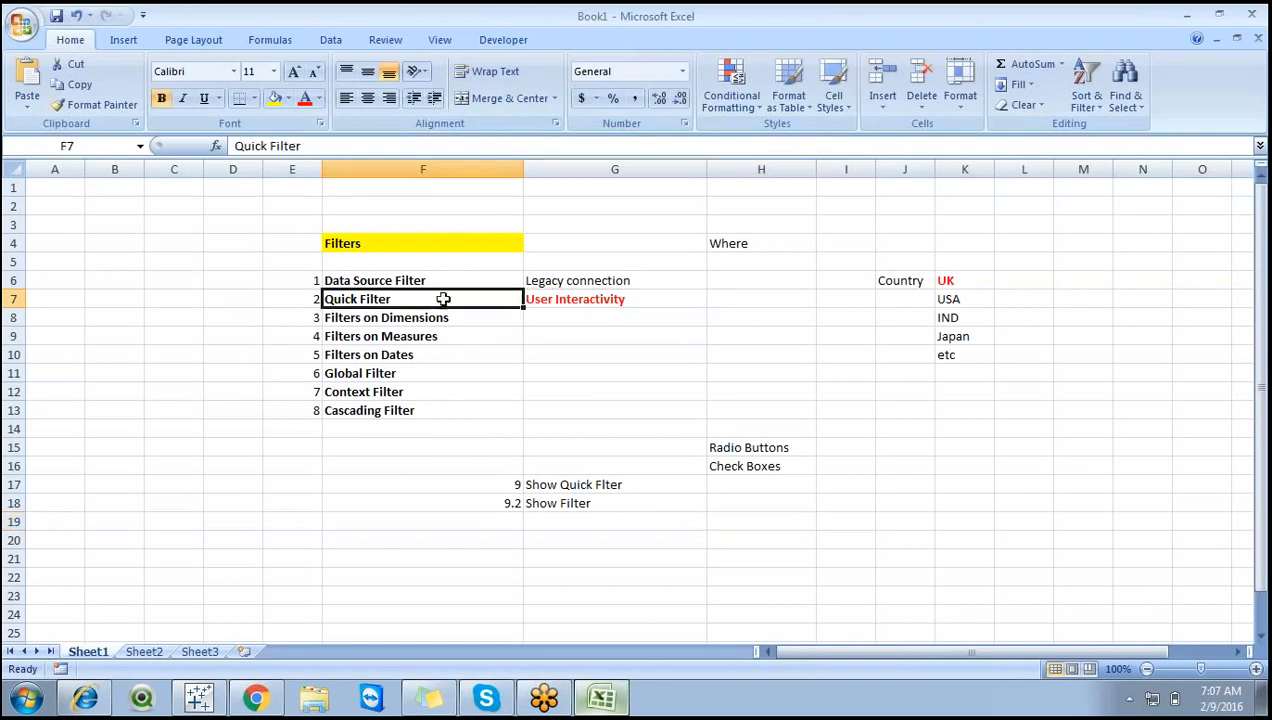
click(305, 100)
key(alt+Tab)
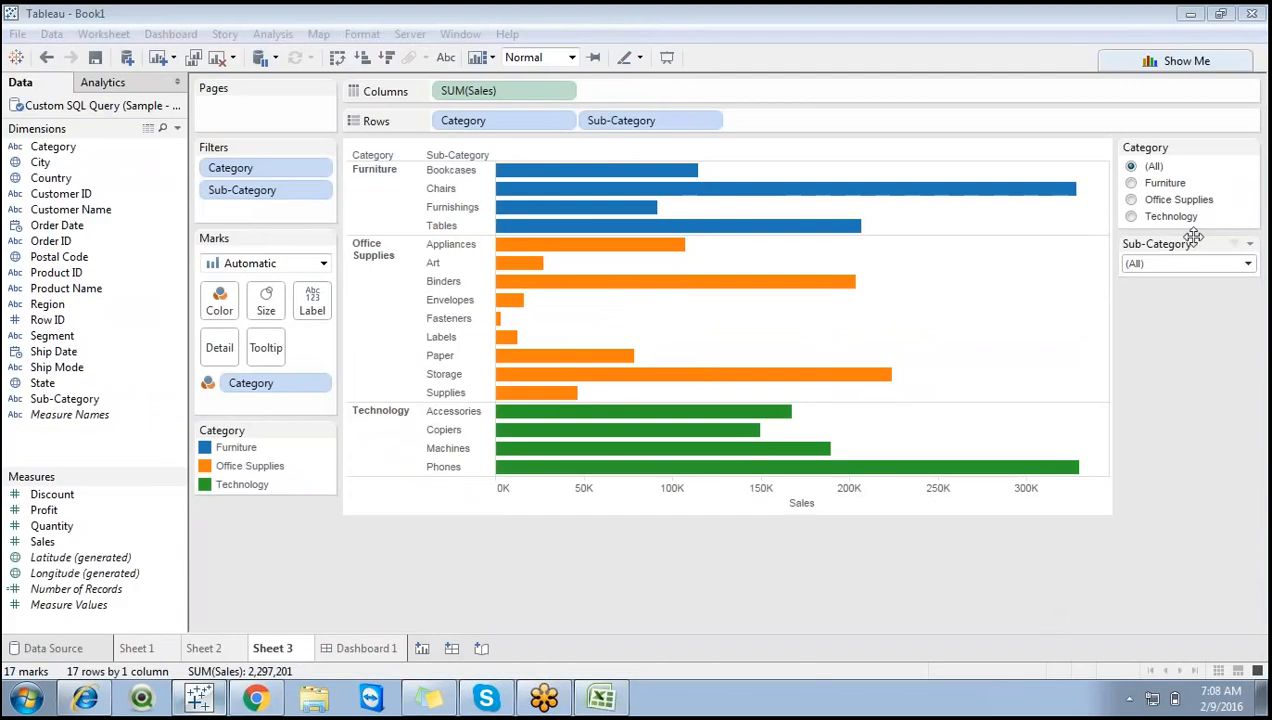
Examine the Category quick filter's Customize options and the available display types of the Sub-Category quick filter.
click(1249, 148)
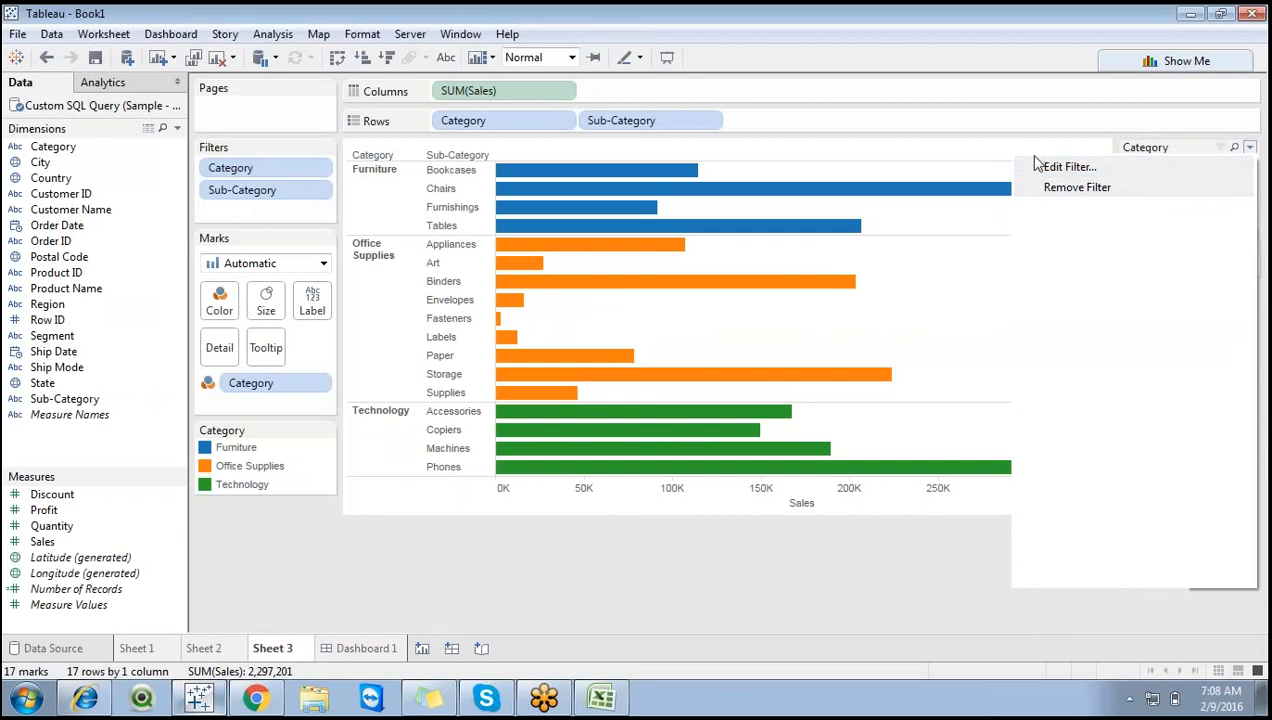
click(940, 307)
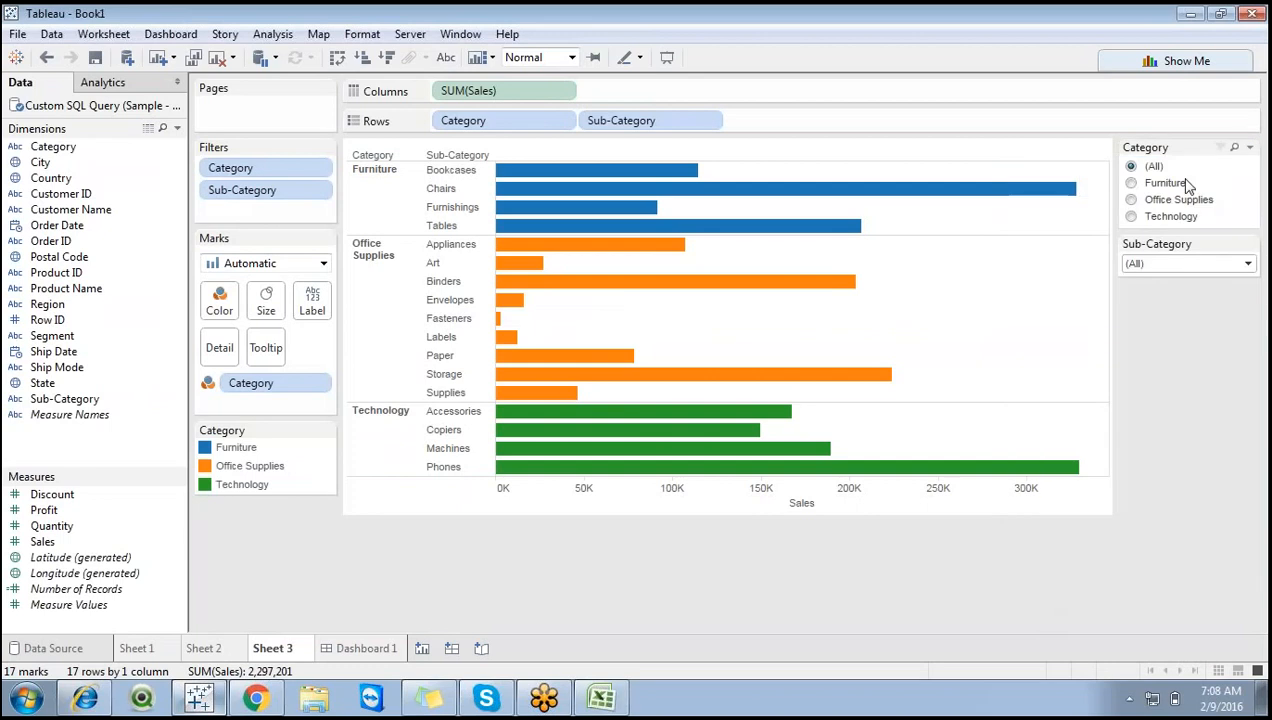
click(1249, 148)
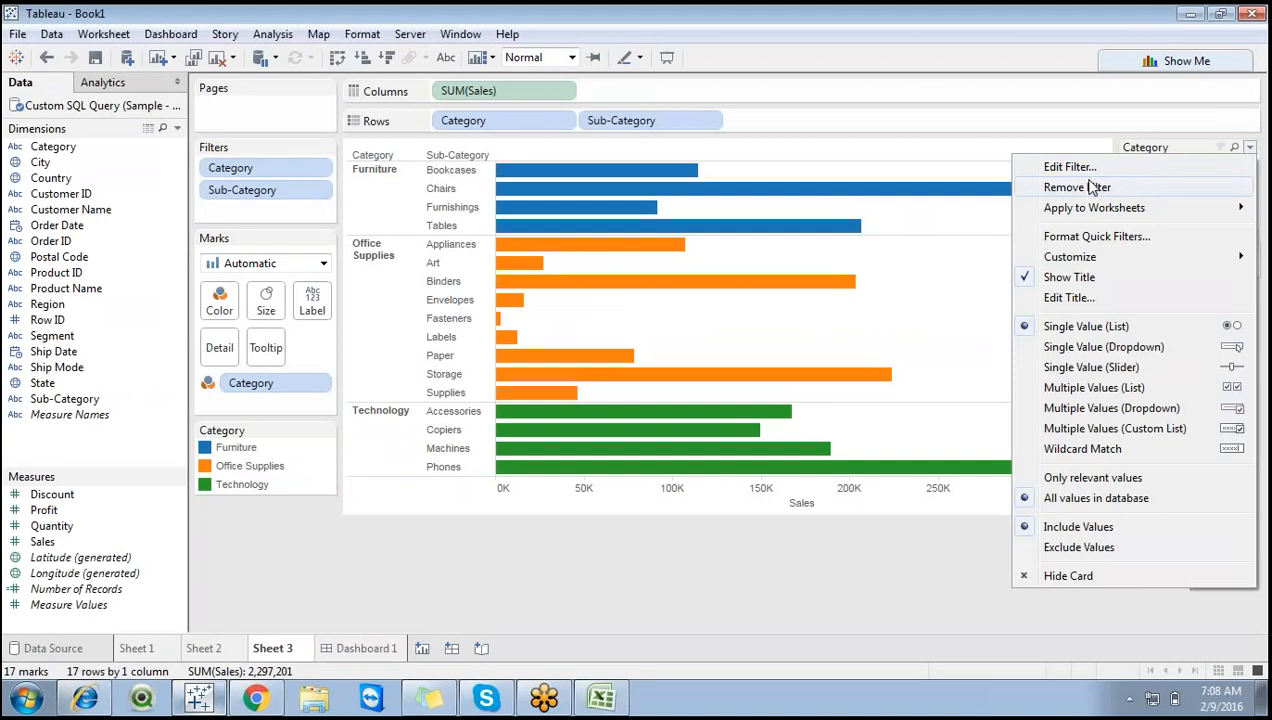
mouse_move(1068, 220)
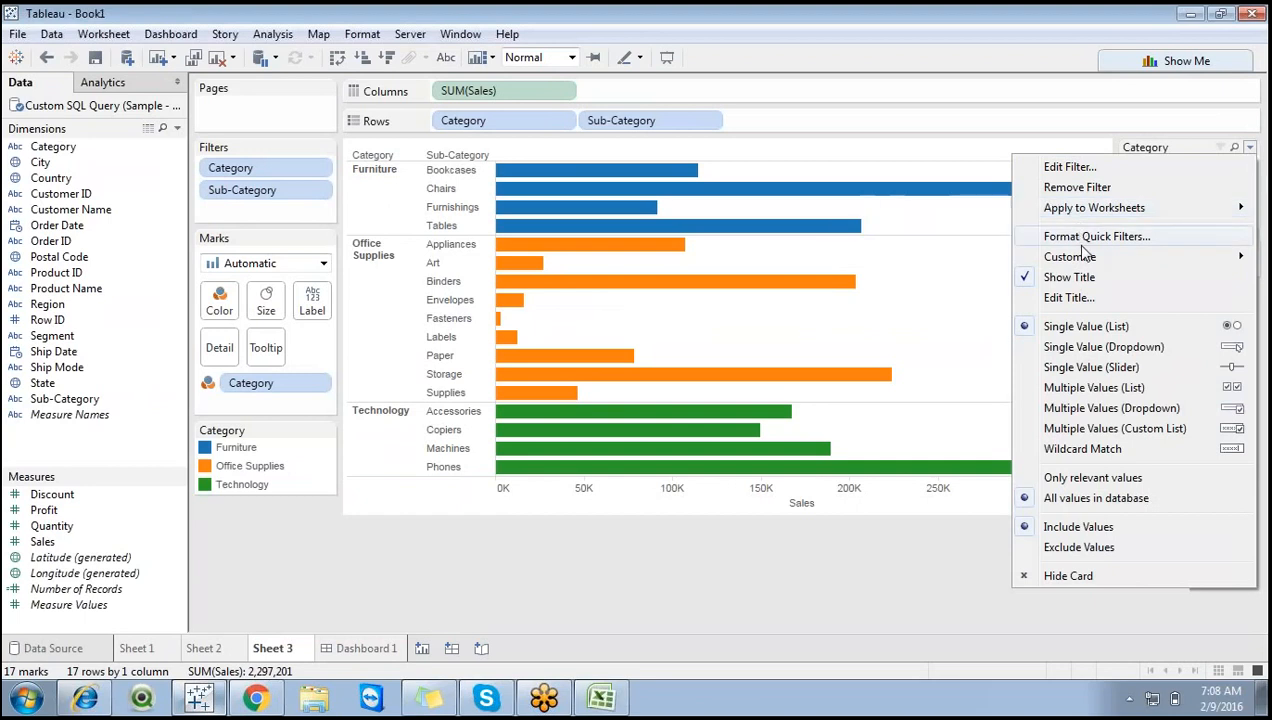
mouse_move(1087, 262)
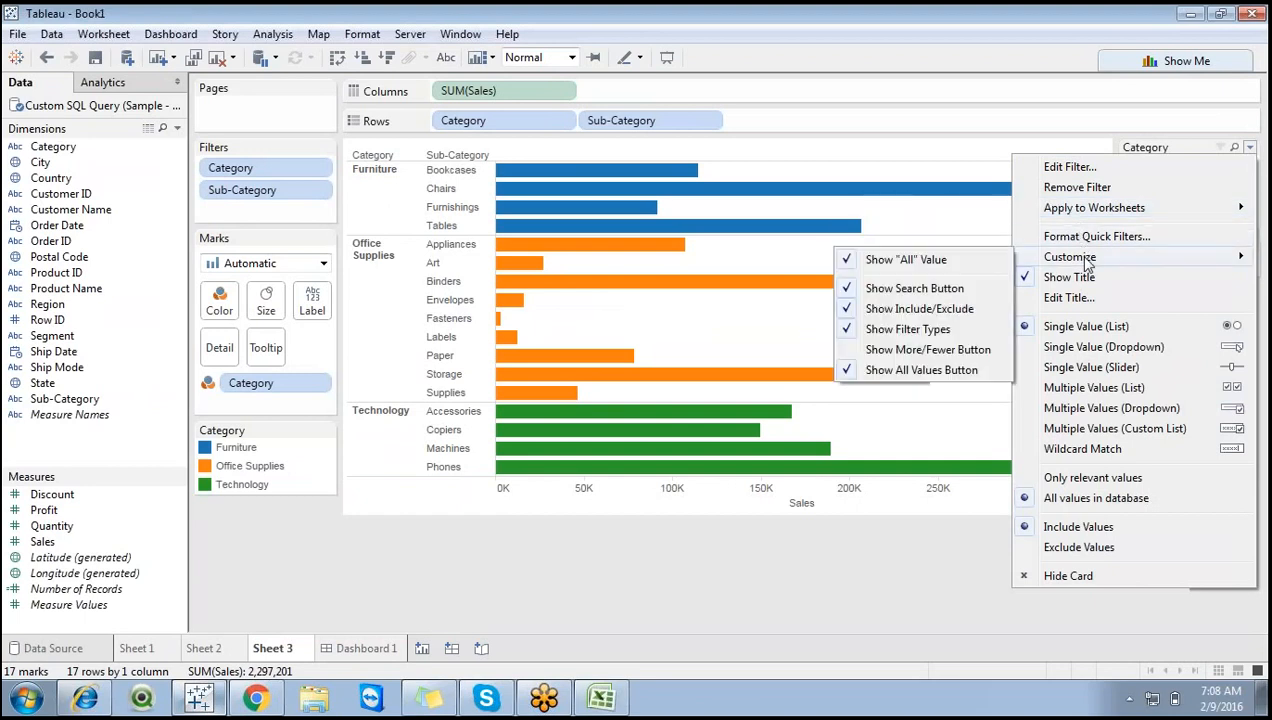
click(812, 551)
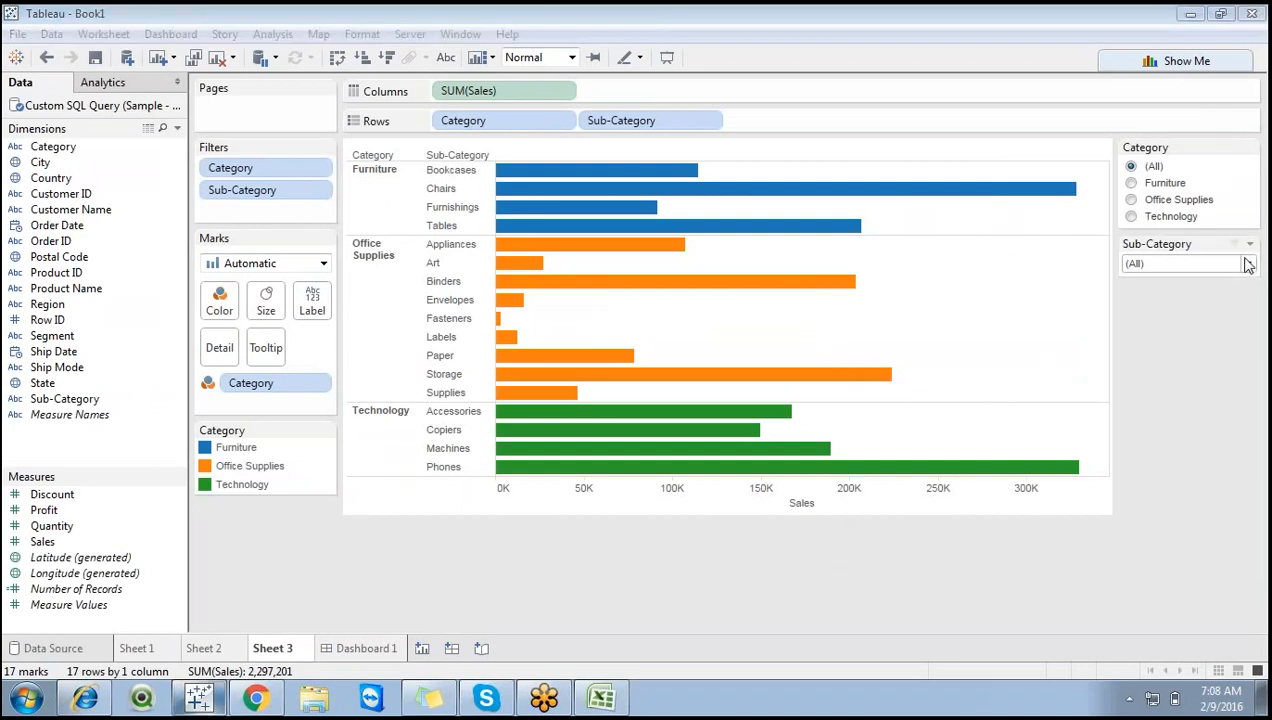
click(1249, 245)
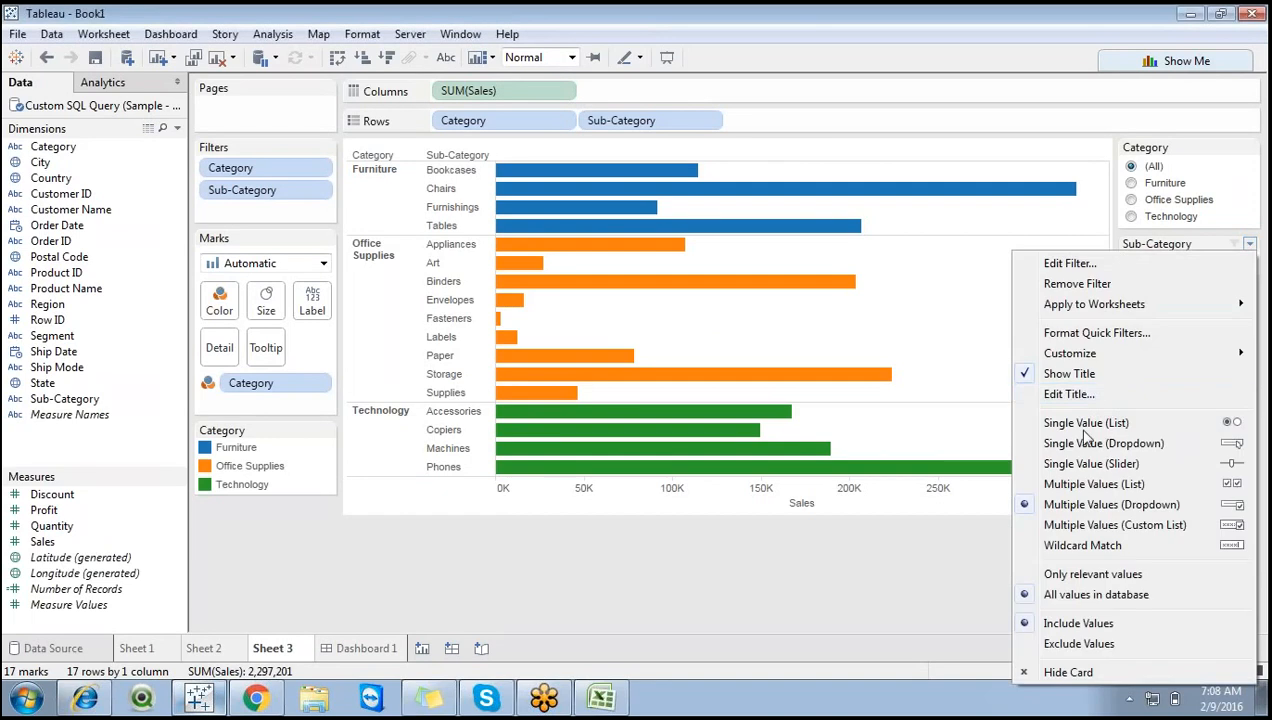
click(980, 322)
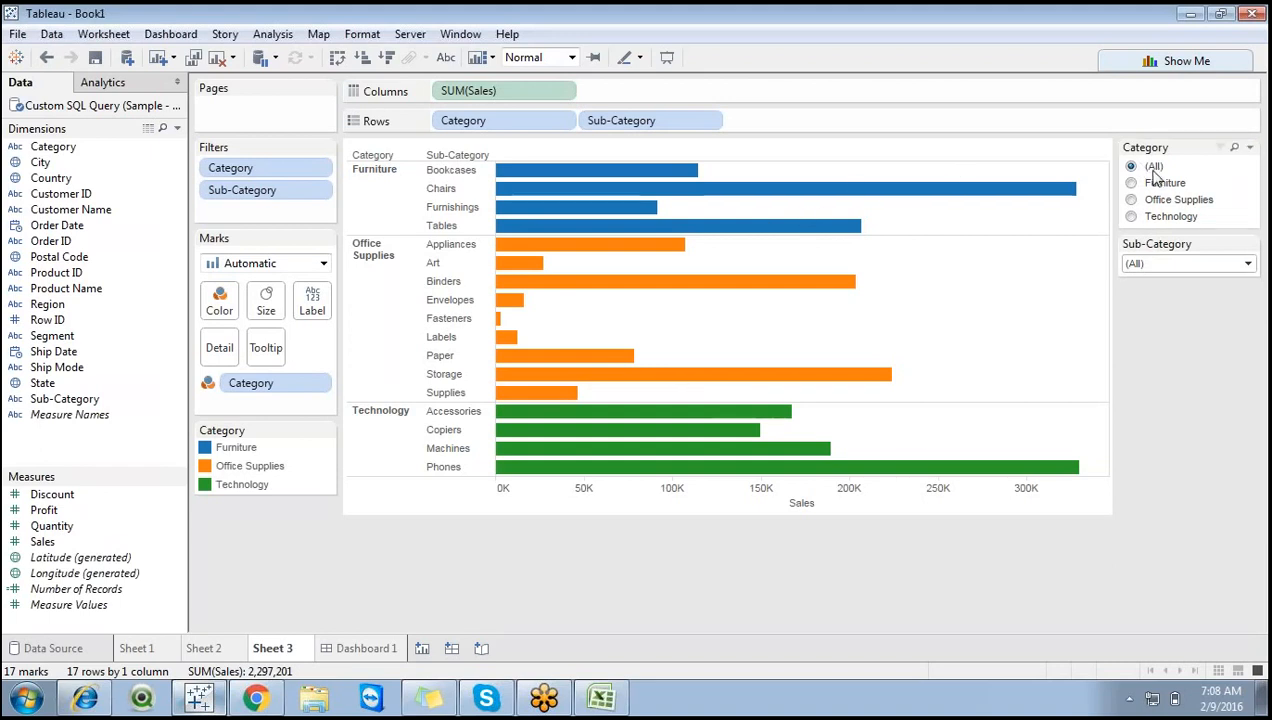
Customize the Category quick filter on Sheet 3 to hide its "All" value.
click(1250, 148)
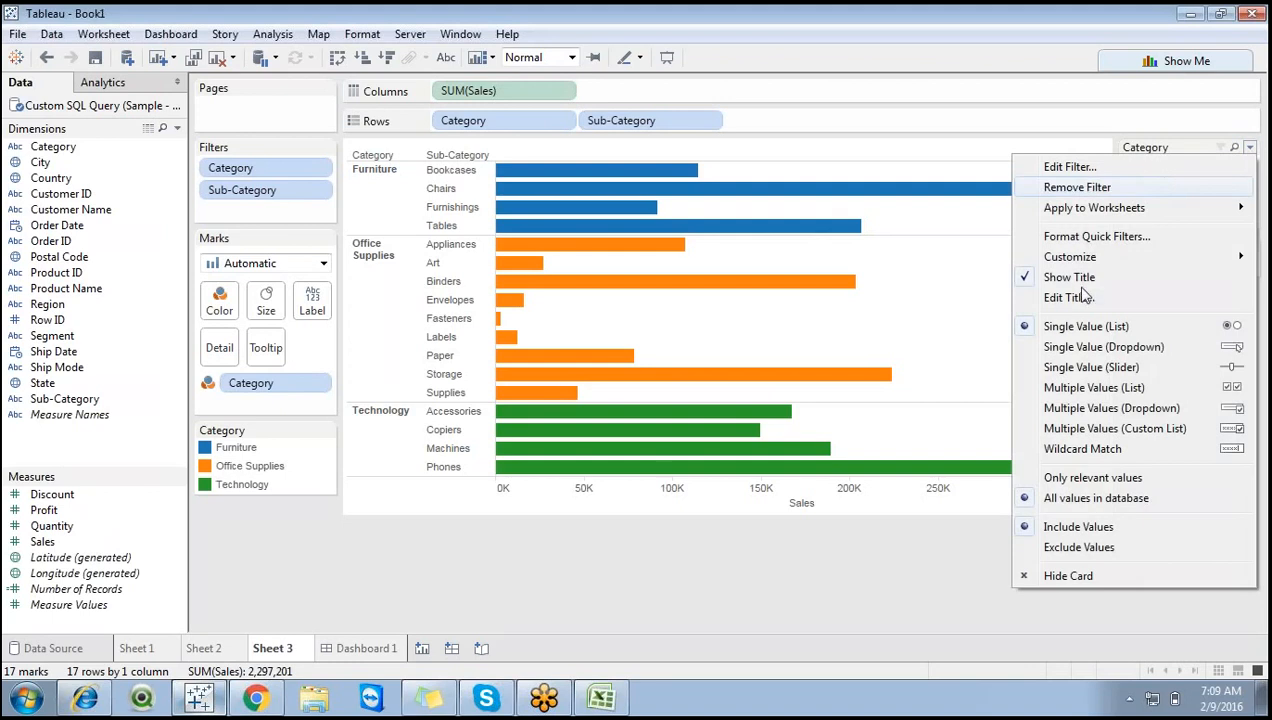
mouse_move(1077, 263)
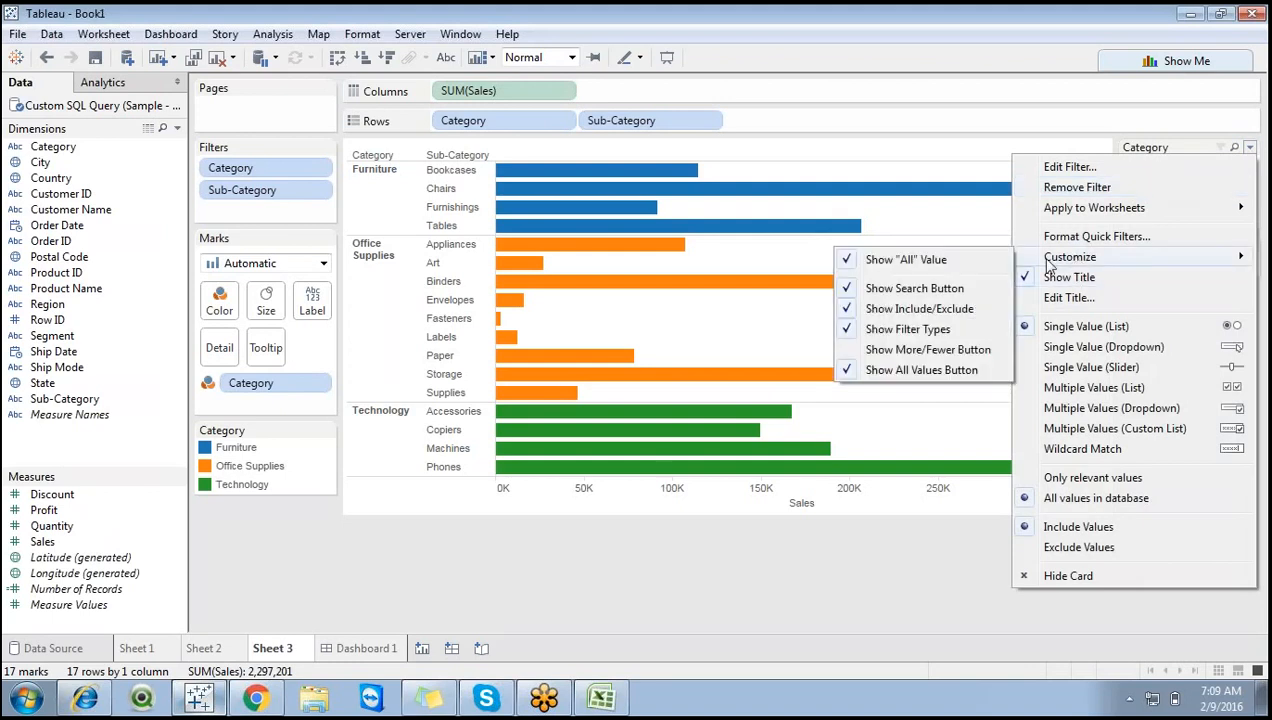
click(920, 262)
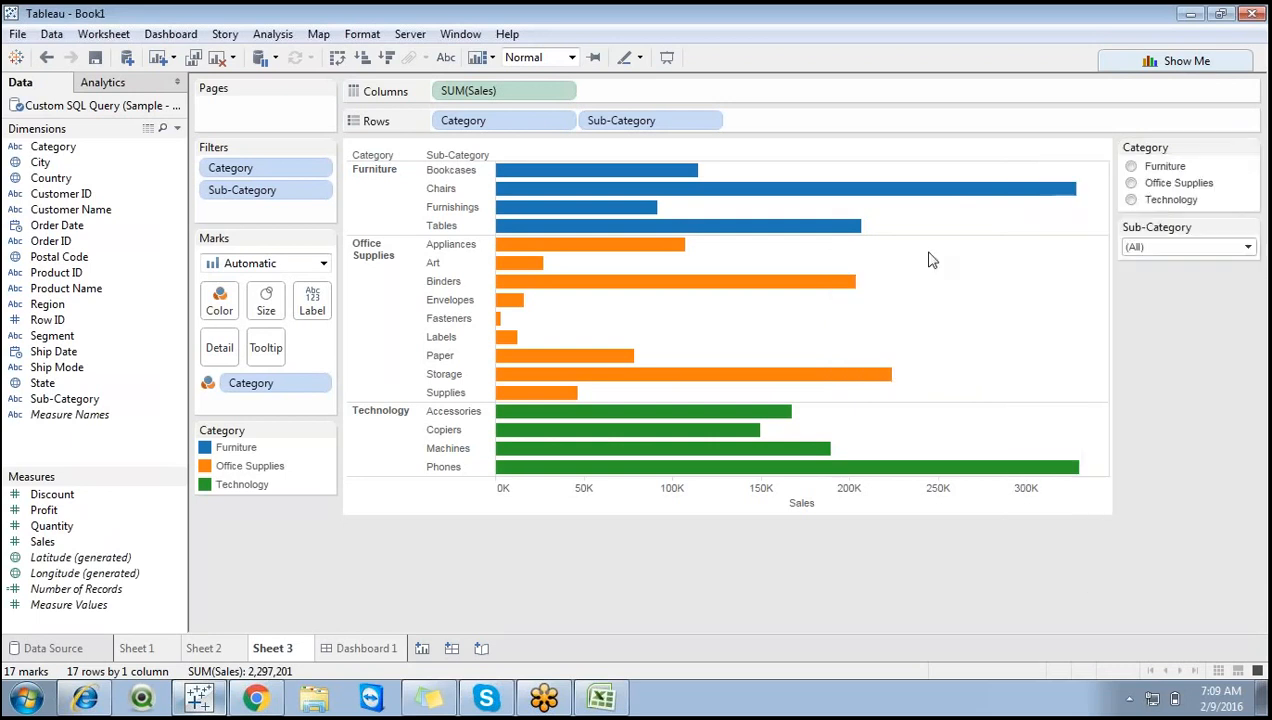
Filter the chart by Furniture, Office Supplies and Technology in turn with the Category quick filter.
click(1131, 167)
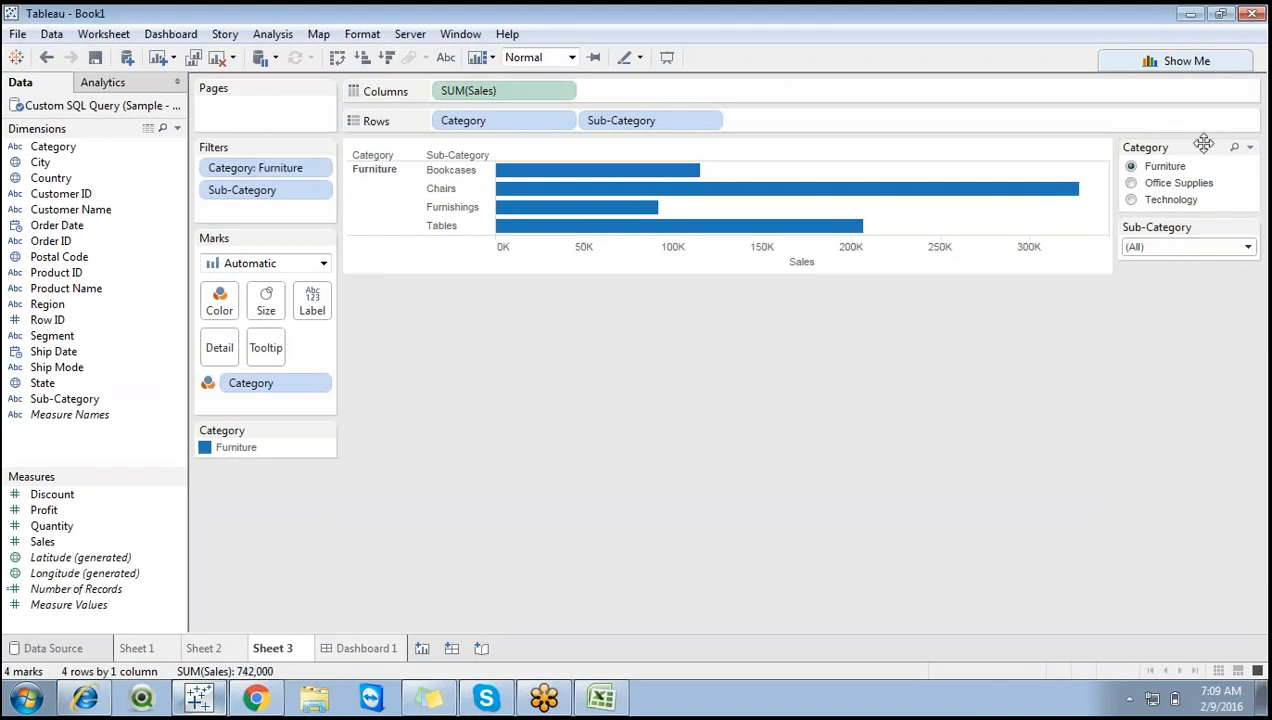
click(1132, 184)
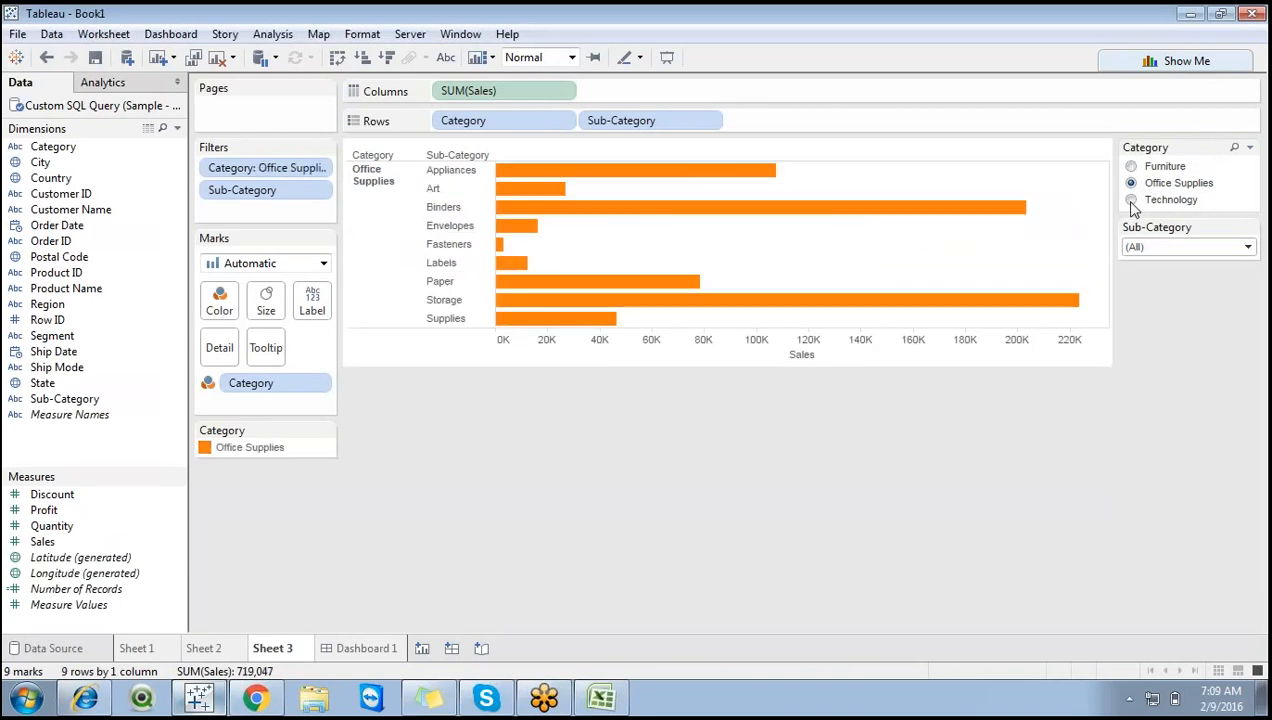
click(1131, 201)
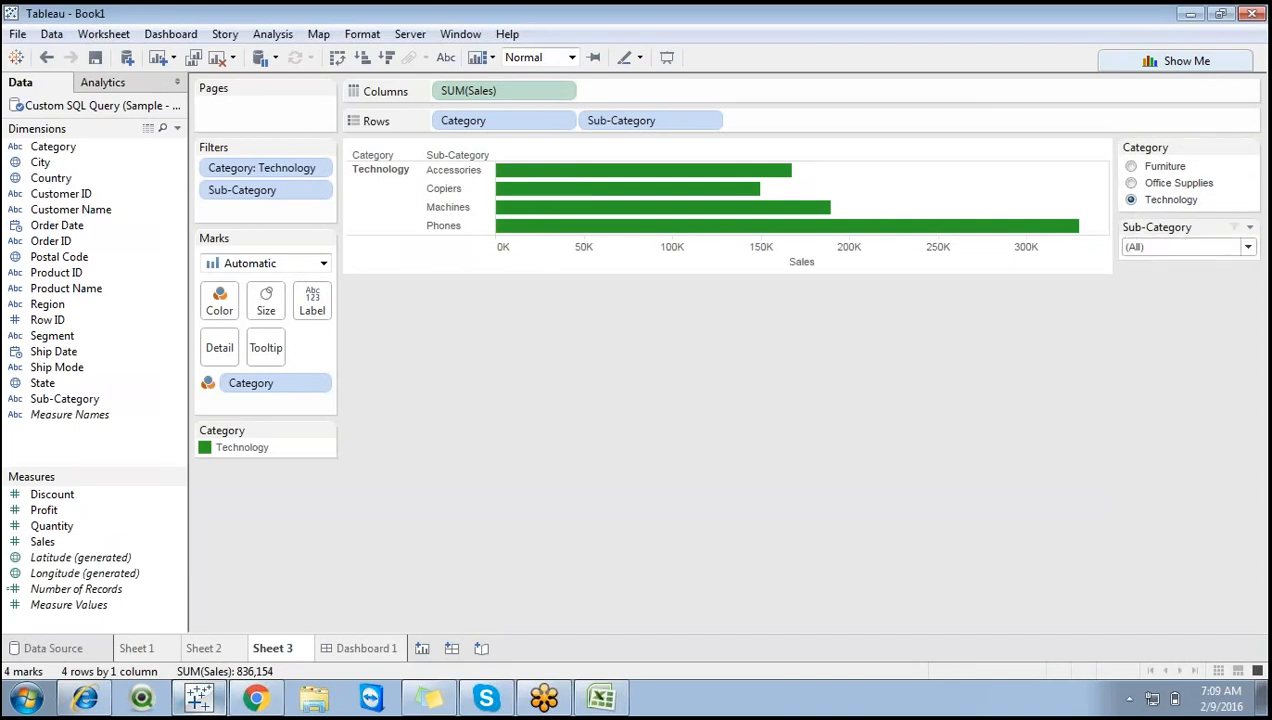
Clear and reselect all Sub-Category values, deselect Accessories and Art, and reset the Sub-Category quick filter to all values.
click(1145, 250)
click(1135, 287)
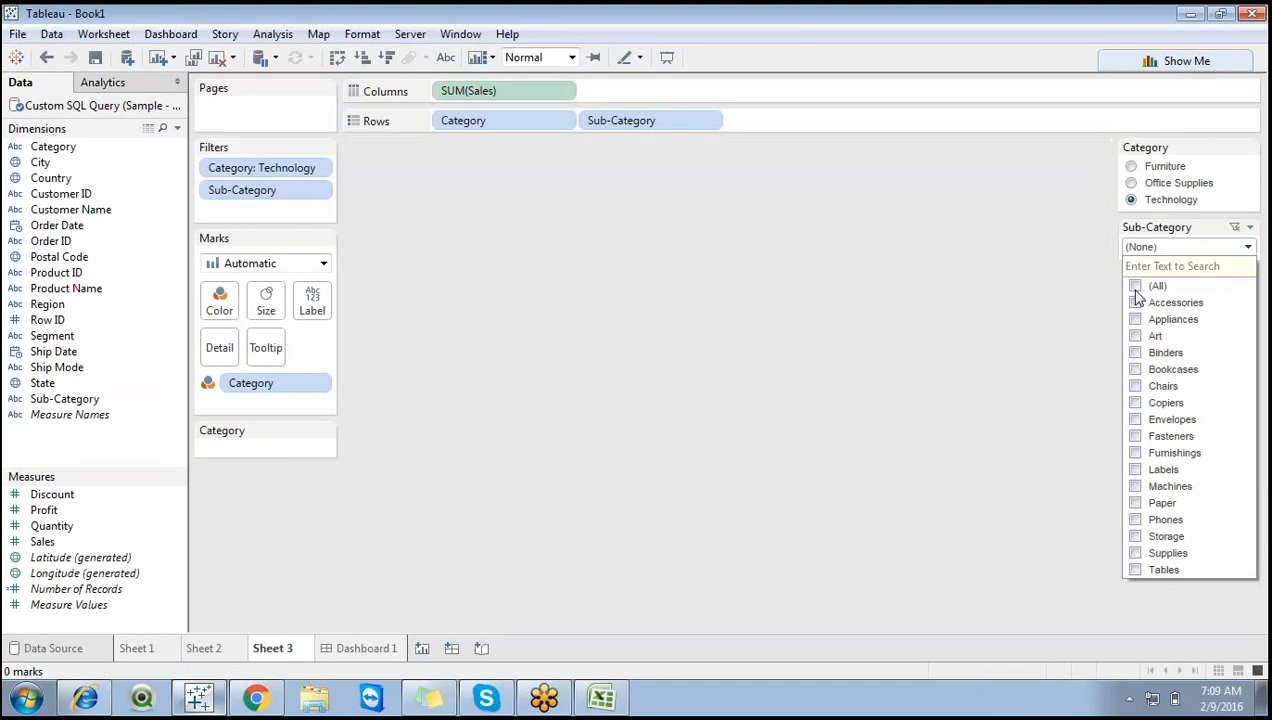
click(1135, 287)
click(1135, 304)
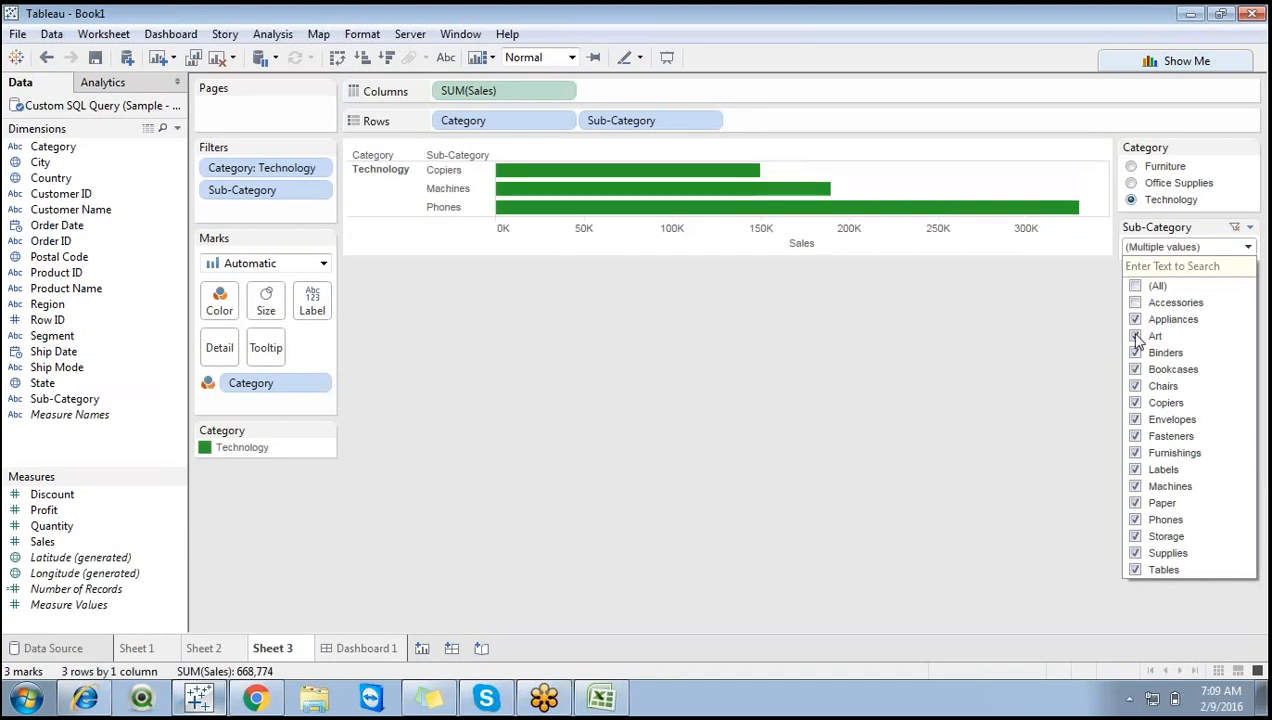
click(1135, 337)
click(1236, 230)
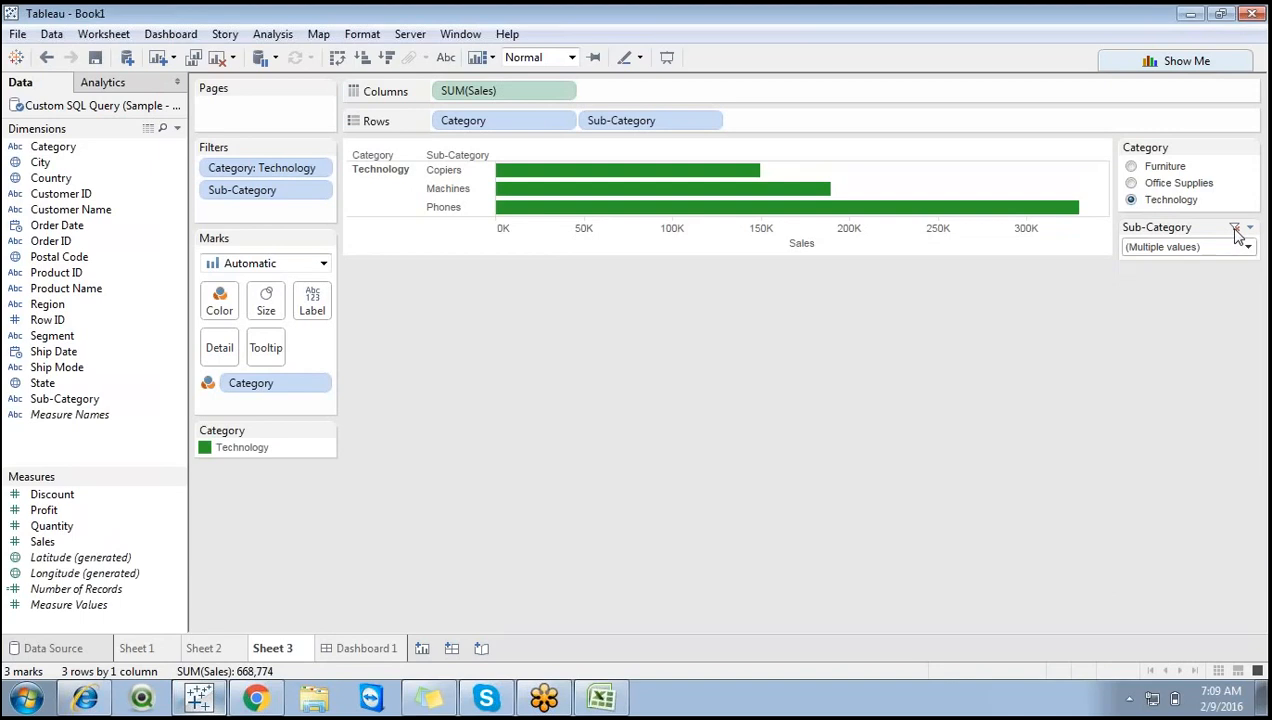
click(1174, 249)
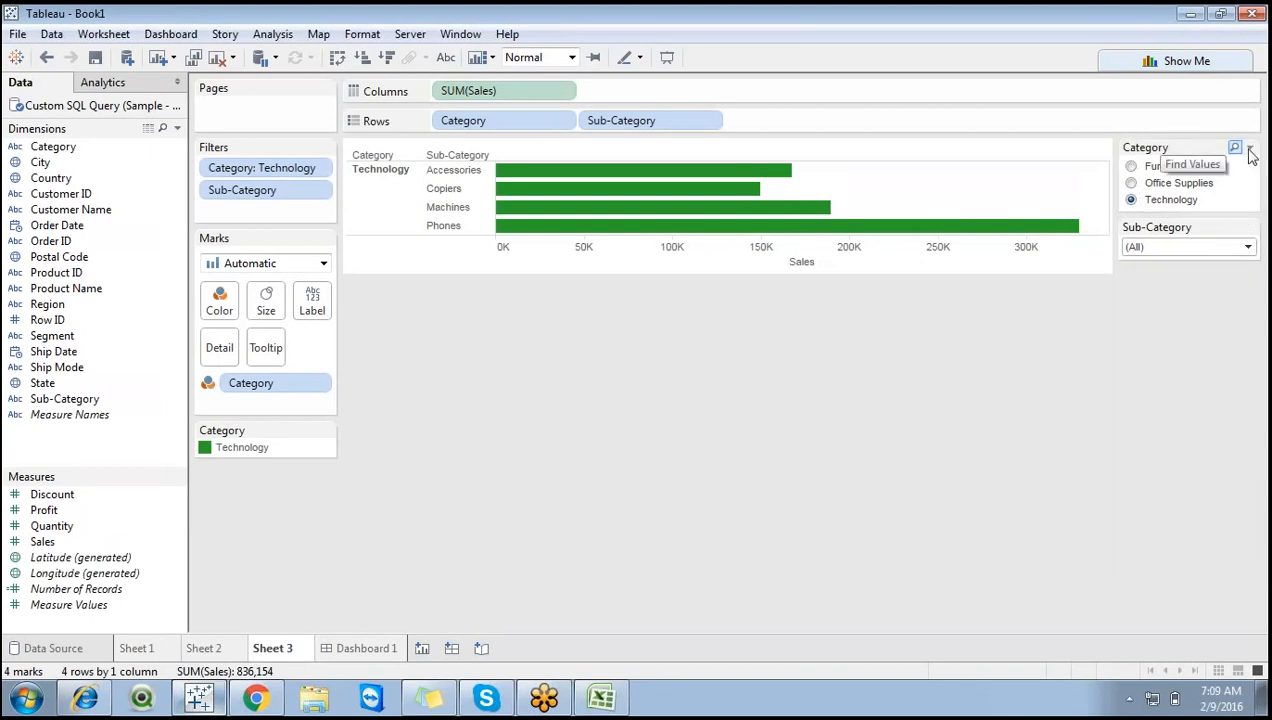
Cycle the Category quick filter repeatedly through Furniture, Office Supplies and Technology, ending on Technology.
click(1131, 167)
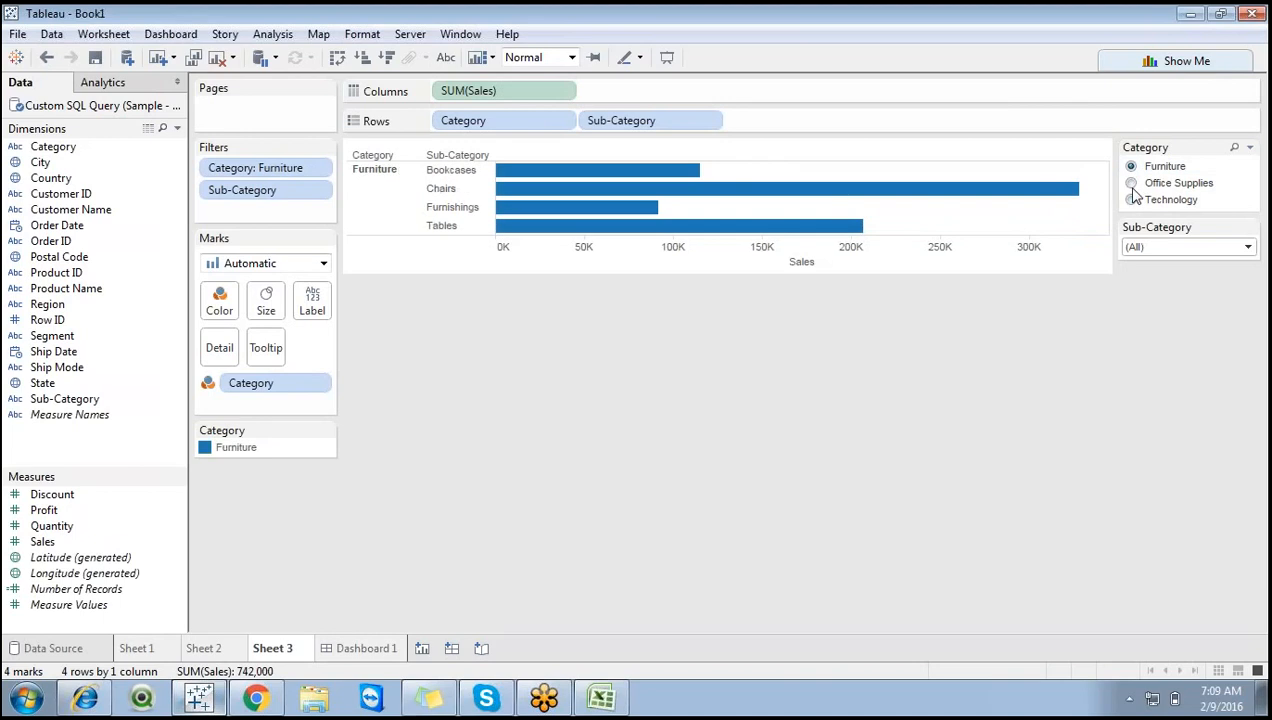
click(1132, 183)
click(1133, 200)
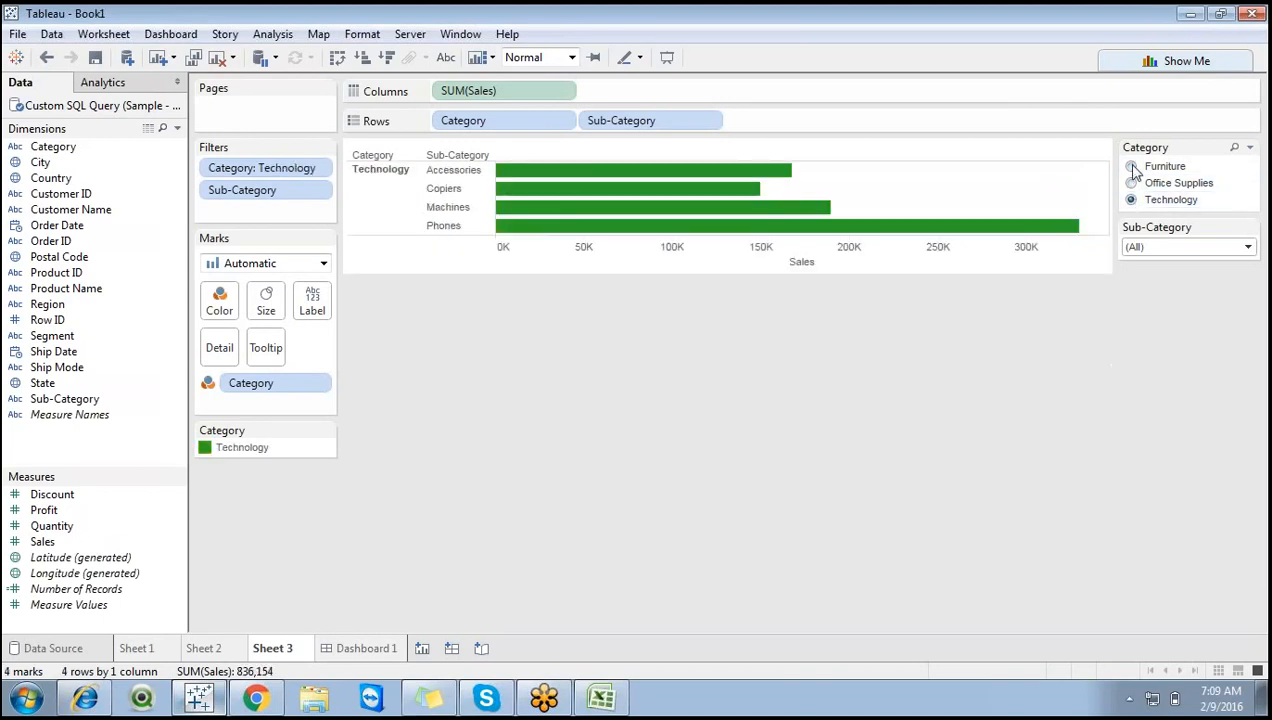
click(1130, 166)
click(1132, 184)
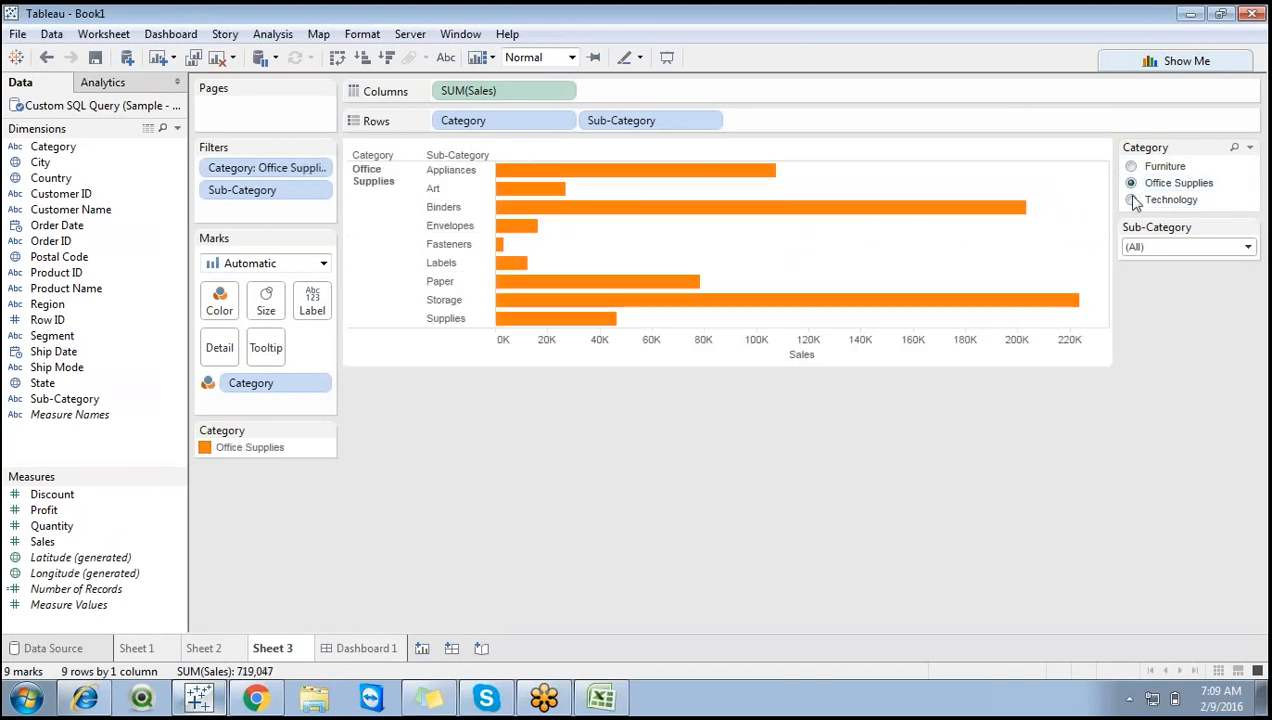
click(1132, 201)
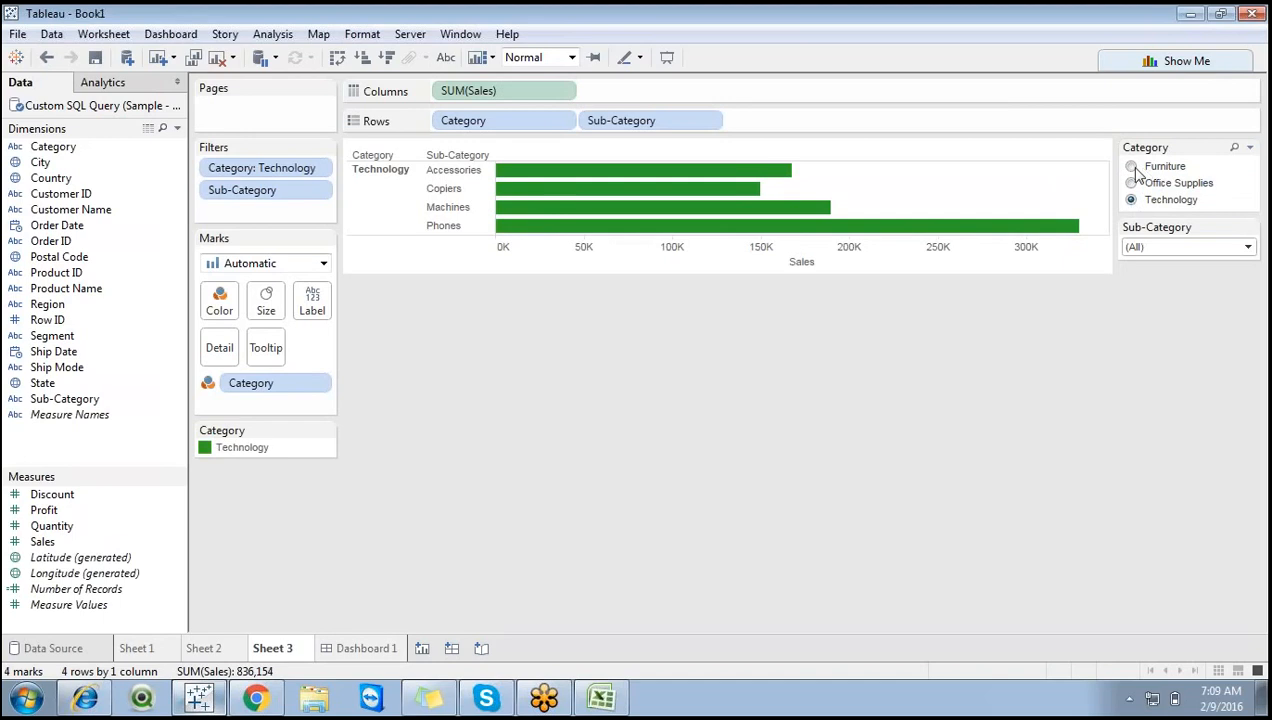
click(1131, 167)
click(1132, 184)
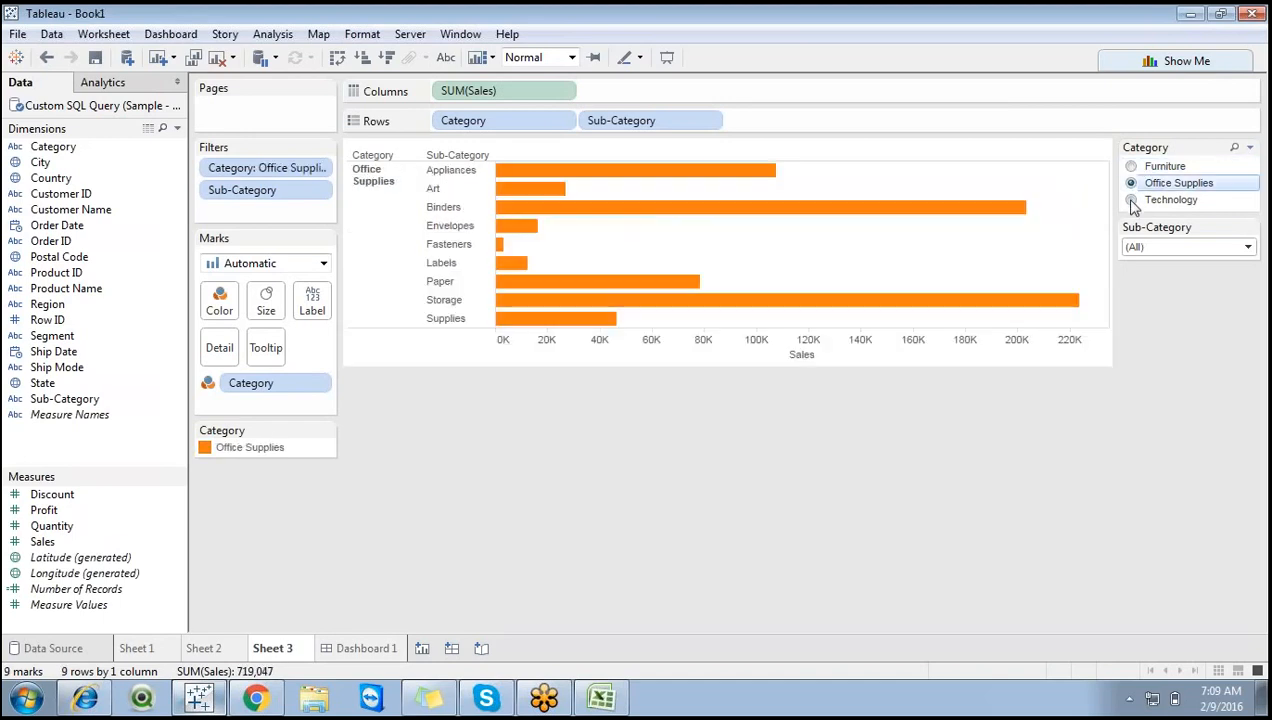
click(1132, 200)
click(1131, 167)
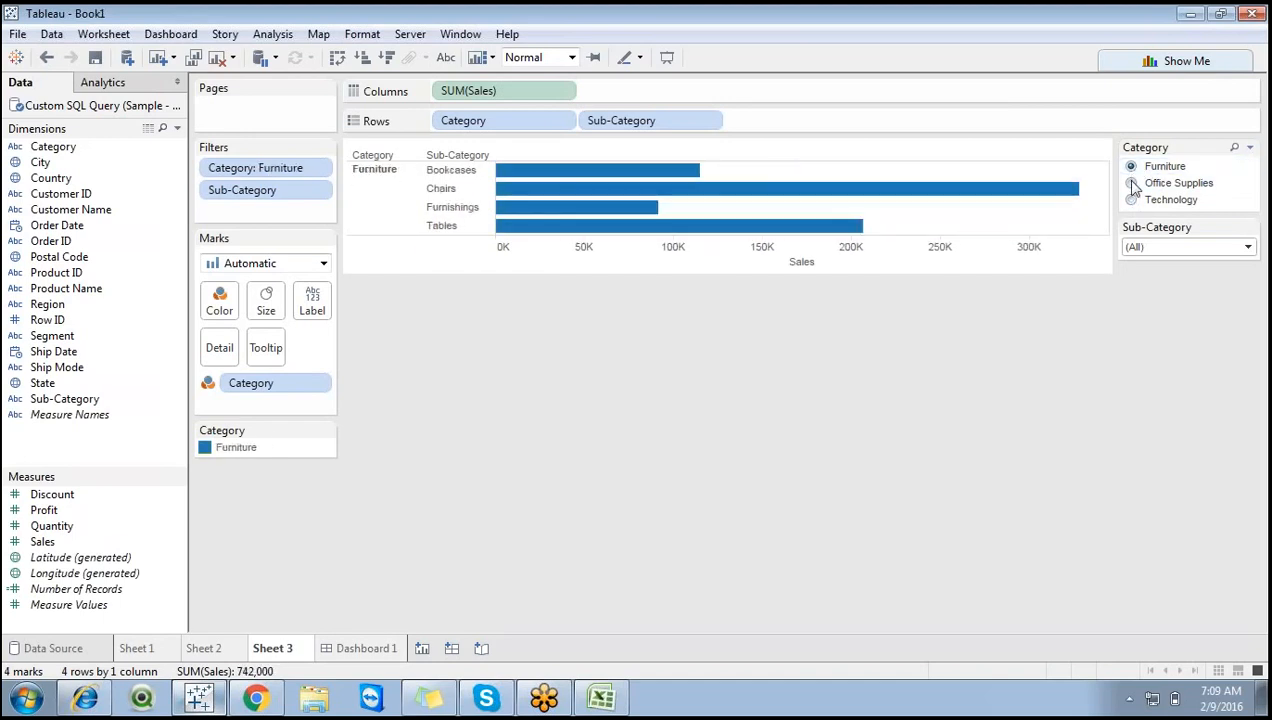
click(1132, 184)
click(1132, 200)
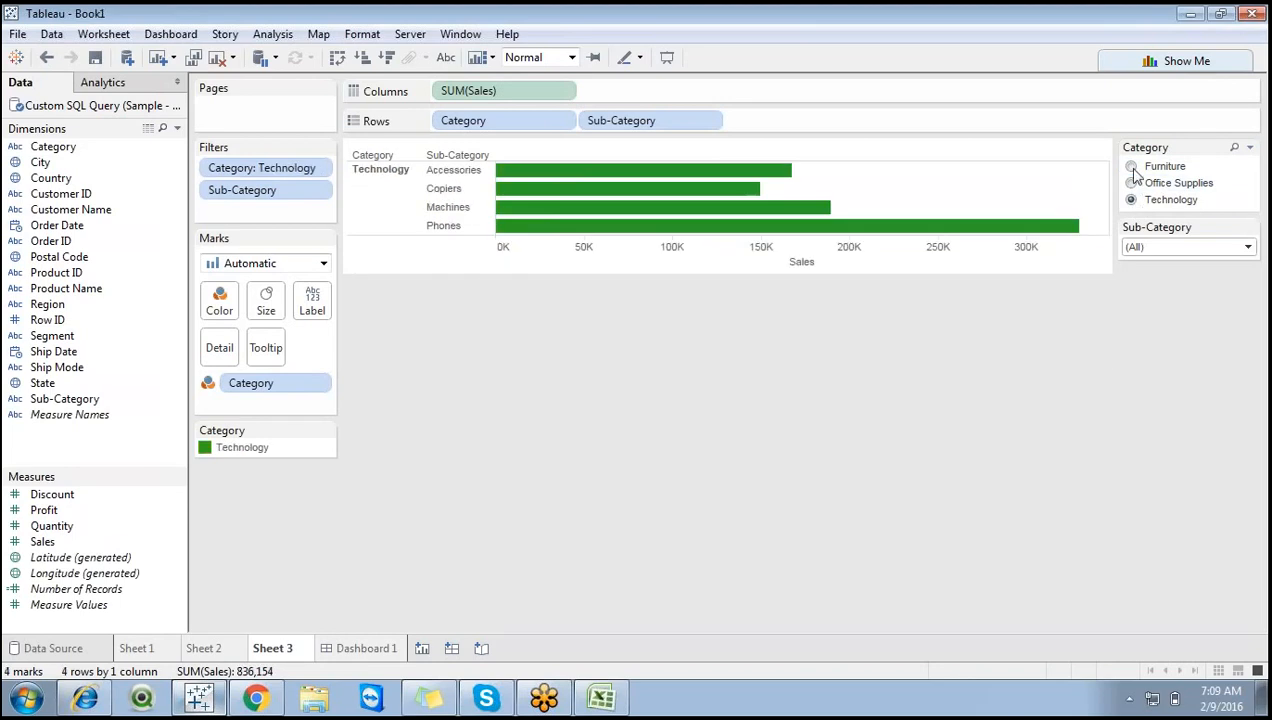
click(1131, 167)
click(1133, 184)
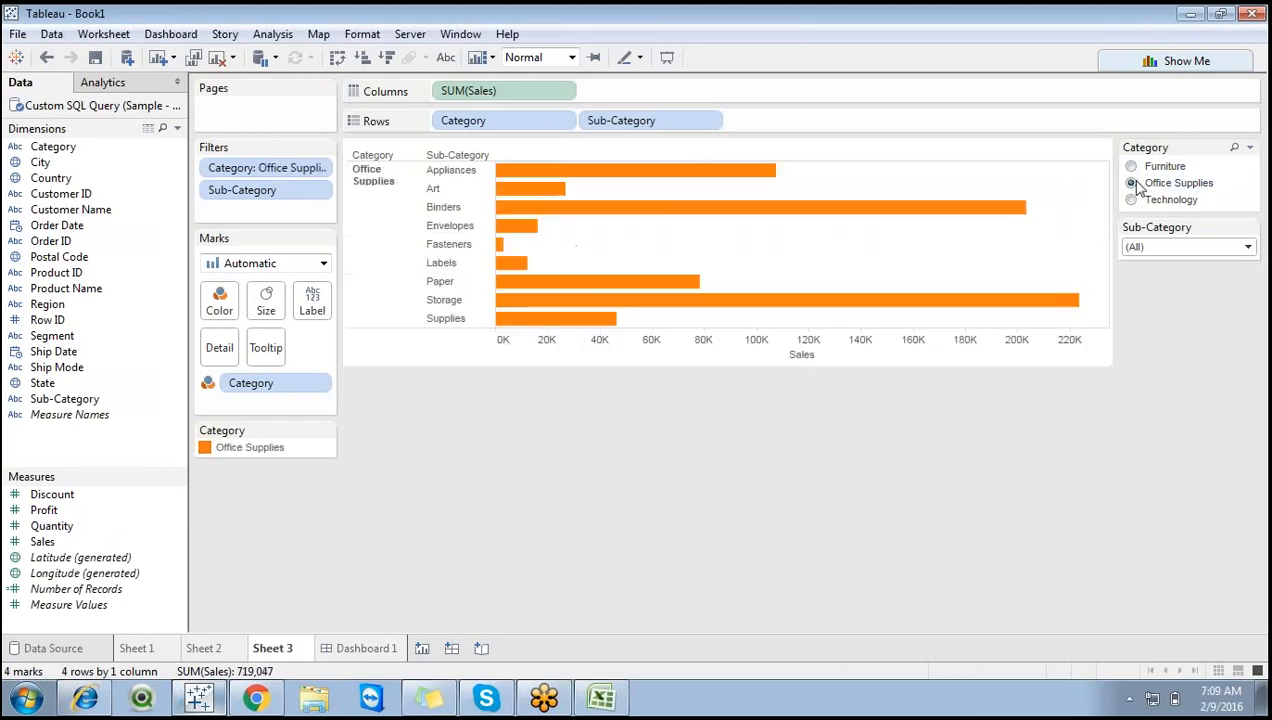
click(1131, 200)
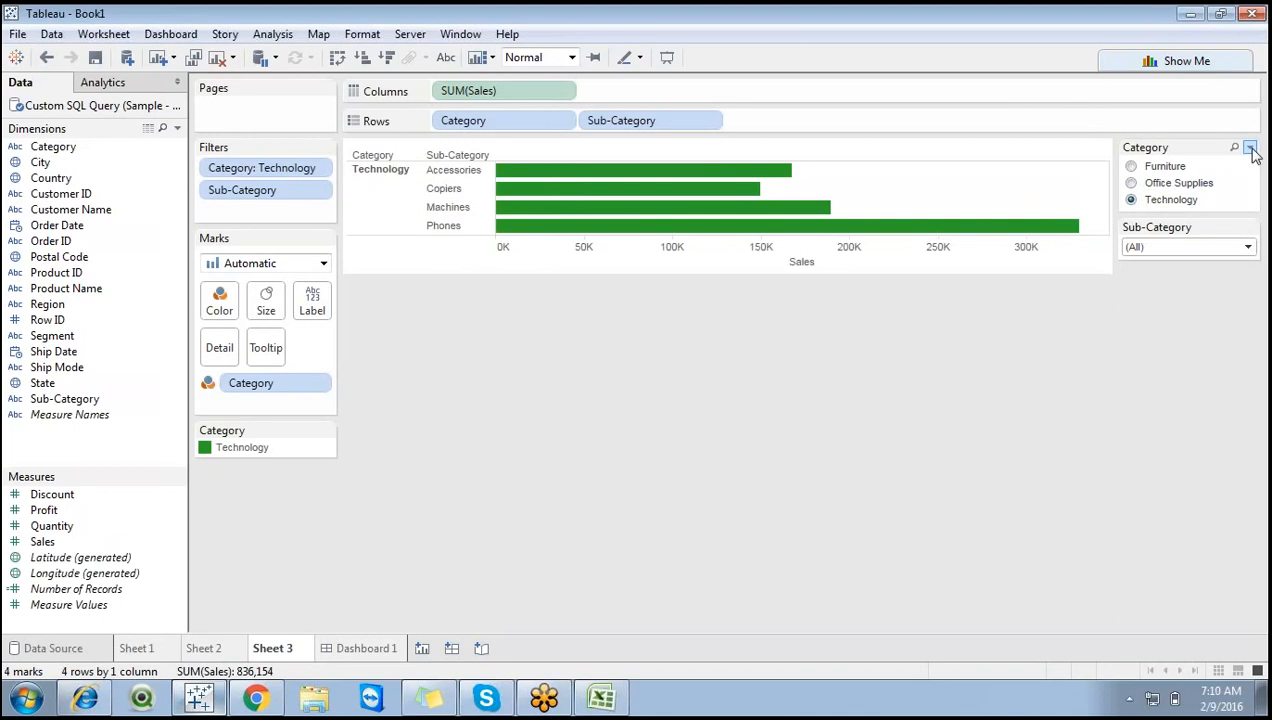
Restore the "All" value in the Category quick filter through its customization options and select (All).
click(1250, 148)
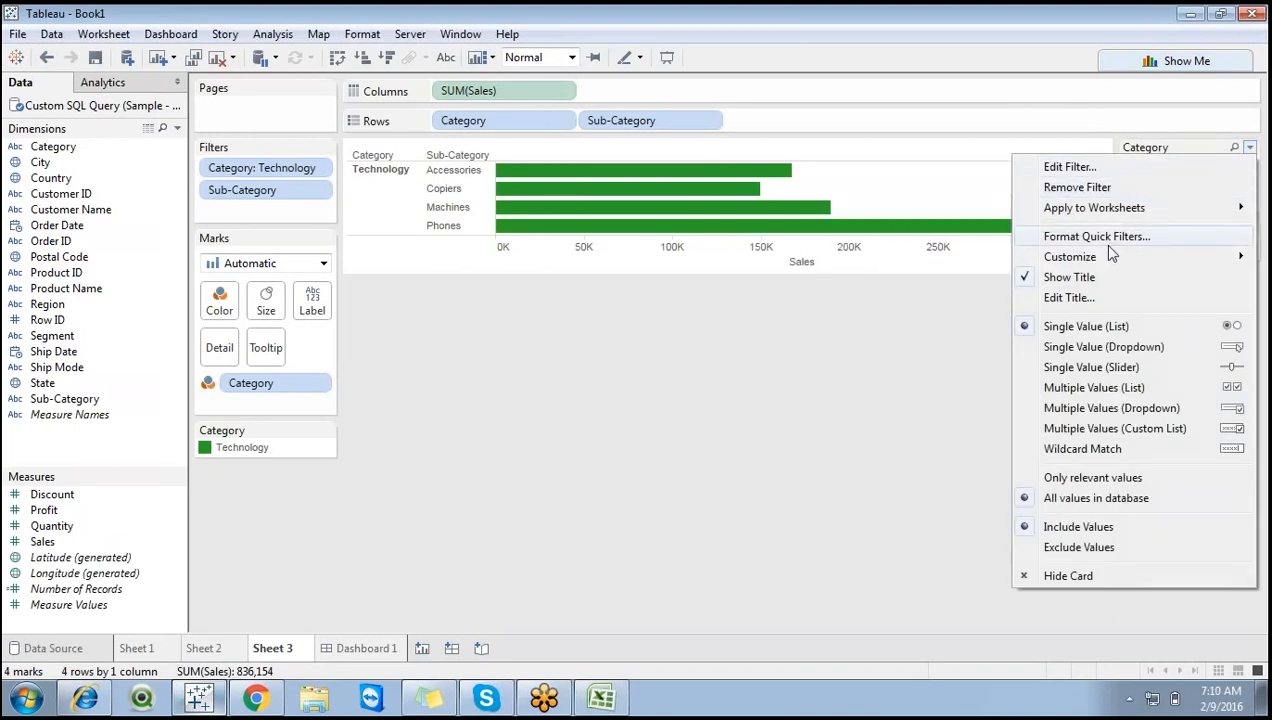
mouse_move(1108, 262)
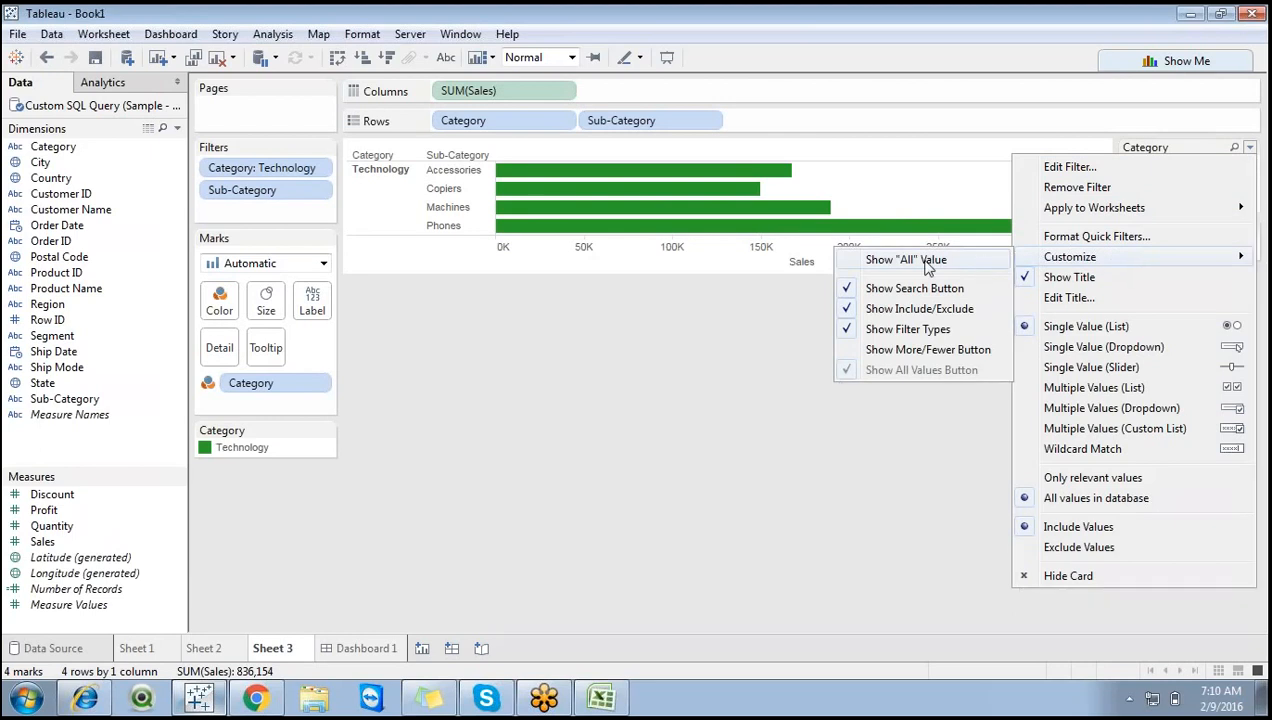
click(906, 260)
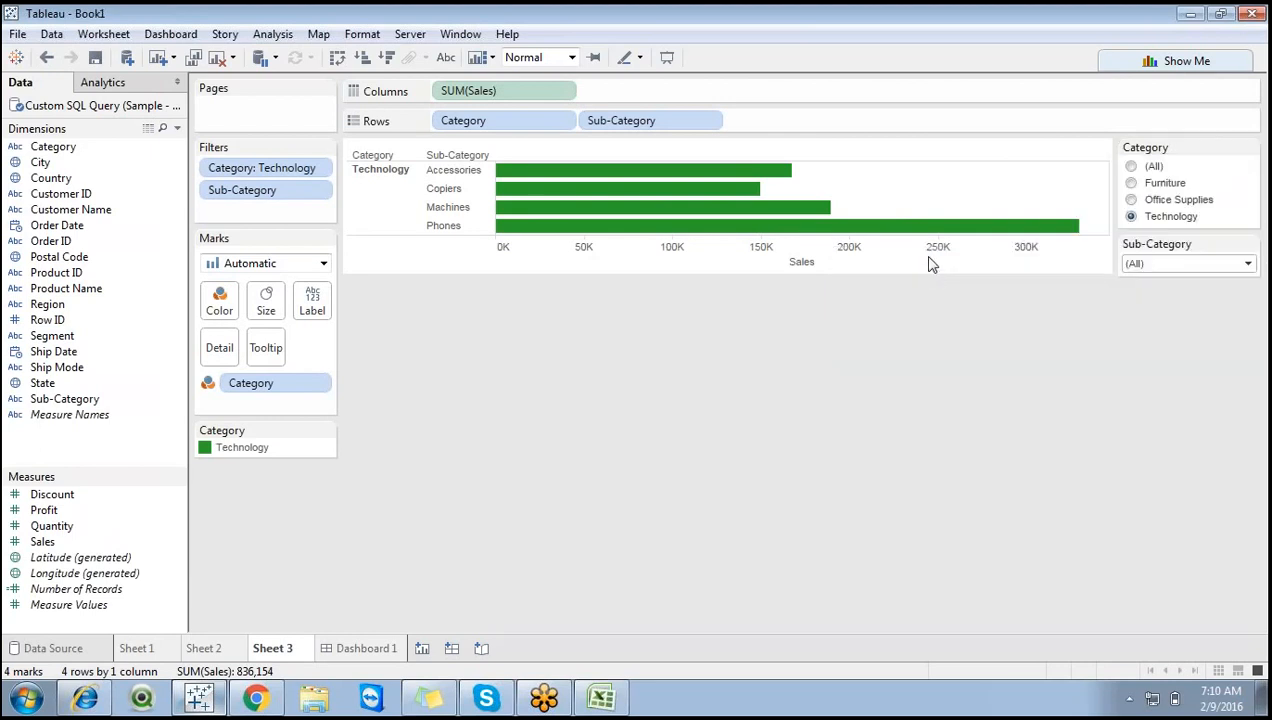
click(1132, 167)
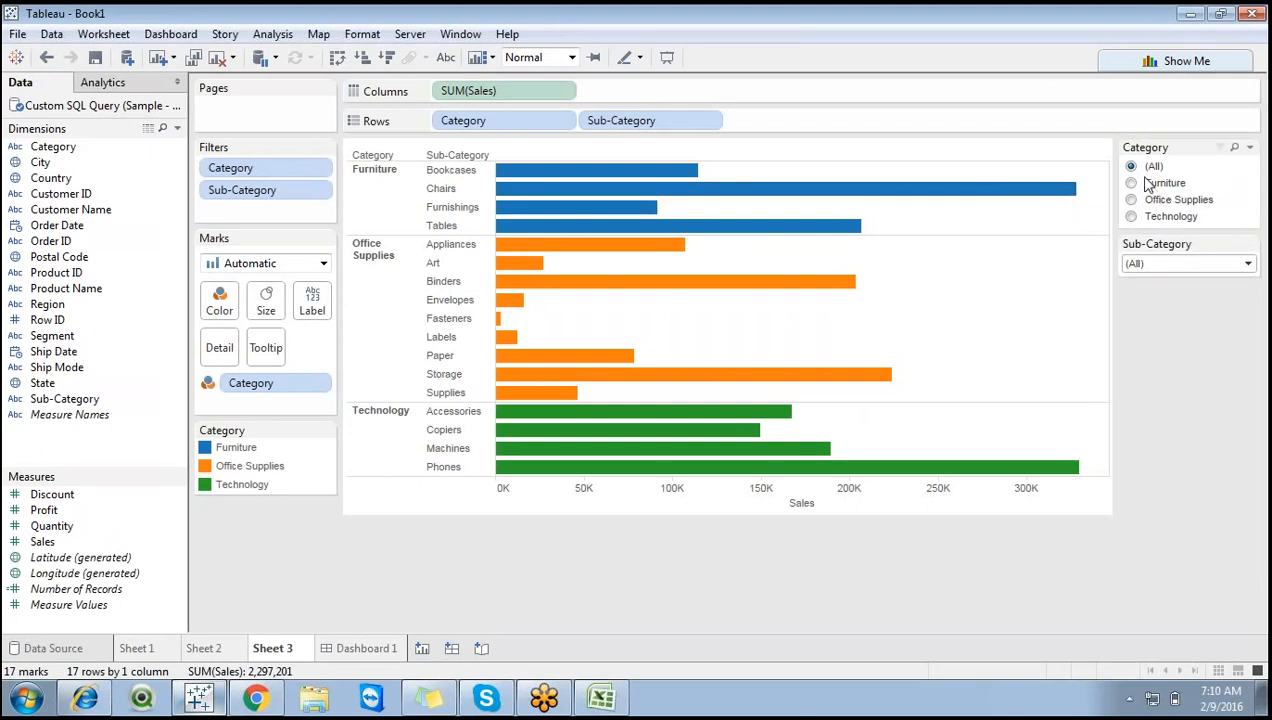
Review the customization options of the Category quick filter and the settings available for the Sub-Category quick filter.
click(1249, 147)
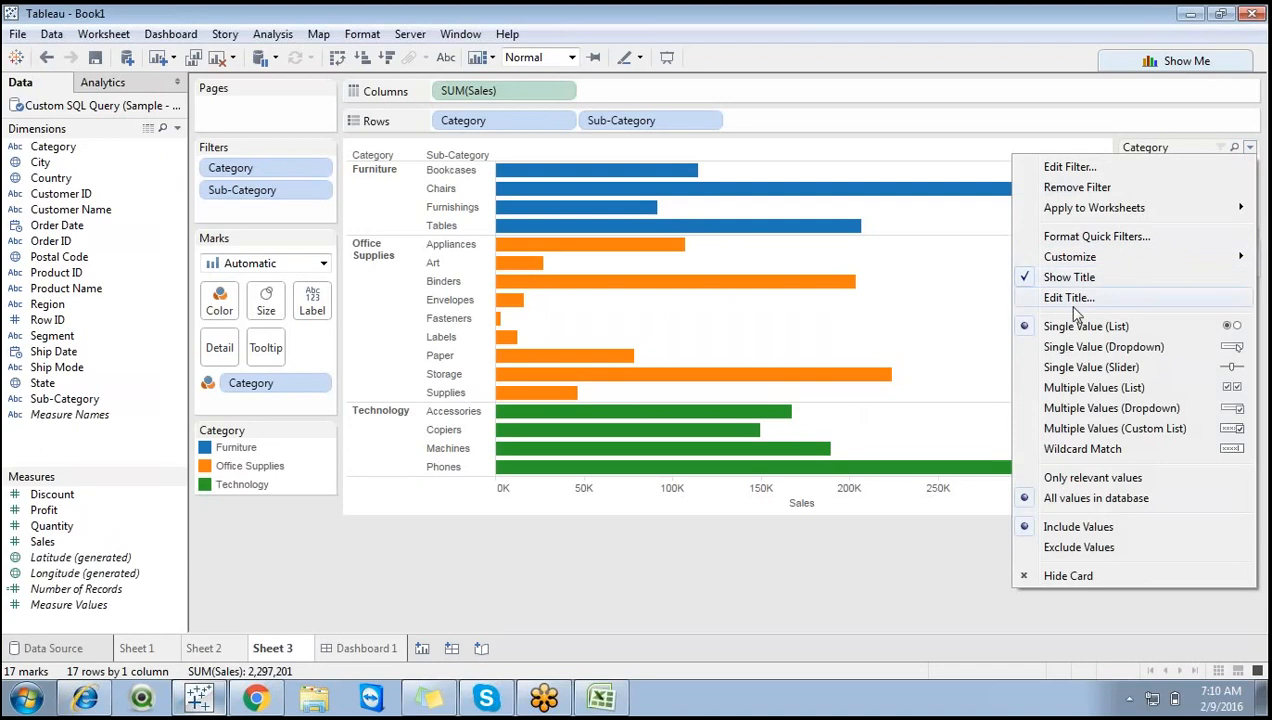
mouse_move(1067, 267)
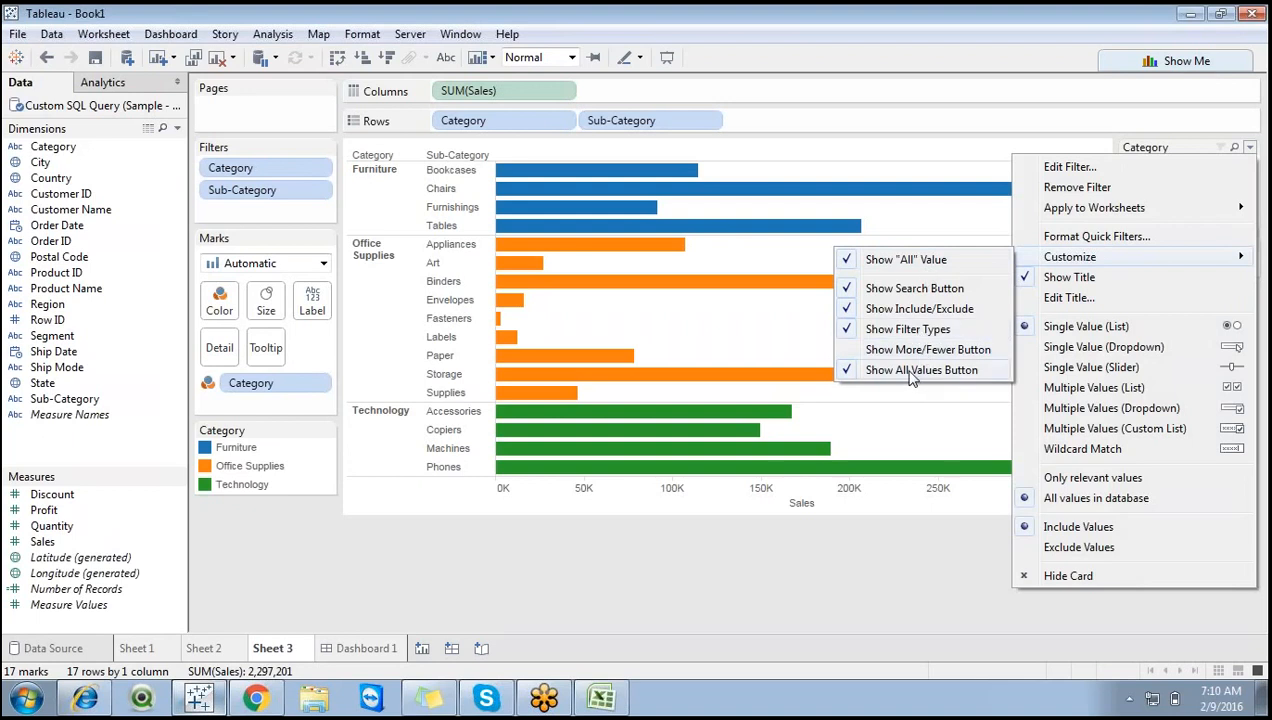
click(925, 136)
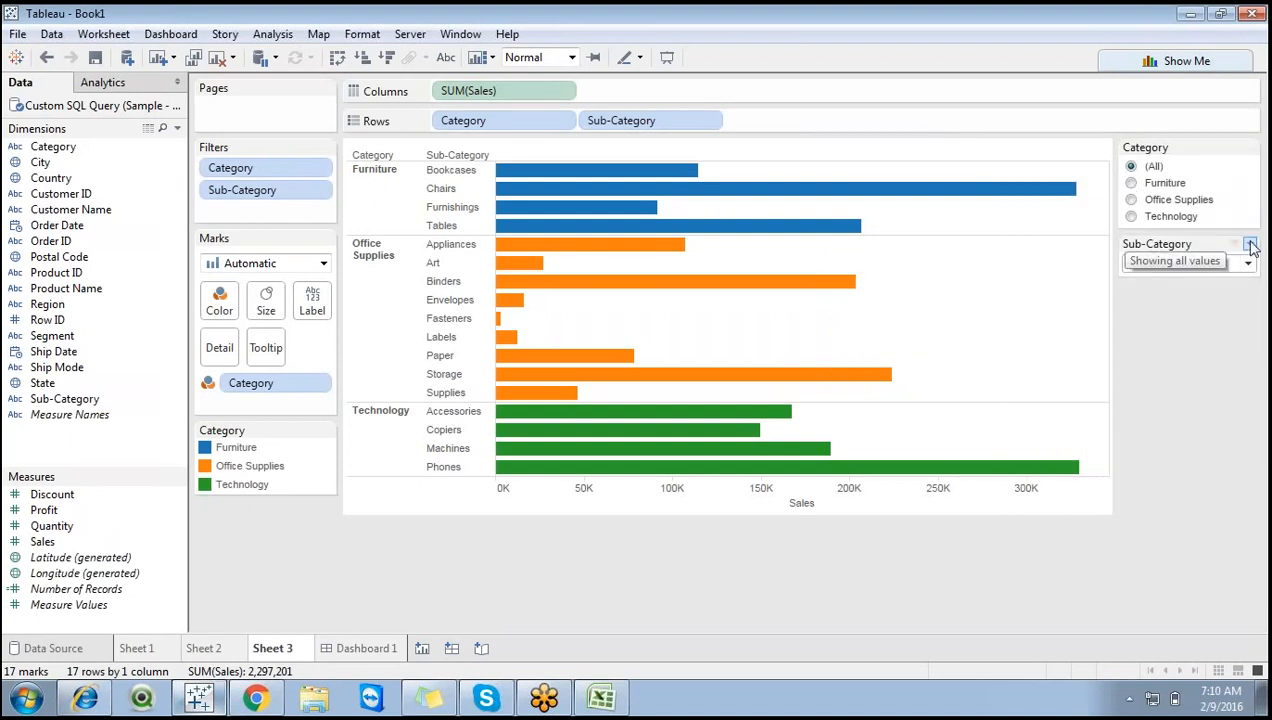
click(1250, 245)
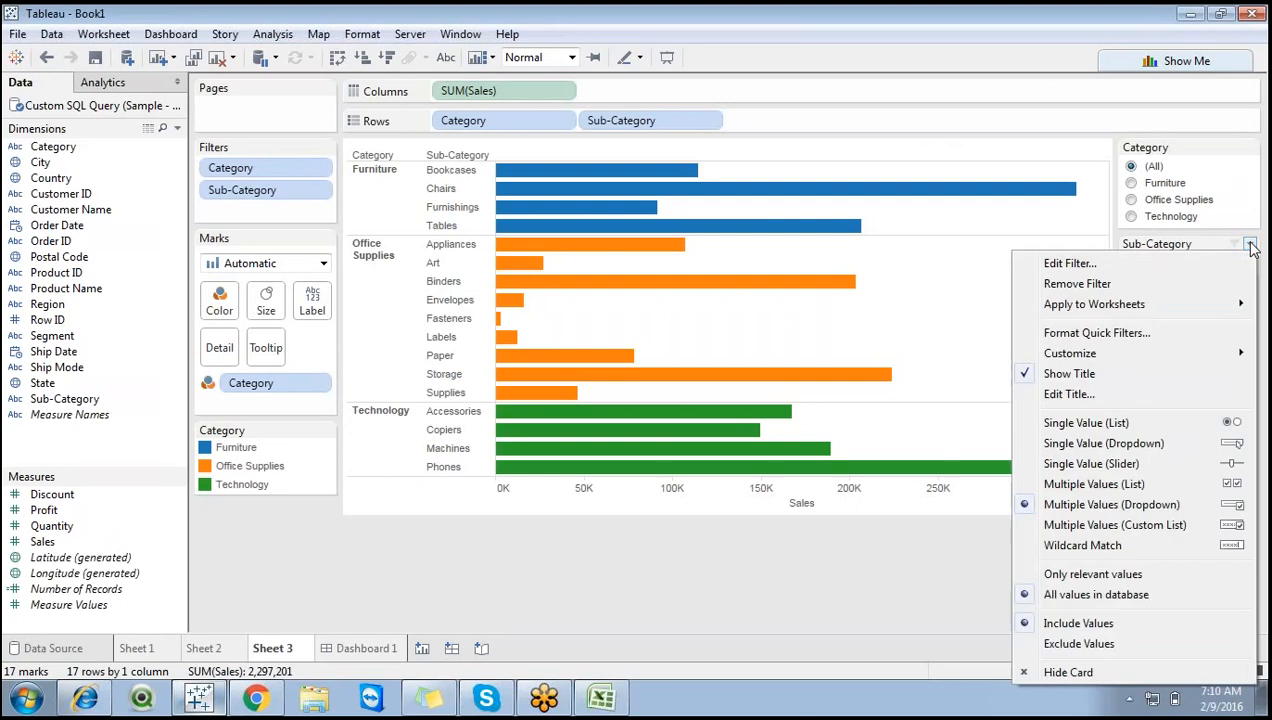
click(987, 332)
Deselect Accessories, Appliances, Art, Binders and Bookcases in the Sub-Category quick filter and reselect (All).
click(1187, 265)
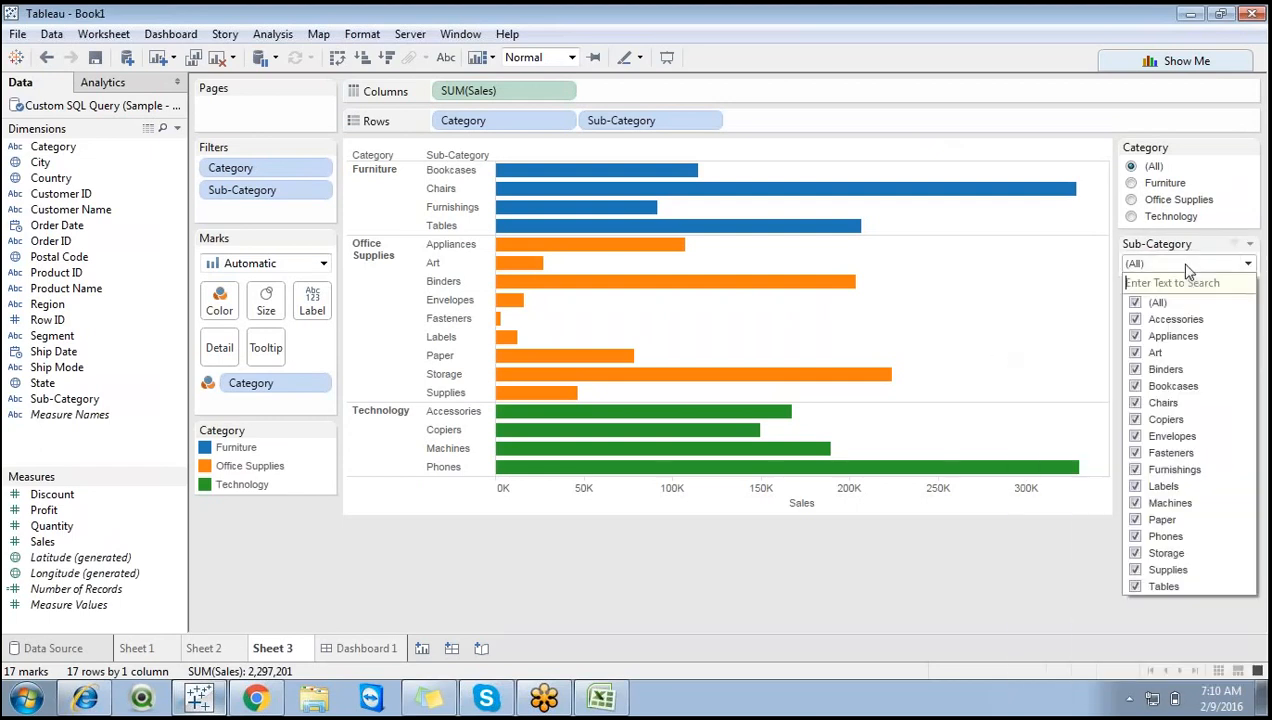
click(1135, 319)
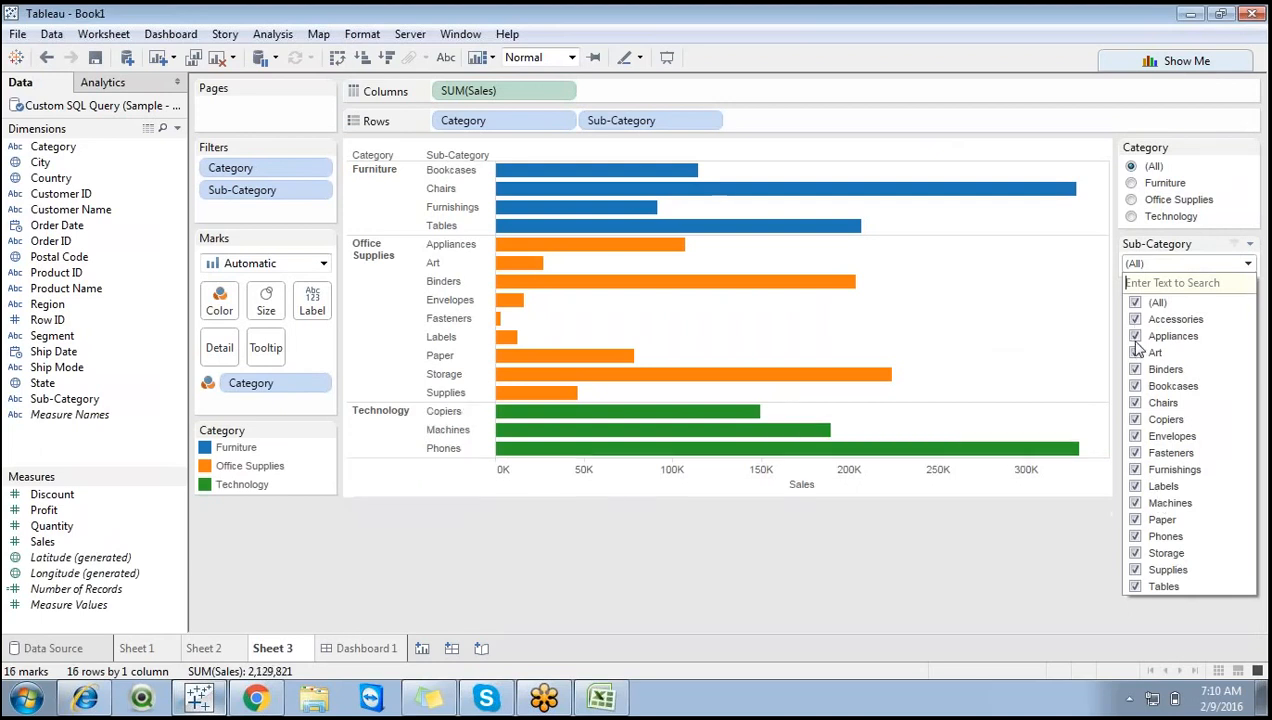
click(1135, 336)
click(1135, 353)
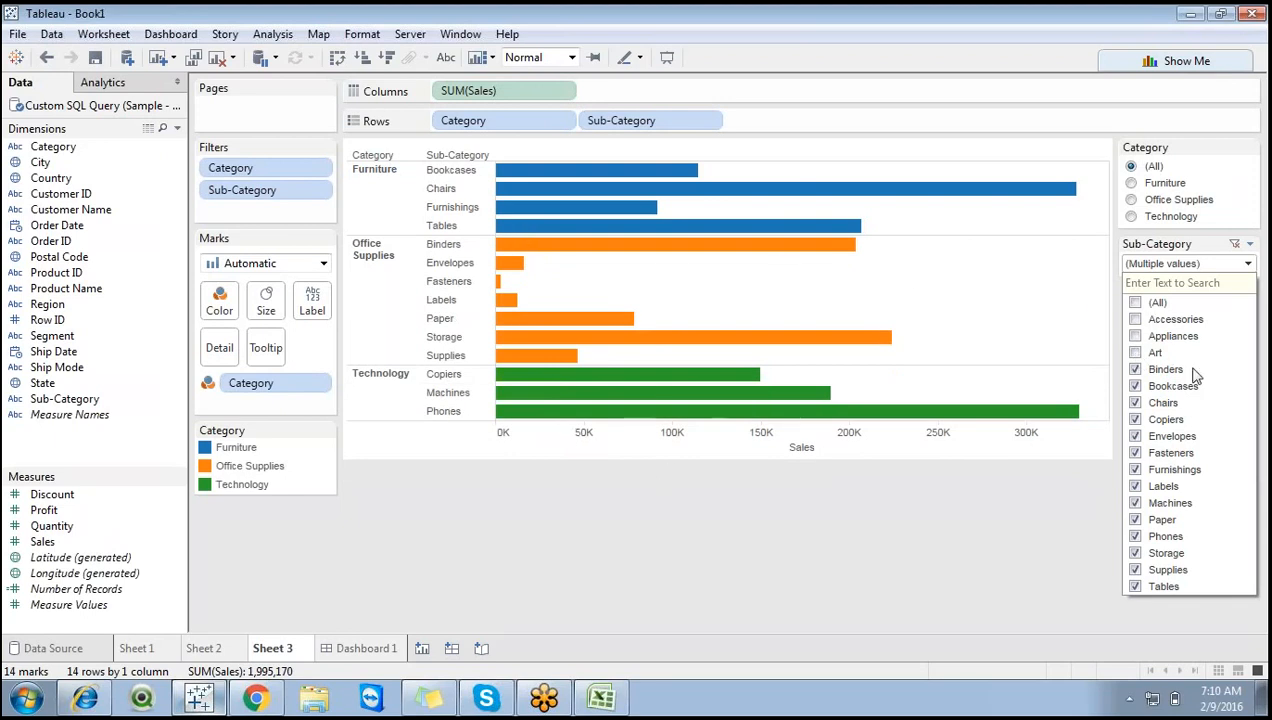
click(1135, 370)
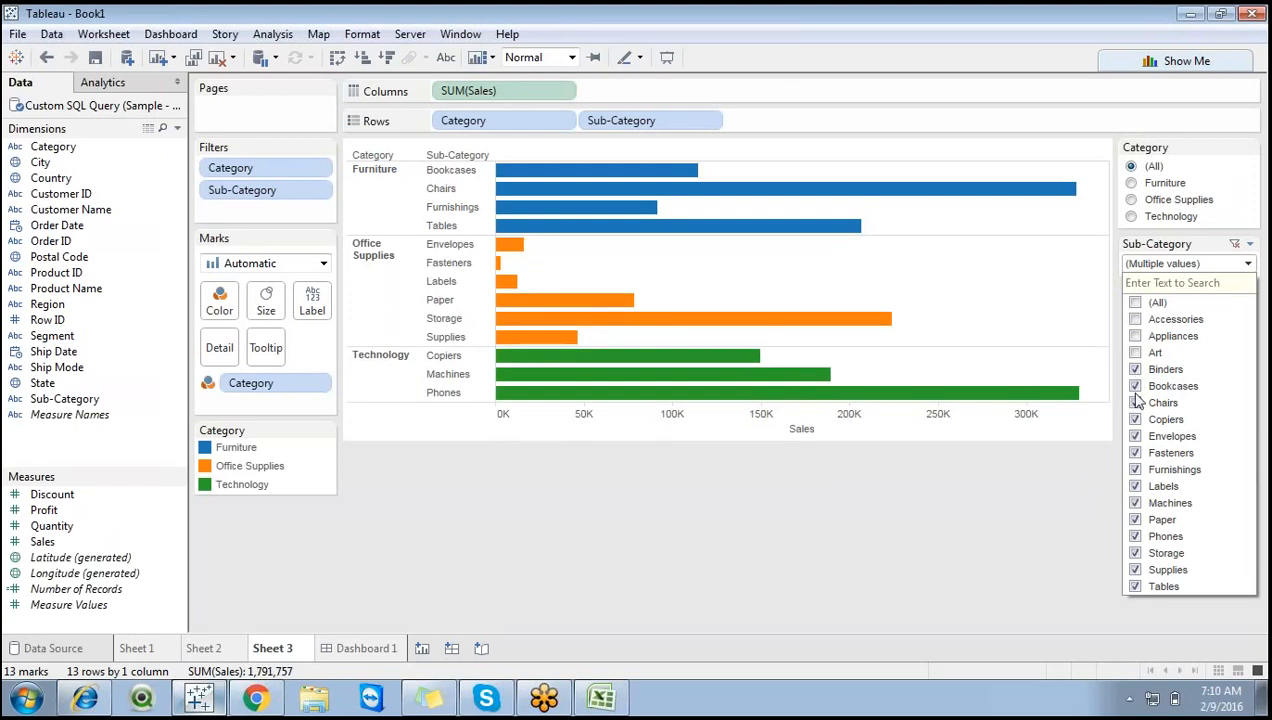
click(1135, 386)
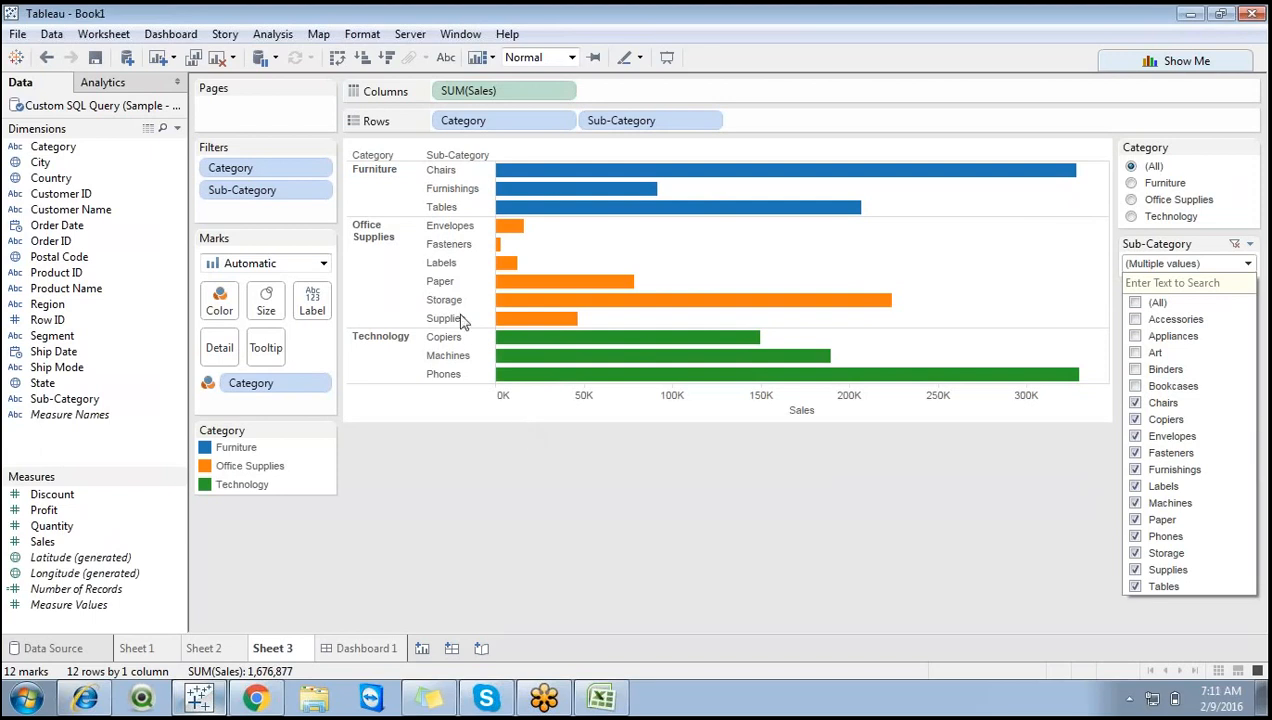
click(1136, 303)
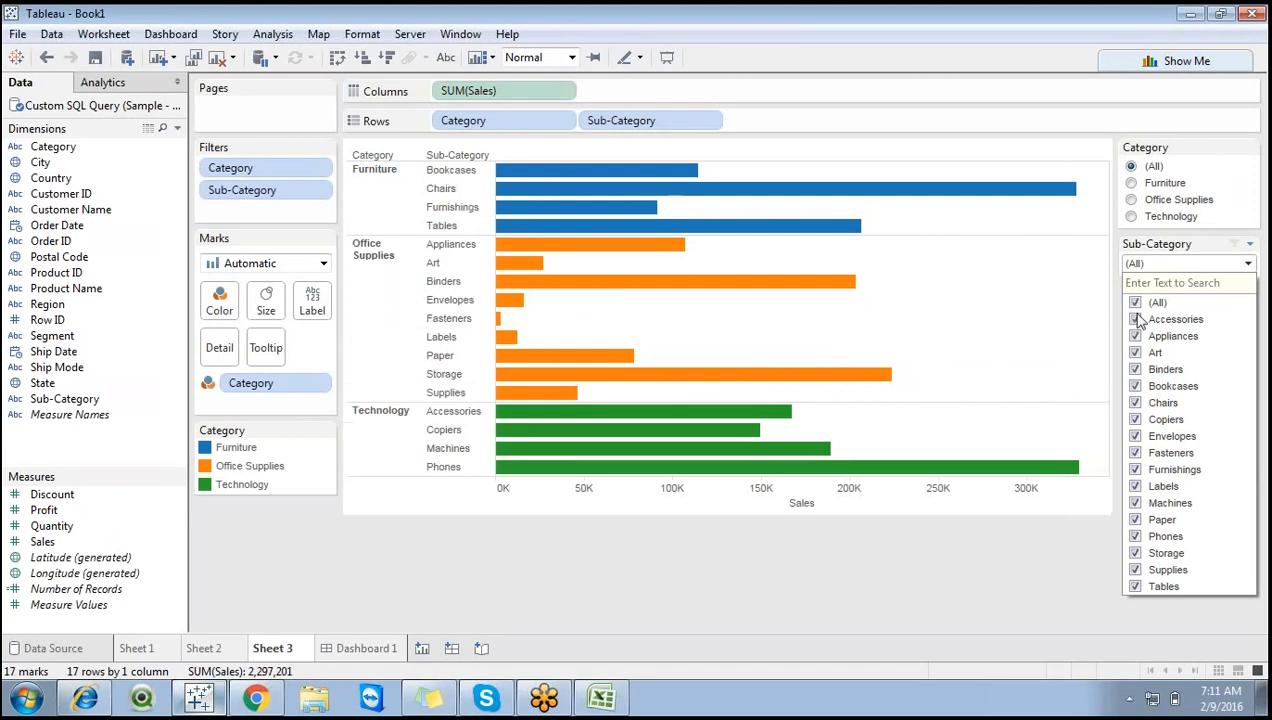
Exclude Accessories, Appliances, Art and Binders one by one with the Sub-Category quick filter, and restore all values.
click(1136, 320)
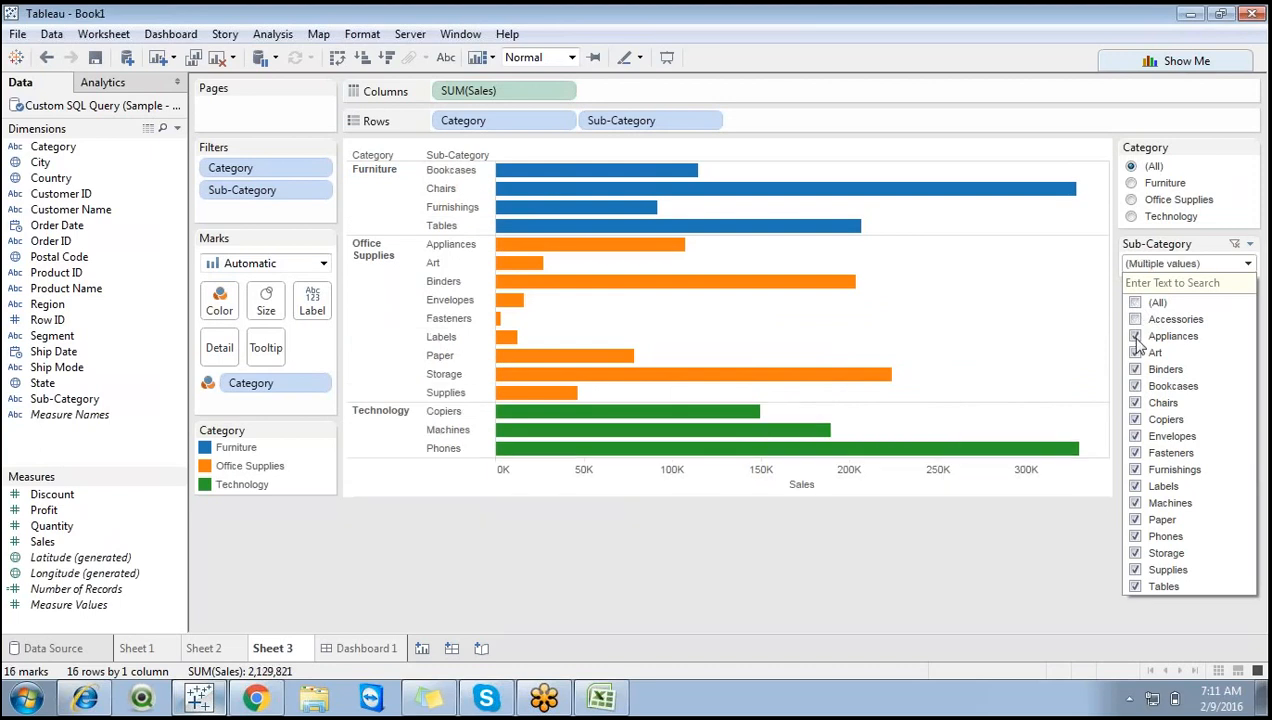
click(1136, 337)
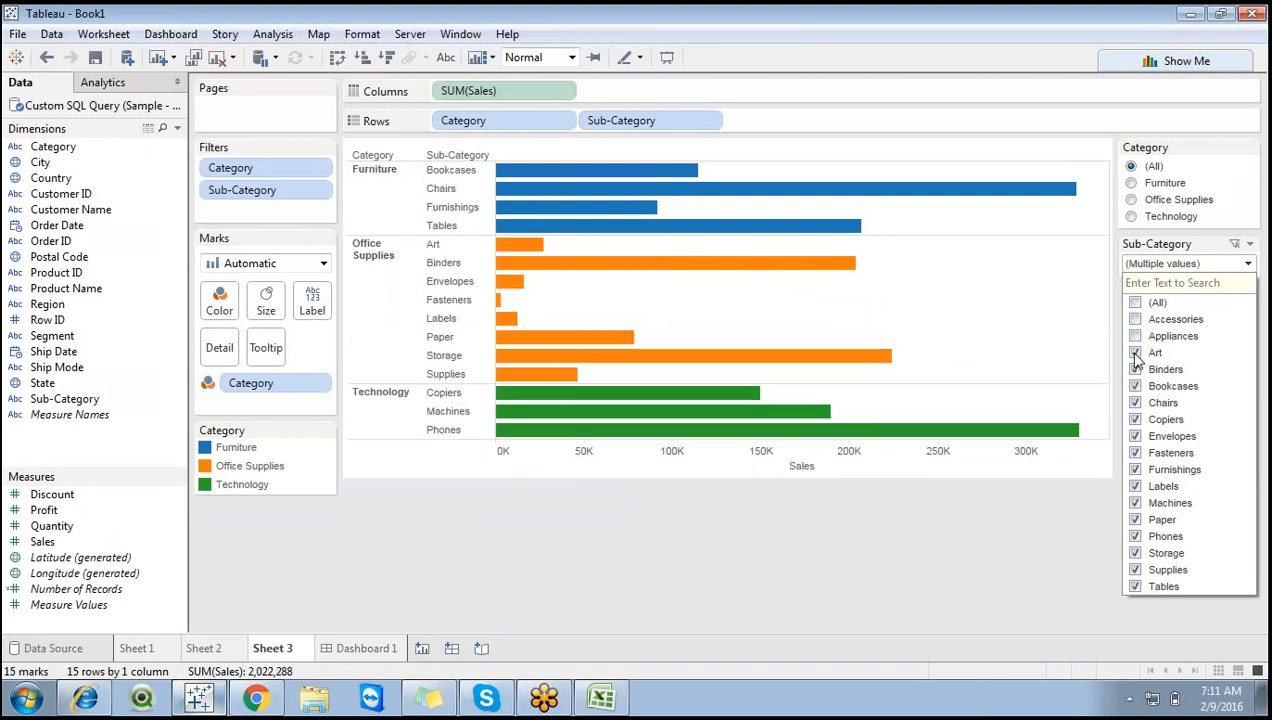
click(1136, 353)
click(1136, 370)
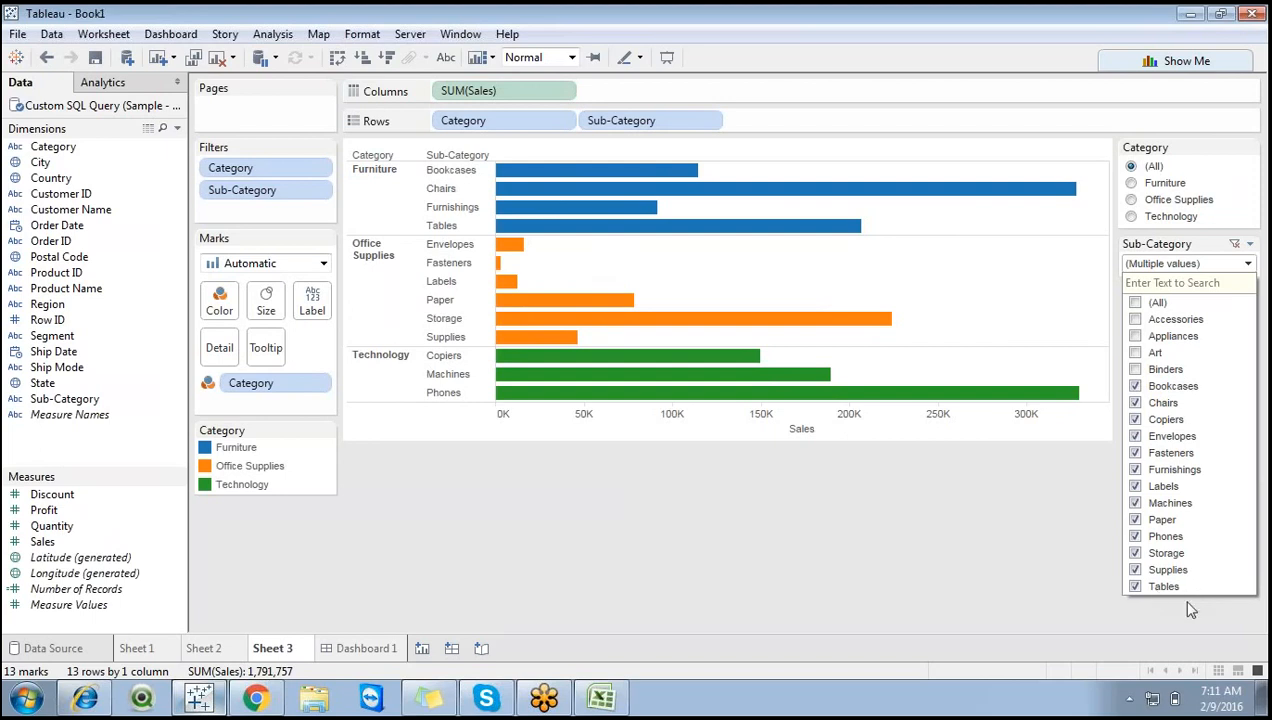
click(1135, 303)
Deselect Accessories, Appliances, Binders, Chairs and Copiers in the Sub-Category quick filter and return it to (All).
click(1135, 319)
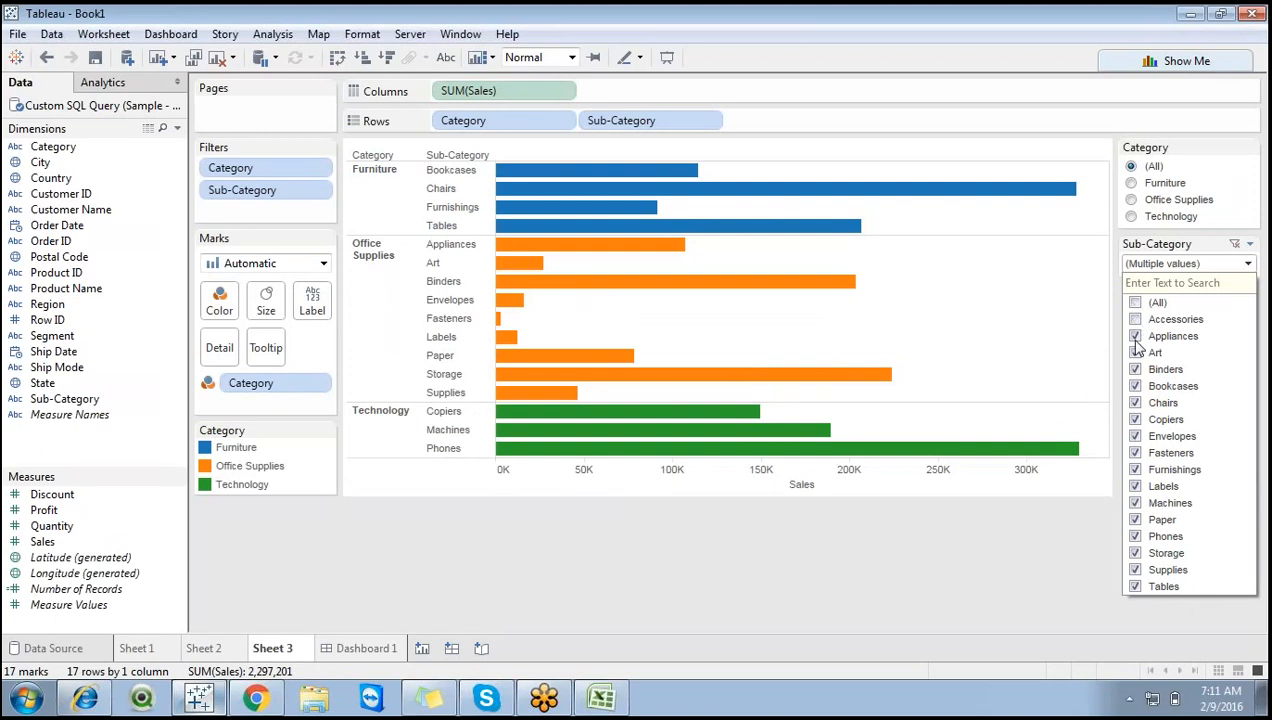
click(1135, 336)
click(1135, 369)
click(1135, 403)
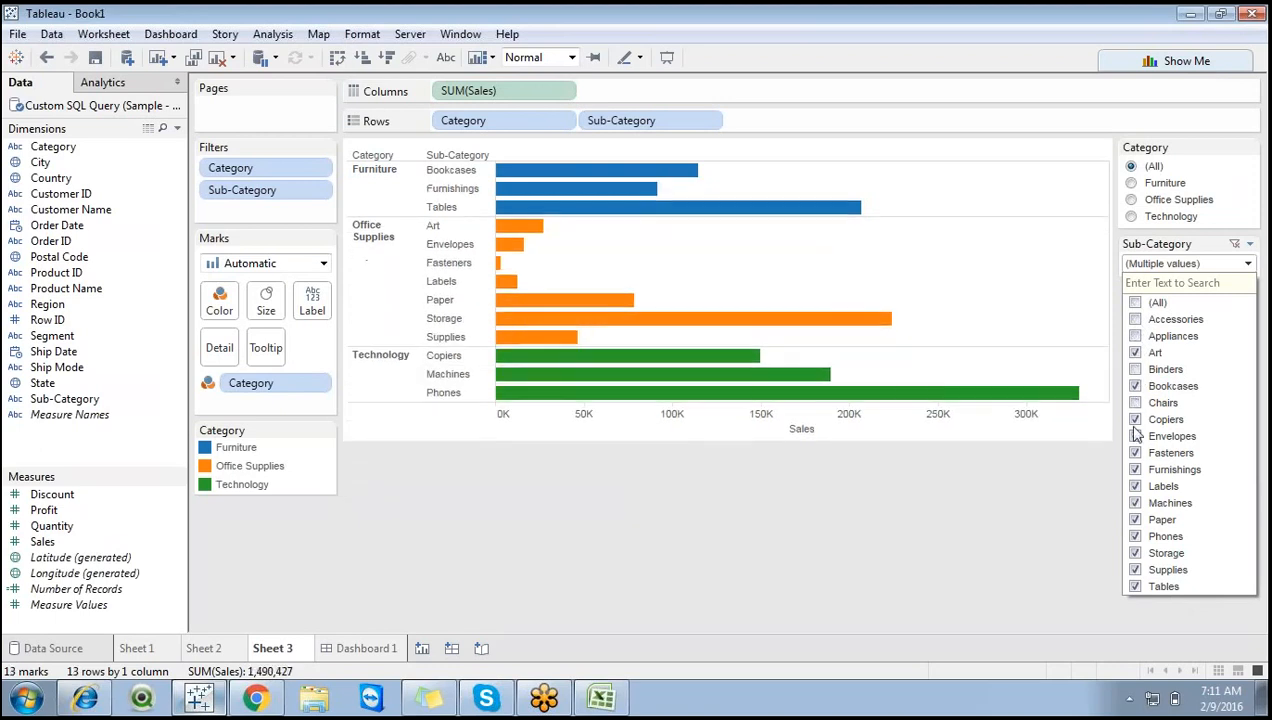
click(1135, 420)
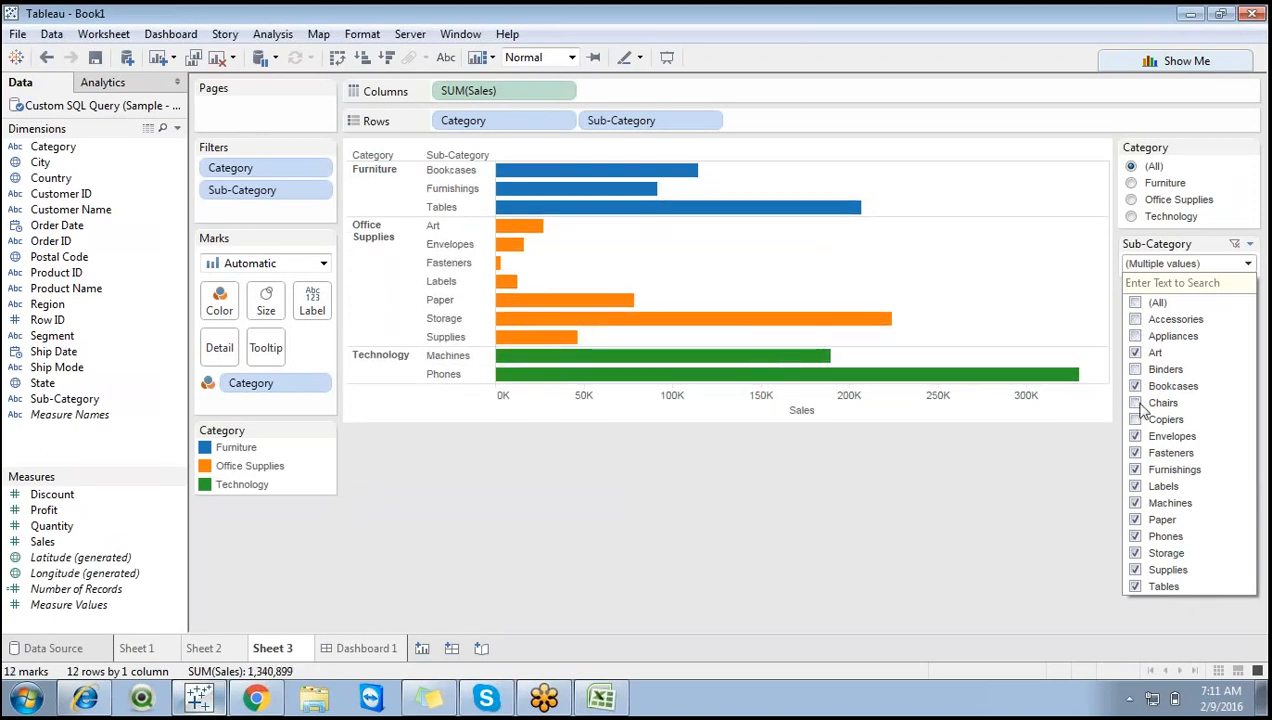
click(1136, 304)
click(1136, 304)
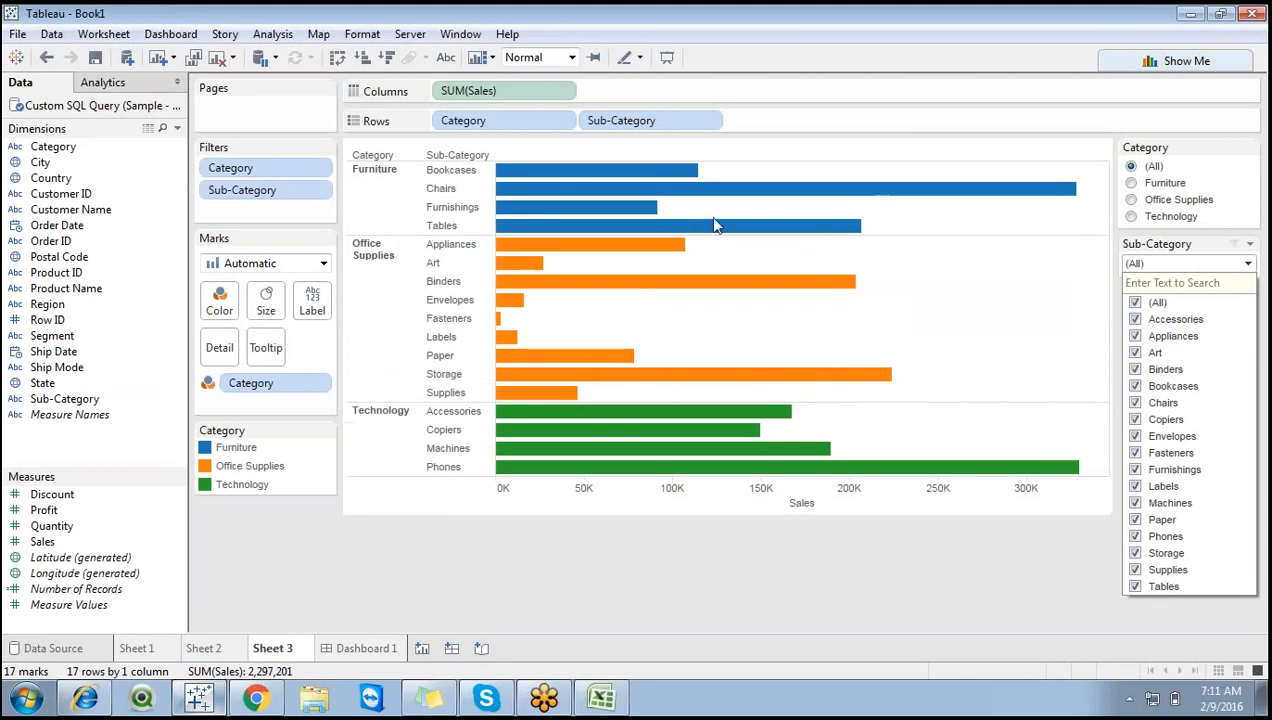
Enable the Show Apply Button customization option for the Sub-Category quick filter.
click(1250, 246)
mouse_move(1025, 365)
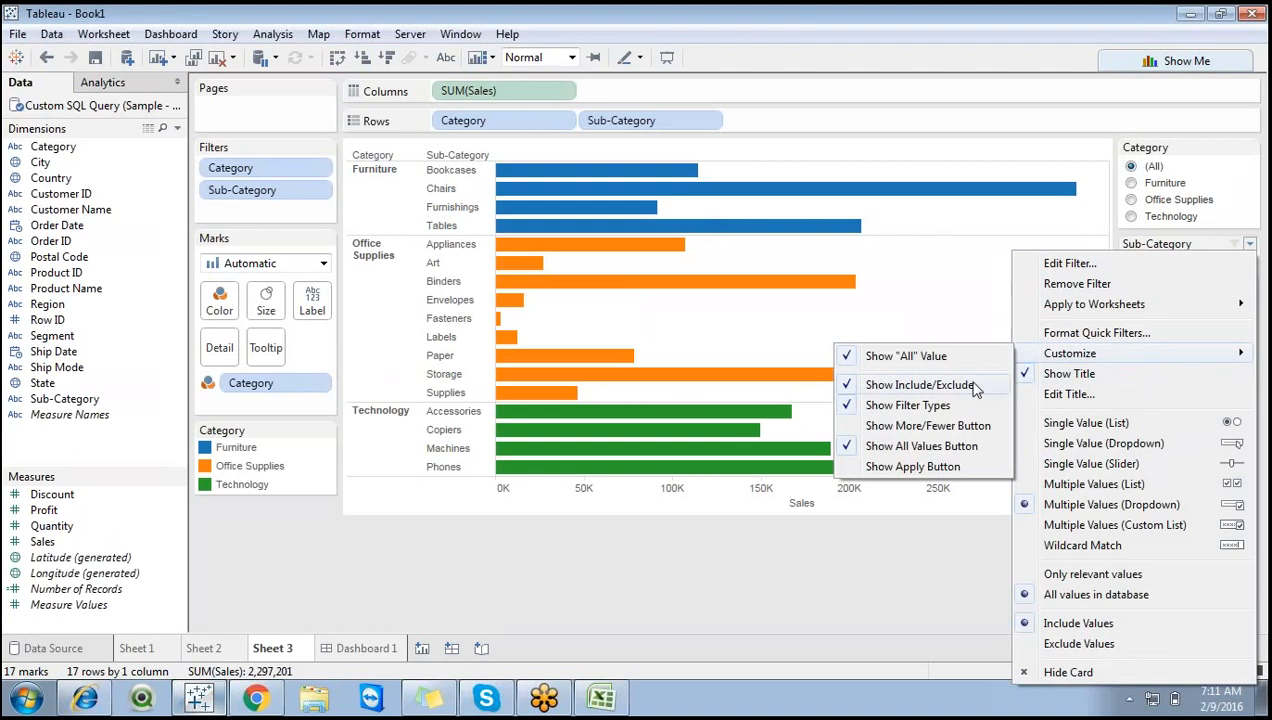
click(918, 468)
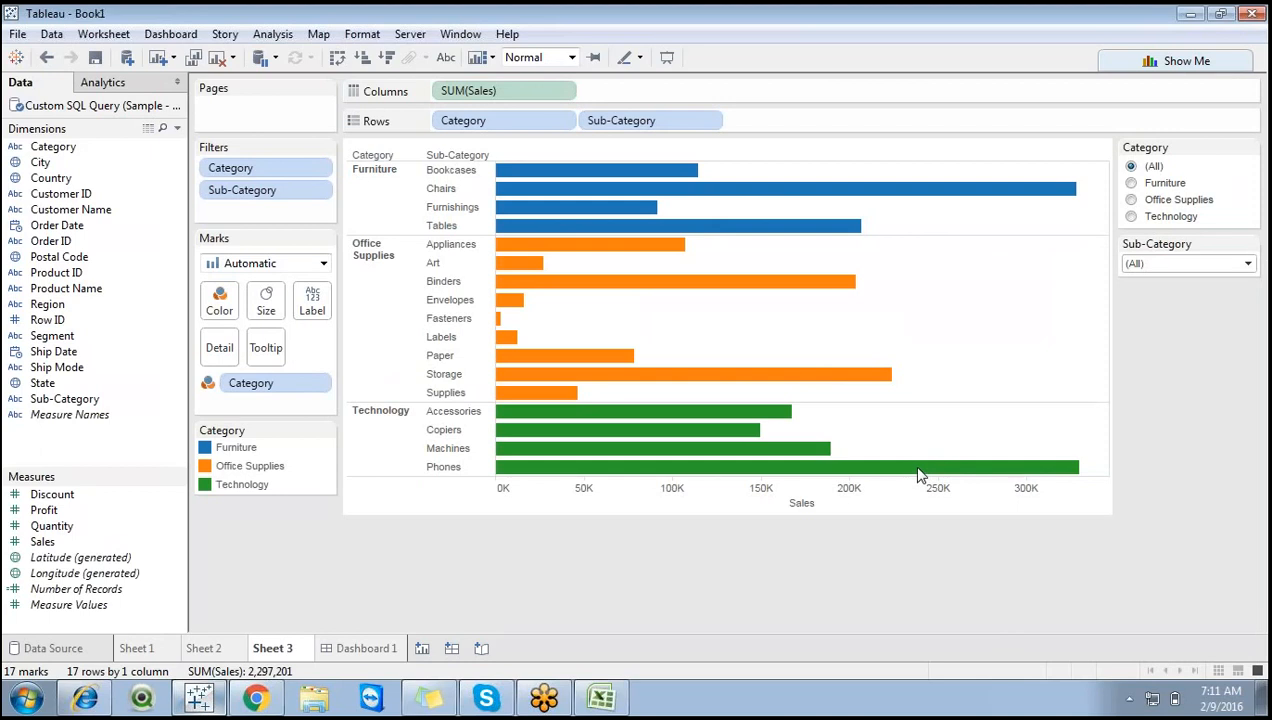
Deselect the Sub-Category values from Accessories through Fasteners, apply the filter, and reselect (All).
click(1175, 270)
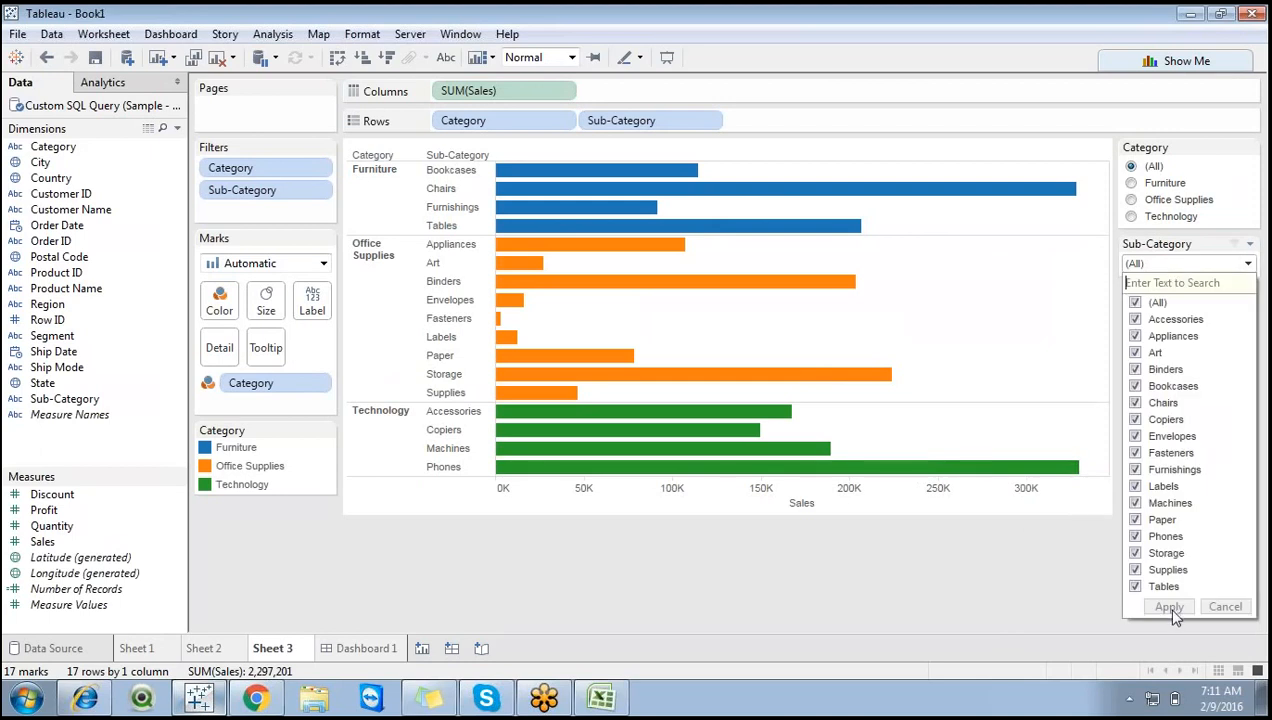
click(1135, 319)
click(1136, 337)
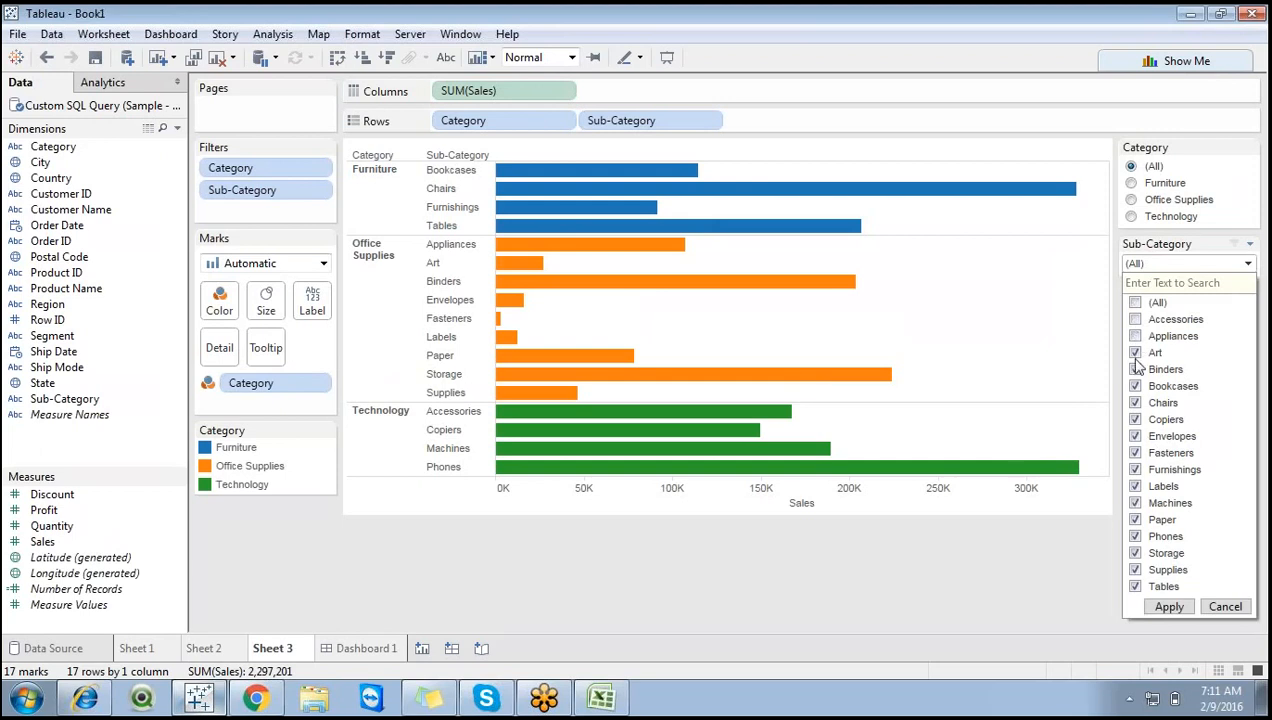
click(1136, 354)
click(1136, 387)
click(1136, 436)
click(1136, 453)
click(1149, 600)
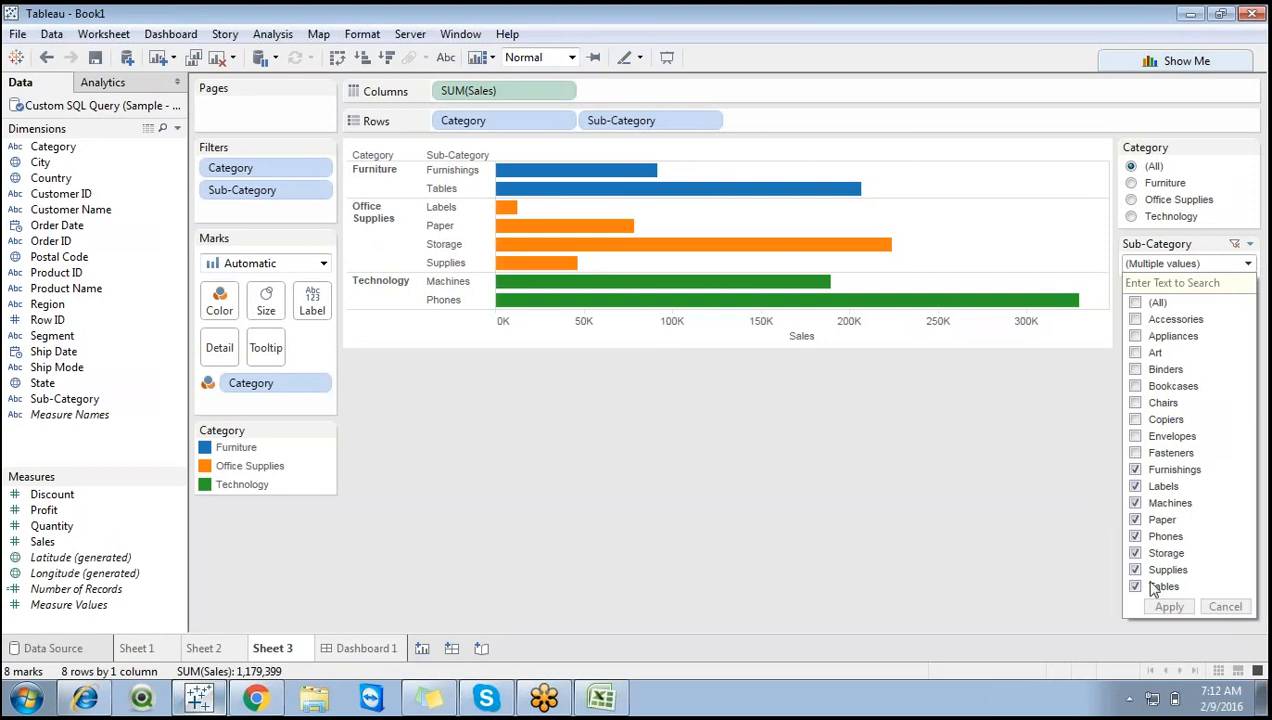
click(1135, 304)
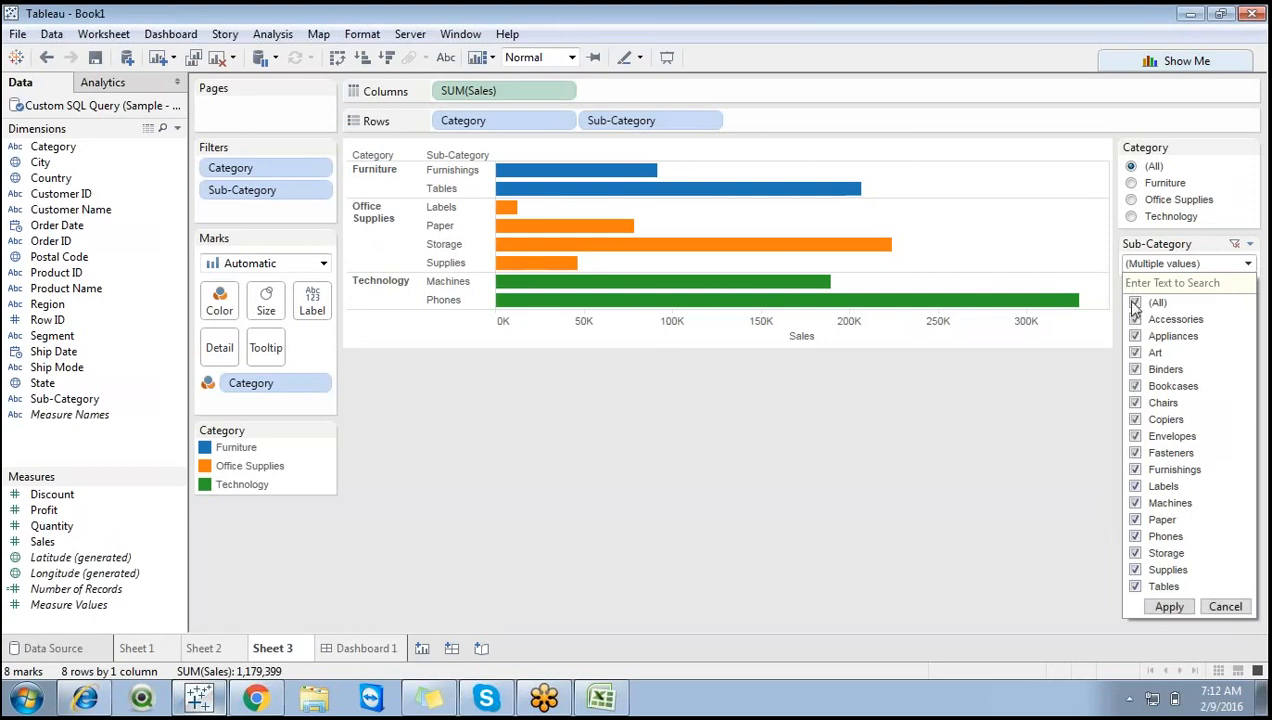
click(1245, 250)
Disable the Show Apply Button customization option for the Sub-Category quick filter.
click(1249, 244)
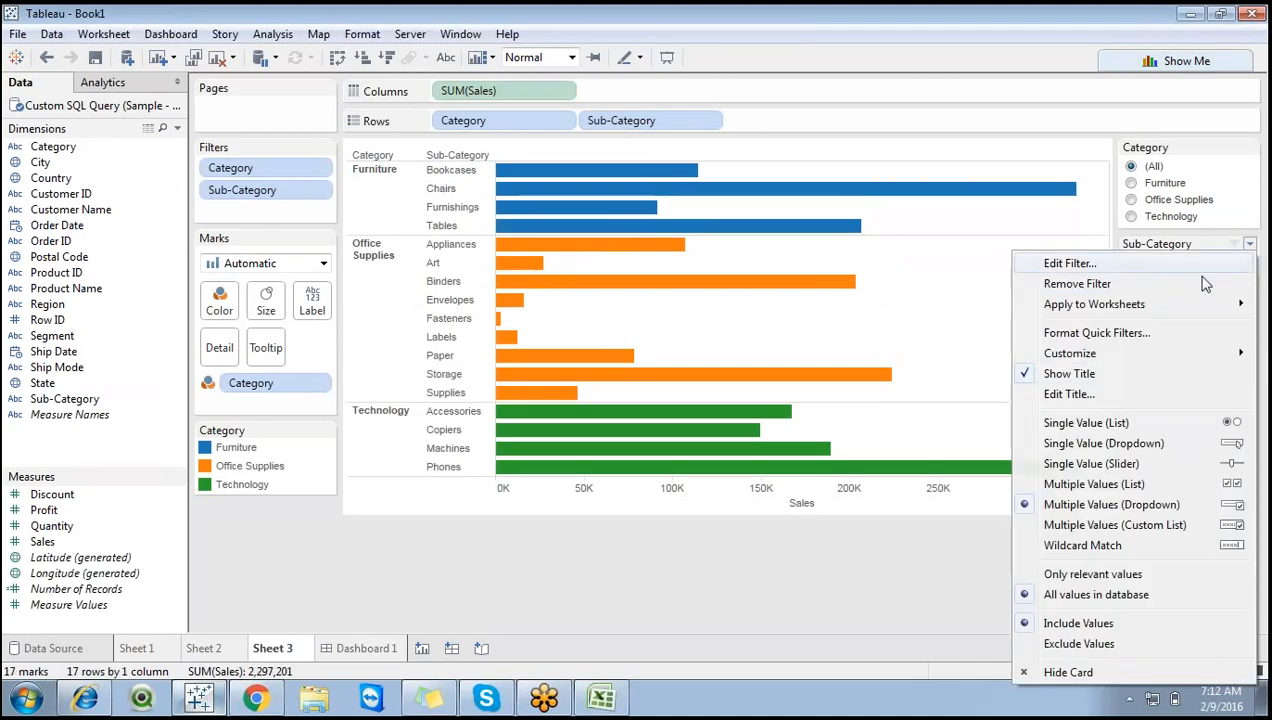
mouse_move(1066, 355)
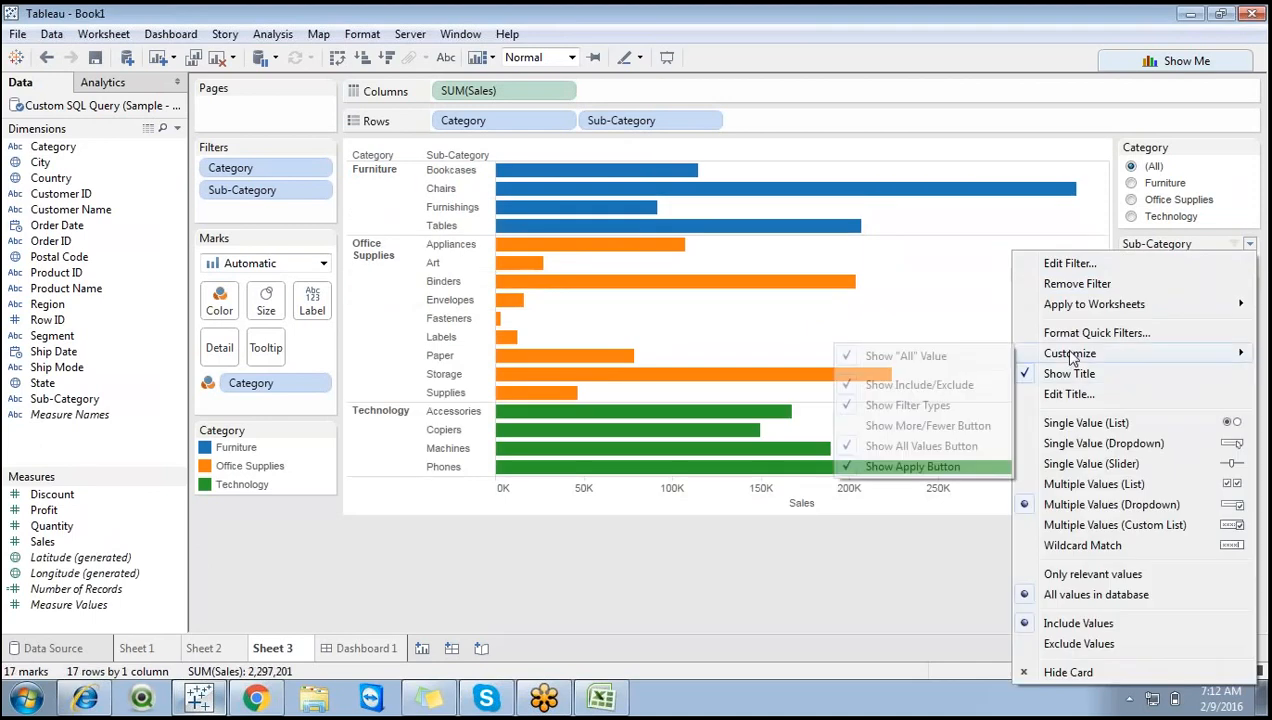
click(872, 466)
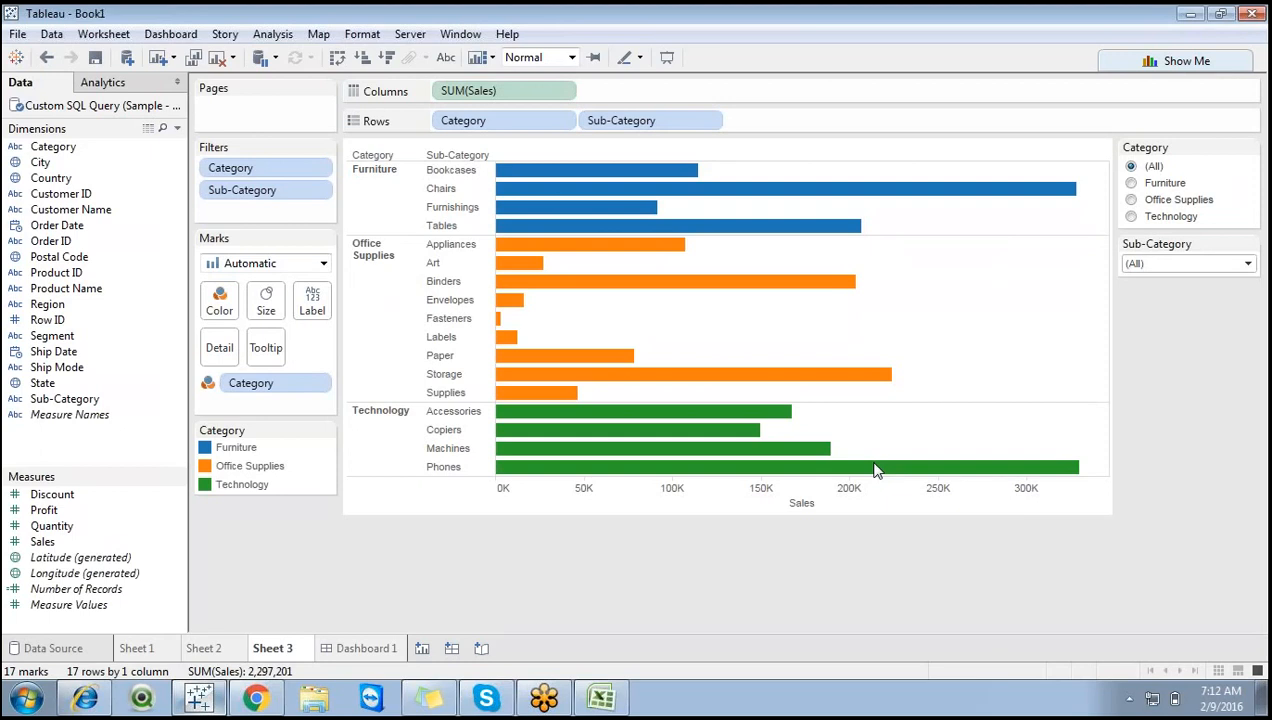
Deselect Art, Appliances and Accessories in the Sub-Category quick filter and reset it to show all values.
click(1190, 264)
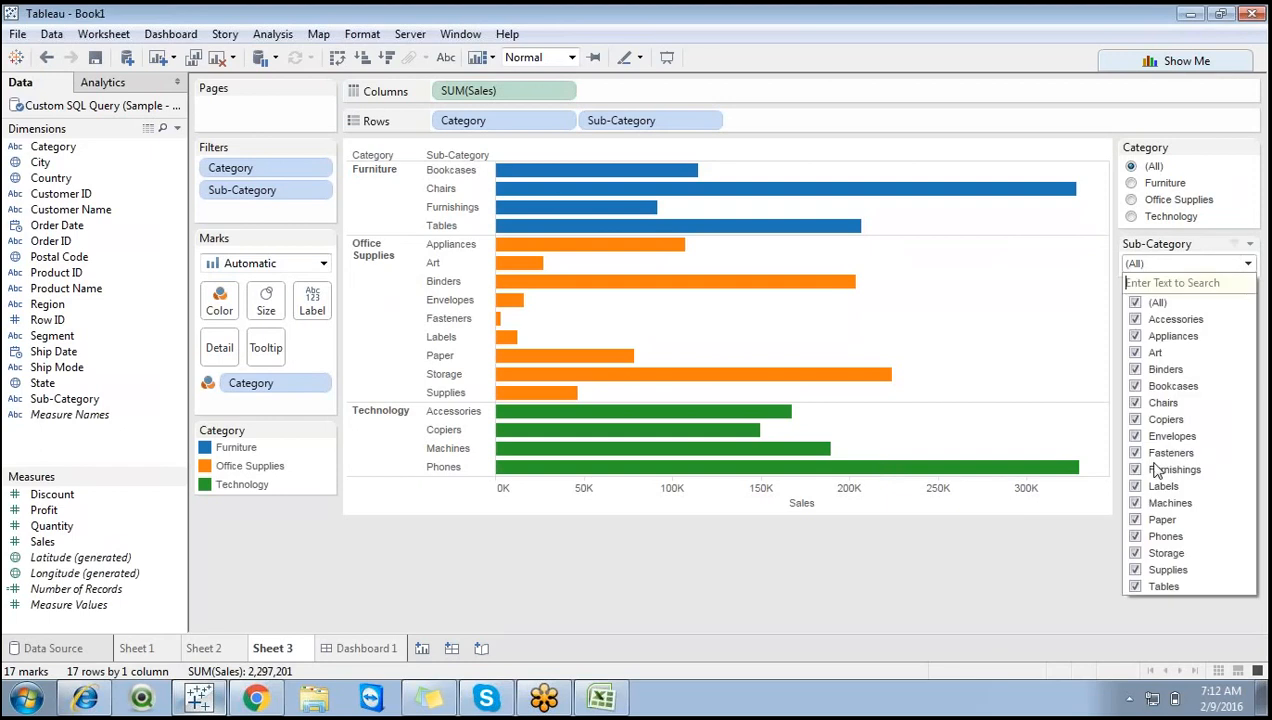
click(1136, 352)
click(1136, 352)
click(1136, 352)
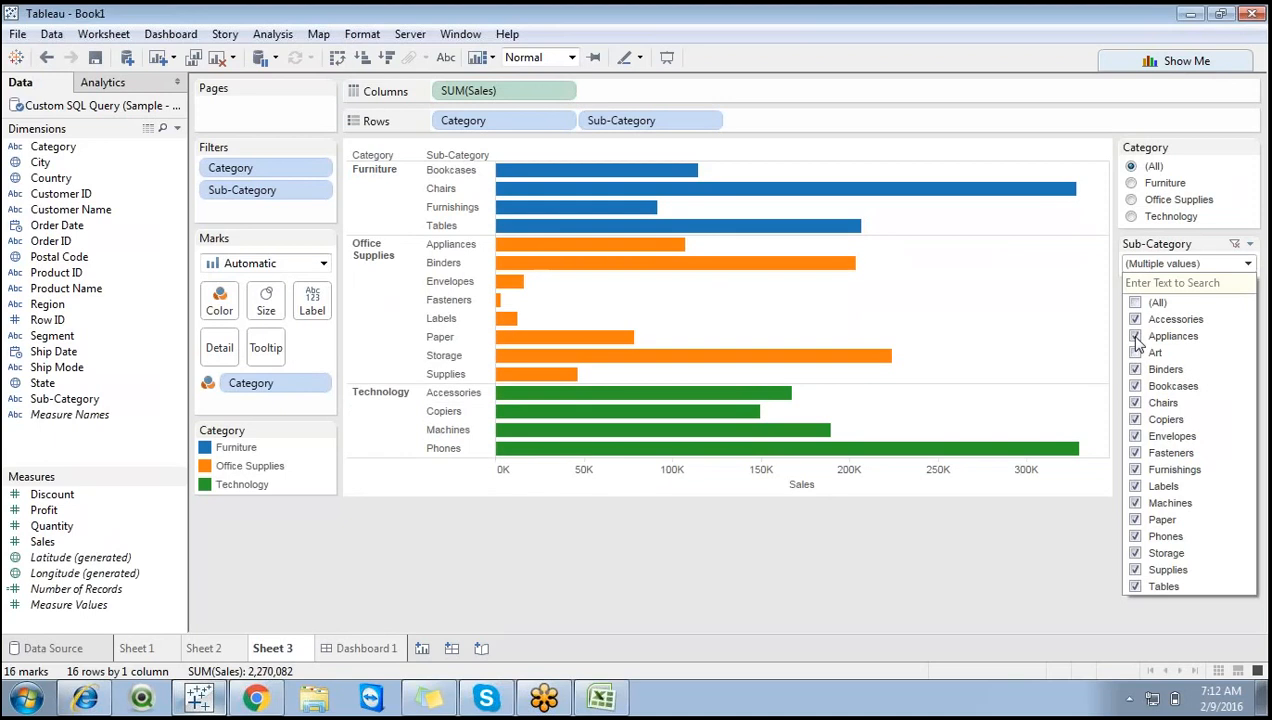
click(1136, 336)
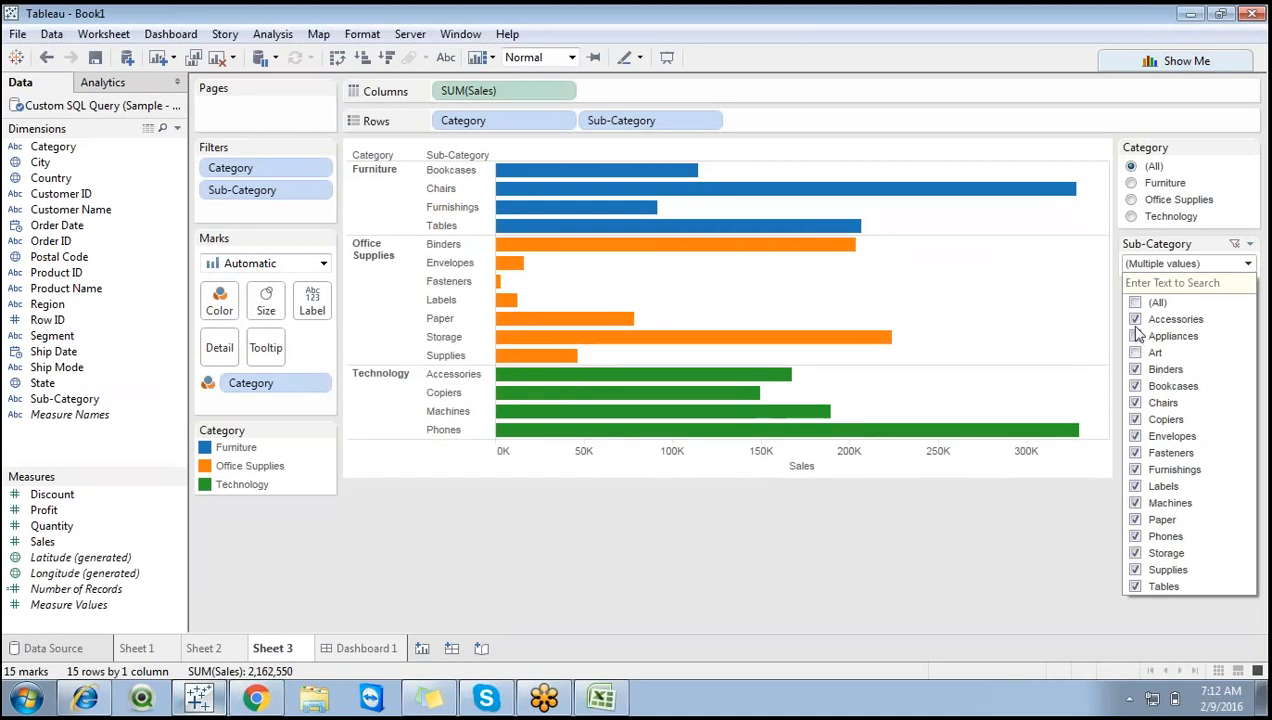
click(1236, 244)
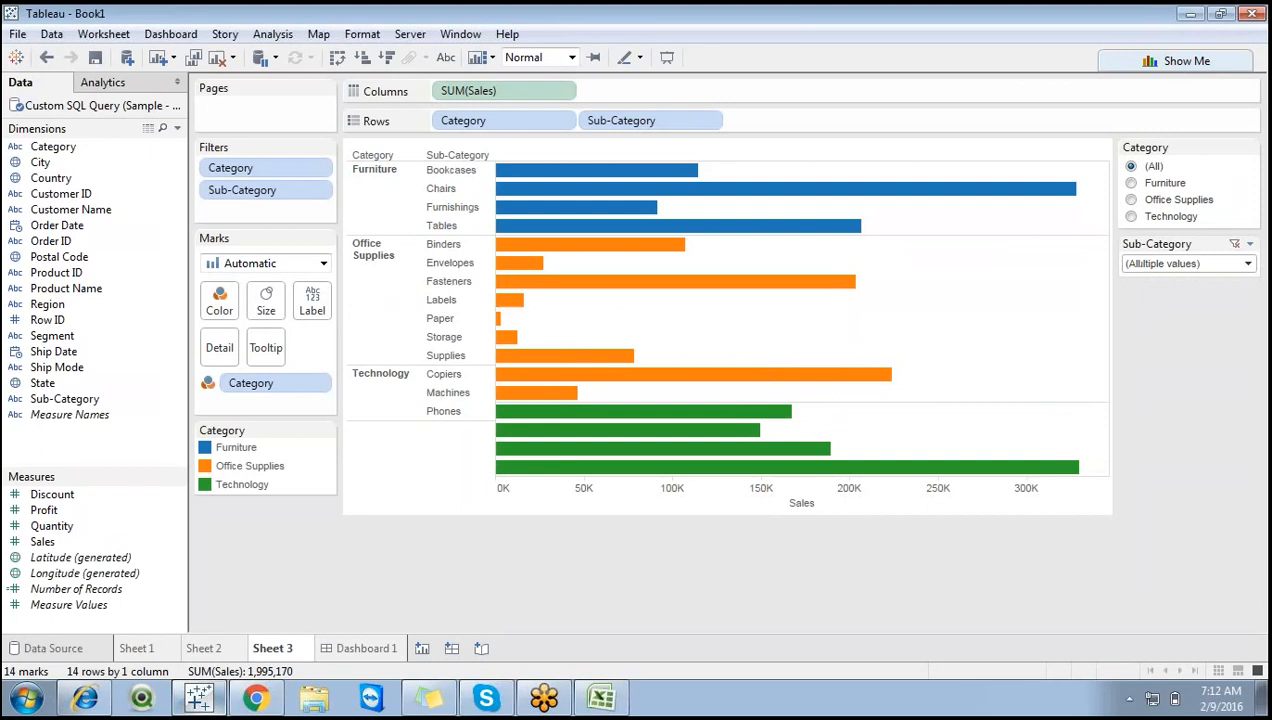
Review the Sub-Category quick filter's customization options, including Show Apply Button.
click(1249, 244)
mouse_move(1052, 356)
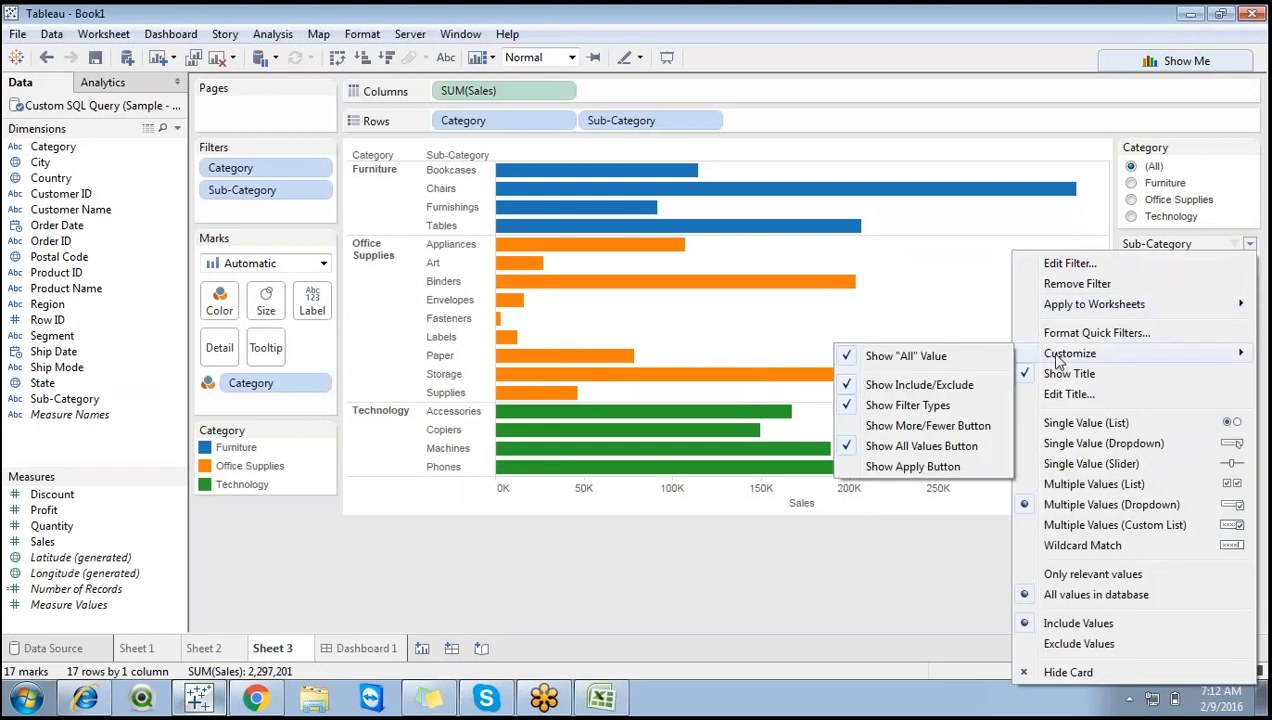
click(887, 470)
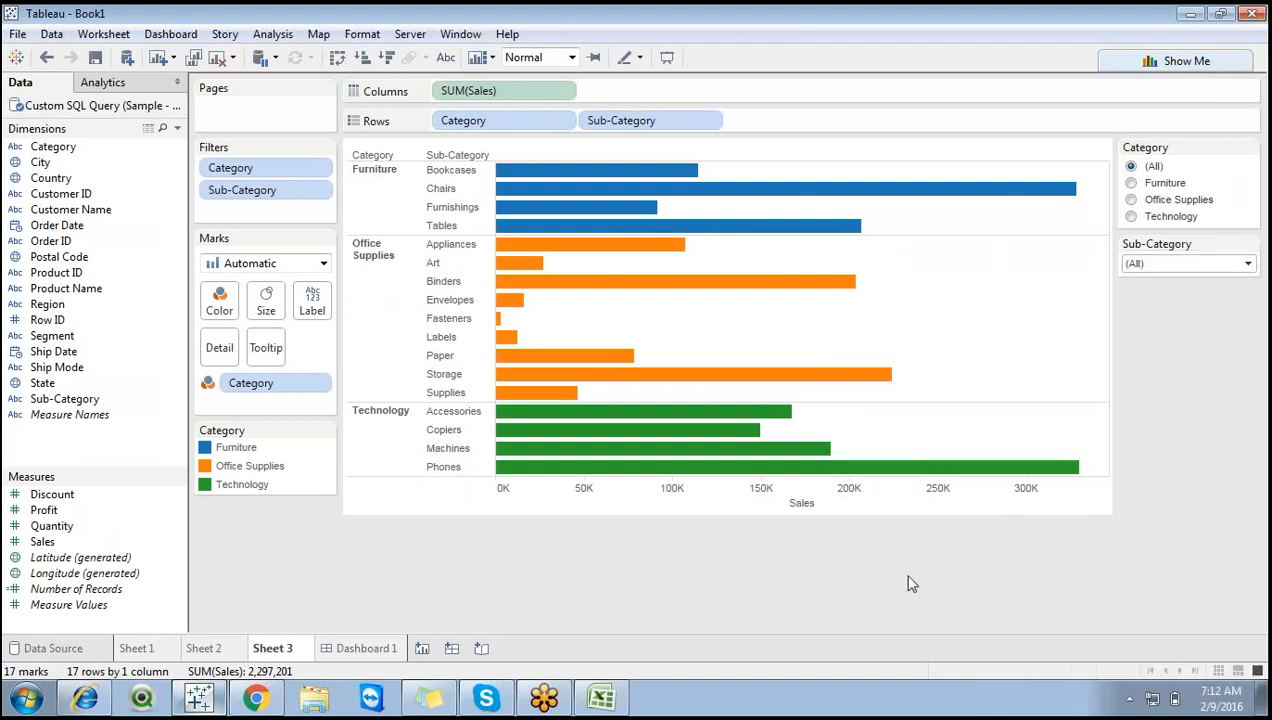
Deselect Appliances, Art, Binders and Bookcases in the Sub-Category quick filter.
click(1188, 263)
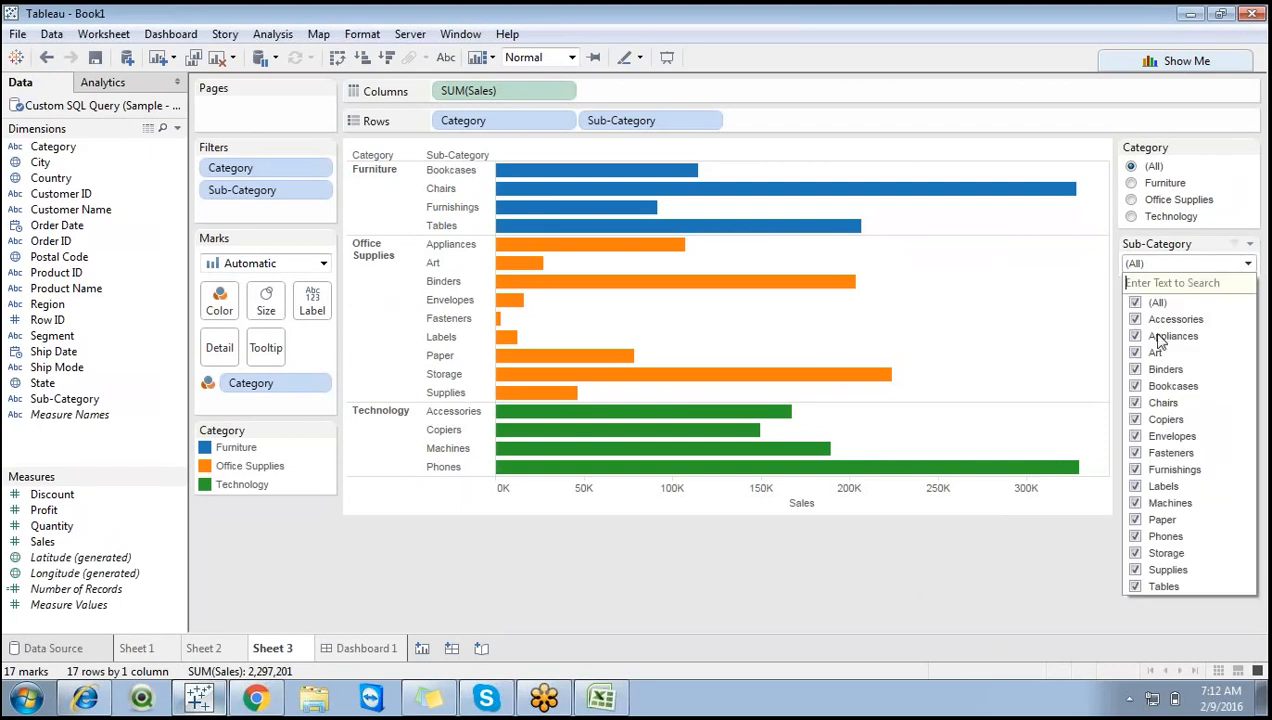
click(1135, 336)
click(1135, 352)
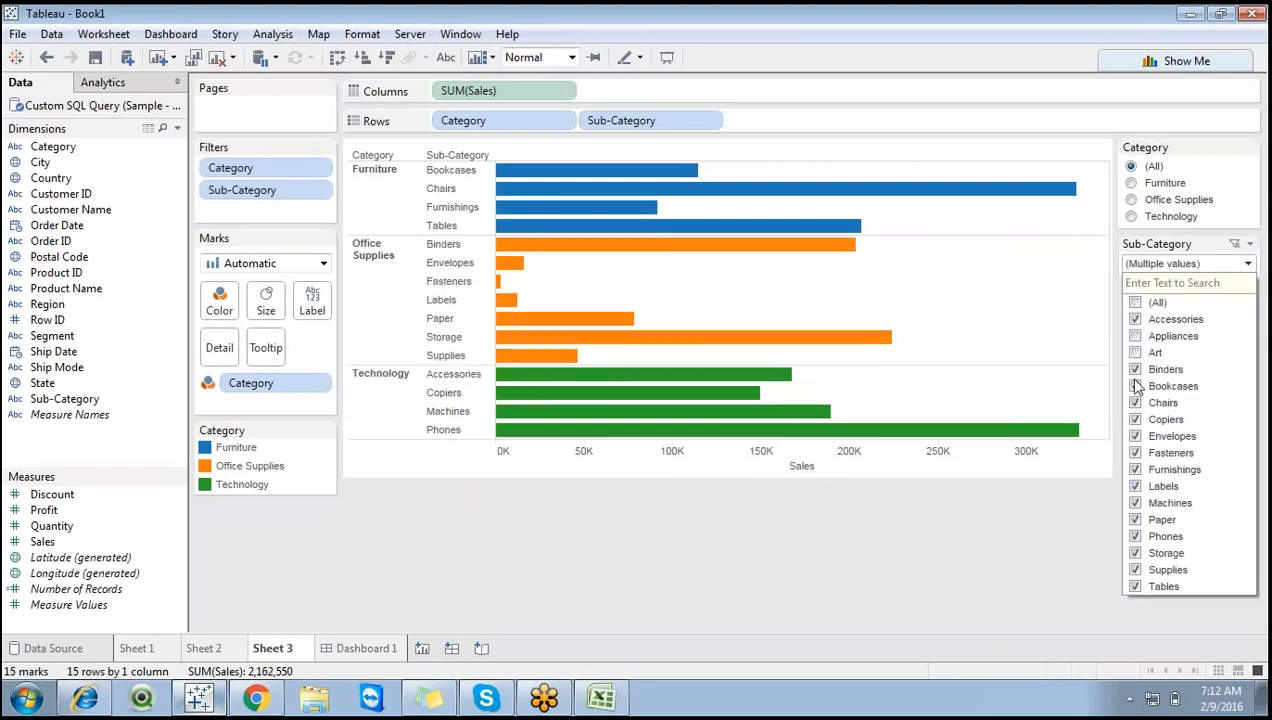
click(1135, 369)
click(1135, 386)
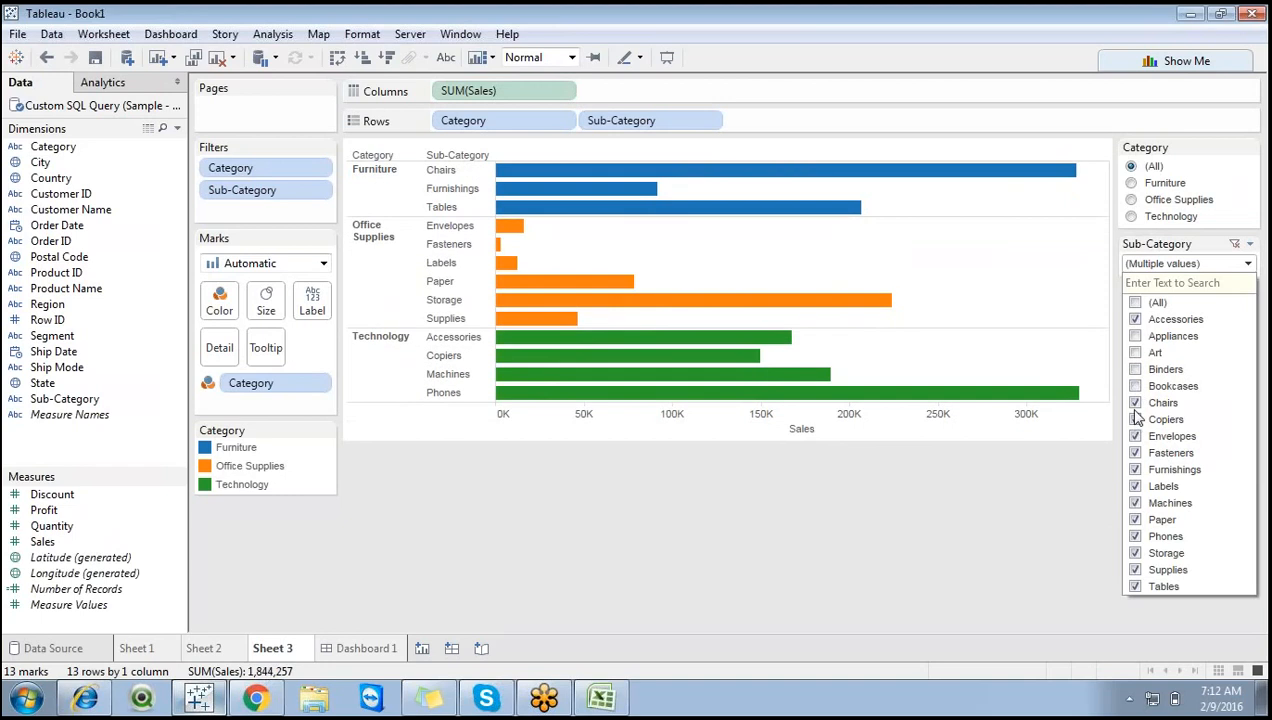
Deselect Chairs in the Sub-Category quick filter and reset it to show all values.
click(1135, 403)
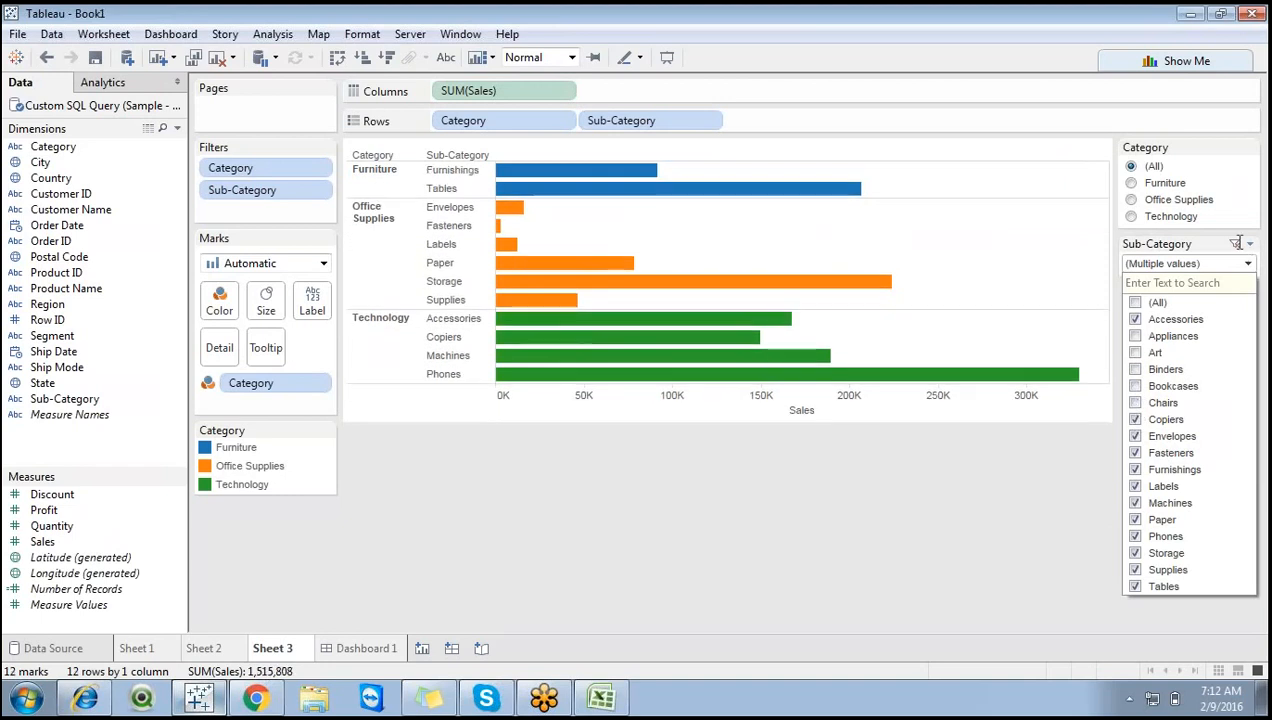
click(1237, 244)
Enable the Show Apply Button customization option for the Sub-Category quick filter and open its value list to check the buttons.
click(1249, 244)
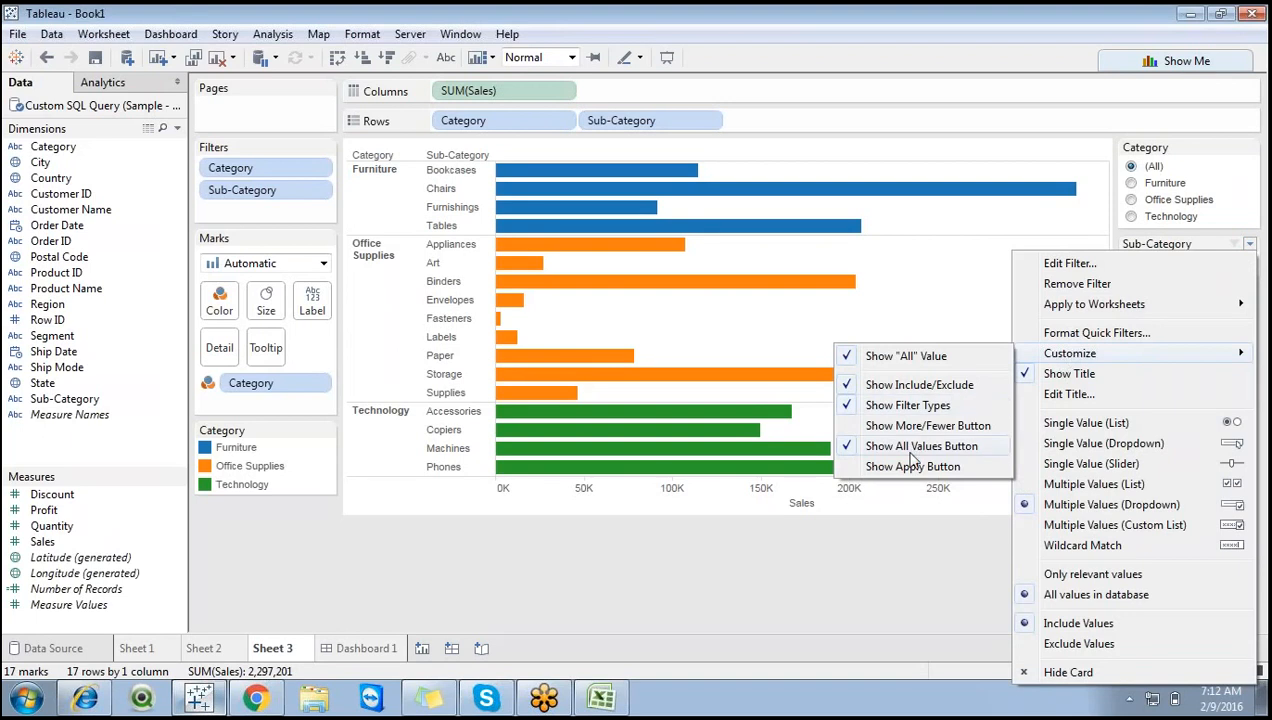
click(912, 467)
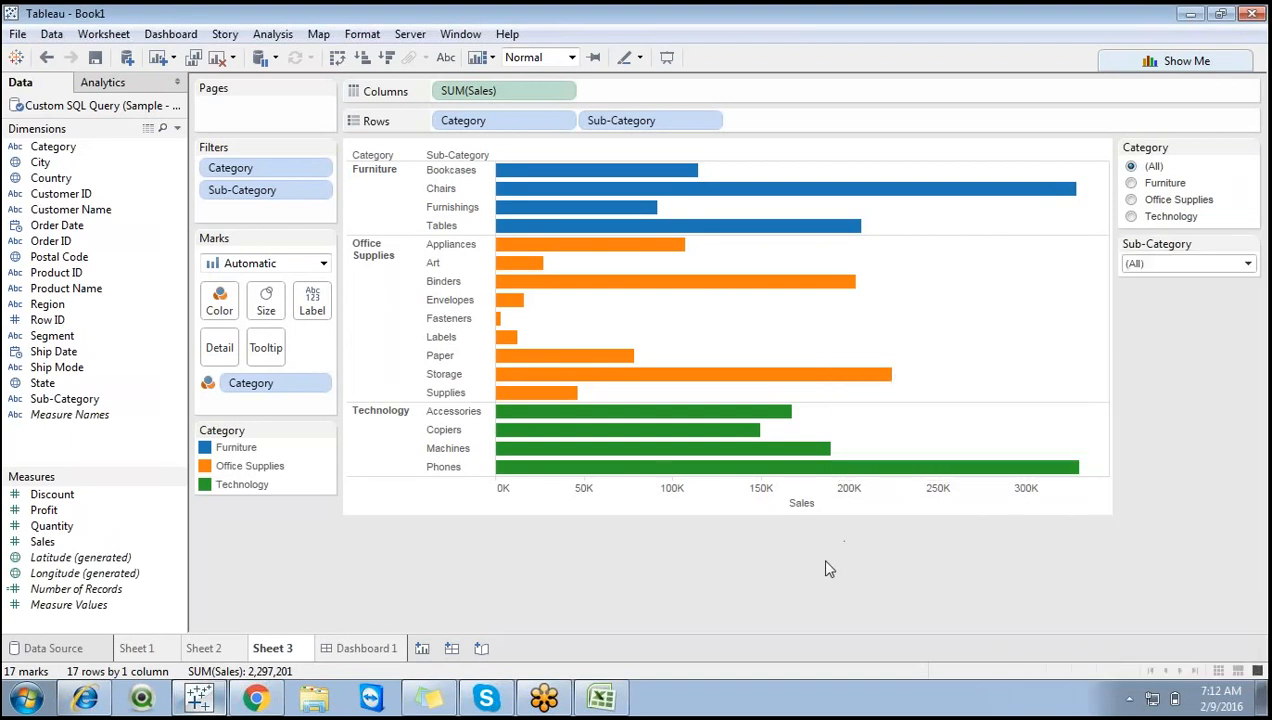
click(1183, 263)
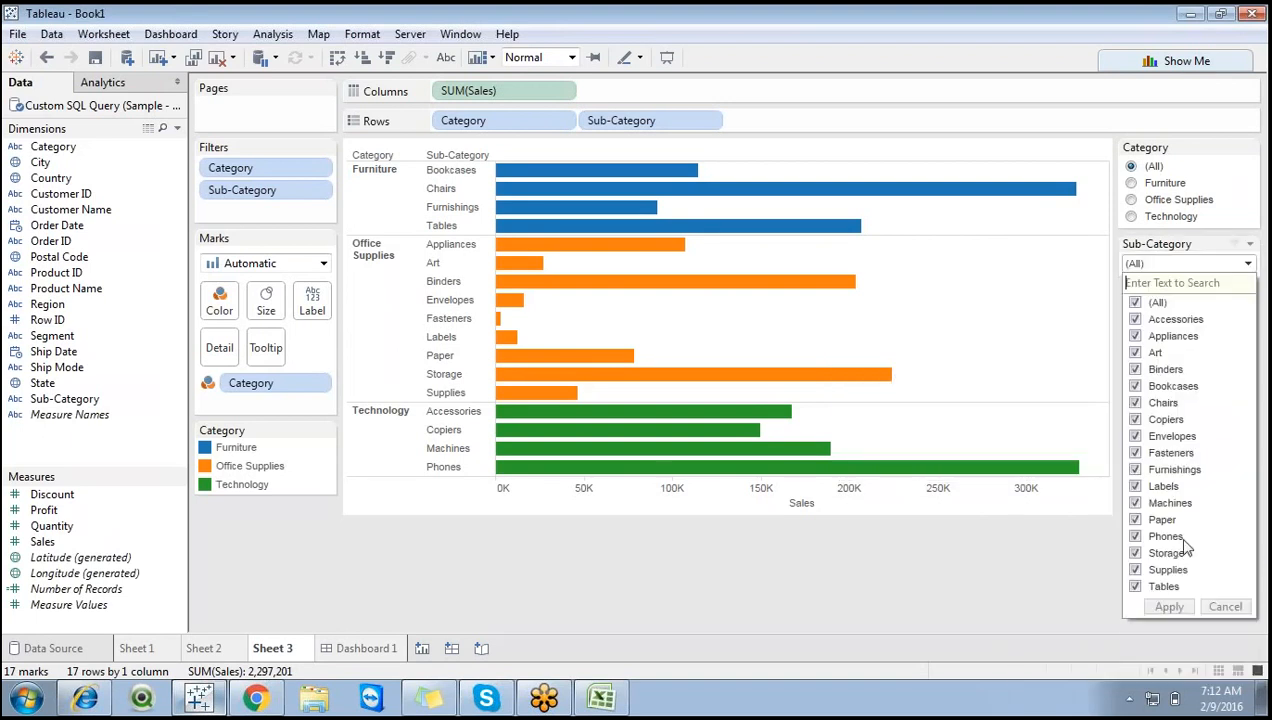
click(1133, 271)
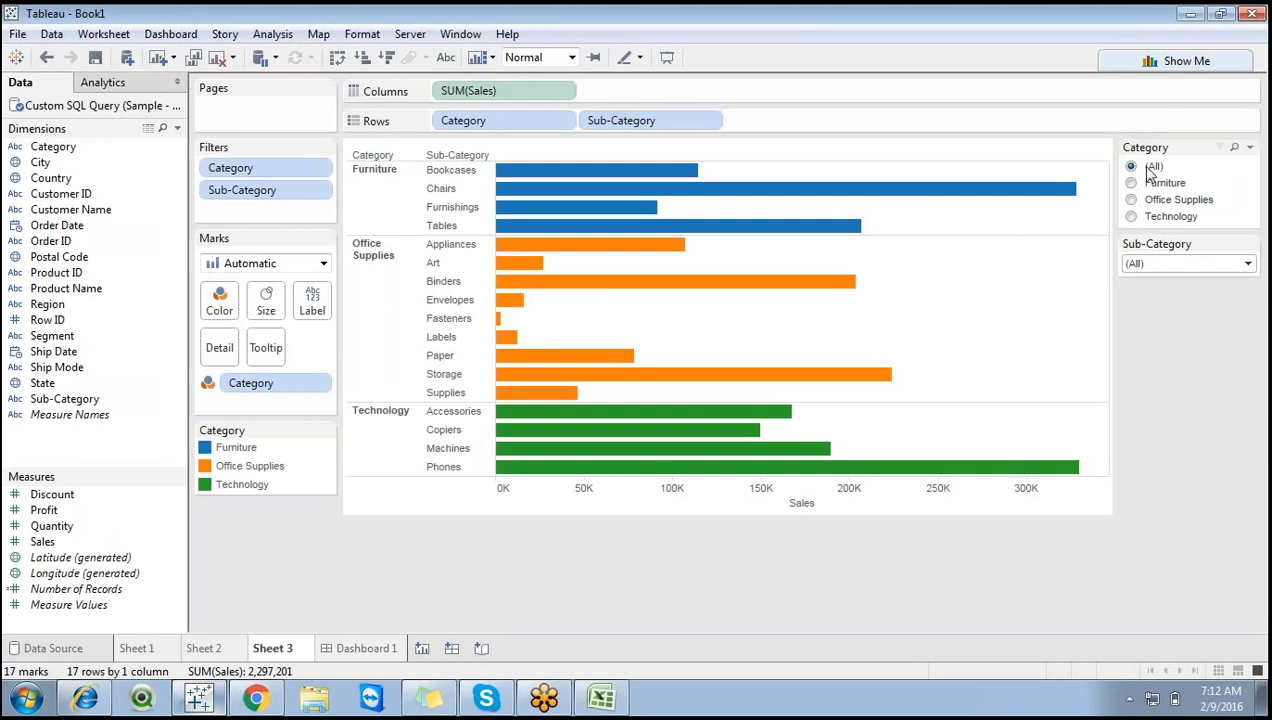
click(1137, 266)
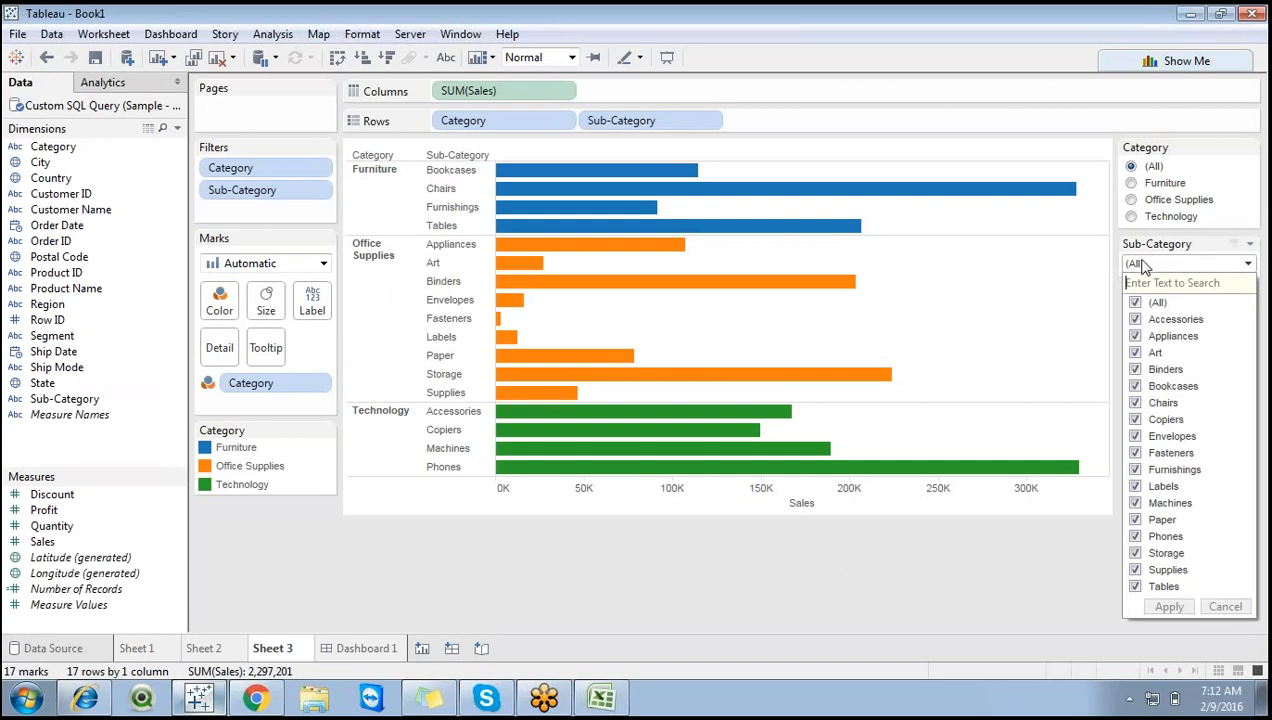
Disable the Show Filter Types customization option for the Sub-Category quick filter.
click(1248, 245)
click(1248, 245)
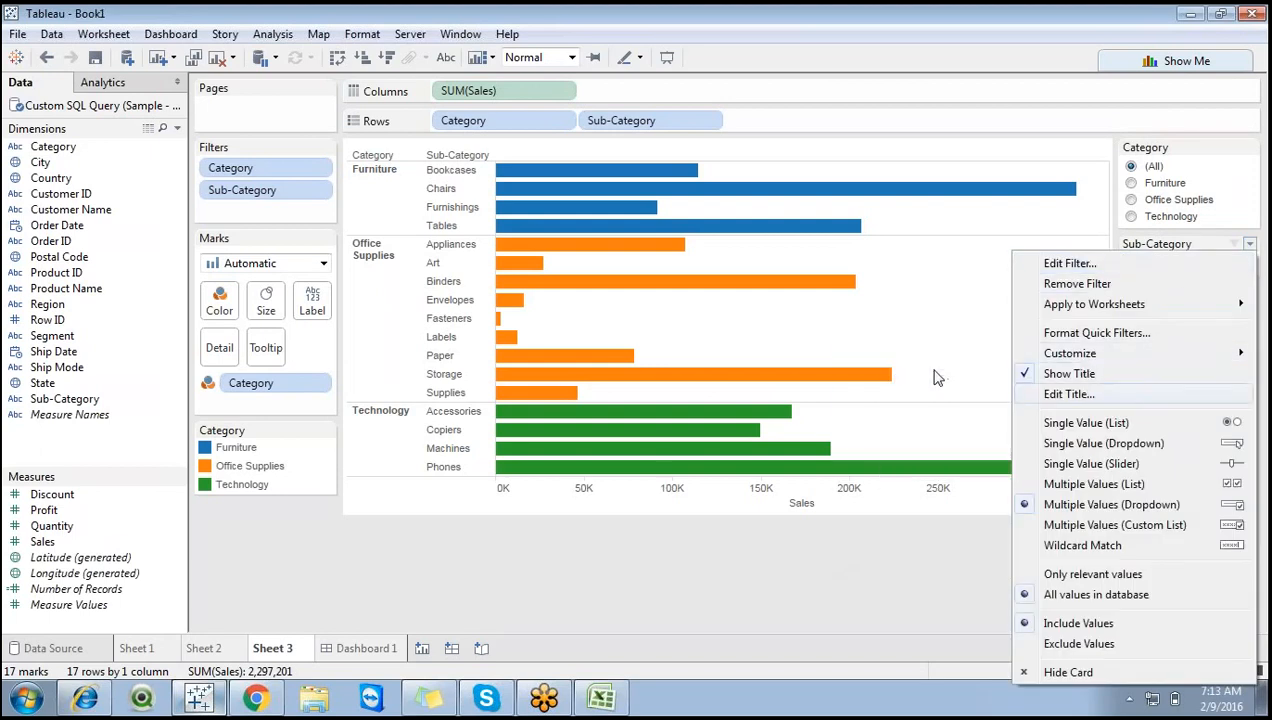
mouse_move(1045, 353)
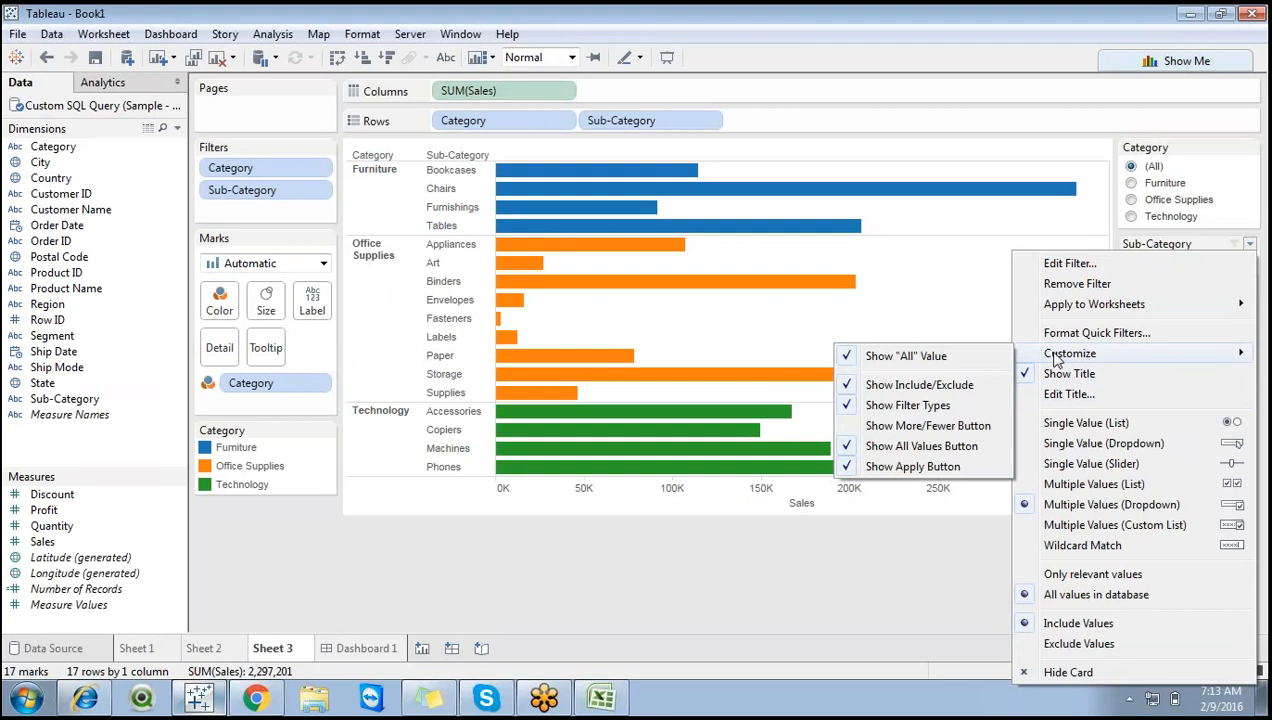
click(945, 426)
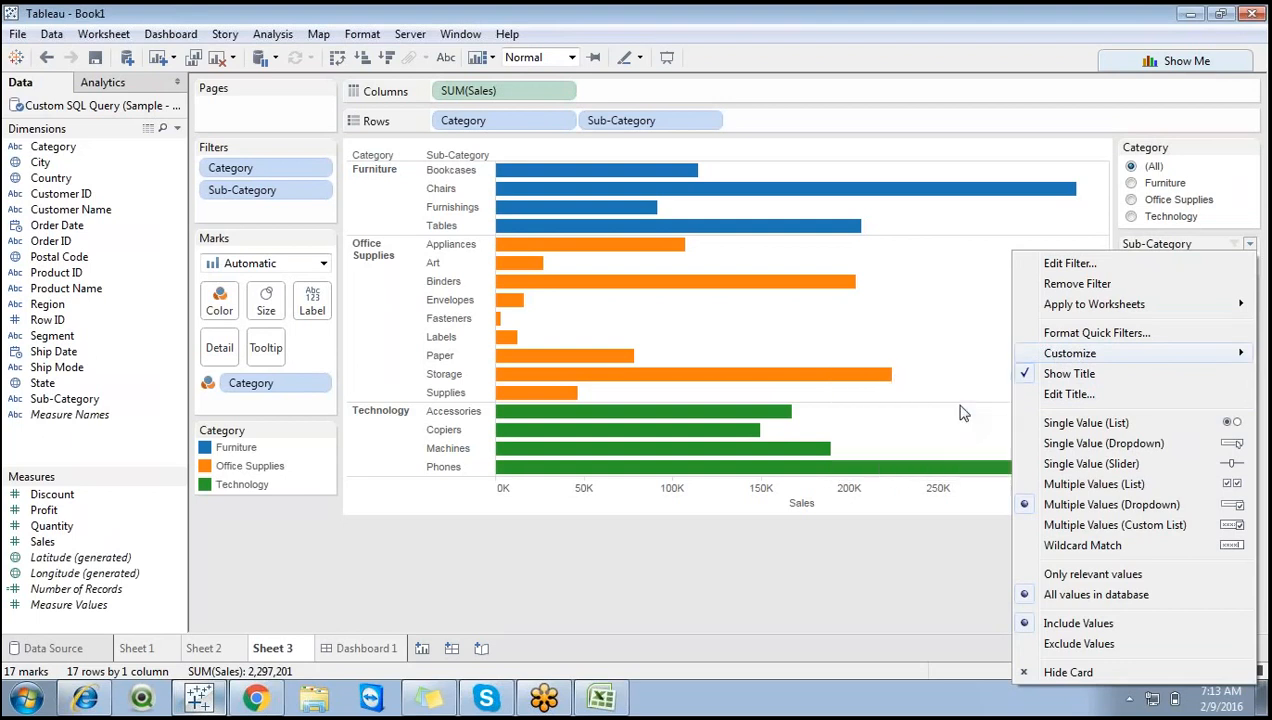
Turn the Show Filter Types customization option back on for the Sub-Category quick filter.
click(1249, 244)
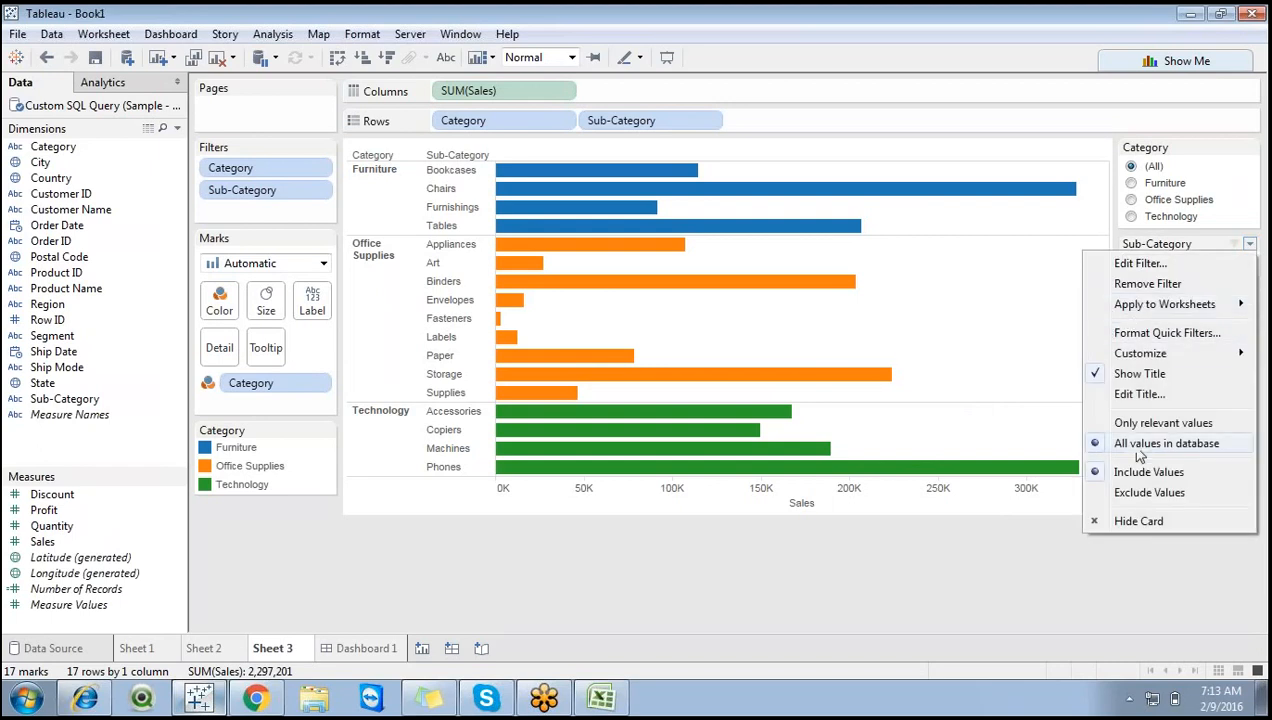
mouse_move(1125, 358)
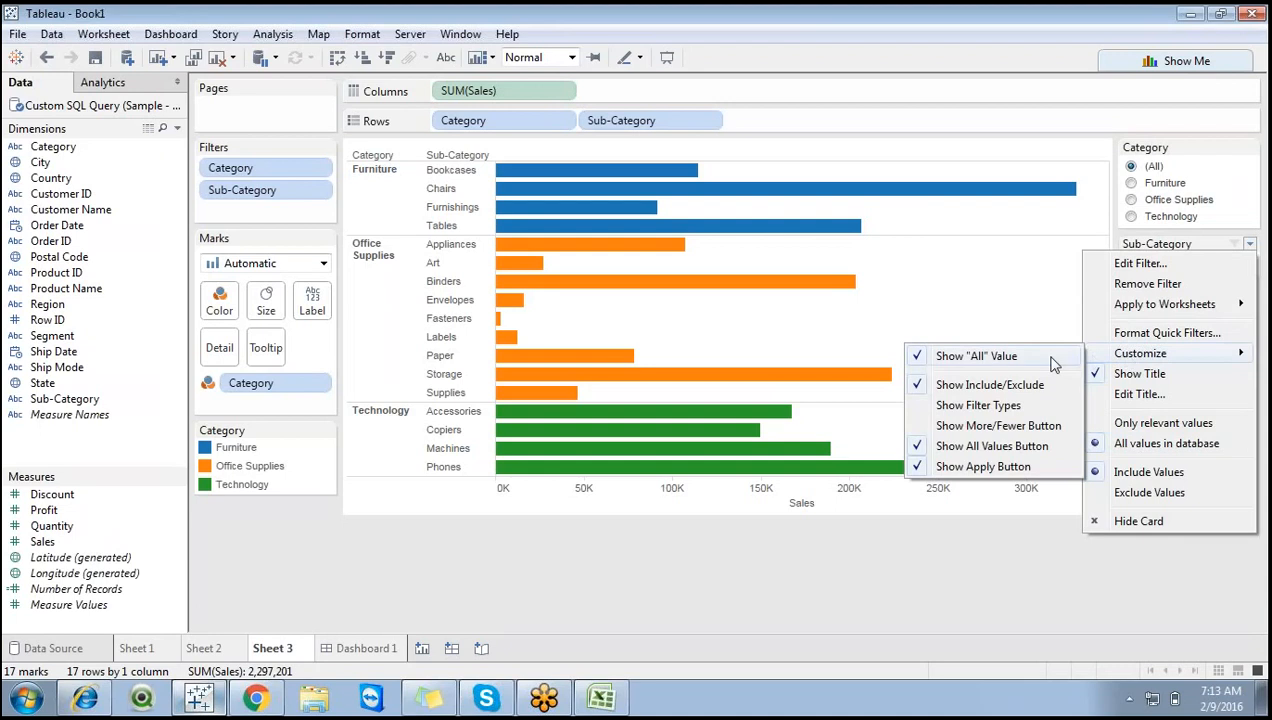
click(1005, 408)
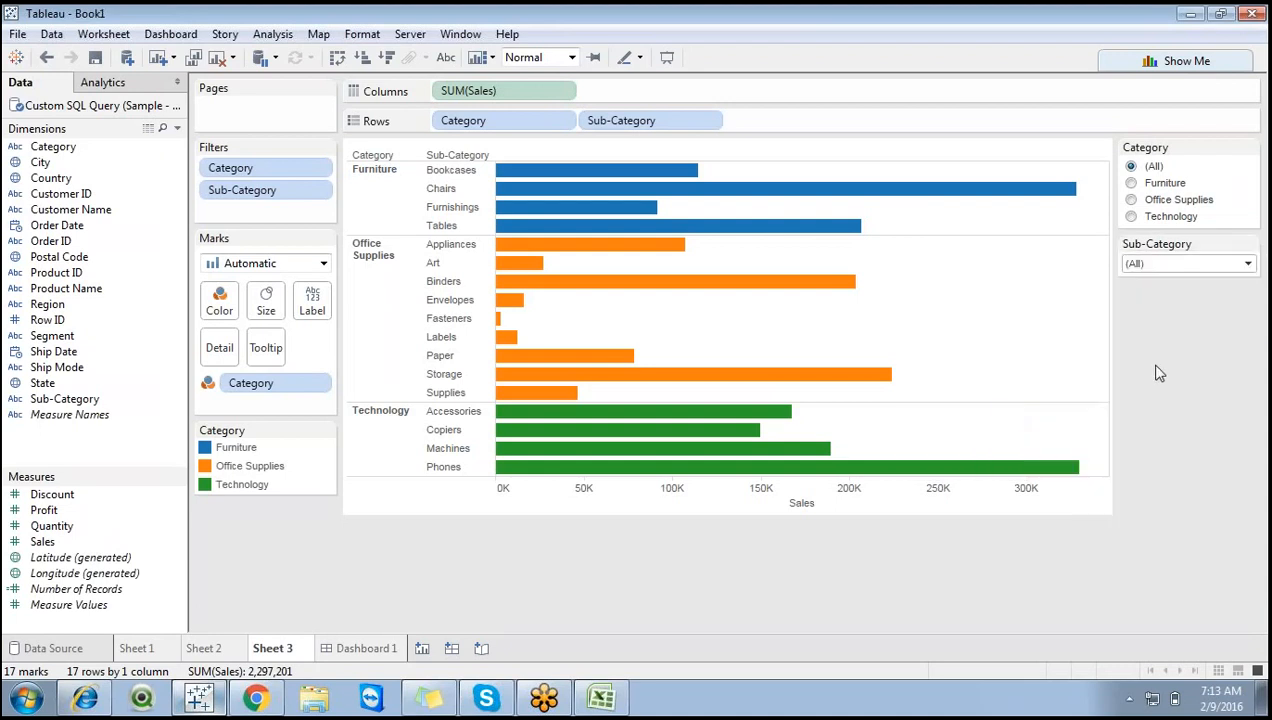
Review the Sub-Category quick filter's display types and customization options, and open its list of values.
click(1250, 245)
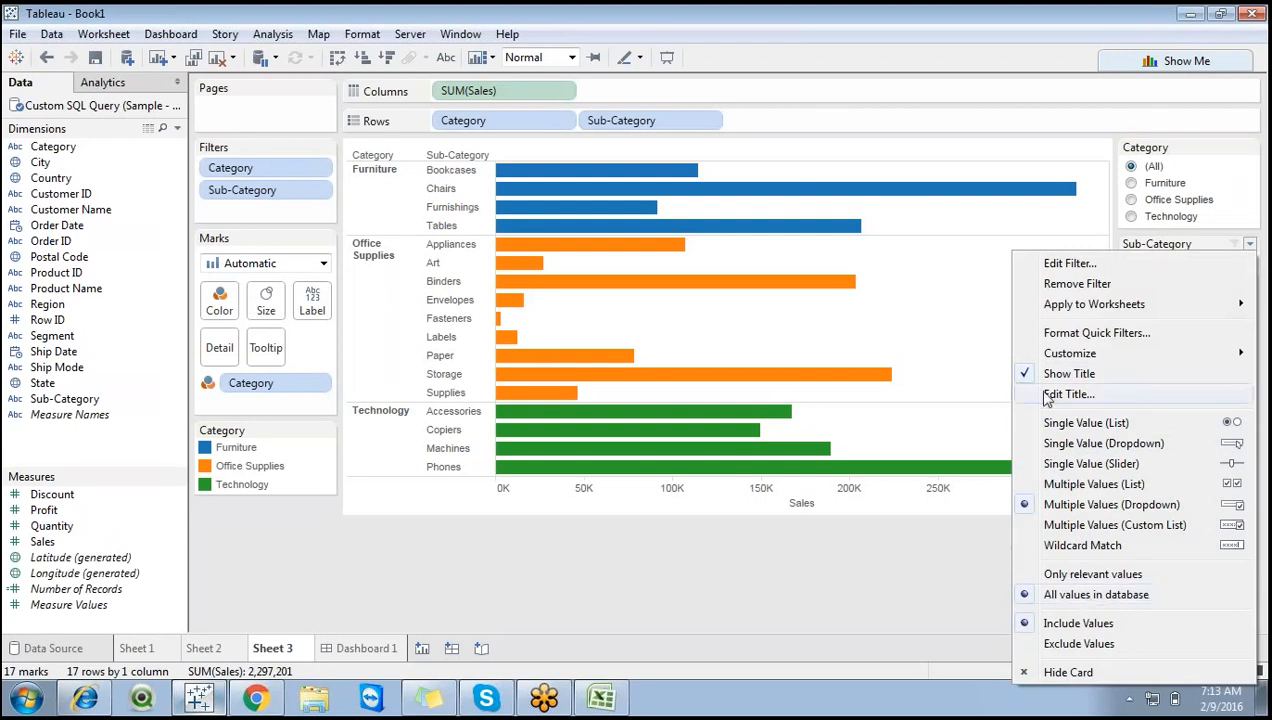
mouse_move(1047, 360)
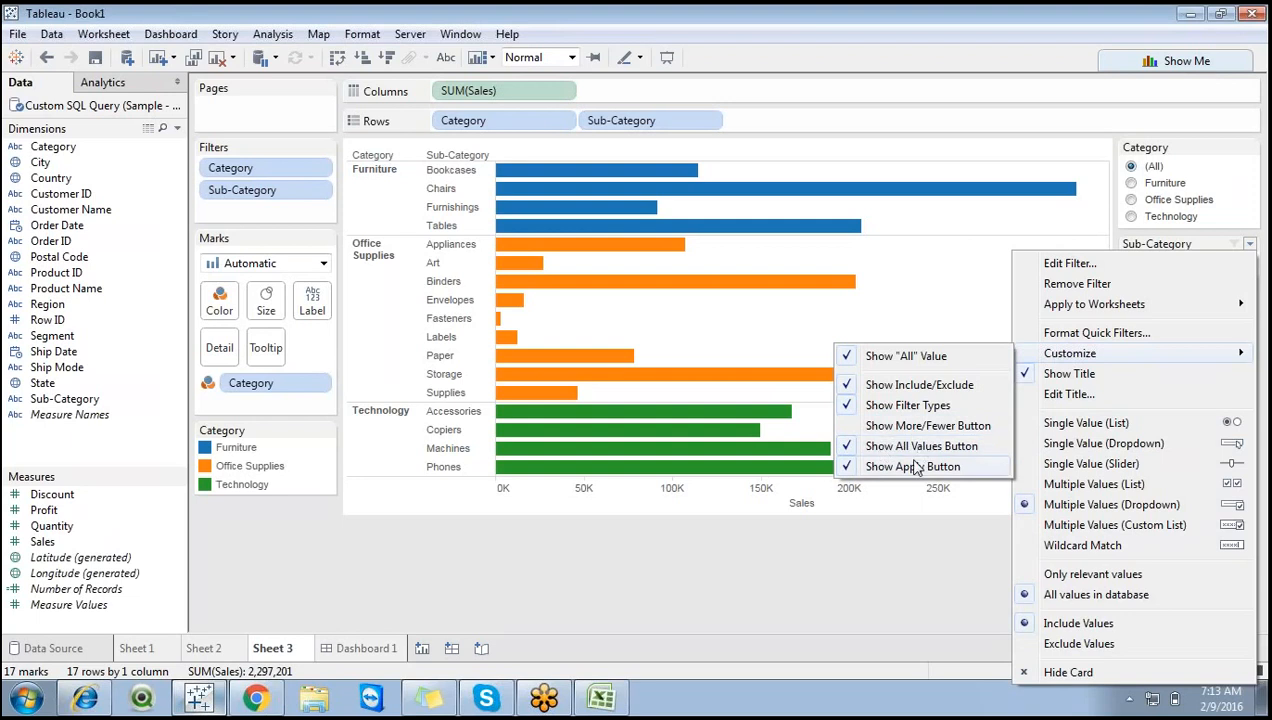
click(904, 526)
click(1210, 264)
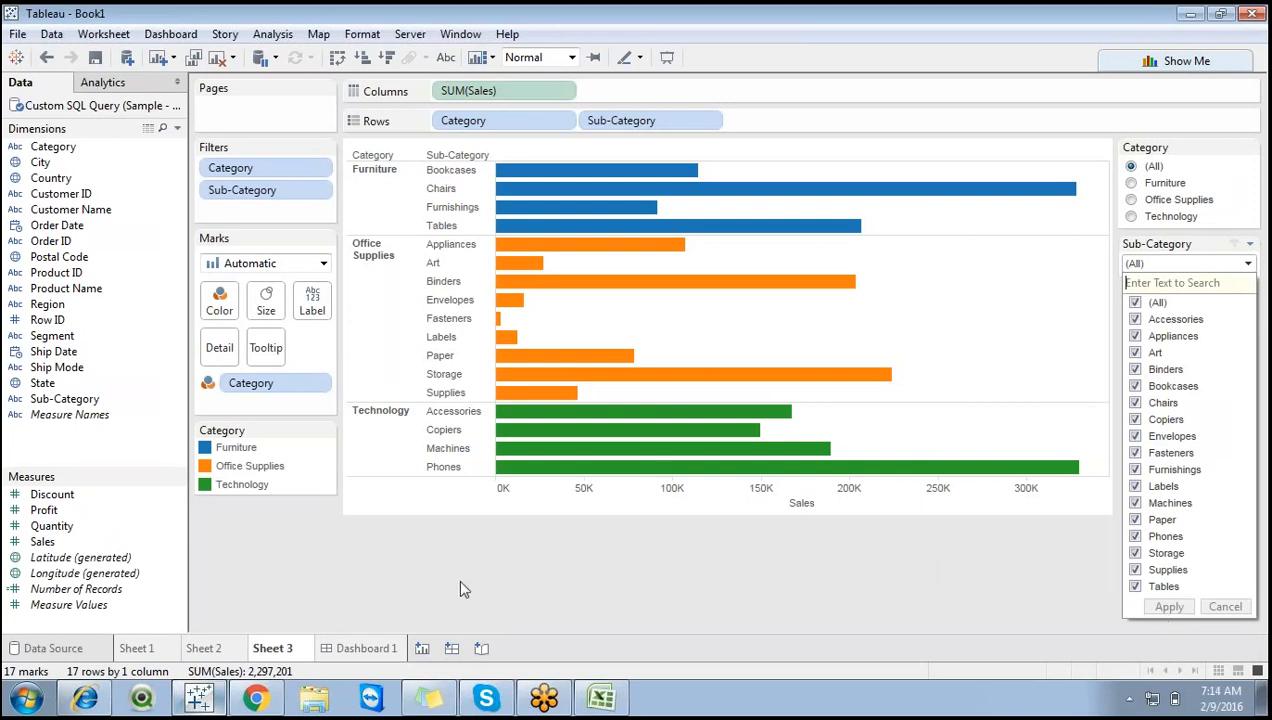
Switch to the Excel notes and copy "Where" from H4 into H6 in the Data Source Filter row.
click(601, 705)
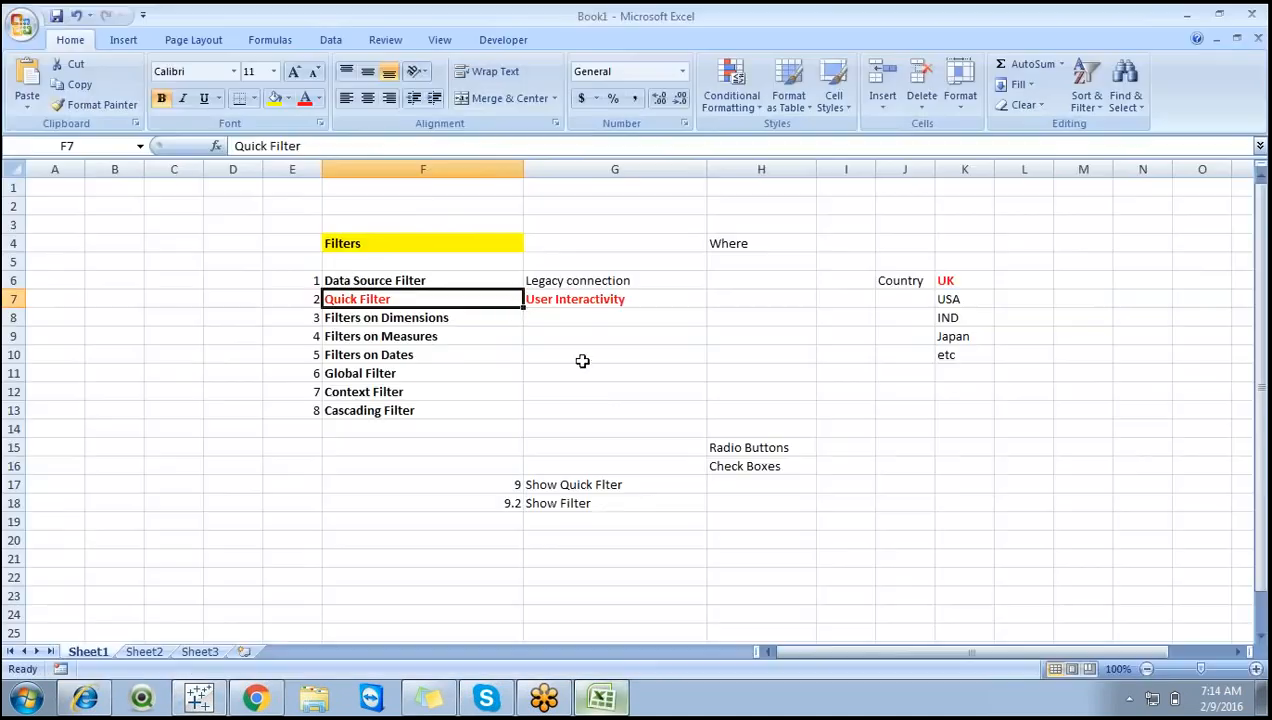
click(455, 285)
click(566, 282)
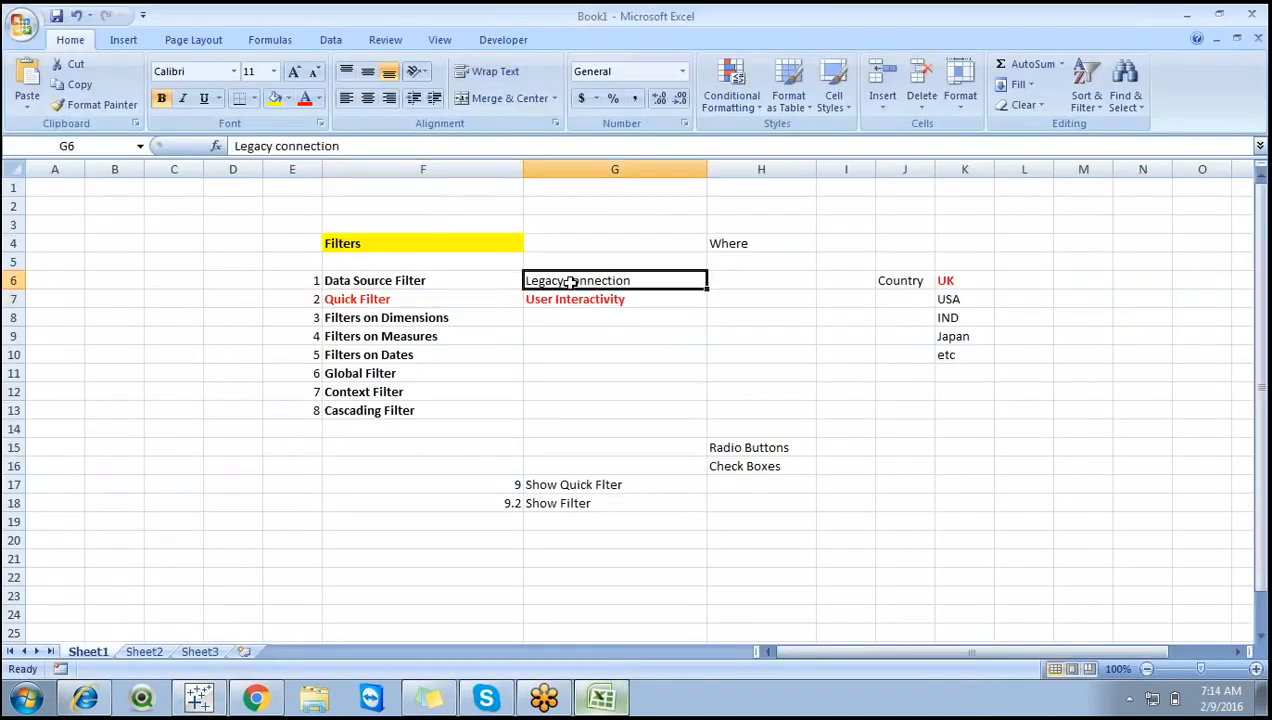
click(732, 282)
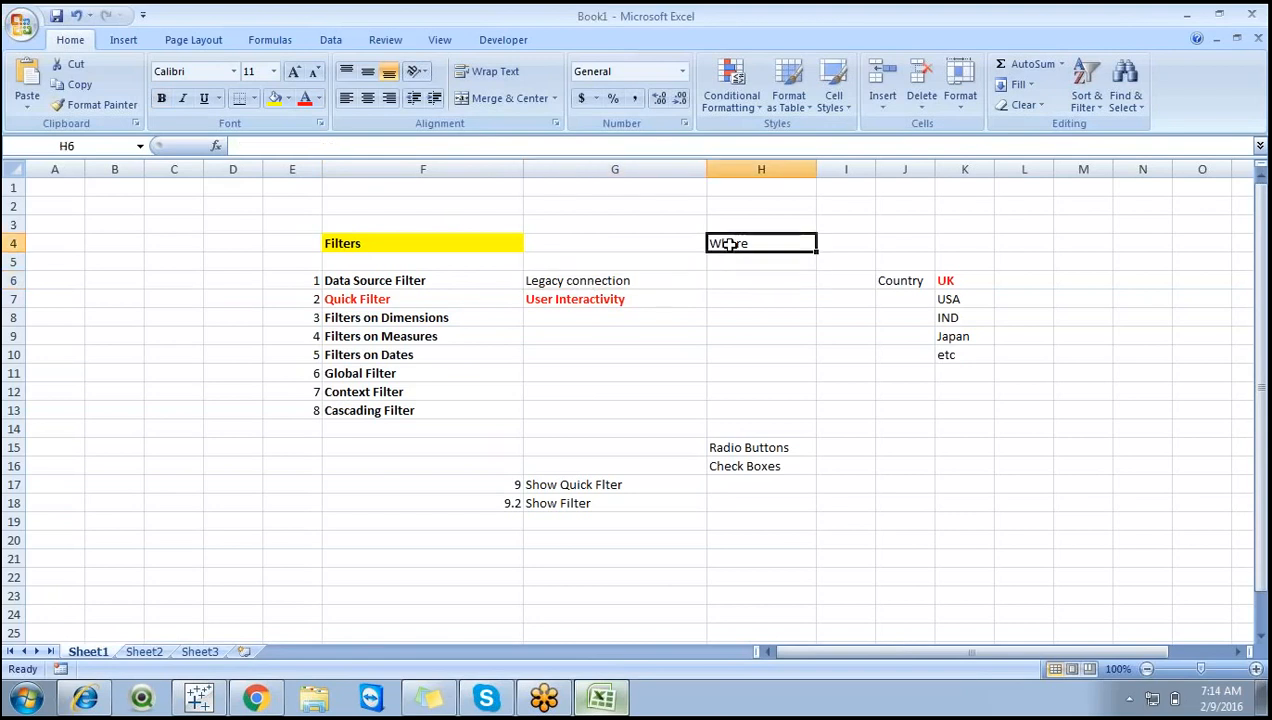
click(729, 243)
key(ctrl+c)
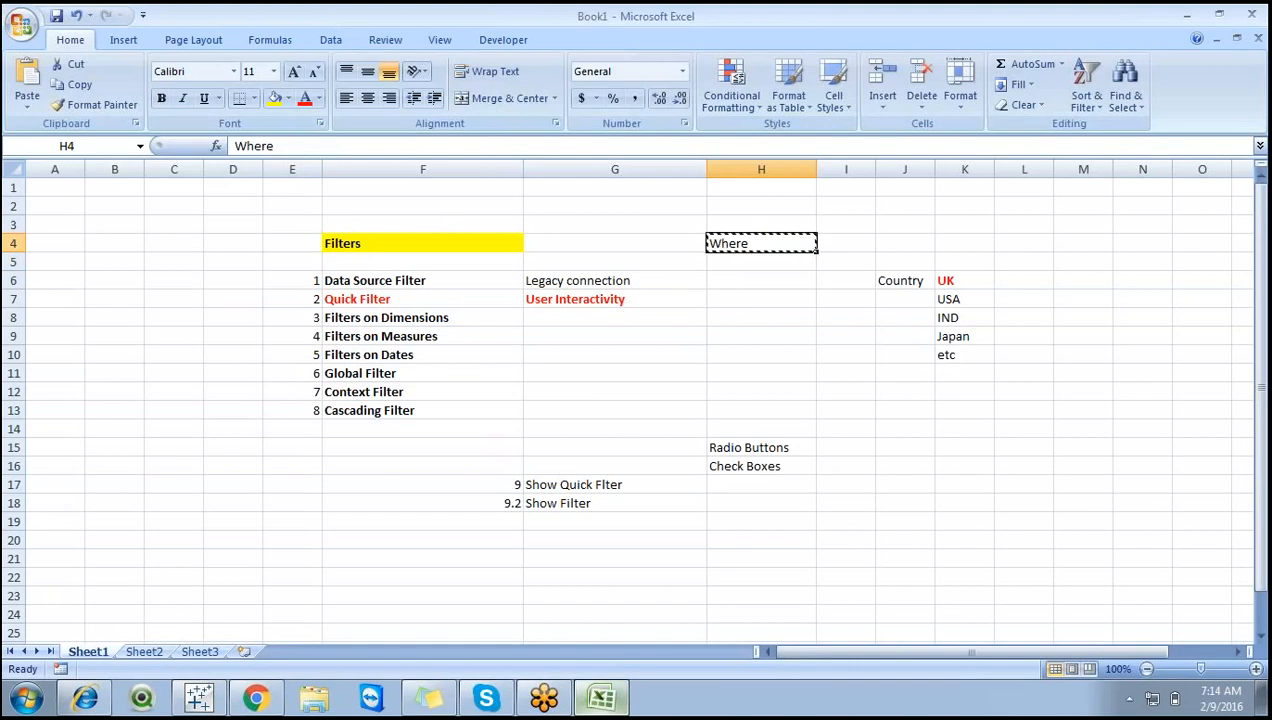
click(732, 281)
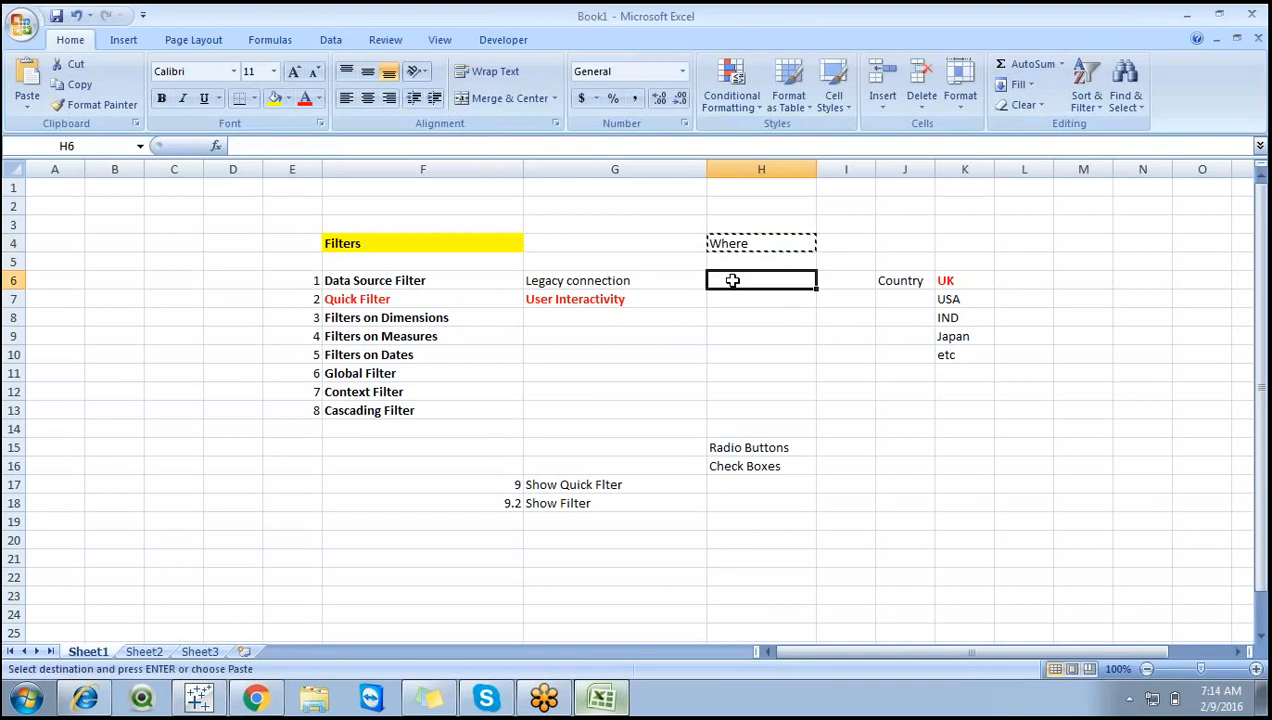
key(ctrl+v)
click(749, 332)
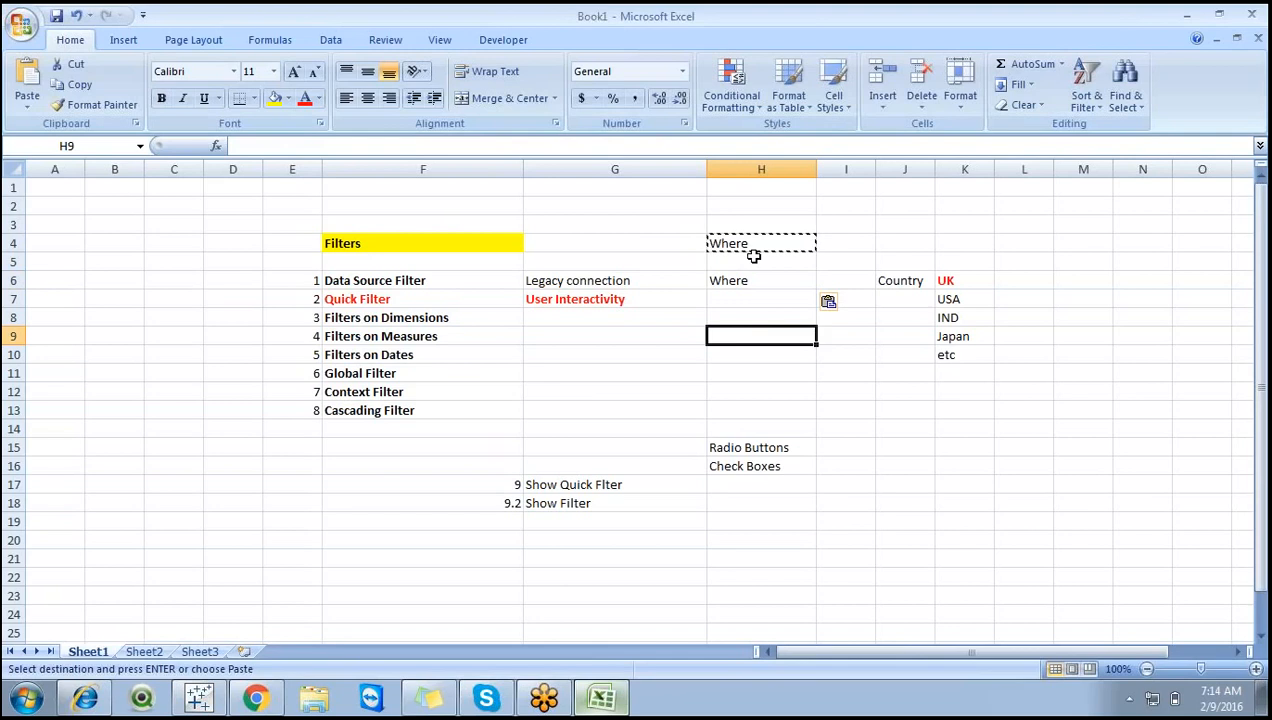
key(Escape)
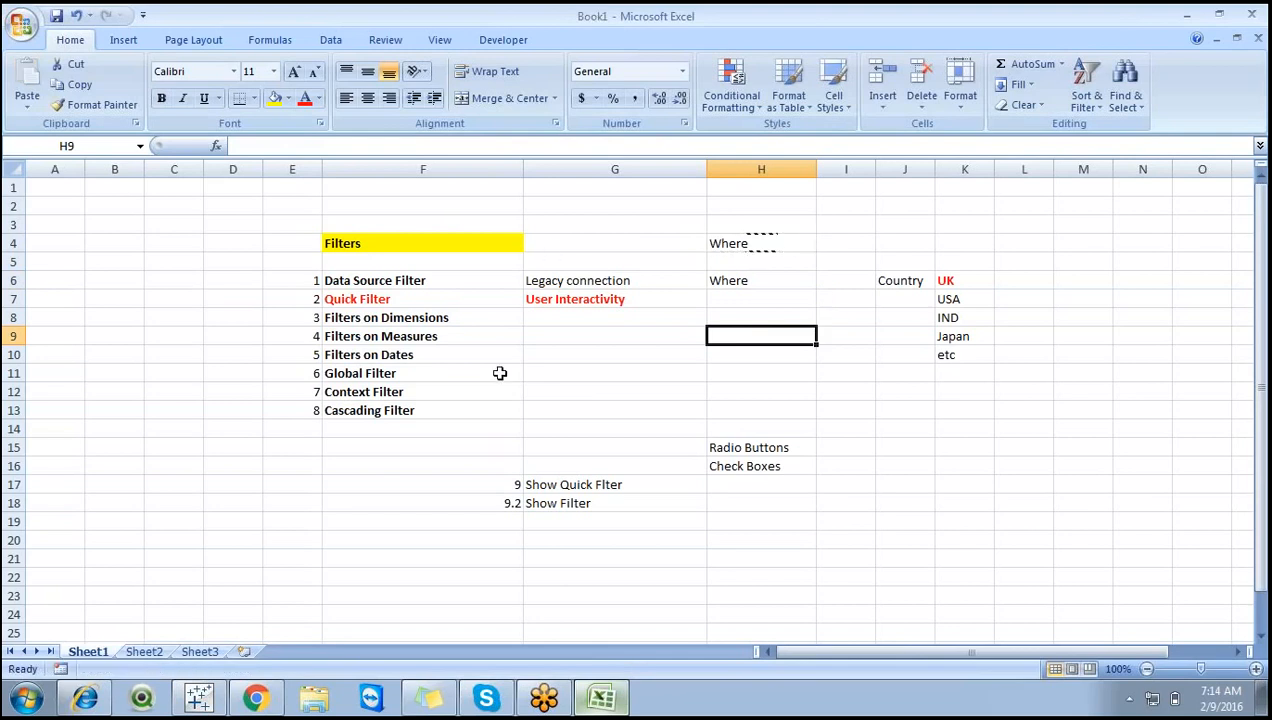
Review the notes on Data Source Filter, Quick Filter and Filters on Dimensions in the Filters list.
click(445, 317)
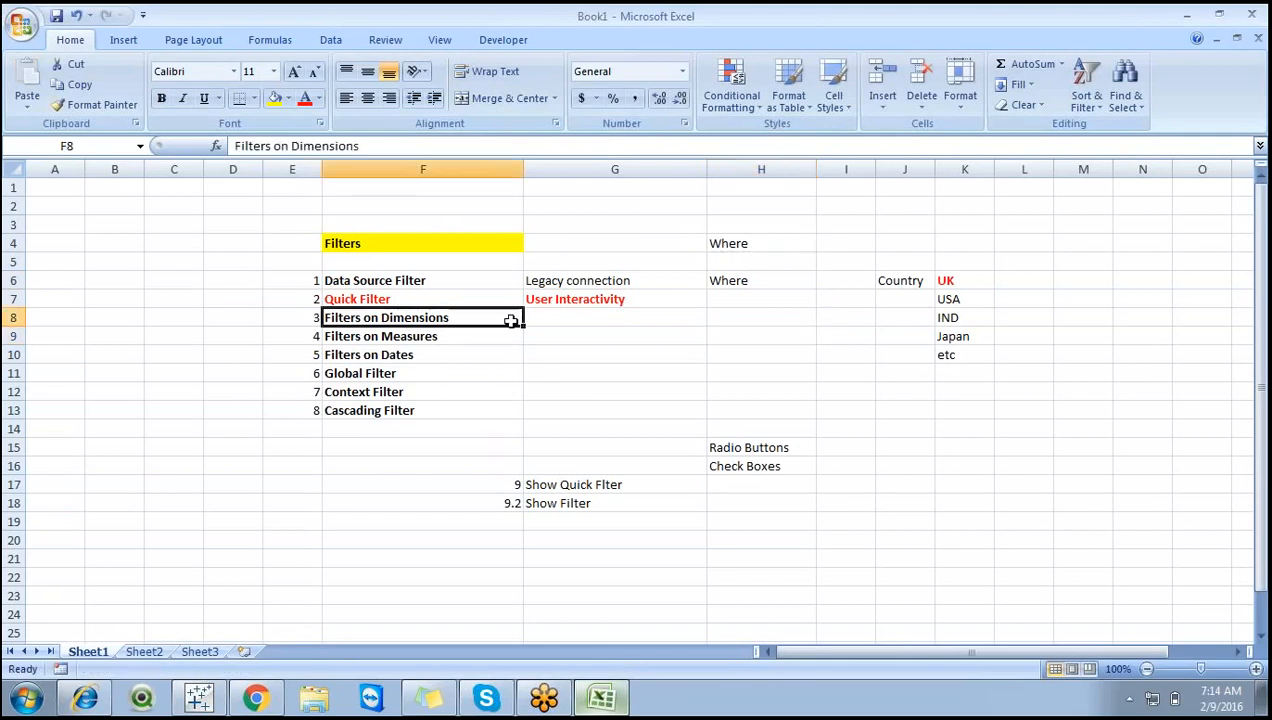
click(540, 276)
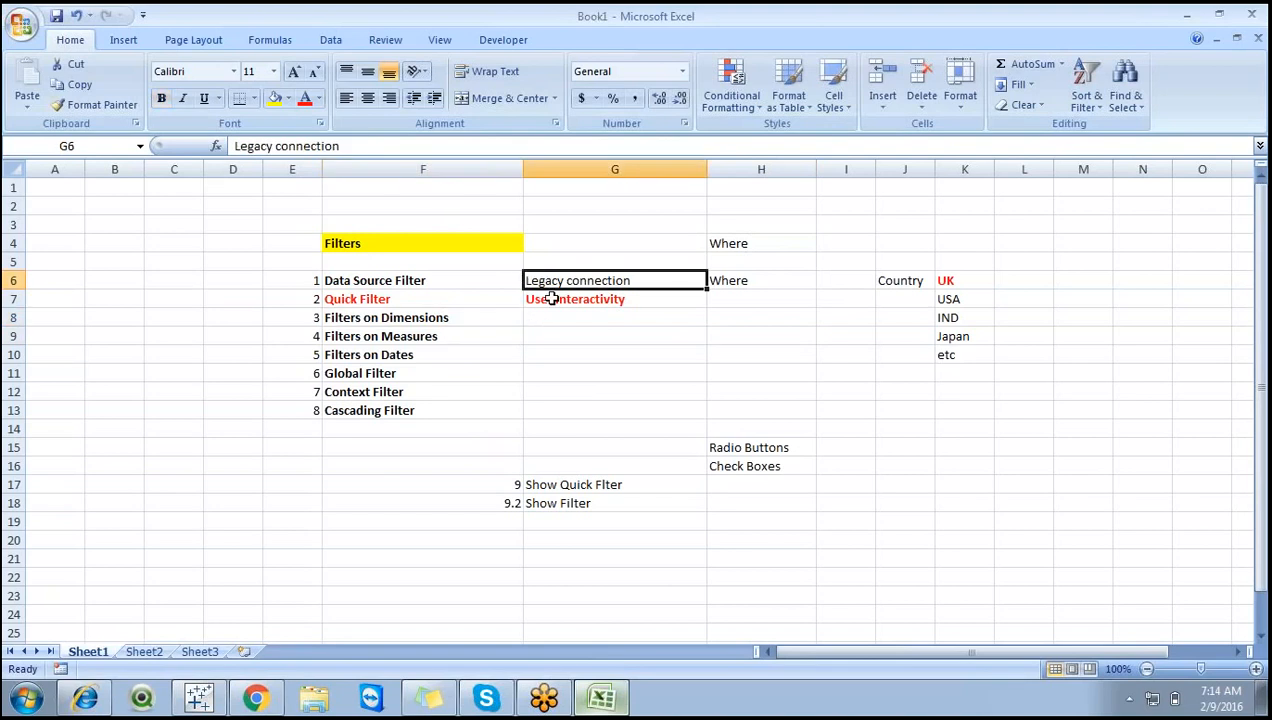
click(549, 296)
click(452, 301)
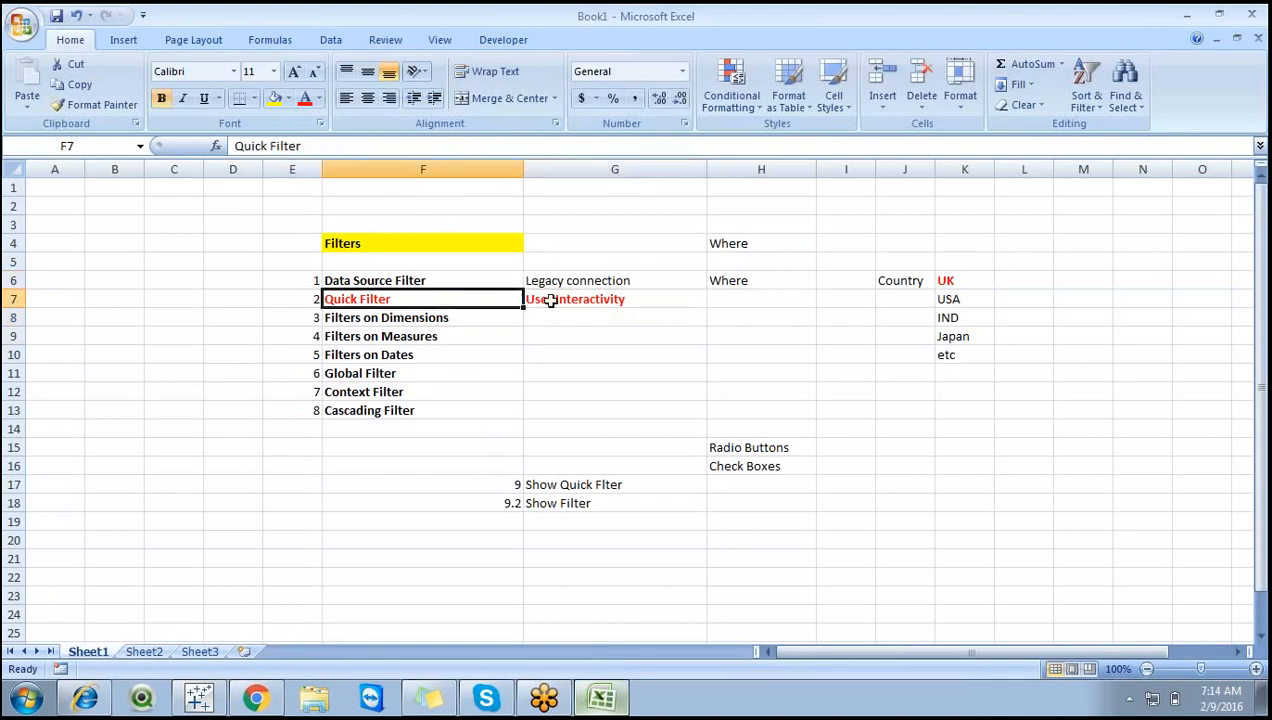
click(550, 299)
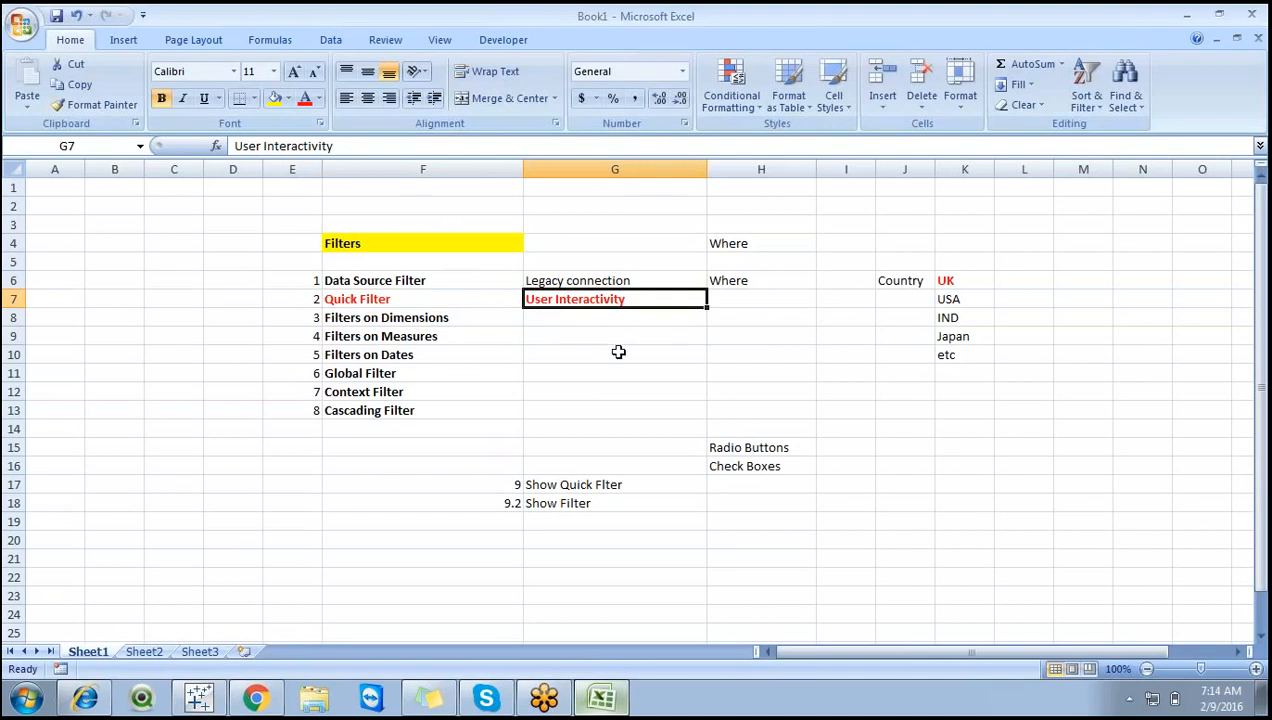
click(440, 317)
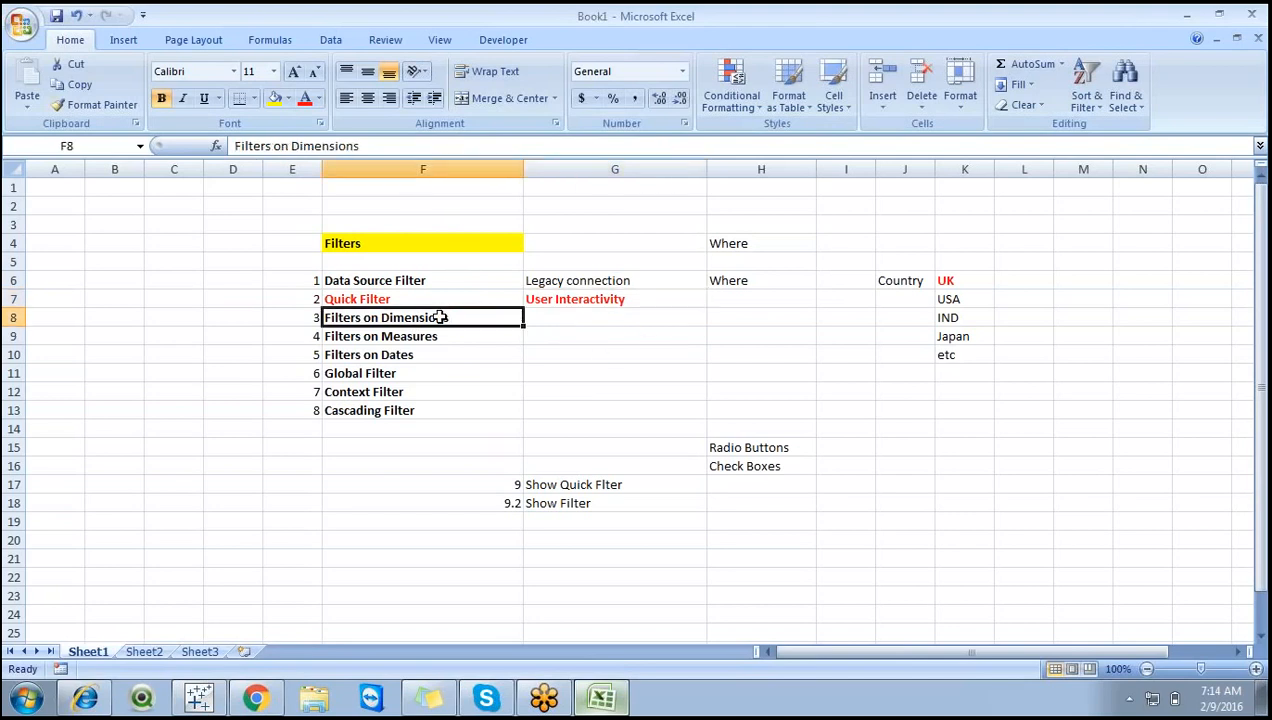
click(425, 281)
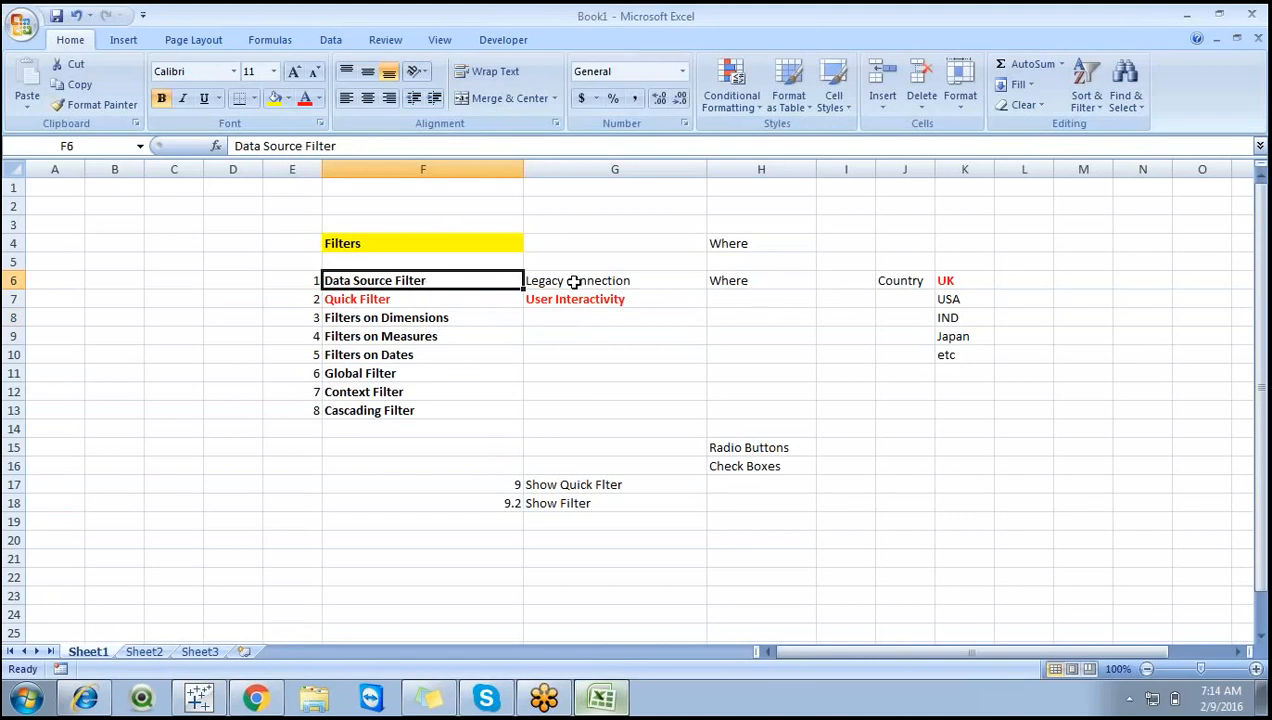
Switch back to Tableau, look through the Data Source page, Sheet 1 and Sheet 2, and return to Sheet 3.
click(199, 697)
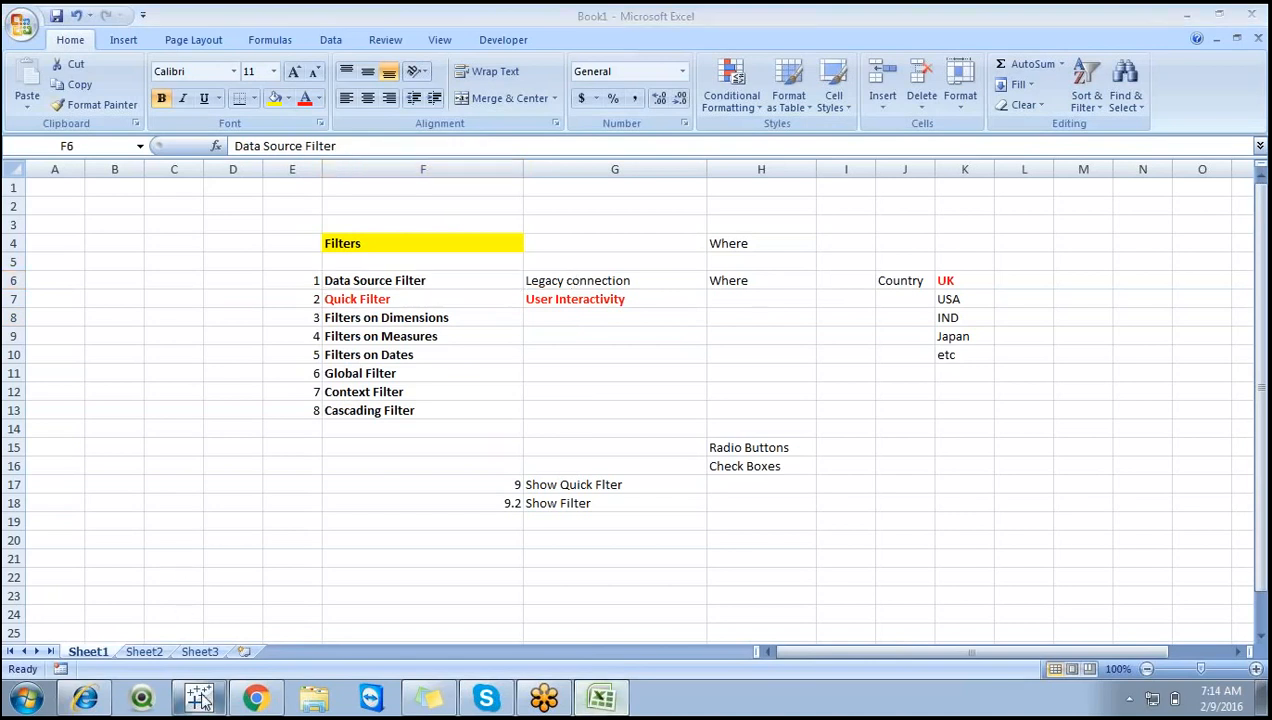
click(68, 650)
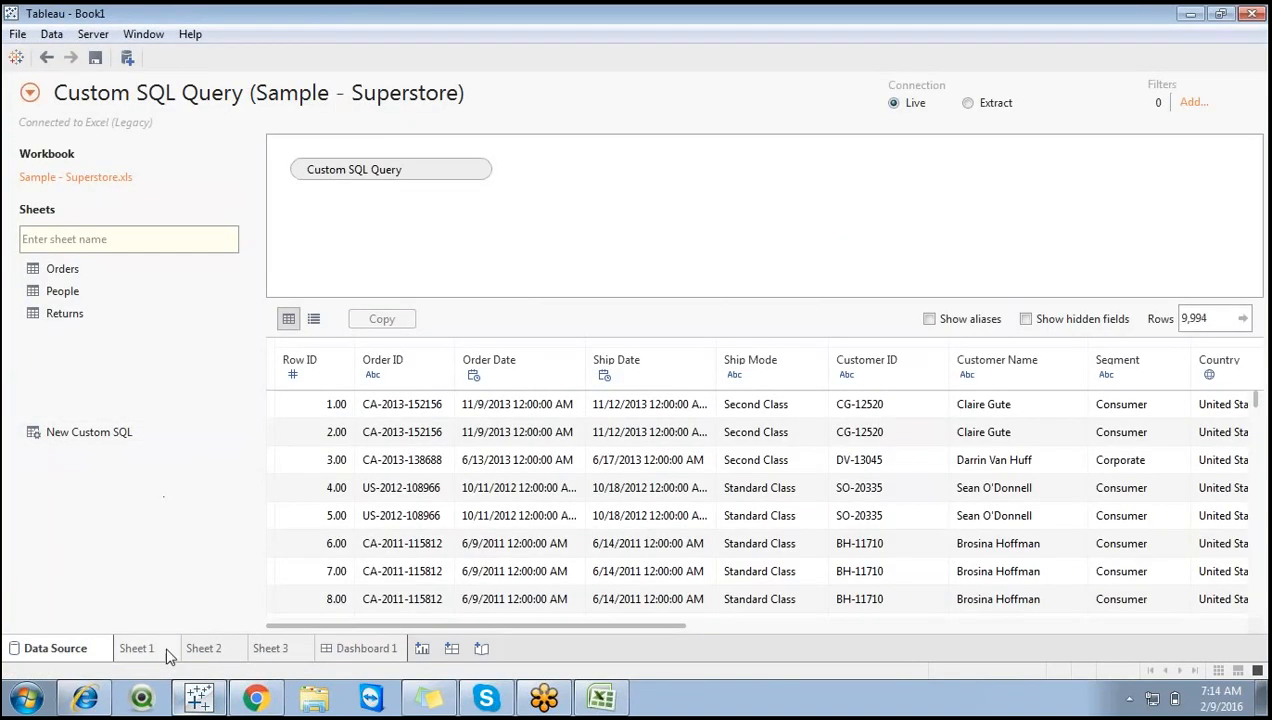
click(166, 648)
click(204, 650)
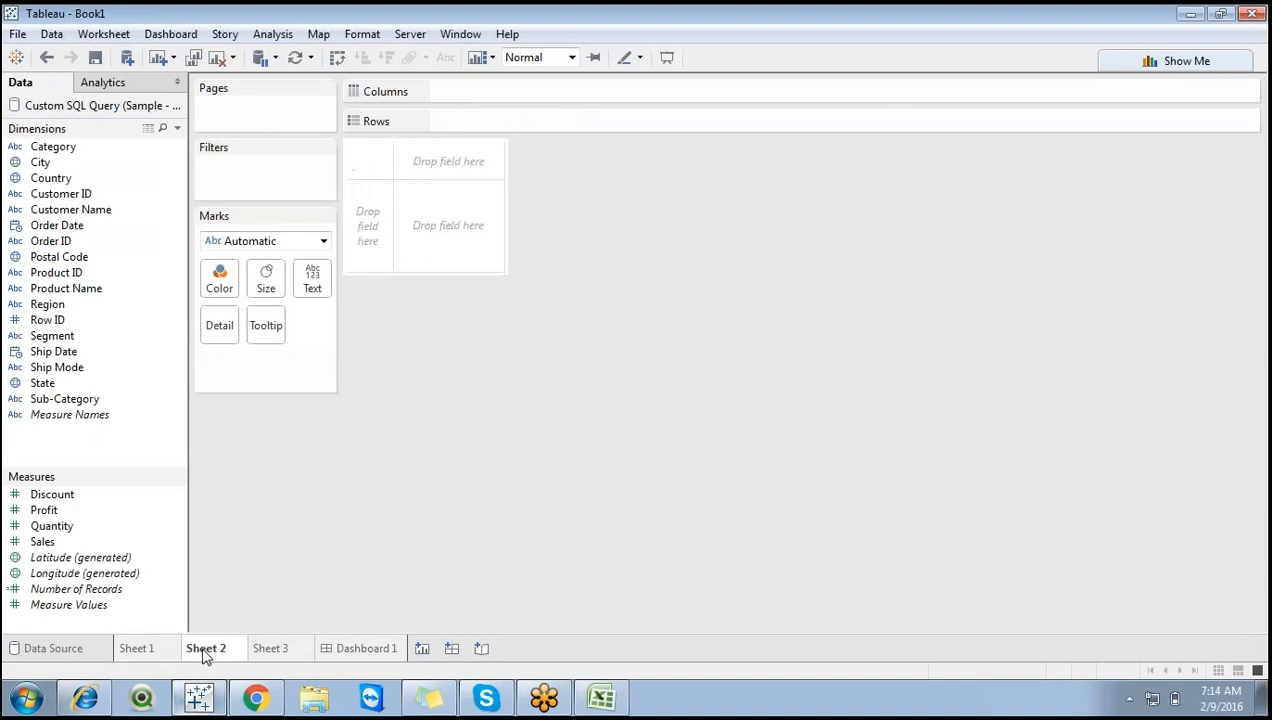
click(271, 652)
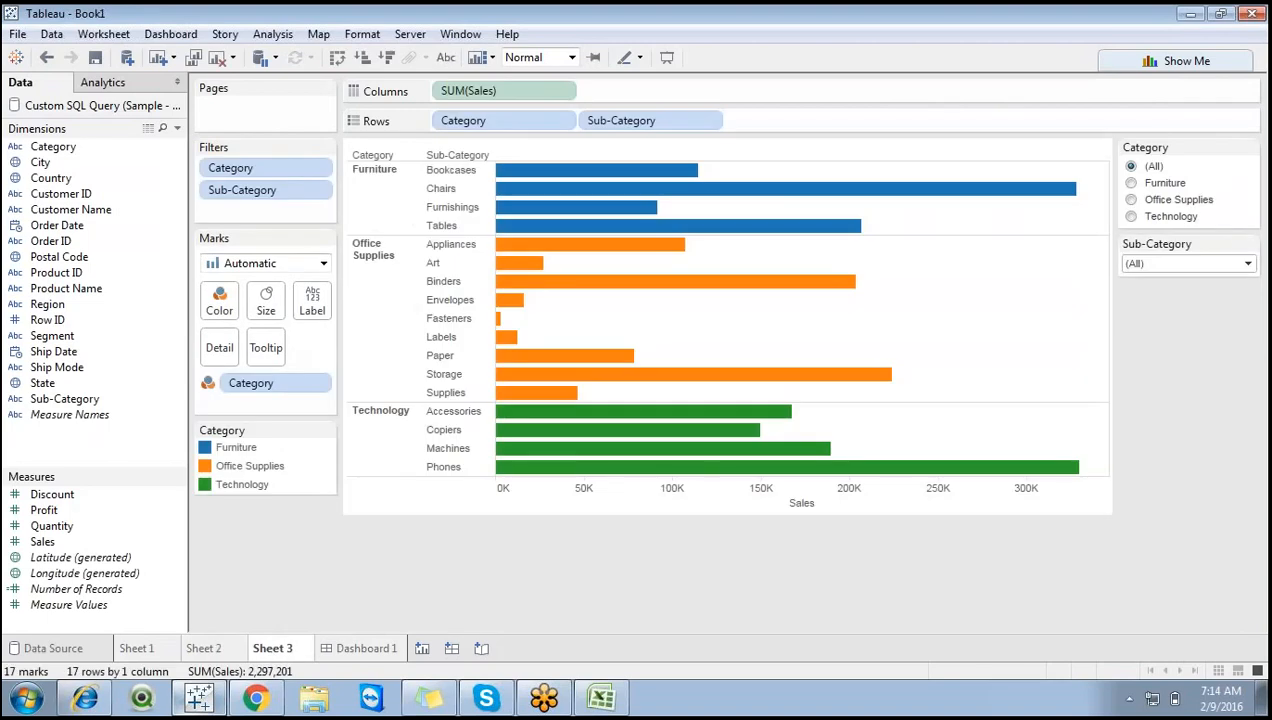
Filter the Sheet 3 chart by Furniture, Office Supplies and Technology in turn, and reset the Category quick filter to (All).
click(1131, 184)
click(1131, 199)
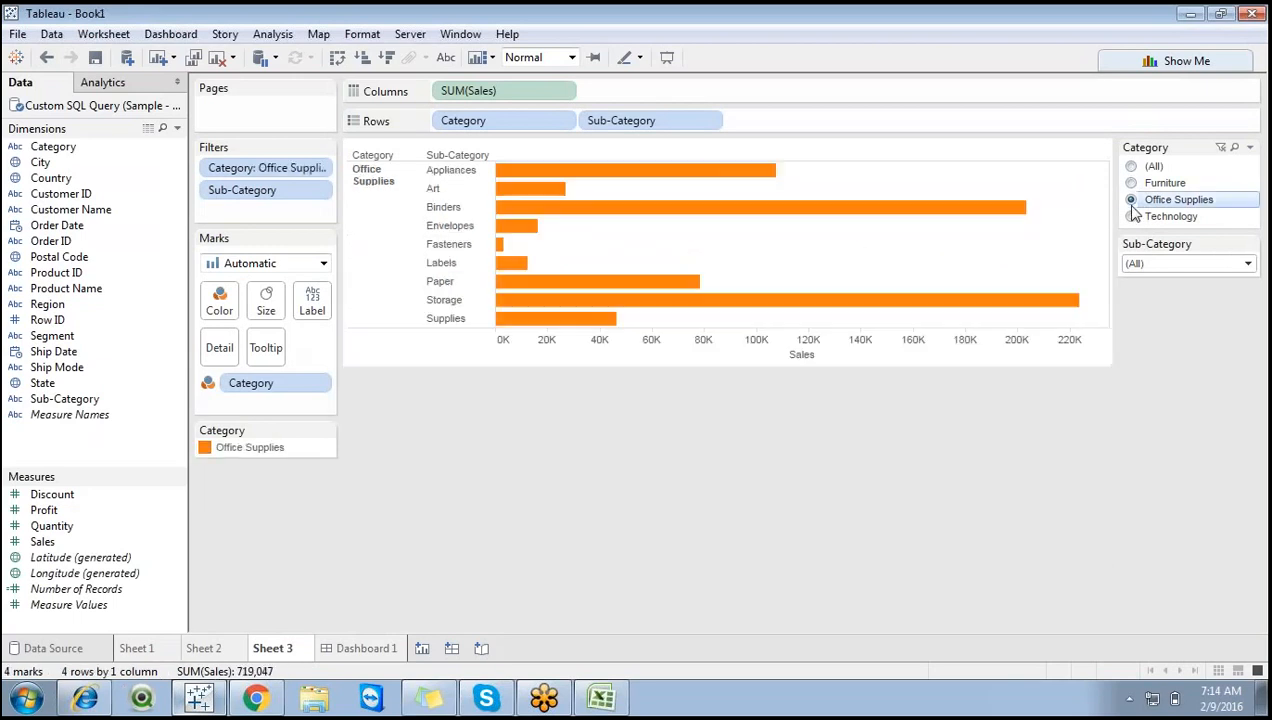
click(1131, 216)
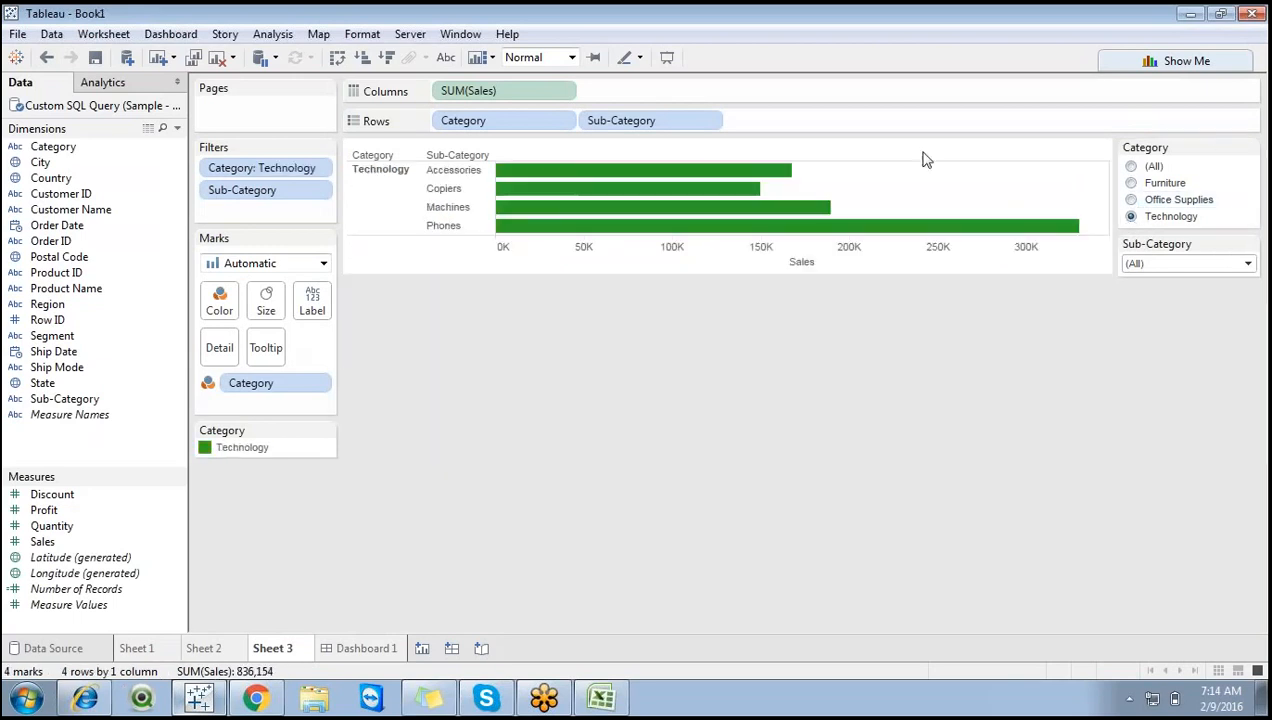
click(1131, 166)
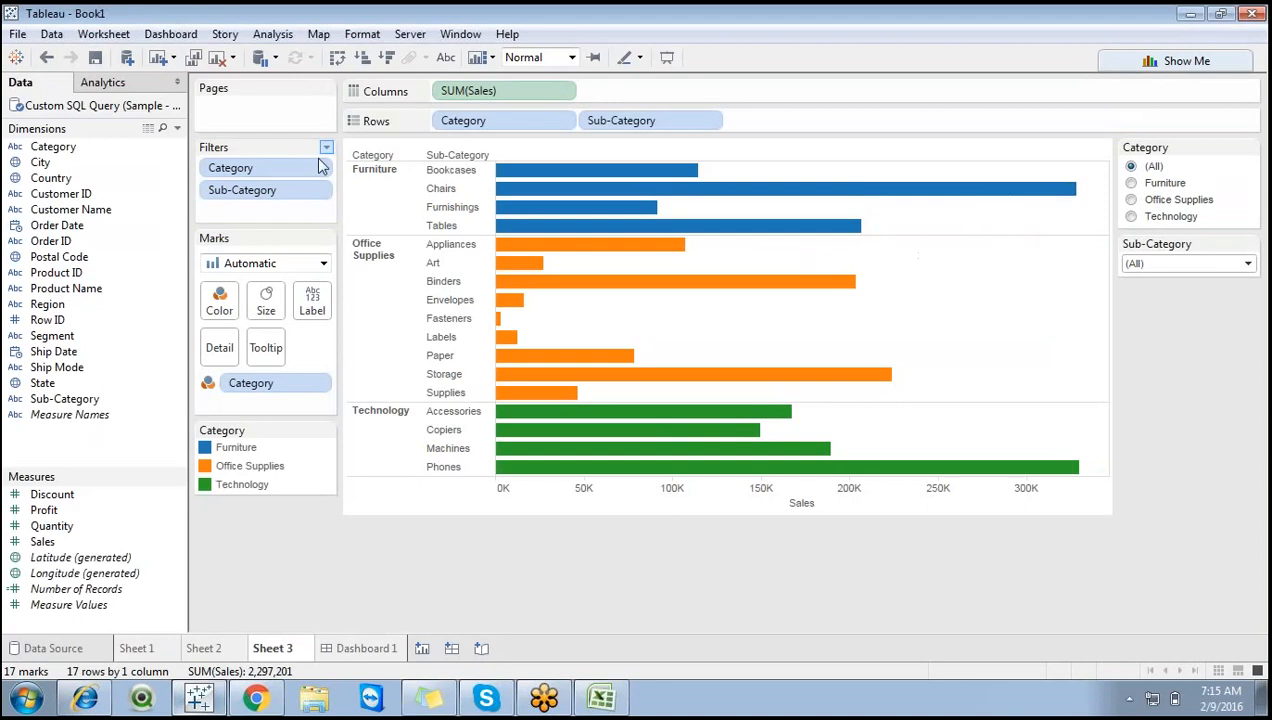
Check the Show Quick Filter option for the Category and Region dimensions and for Sub-Category on Rows in Sheet 3.
right_click(124, 152)
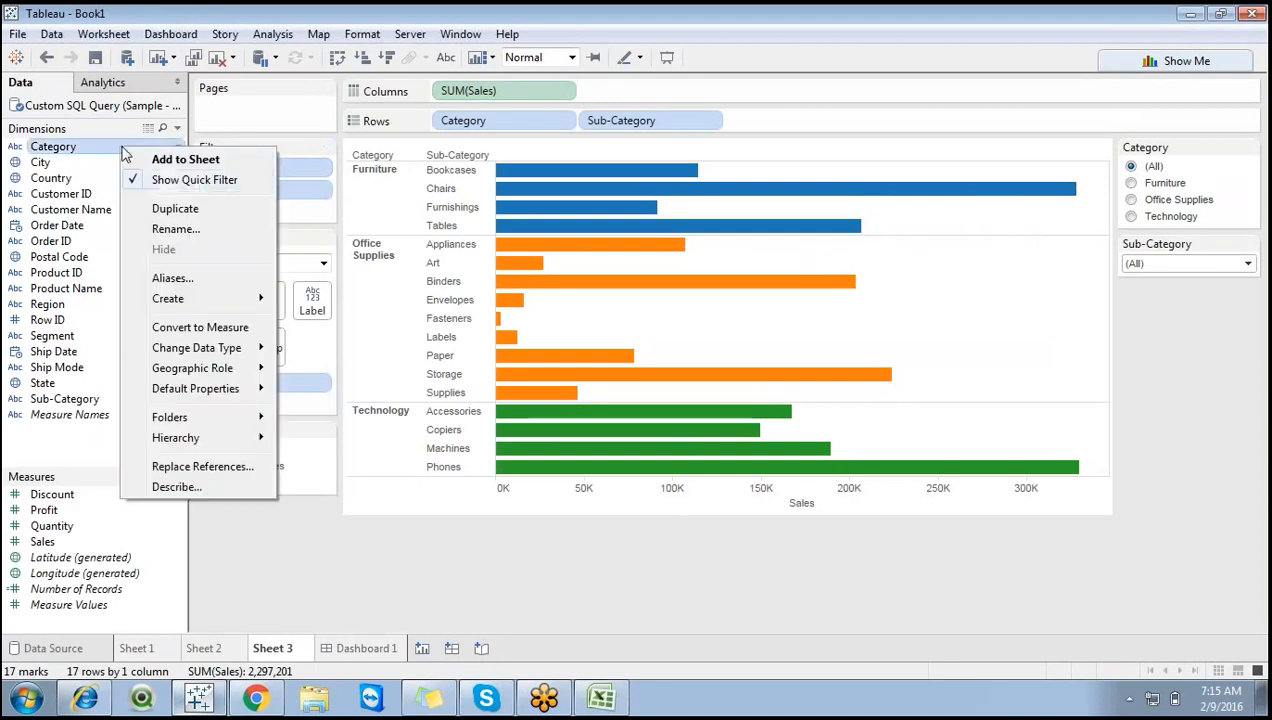
right_click(55, 309)
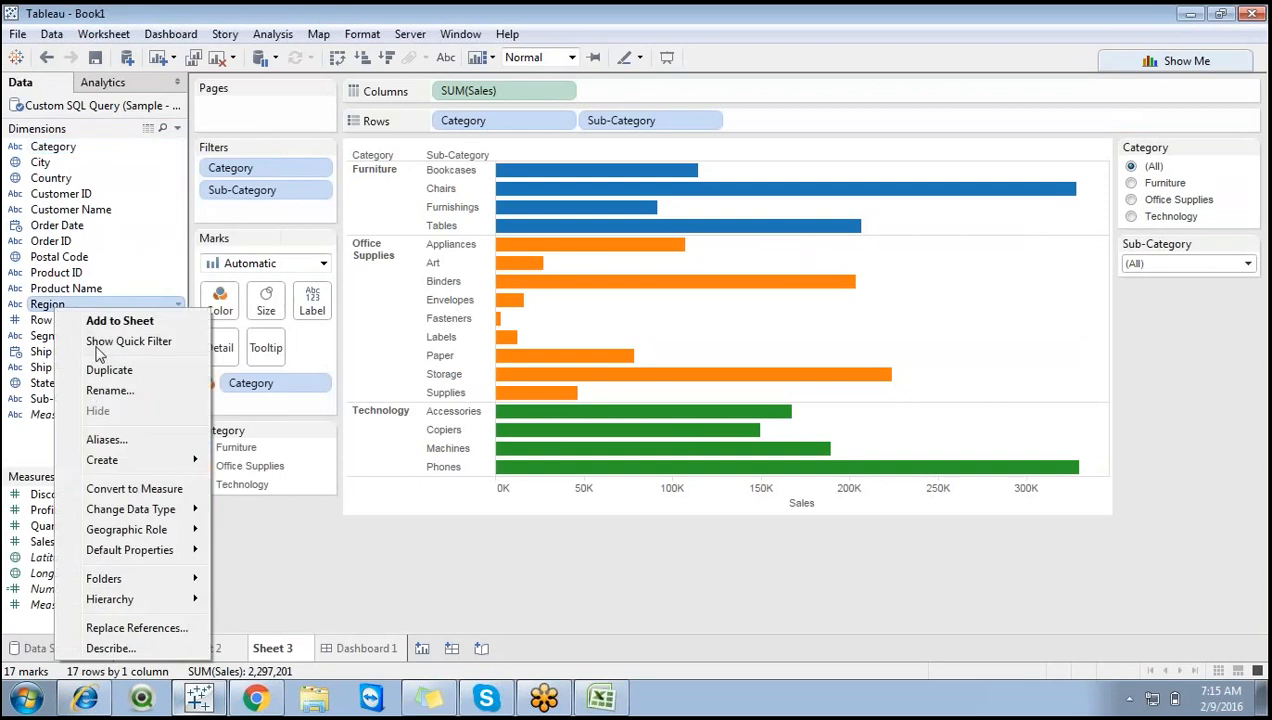
click(663, 120)
right_click(665, 120)
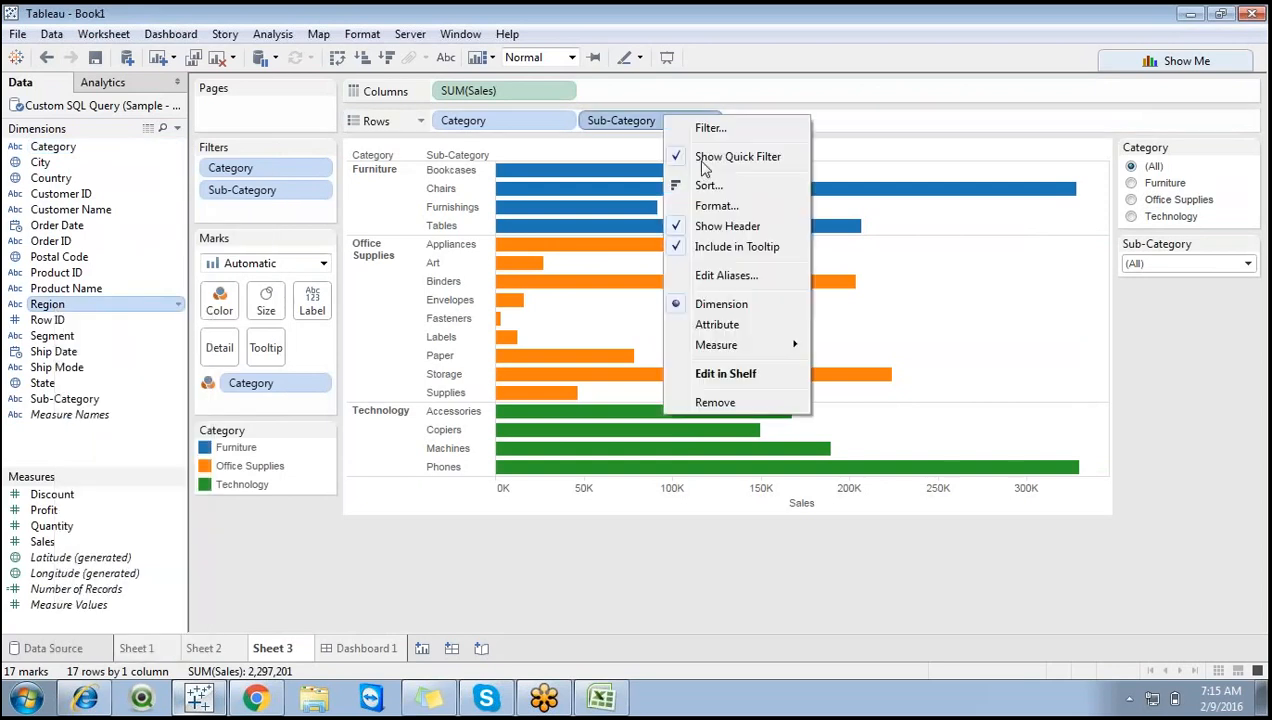
click(492, 521)
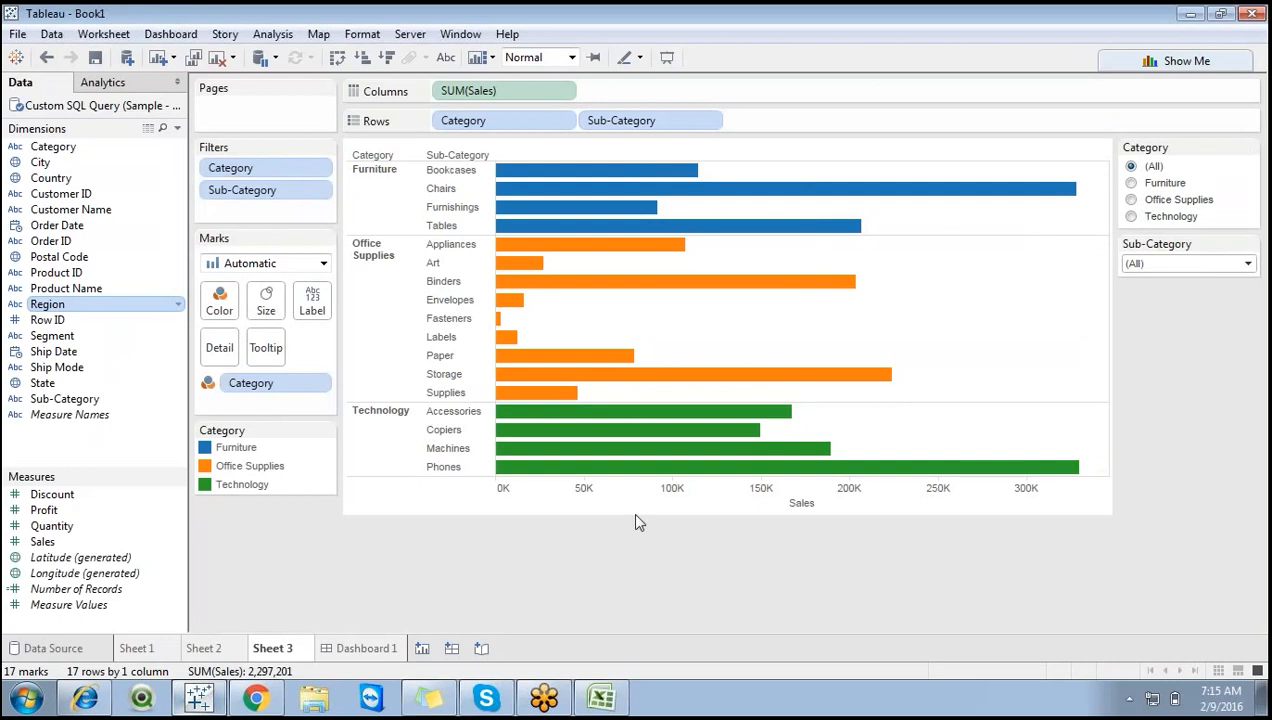
Switch to the Excel notes, review the User Interactivity note beside Quick Filter, and return to Tableau.
click(598, 700)
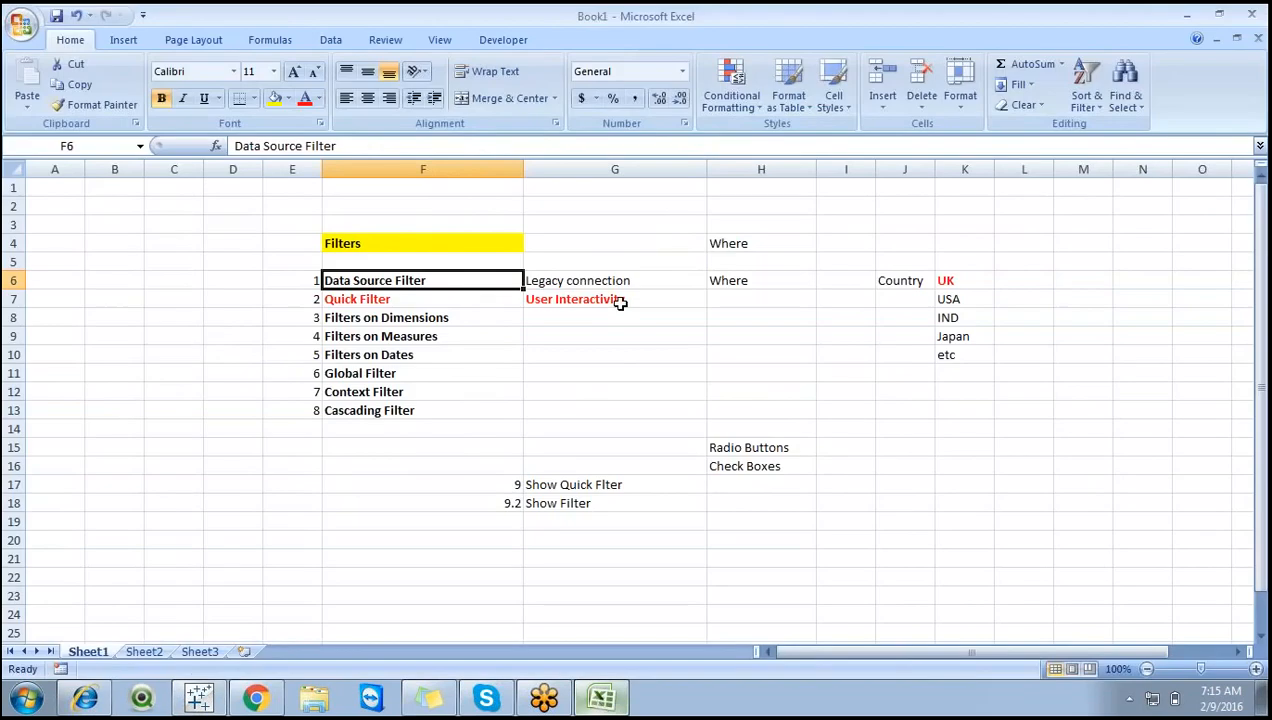
click(619, 302)
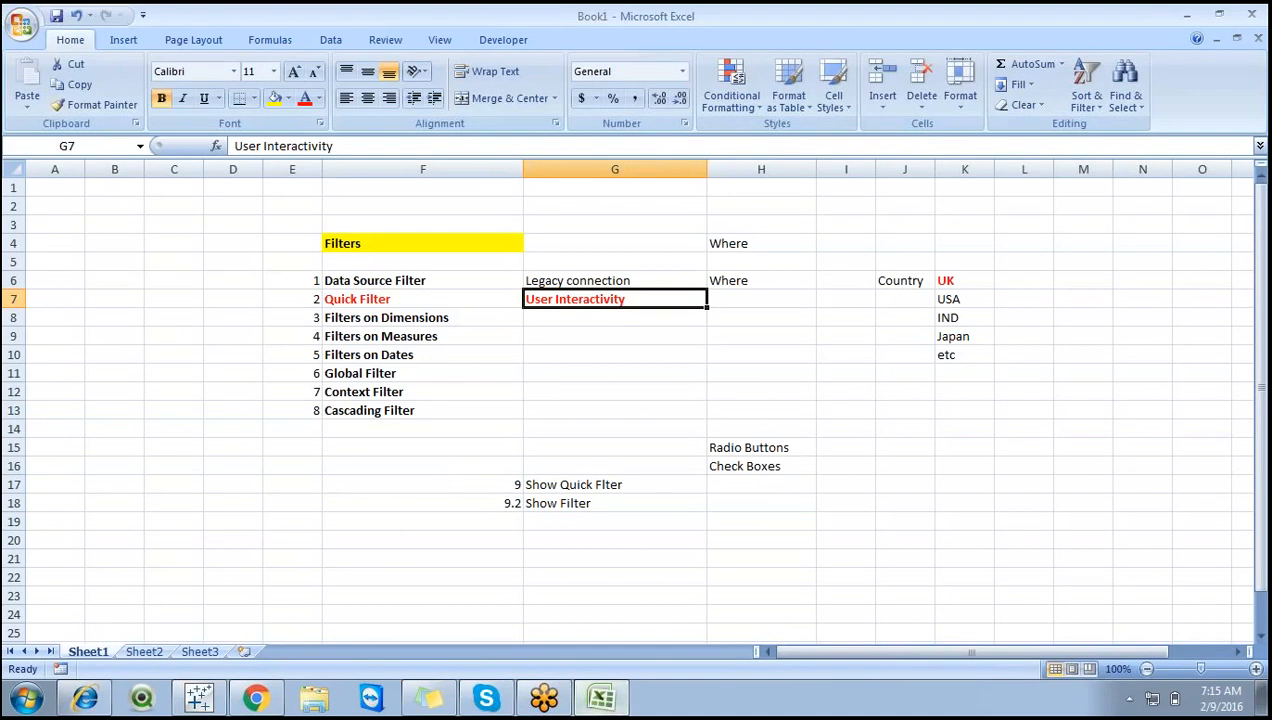
click(199, 697)
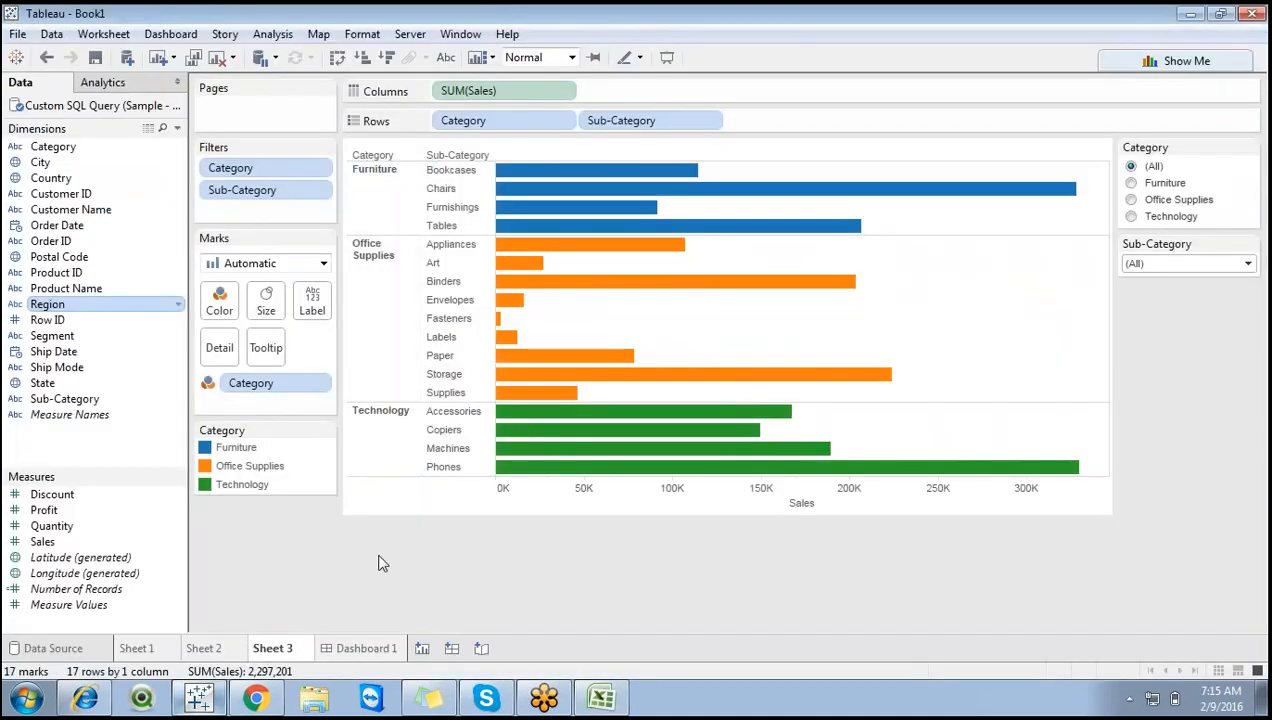
Move Sheet 3 ahead of Sheet 2 in the sheet order and open the empty Sheet 2.
click(217, 649)
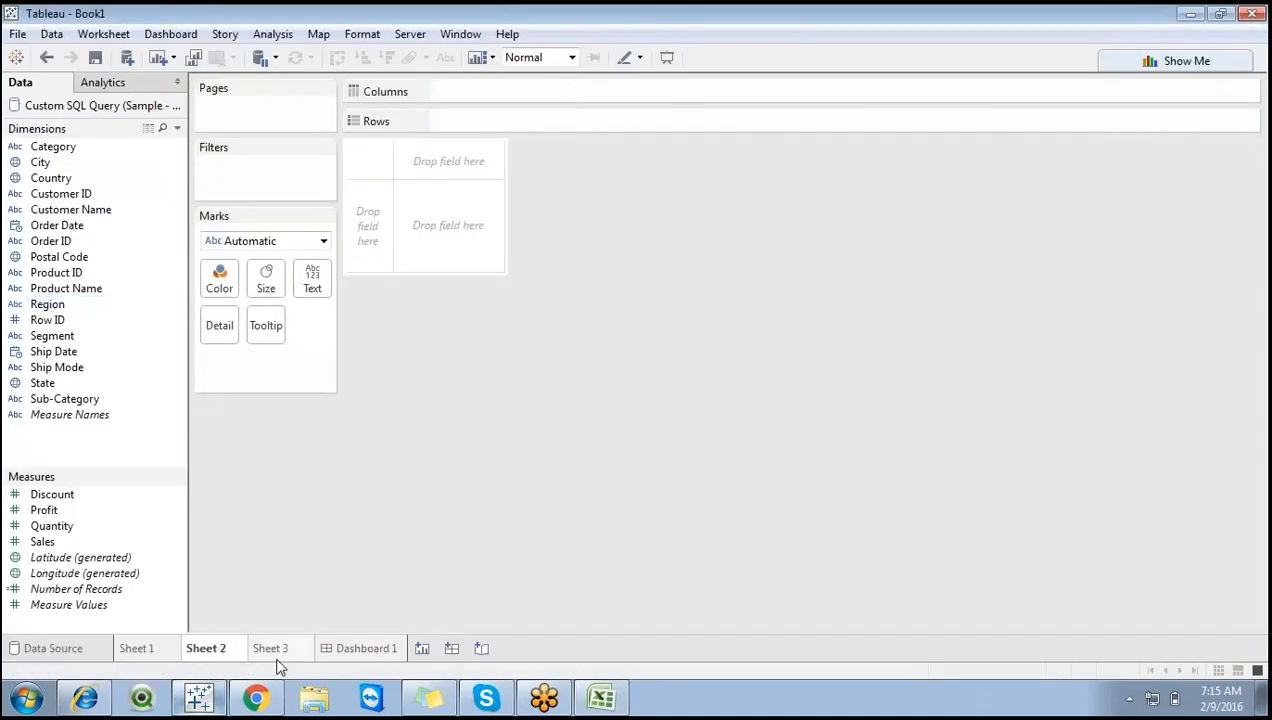
drag(280, 652, 201, 650)
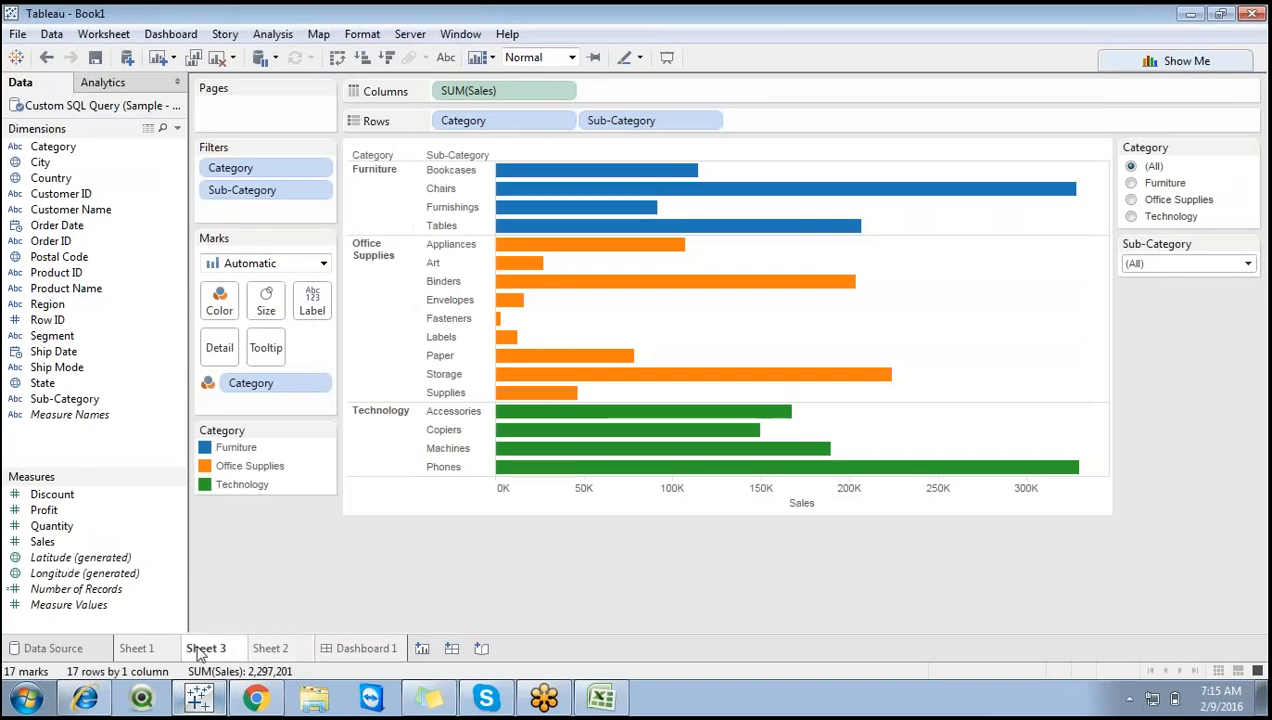
click(266, 650)
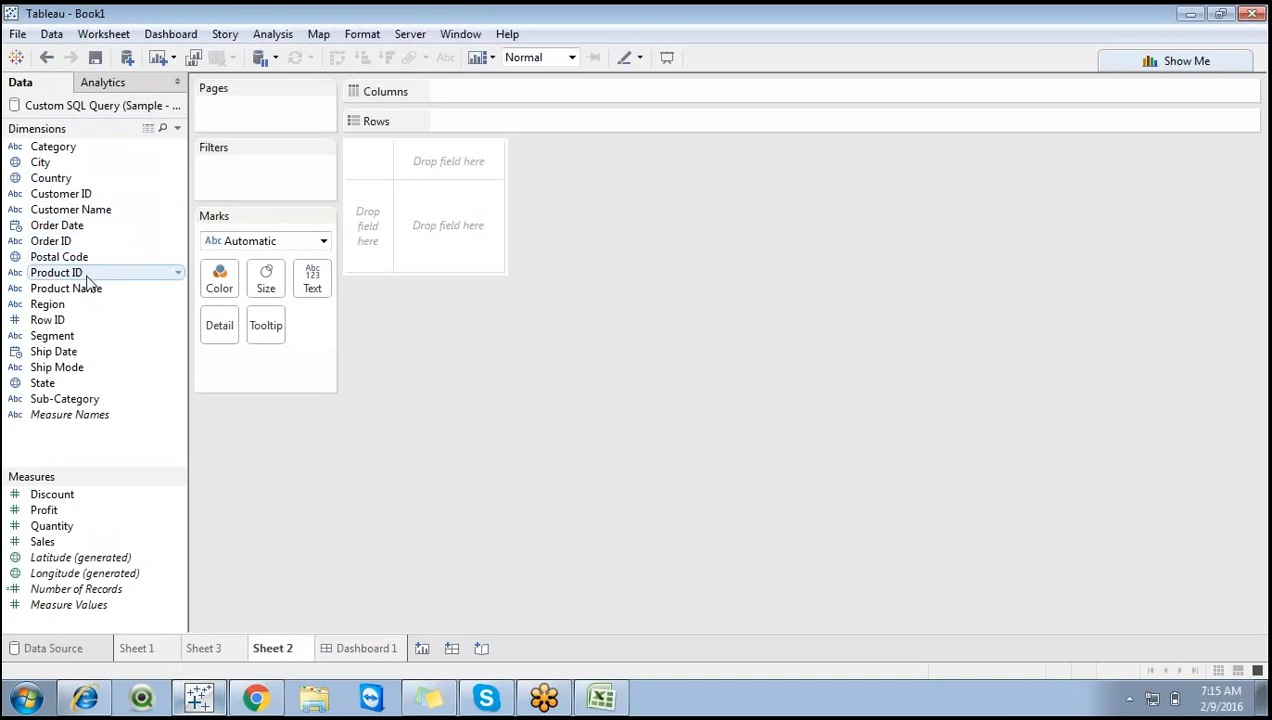
Add Sub-Category to Rows in Sheet 2 and set the view size to Fit Height.
click(78, 401)
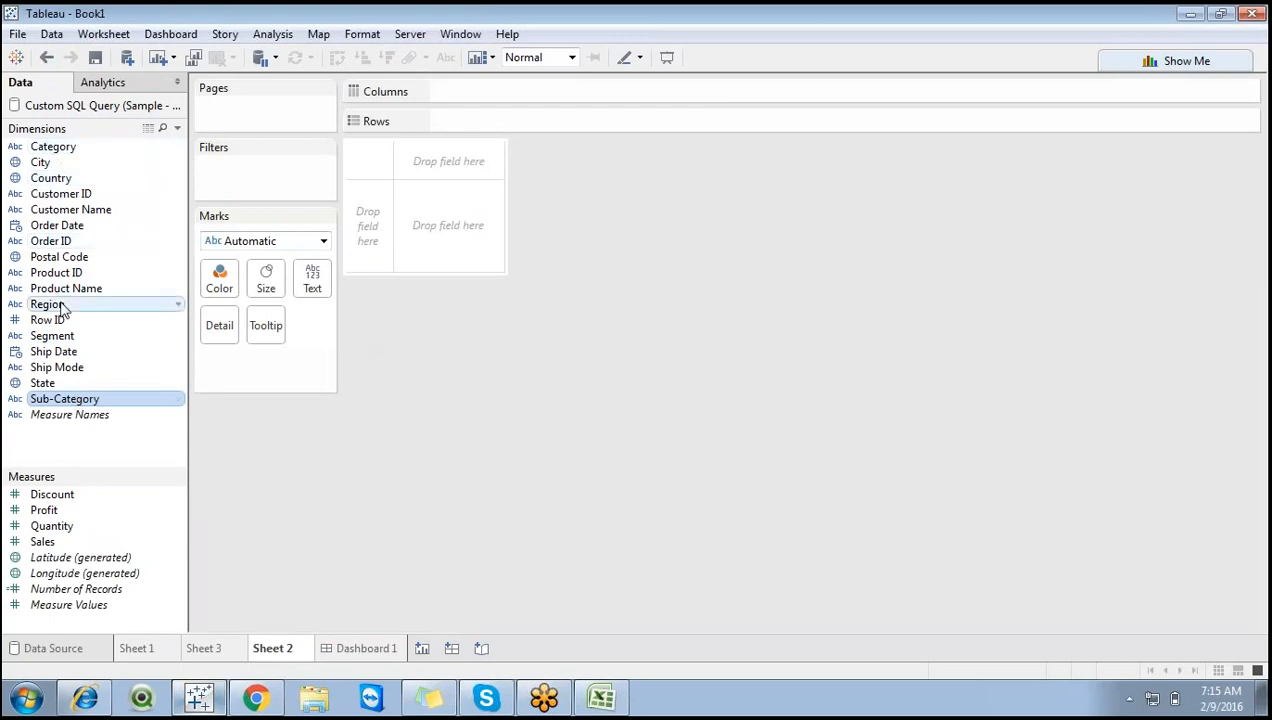
drag(60, 308, 505, 160)
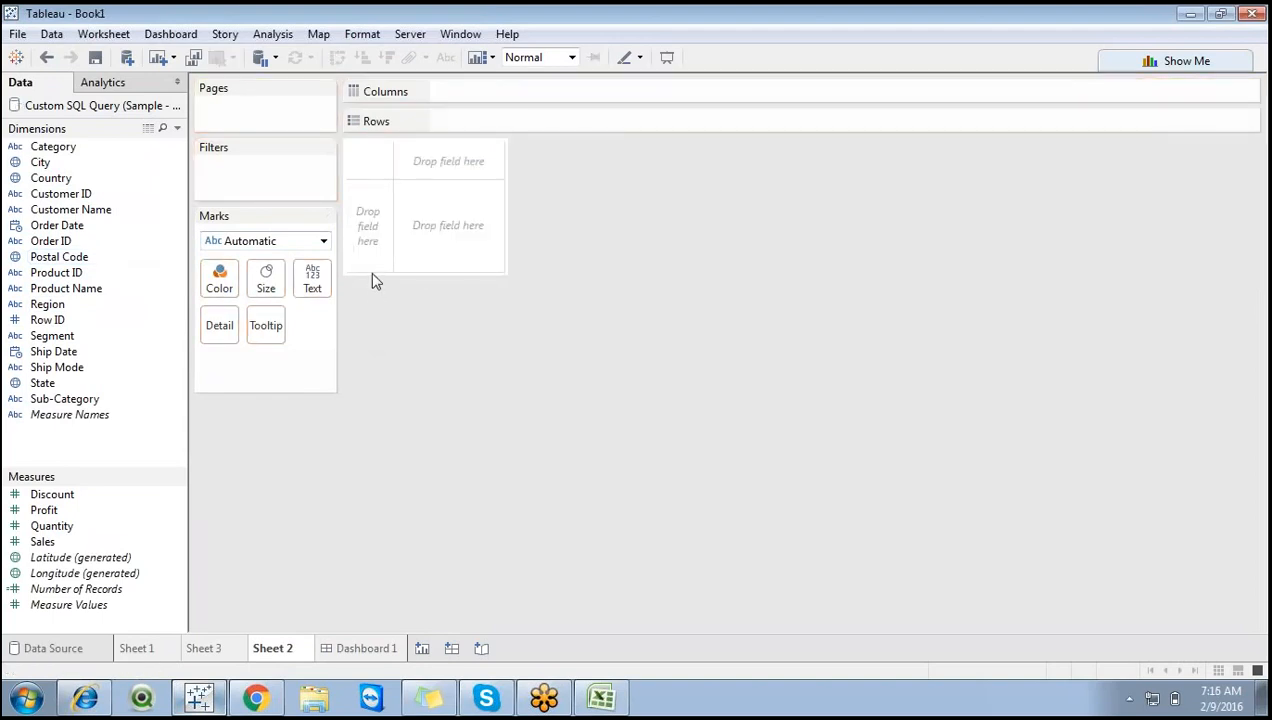
click(53, 351)
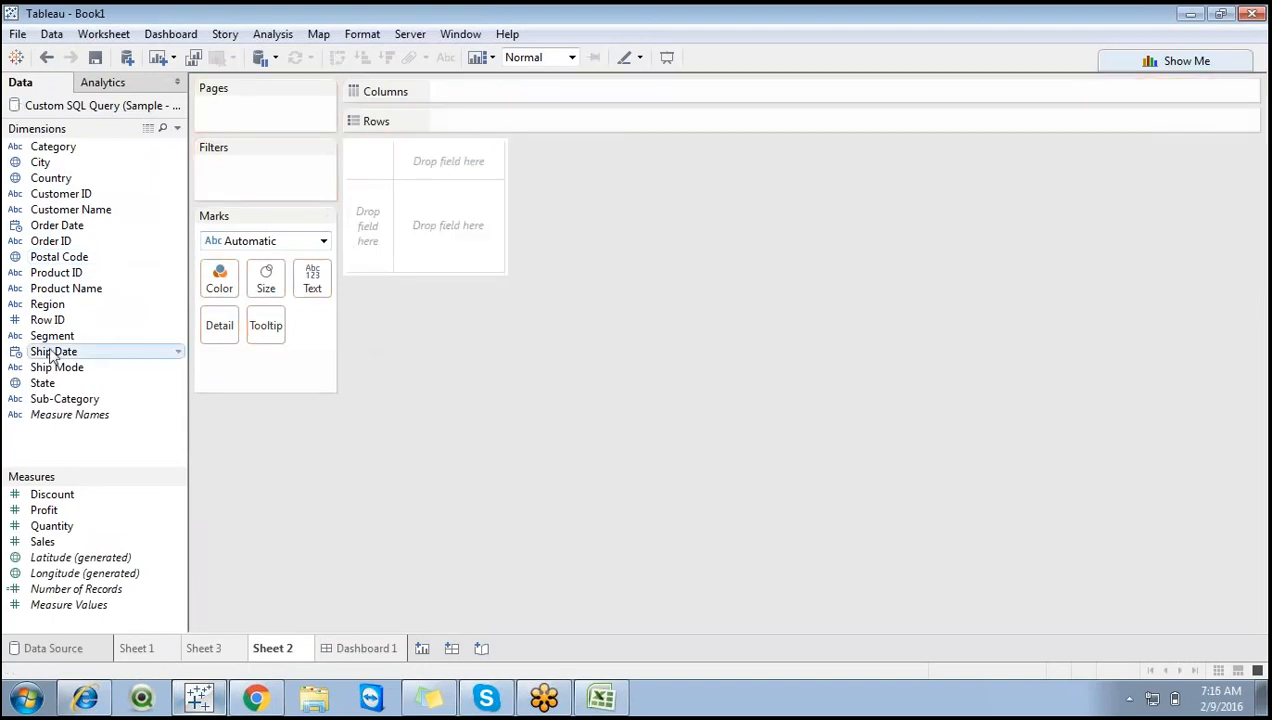
double_click(60, 398)
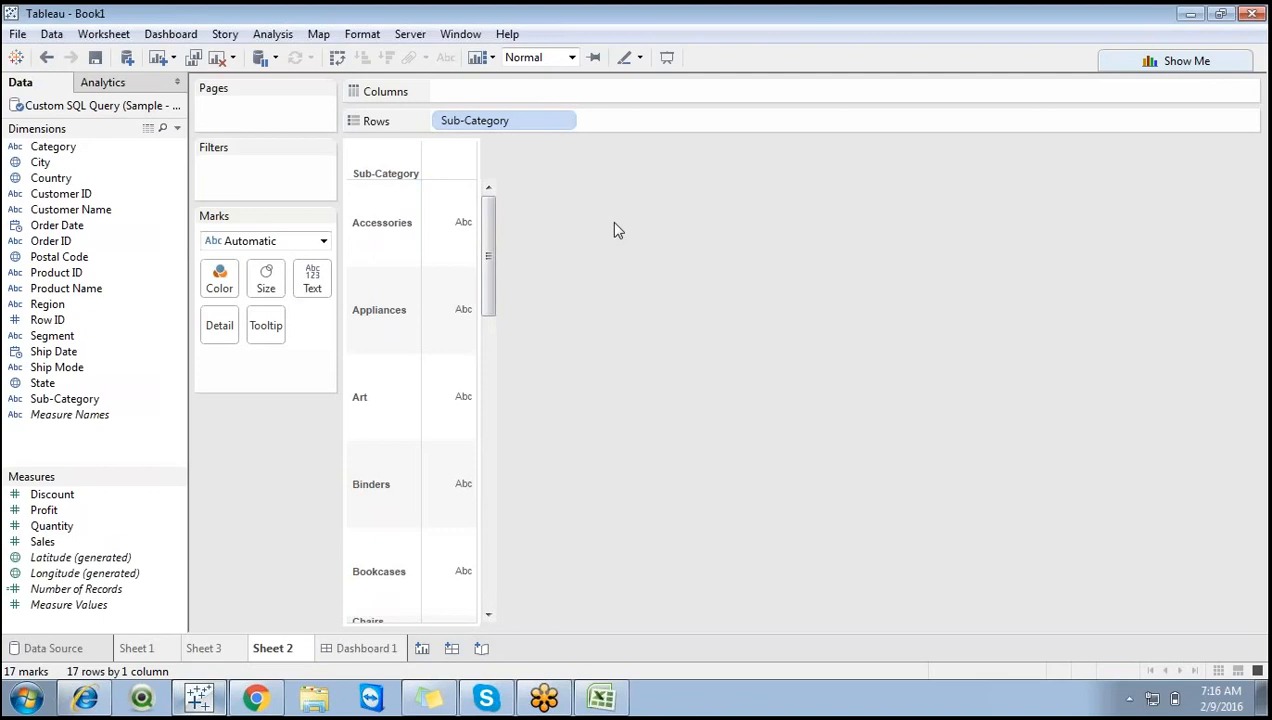
click(571, 58)
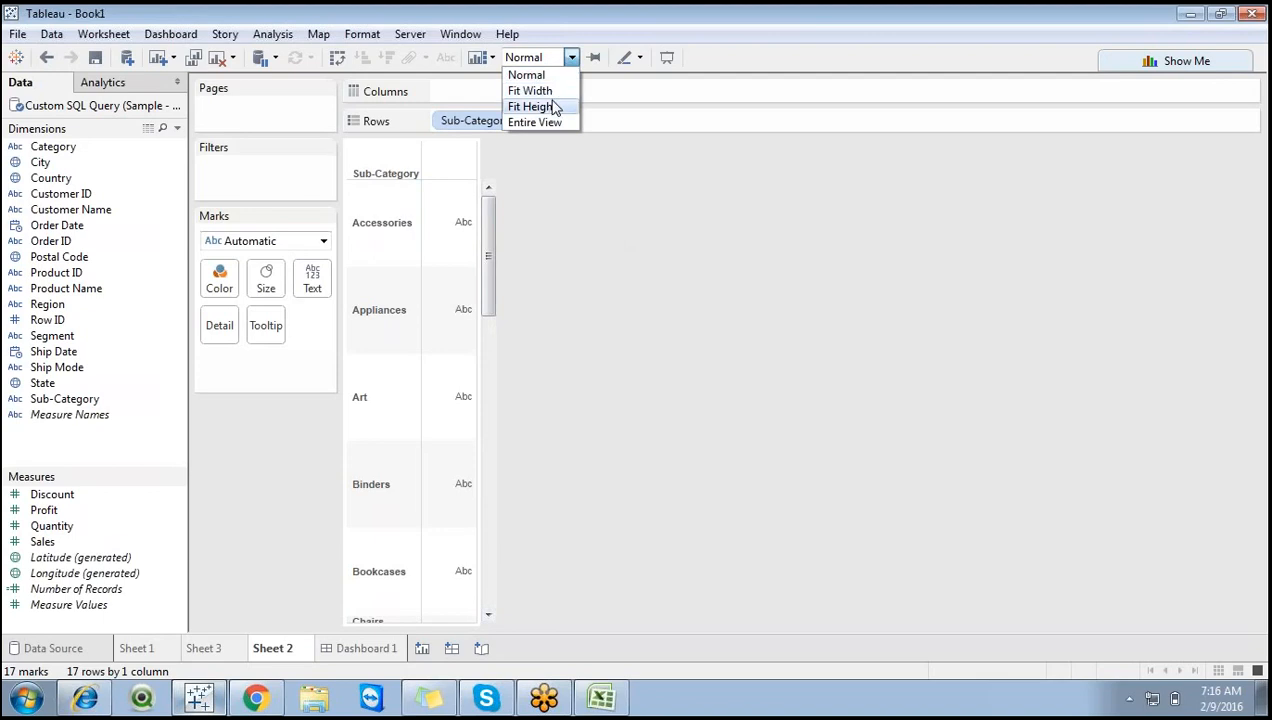
click(552, 106)
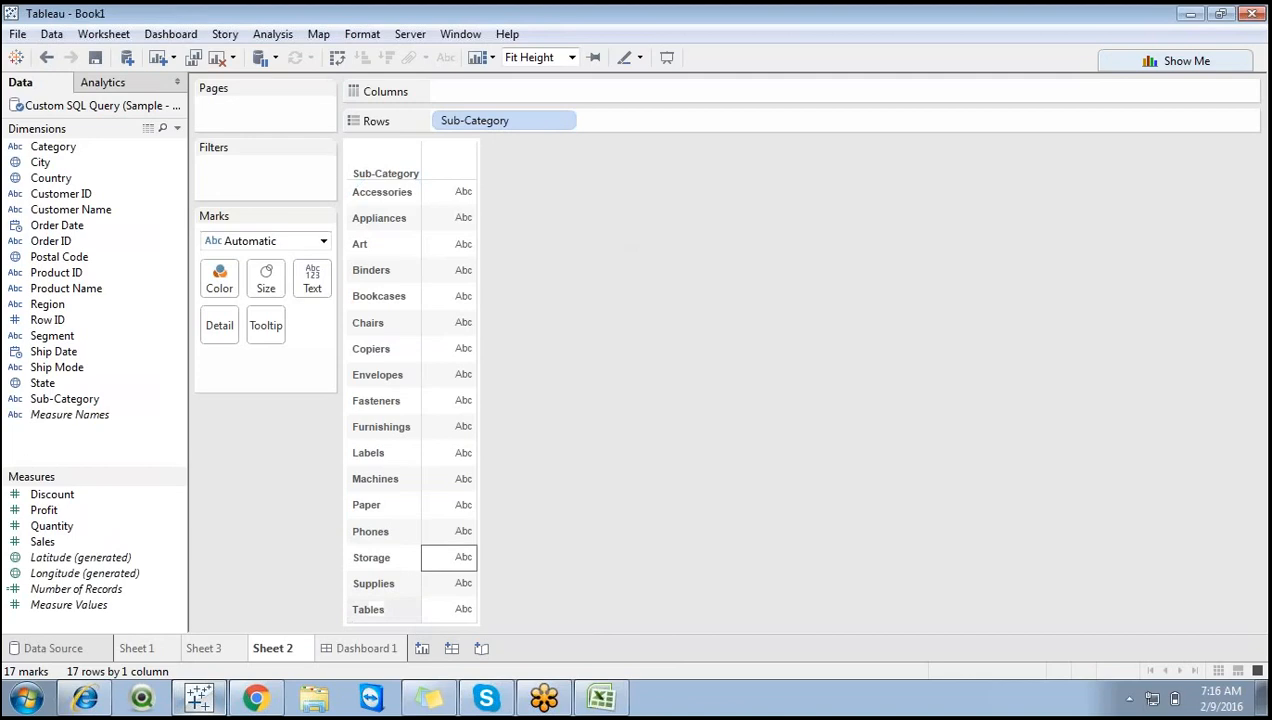
Add Sales to the Sub-Category table and convert it to a horizontal bar chart.
mouse_move(436, 136)
mouse_down()
mouse_move(437, 152)
mouse_move(432, 124)
mouse_up()
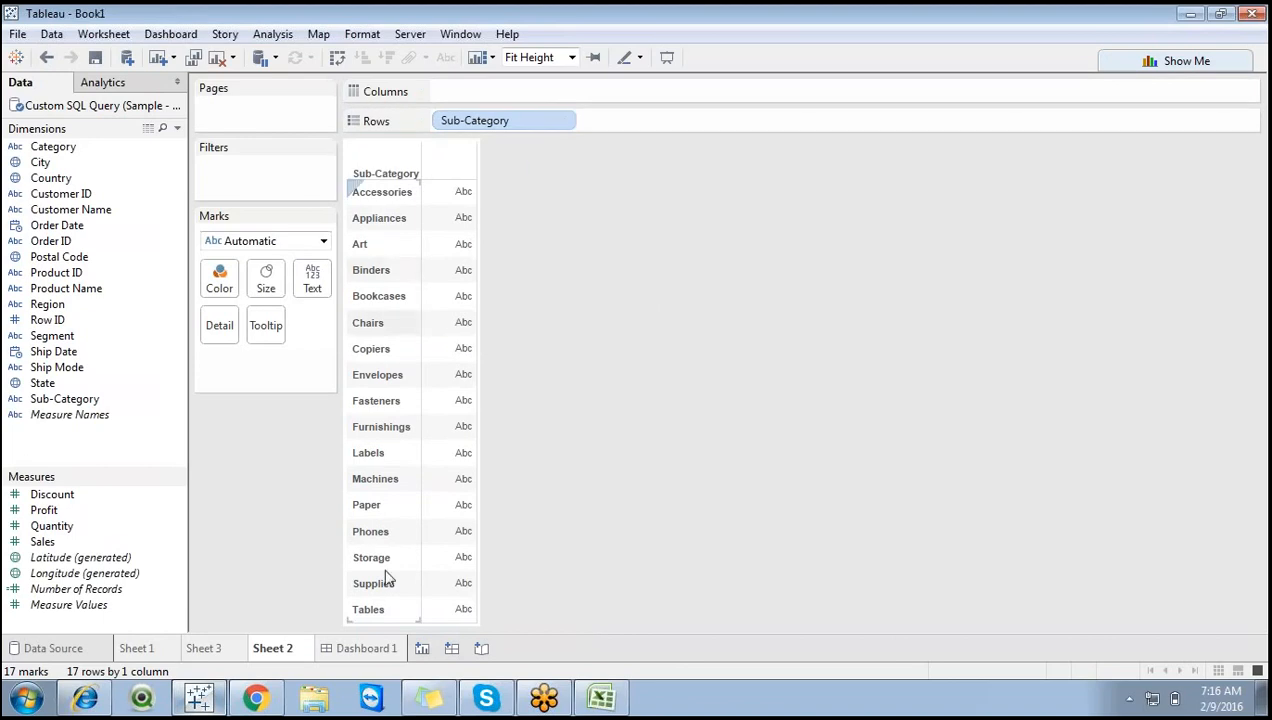
double_click(45, 541)
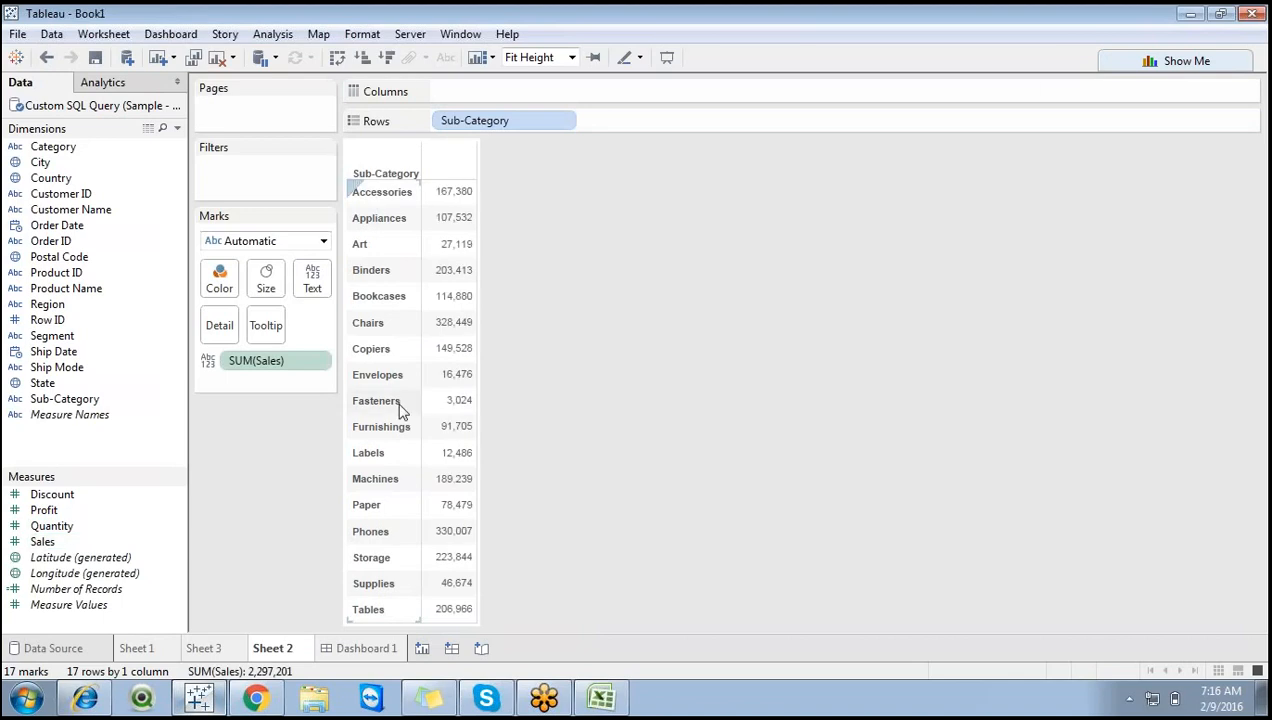
click(1150, 60)
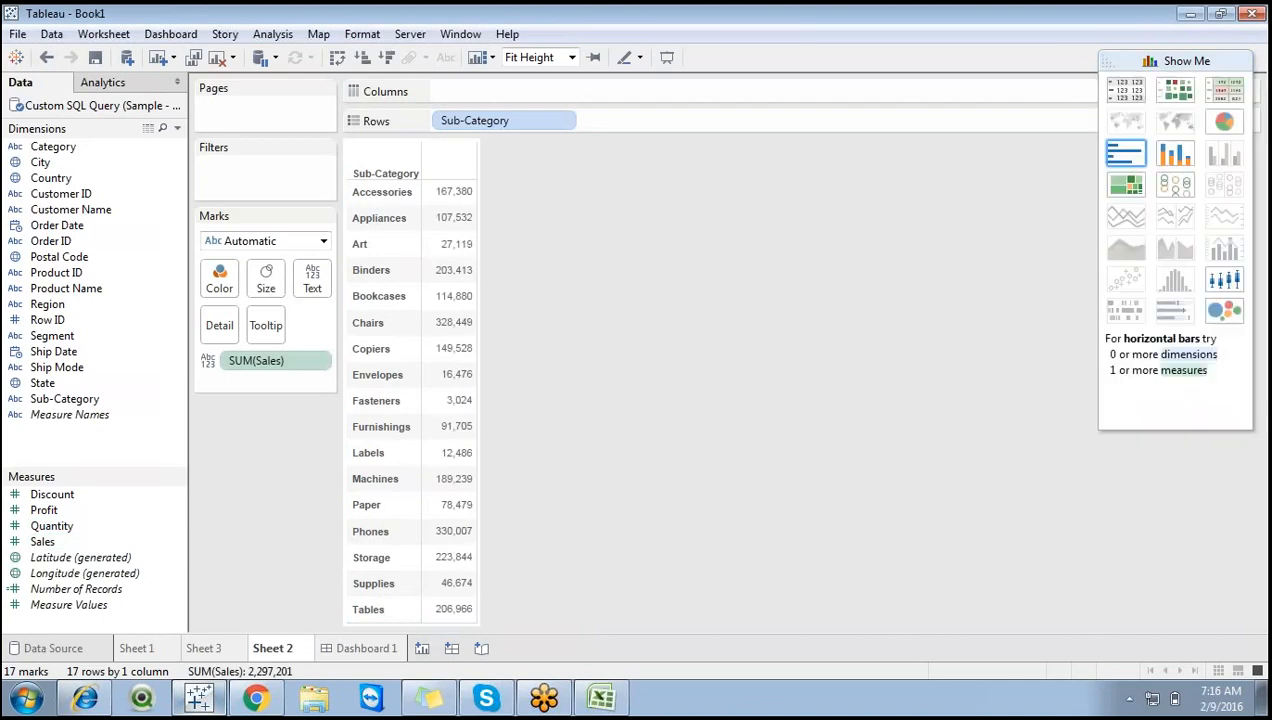
click(1123, 148)
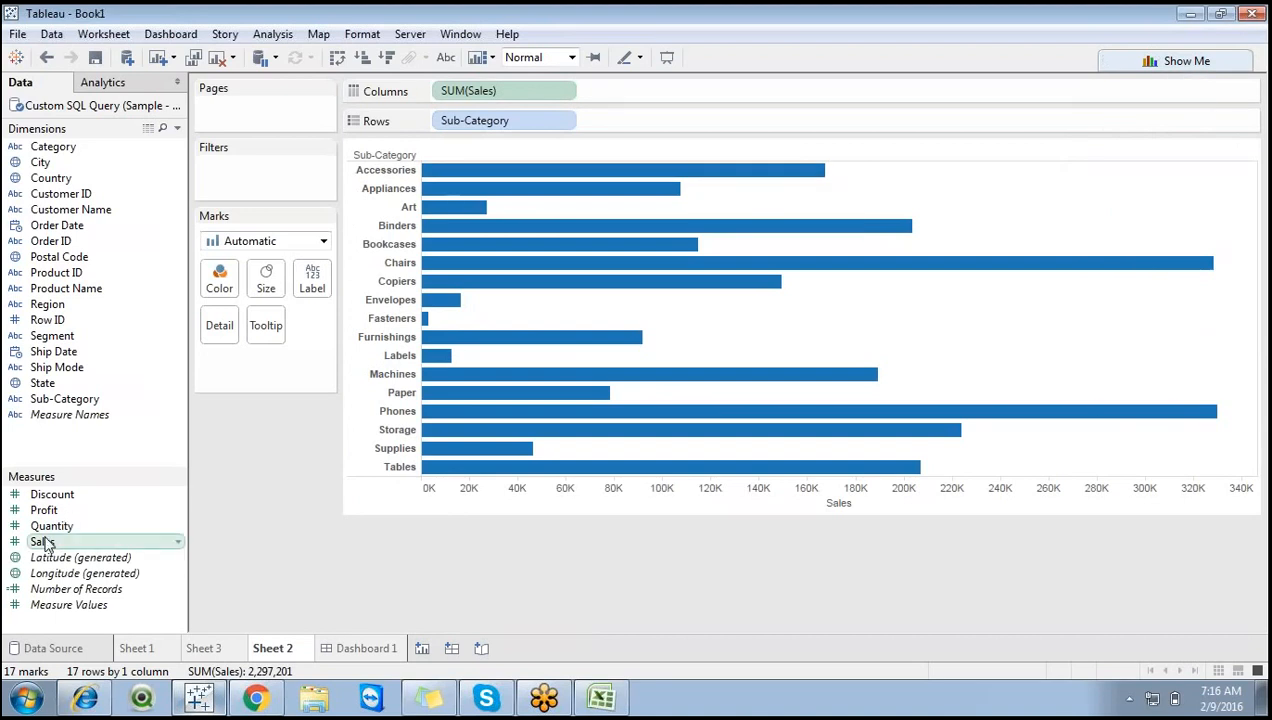
Color the bars by Sales and sort the sub-categories in descending order of Sales.
drag(43, 541, 219, 280)
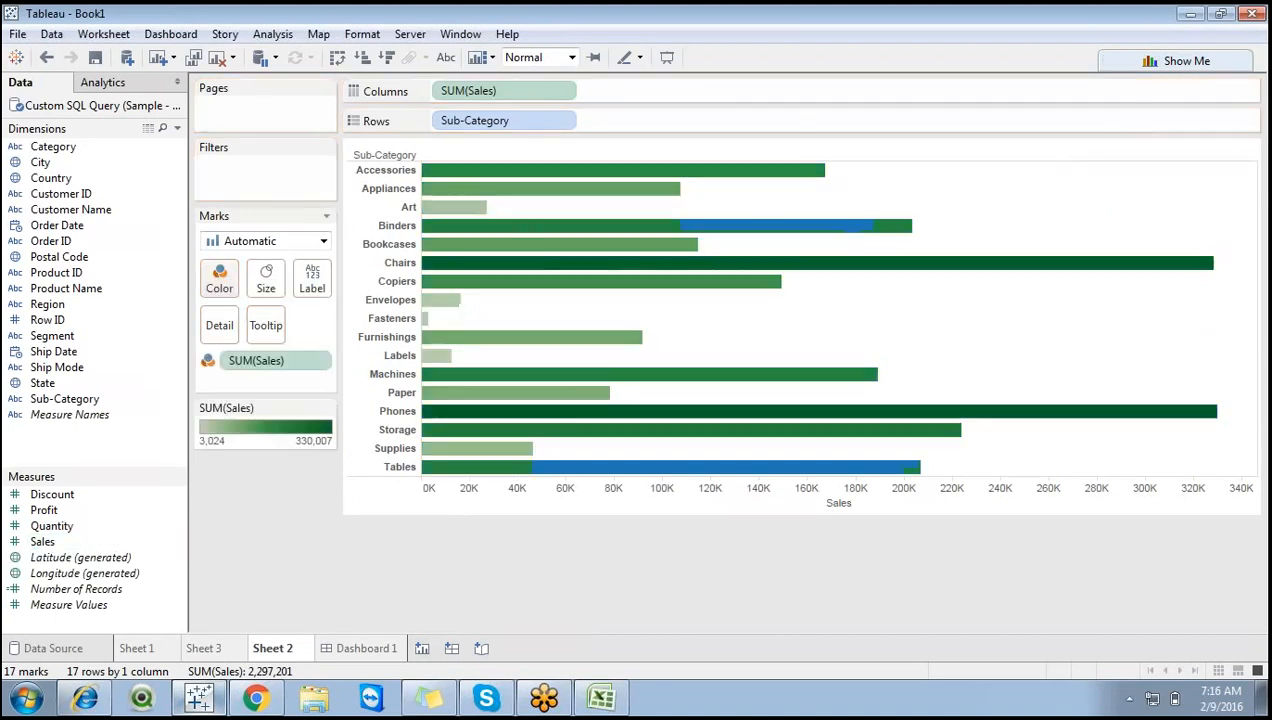
click(387, 58)
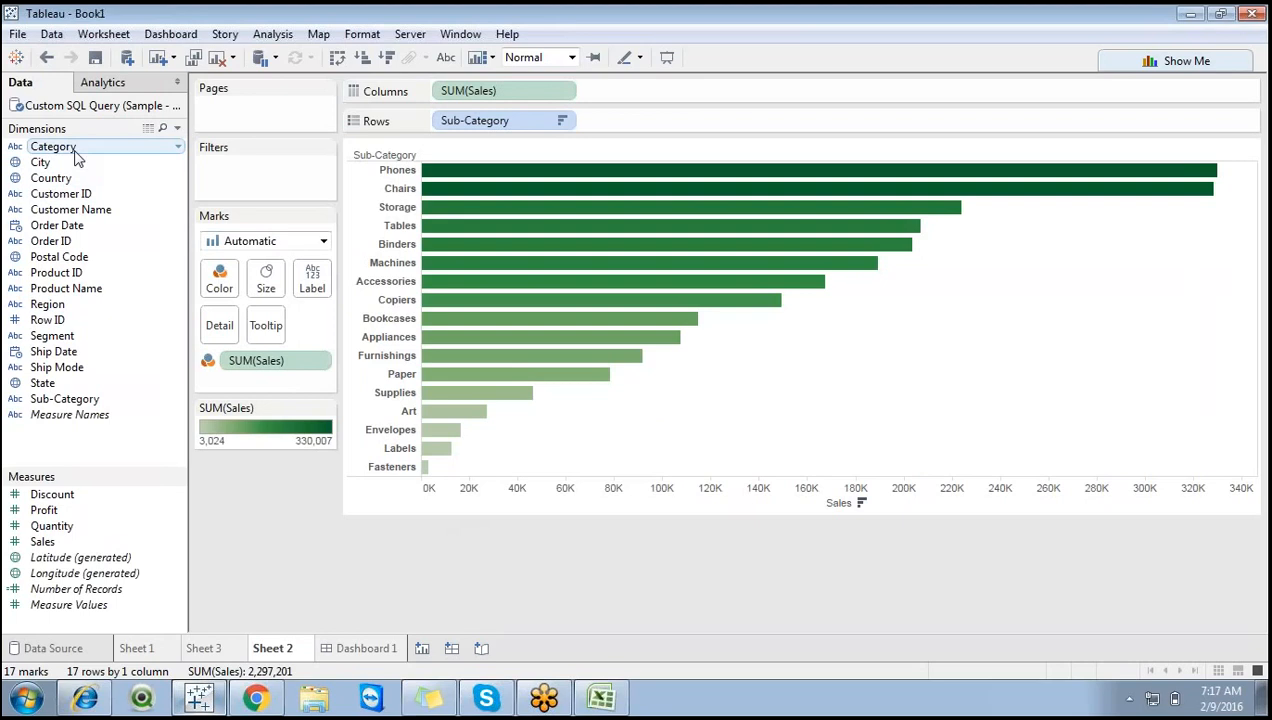
Add a Category filter to Sheet 2 that keeps only Furniture.
drag(77, 157, 222, 170)
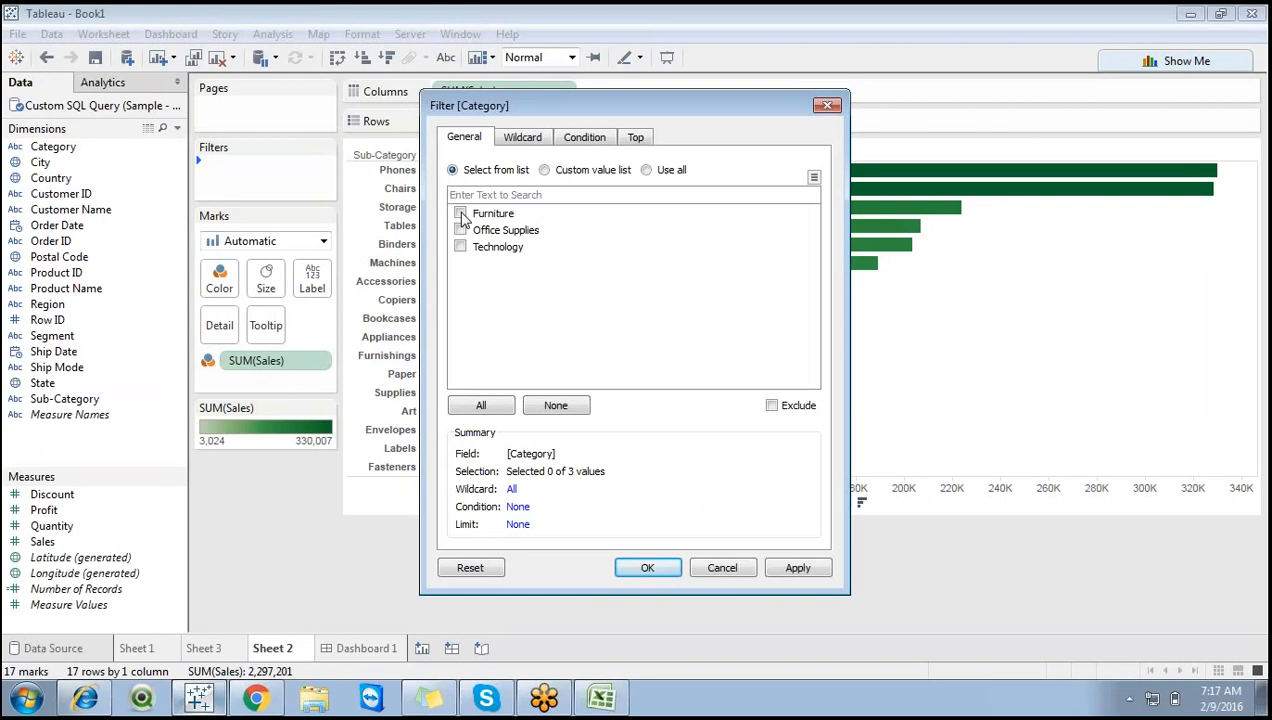
click(470, 246)
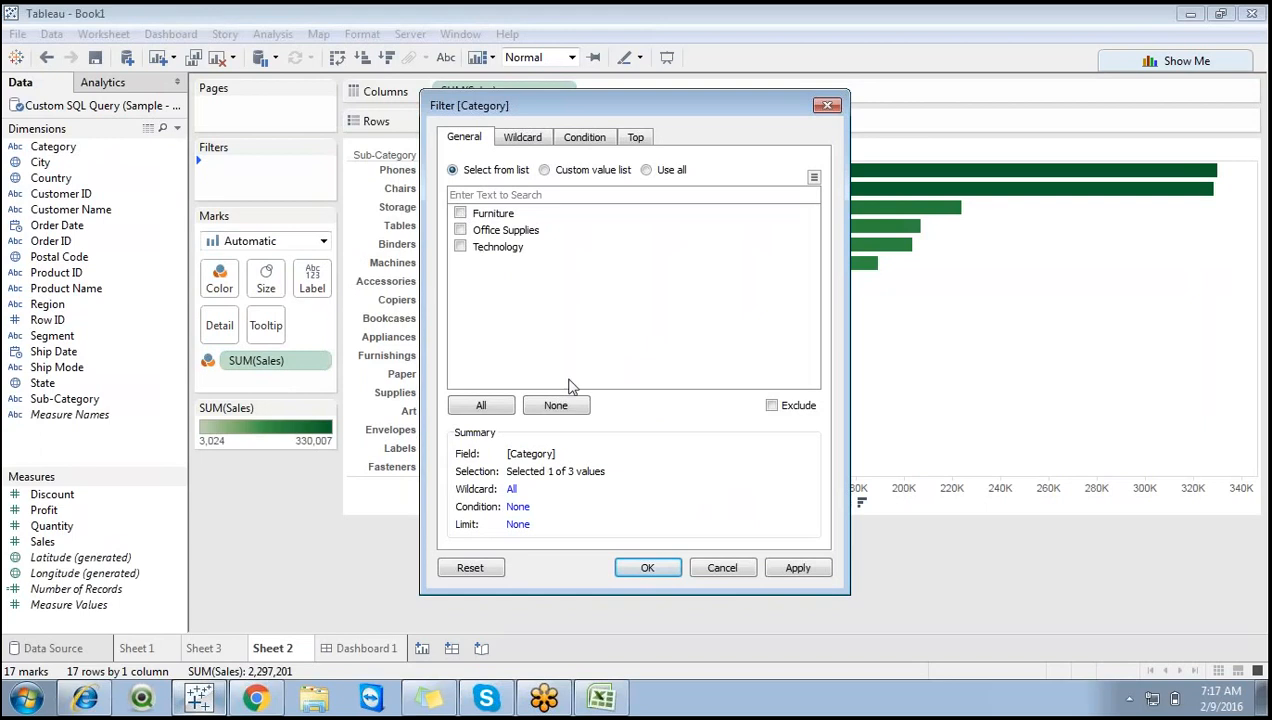
click(649, 568)
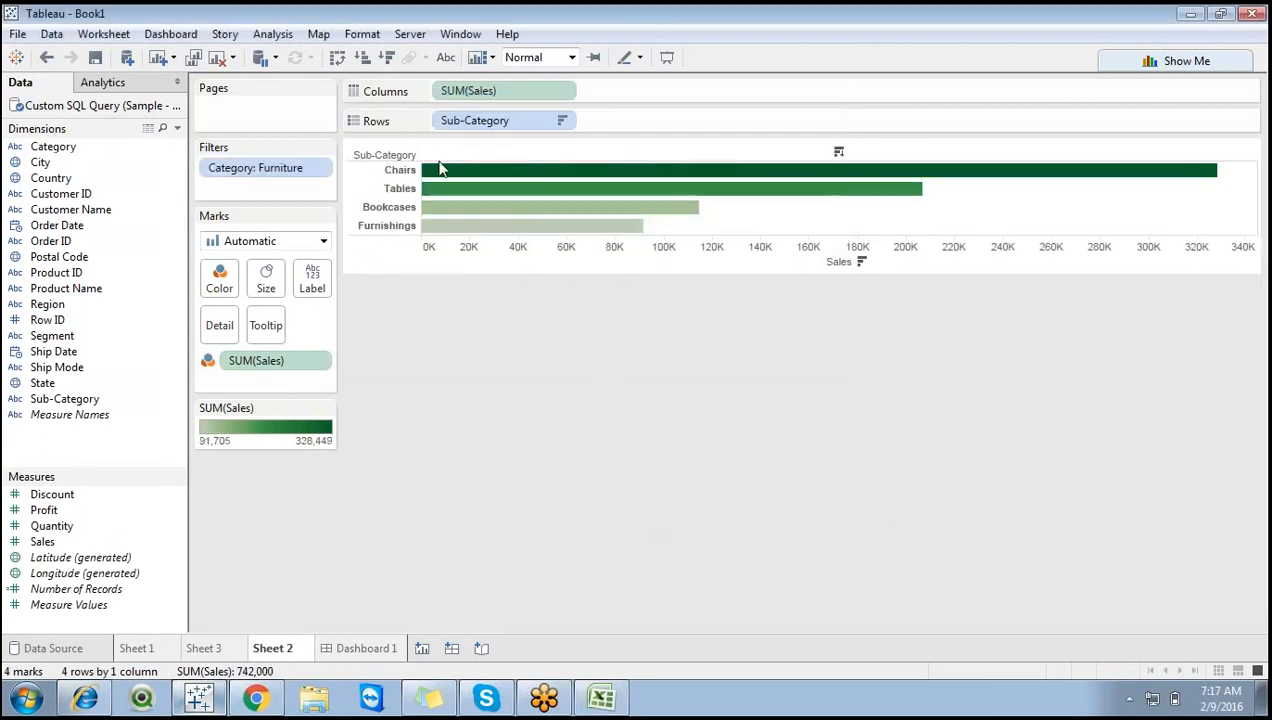
Review the selected values in the Category filter's settings and leave them without applying changes.
right_click(302, 175)
click(336, 183)
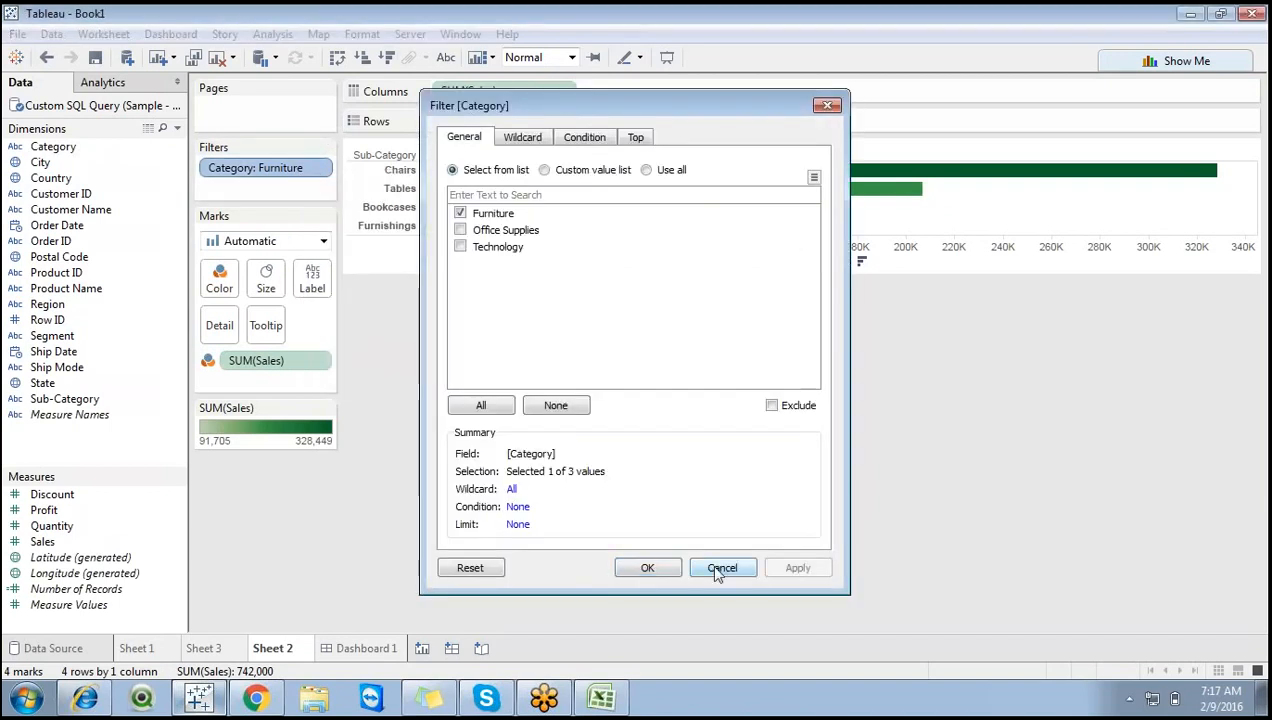
click(718, 567)
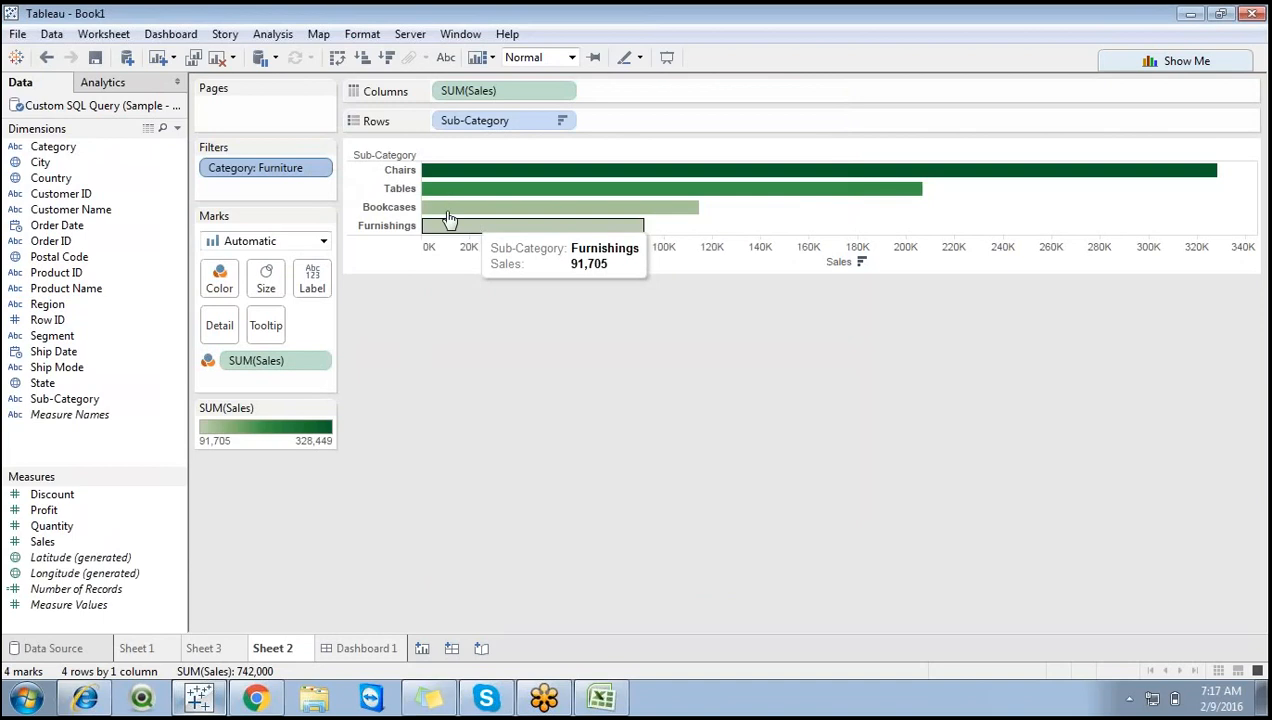
Show the quick filter for Category on Sheet 2 and select (All) in it.
click(316, 170)
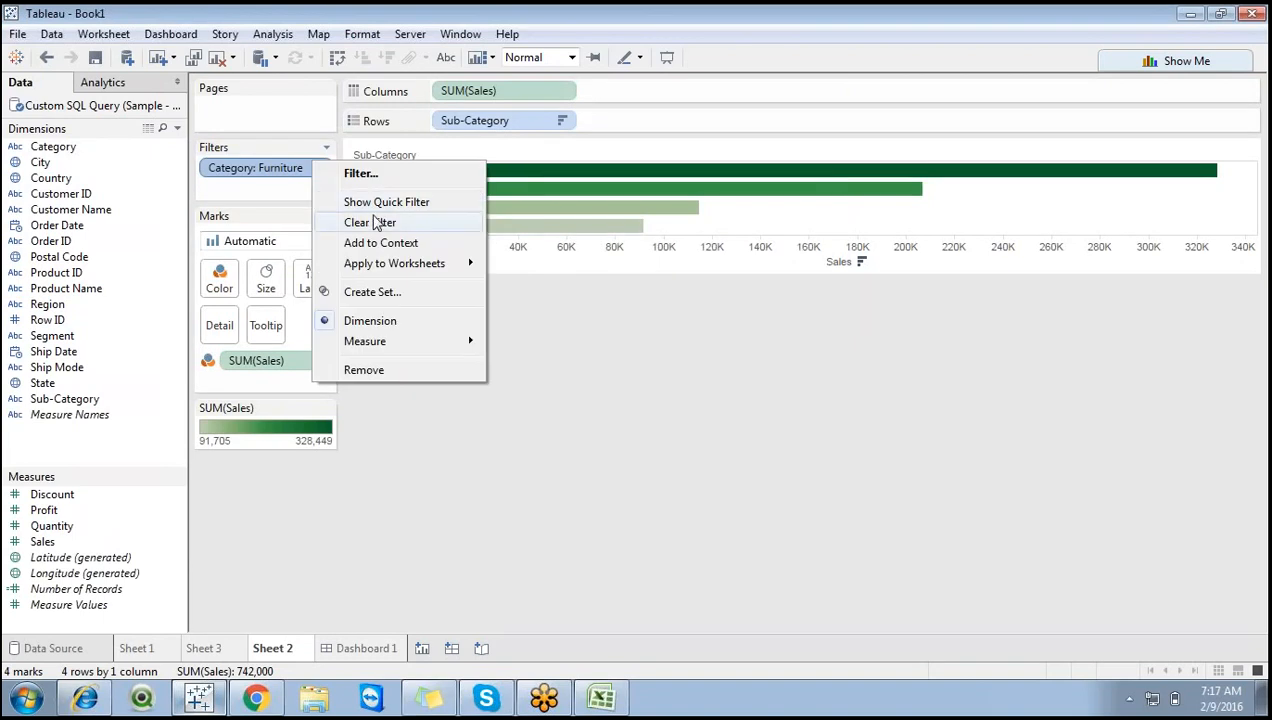
click(370, 202)
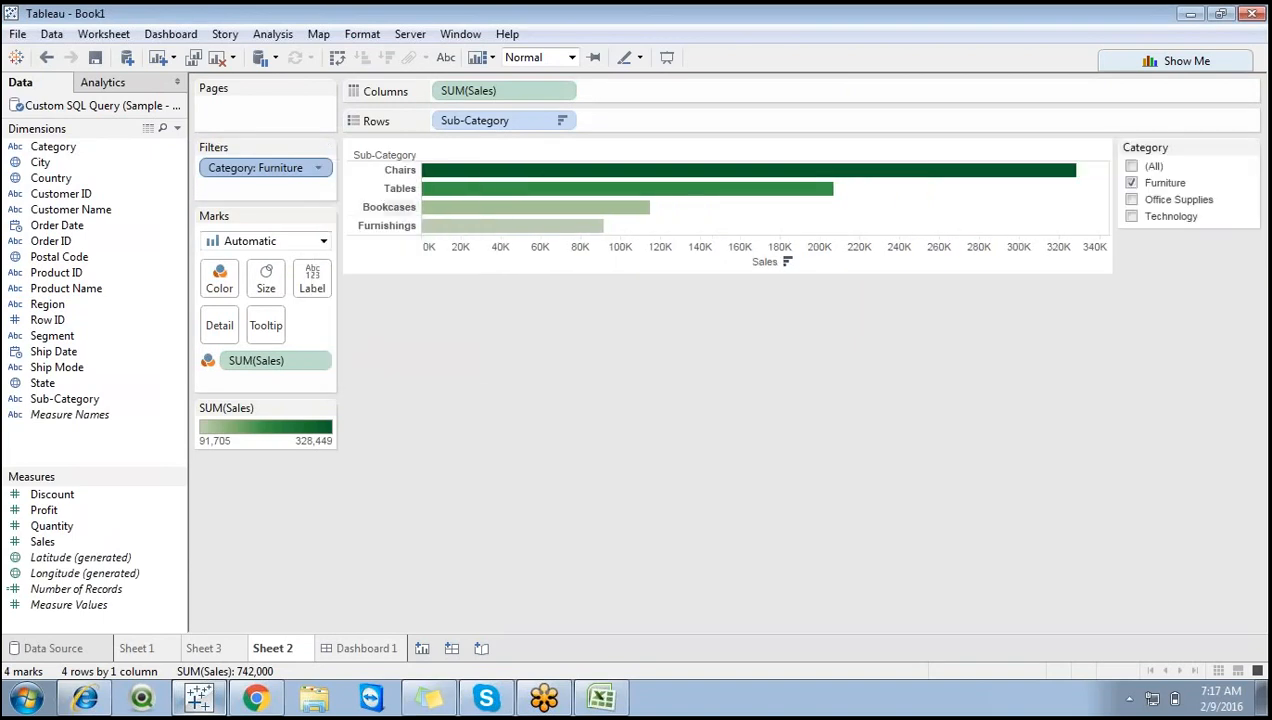
click(1133, 167)
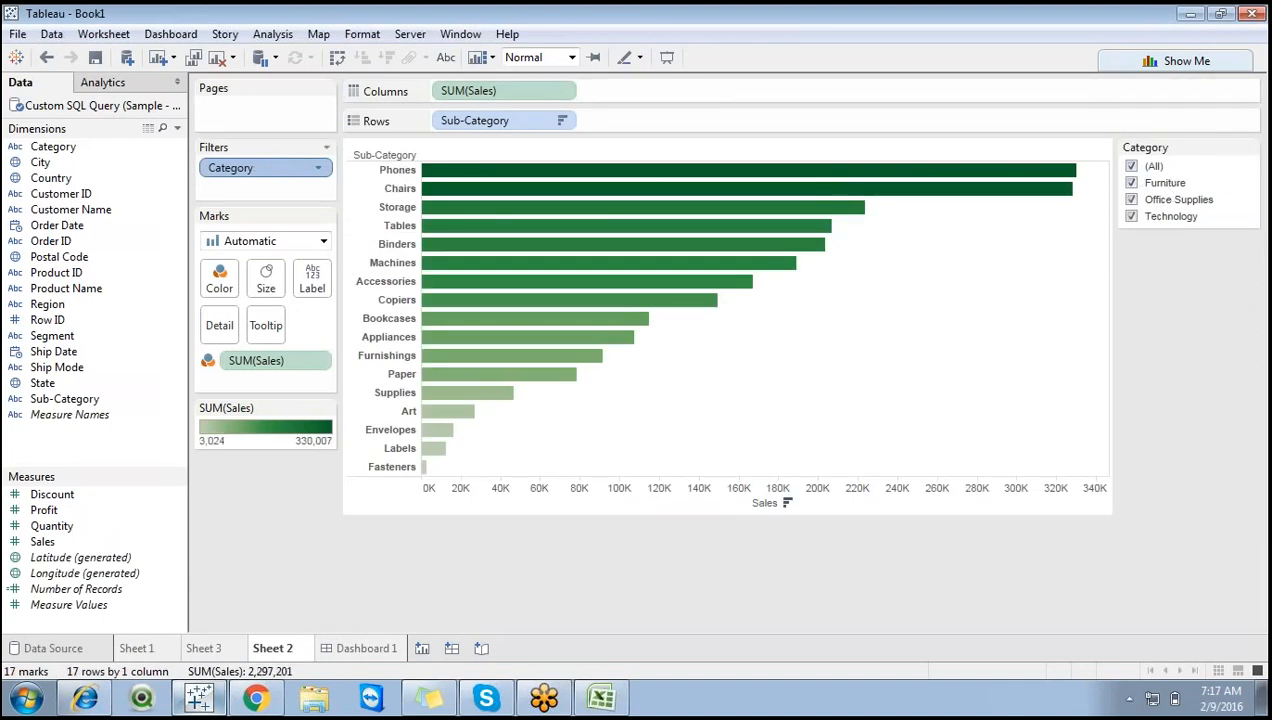
Reopen the Category filter's settings and examine the General, Wildcard, Condition and Top options.
right_click(281, 171)
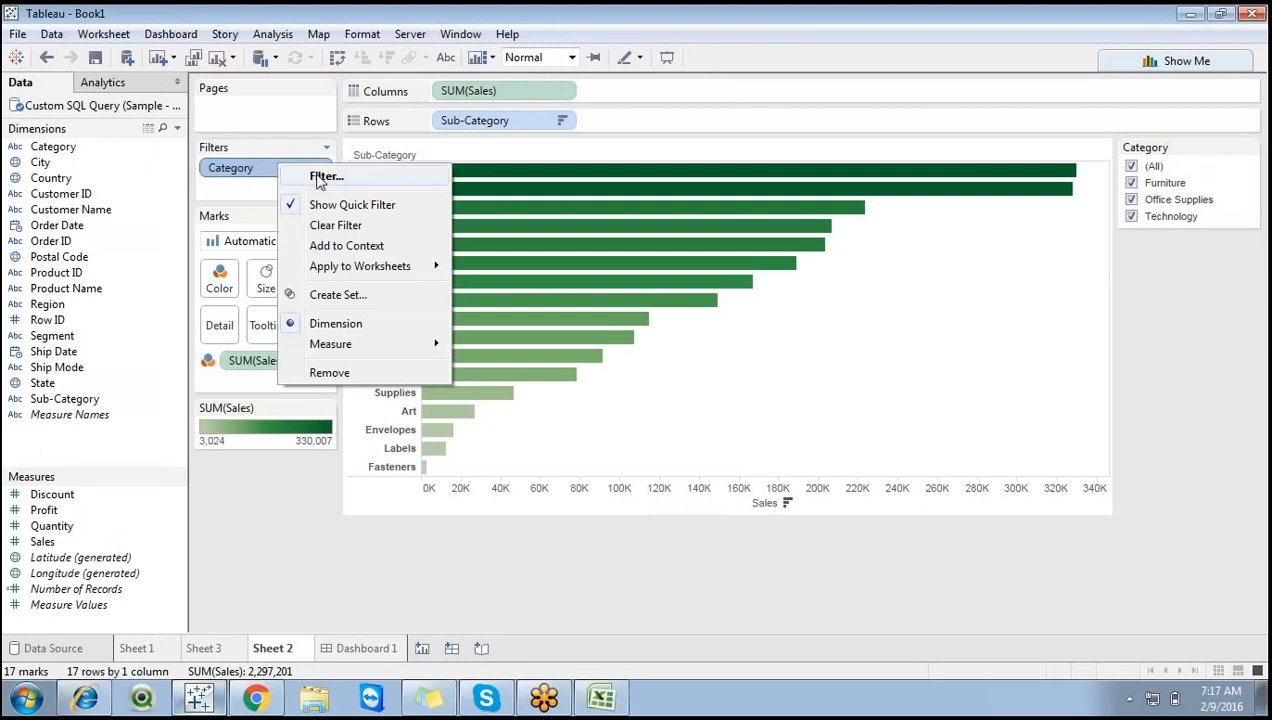
click(324, 177)
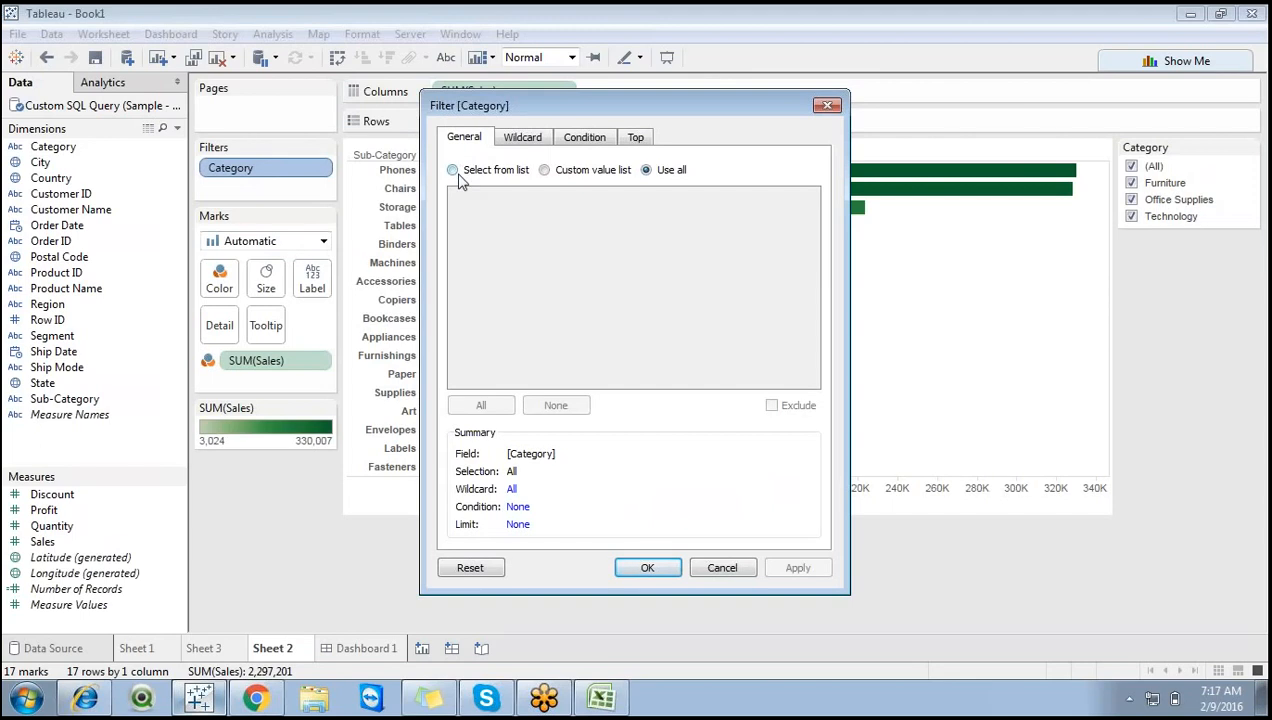
click(513, 138)
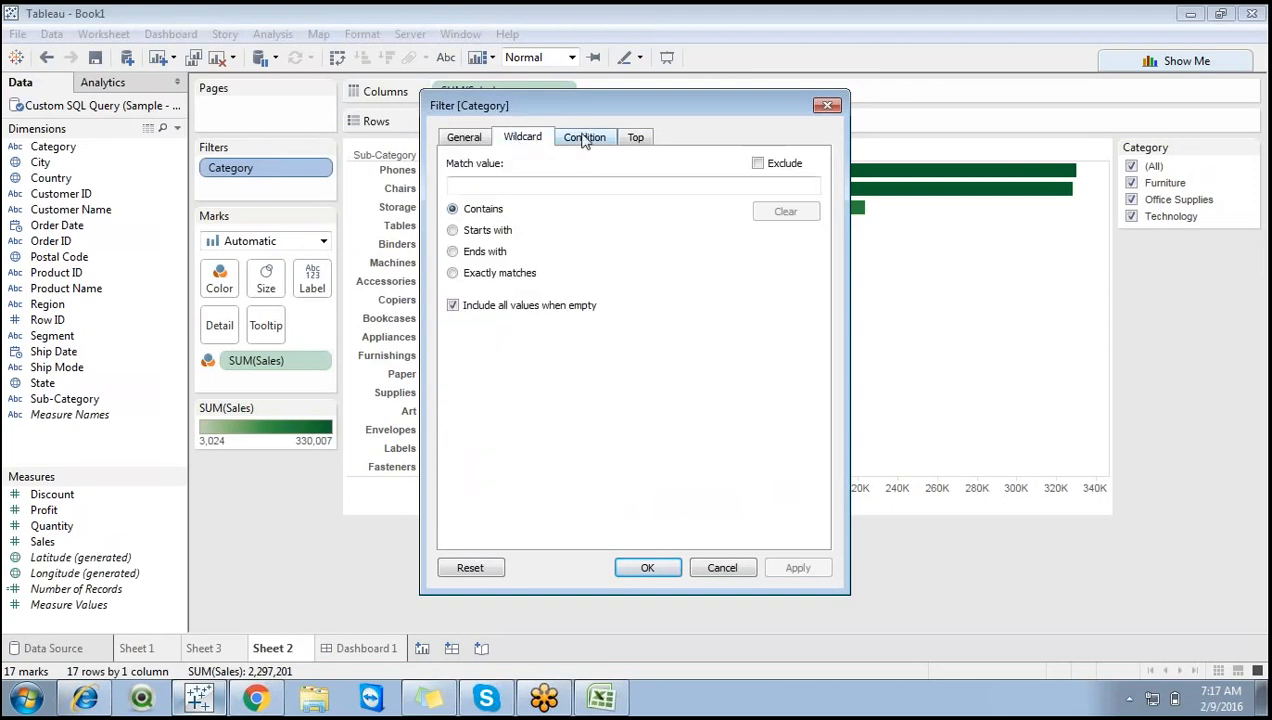
click(586, 140)
click(634, 140)
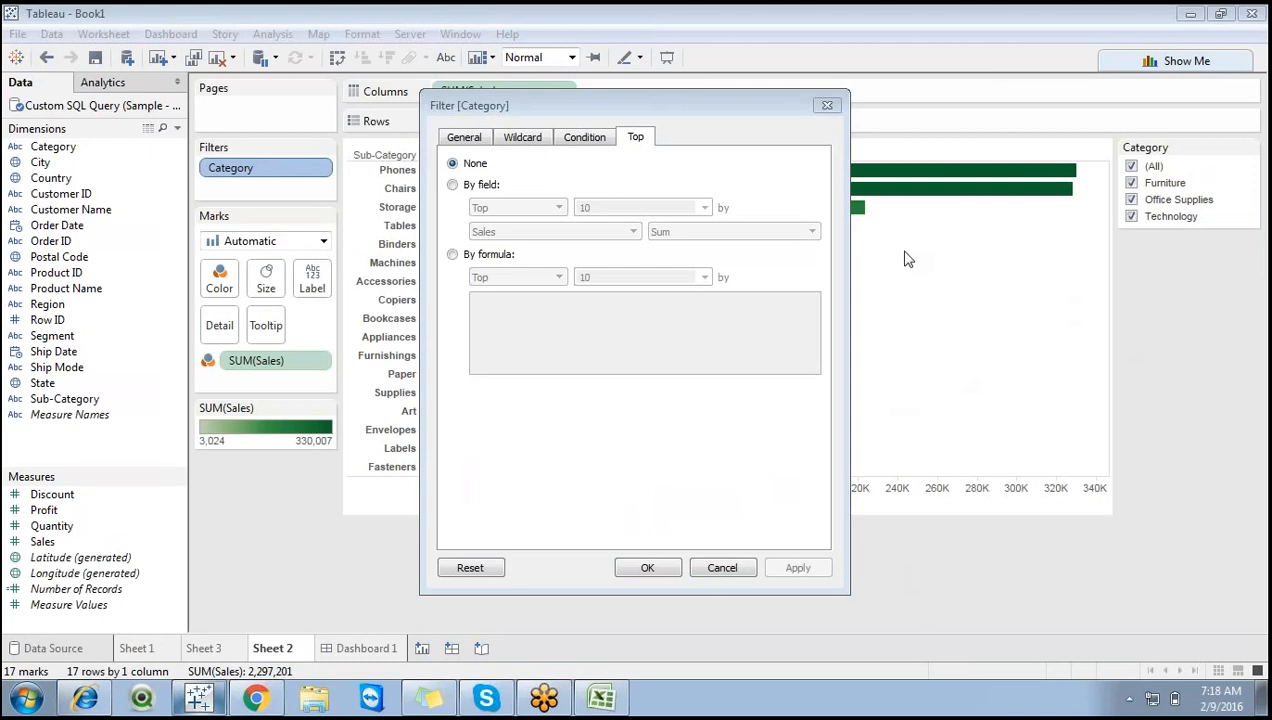
click(476, 140)
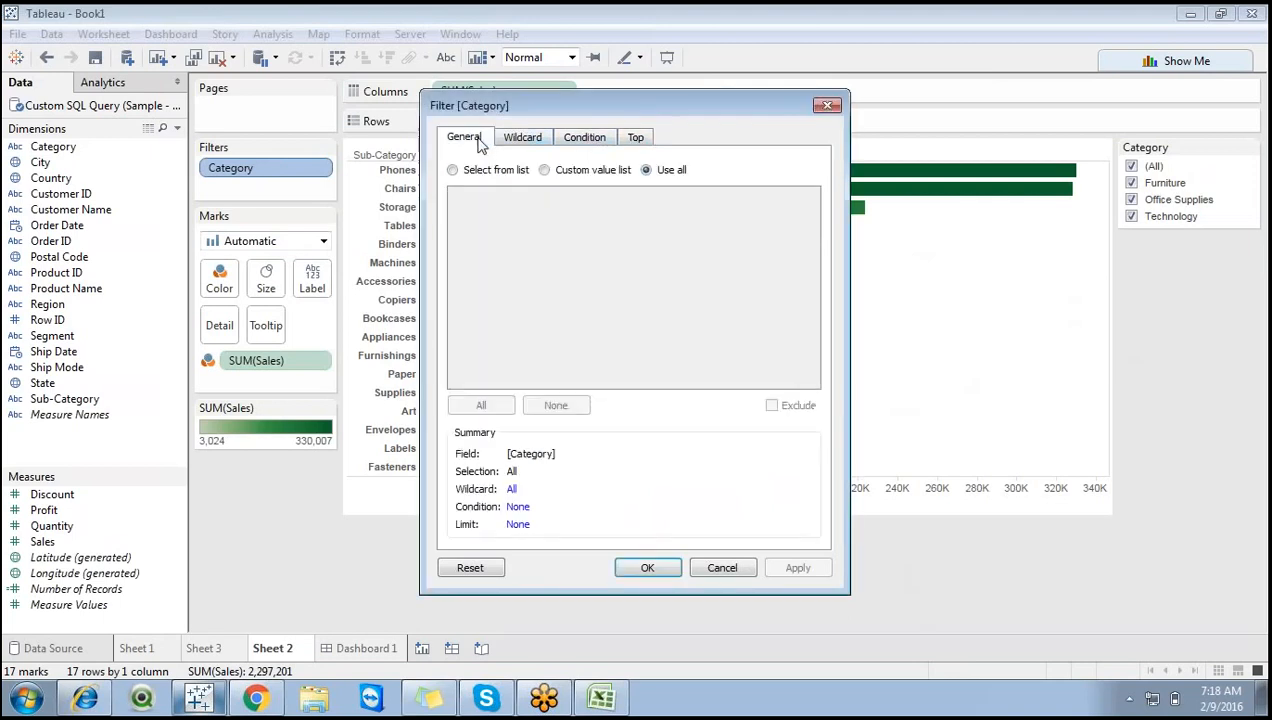
Set the Category filter to select from the list and keep only Furniture and Office Supplies.
click(452, 171)
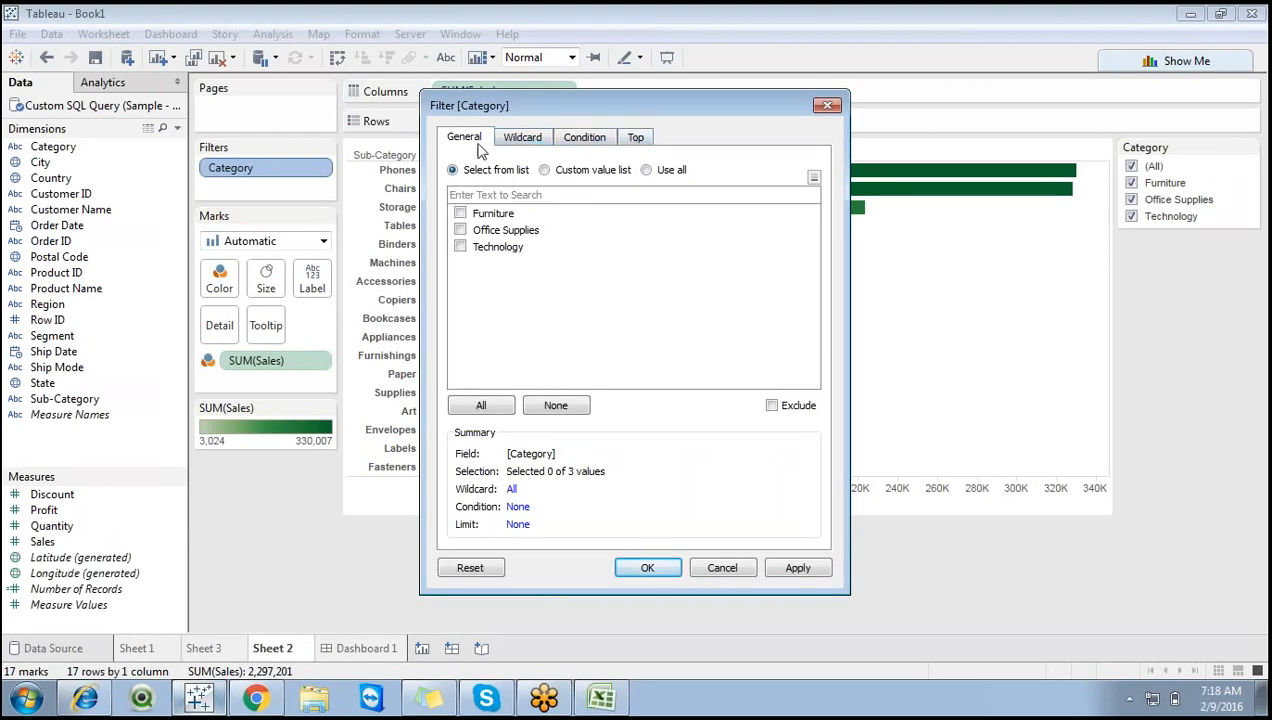
click(516, 137)
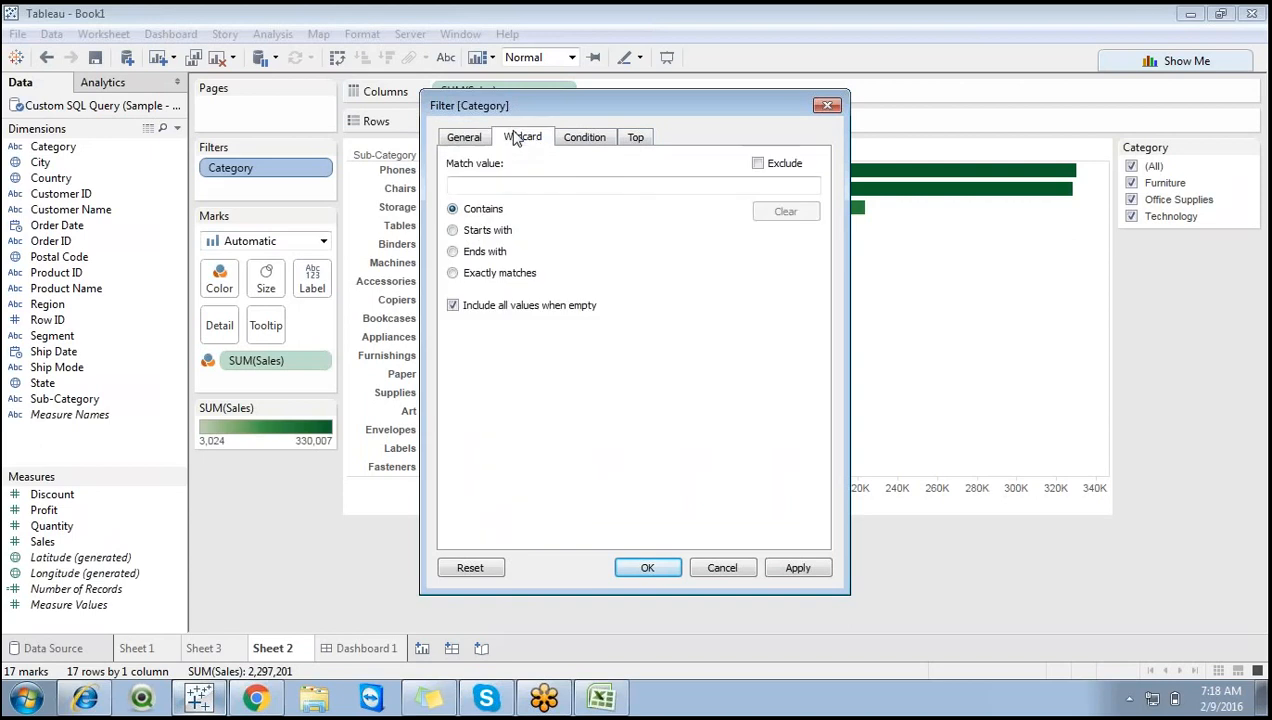
click(586, 139)
click(646, 140)
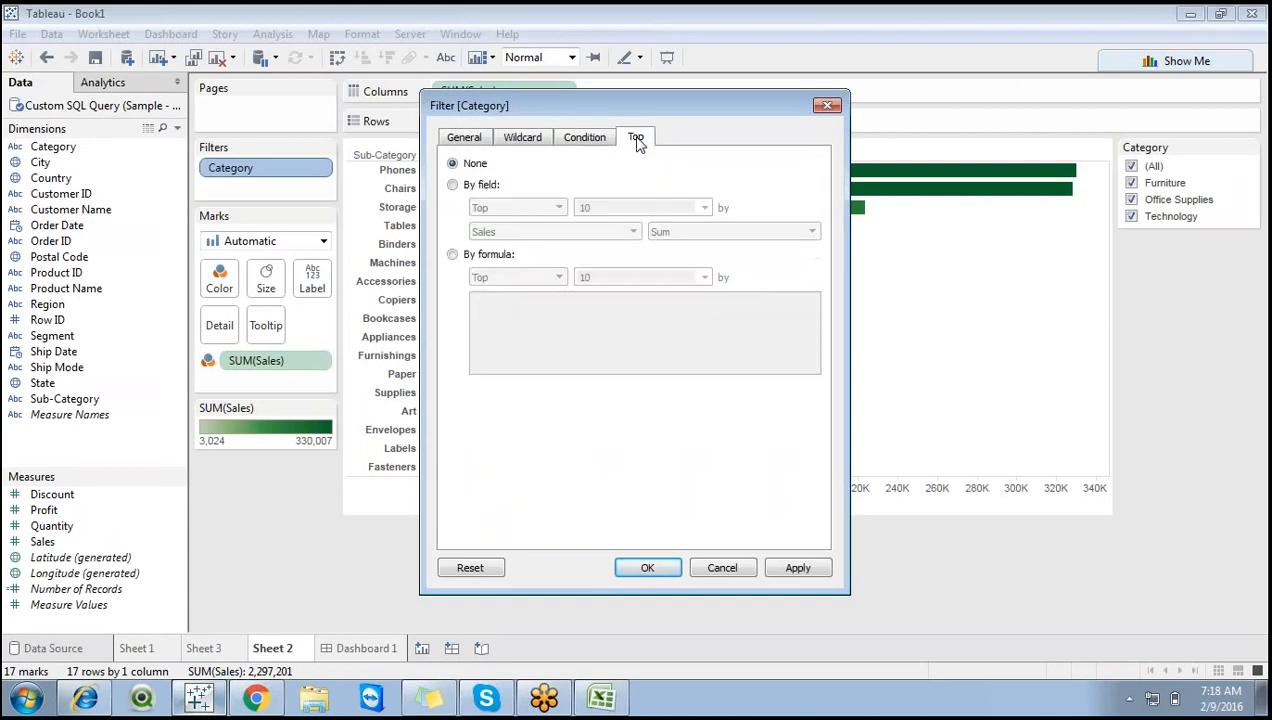
click(474, 140)
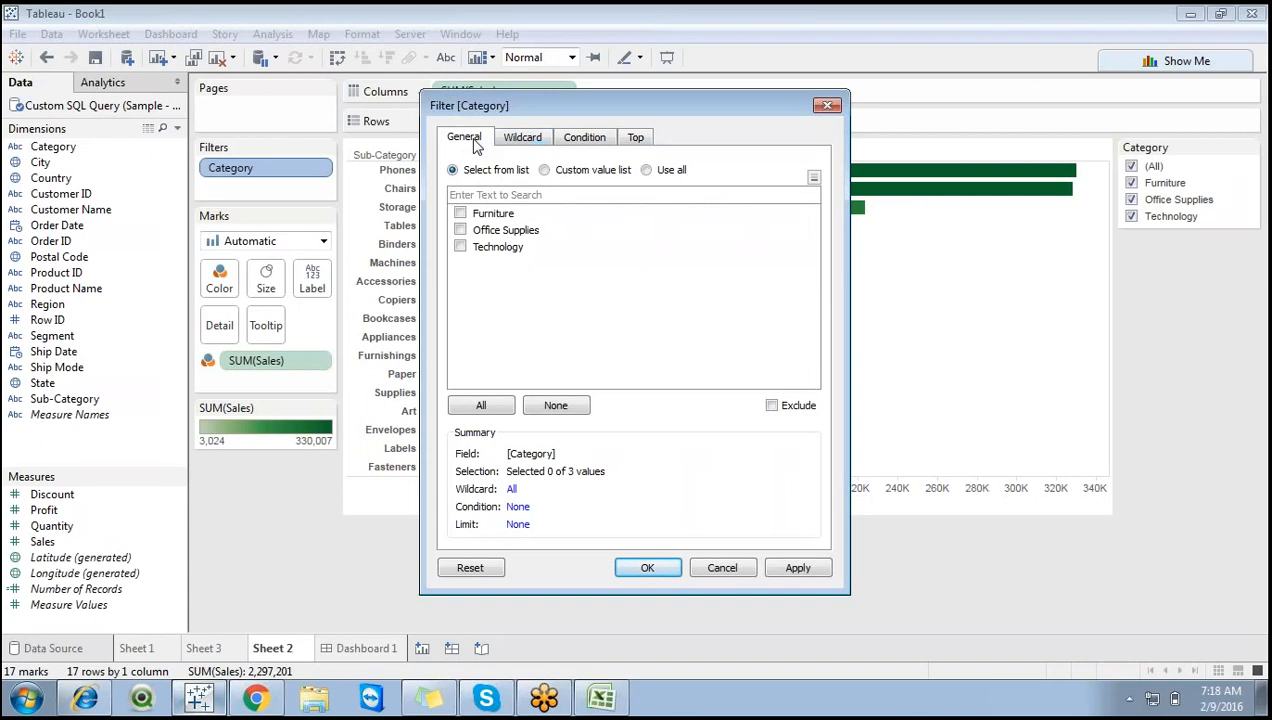
click(460, 214)
click(460, 230)
click(1148, 334)
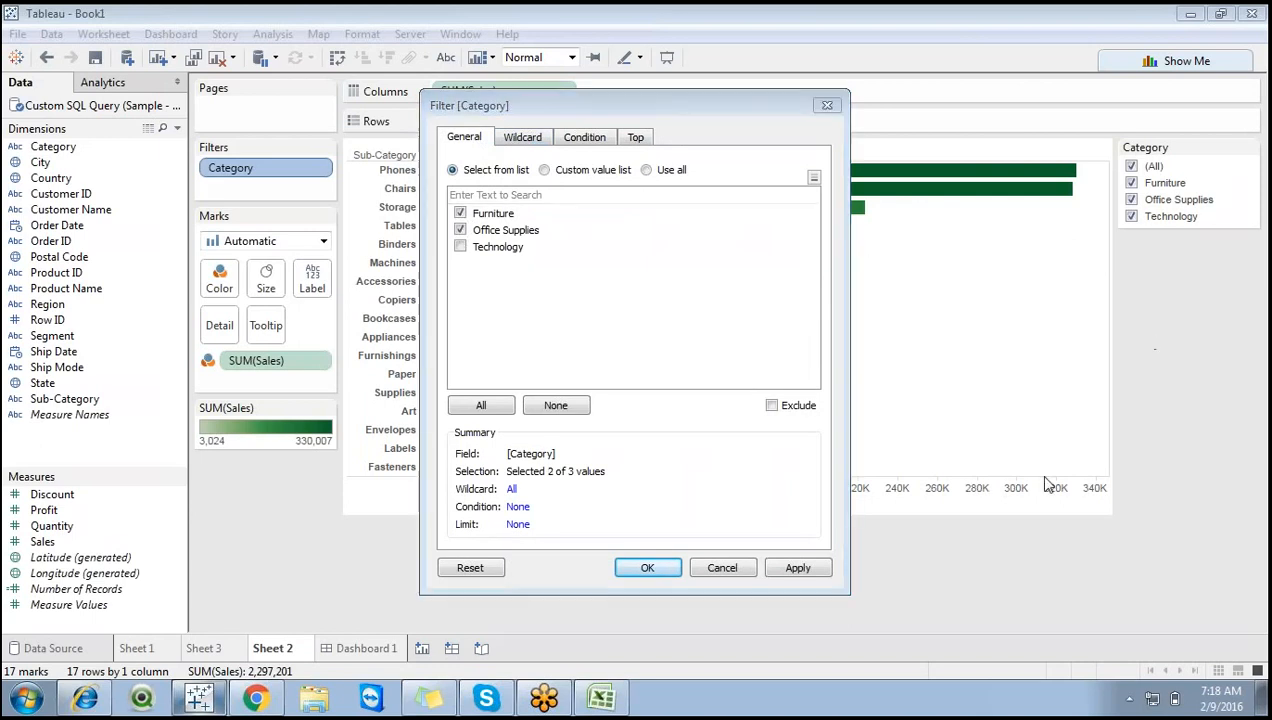
click(647, 567)
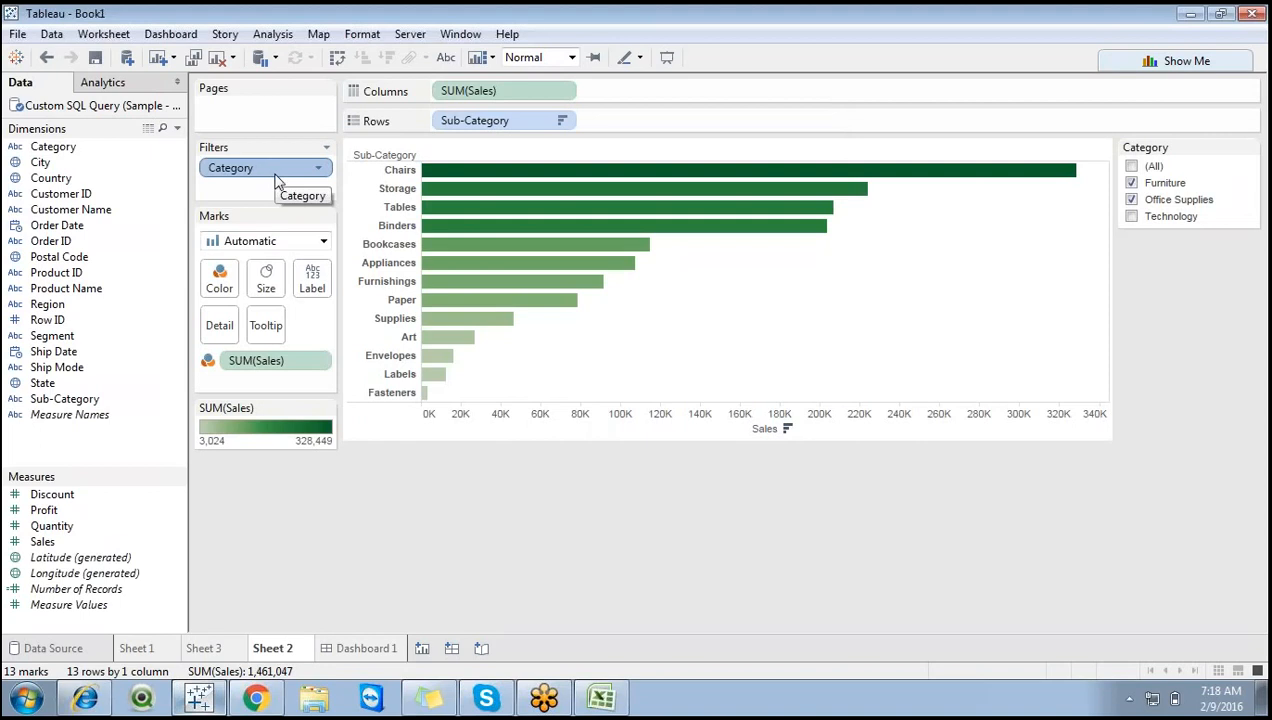
Switch to the Excel notes and review the entries for filters on dimensions, measures and dates.
click(603, 697)
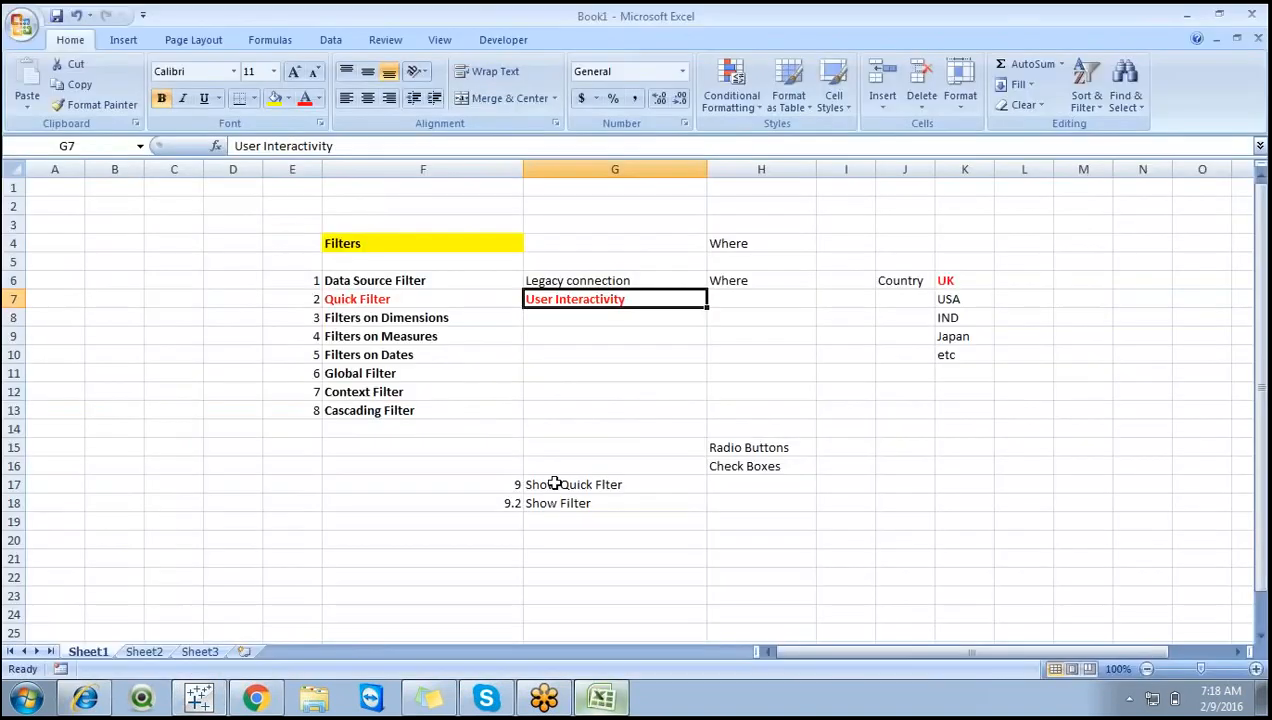
drag(415, 317, 405, 354)
click(418, 352)
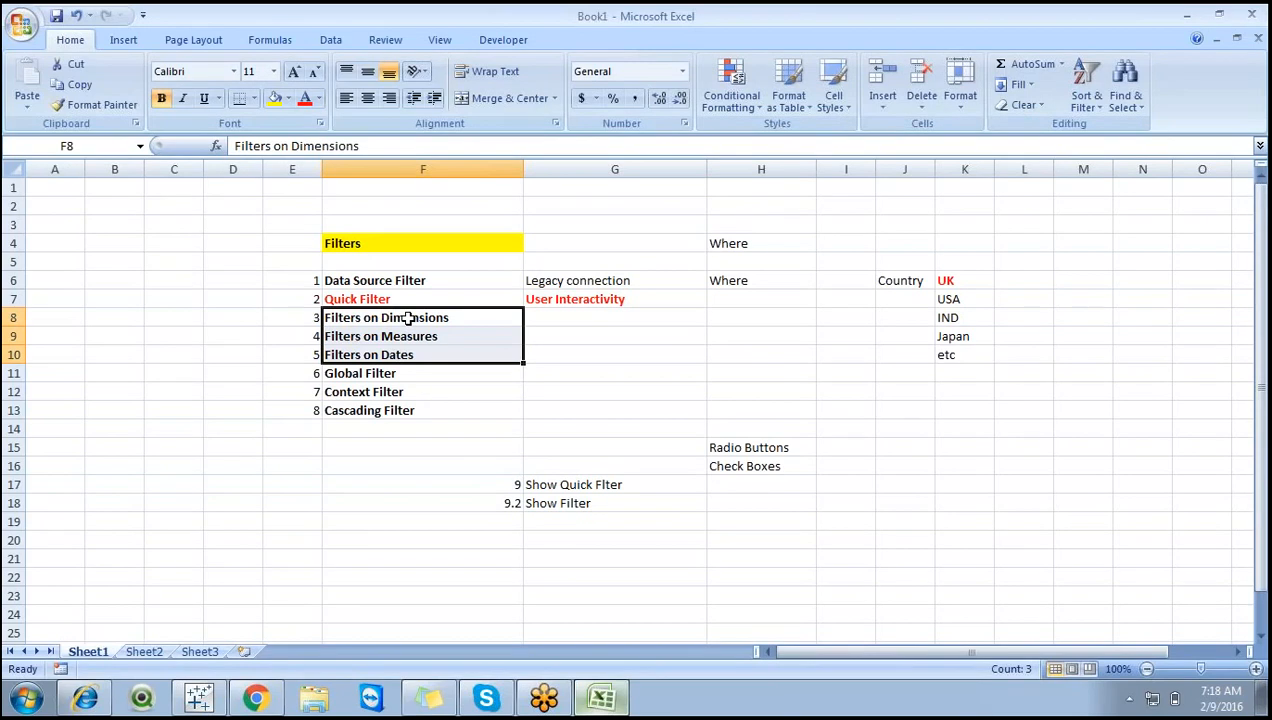
click(567, 316)
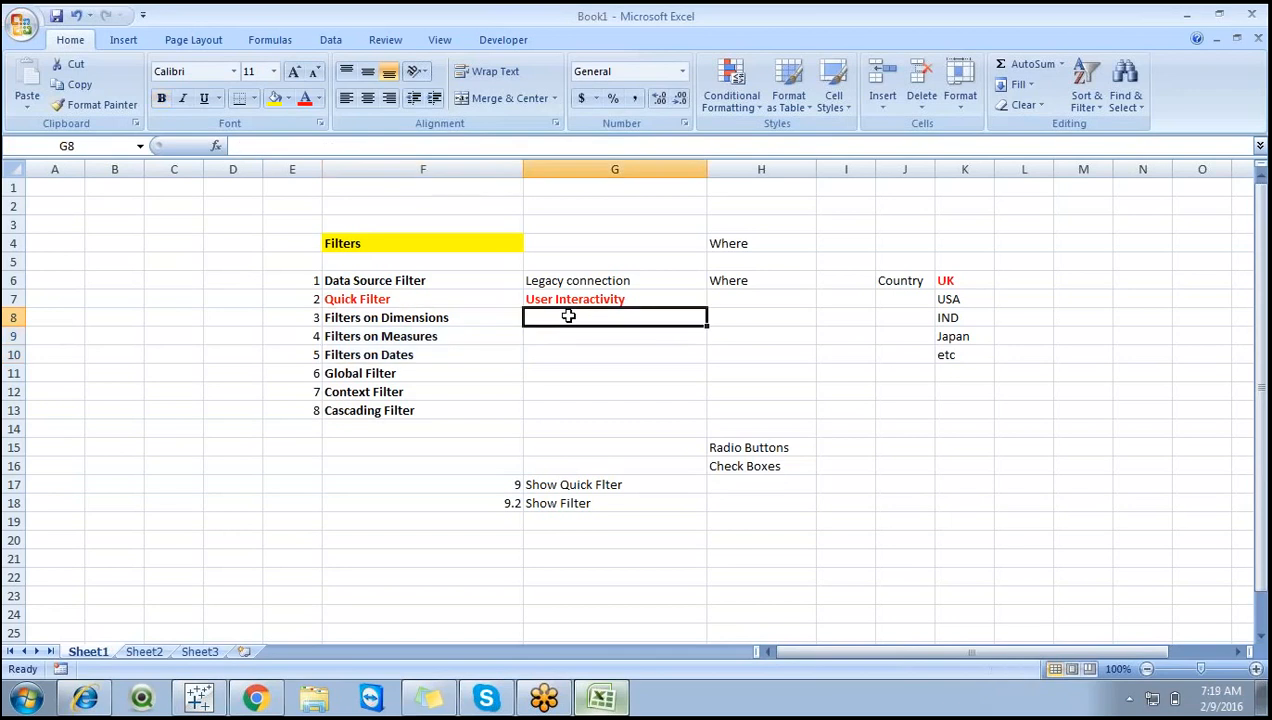
Return to Tableau, reopen the Category filter's settings and try adding Technology to the selected values.
click(192, 703)
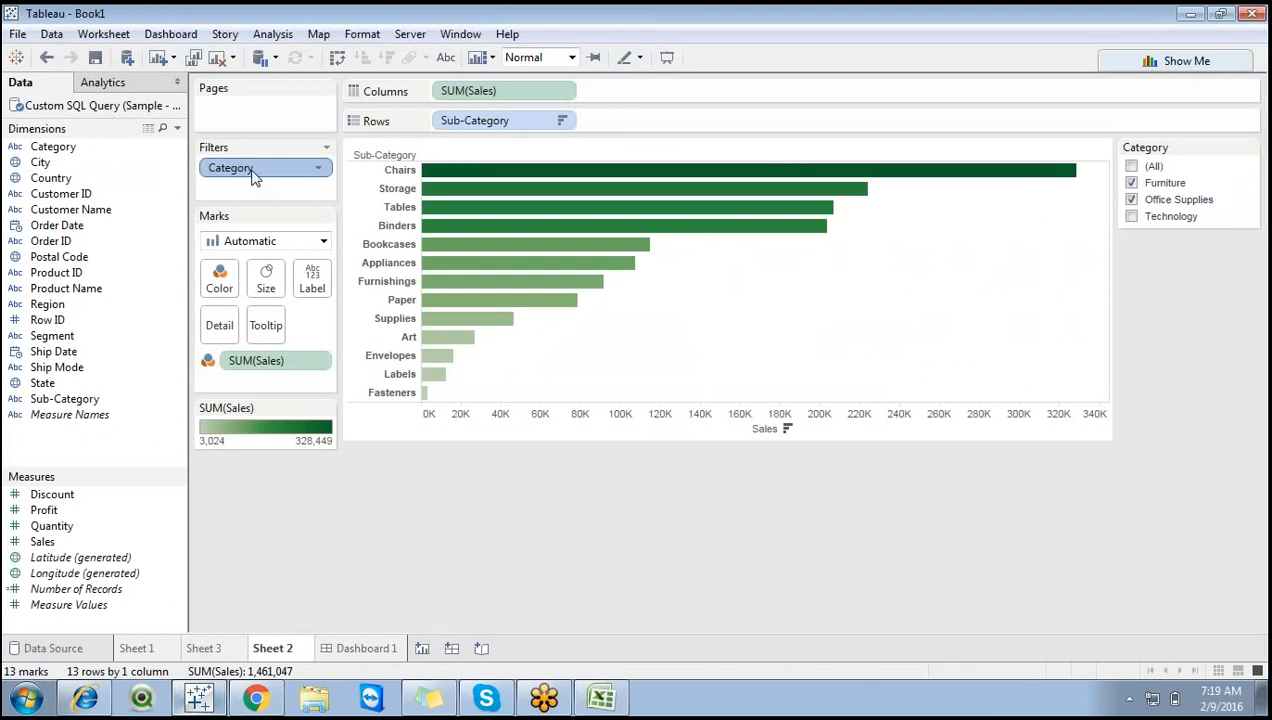
right_click(254, 176)
click(293, 185)
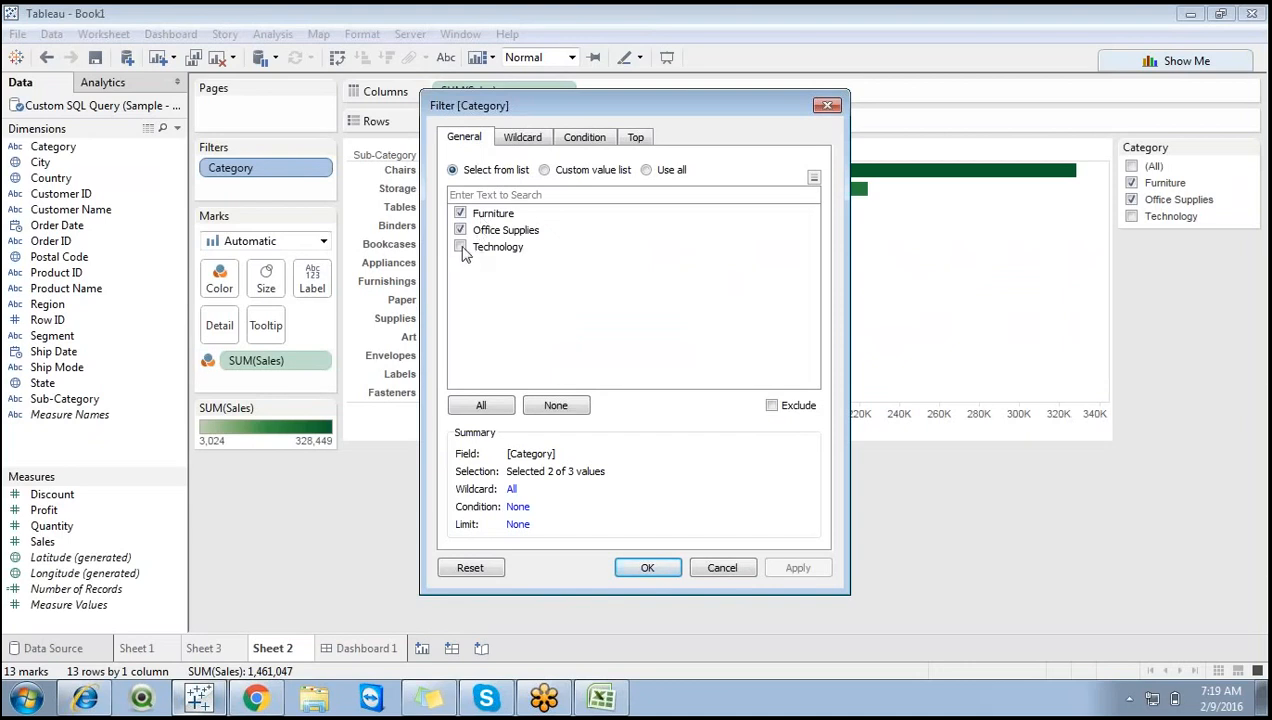
click(461, 247)
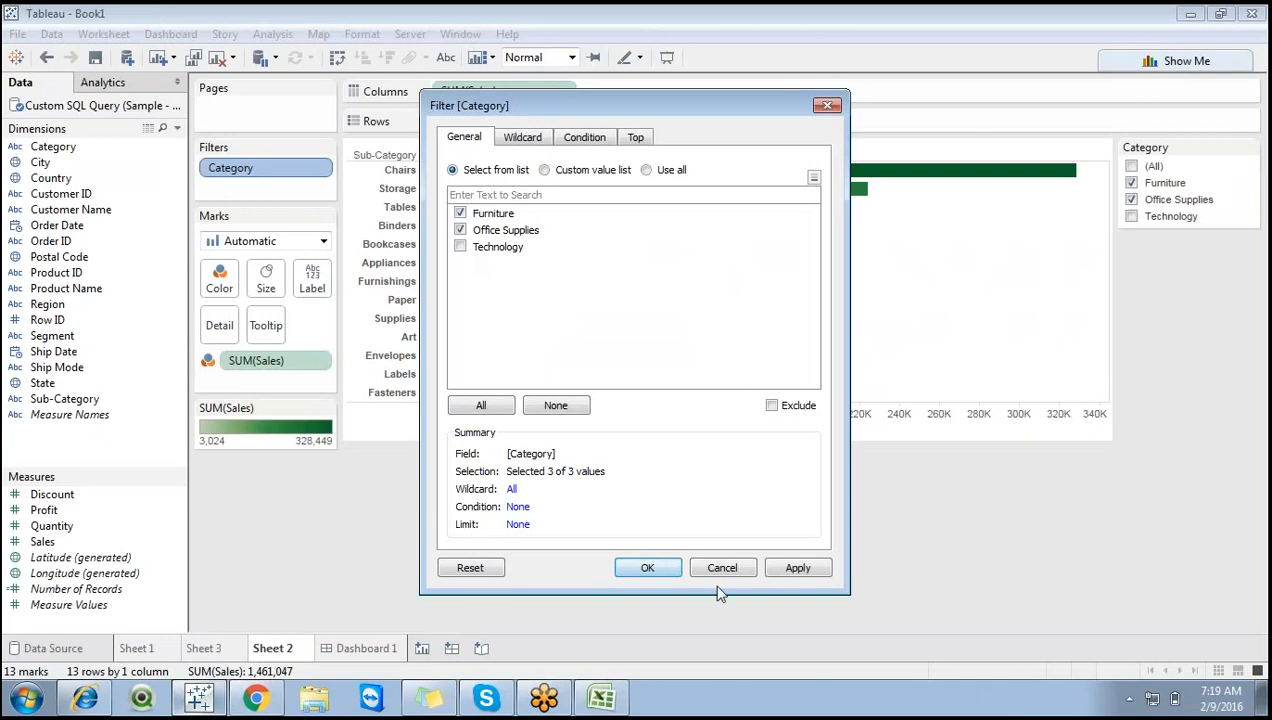
click(778, 570)
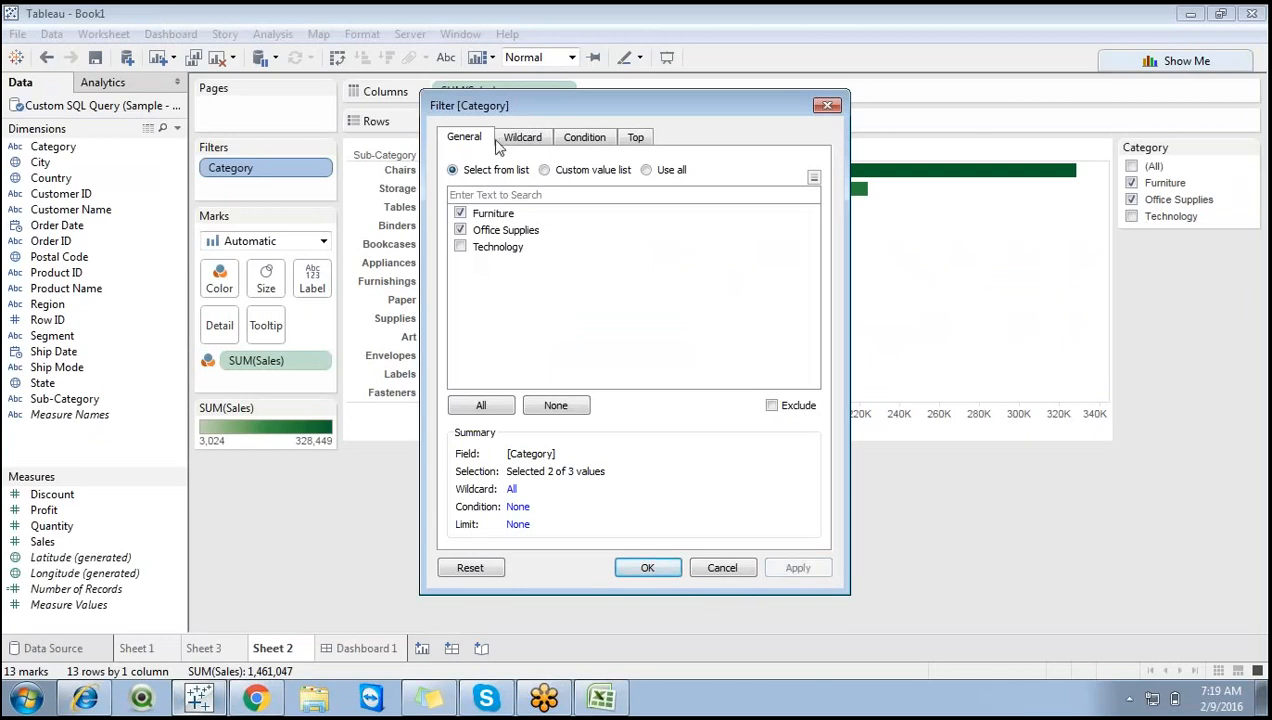
Try adding the value All to the Category filter's custom value list, remove it and return to selecting from the list.
click(545, 171)
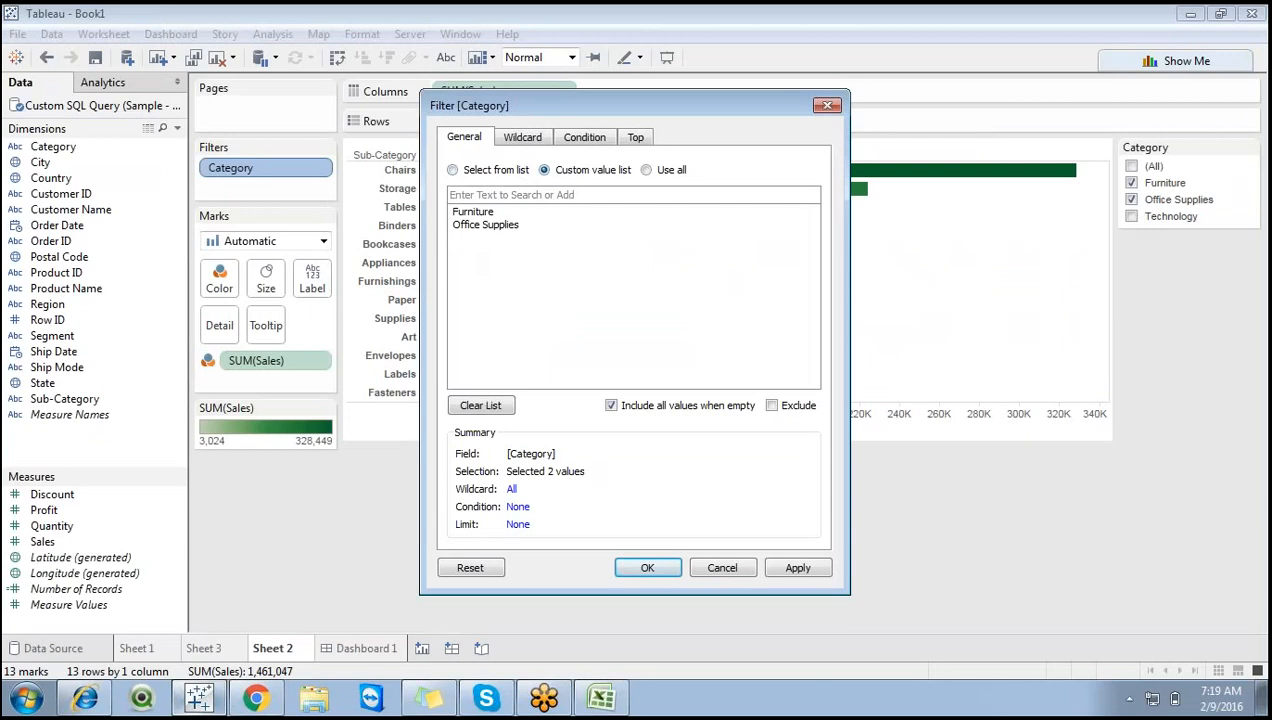
click(514, 194)
text(A)
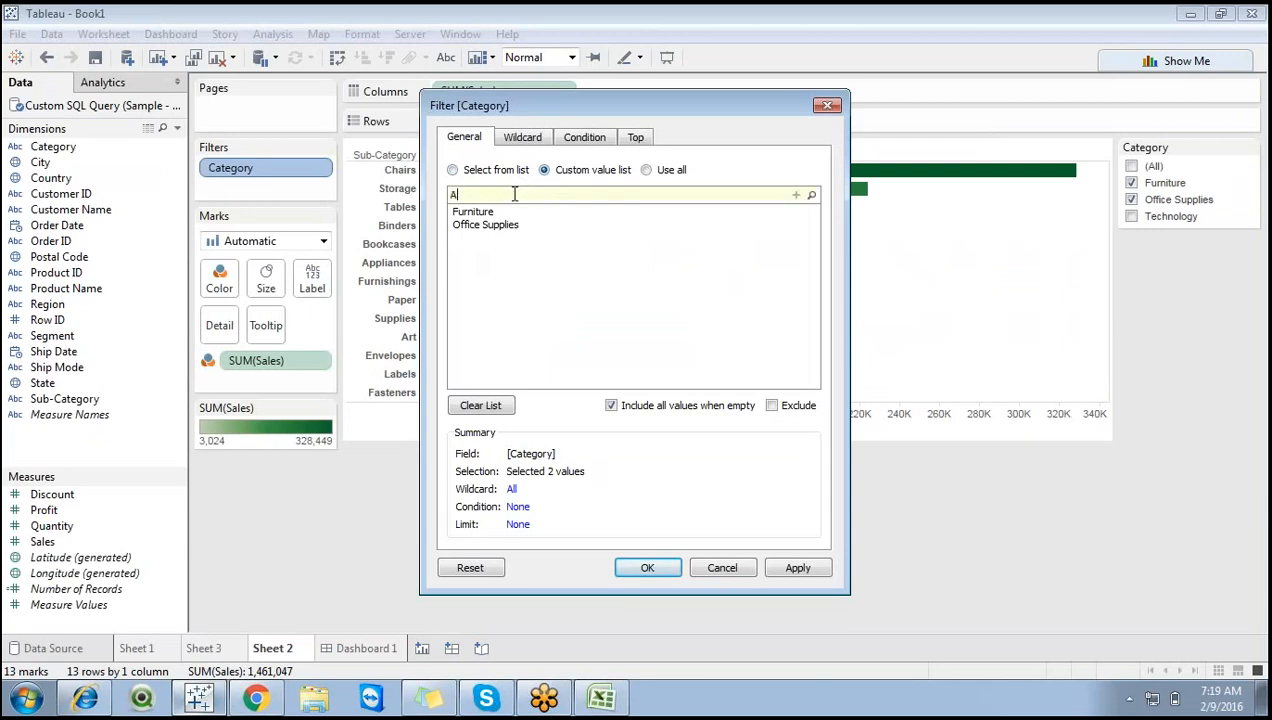
text(ll)
key(Return)
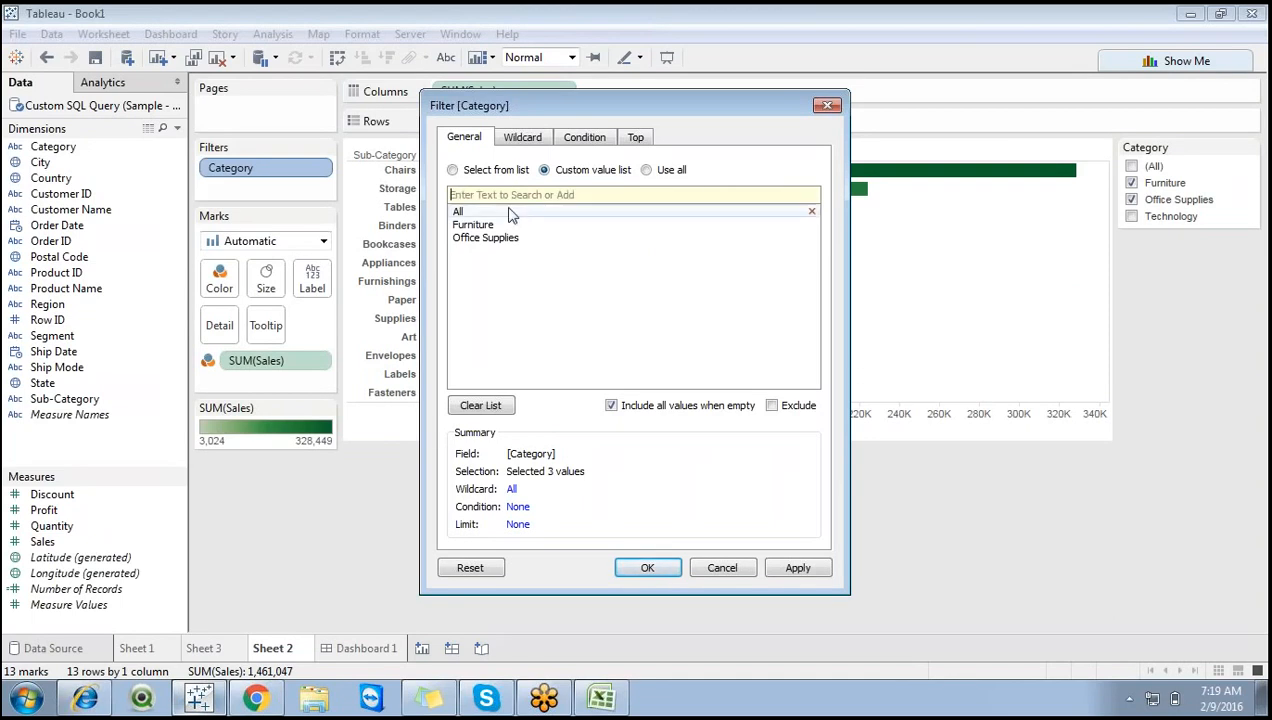
click(812, 214)
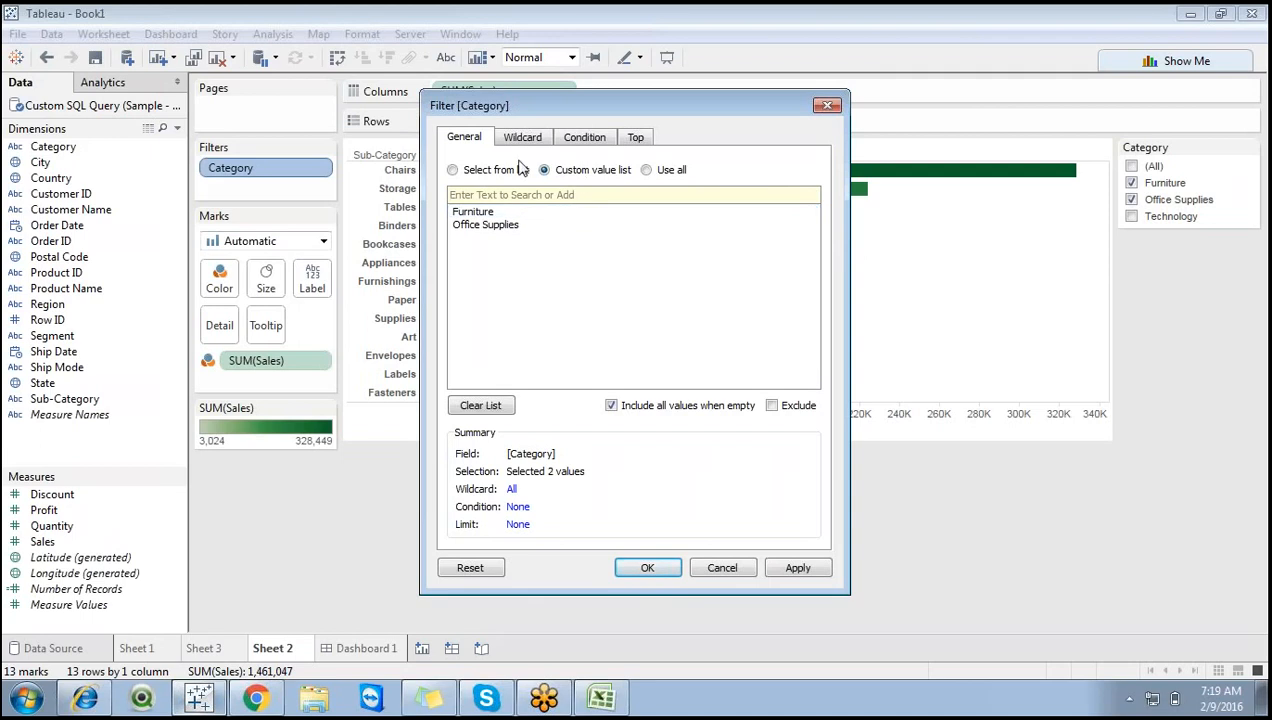
click(452, 172)
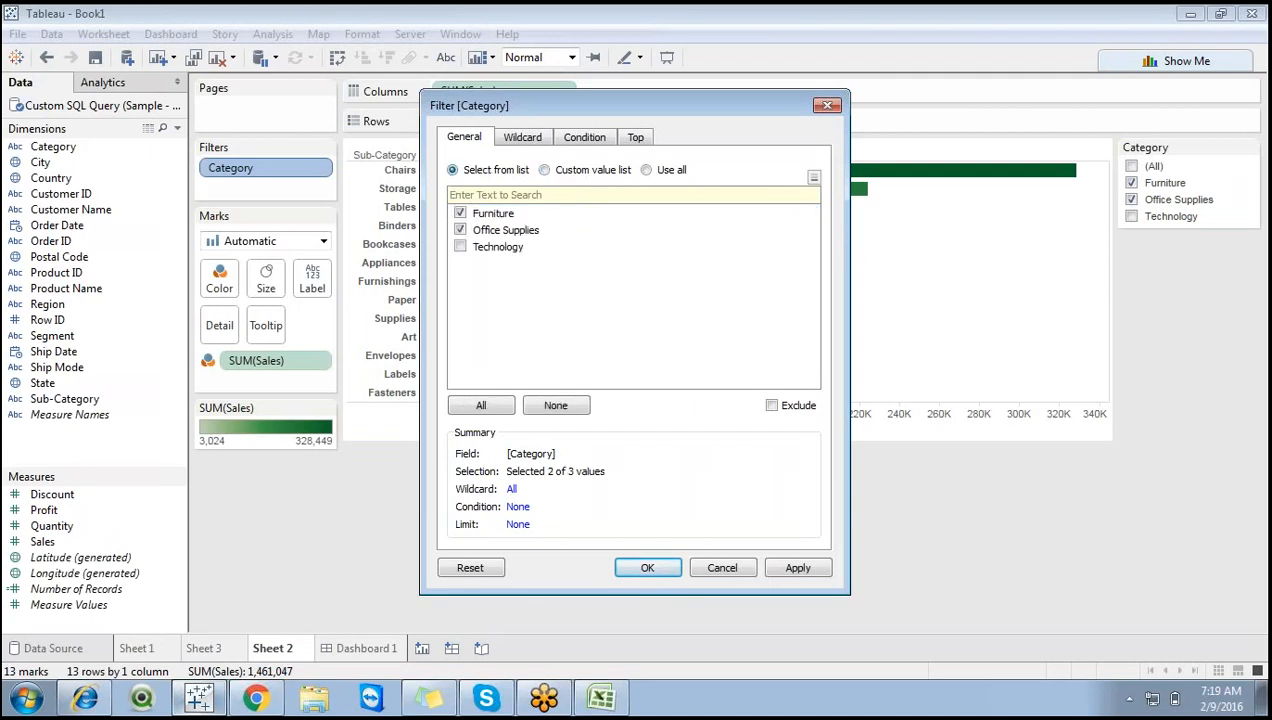
Try the Use all option, return to selecting from the list, and apply the Category filter with Furniture and Office Supplies excluded.
click(646, 170)
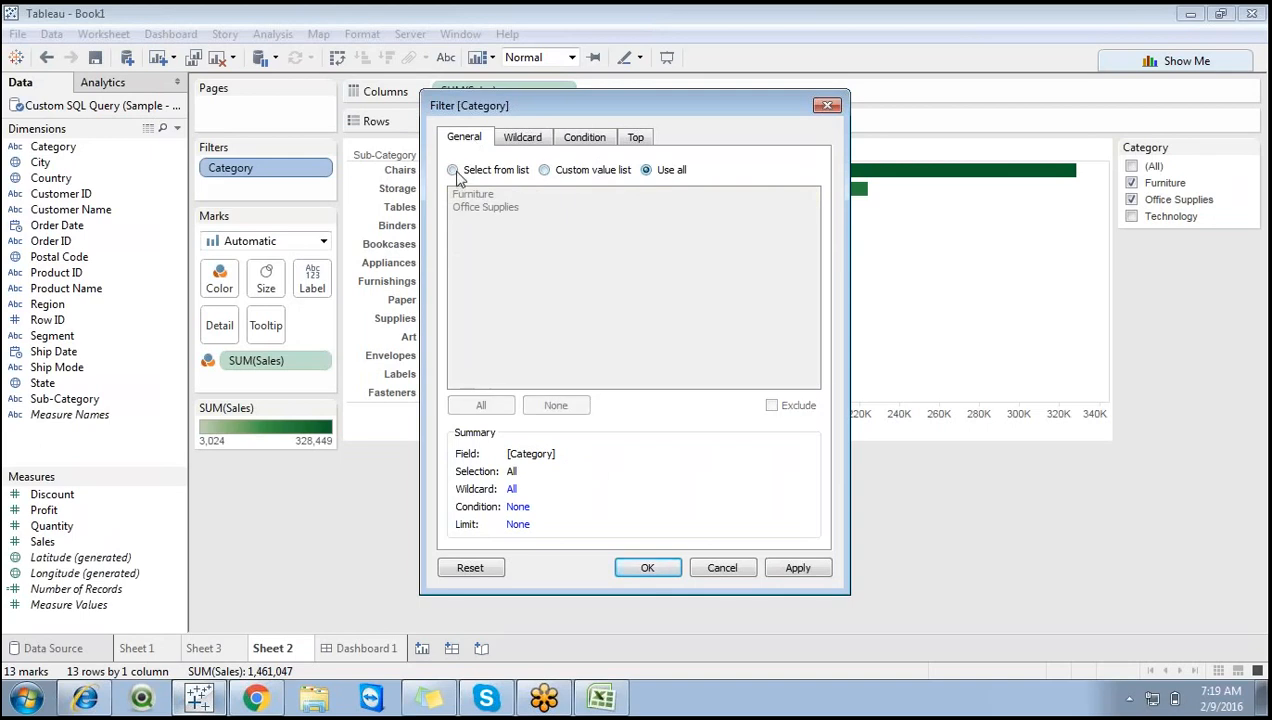
click(454, 171)
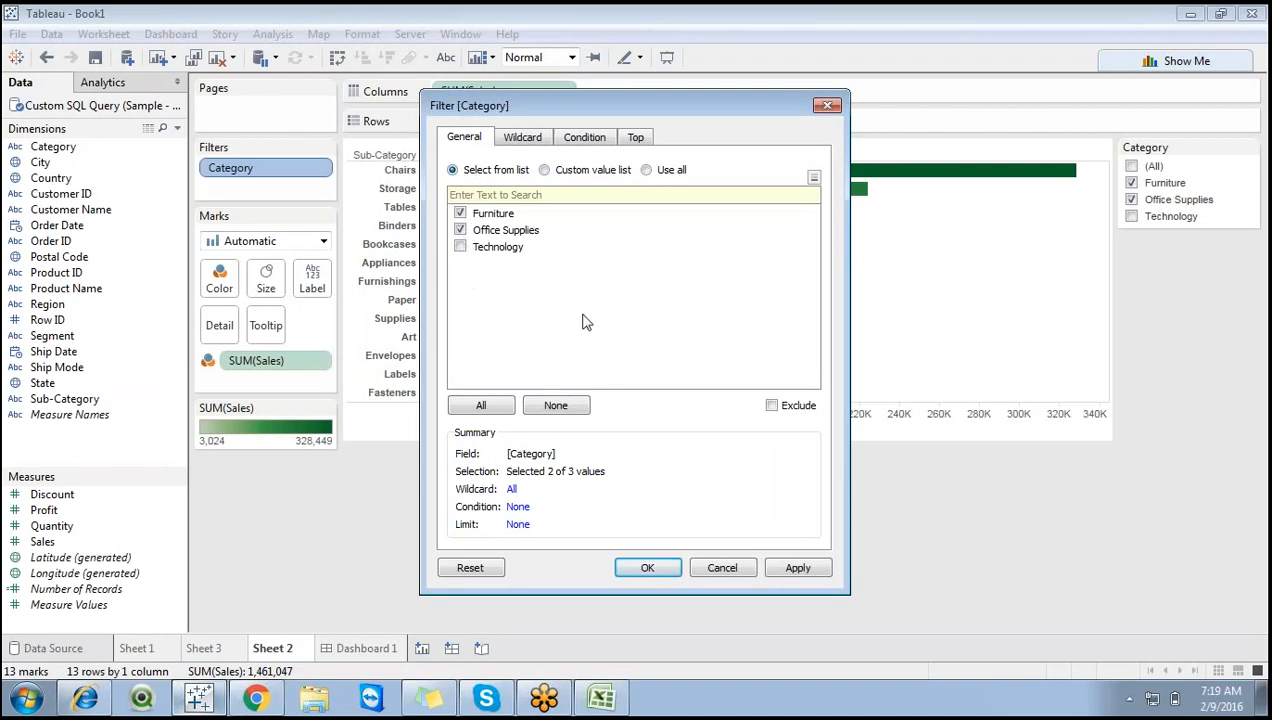
click(772, 406)
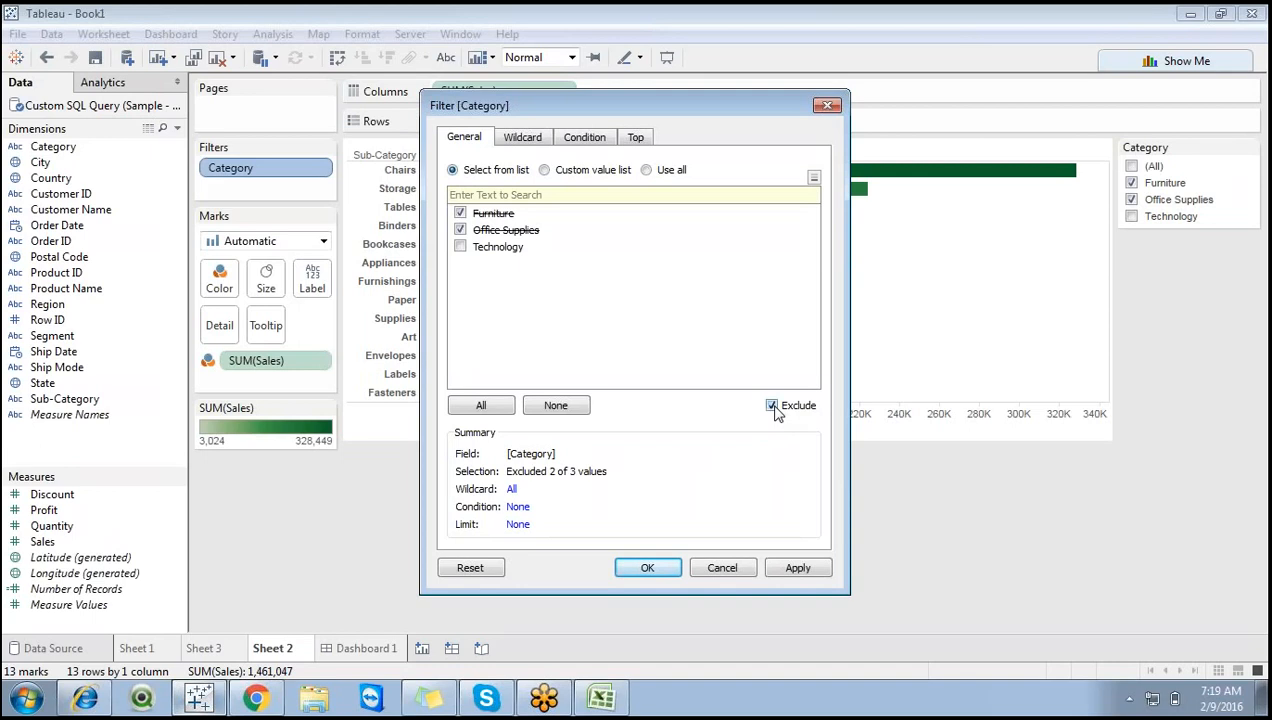
click(797, 568)
click(647, 568)
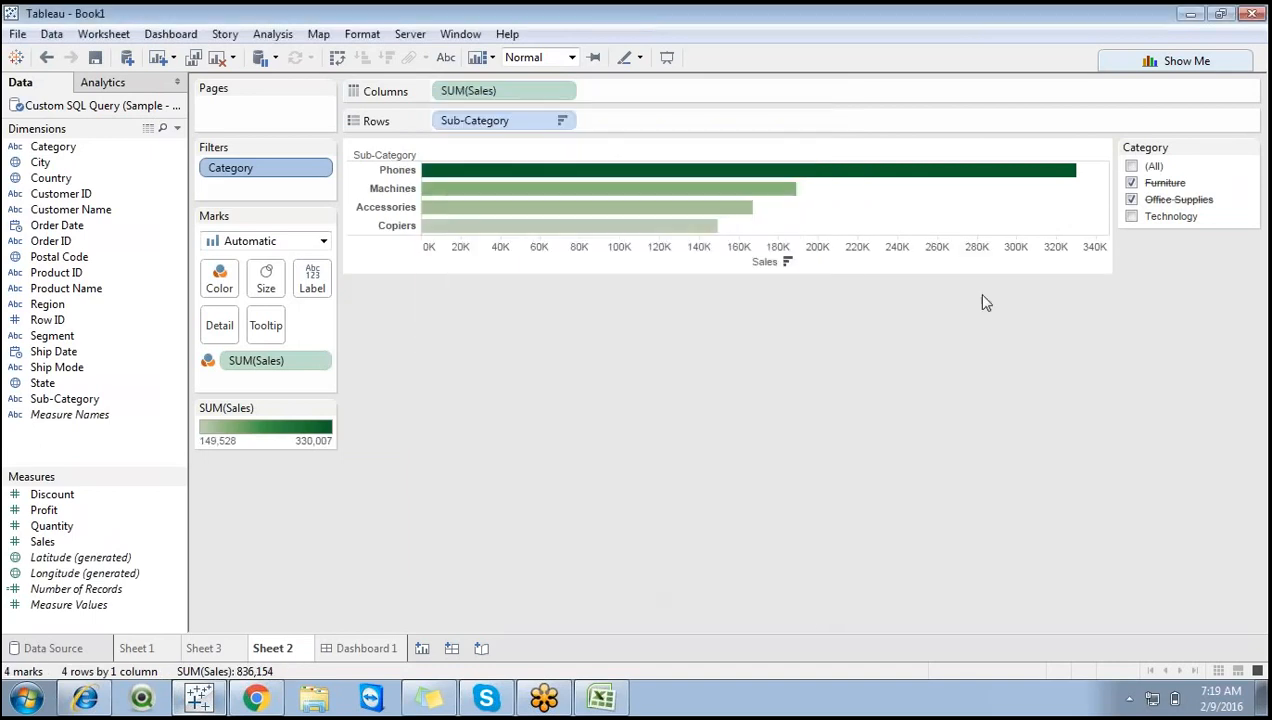
Exclude and restore Technology in the Category quick filter, and clear the exclusions of Office Supplies and Furniture.
click(1132, 217)
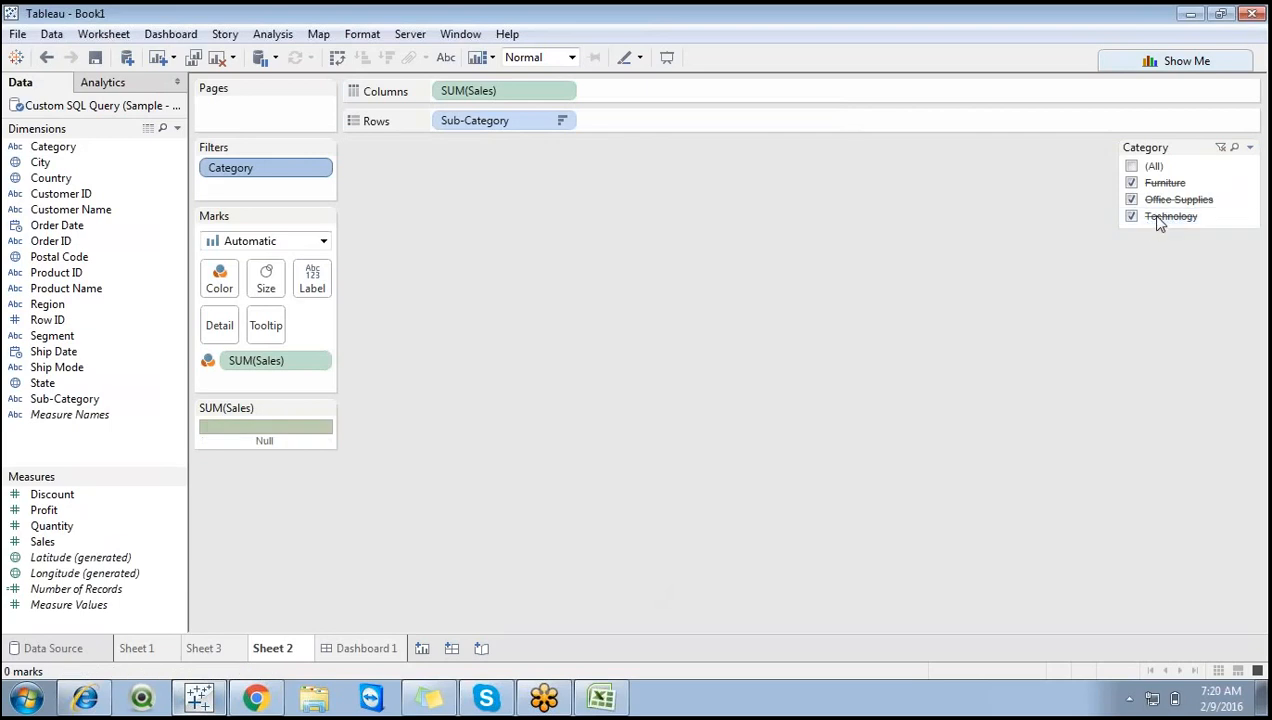
click(1132, 217)
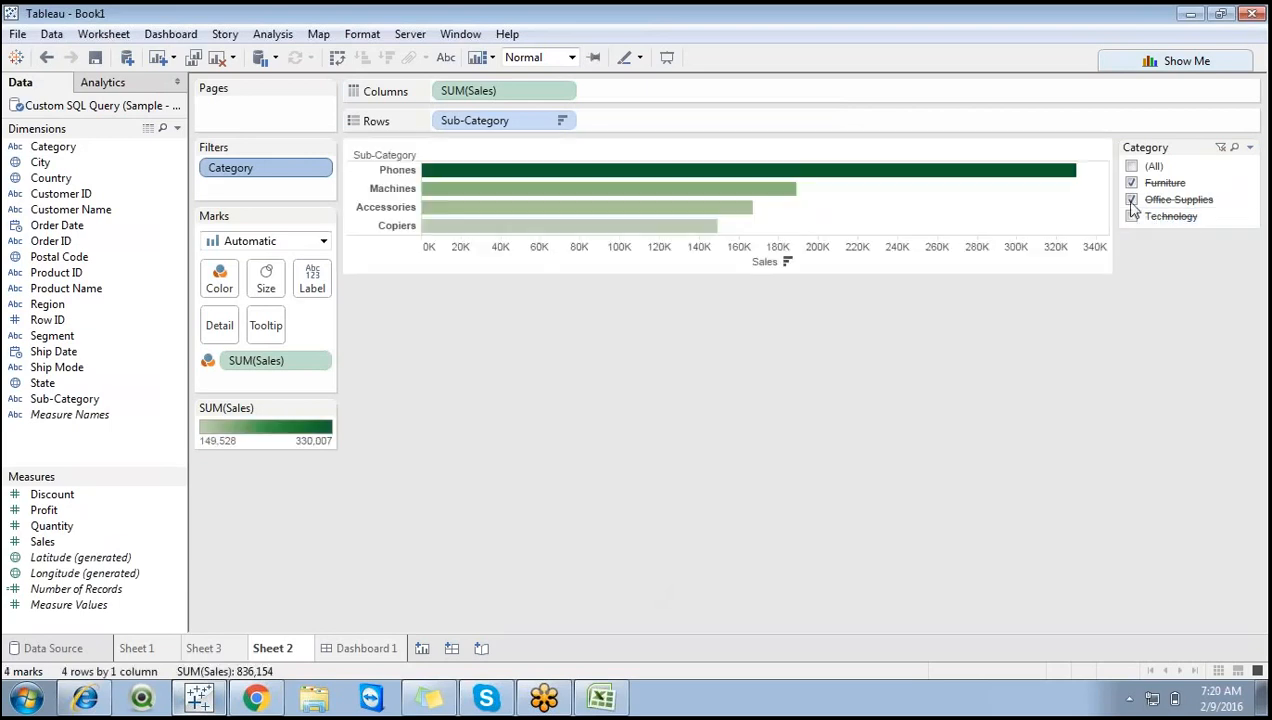
click(1131, 200)
click(1131, 183)
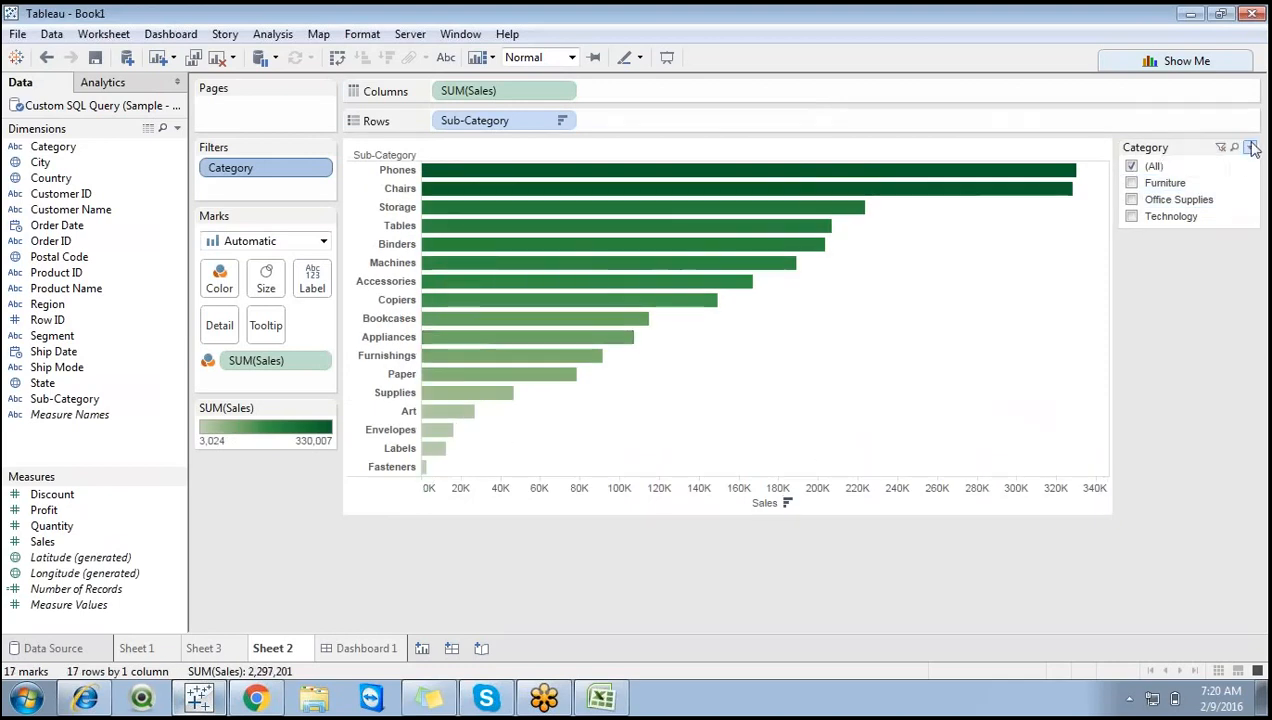
Switch the Category quick filter to Include Values, test it by deselecting Office Supplies and Technology, and restore all categories.
click(1250, 147)
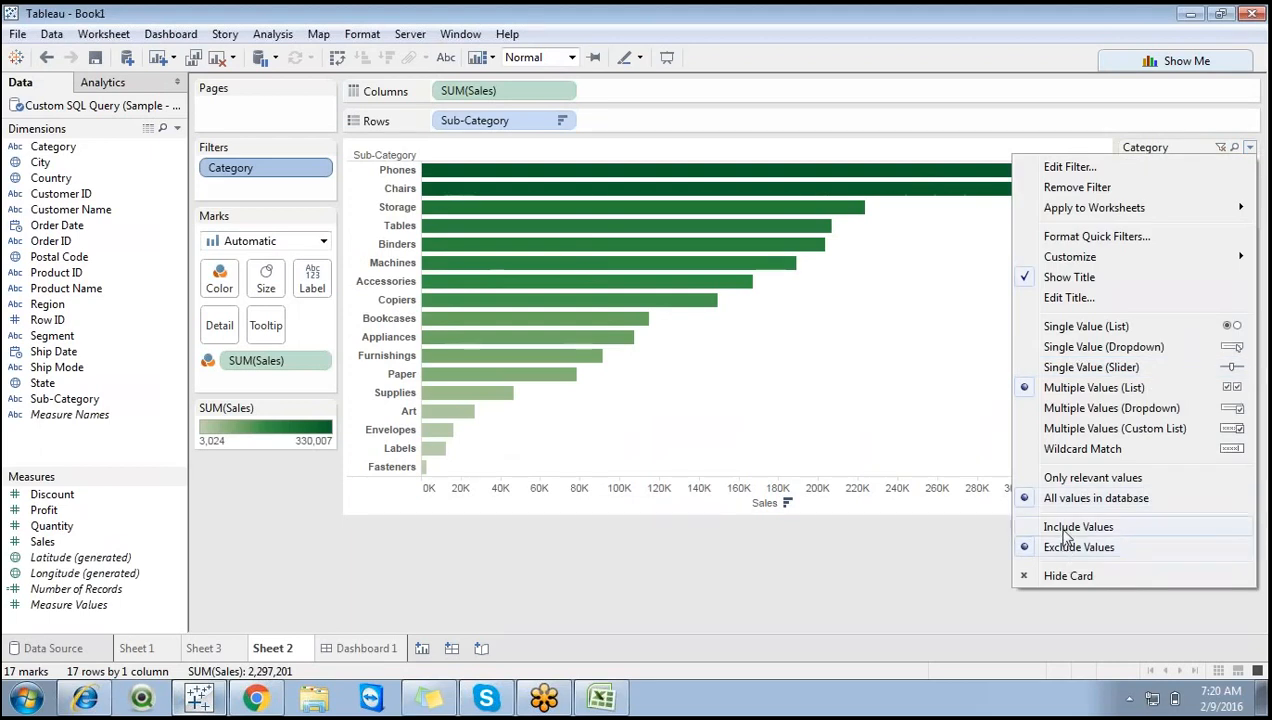
click(1062, 527)
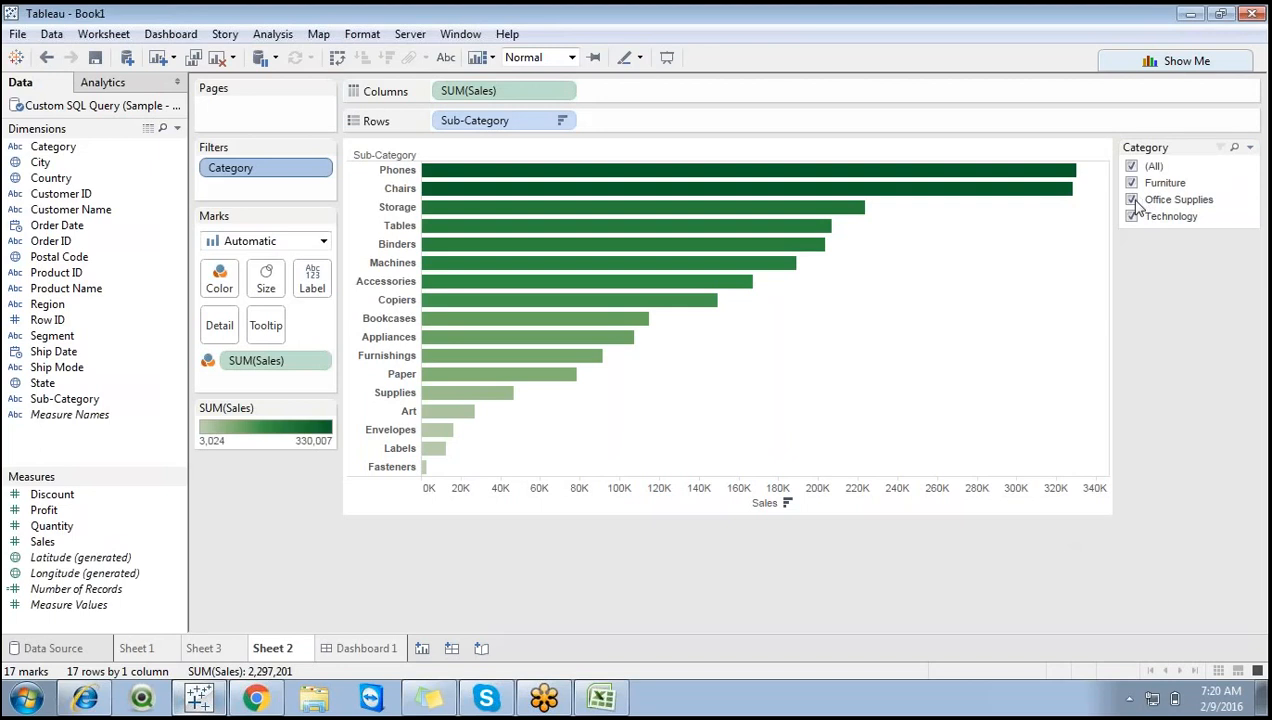
click(1132, 200)
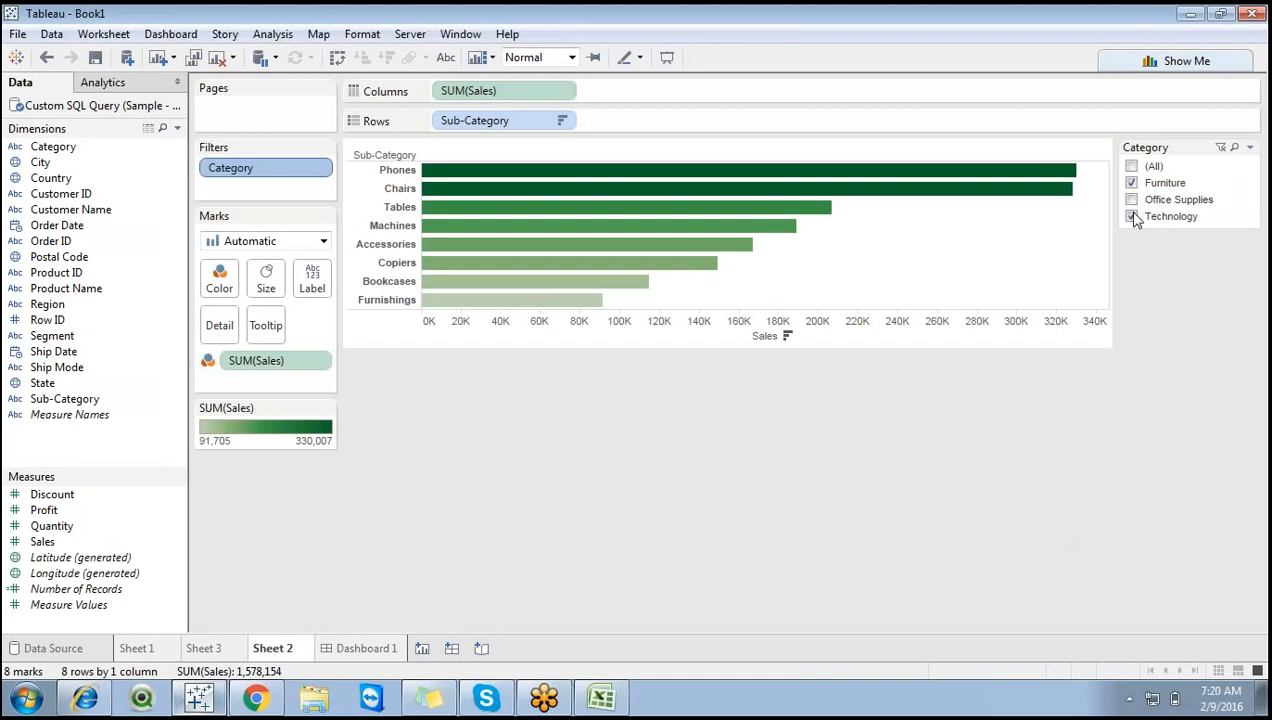
click(1131, 216)
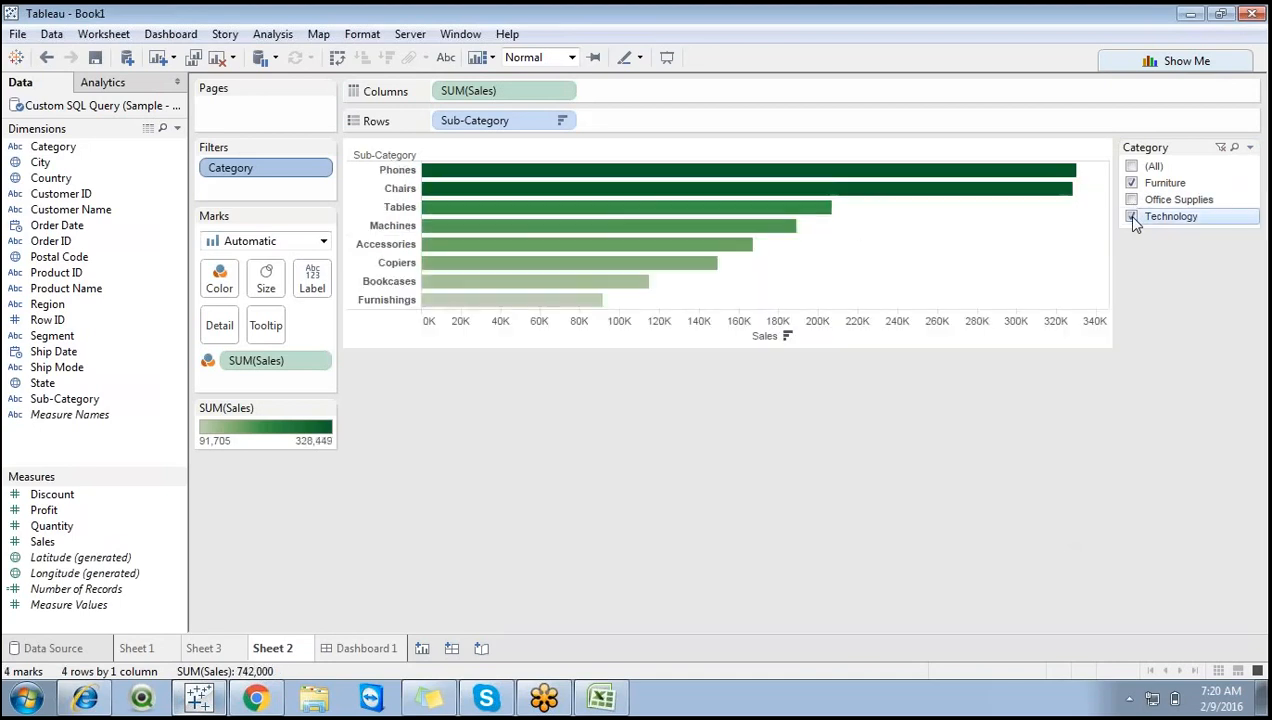
click(1131, 200)
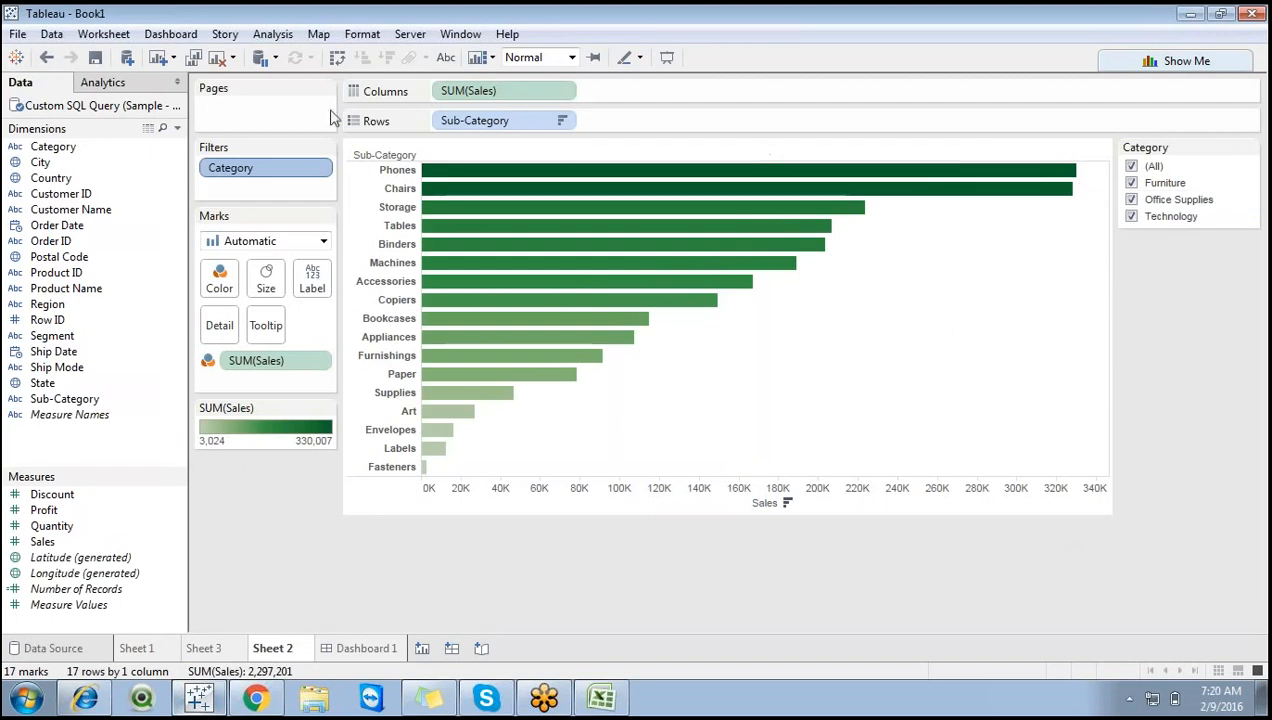
Open the Category filter for editing and examine its Wildcard match options alongside the General settings.
right_click(278, 172)
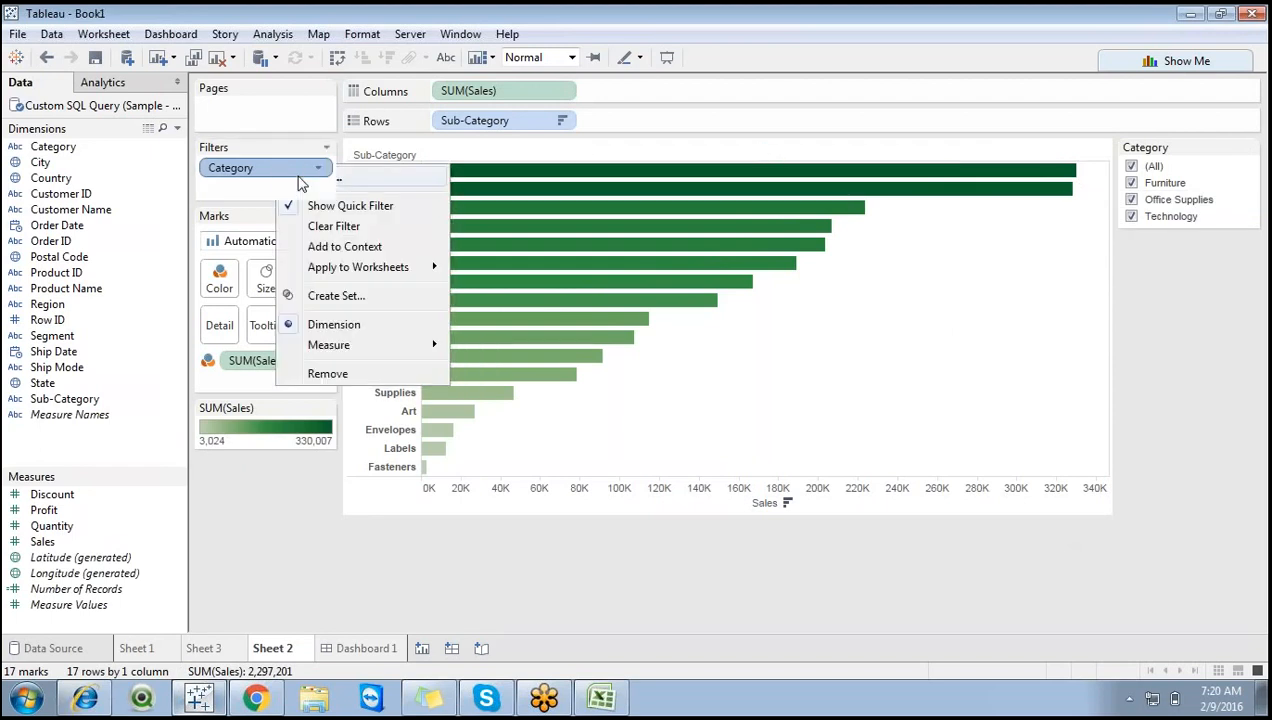
click(296, 177)
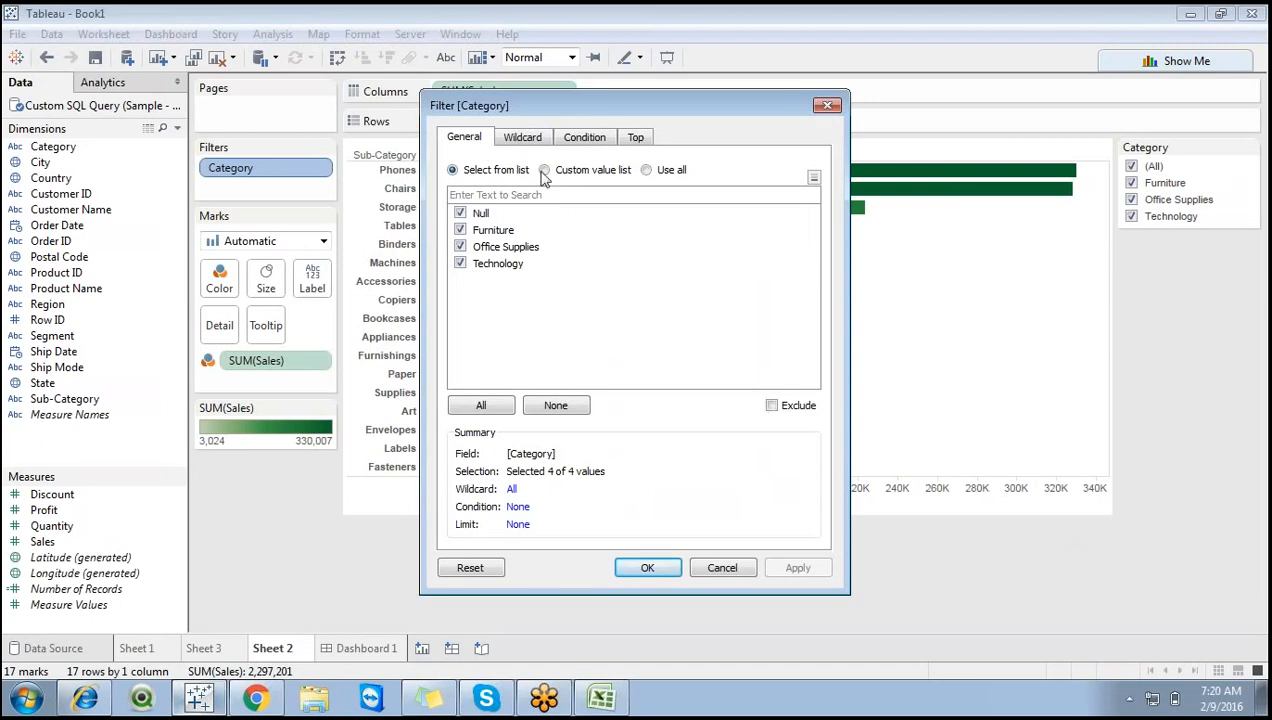
click(526, 138)
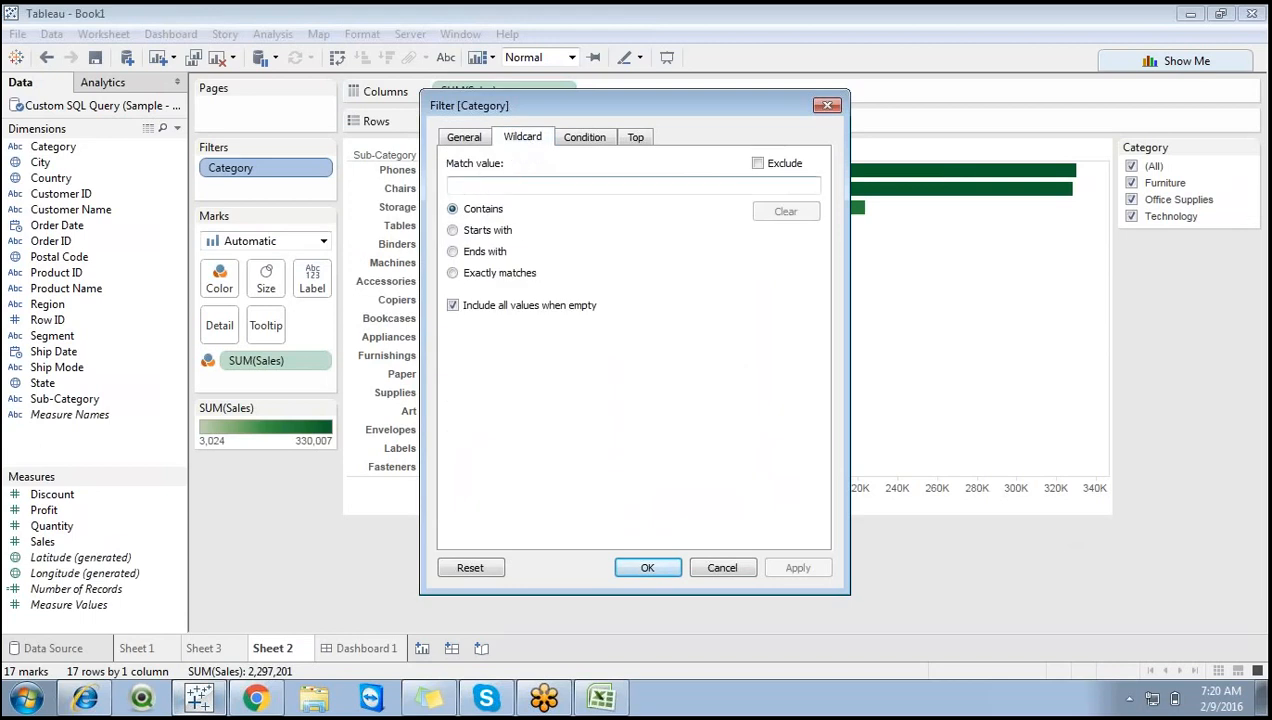
drag(622, 95, 862, 115)
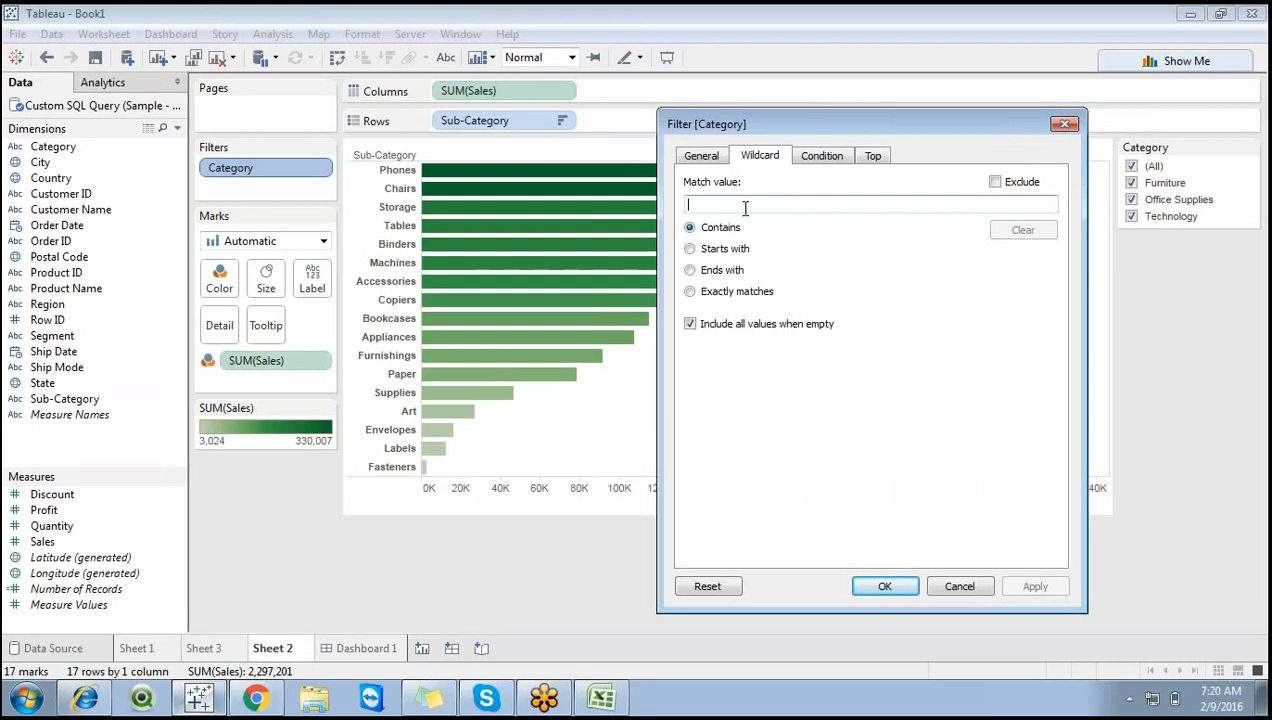
click(690, 323)
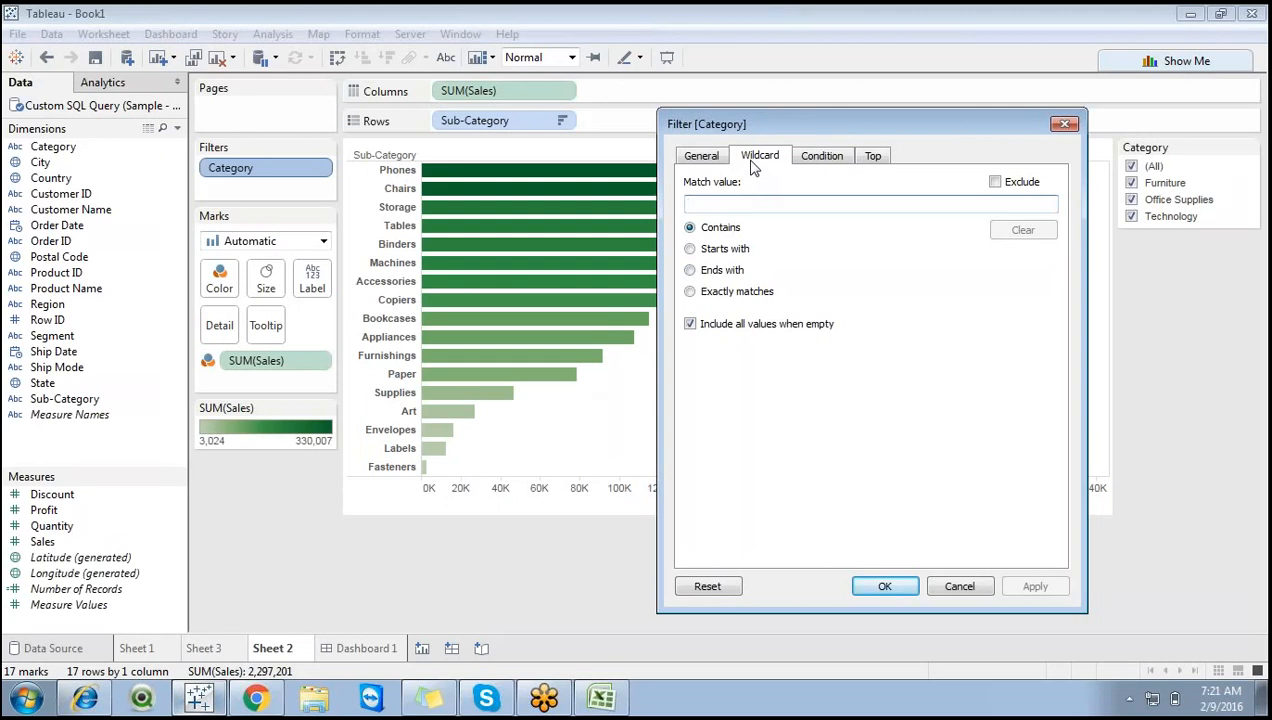
click(708, 162)
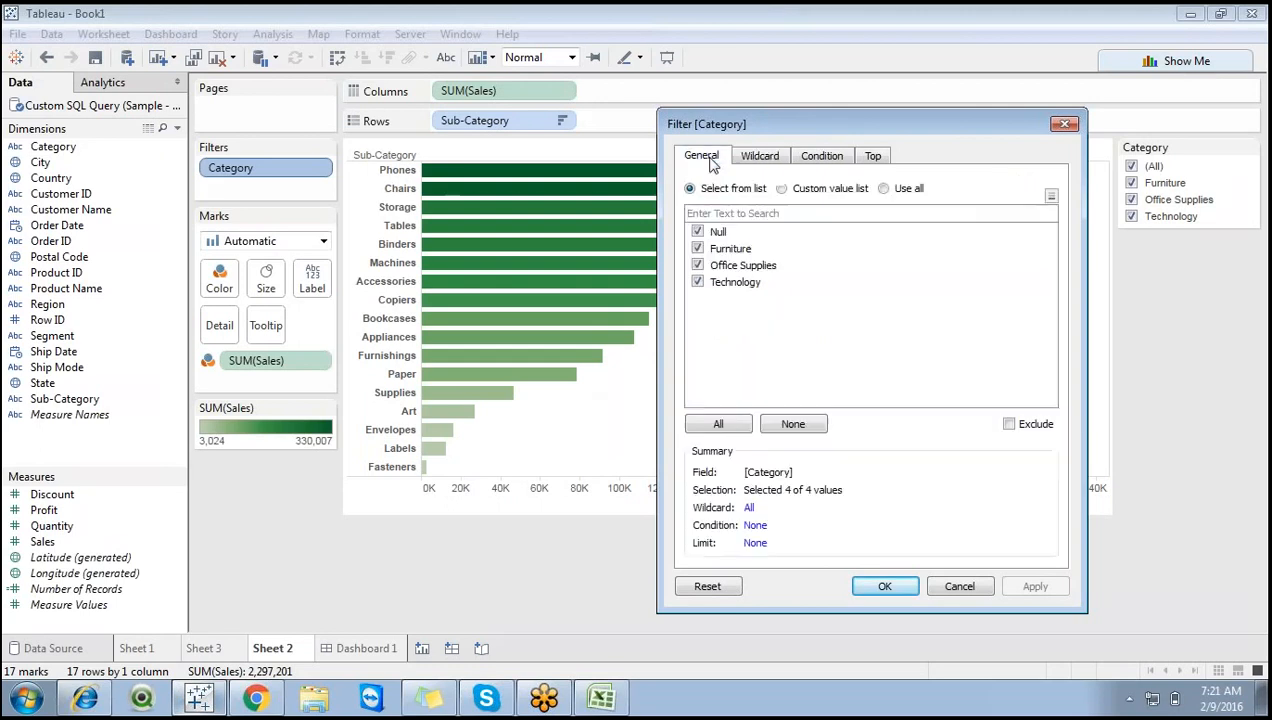
click(752, 160)
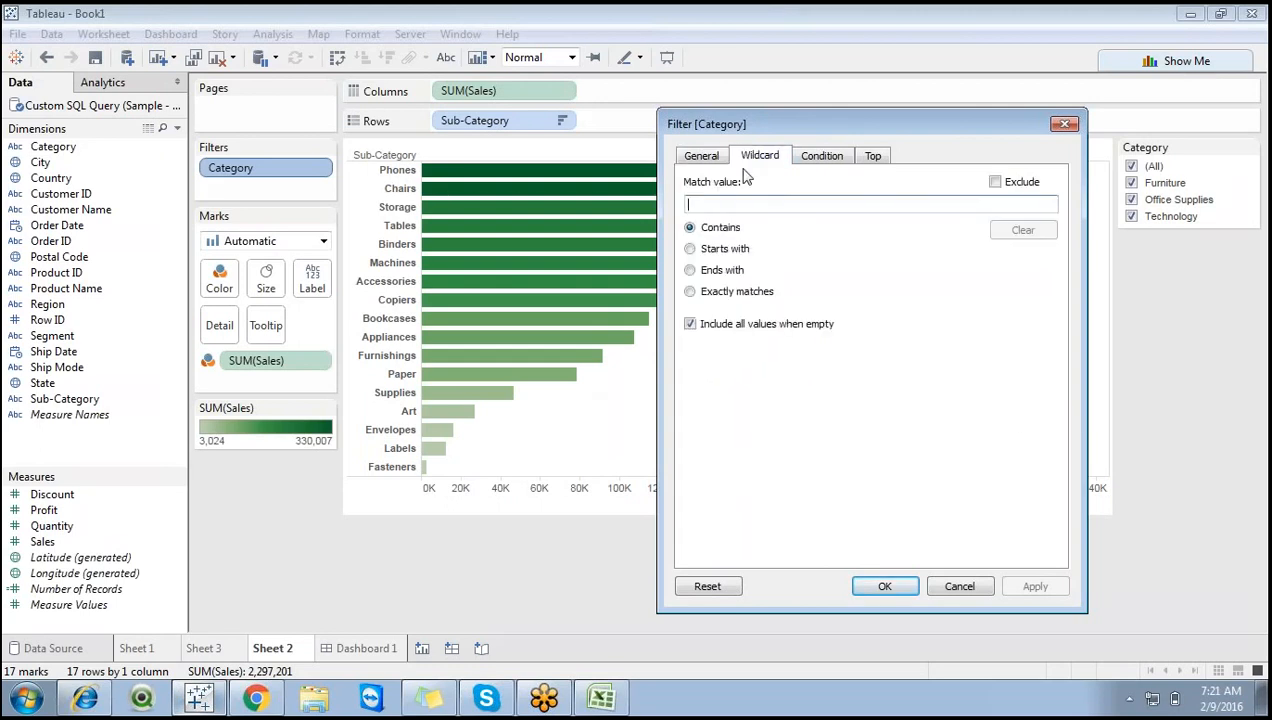
Try a wildcard filter on Category for values containing "a" and check the filter's summary.
click(704, 205)
text(a)
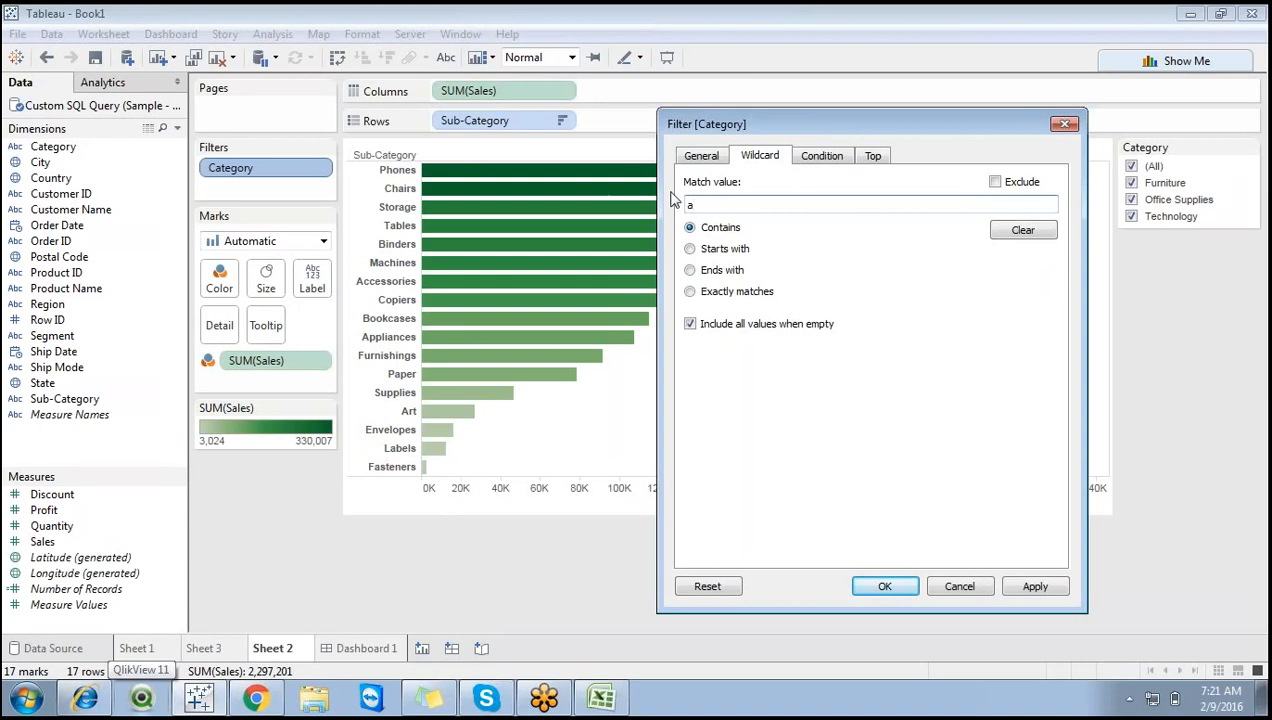
key(BackSpace)
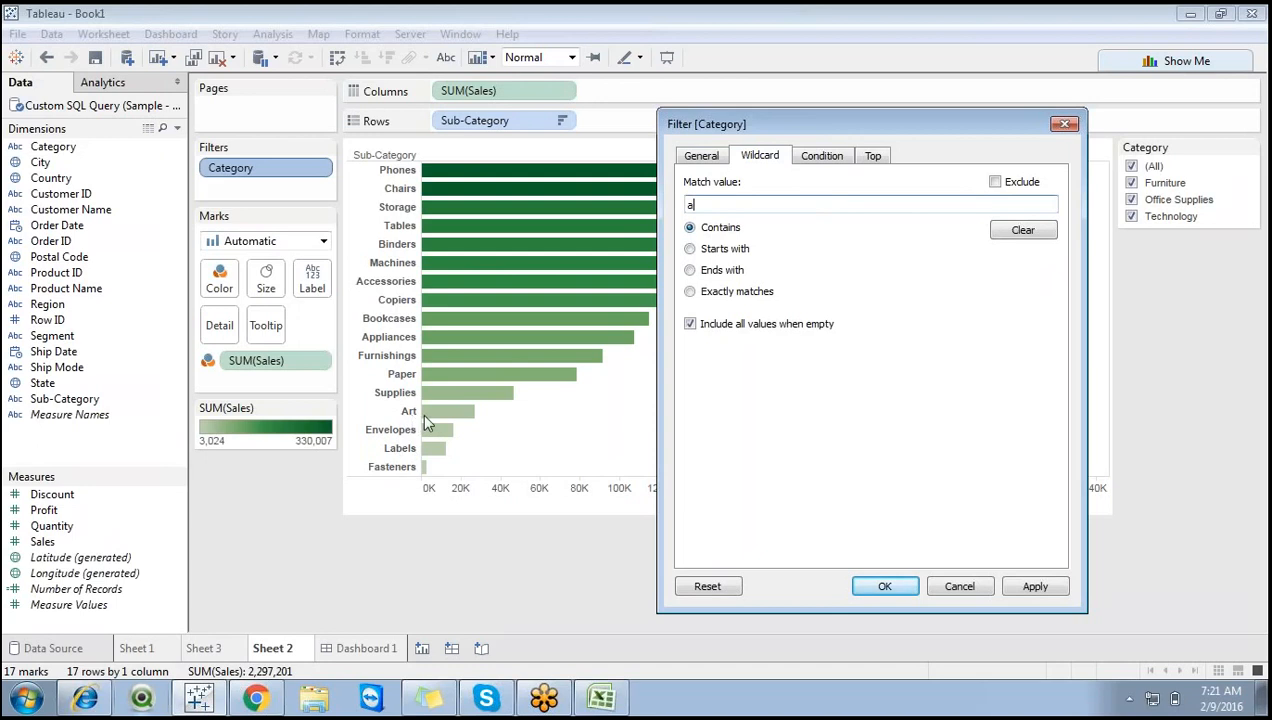
click(1035, 587)
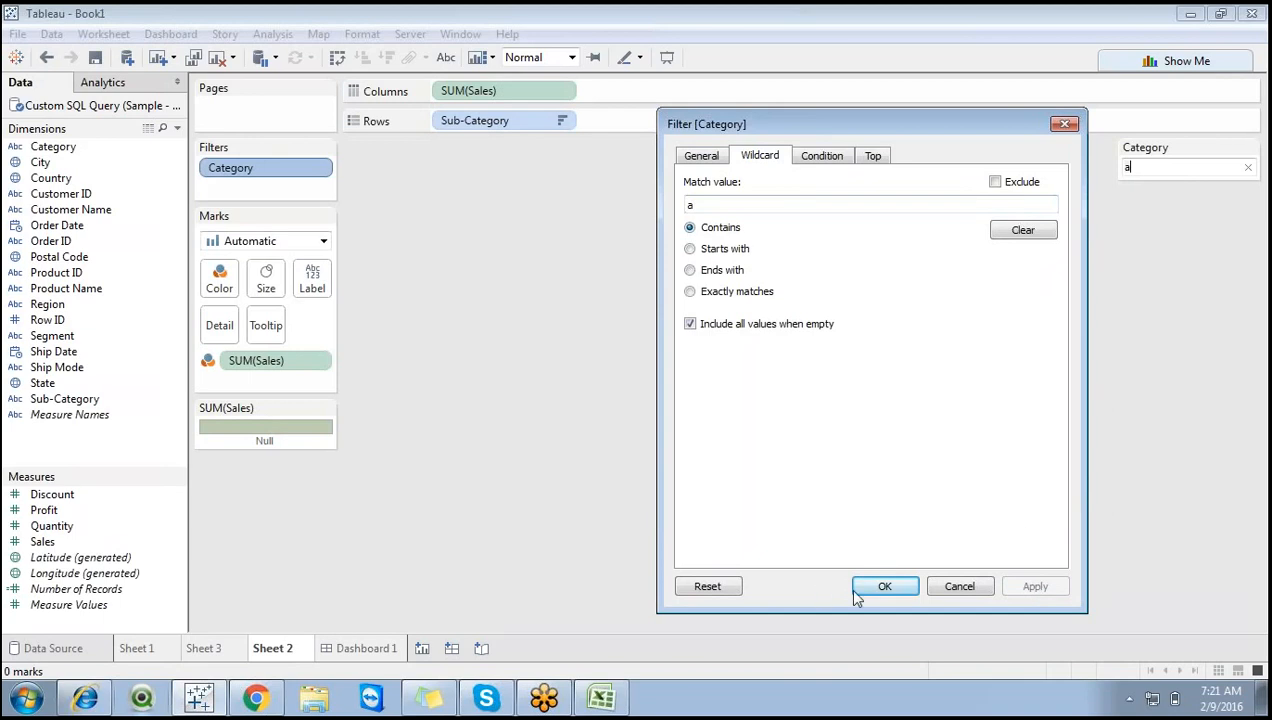
click(695, 160)
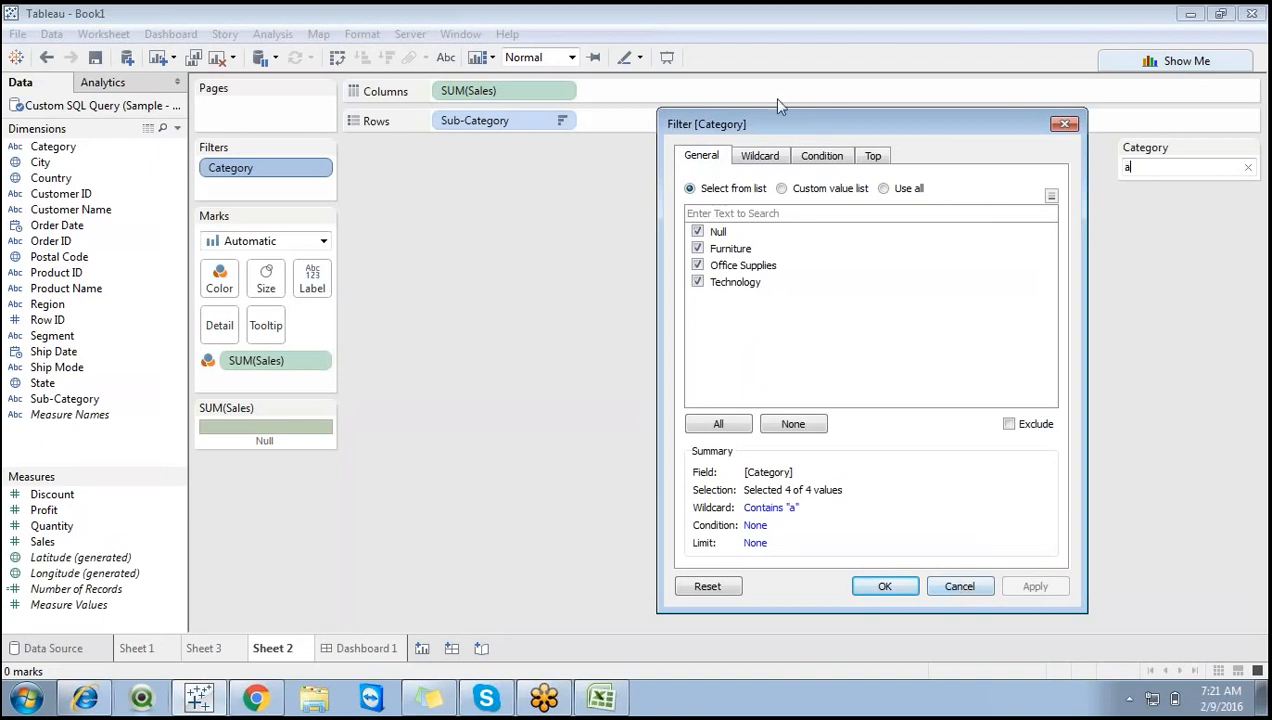
click(868, 588)
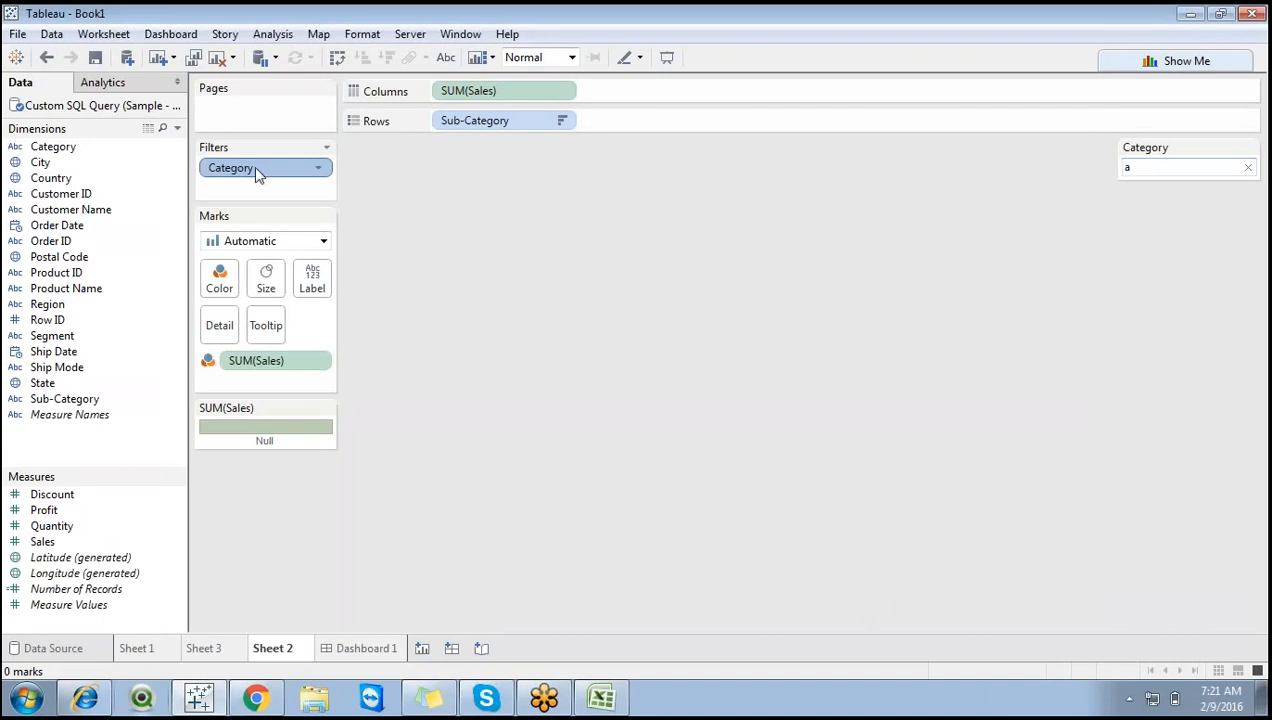
Remove the Category filter, add a Sub-Category filter with all values selected, and show its quick filter.
drag(253, 167, 261, 490)
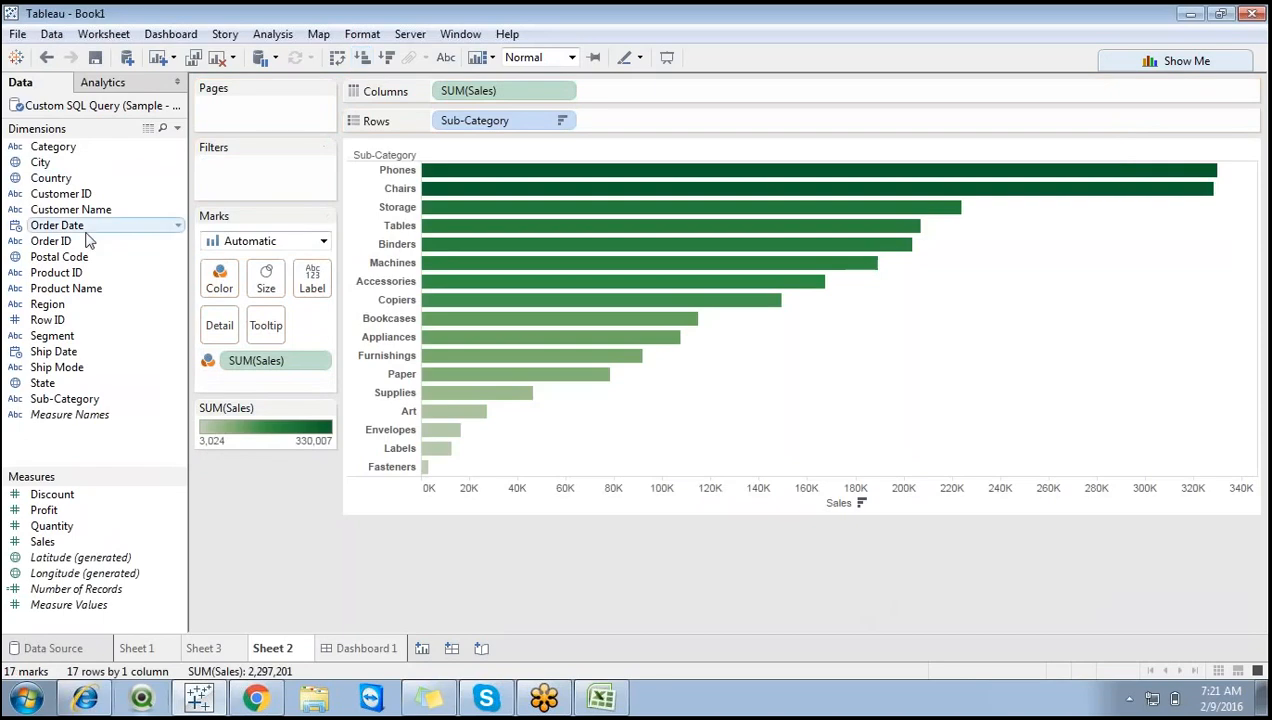
drag(64, 399, 233, 165)
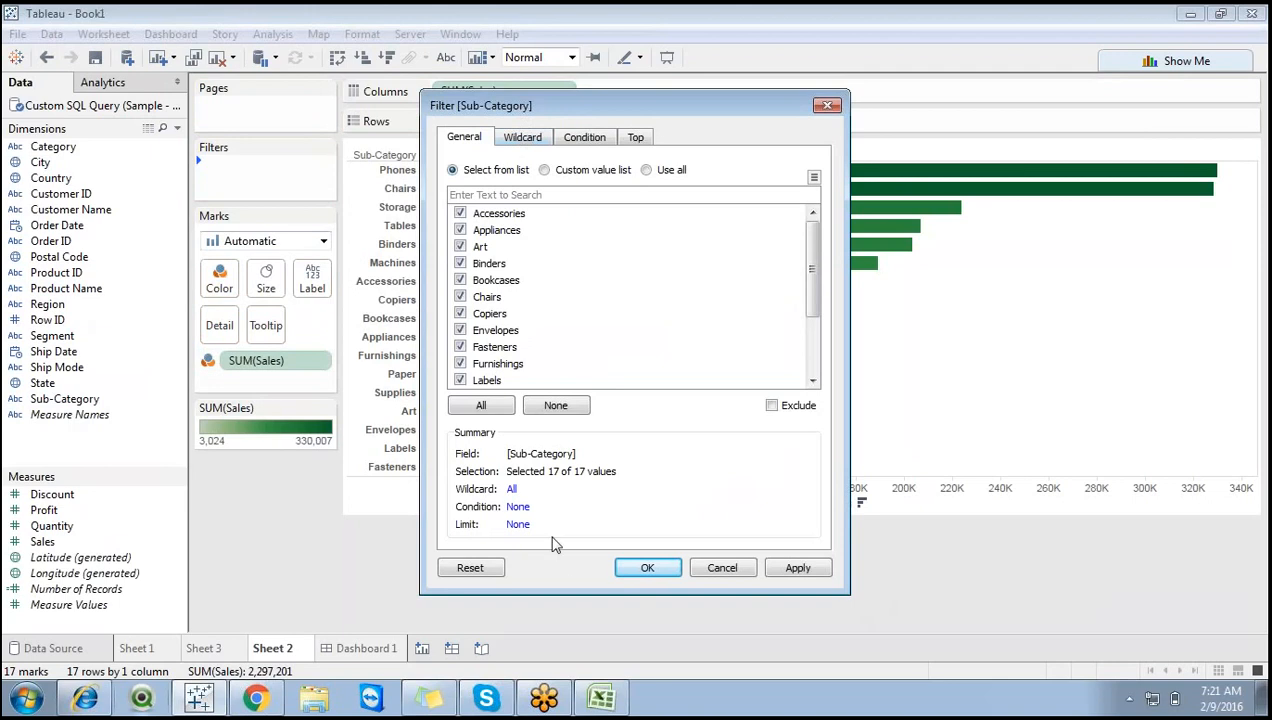
click(645, 568)
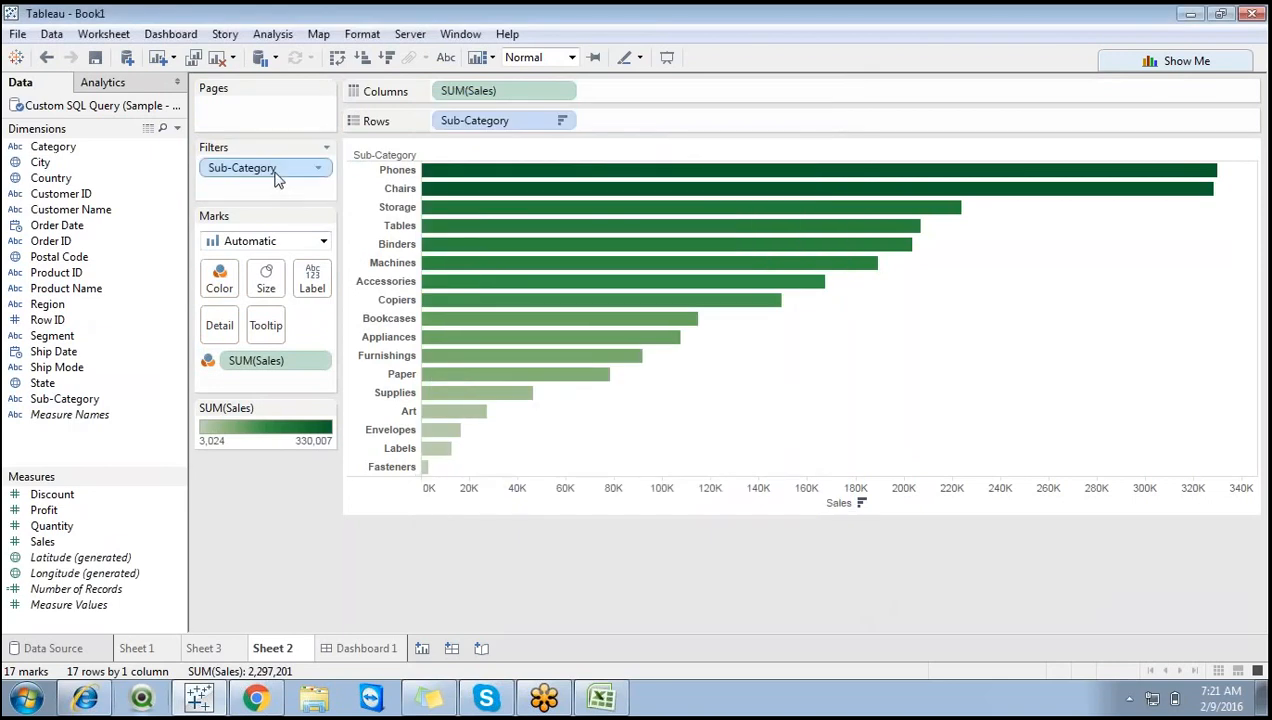
right_click(277, 178)
click(316, 214)
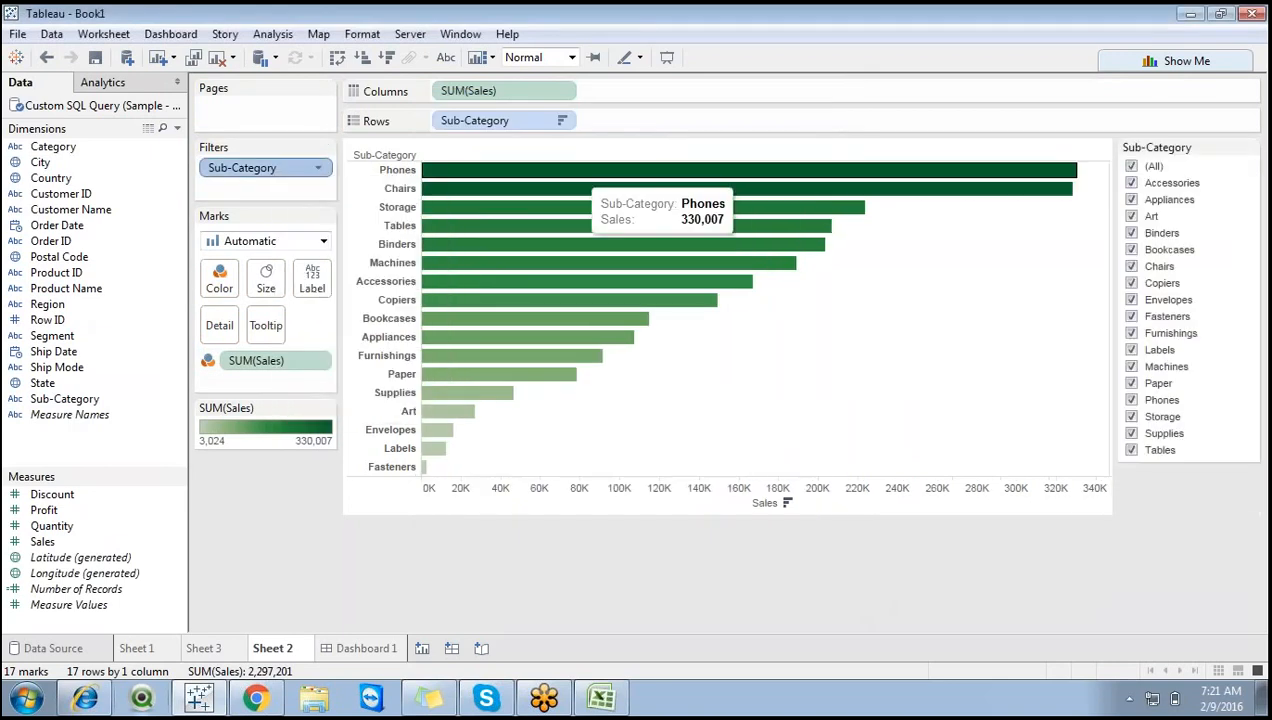
Apply a wildcard filter to Sub-Category for values containing "a", keeping the chart in view.
right_click(299, 170)
click(346, 183)
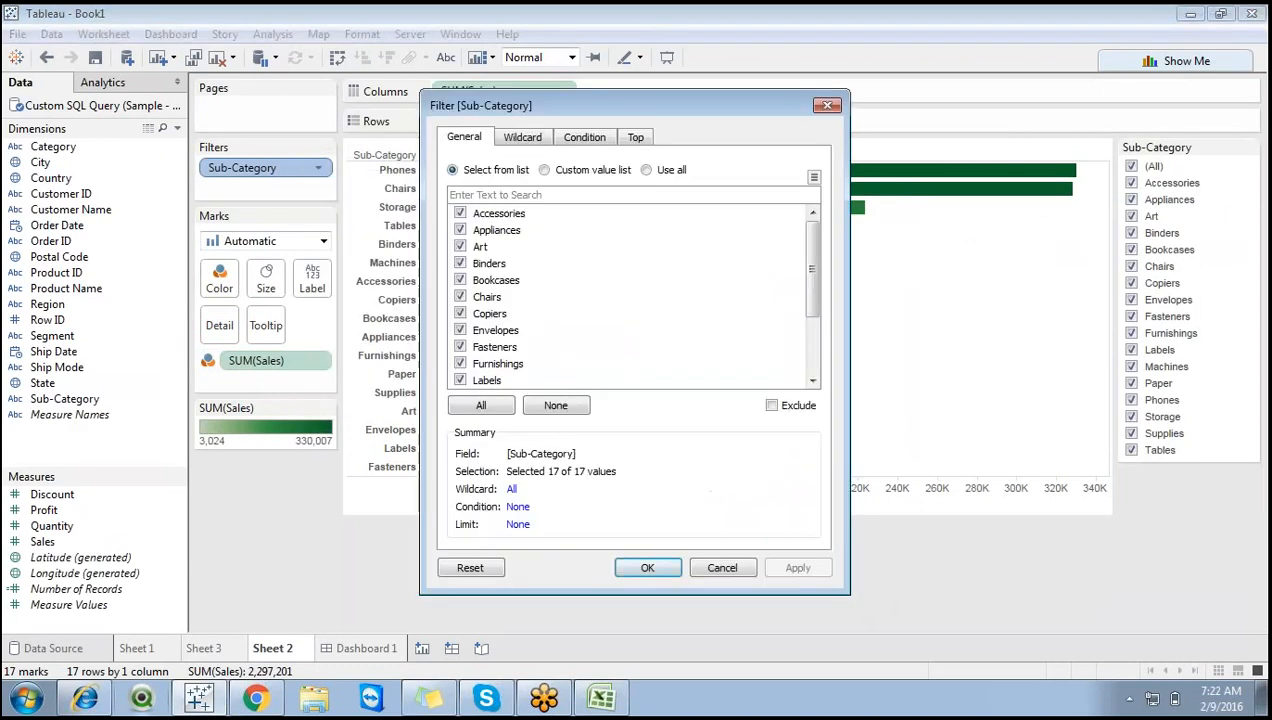
click(528, 140)
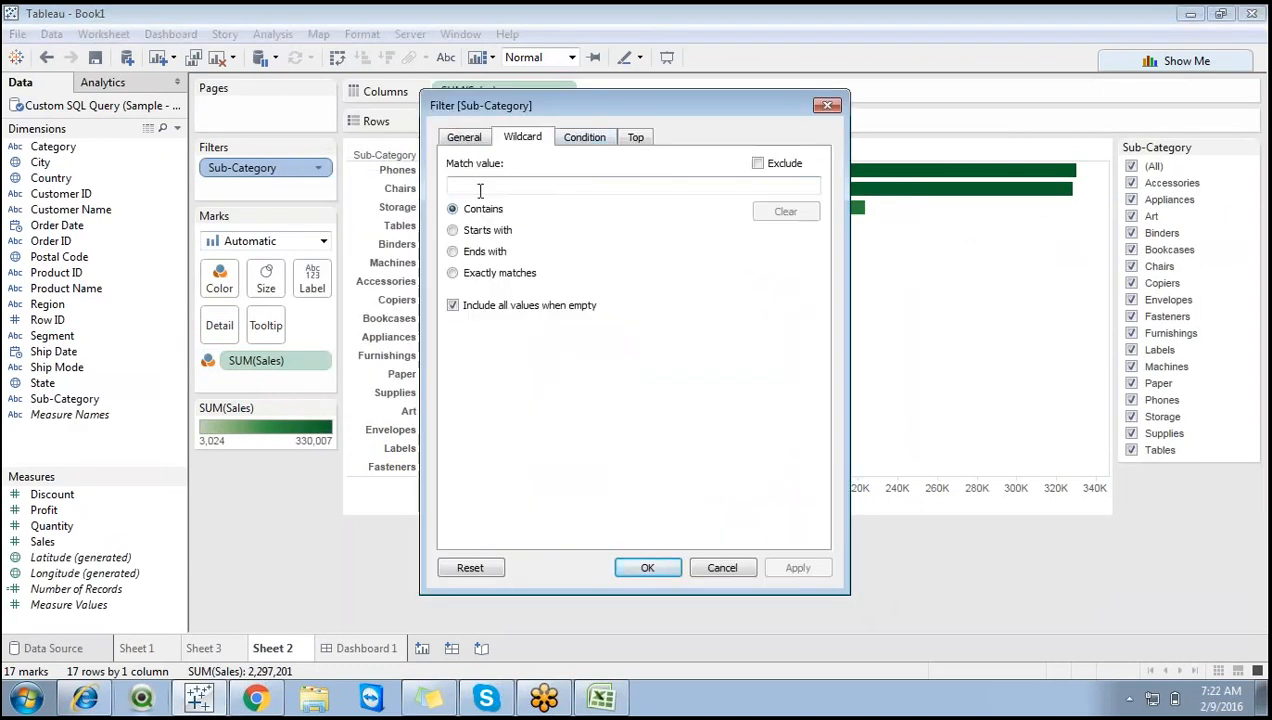
text(a)
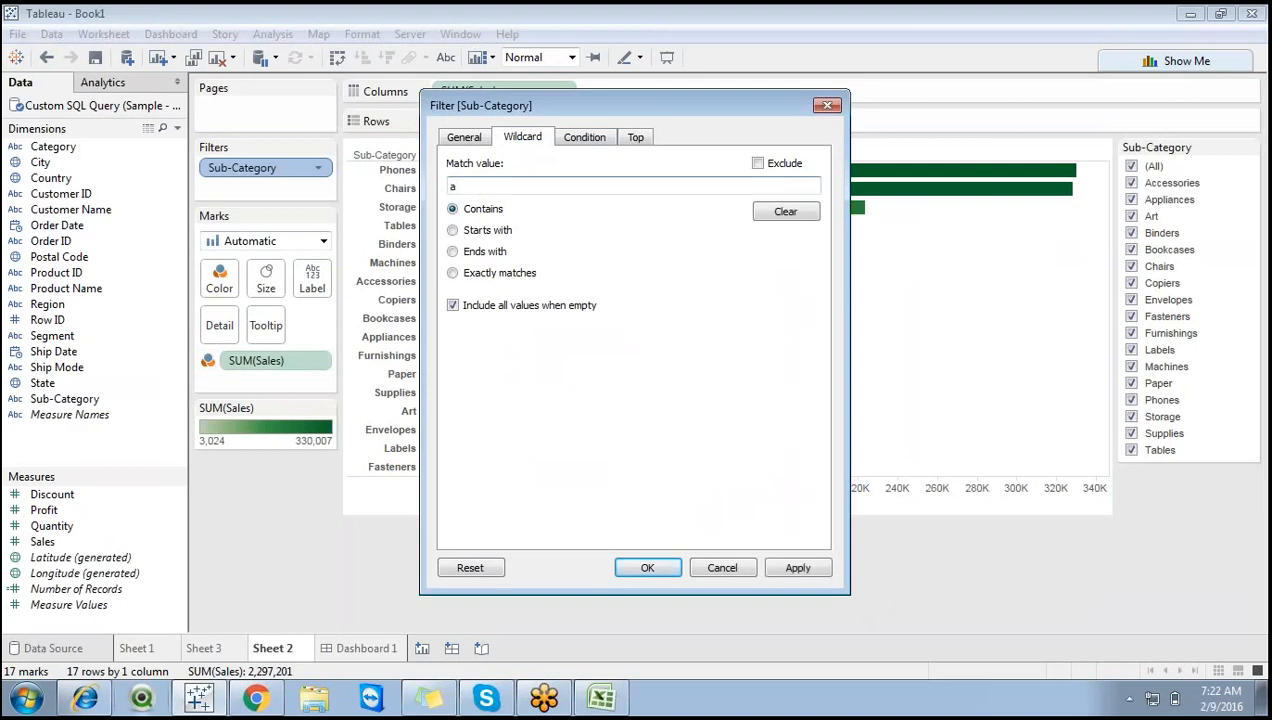
click(797, 568)
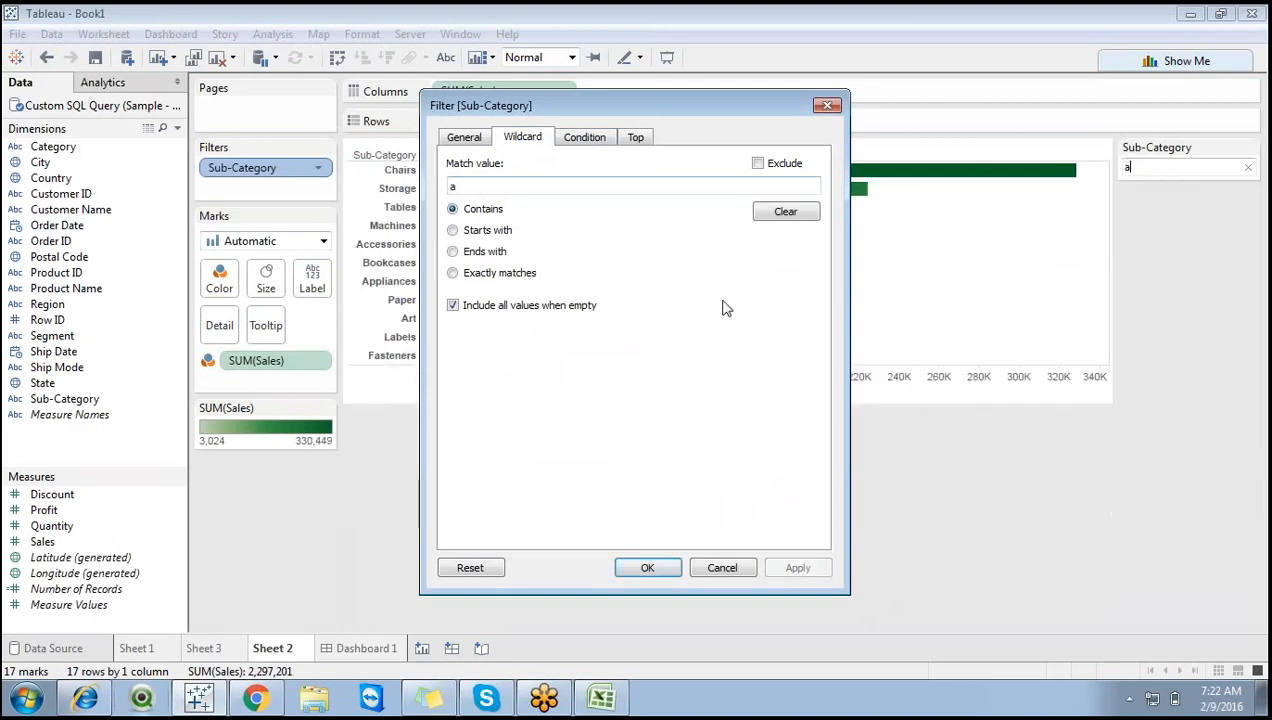
drag(645, 105, 774, 101)
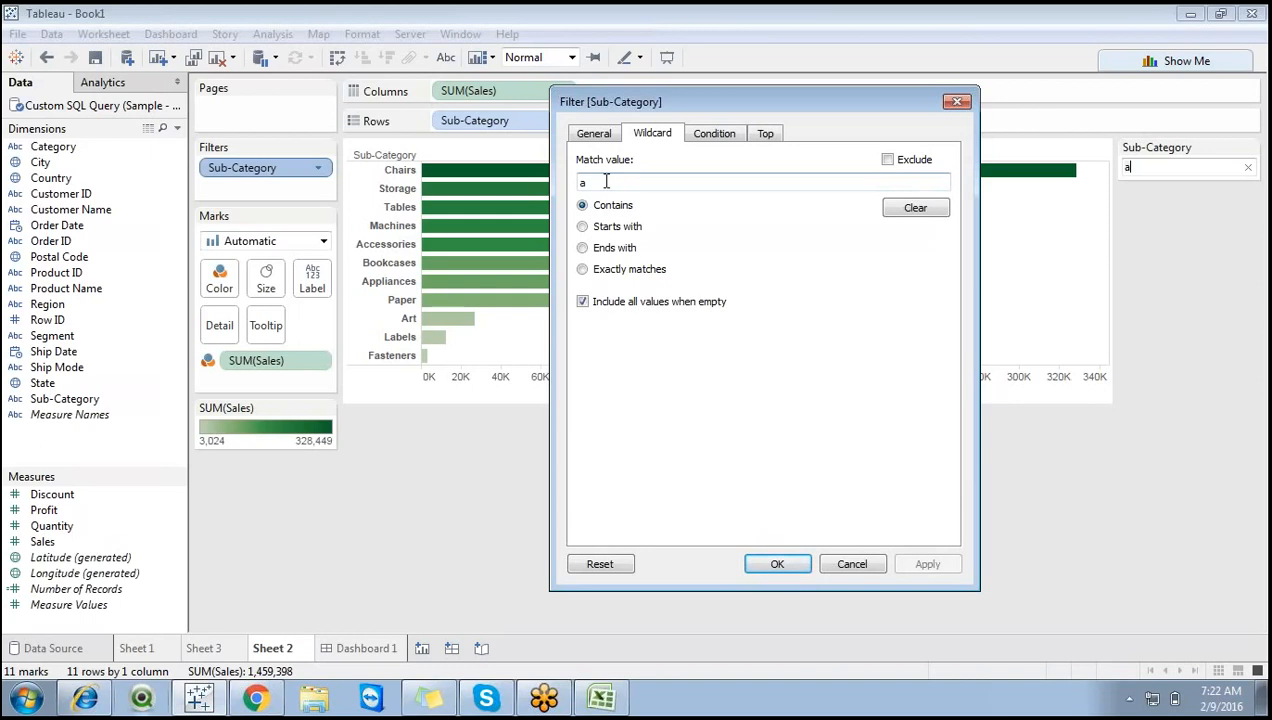
Try the Sub-Category wildcard filter with values containing "s" and with values containing "f", applying each.
key(BackSpace)
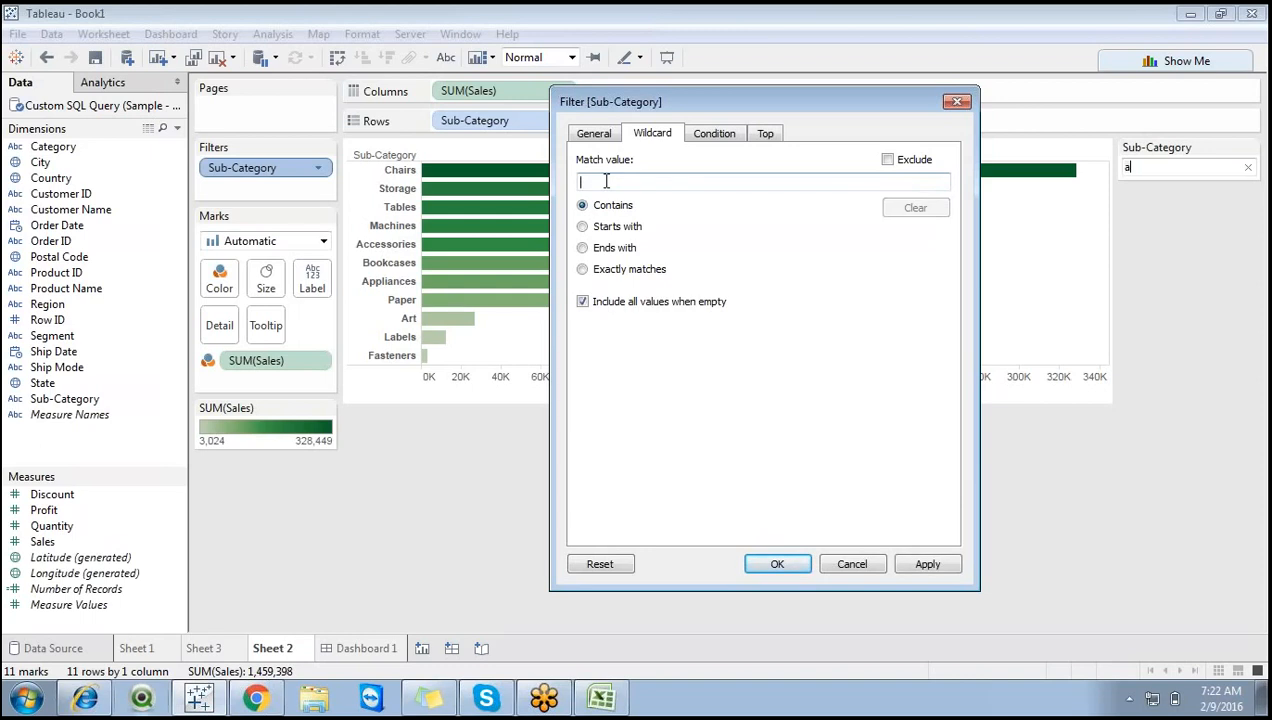
text(s)
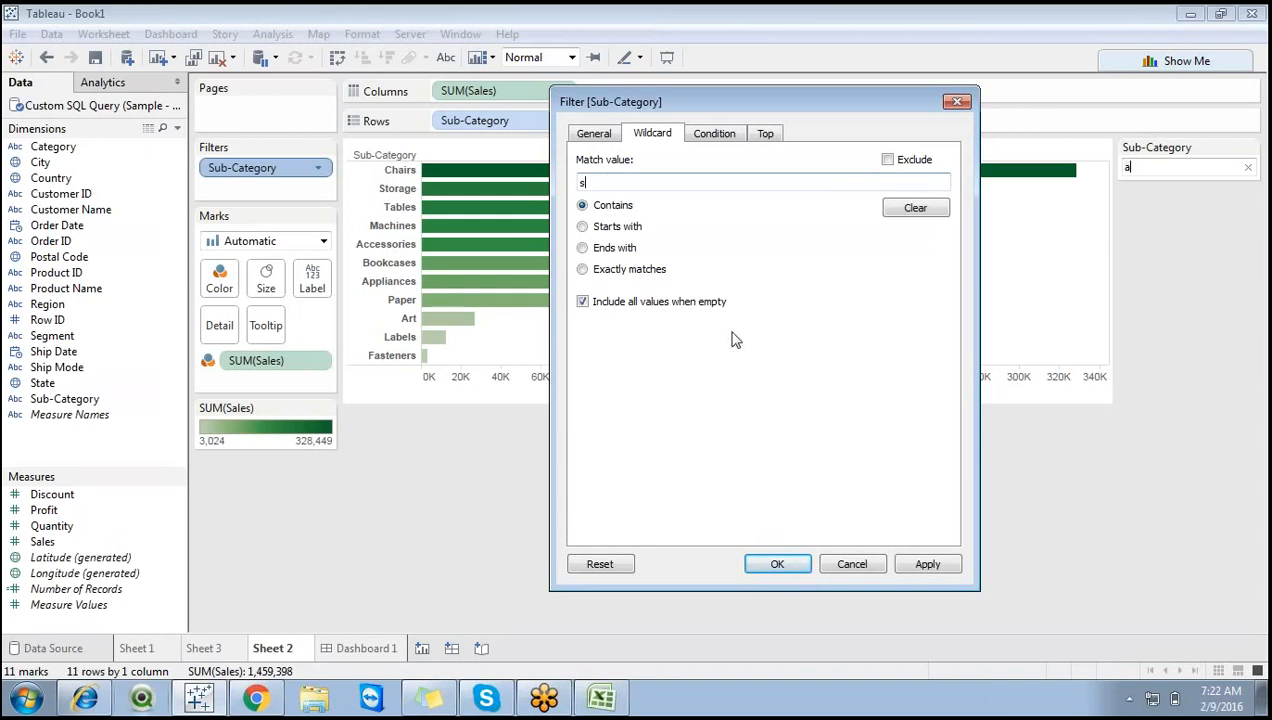
click(921, 564)
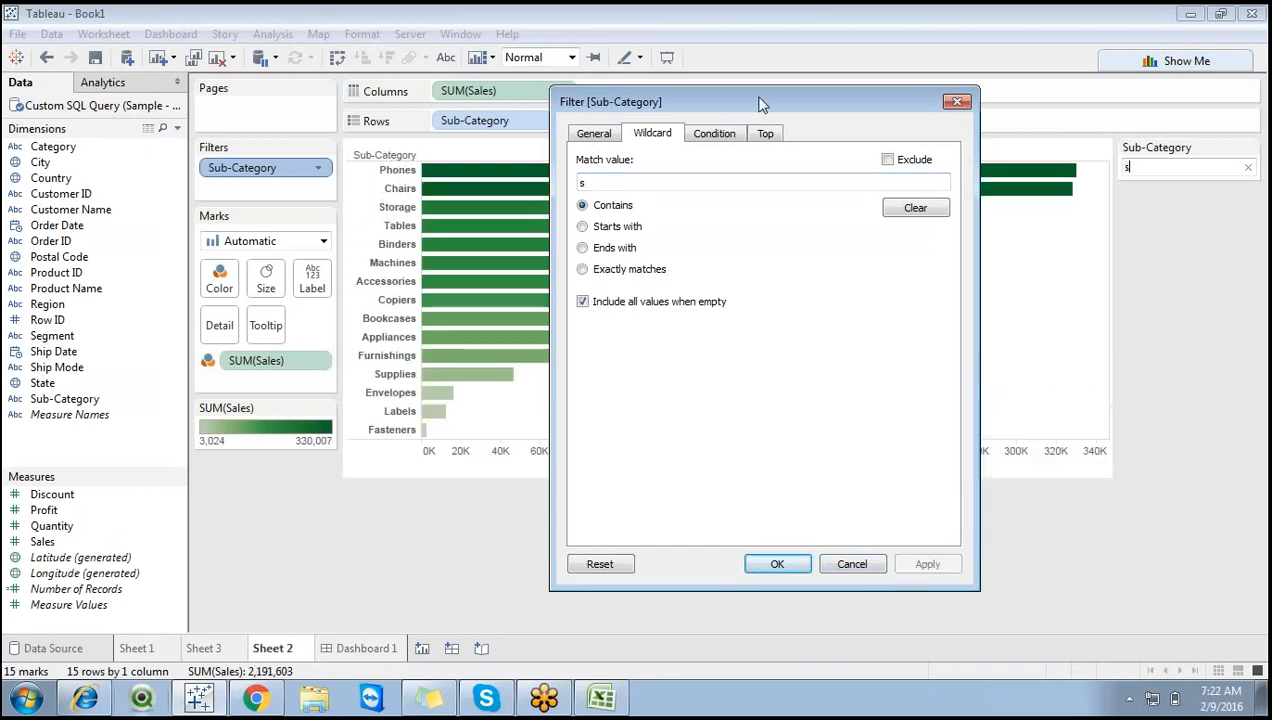
drag(770, 102, 898, 98)
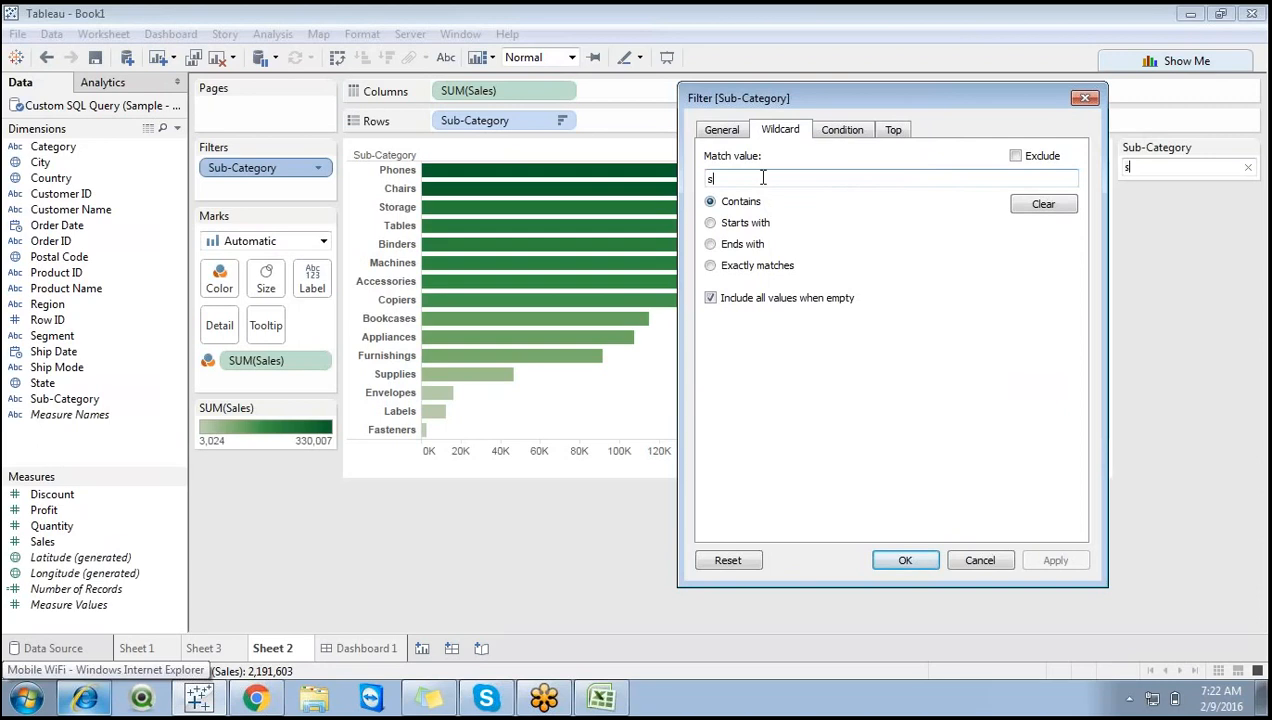
key(BackSpace)
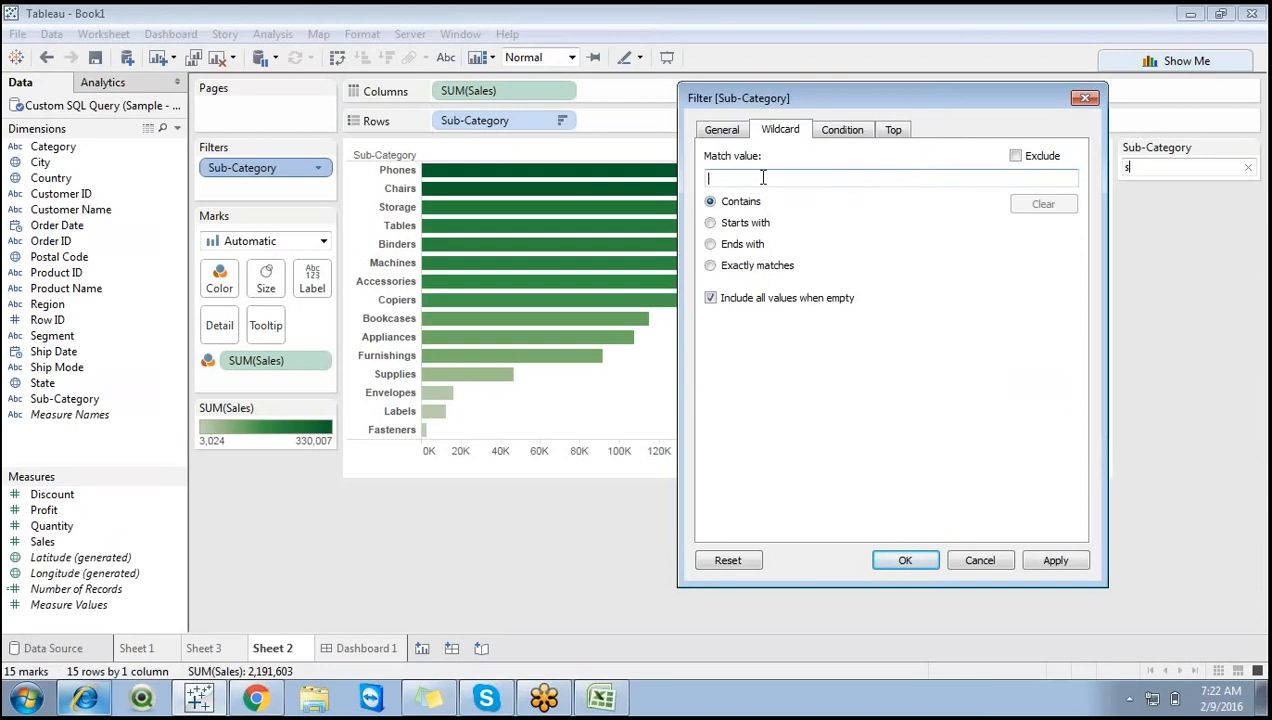
text(f)
click(1061, 560)
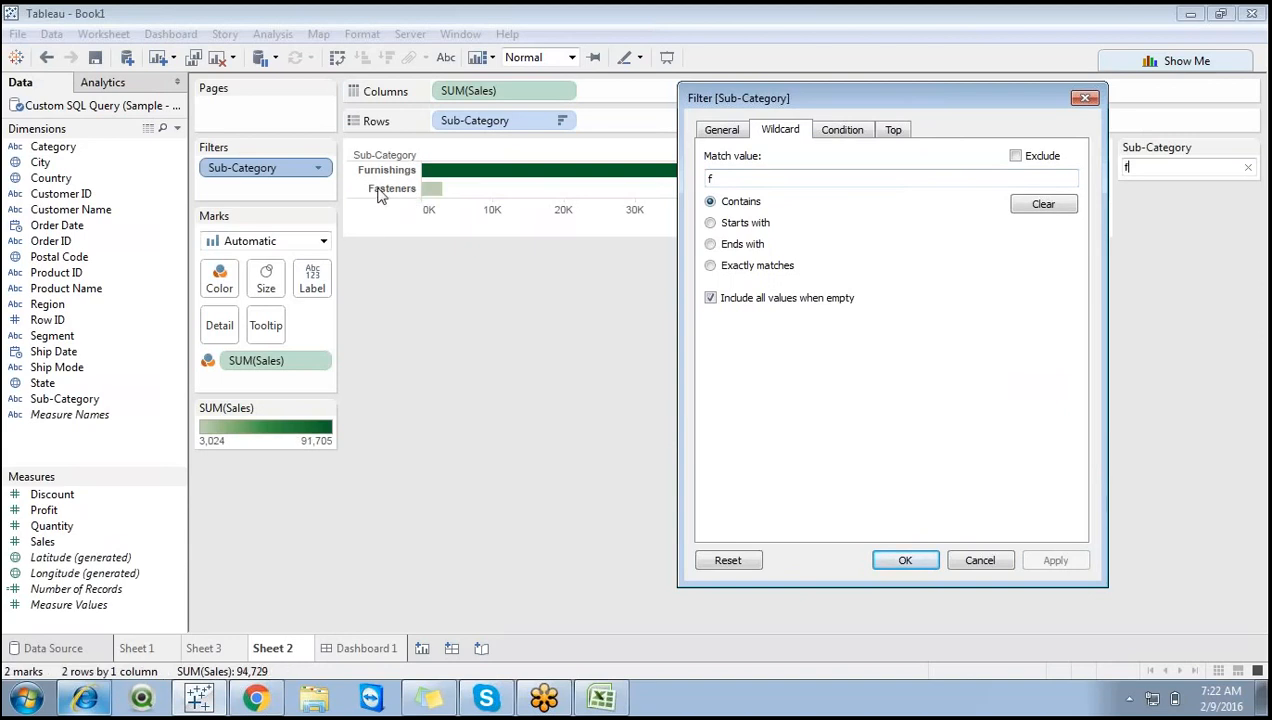
Switch the Sub-Category wildcard match to Starts with and apply it for "a" and for "f".
click(725, 178)
key(BackSpace)
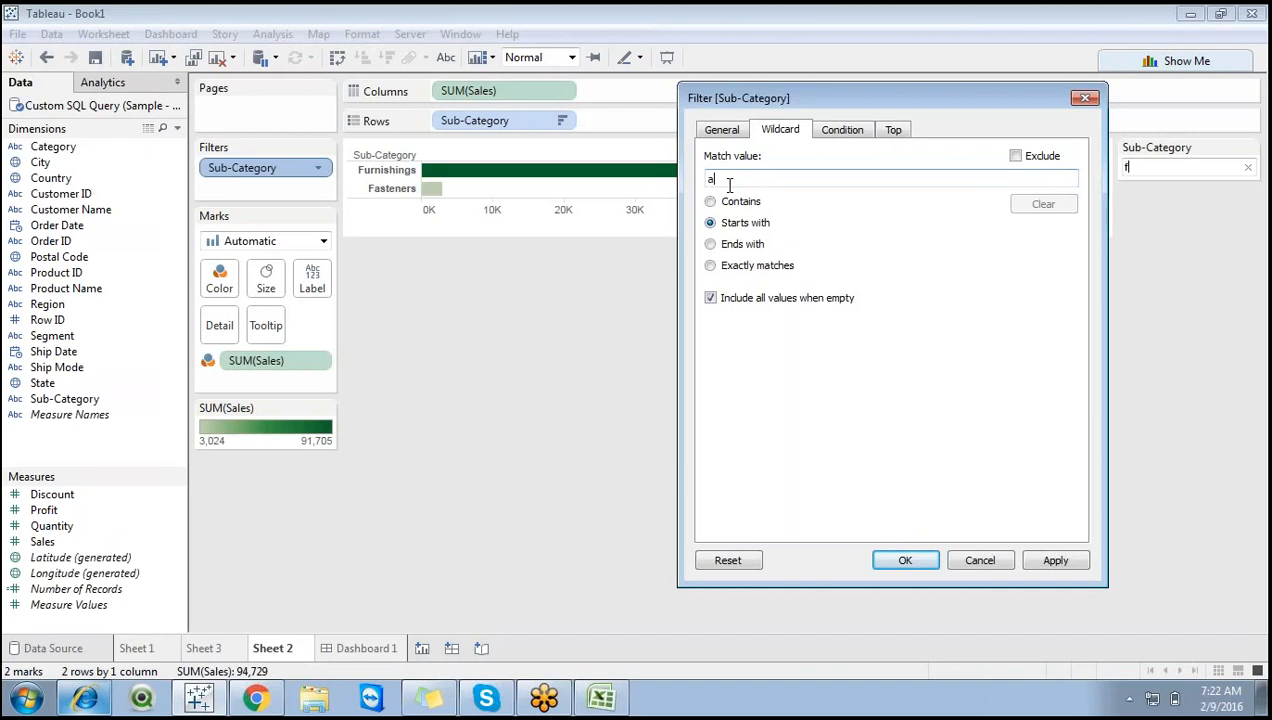
click(1055, 562)
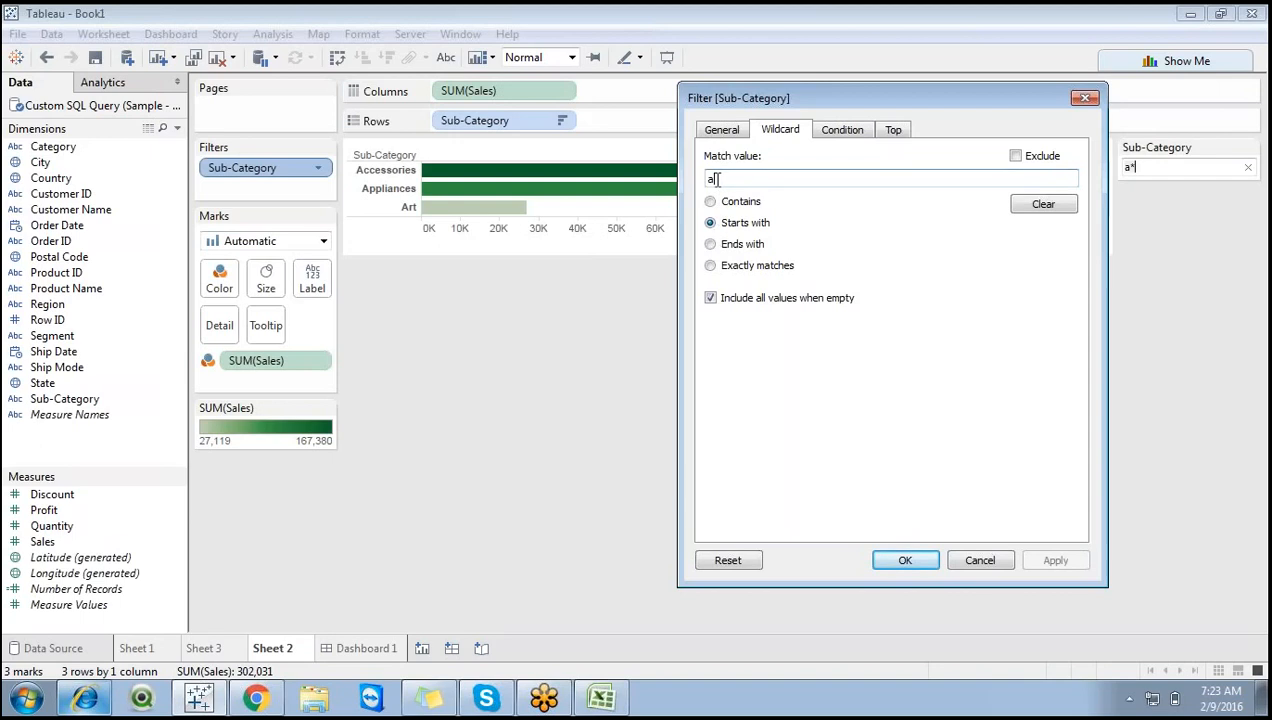
key(BackSpace)
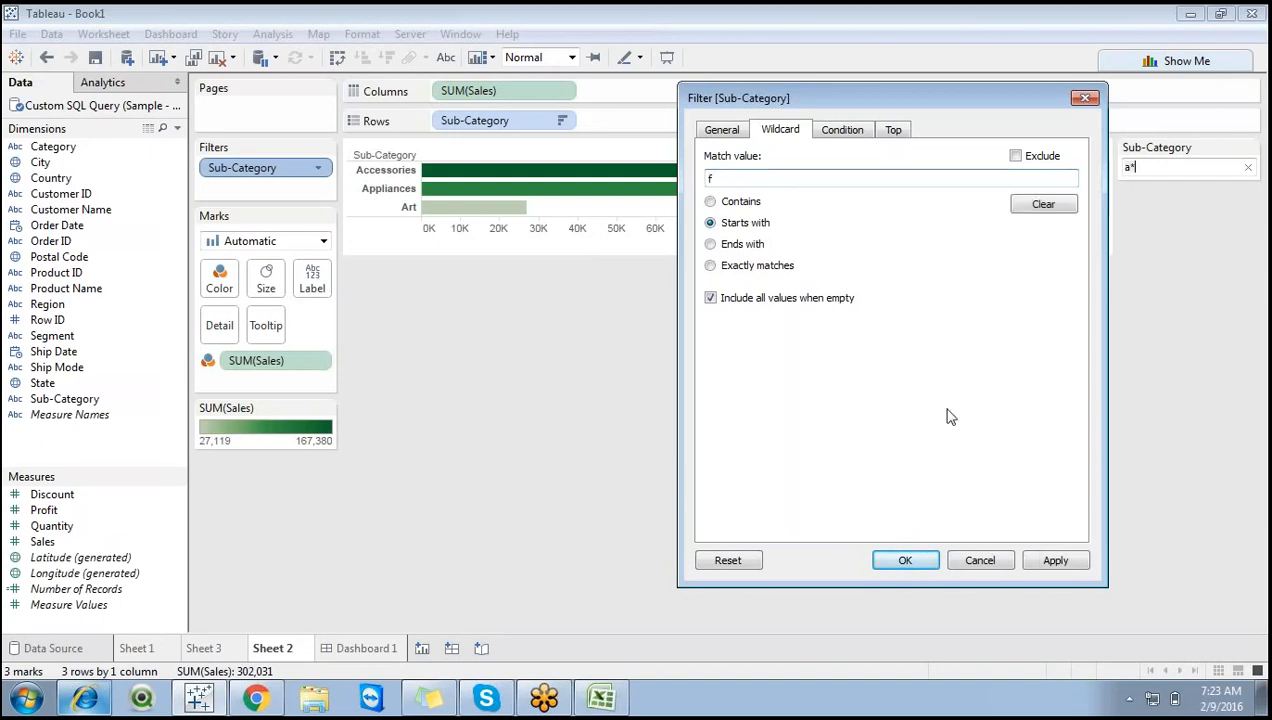
click(1050, 562)
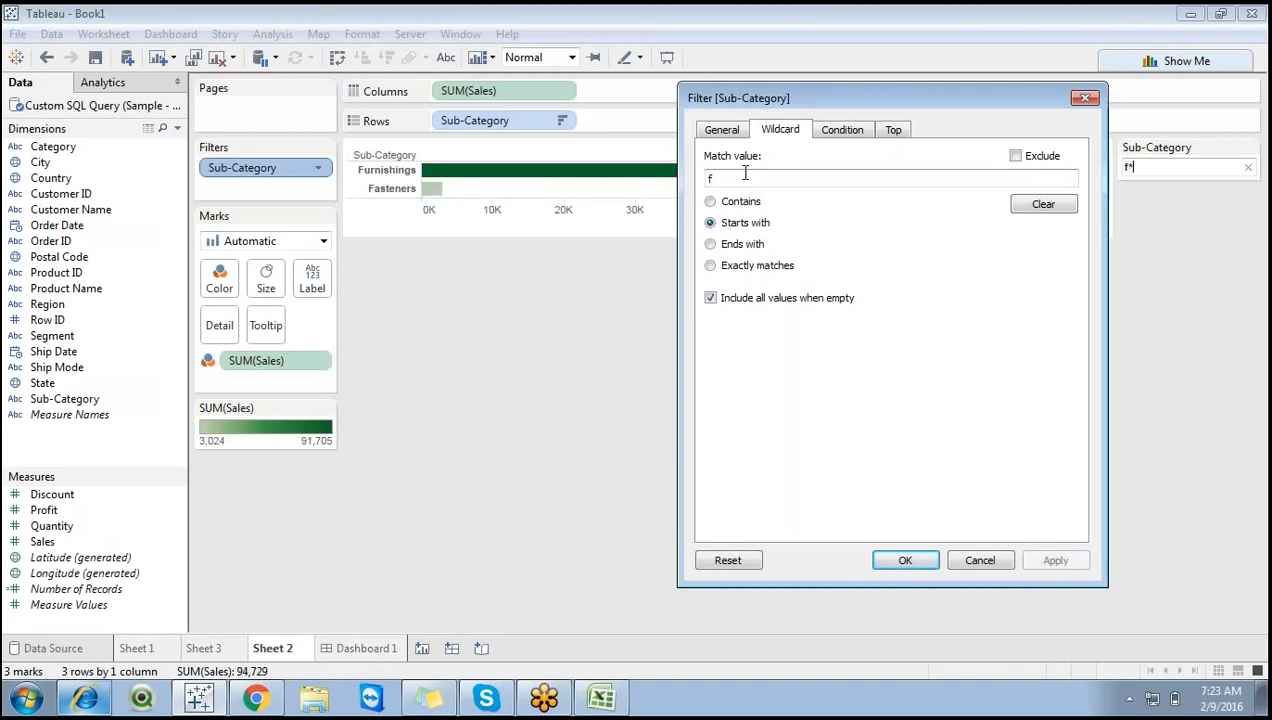
Set the Sub-Category wildcard filter to values that end with "s" and apply it.
key(BackSpace)
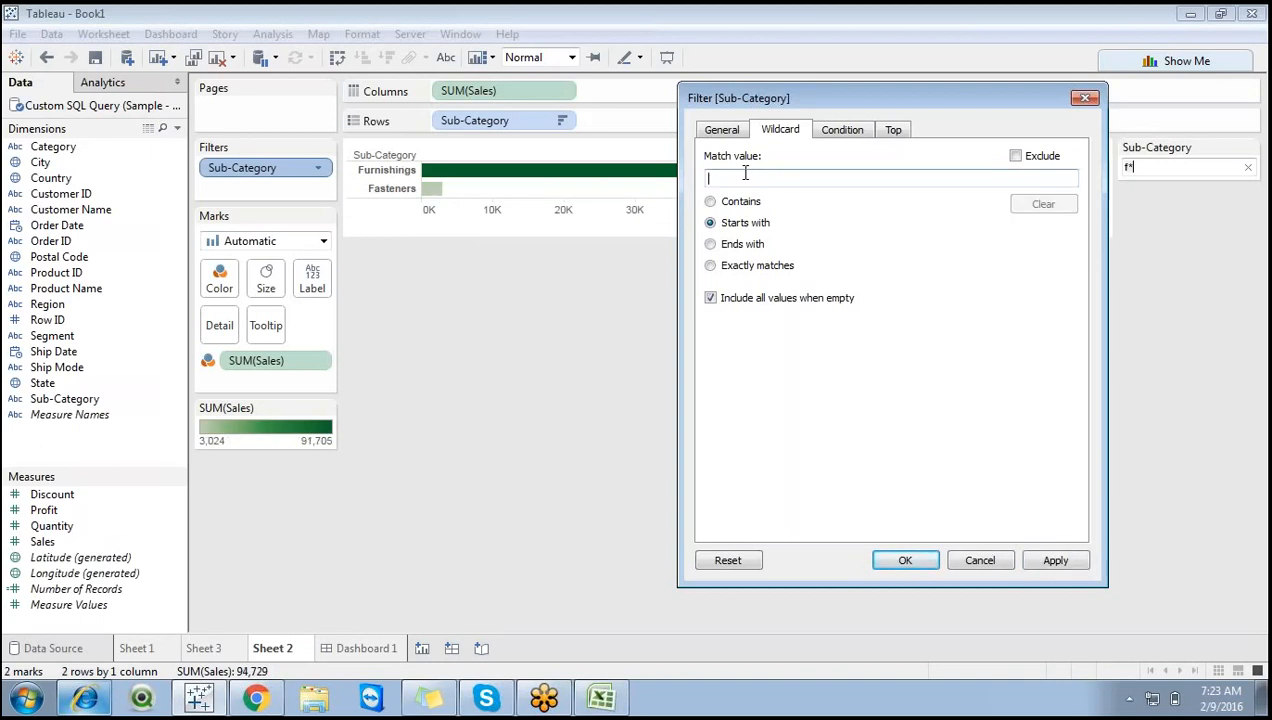
click(711, 245)
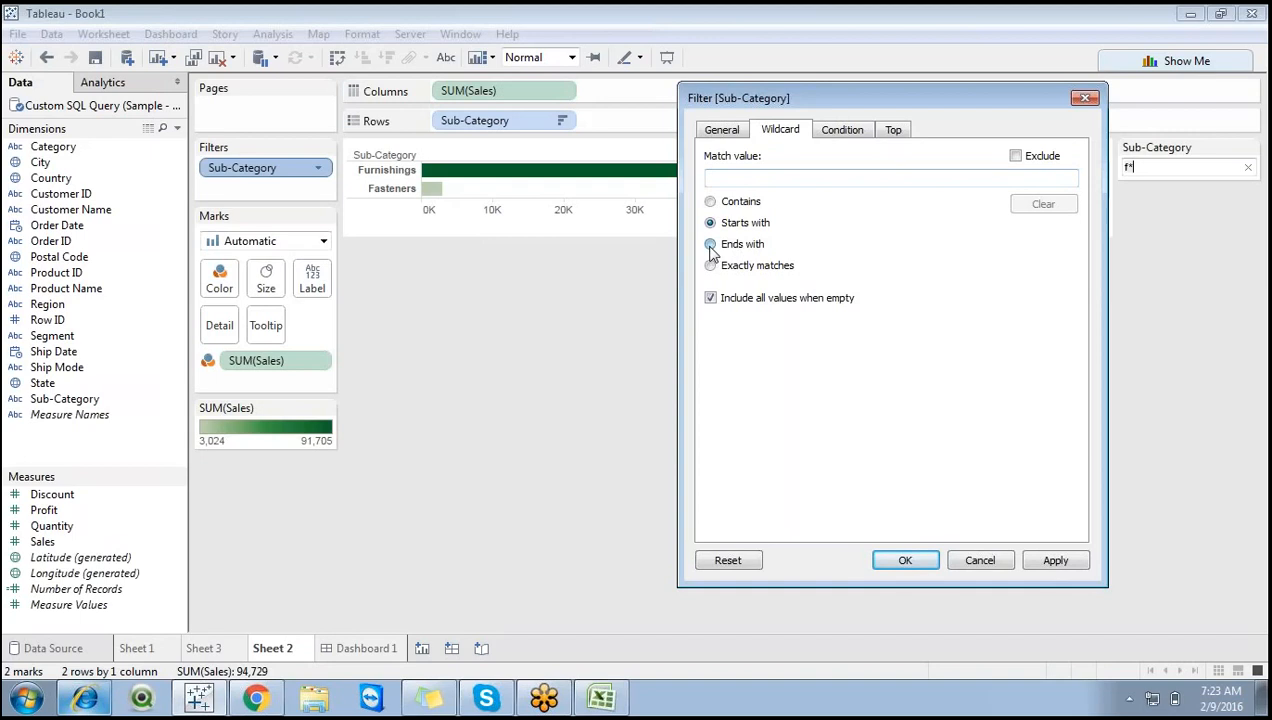
click(720, 180)
text(s)
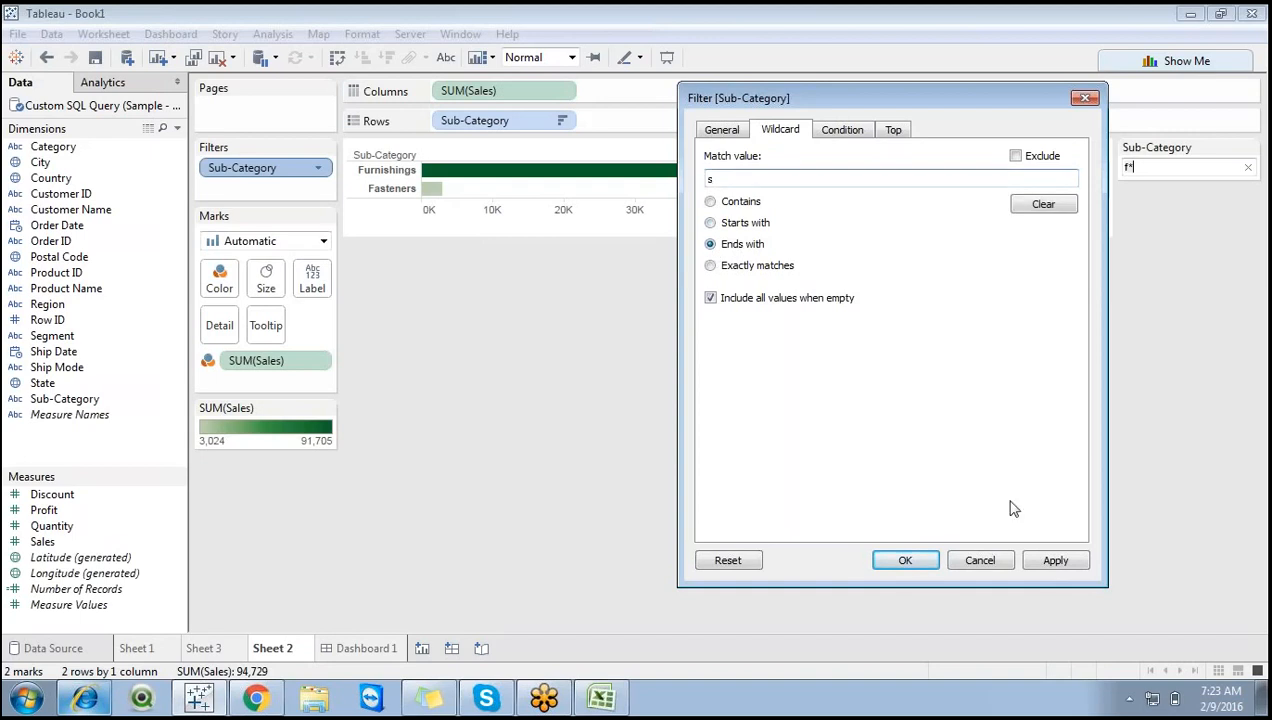
click(1055, 561)
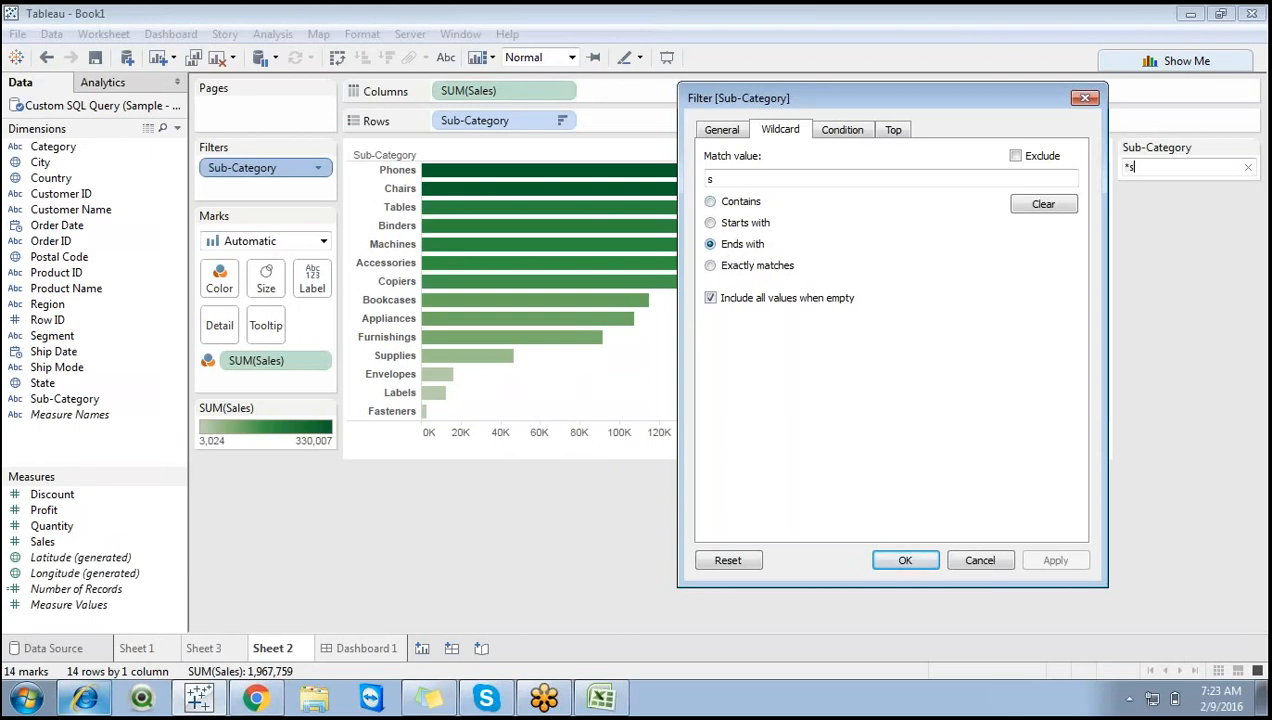
click(723, 176)
key(BackSpace)
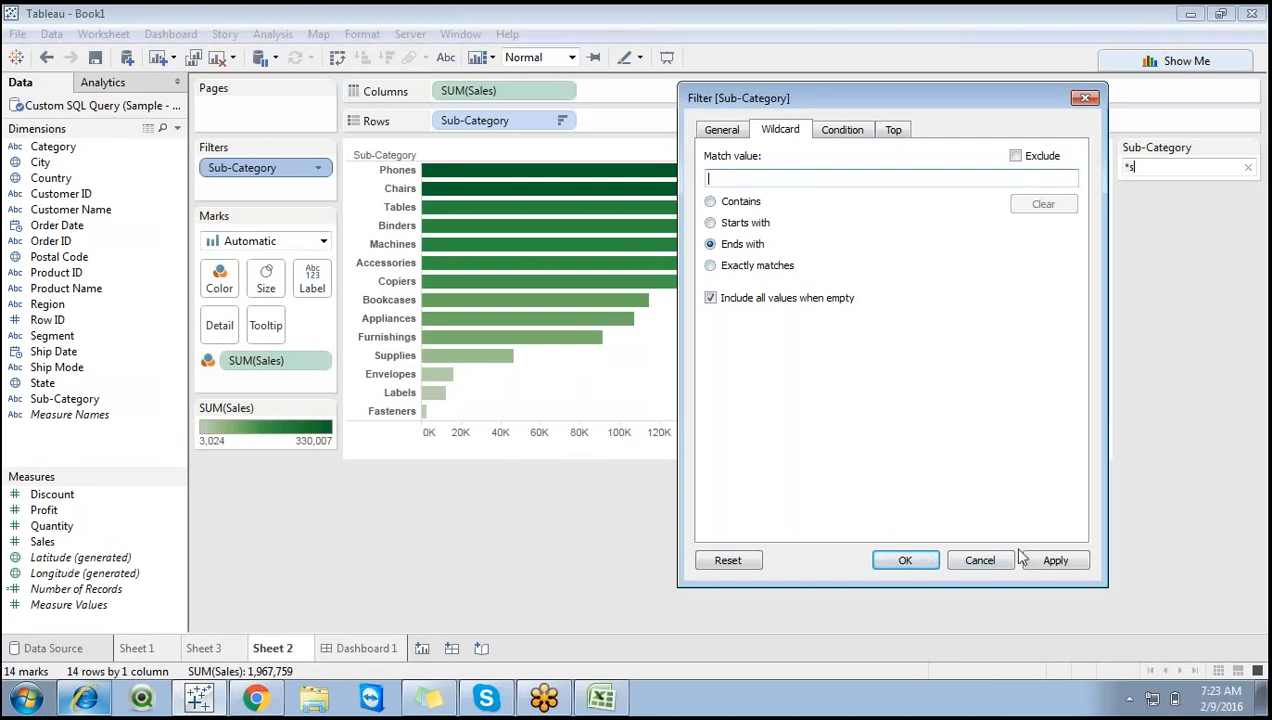
click(975, 559)
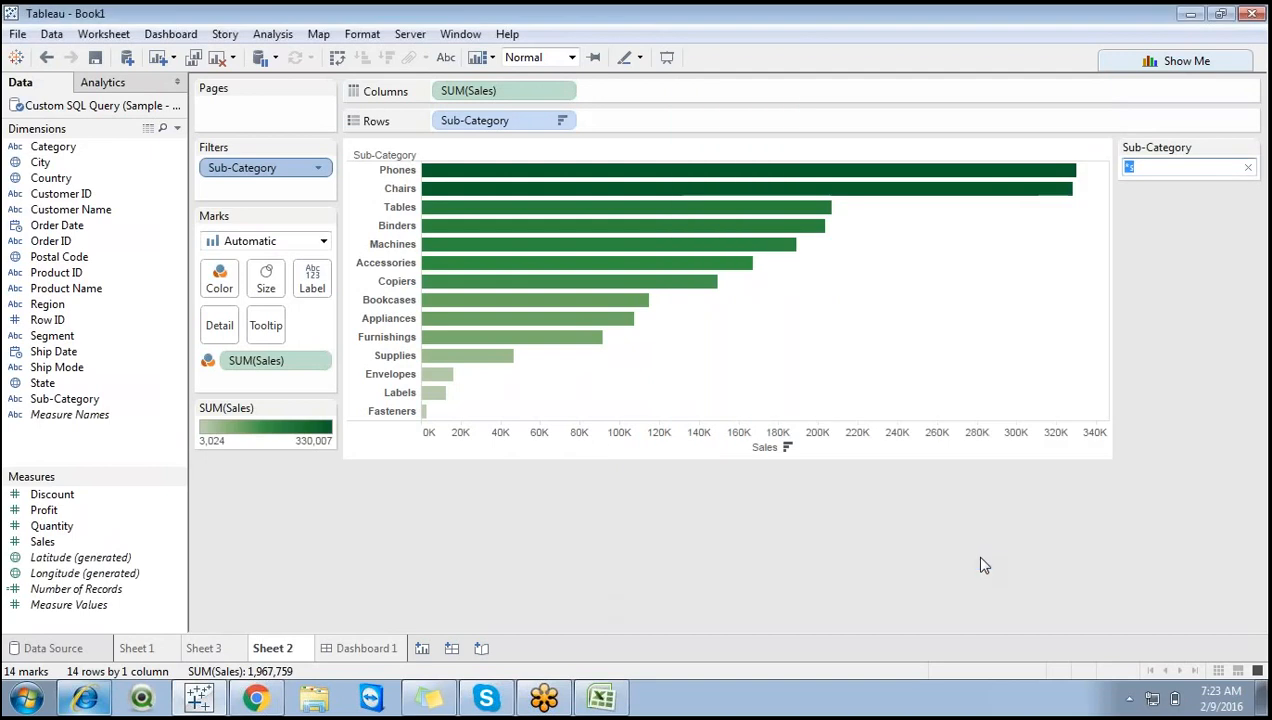
Switch to the Excel workbook and enter a placeholder Gmail address in cell F20.
click(601, 697)
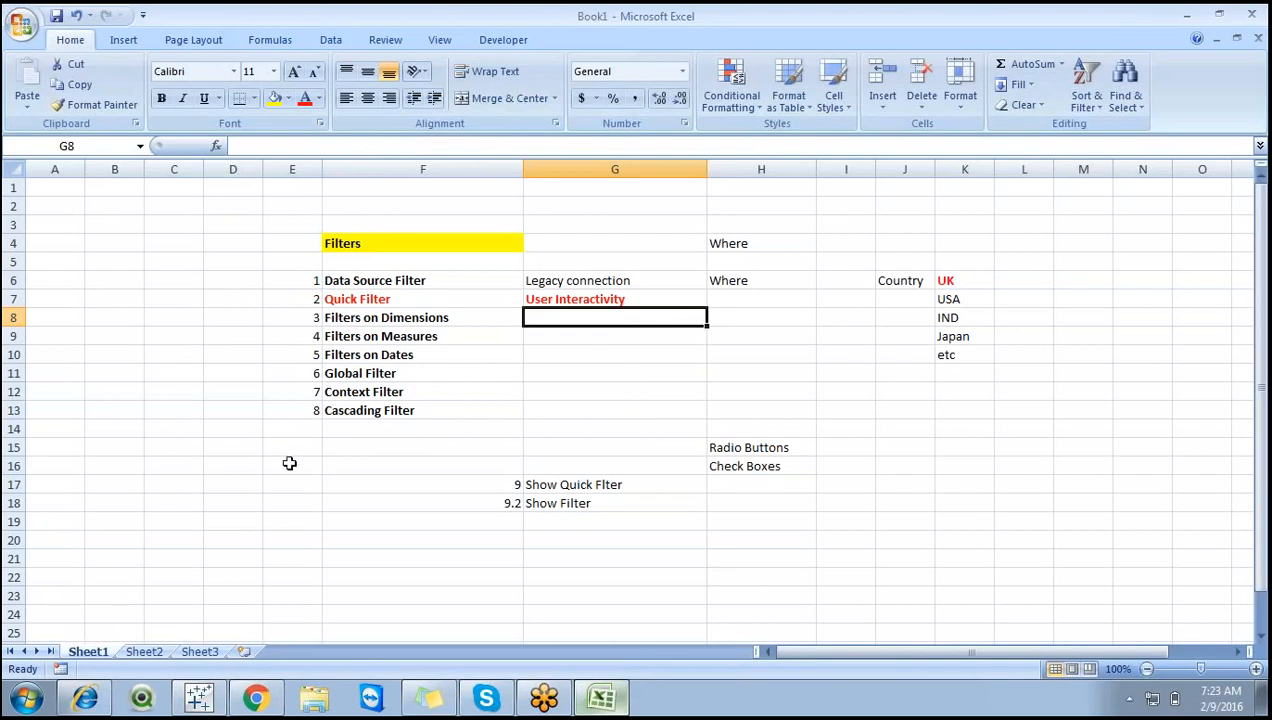
click(389, 544)
text(g)
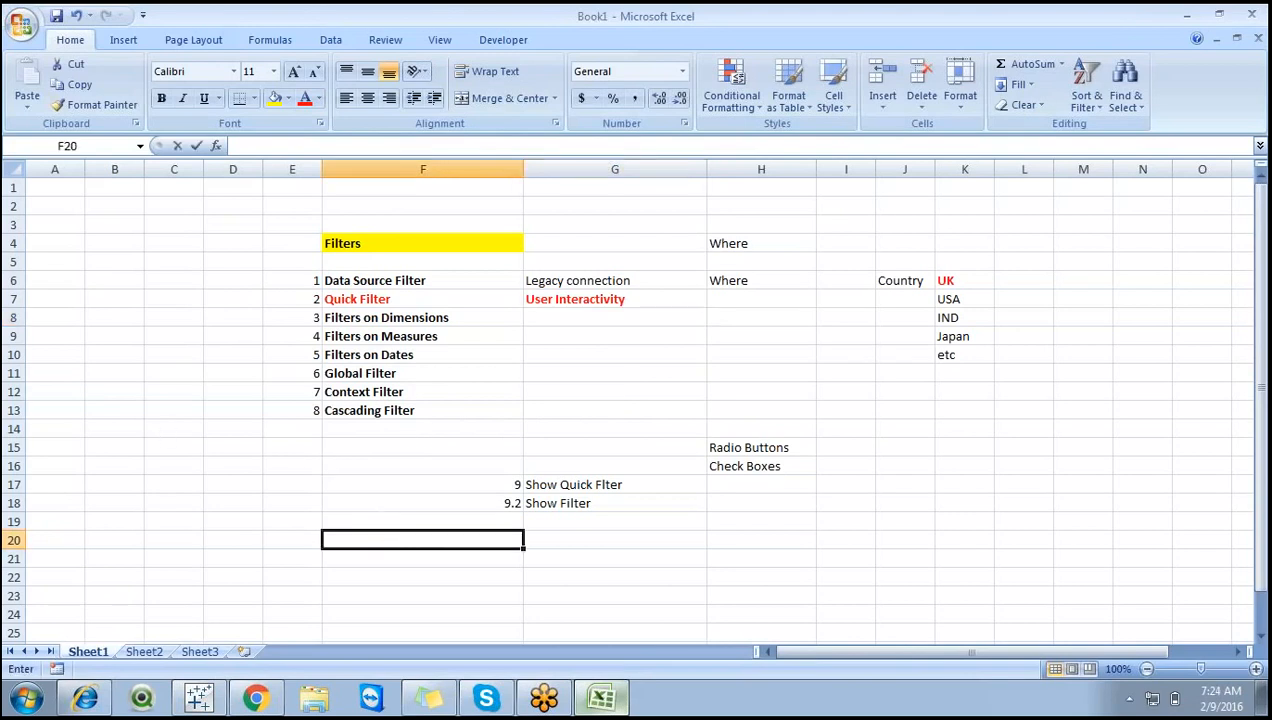
text(mail)
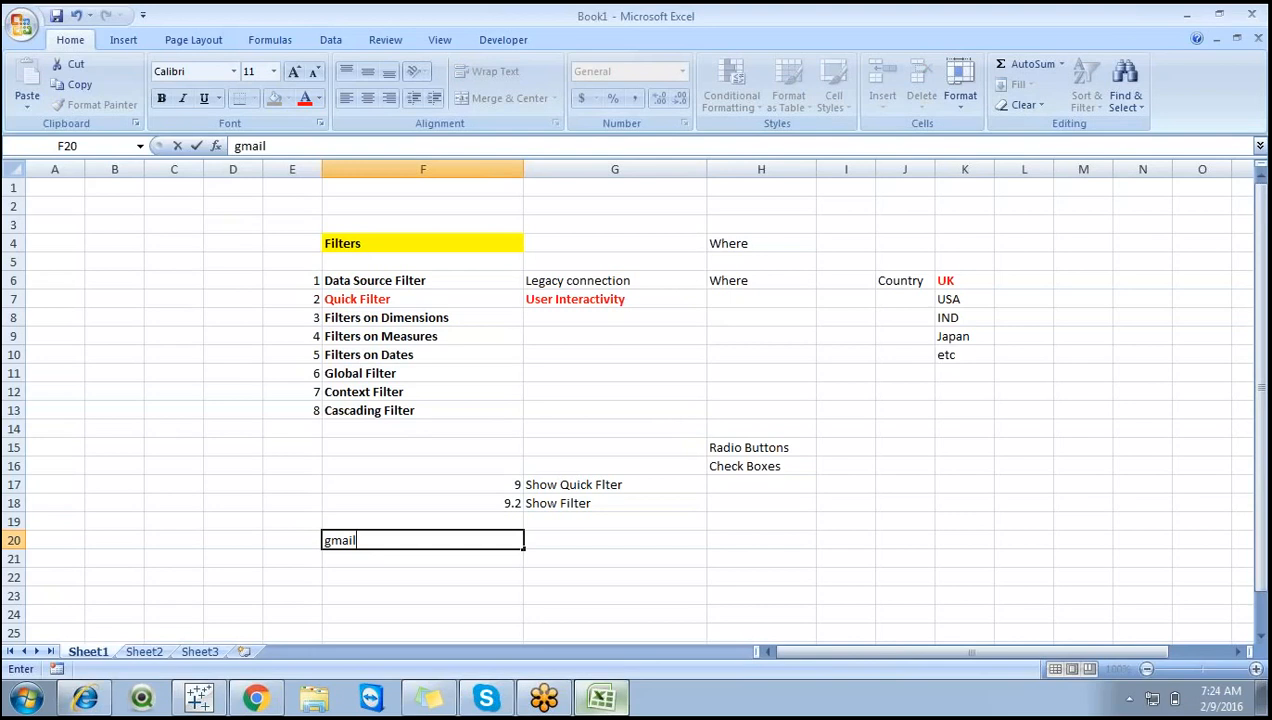
key(Left)
key(Left)
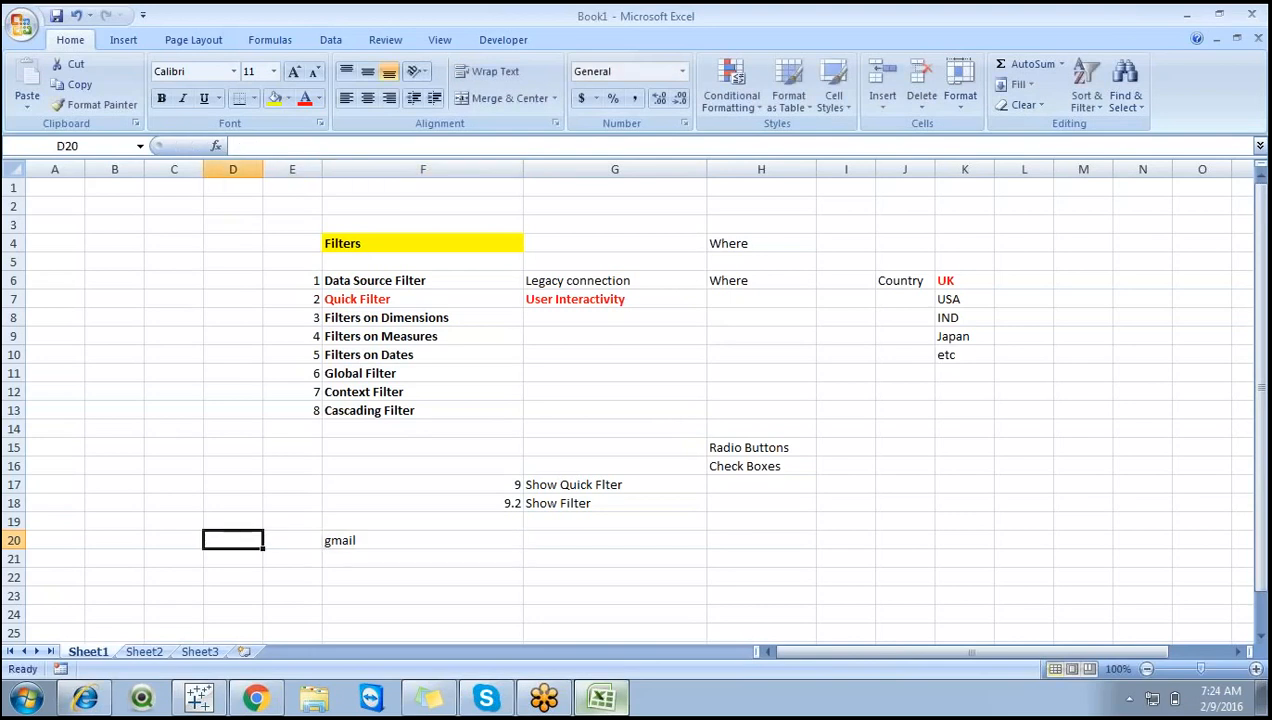
key(Right)
key(Right)
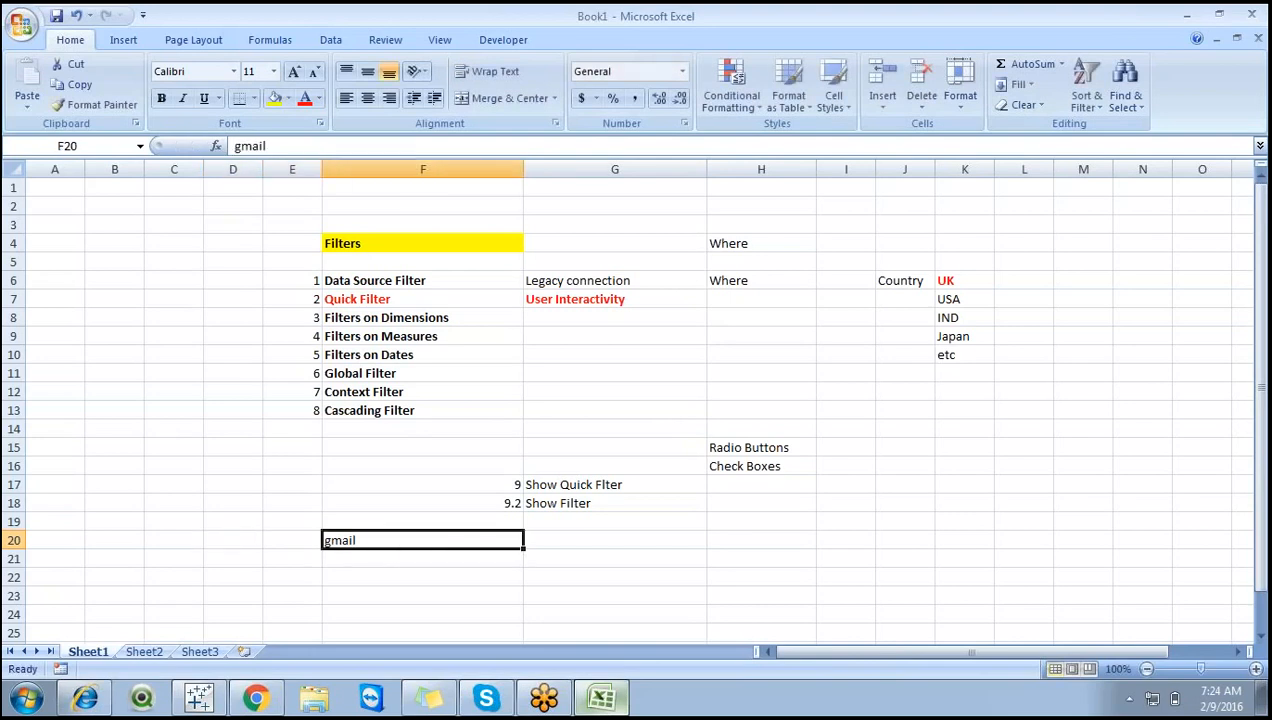
key(F2)
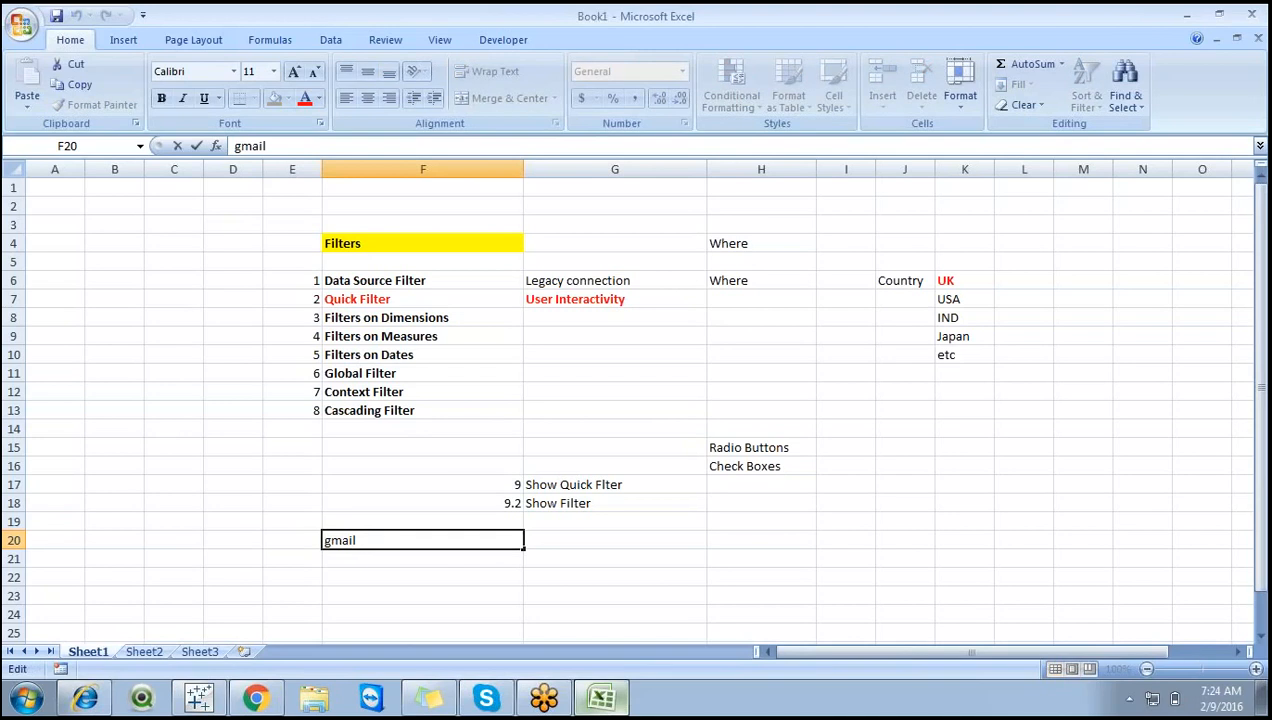
key(Home)
text(xxxxx@gmail)
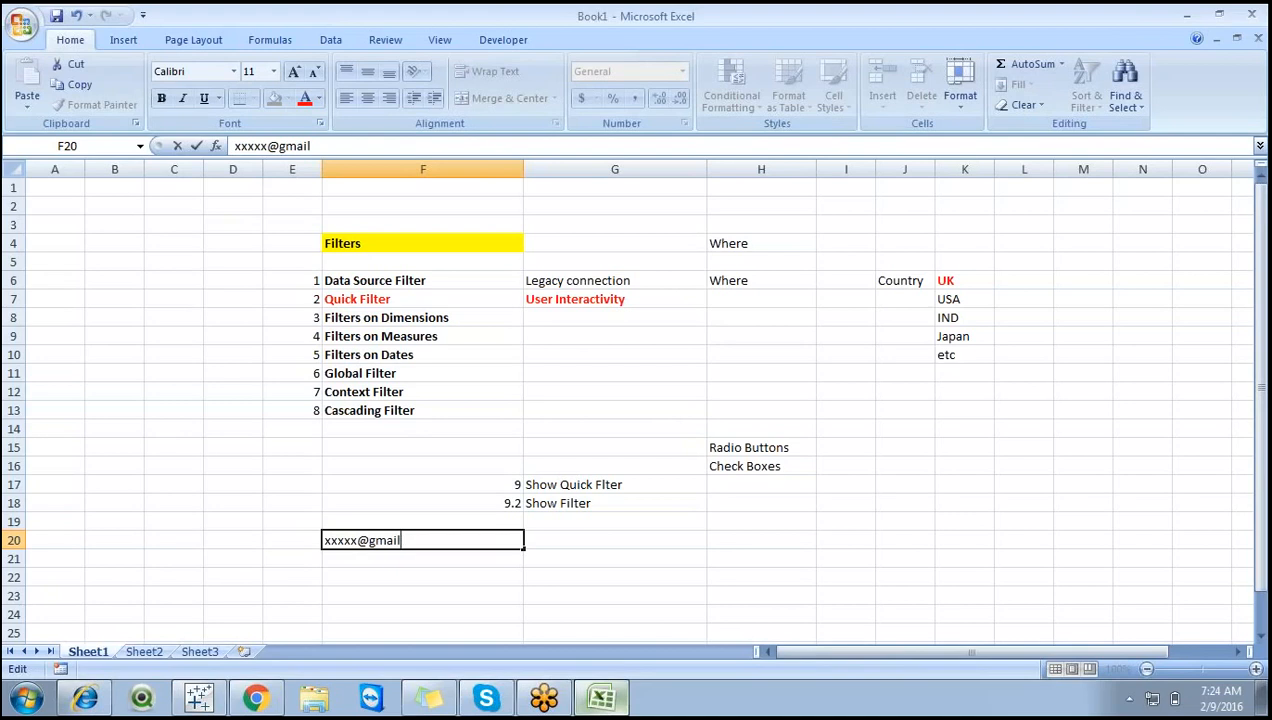
text(.com)
key(Return)
Enter a placeholder Yahoo address in cell F21 and a placeholder Hotmail address in cell F22.
text(xxxxx)
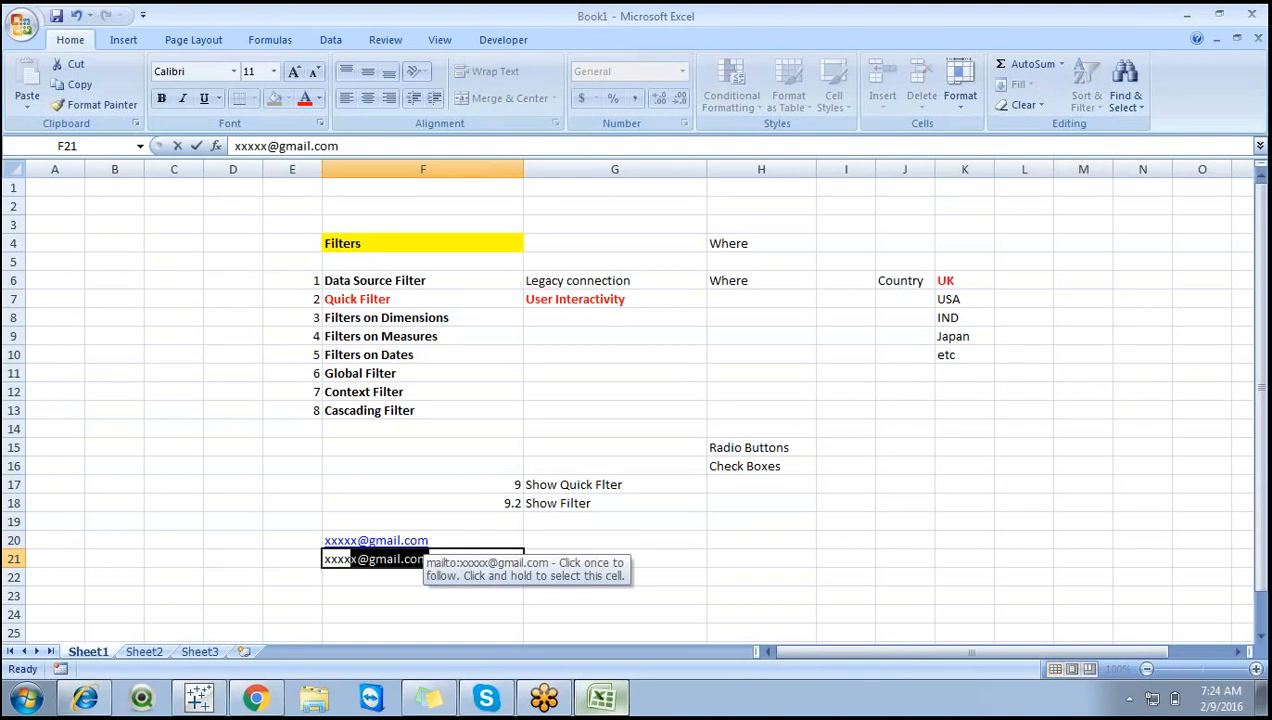
text(@)
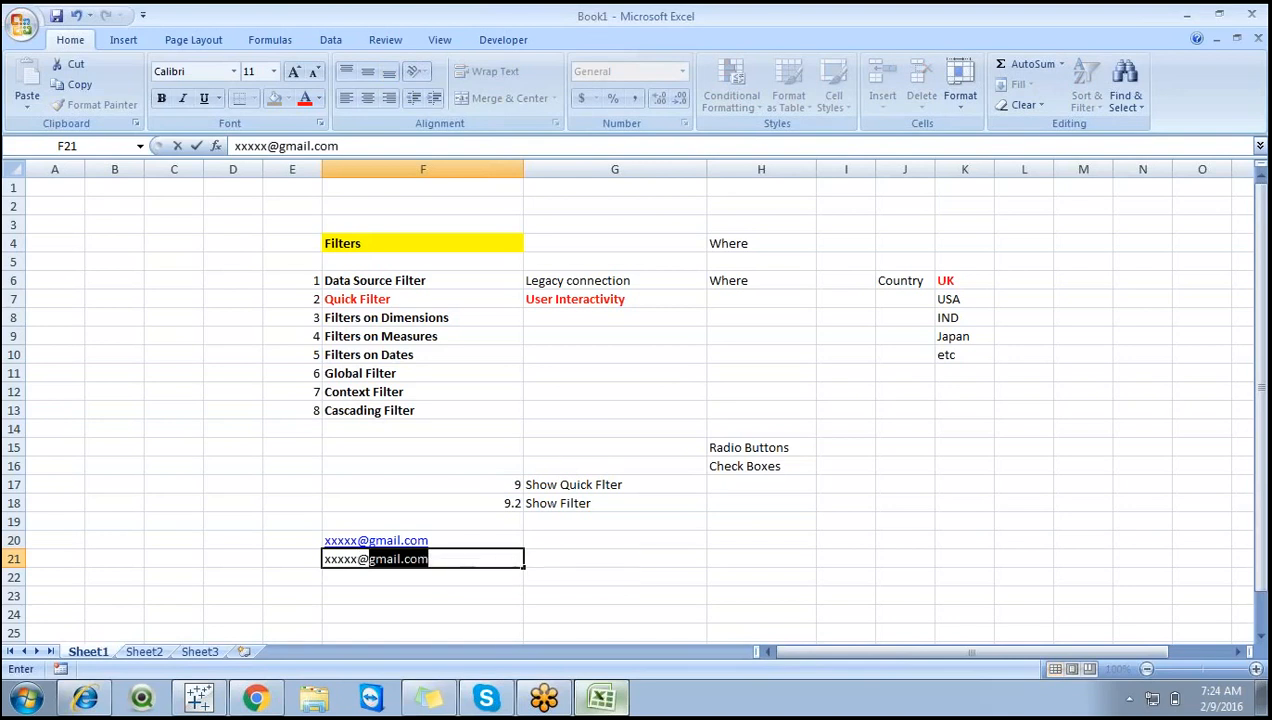
text(yahoo)
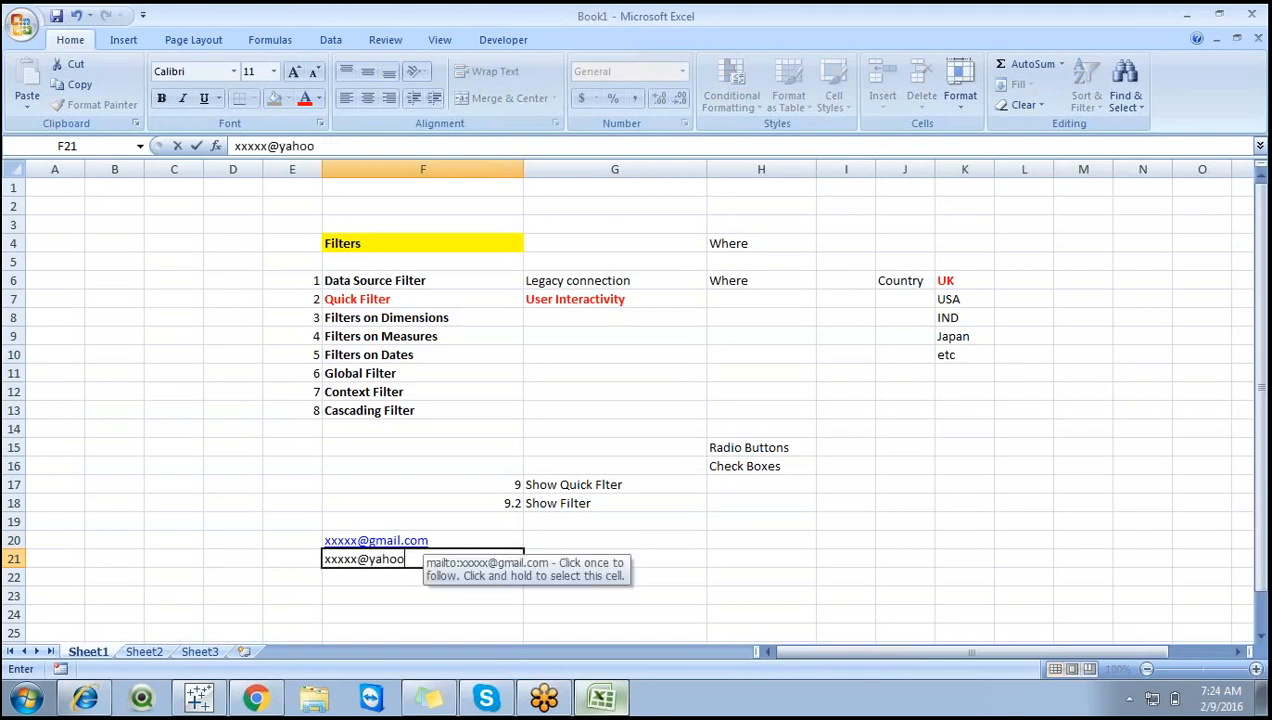
text(.com)
key(Return)
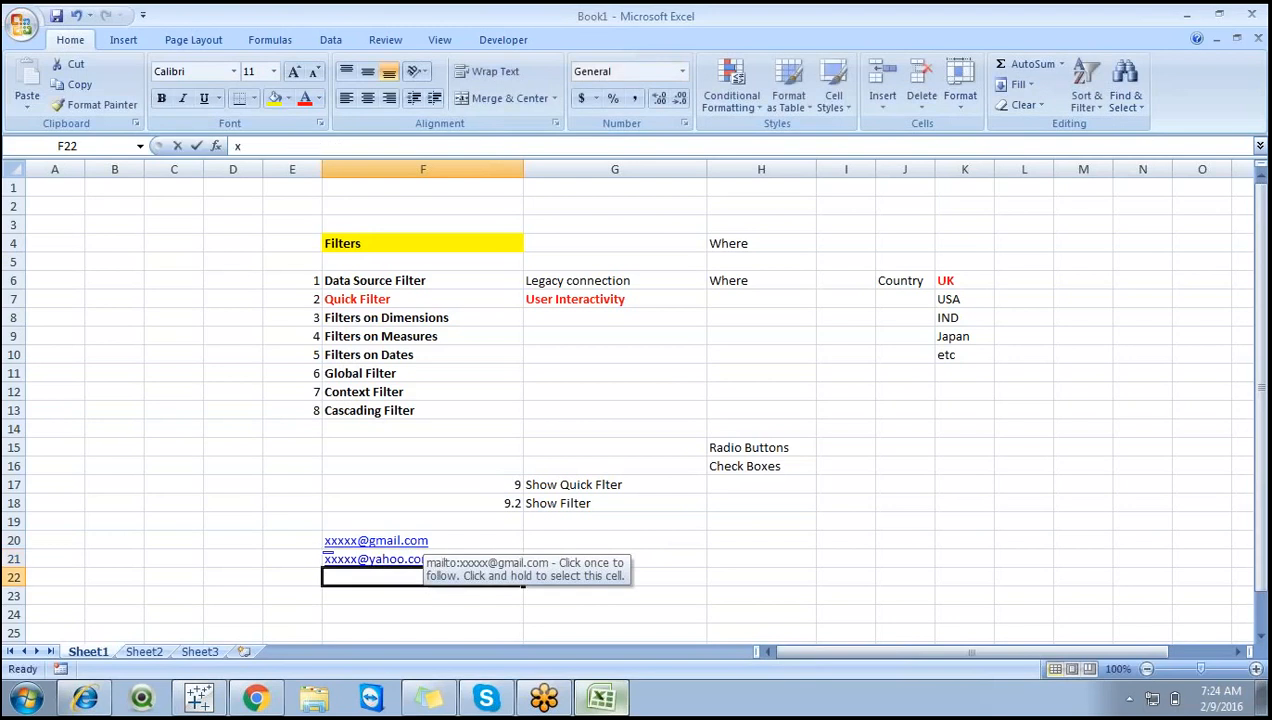
text(xxxxxx)
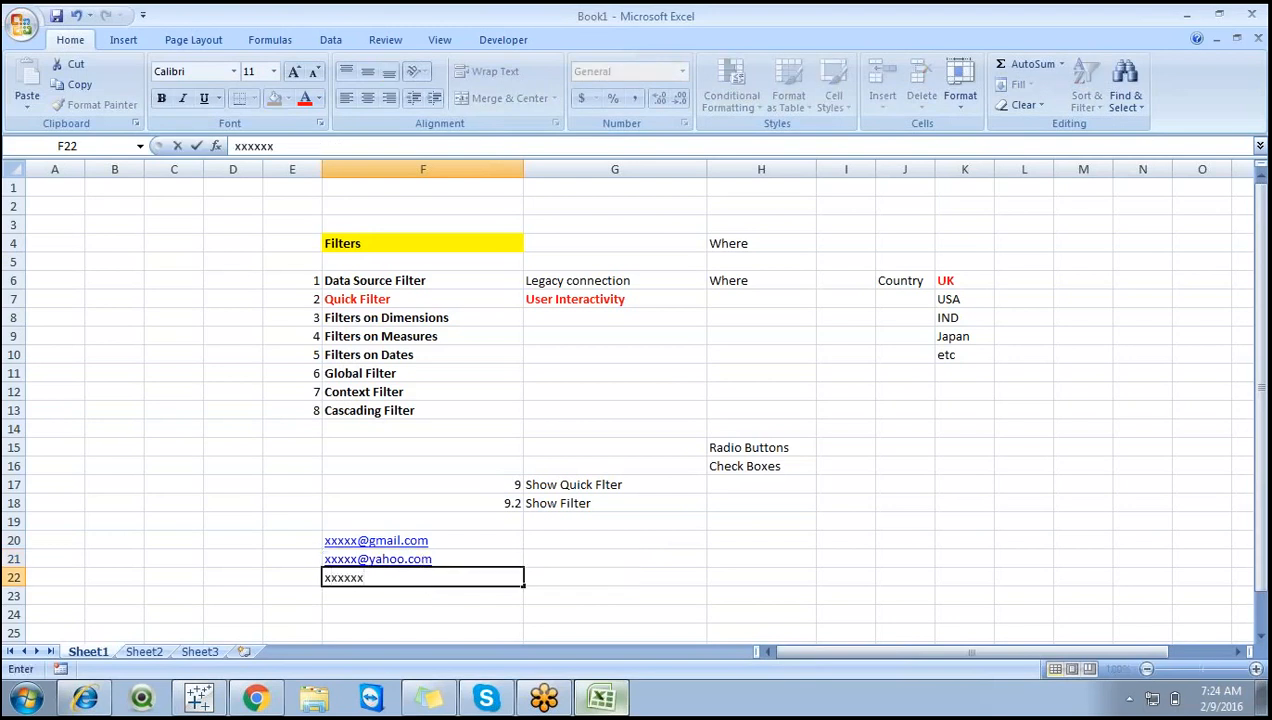
text(@ho)
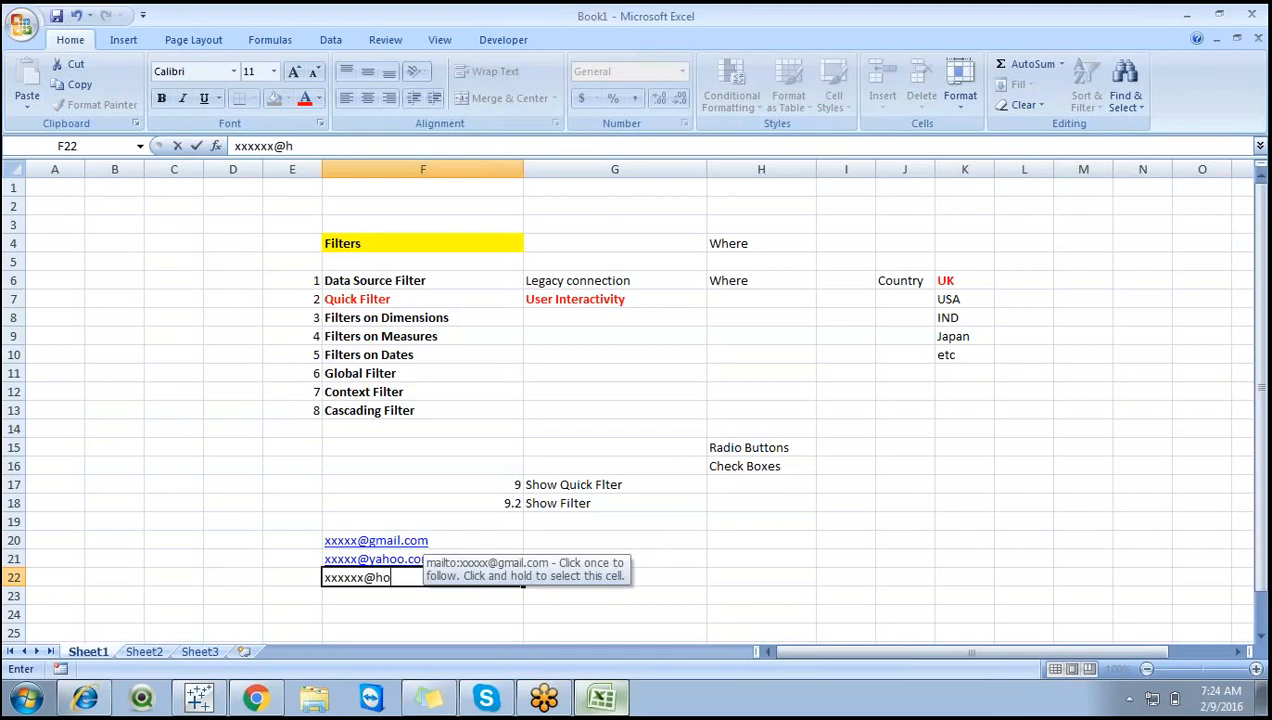
text(tmail.com)
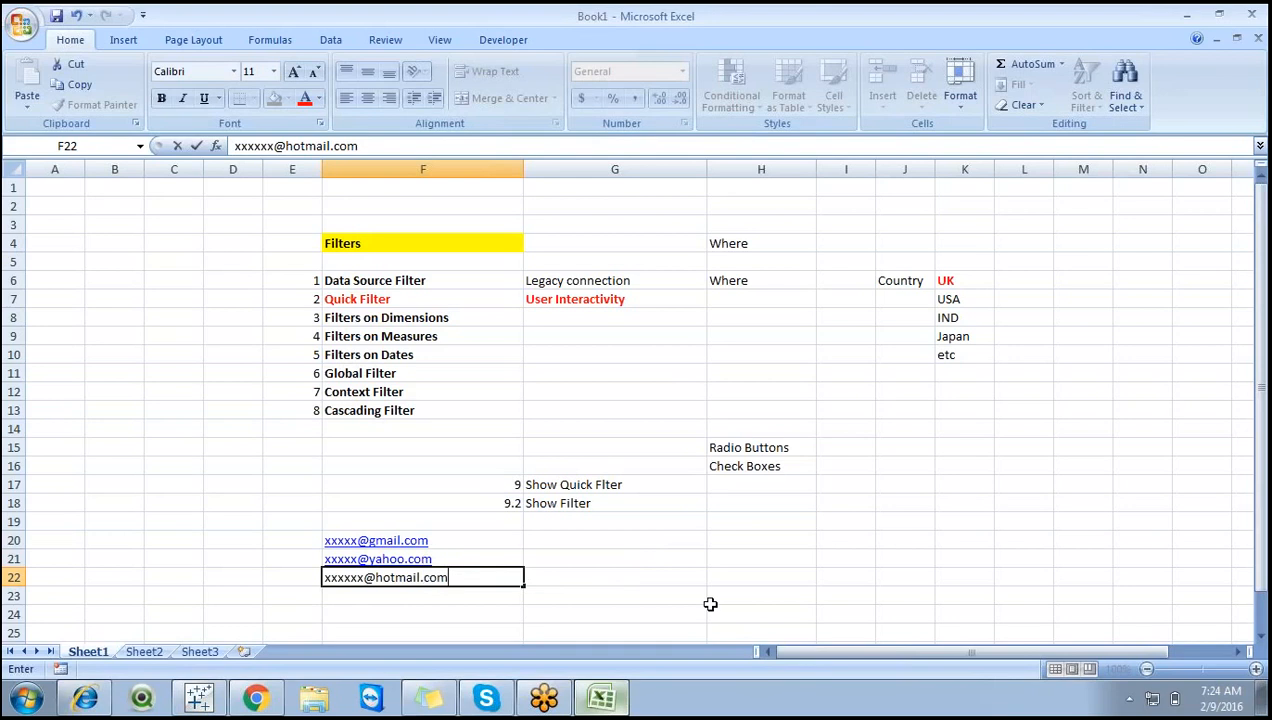
click(710, 598)
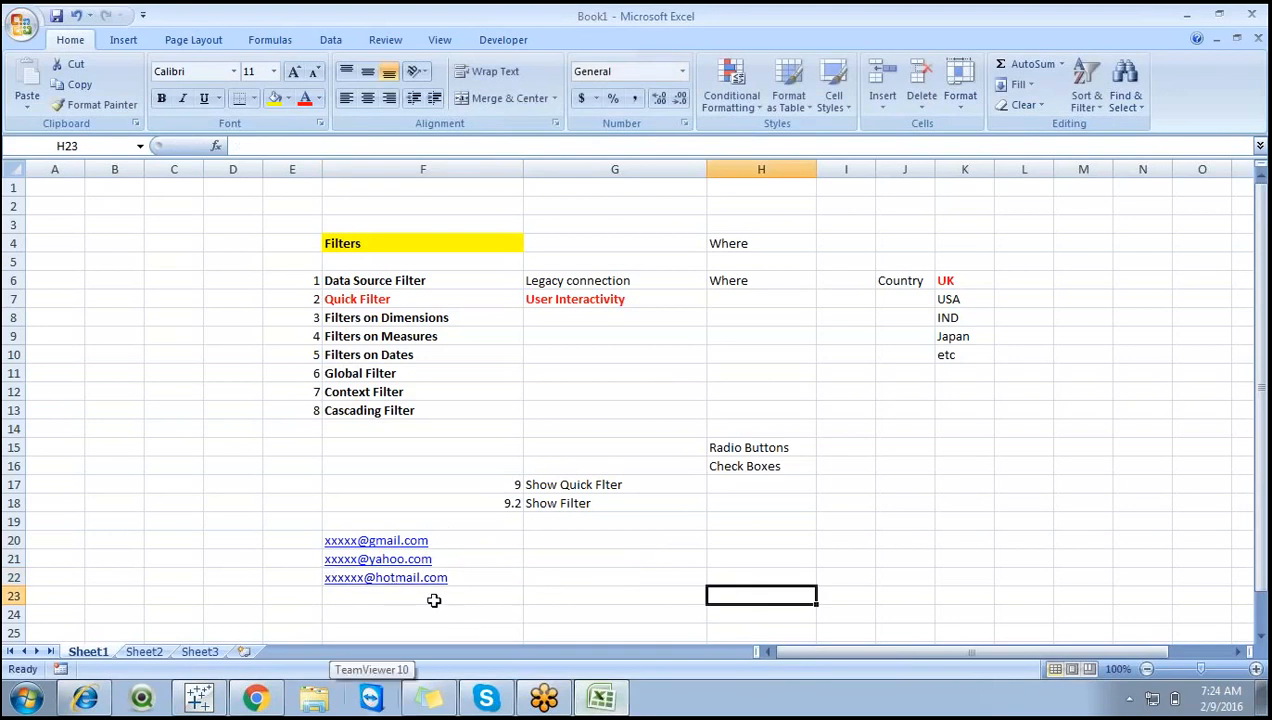
Fill cells E20 to E22, beside the e-mail addresses, with the values 100, 20 and 10.
click(472, 544)
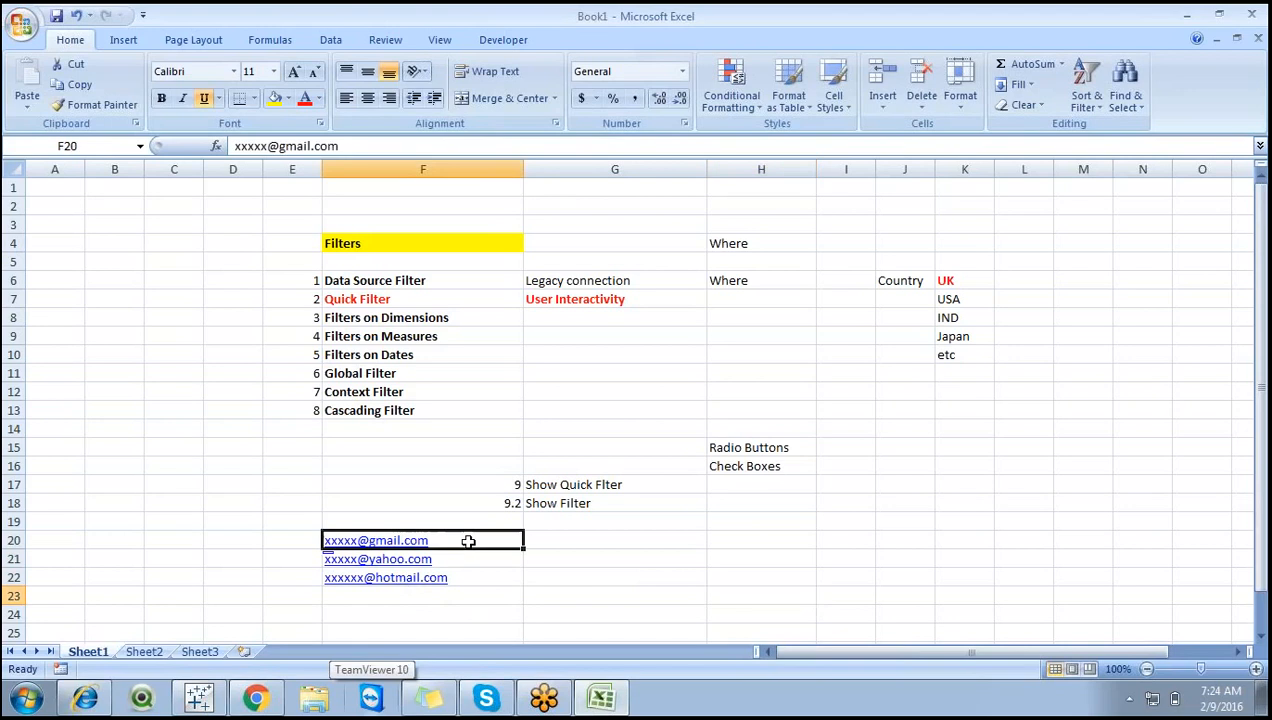
click(294, 541)
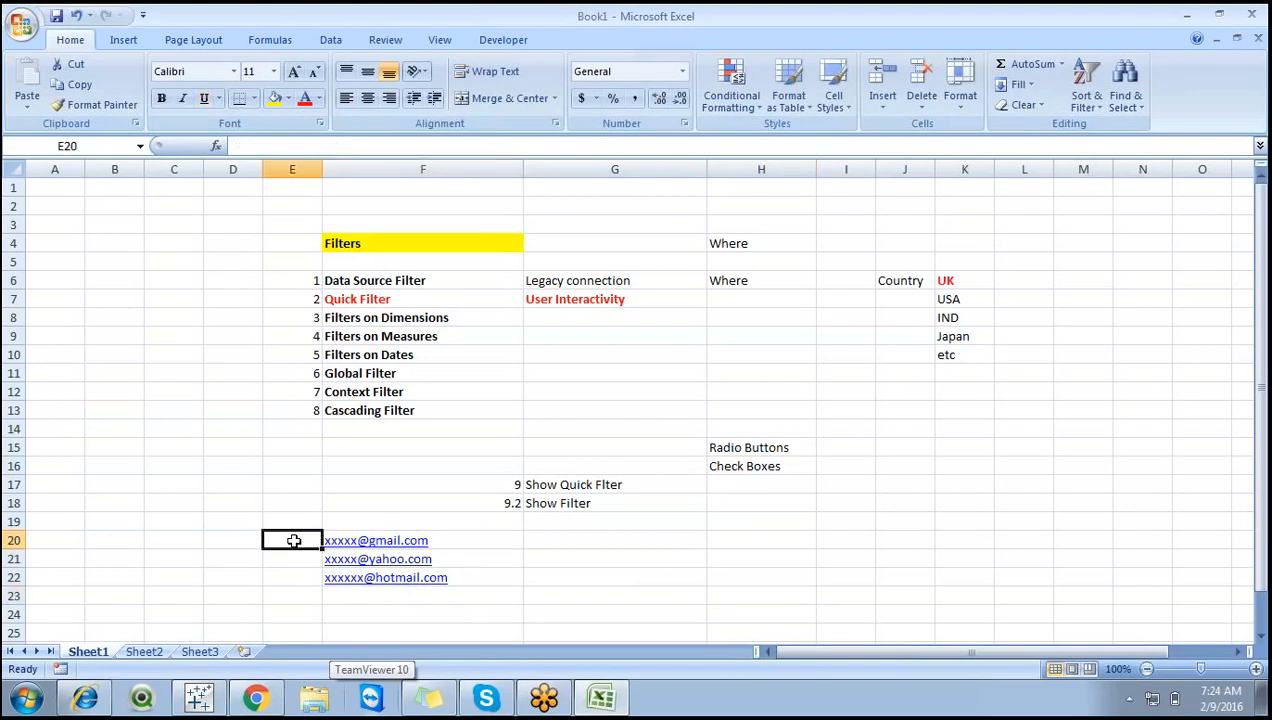
text(100)
key(Return)
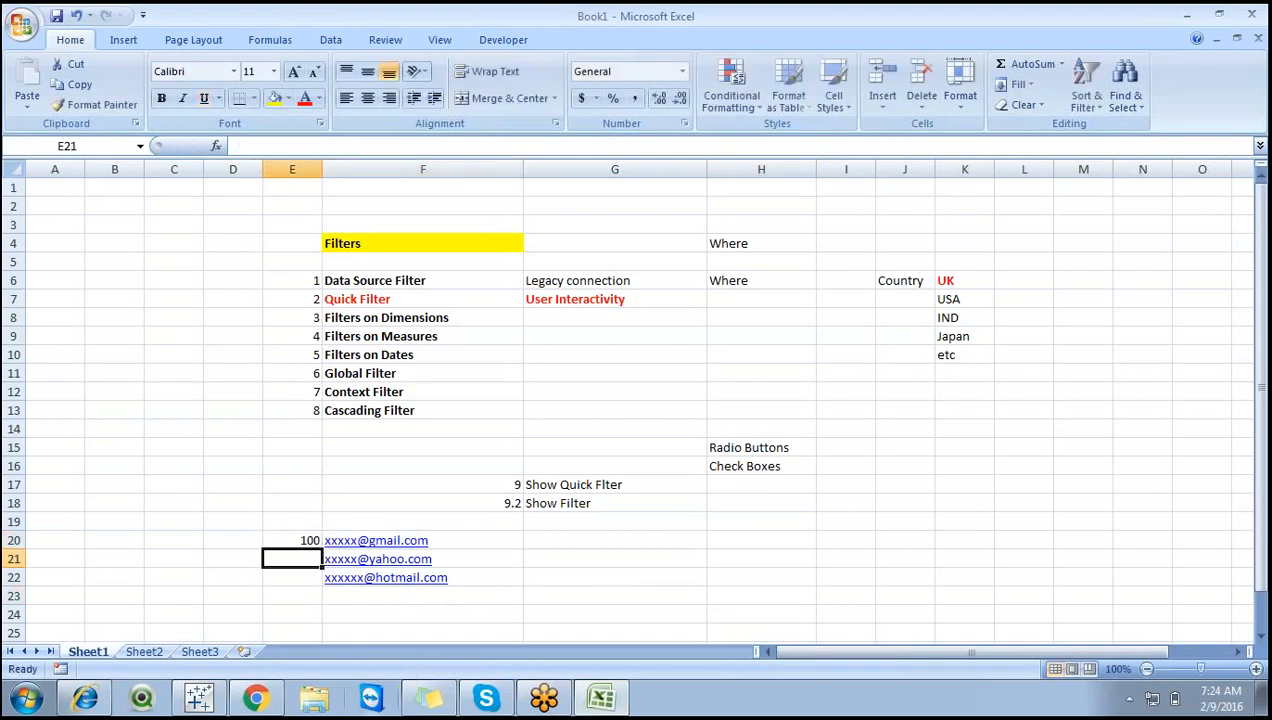
text(20)
key(Return)
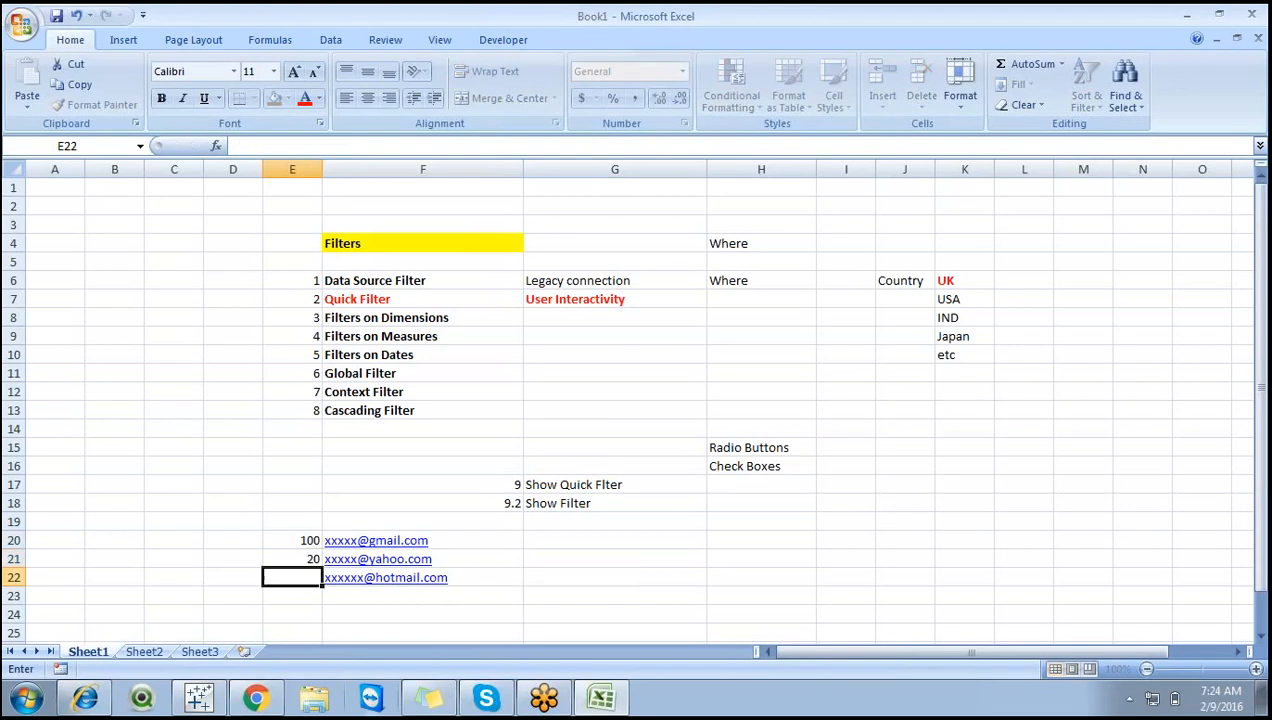
text(10)
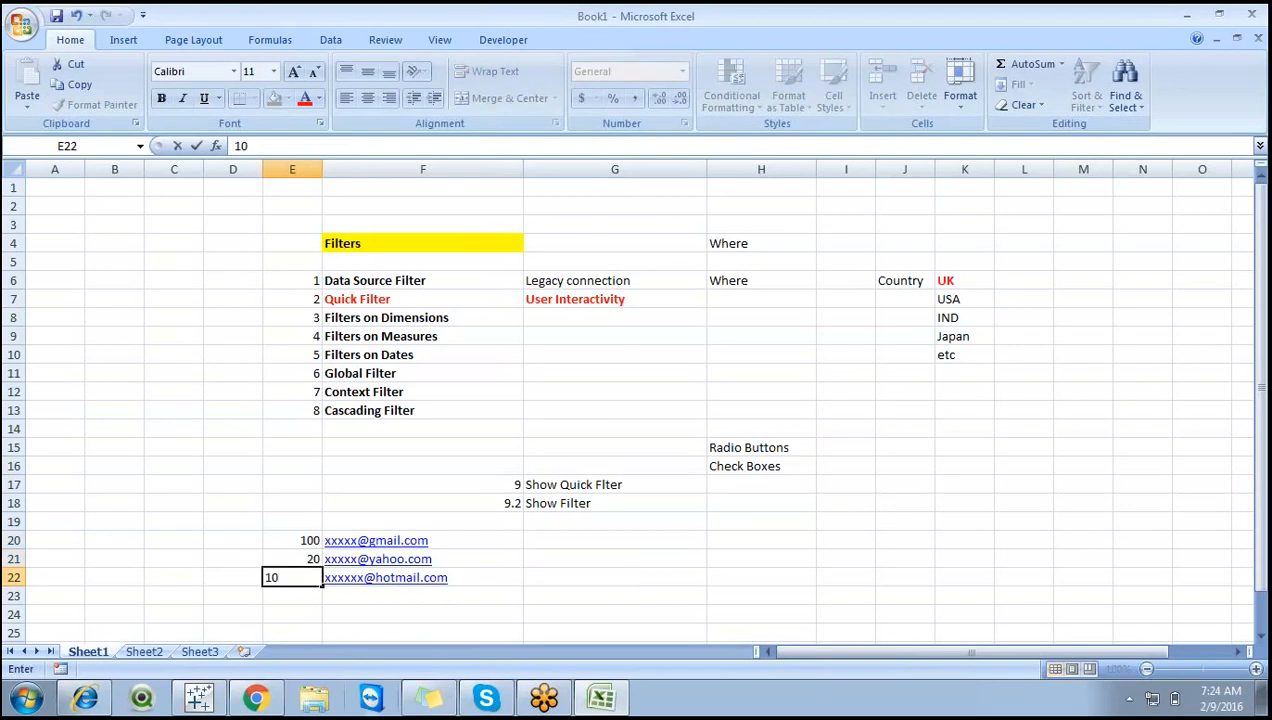
click(631, 597)
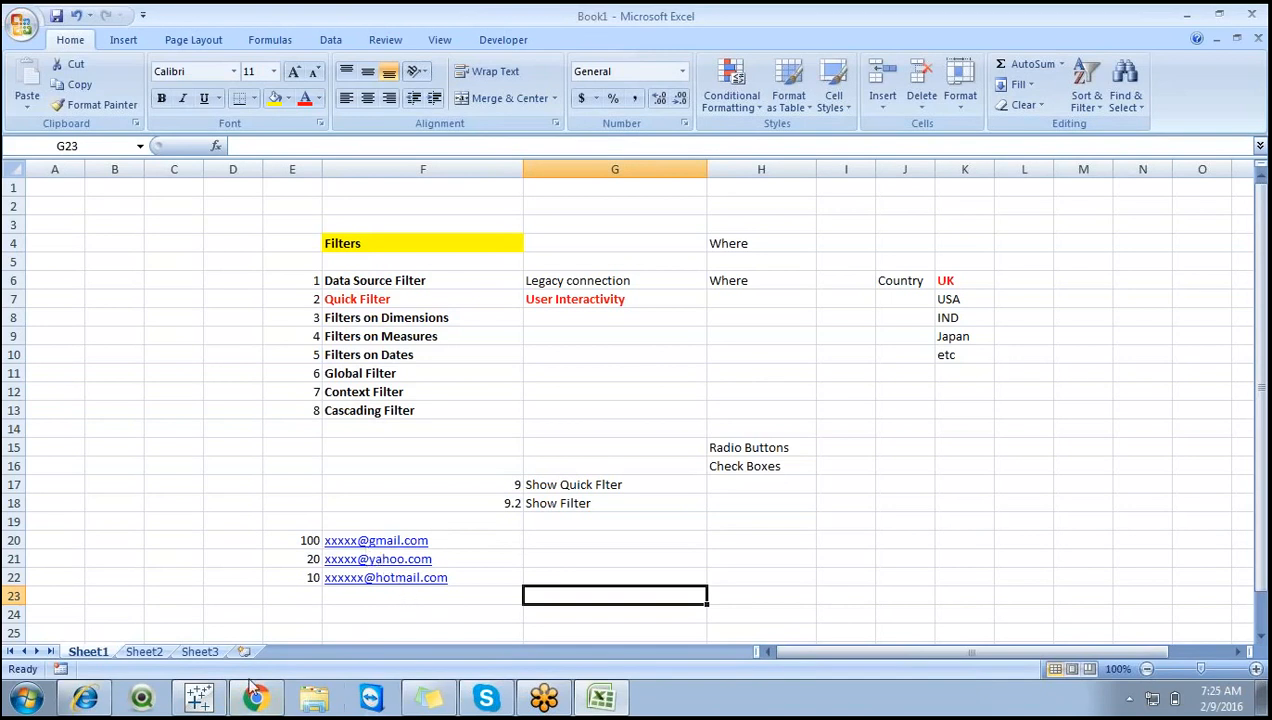
click(200, 697)
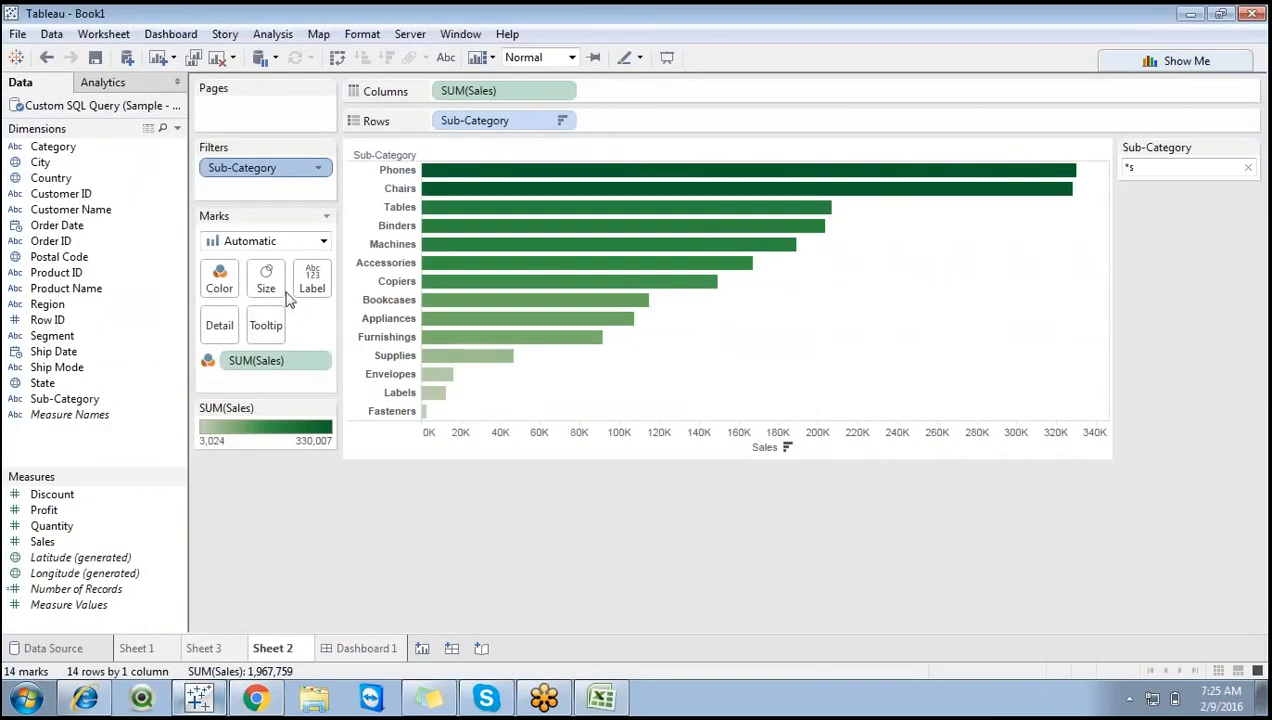
right_click(268, 180)
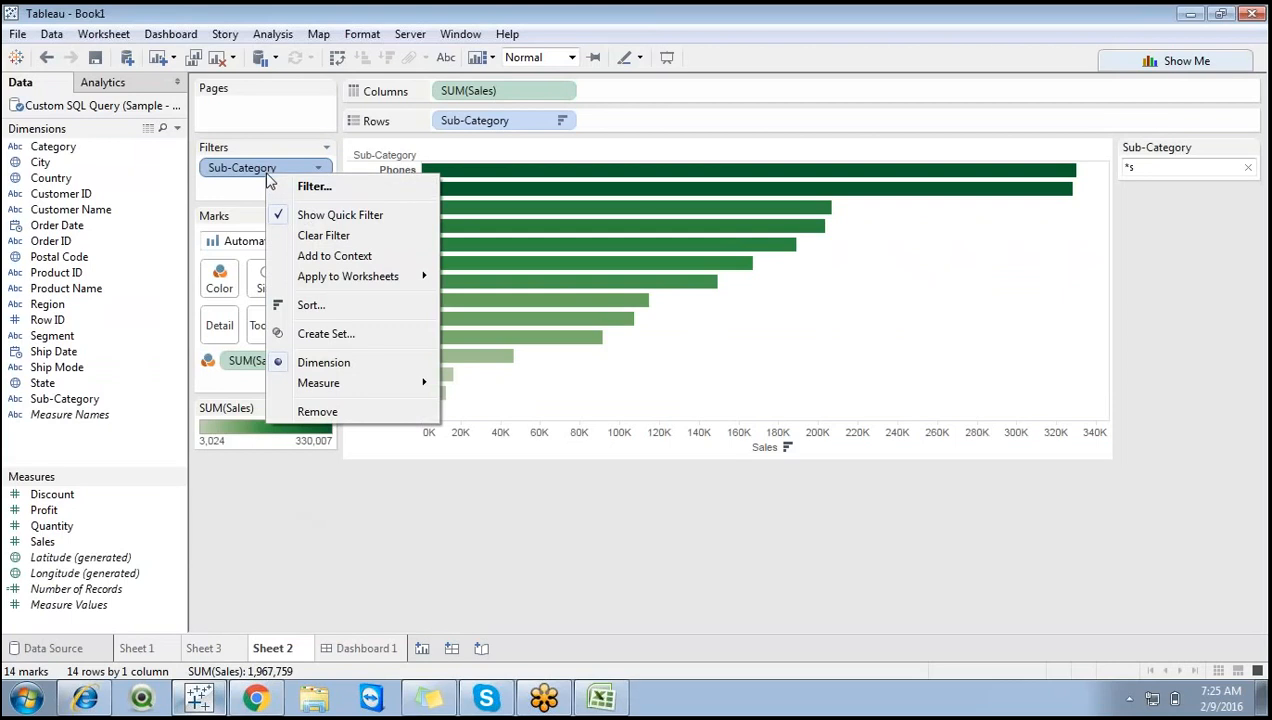
click(300, 183)
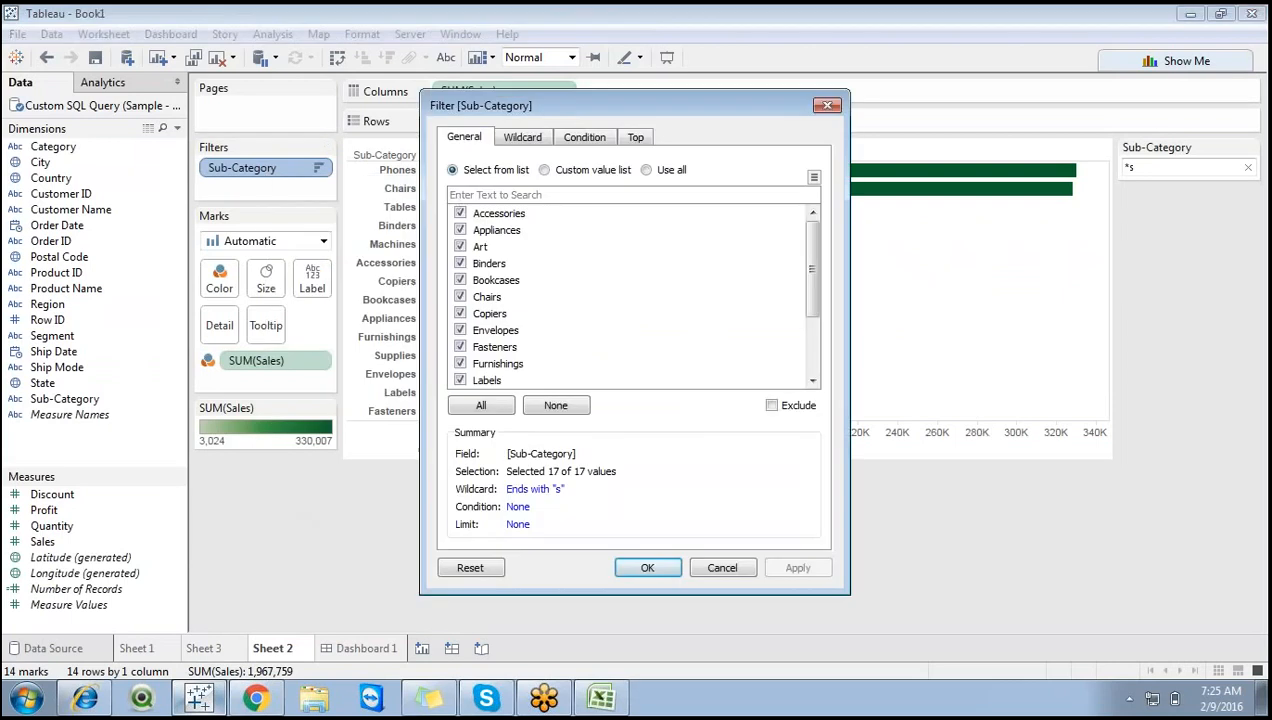
click(524, 139)
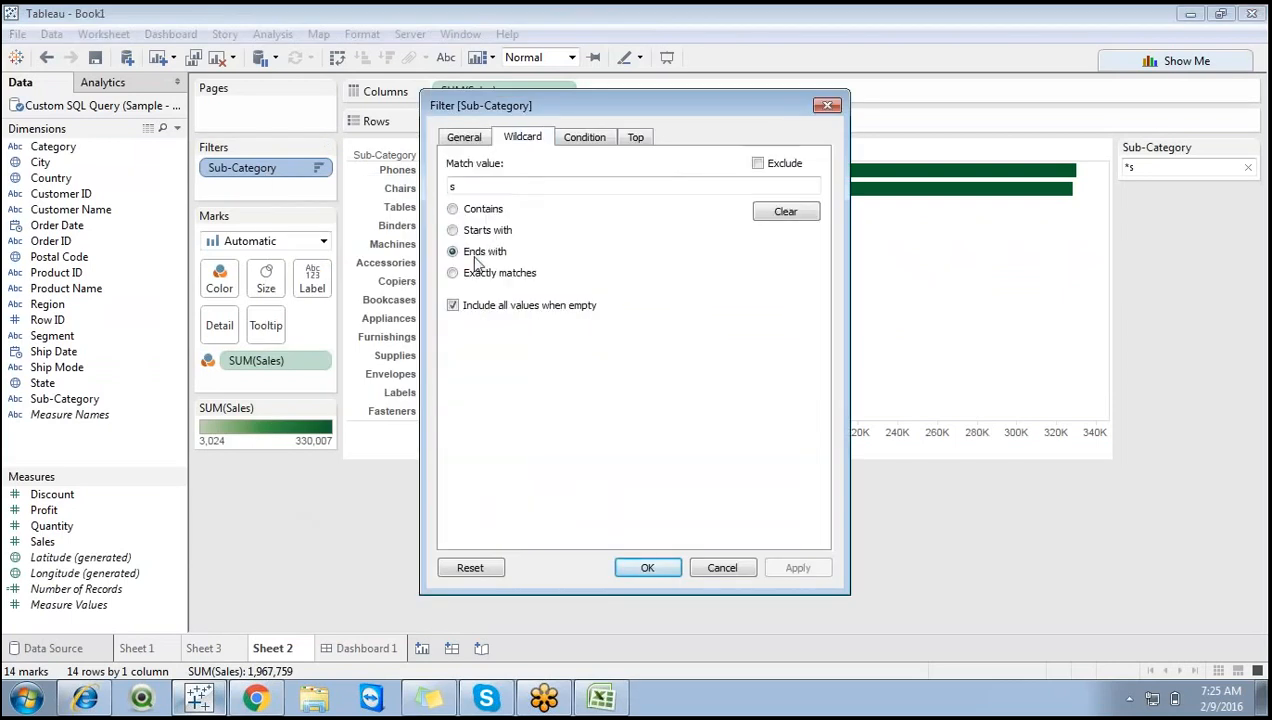
click(467, 186)
key(BackSpace)
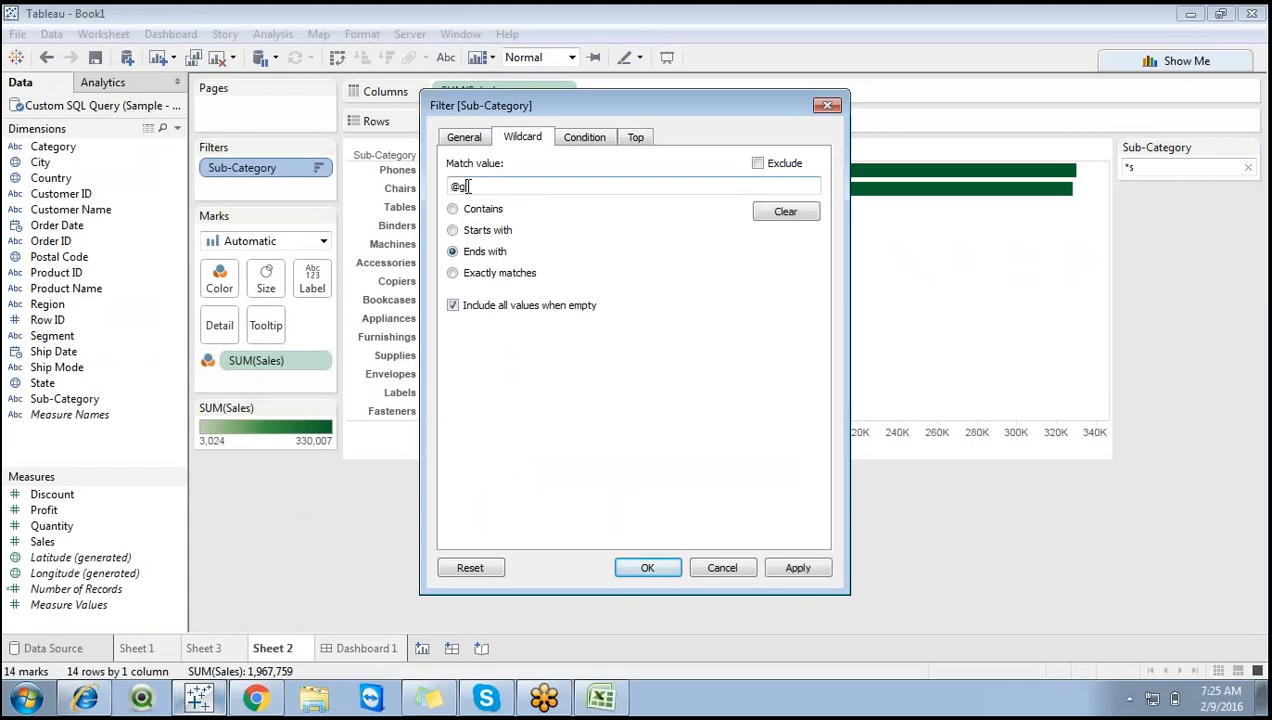
text(@gmail.com)
Empty the Sub-Category wildcard match value, set the match to Contains, and apply the filter with all values selected.
drag(512, 185, 453, 186)
key(BackSpace)
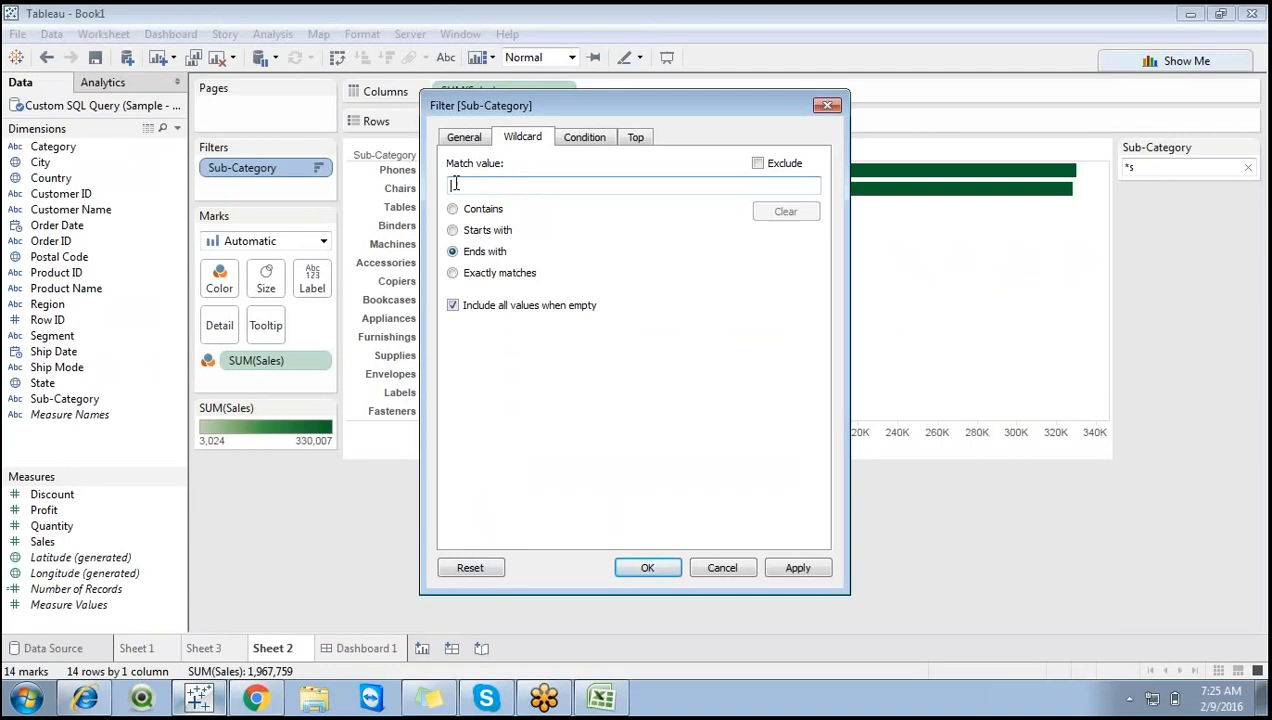
click(453, 209)
click(458, 138)
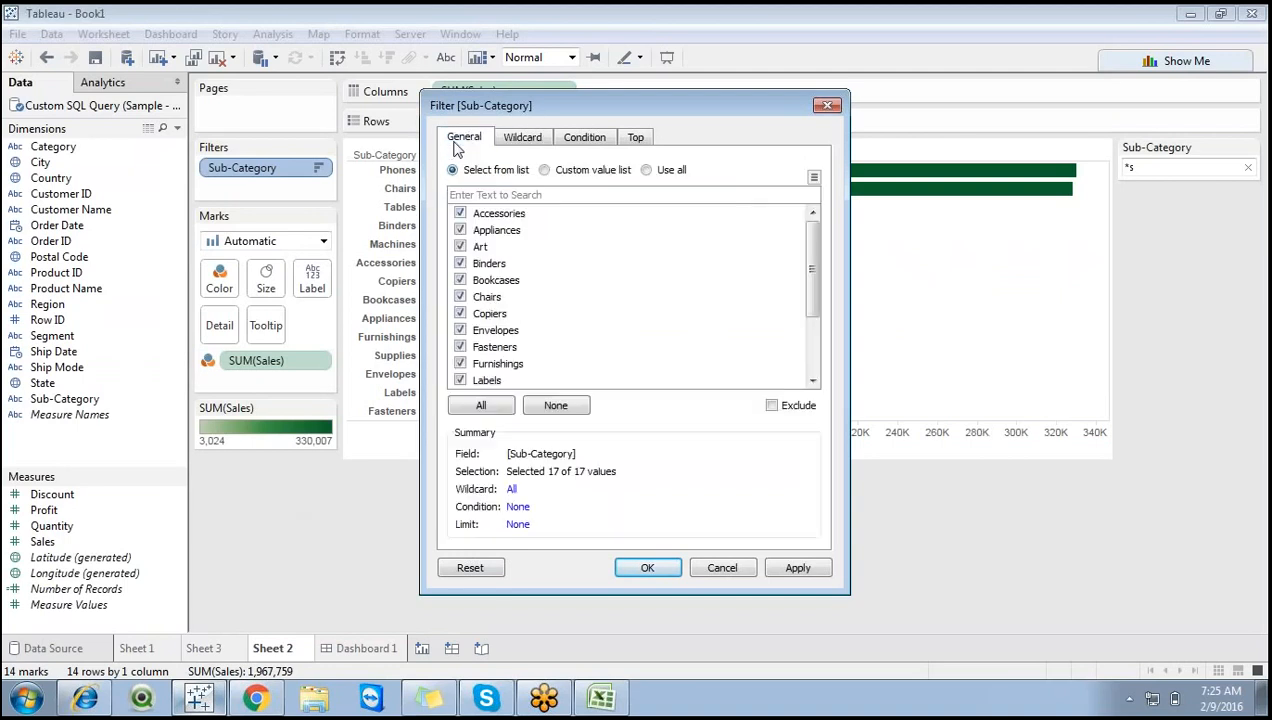
click(484, 401)
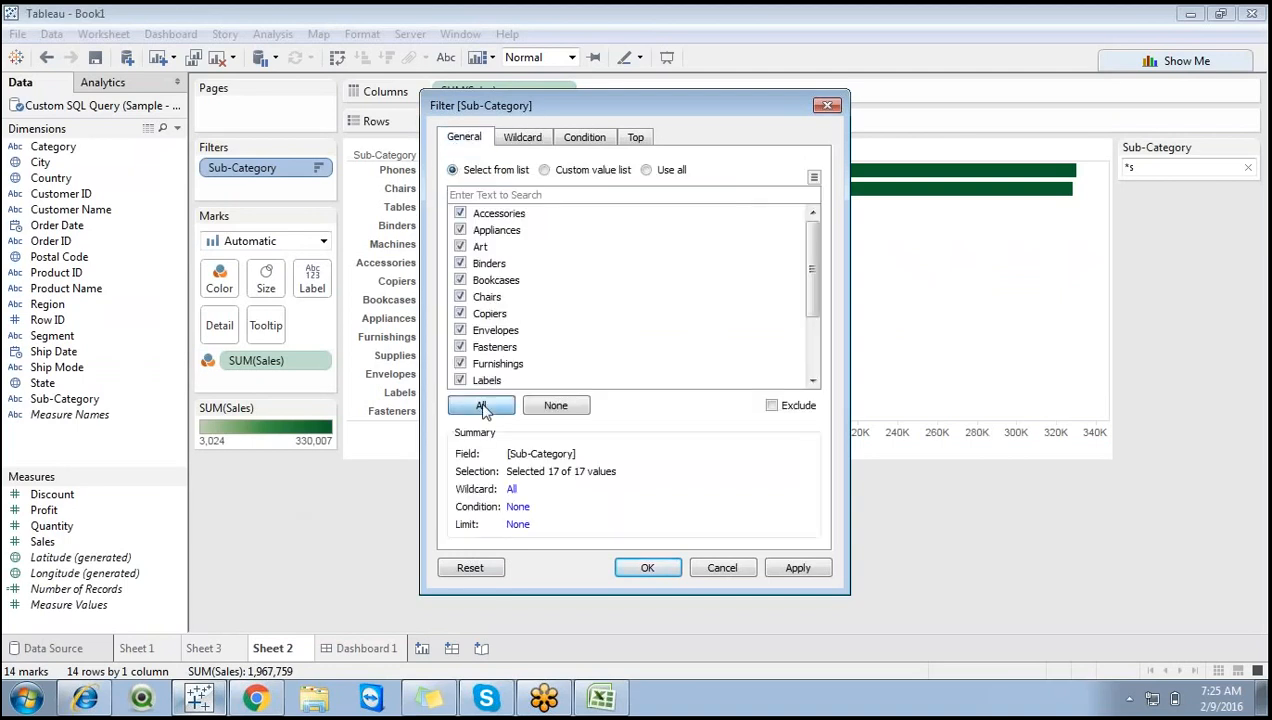
click(786, 564)
click(647, 566)
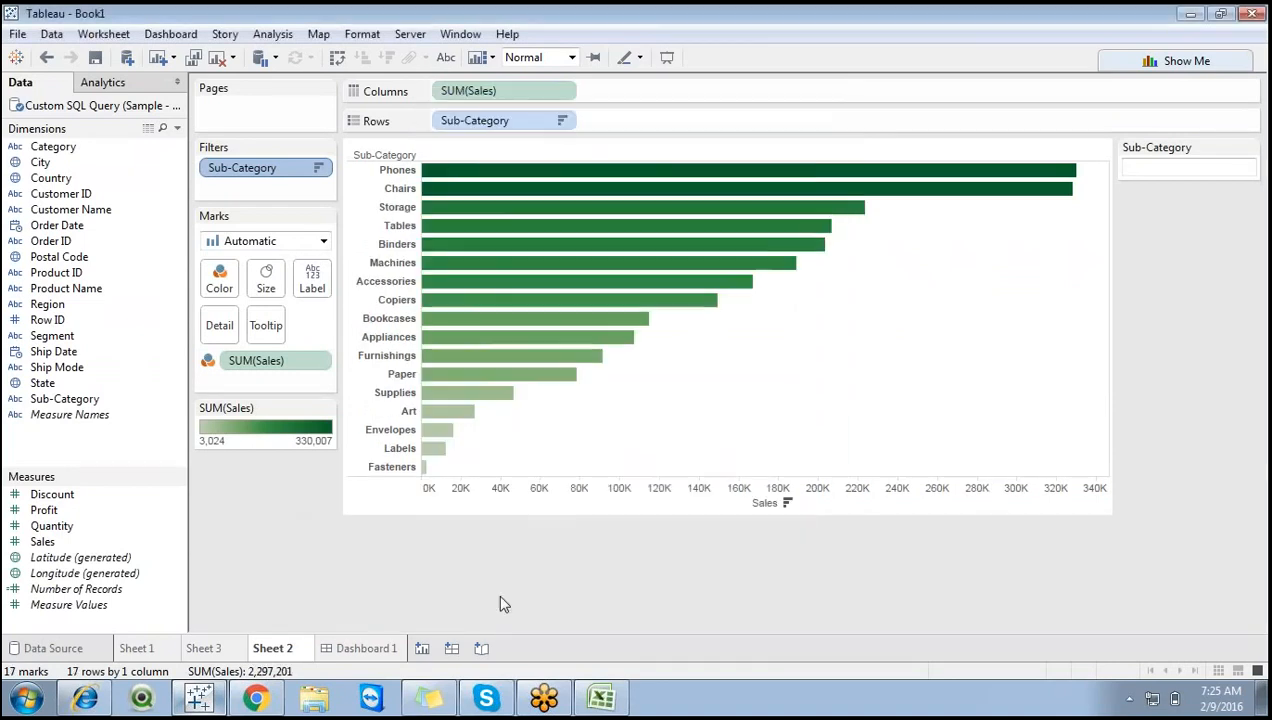
Apply an Exactly matches wildcard with the match value "a" to the Sub-Category filter.
right_click(258, 171)
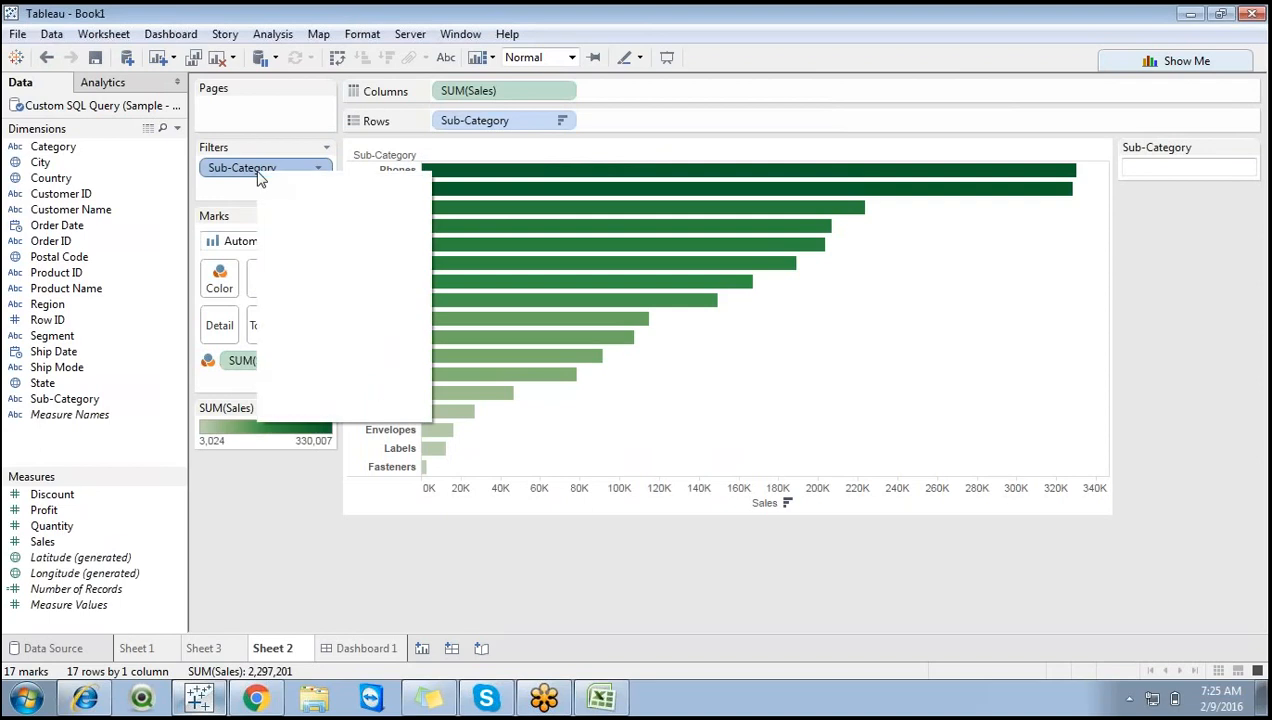
click(300, 184)
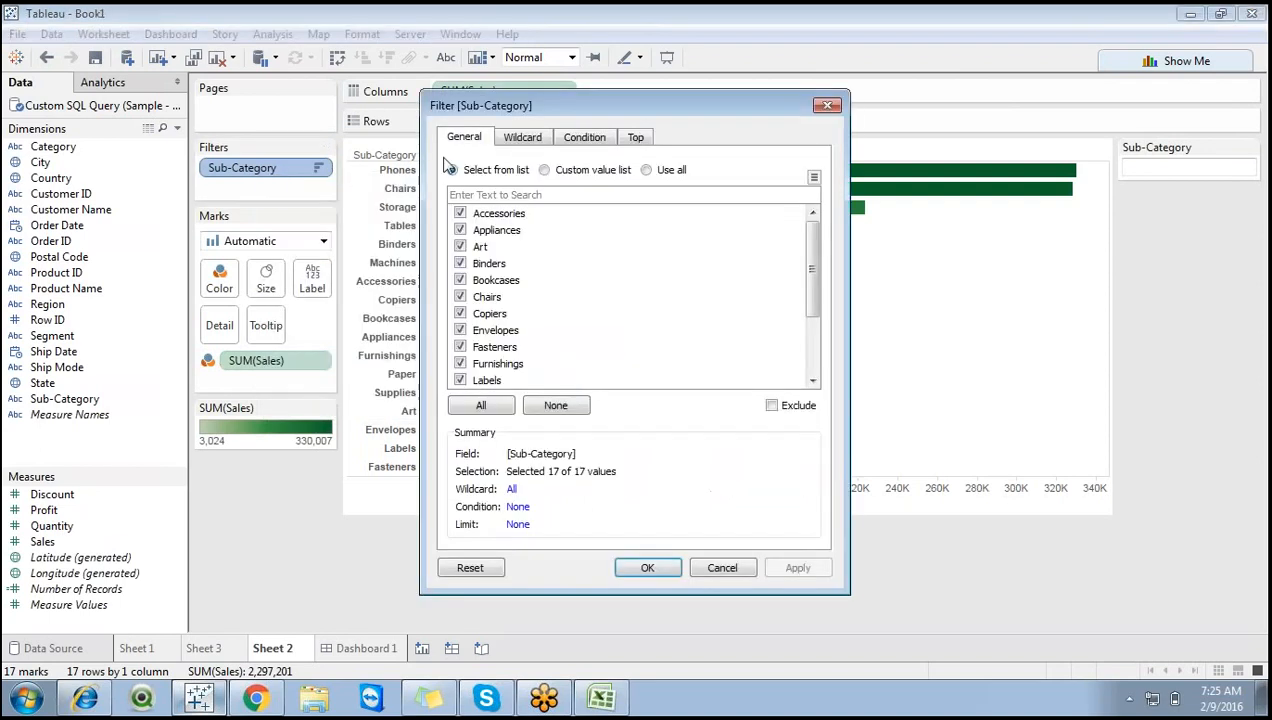
click(520, 142)
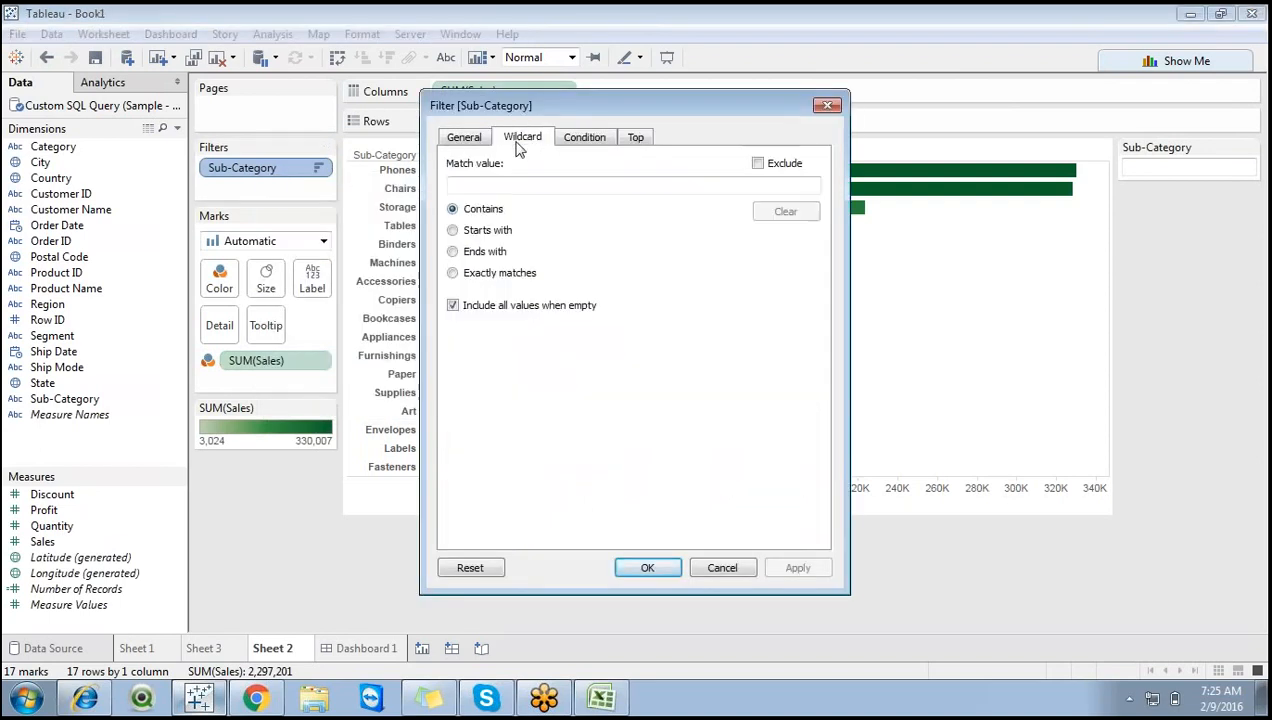
click(453, 273)
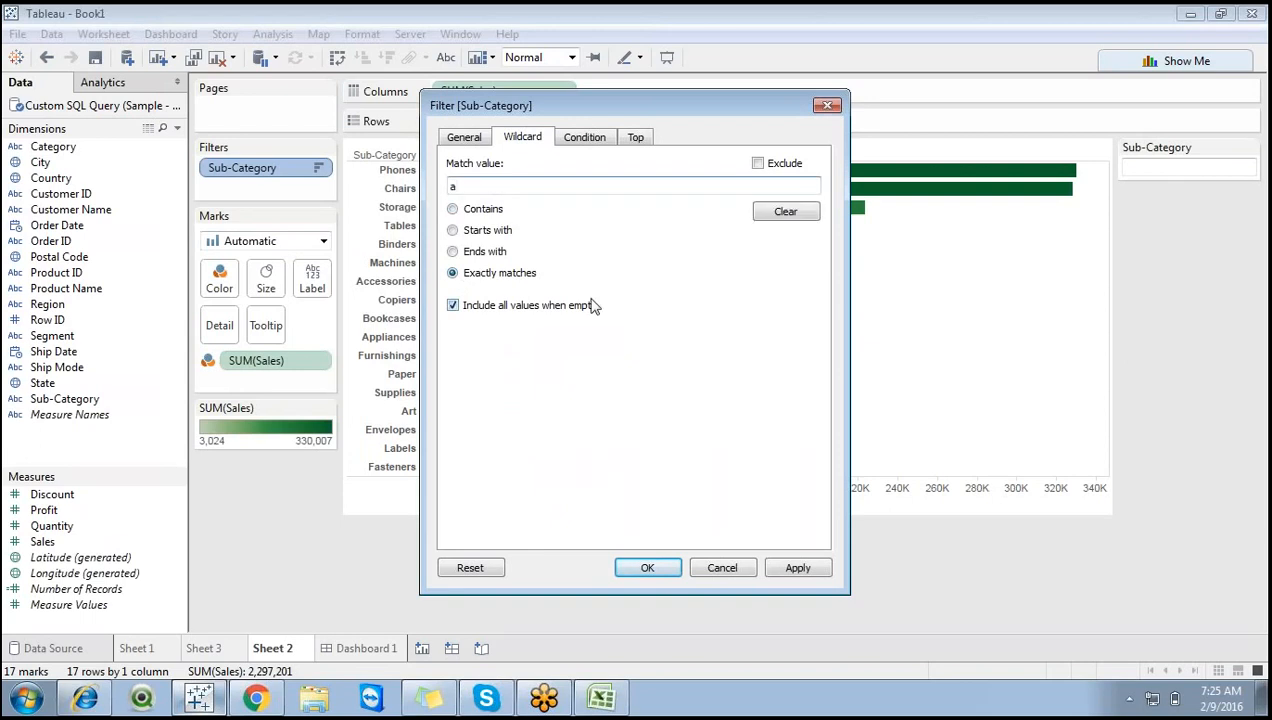
click(797, 568)
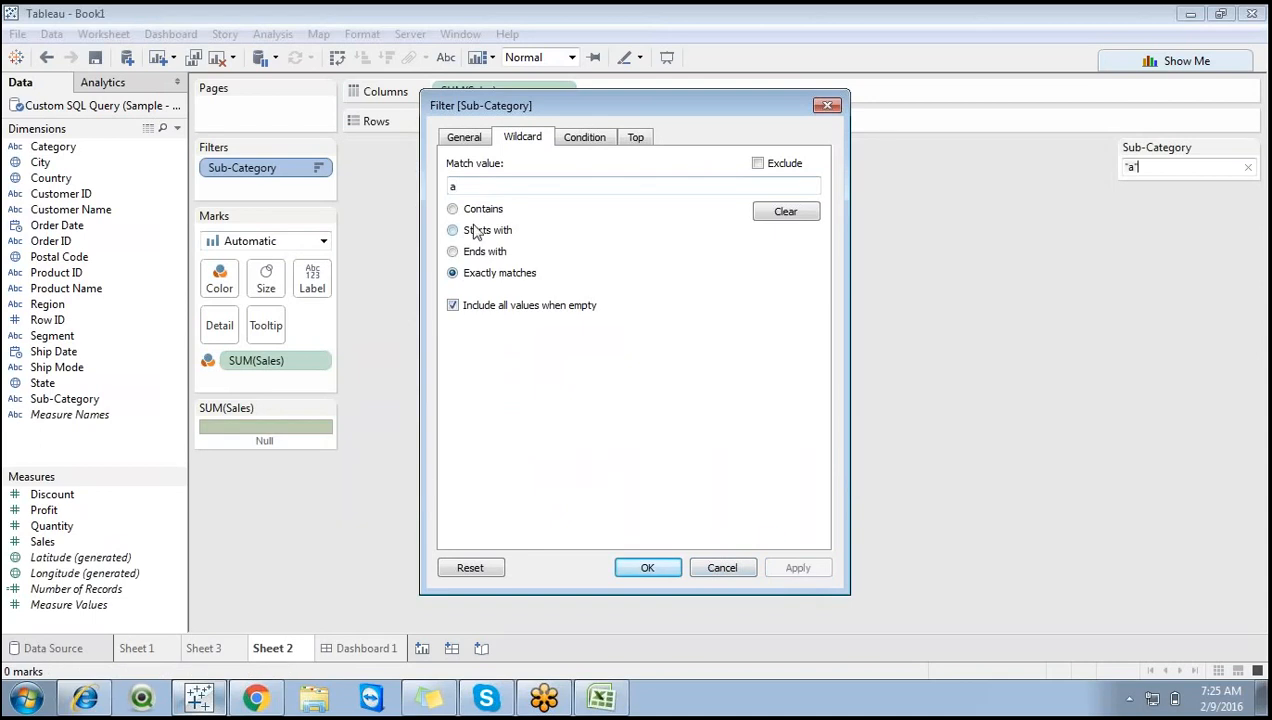
Replace the Sub-Category wildcard match value with "arts" and apply it.
click(462, 188)
key(BackSpace)
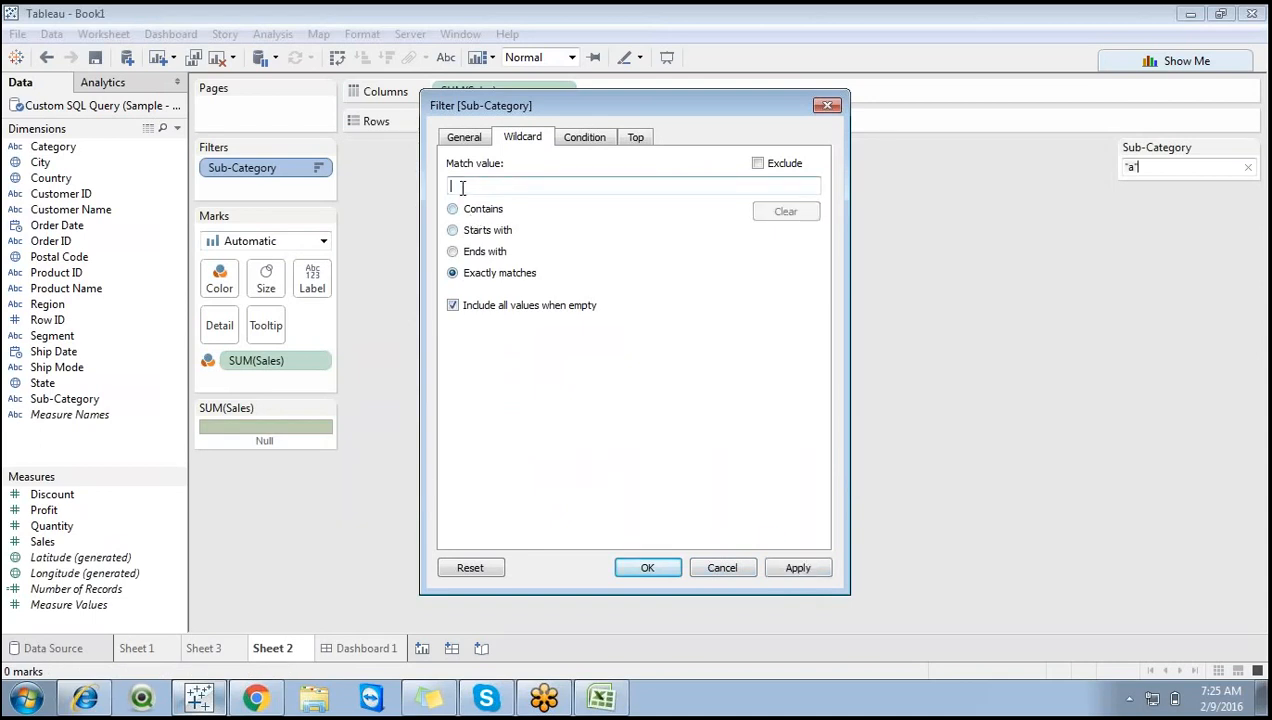
text(arts)
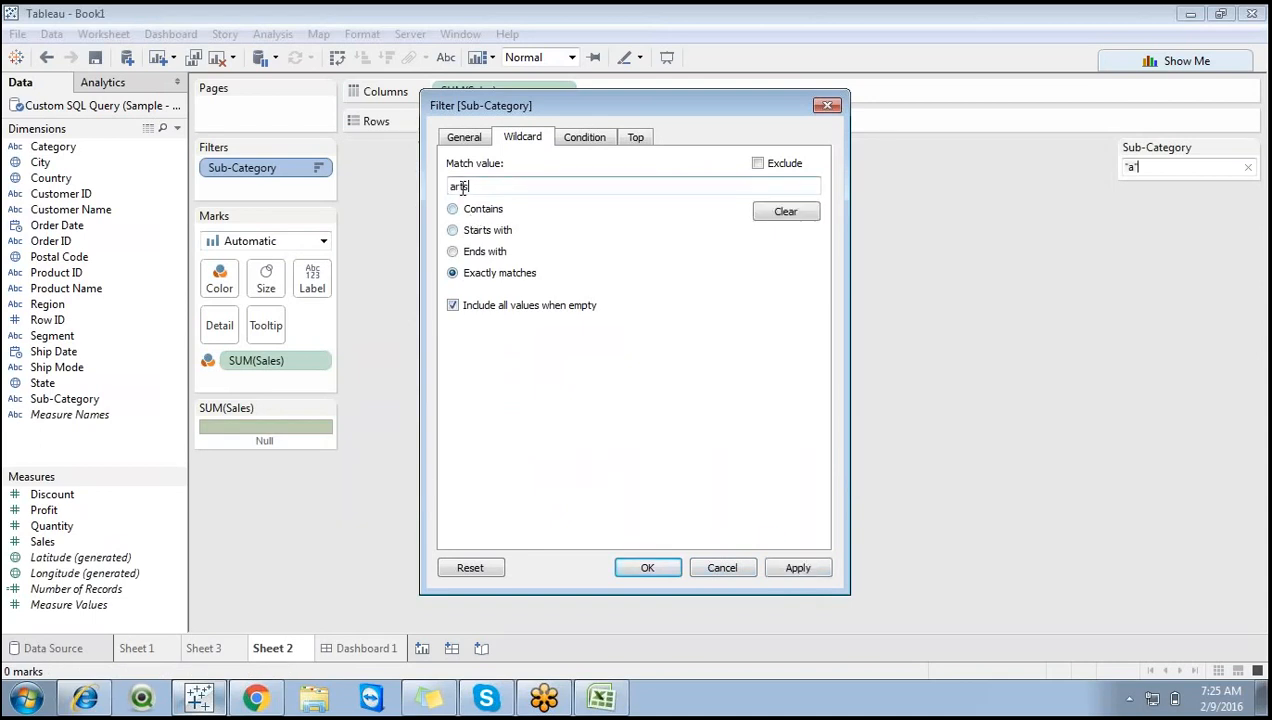
click(785, 570)
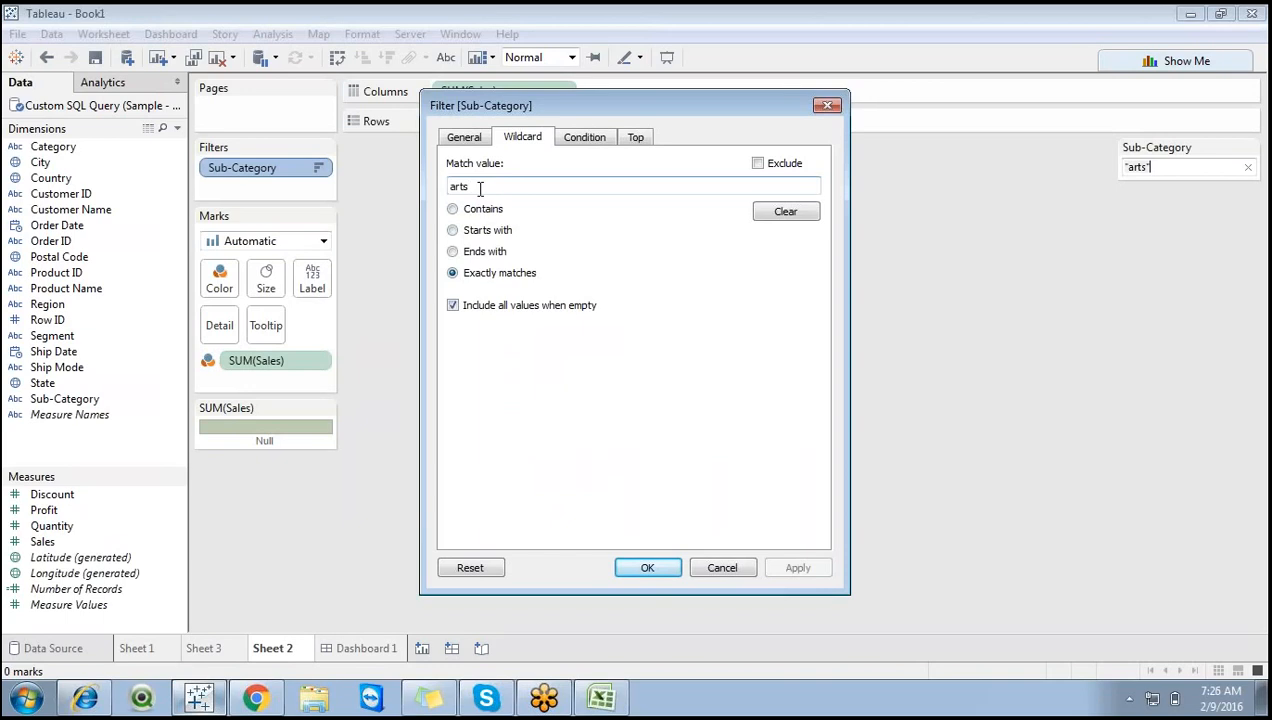
Try the capitalised "Arts" as the exact wildcard match value, apply it and close the Sub-Category filter settings.
click(480, 188)
key(BackSpace)
key(BackSpace)
key(BackSpace)
key(BackSpace)
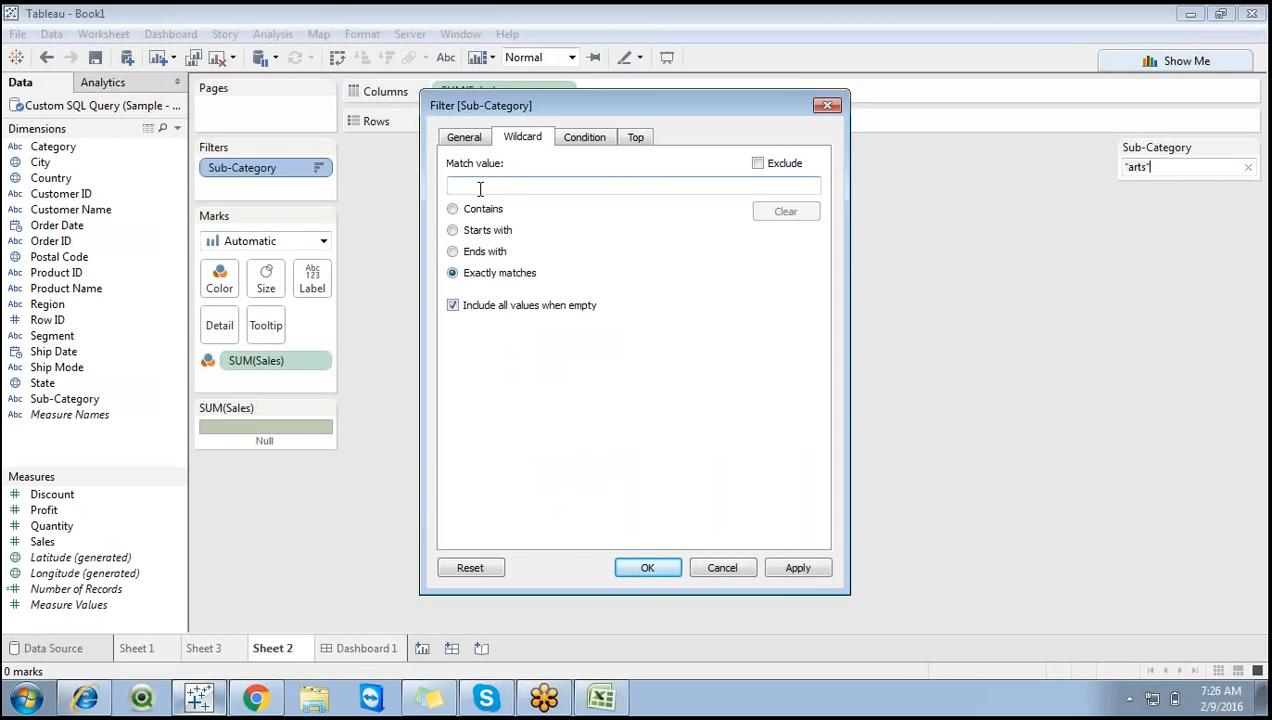
text(Arts)
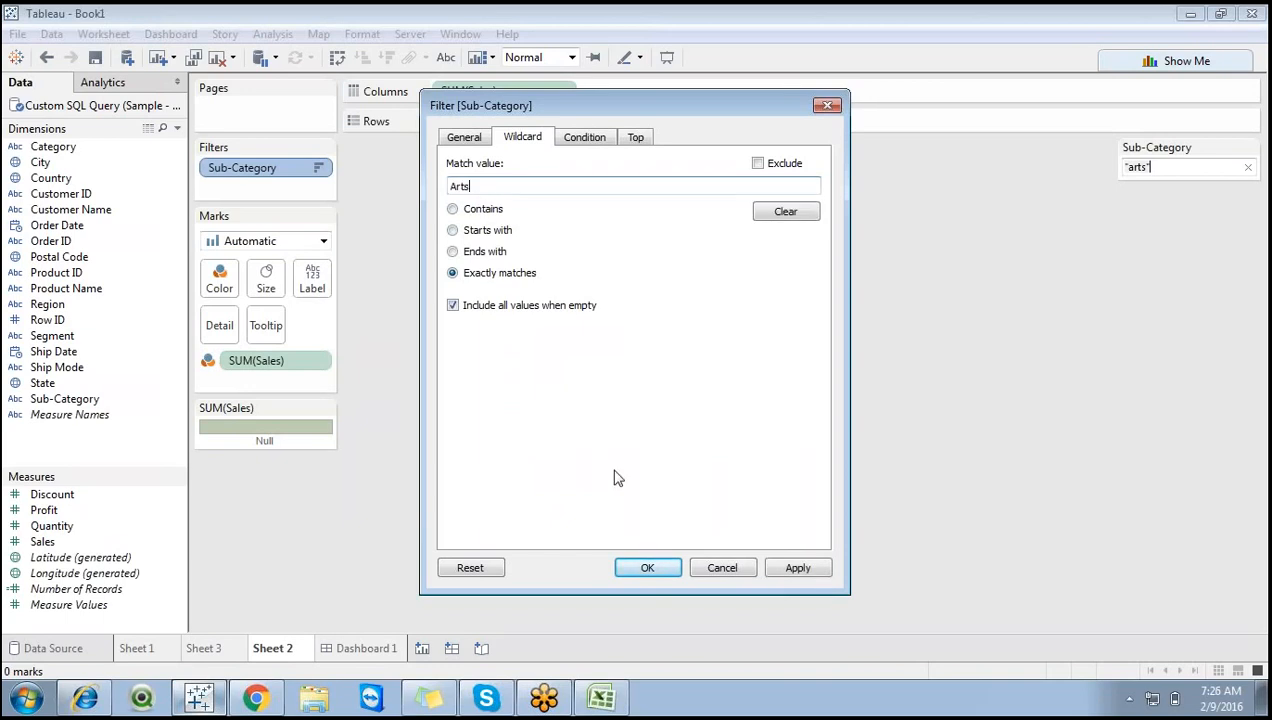
click(772, 569)
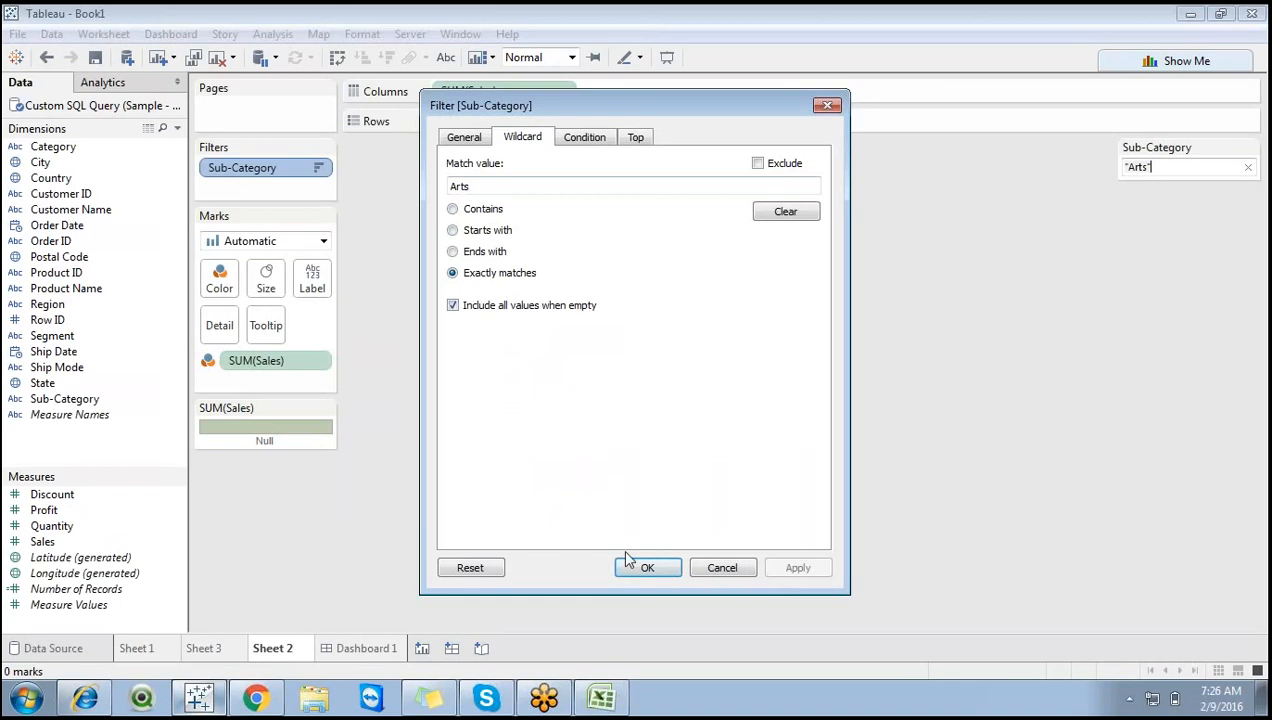
click(647, 568)
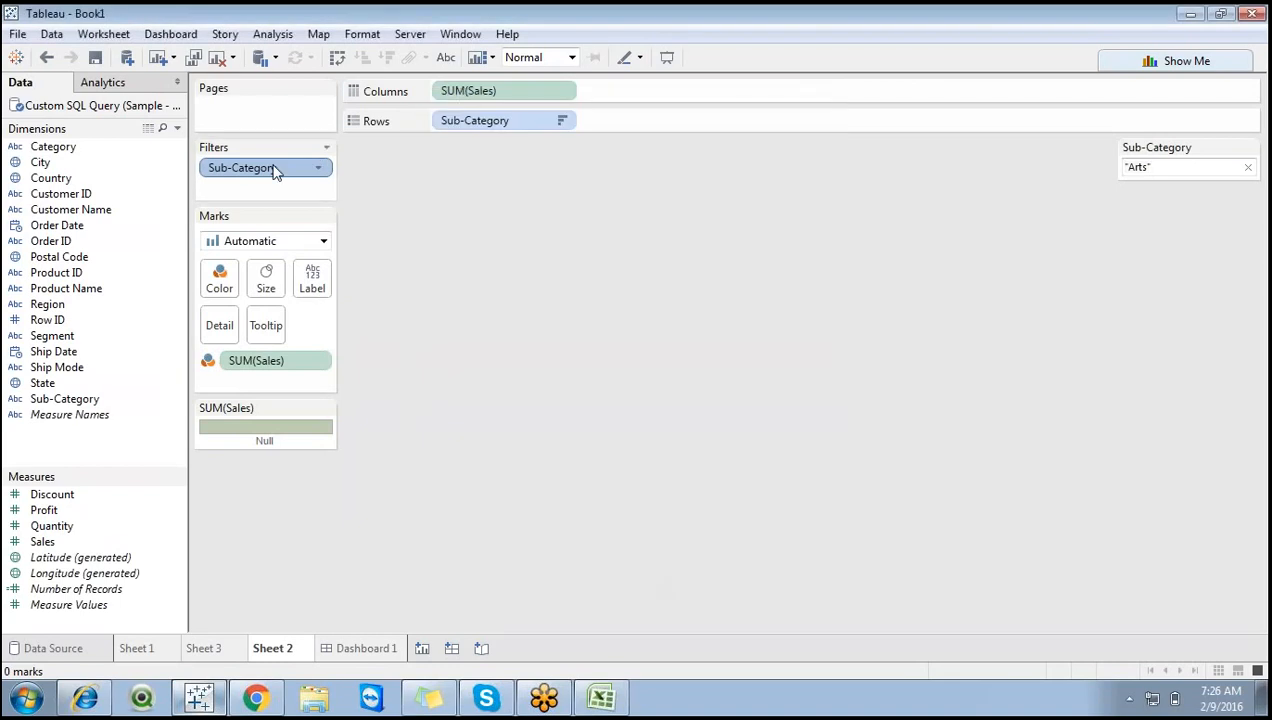
Remove the Sub-Category filter and add it again with an Exactly matches wildcard for "art".
drag(276, 172, 294, 524)
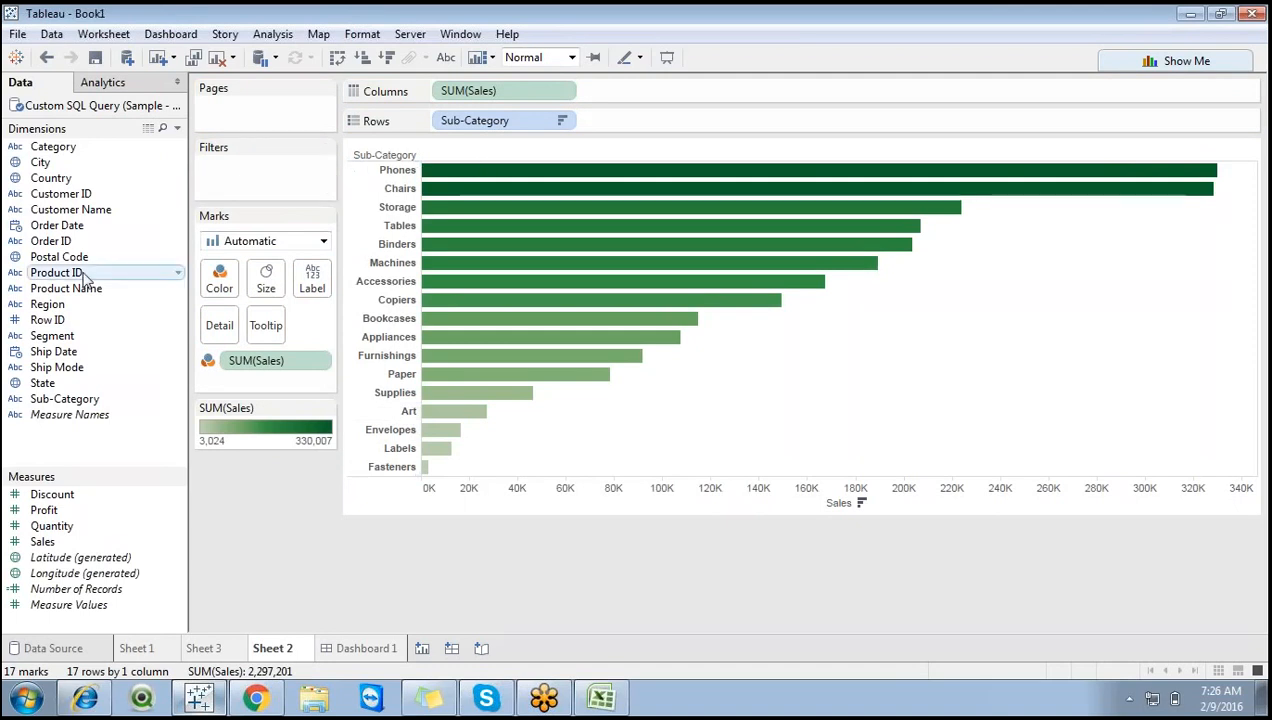
drag(65, 399, 241, 180)
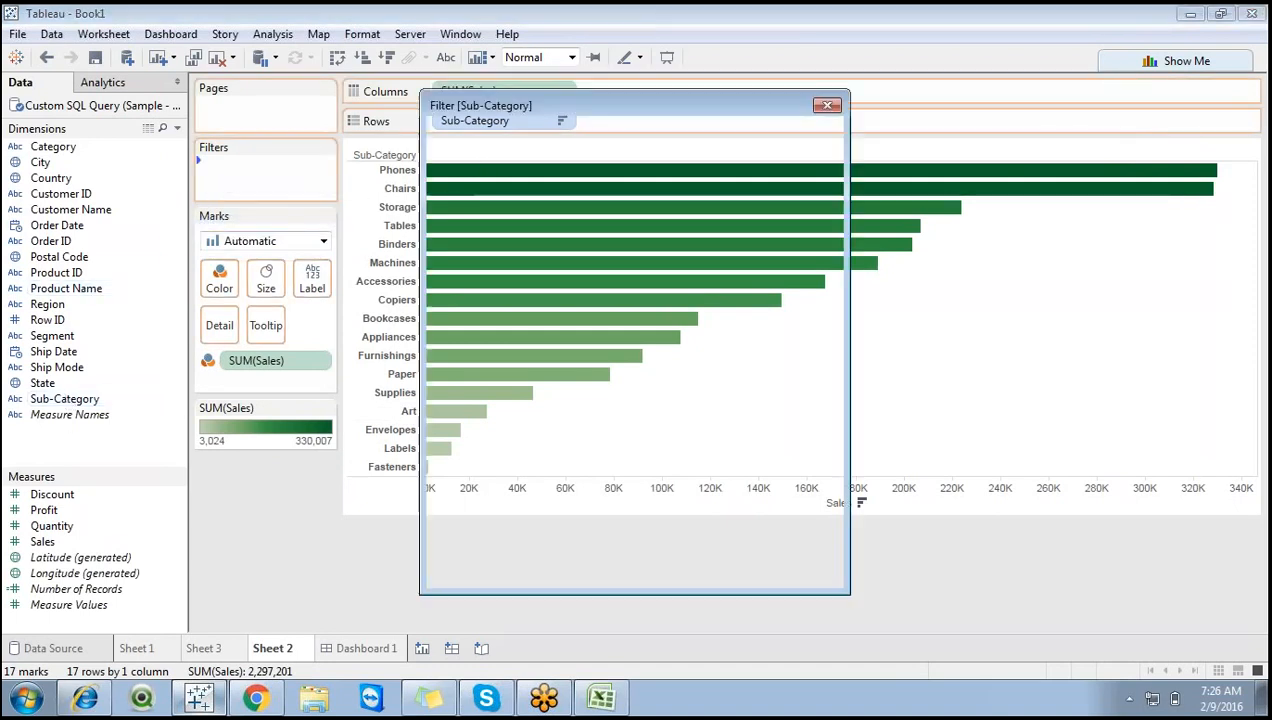
click(515, 138)
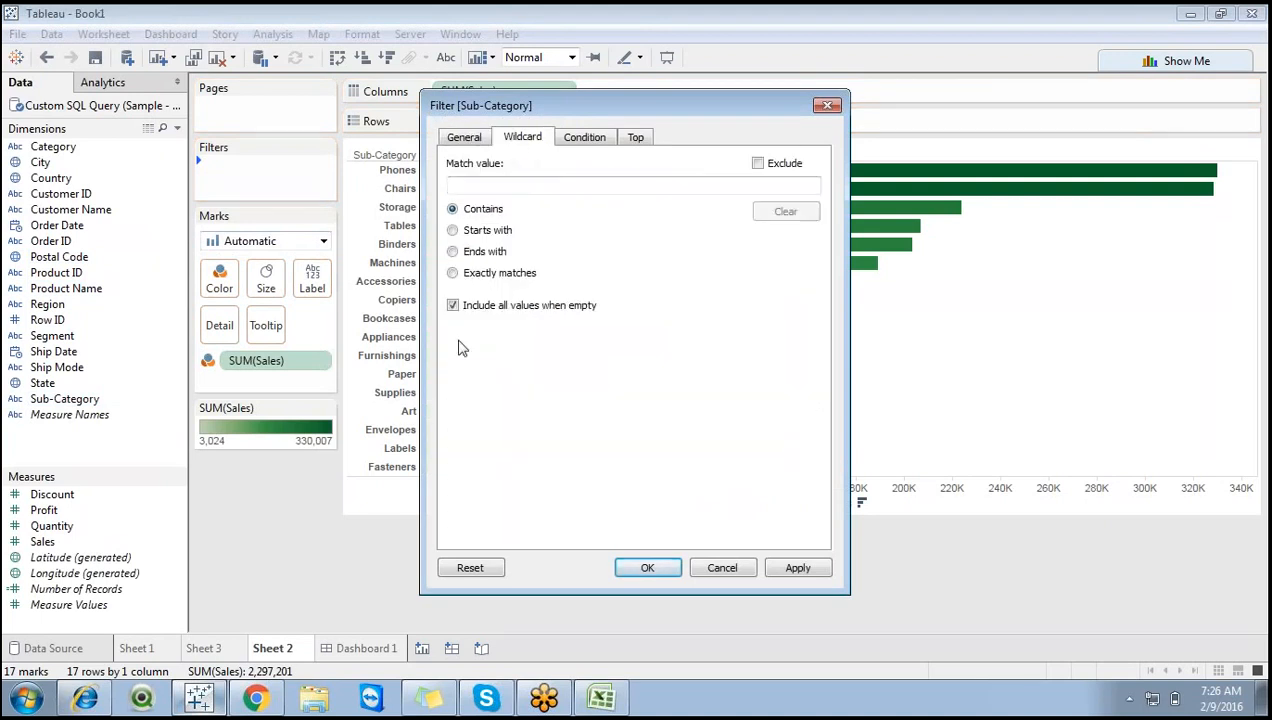
click(452, 272)
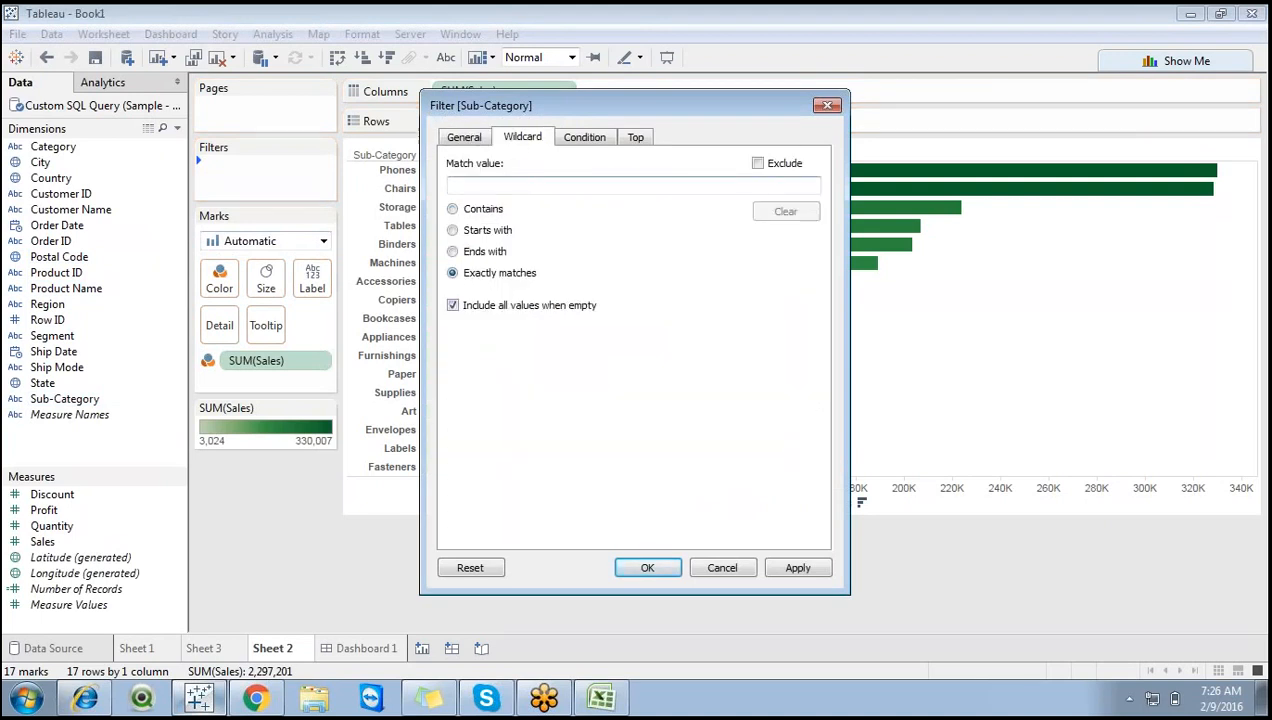
text(art)
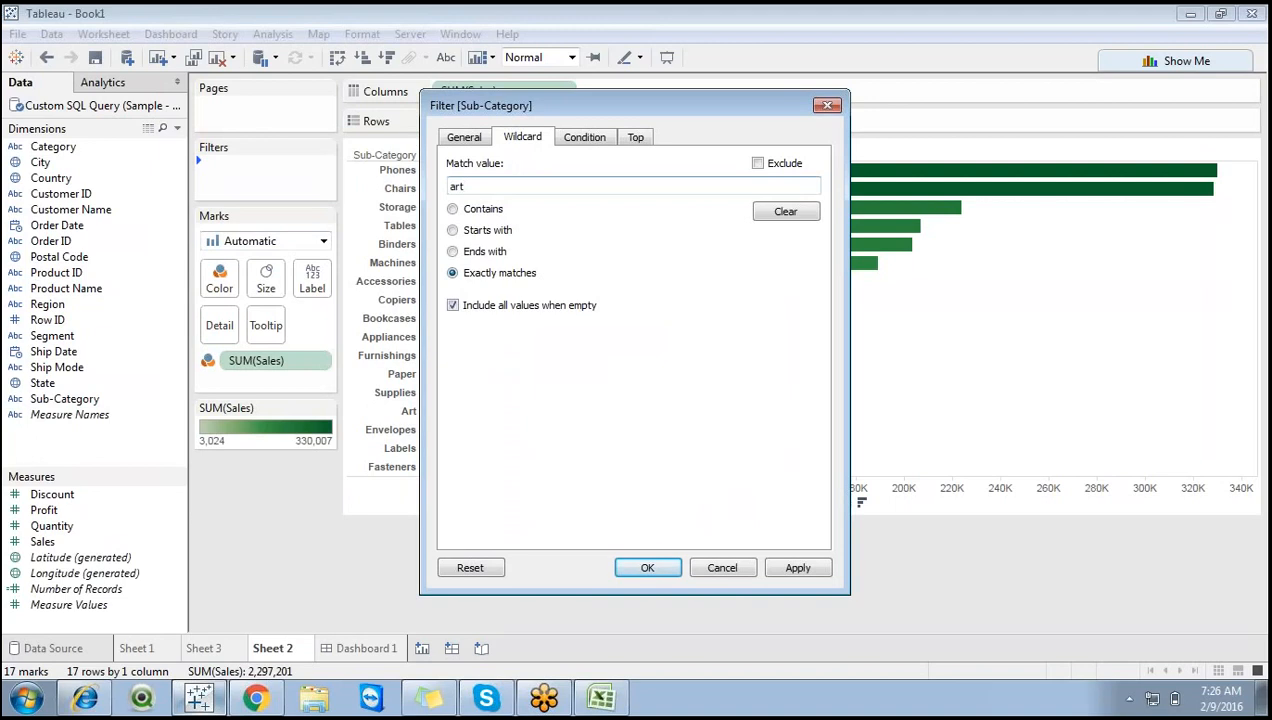
key(Return)
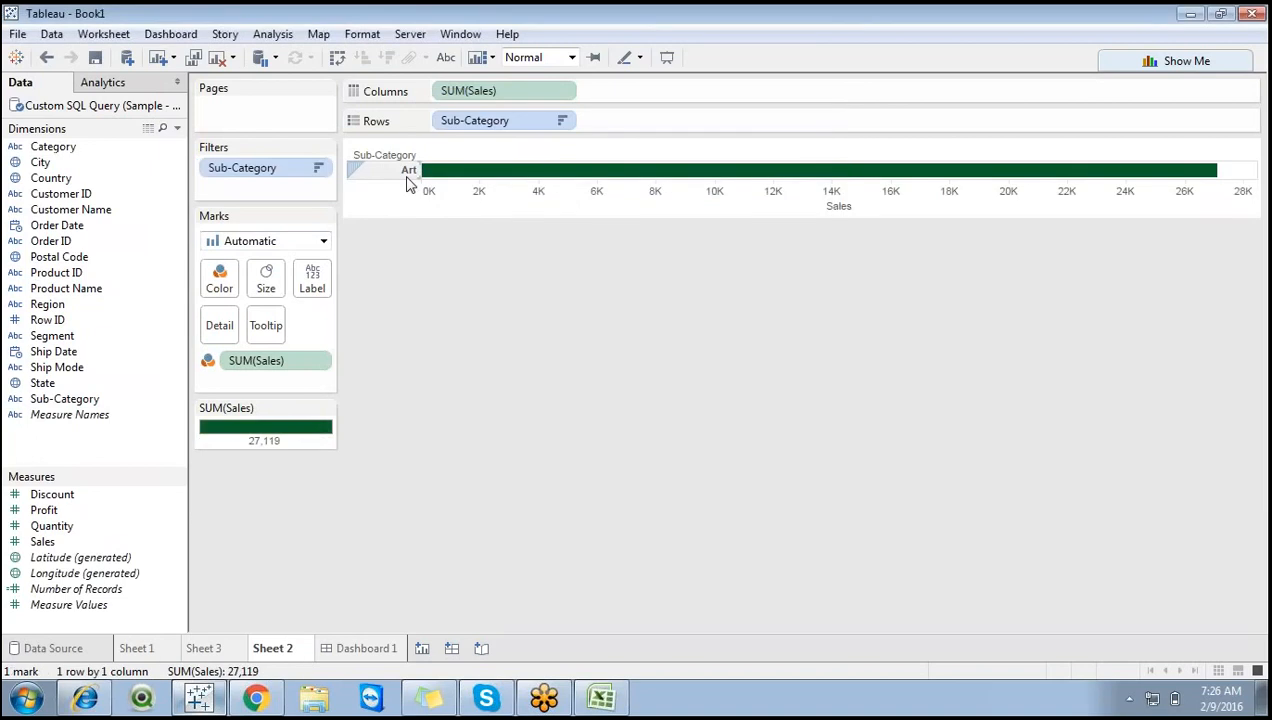
Reopen the Sub-Category filter settings, empty the wildcard match value and set the match to Contains.
click(318, 168)
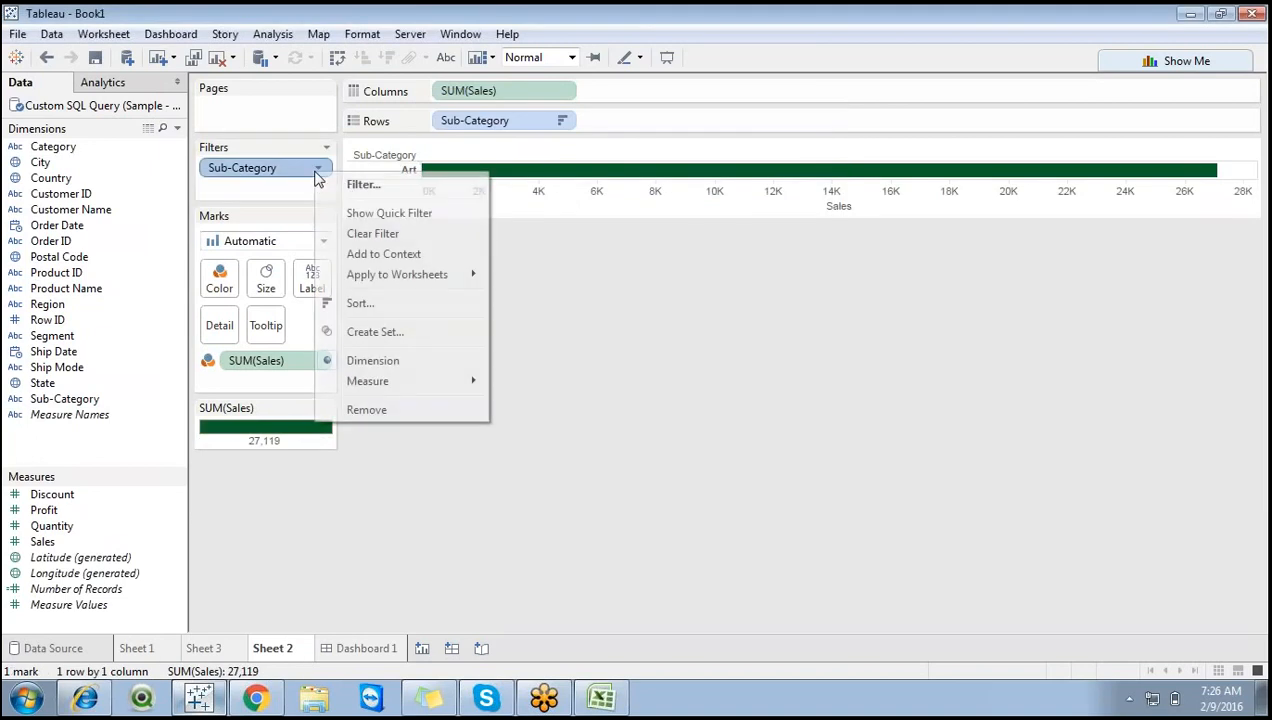
click(346, 187)
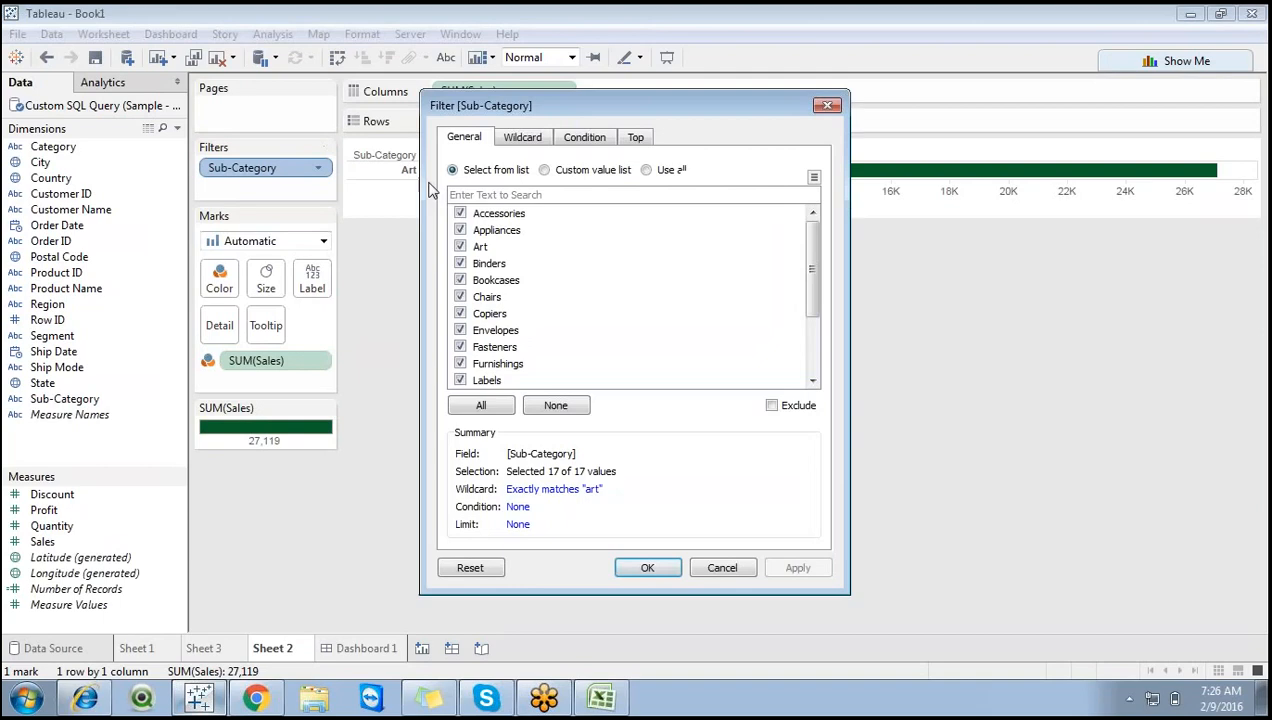
click(511, 143)
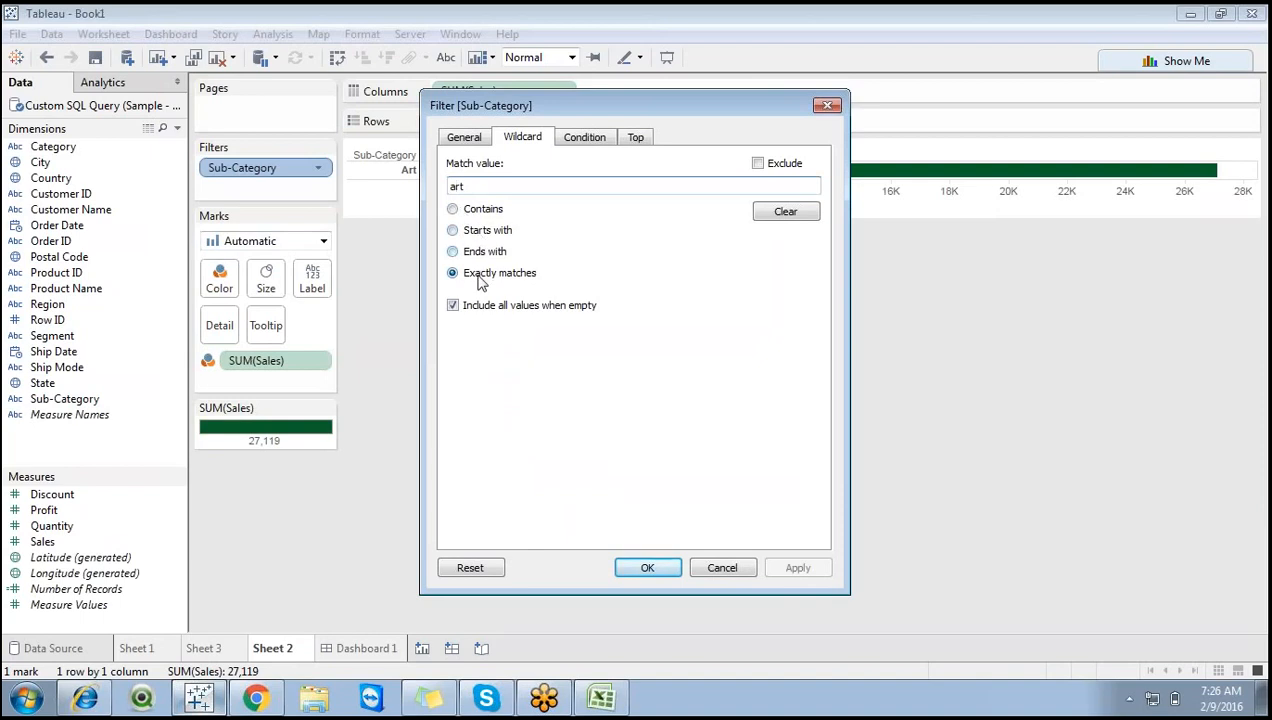
key(ctrl+a)
key(BackSpace)
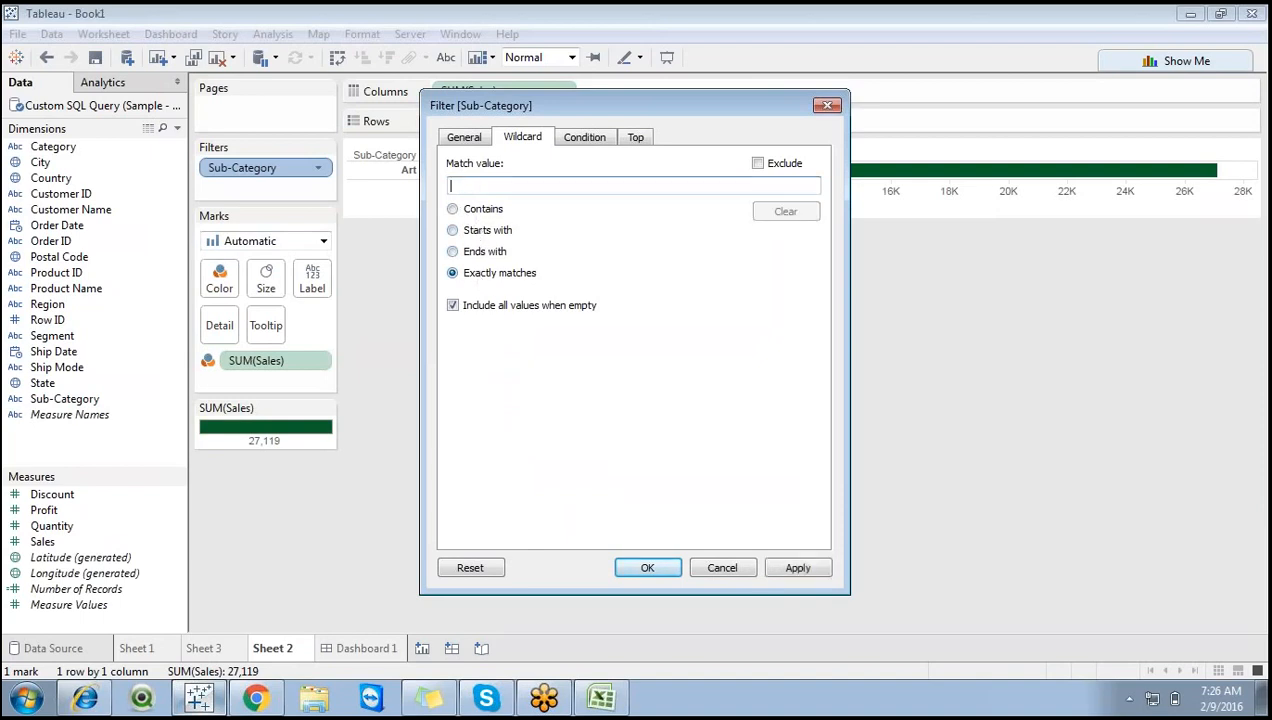
click(500, 213)
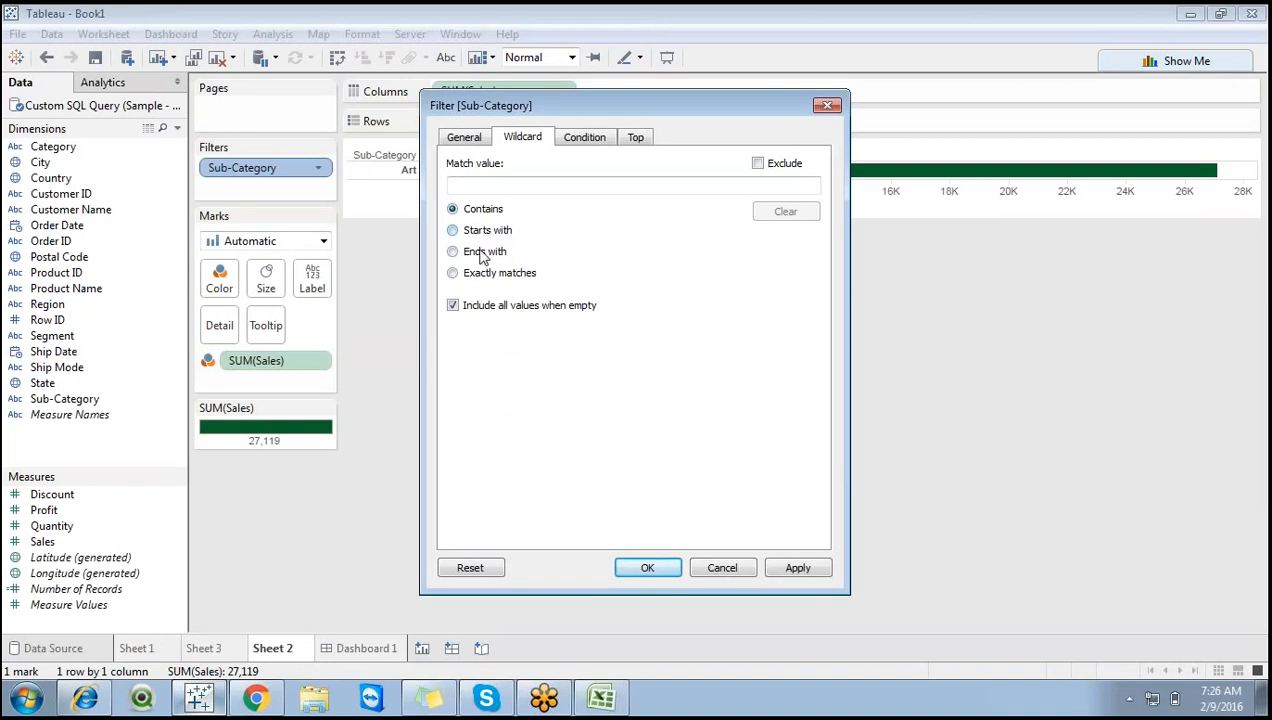
Consult the e-mail examples in Excel, return to Tableau and select all values in the Sub-Category filter before revisiting its wildcard options.
click(620, 700)
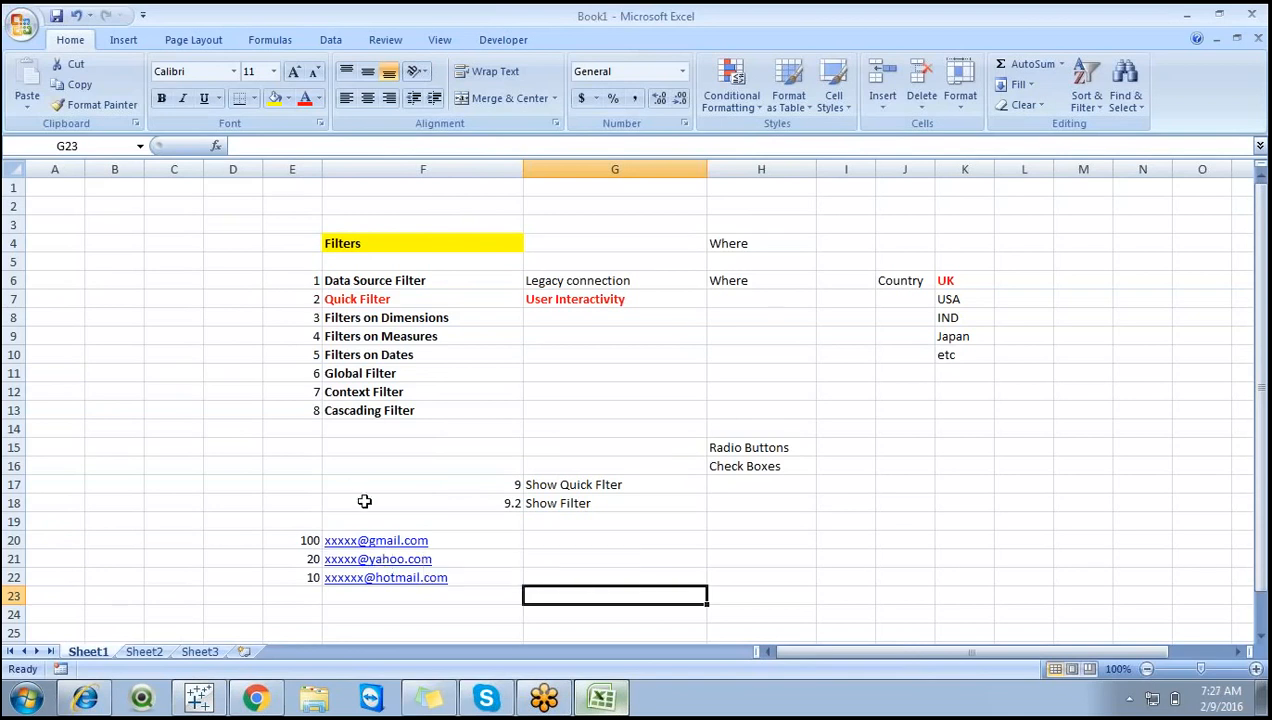
click(211, 697)
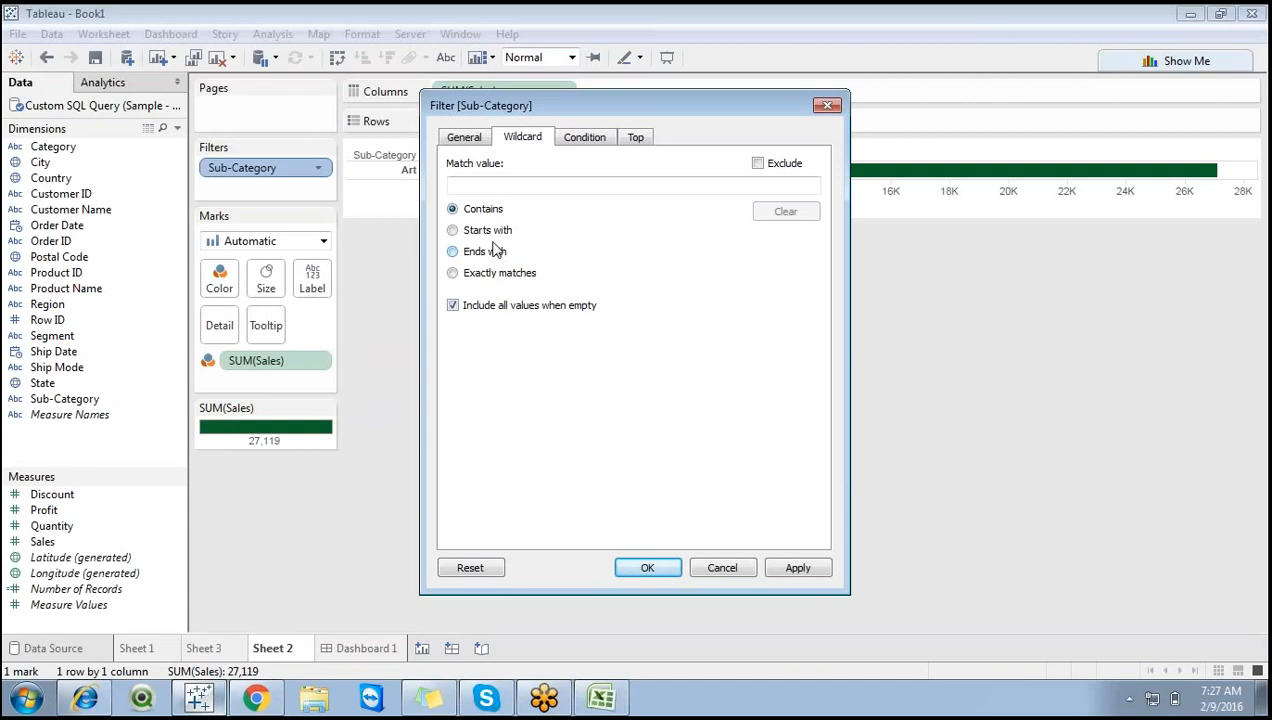
click(463, 138)
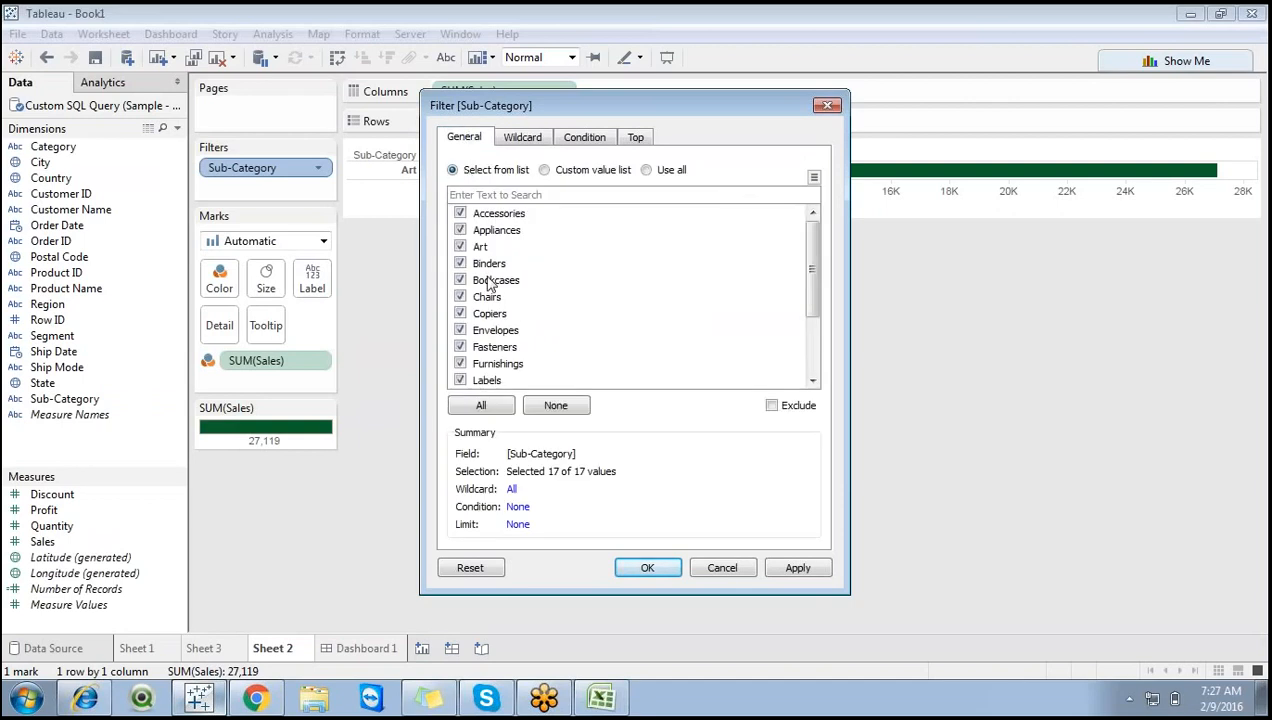
click(478, 407)
click(524, 140)
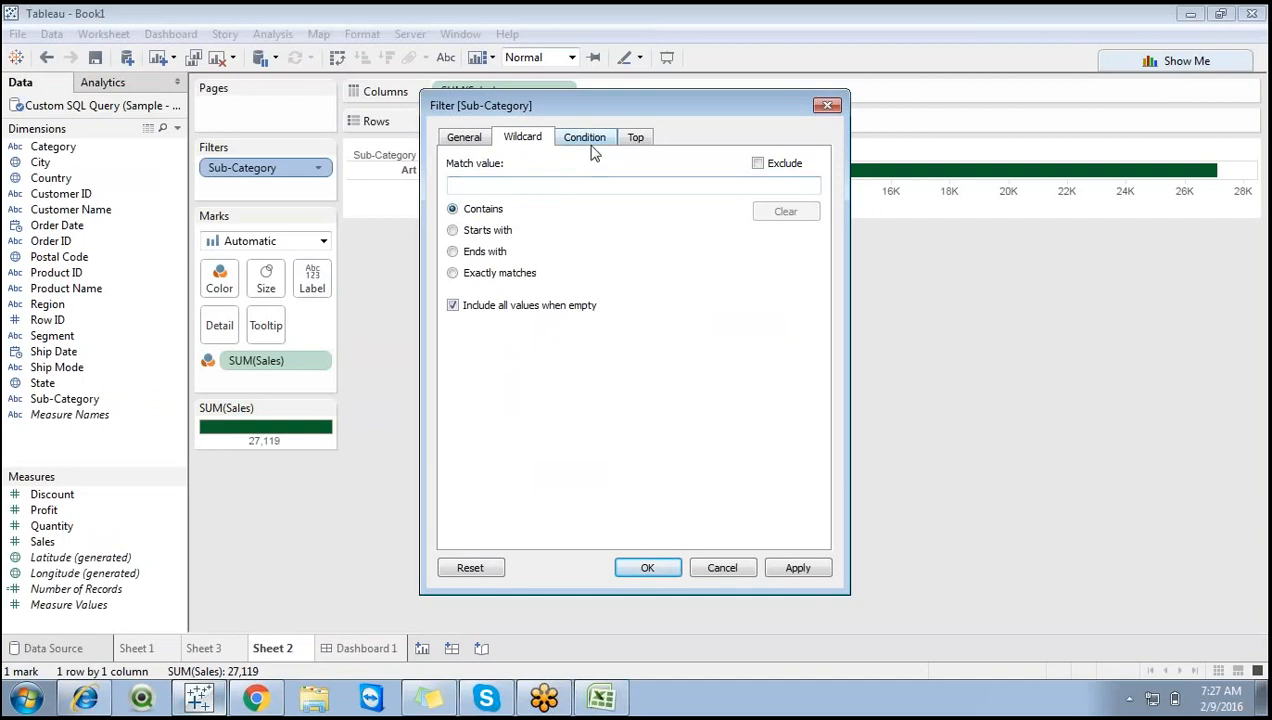
Switch to Excel and enter "Condition" in cell G8 and "Top" in cell G9, beside the filter types list.
click(603, 698)
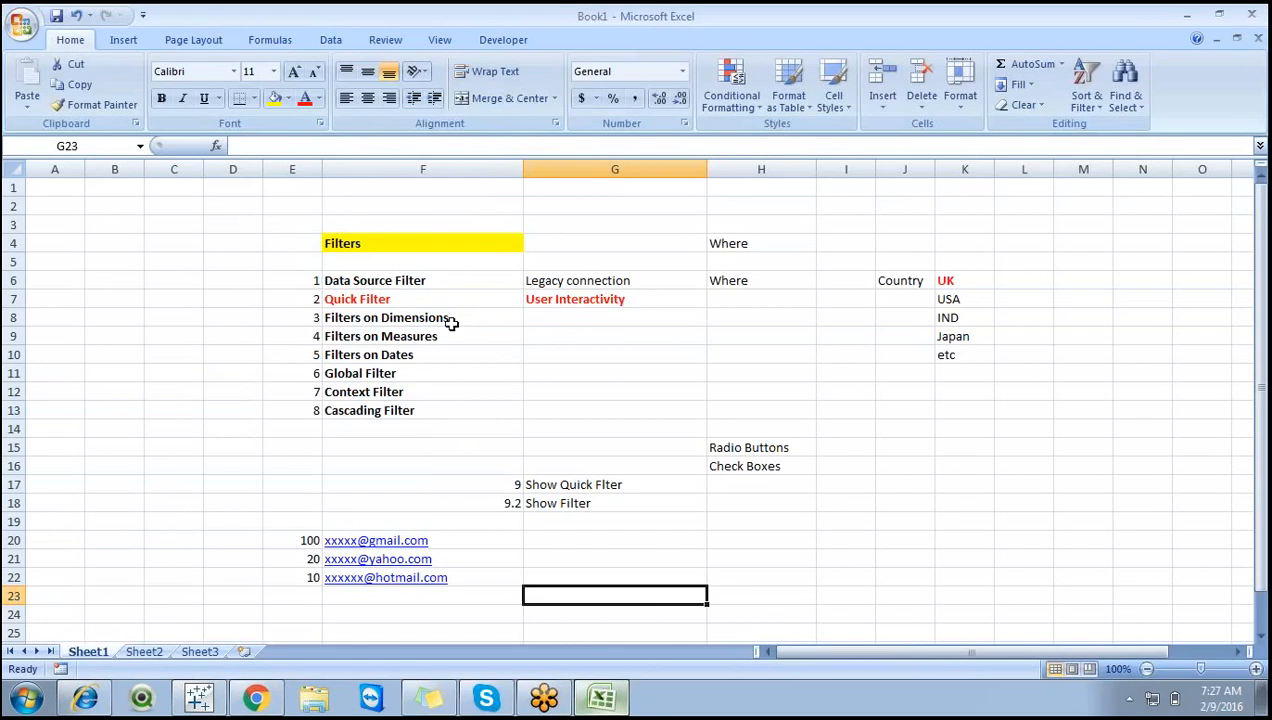
drag(447, 317, 453, 410)
click(590, 319)
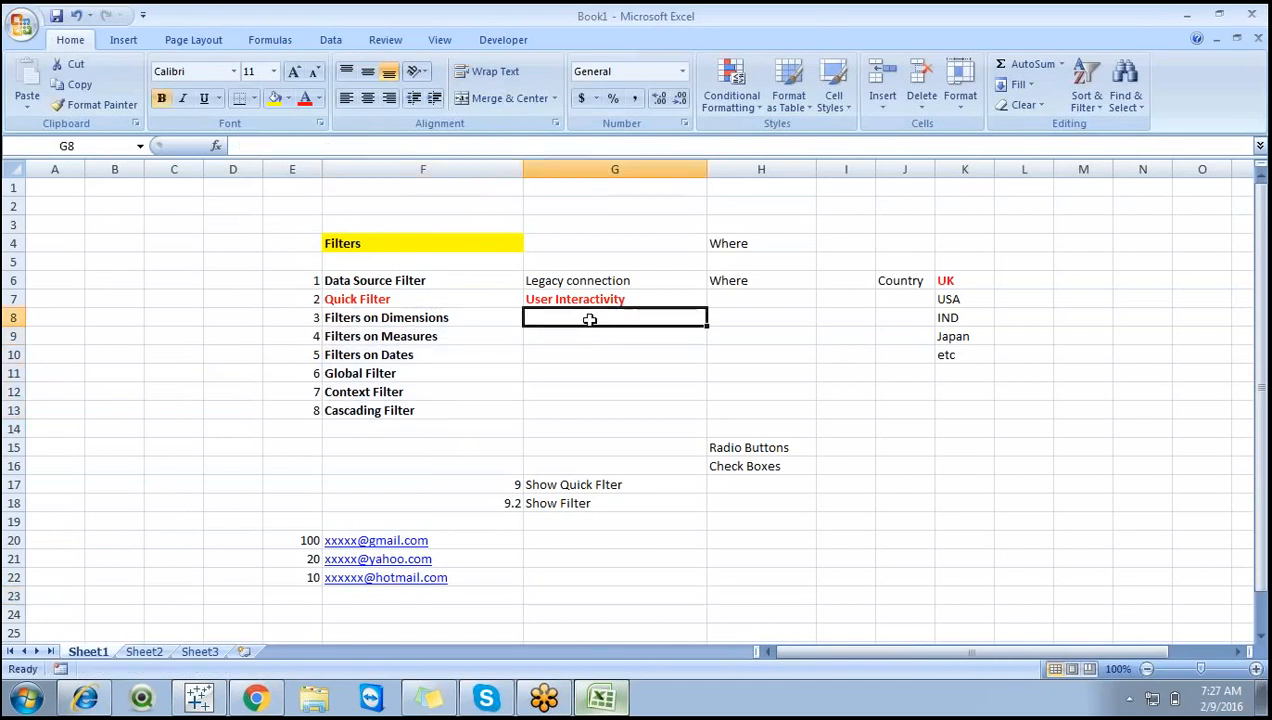
text(C)
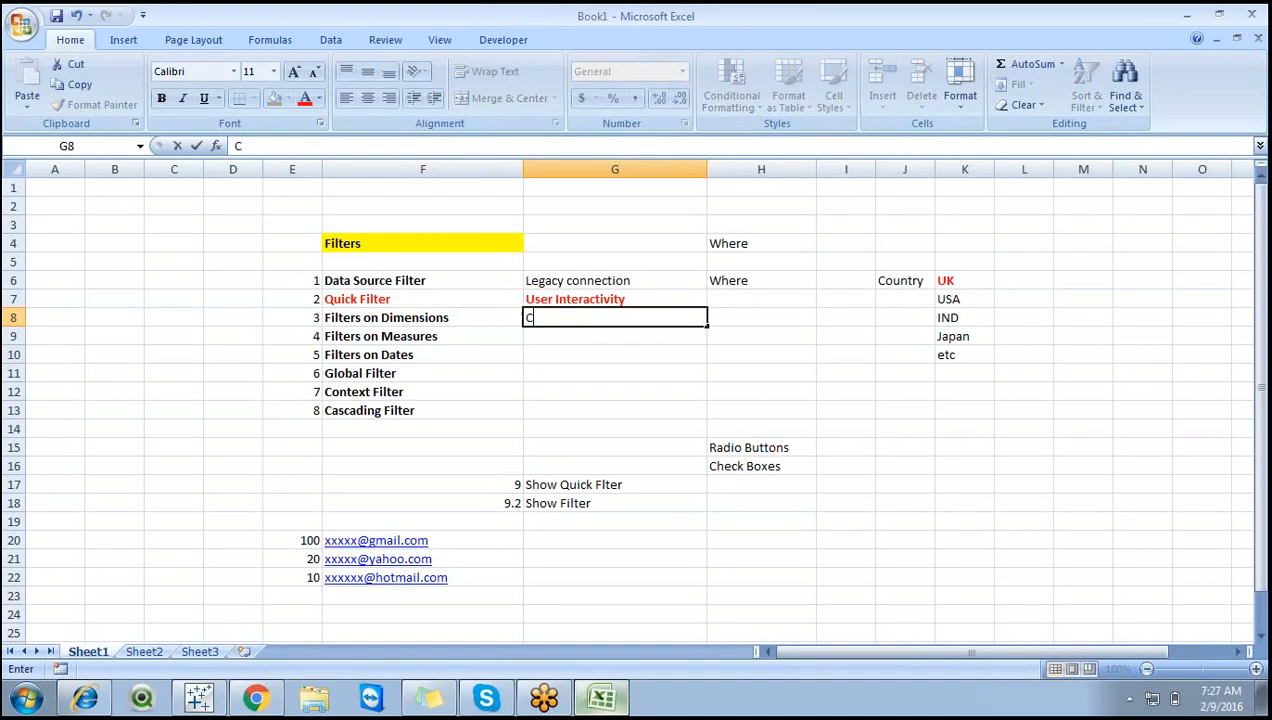
text(ondition)
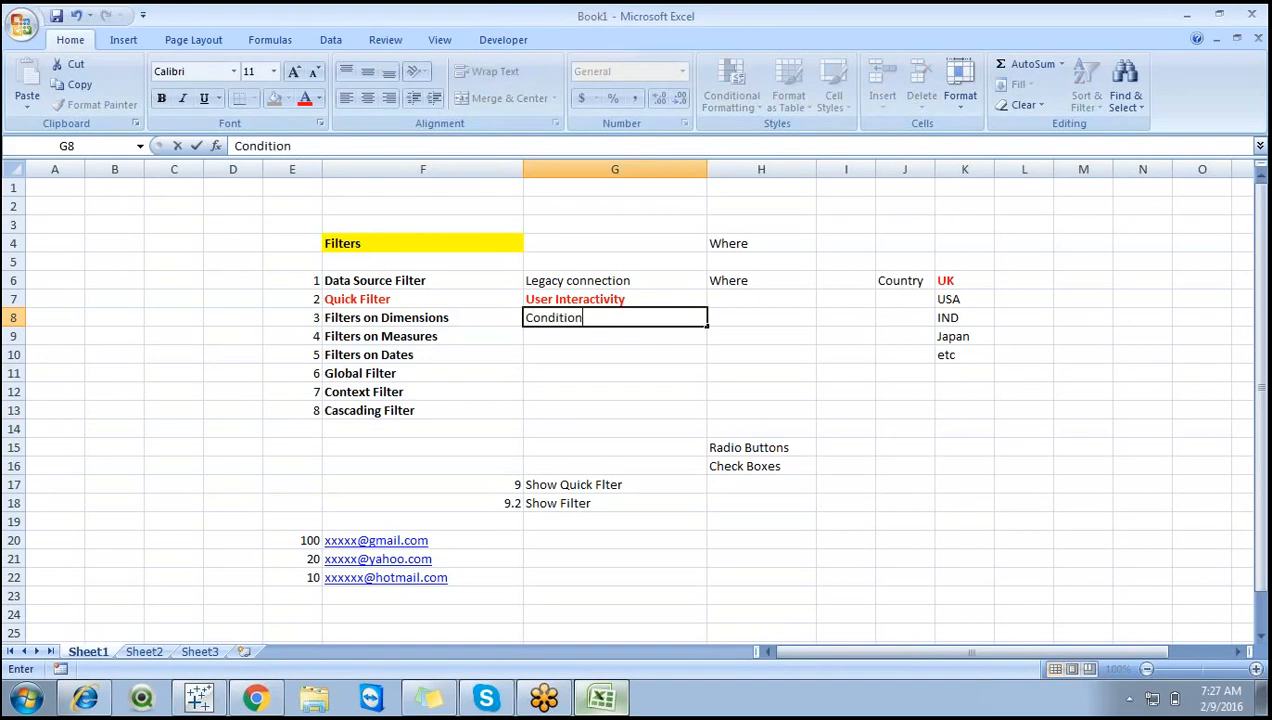
key(Return)
text(Top)
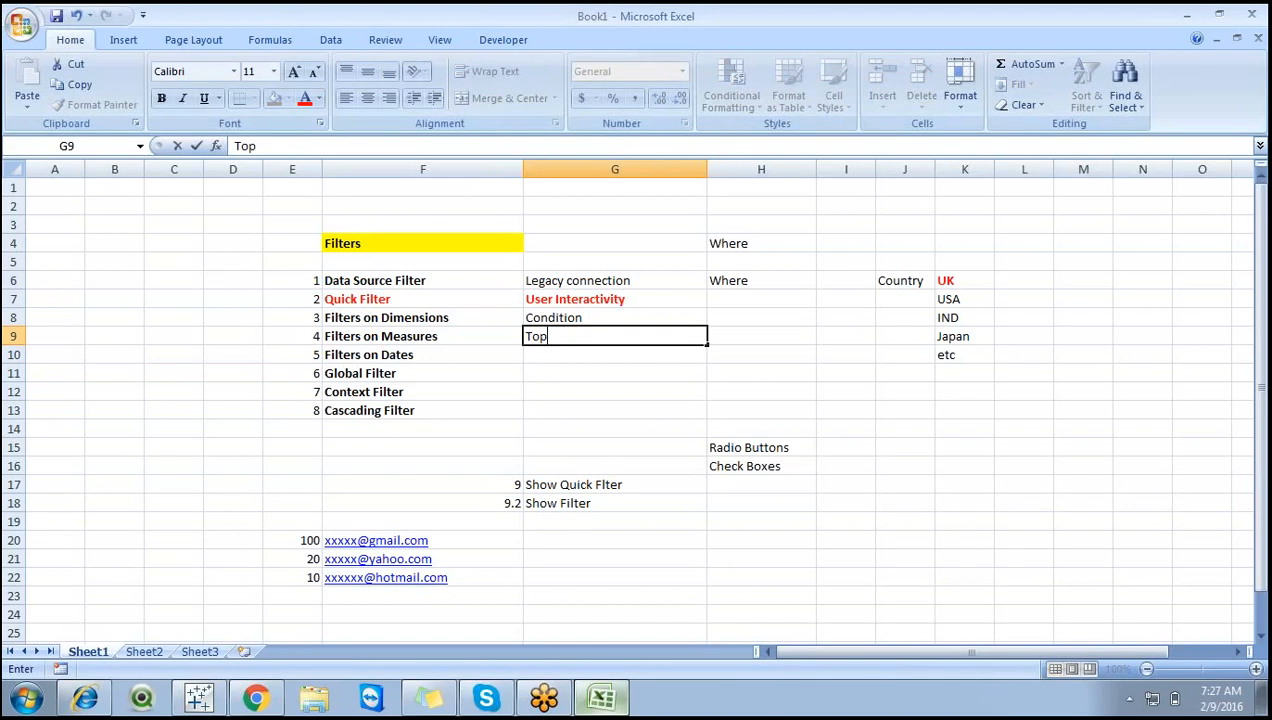
key(Return)
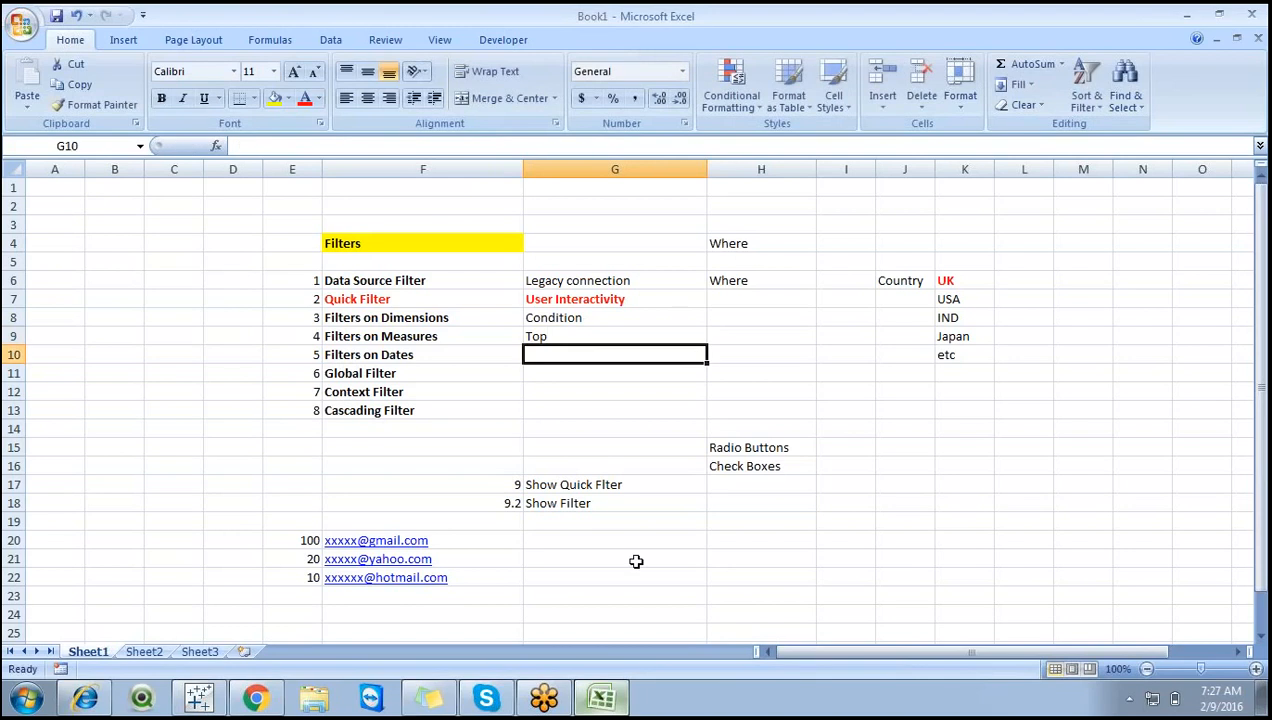
click(905, 712)
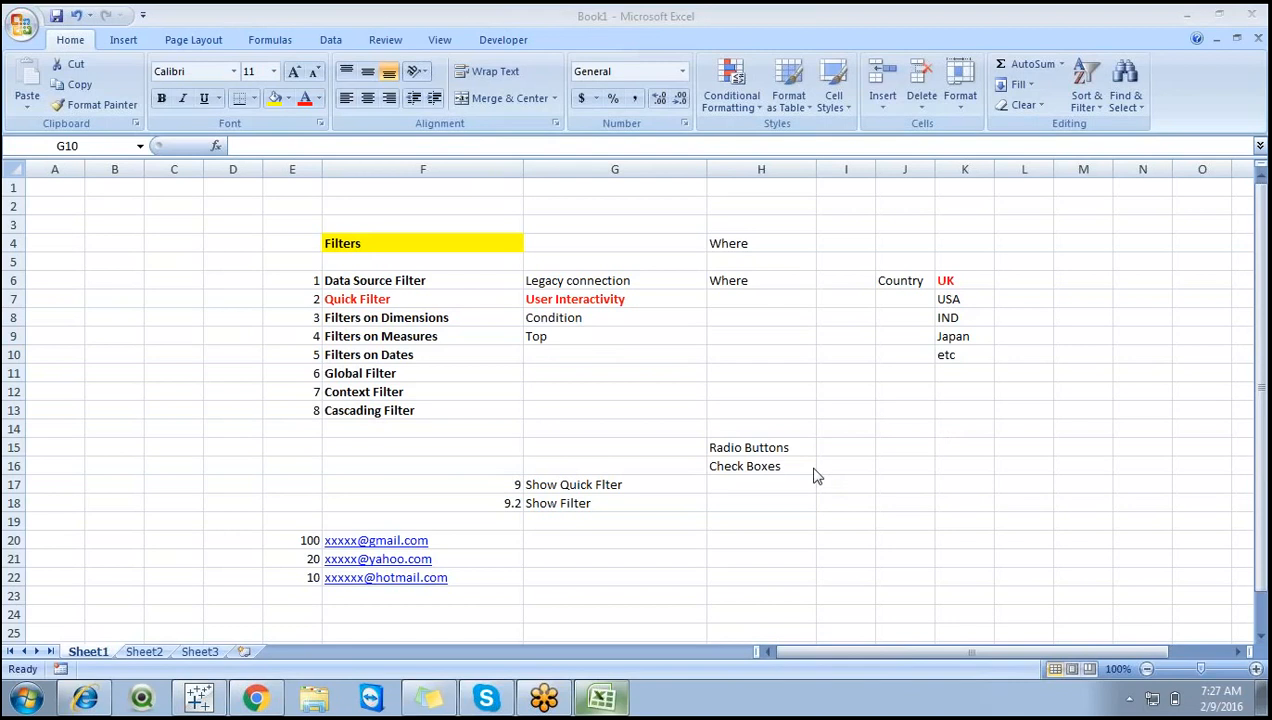